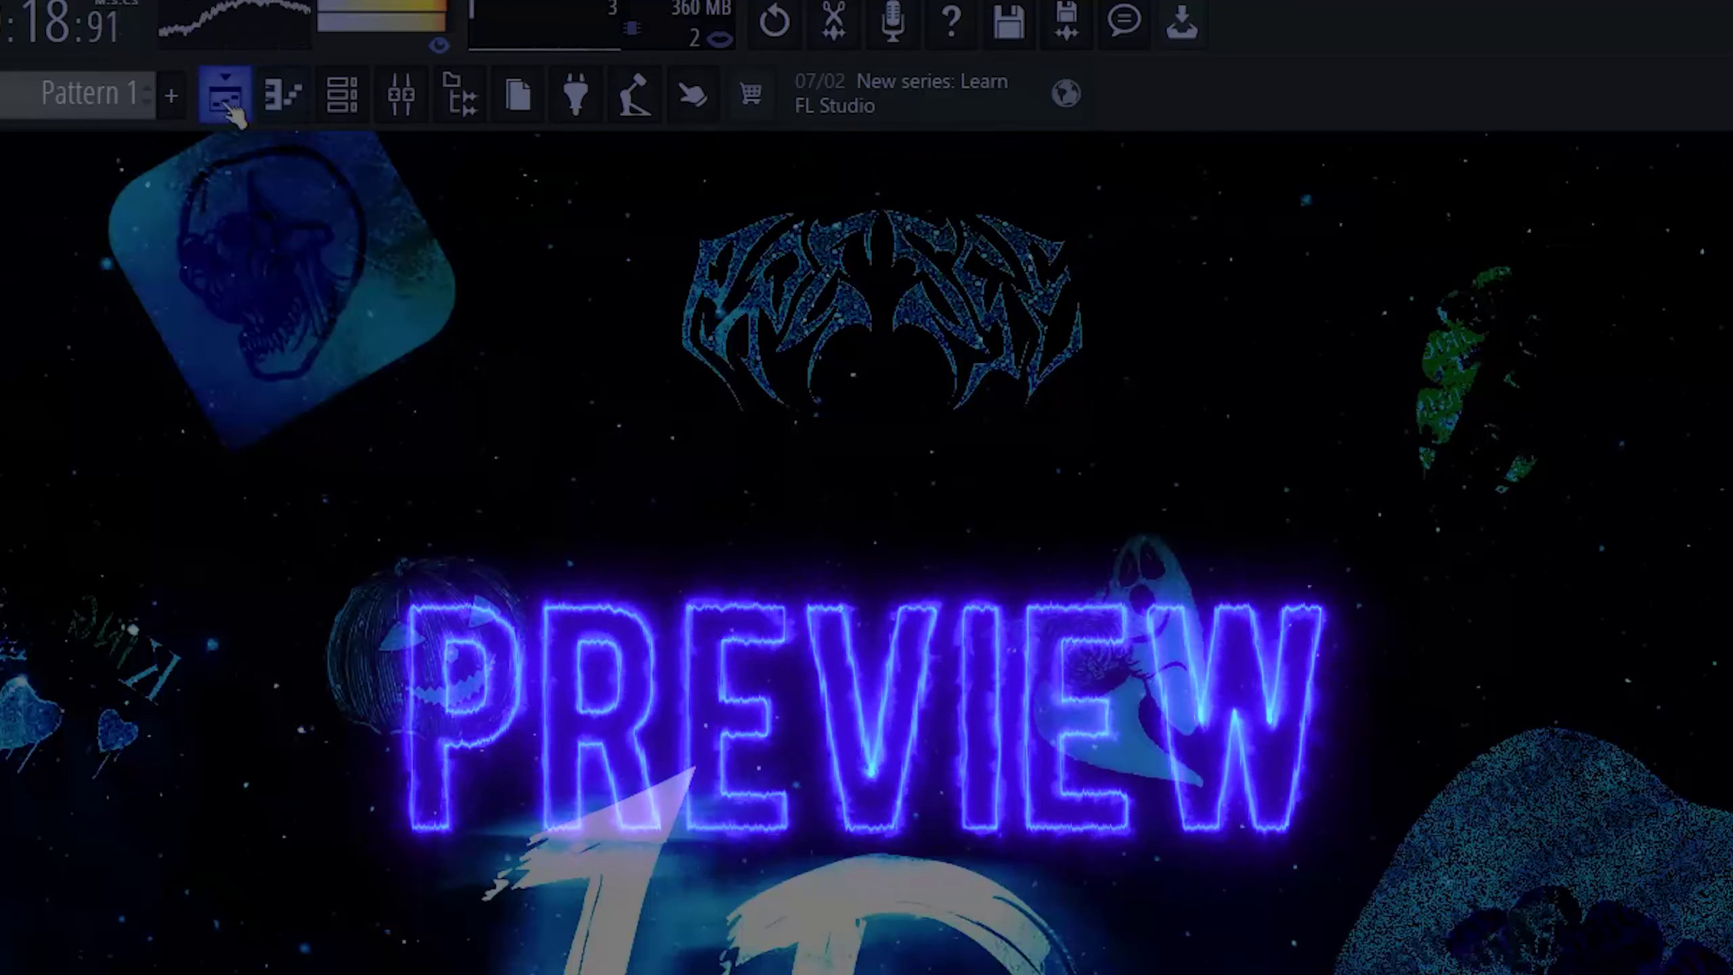
# - Open the playlist and look over the arranged audio and pattern clips
pyautogui.click(229, 99)
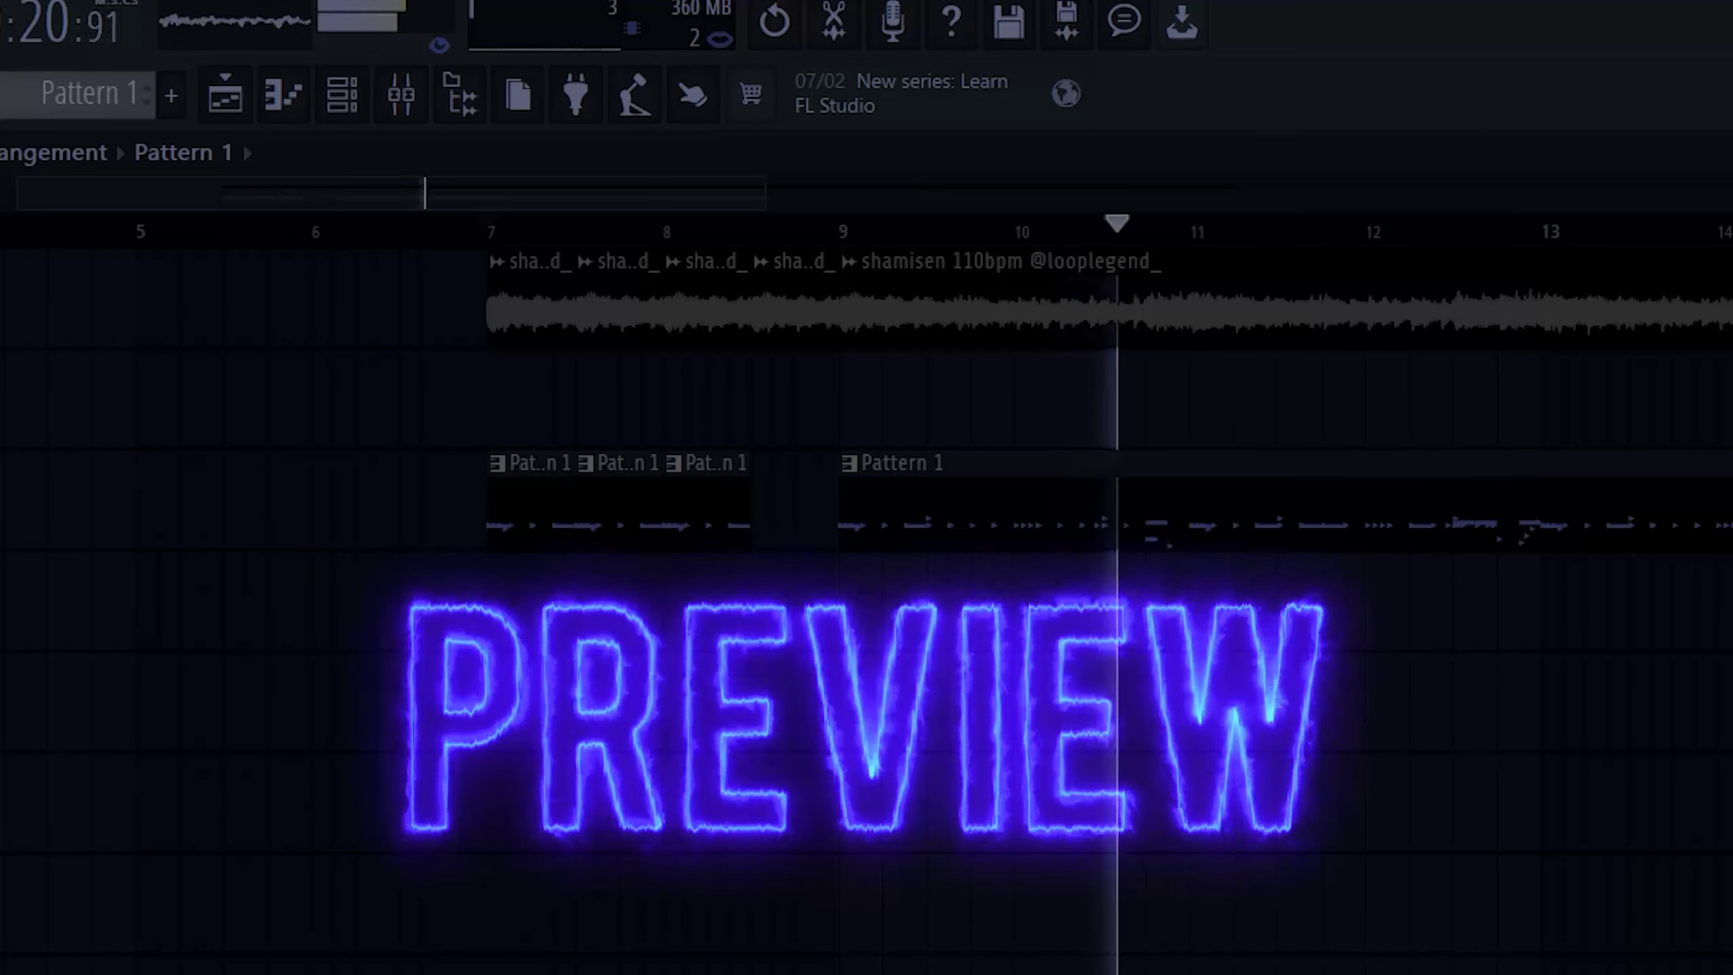
pyautogui.scroll(-4, 426, 449)
pyautogui.scroll(4, 579, 678)
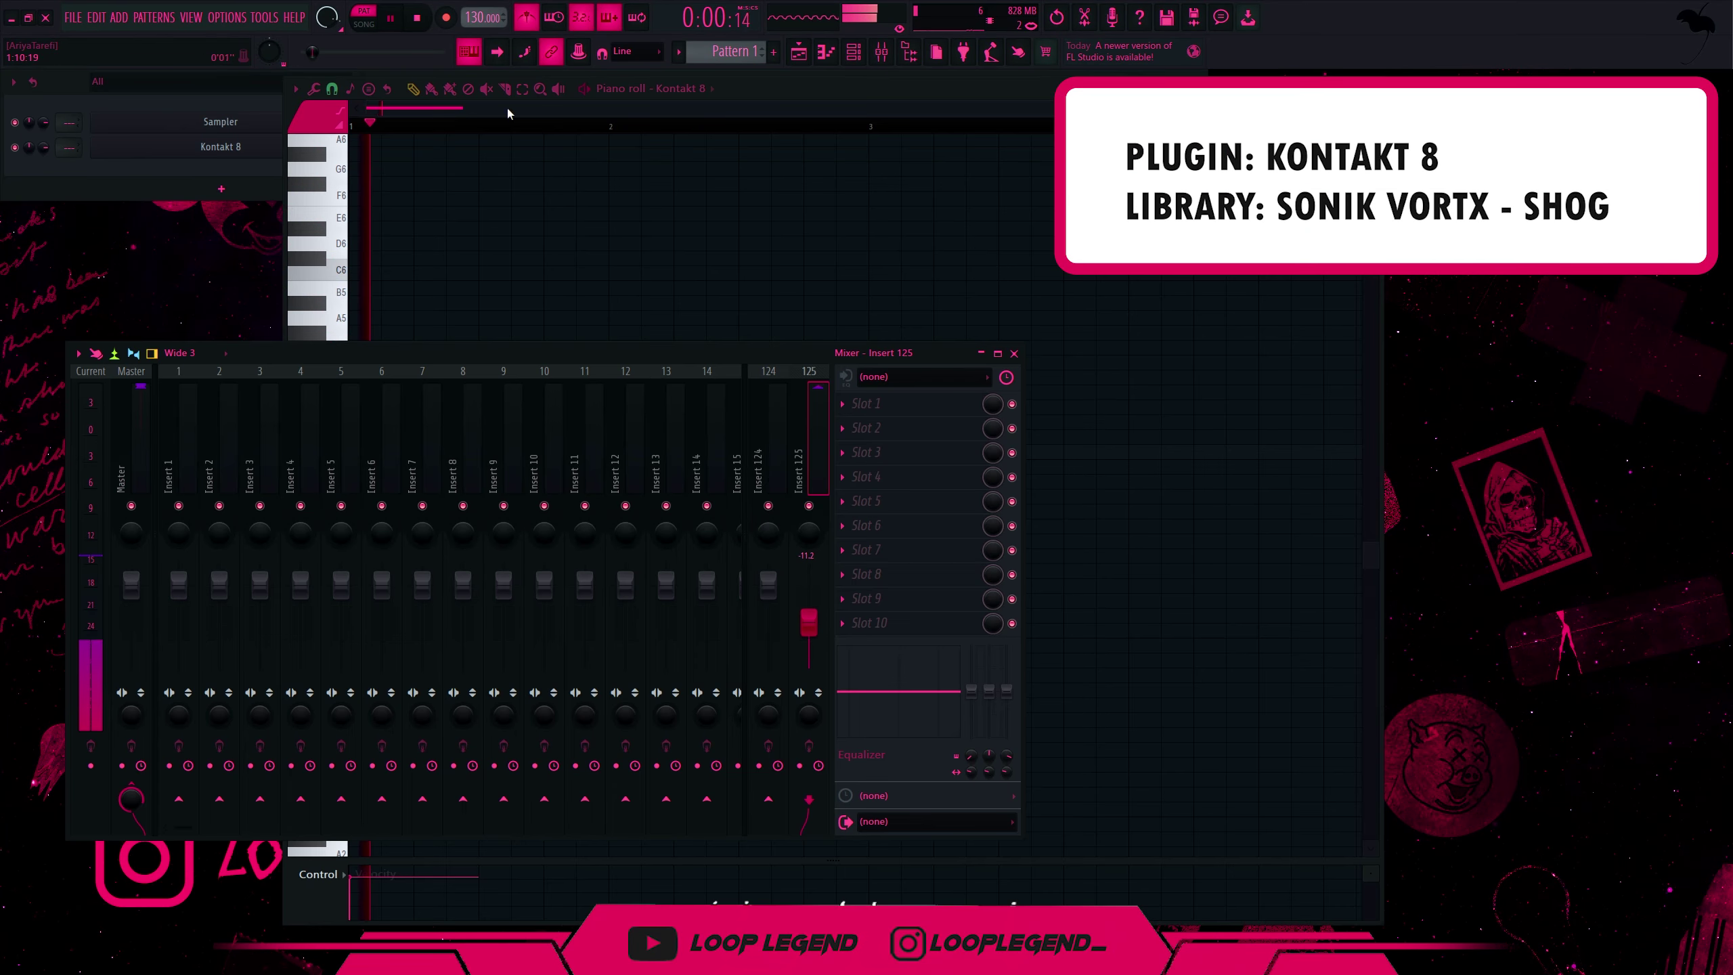
# - Set the project tempo to 110 BPM
pyautogui.scroll(-3, 471, 20)
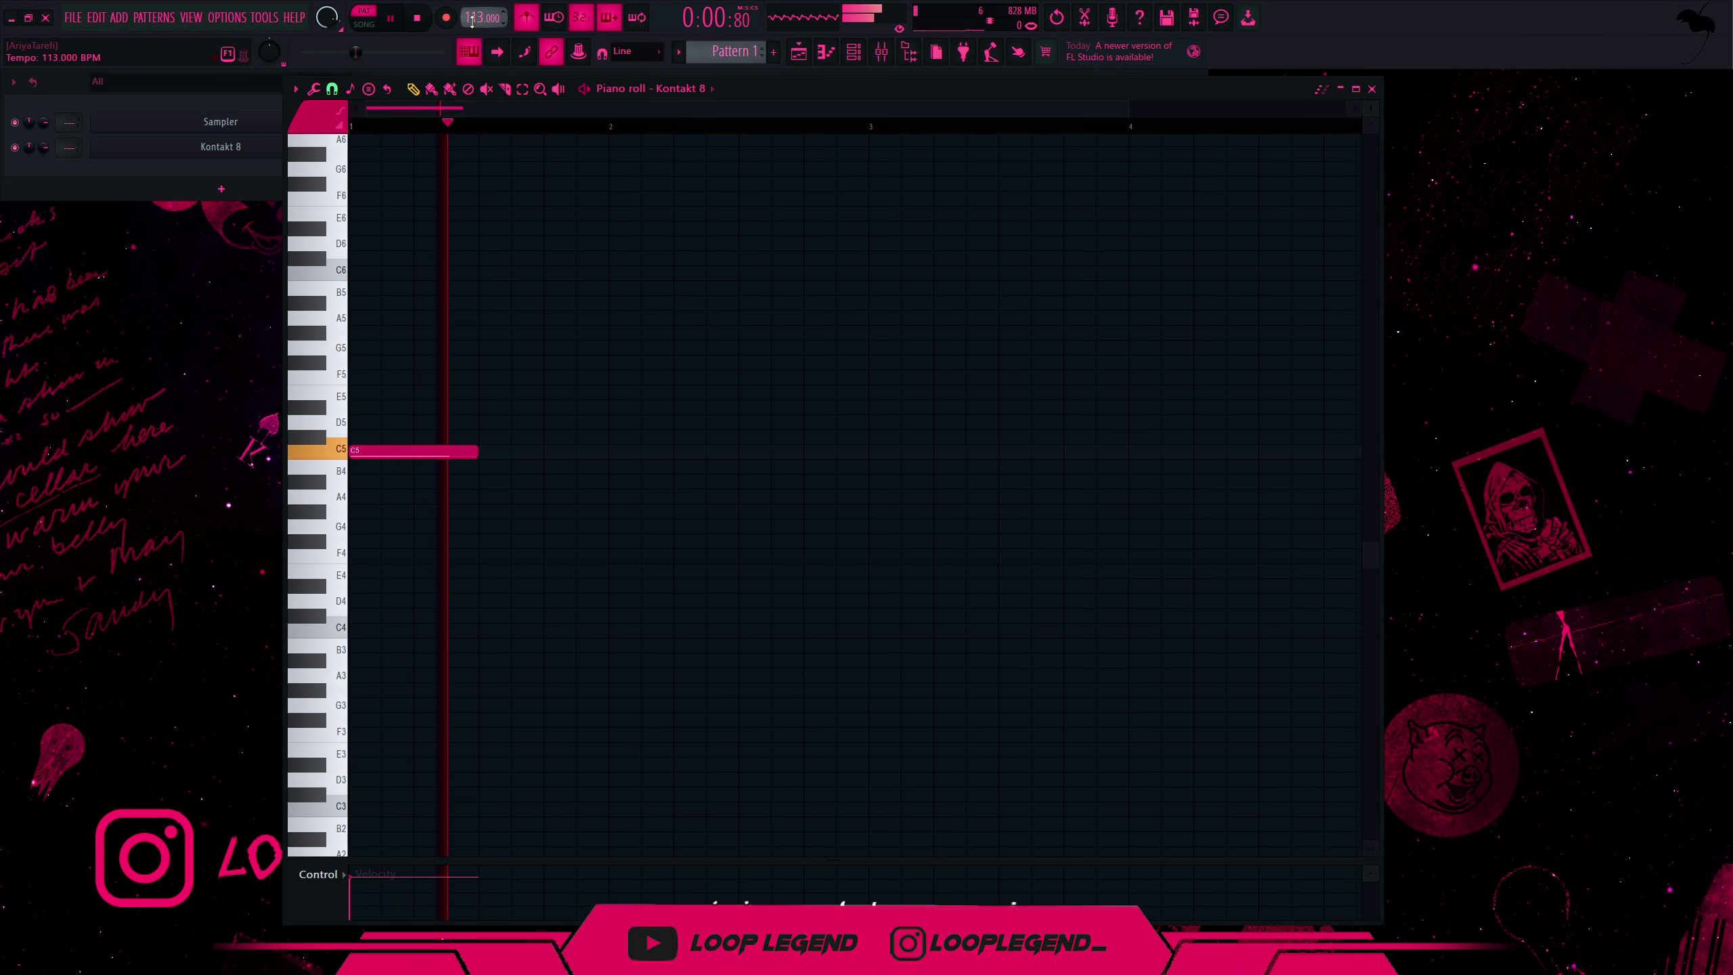
pyautogui.press('space')
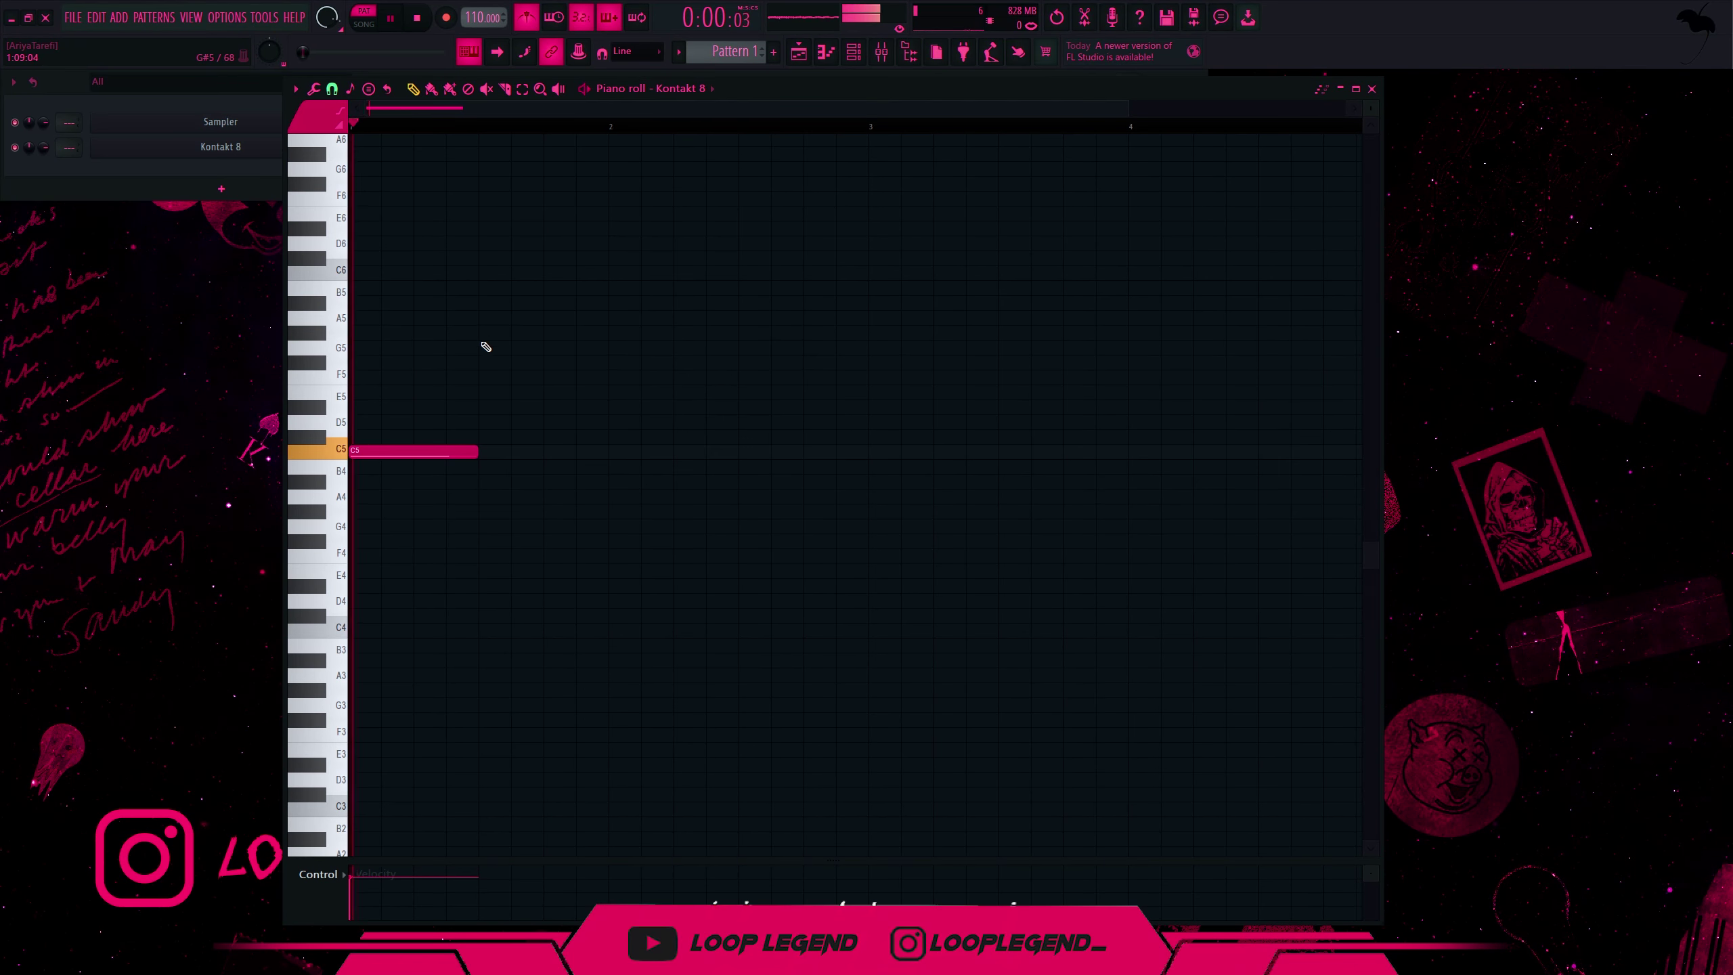
# - Add short G5 notes above the C5 notes and shift the repeated G5 one step earlier
pyautogui.click(486, 347)
pyautogui.press('space')
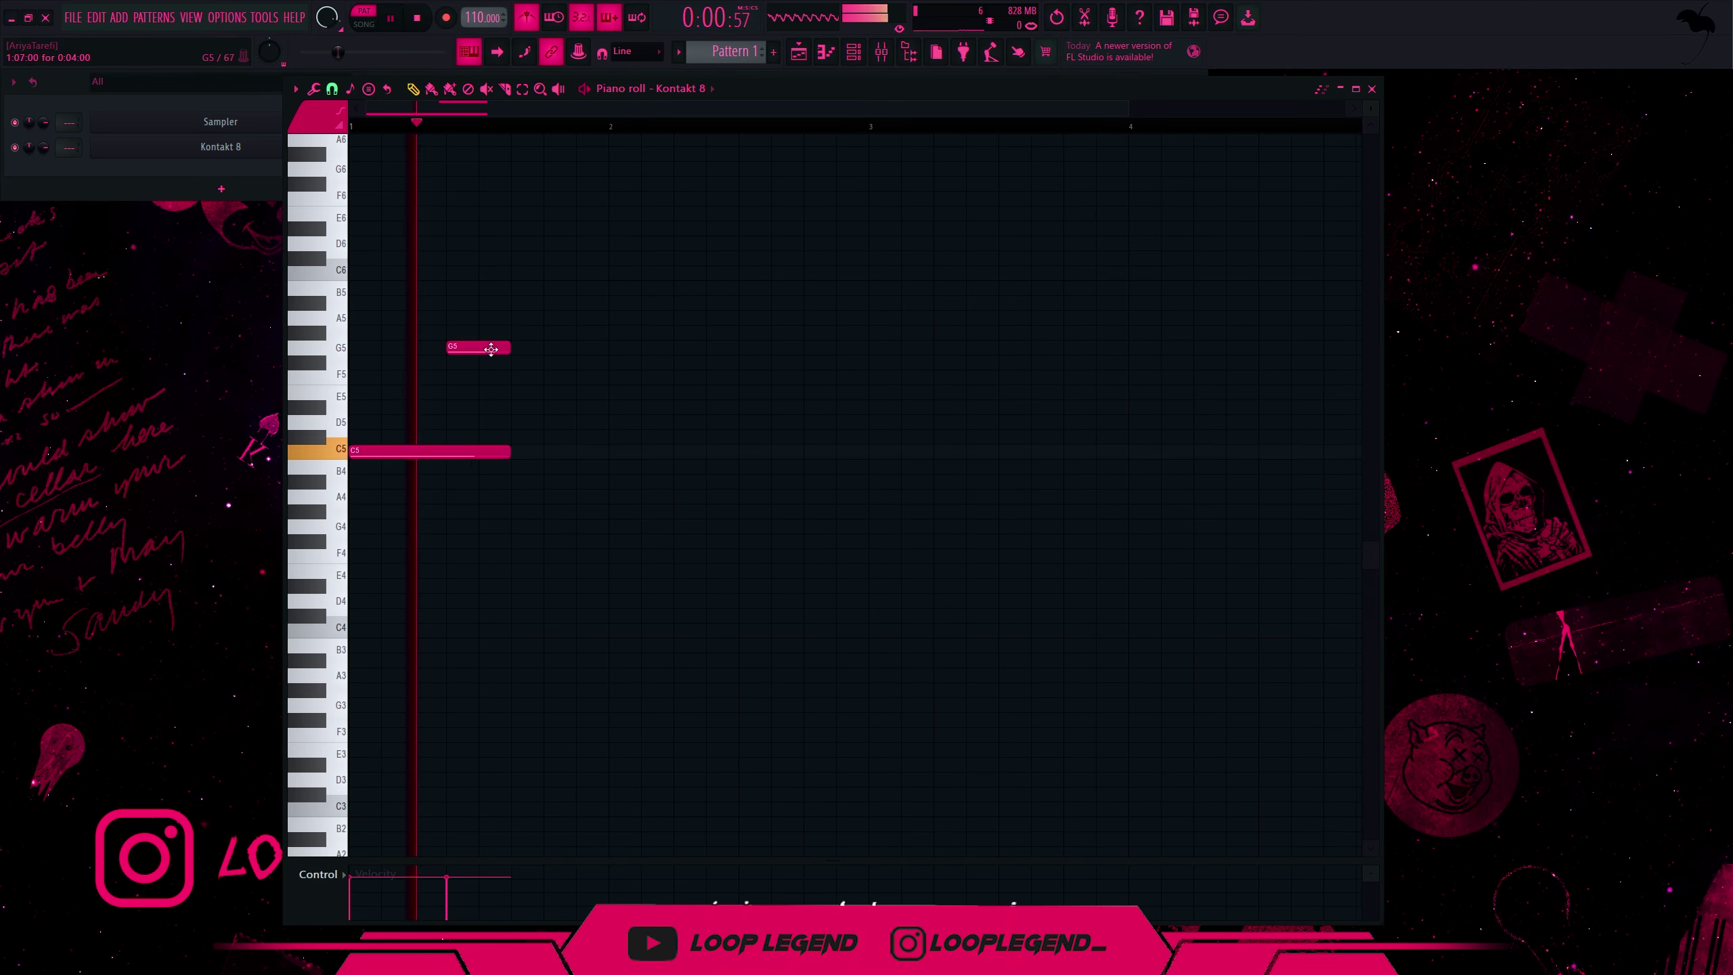
pyautogui.press('space')
pyautogui.moveTo(498, 348); pyautogui.dragTo(465, 347)
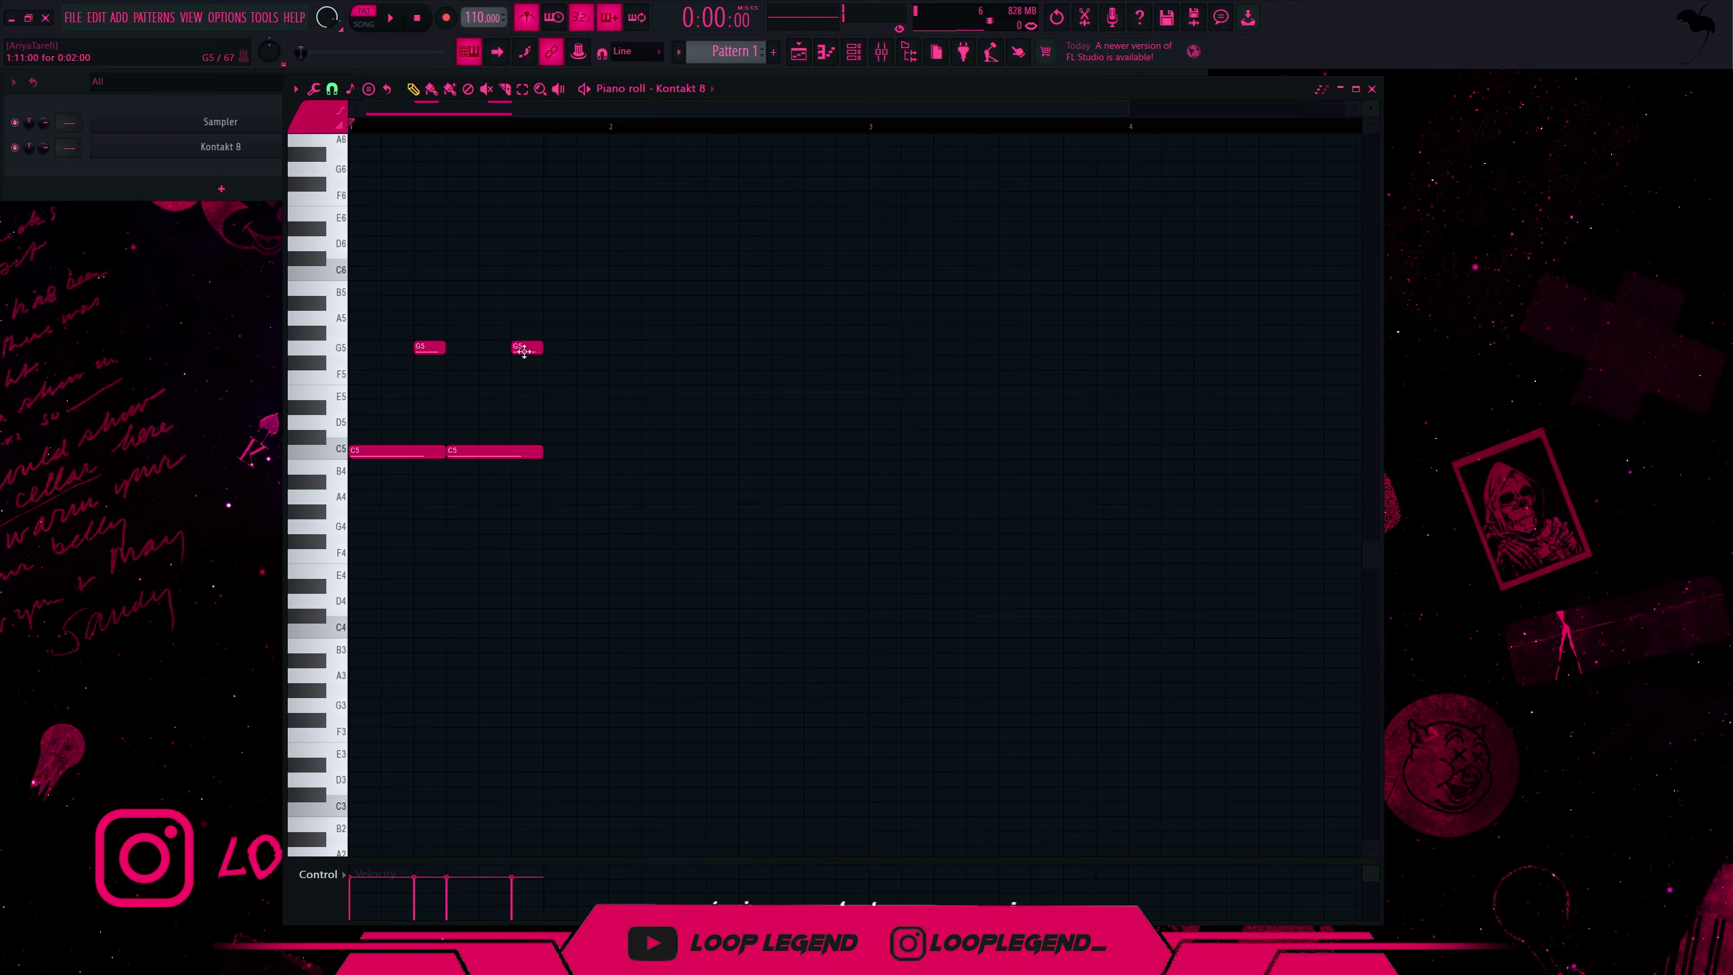
pyautogui.moveTo(524, 350); pyautogui.dragTo(491, 351)
pyautogui.press('space')
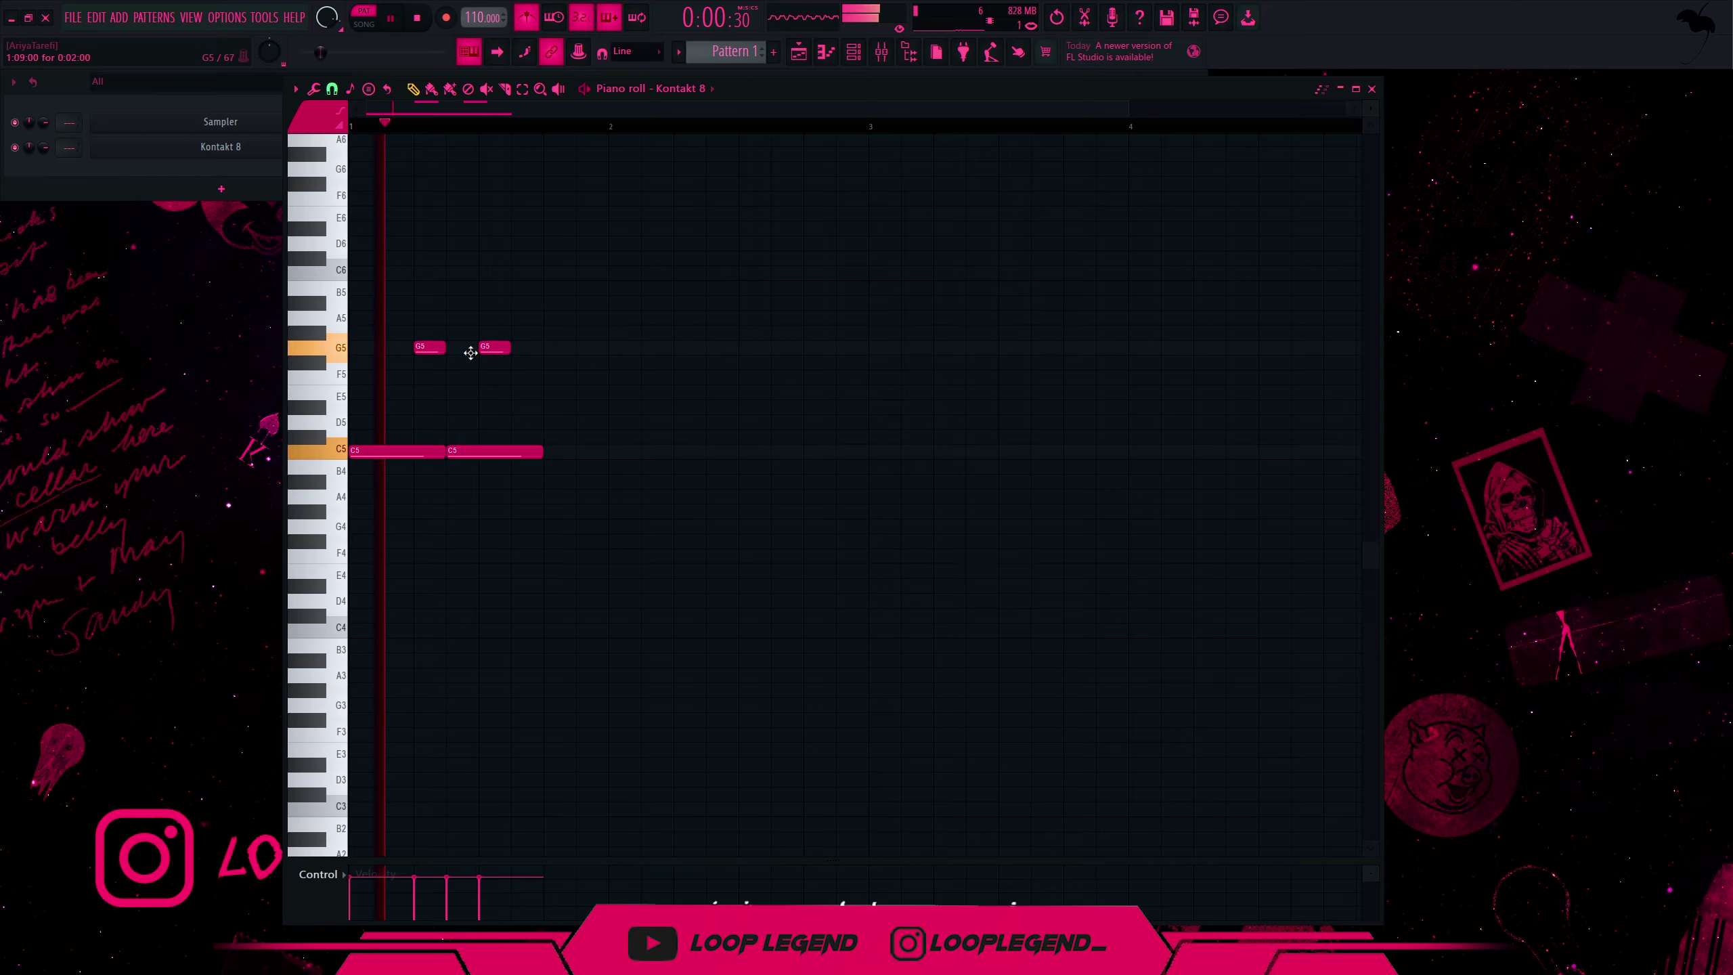
# - Add a third short upper note at G5 and raise the second upper note to G#5
pyautogui.click(533, 436)
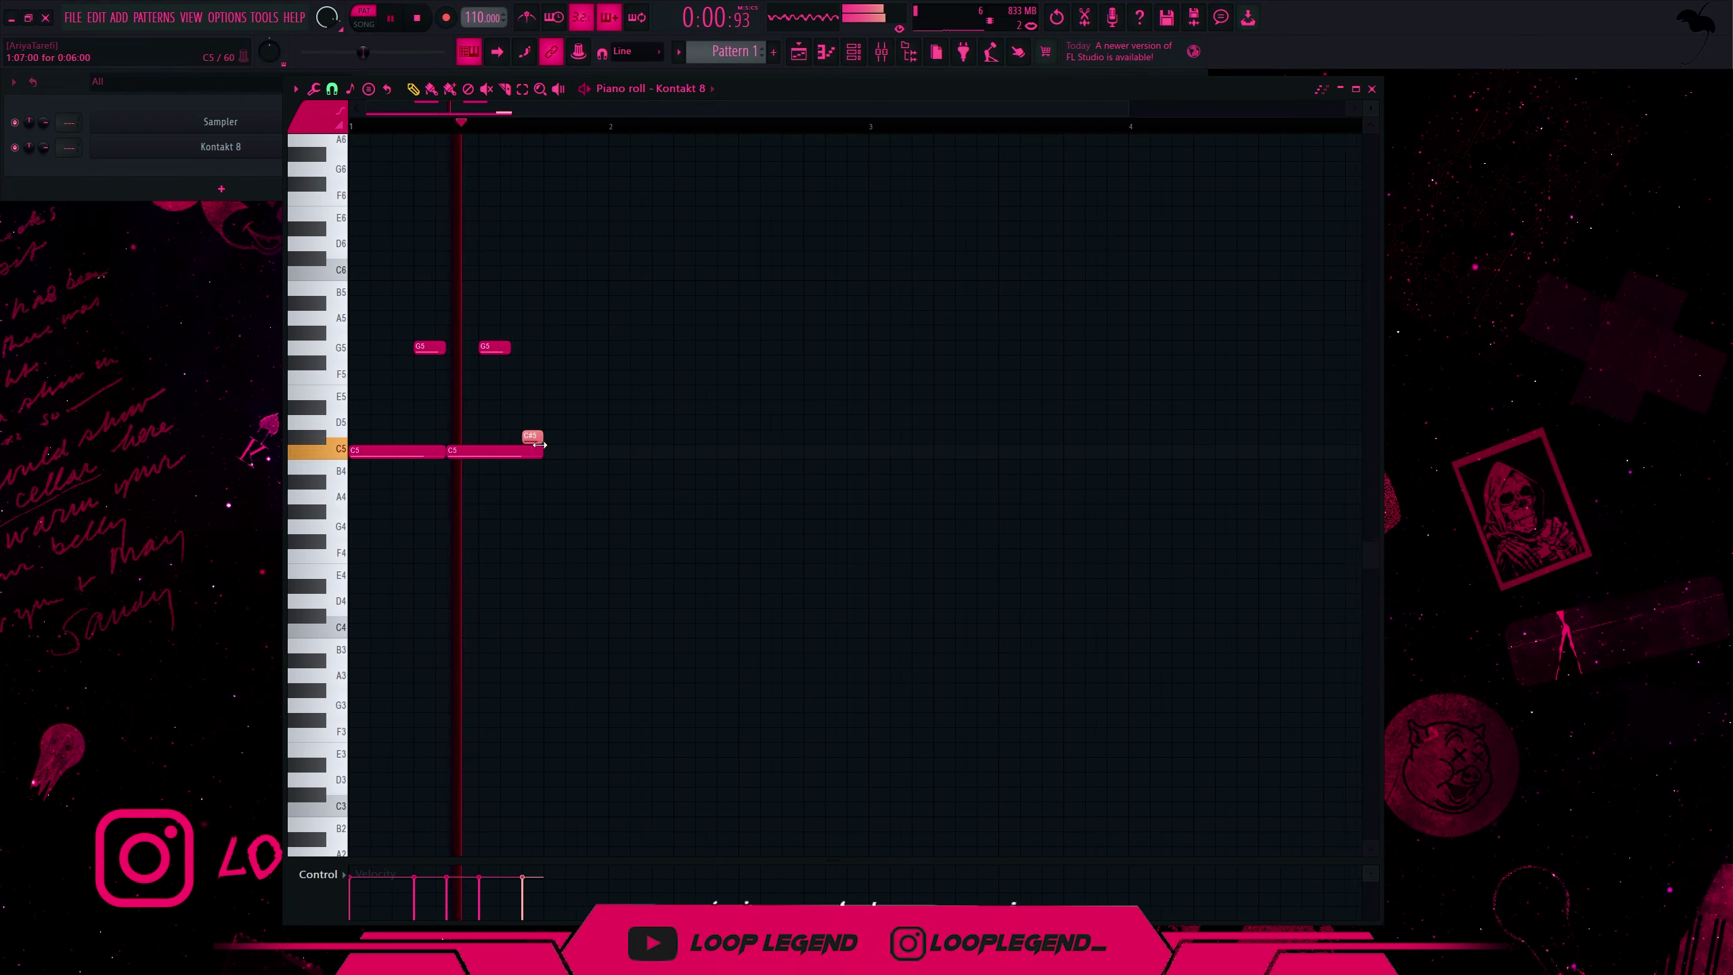
pyautogui.moveTo(535, 440); pyautogui.dragTo(535, 350)
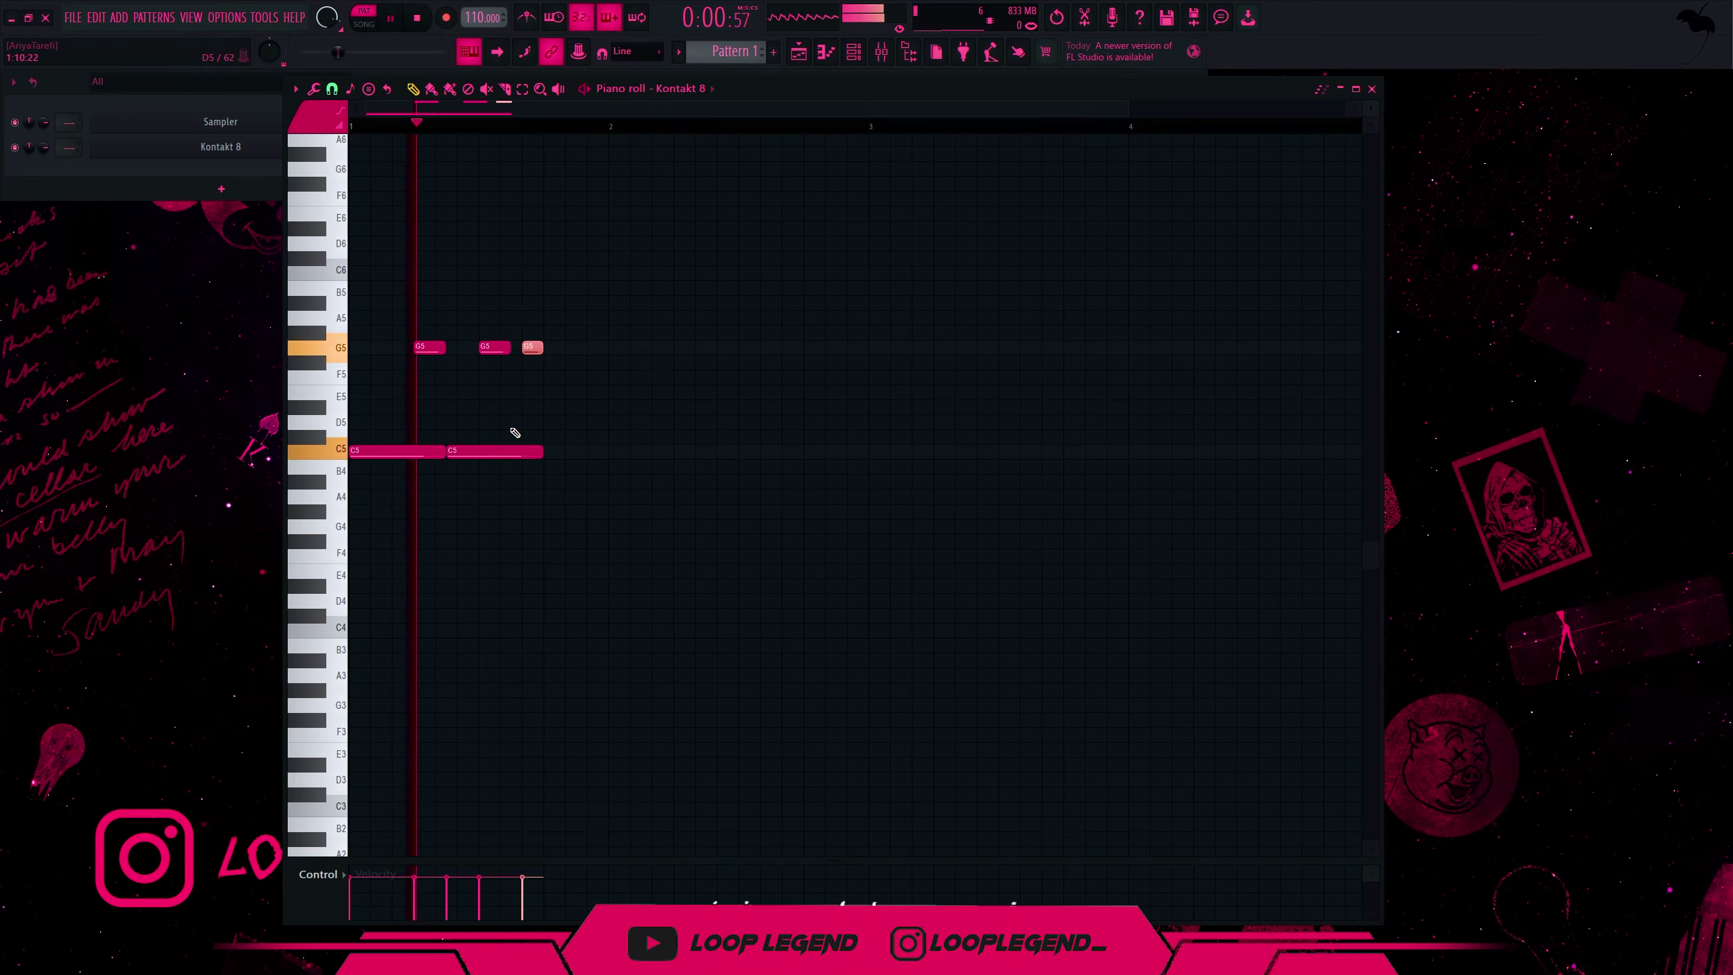
pyautogui.press('space')
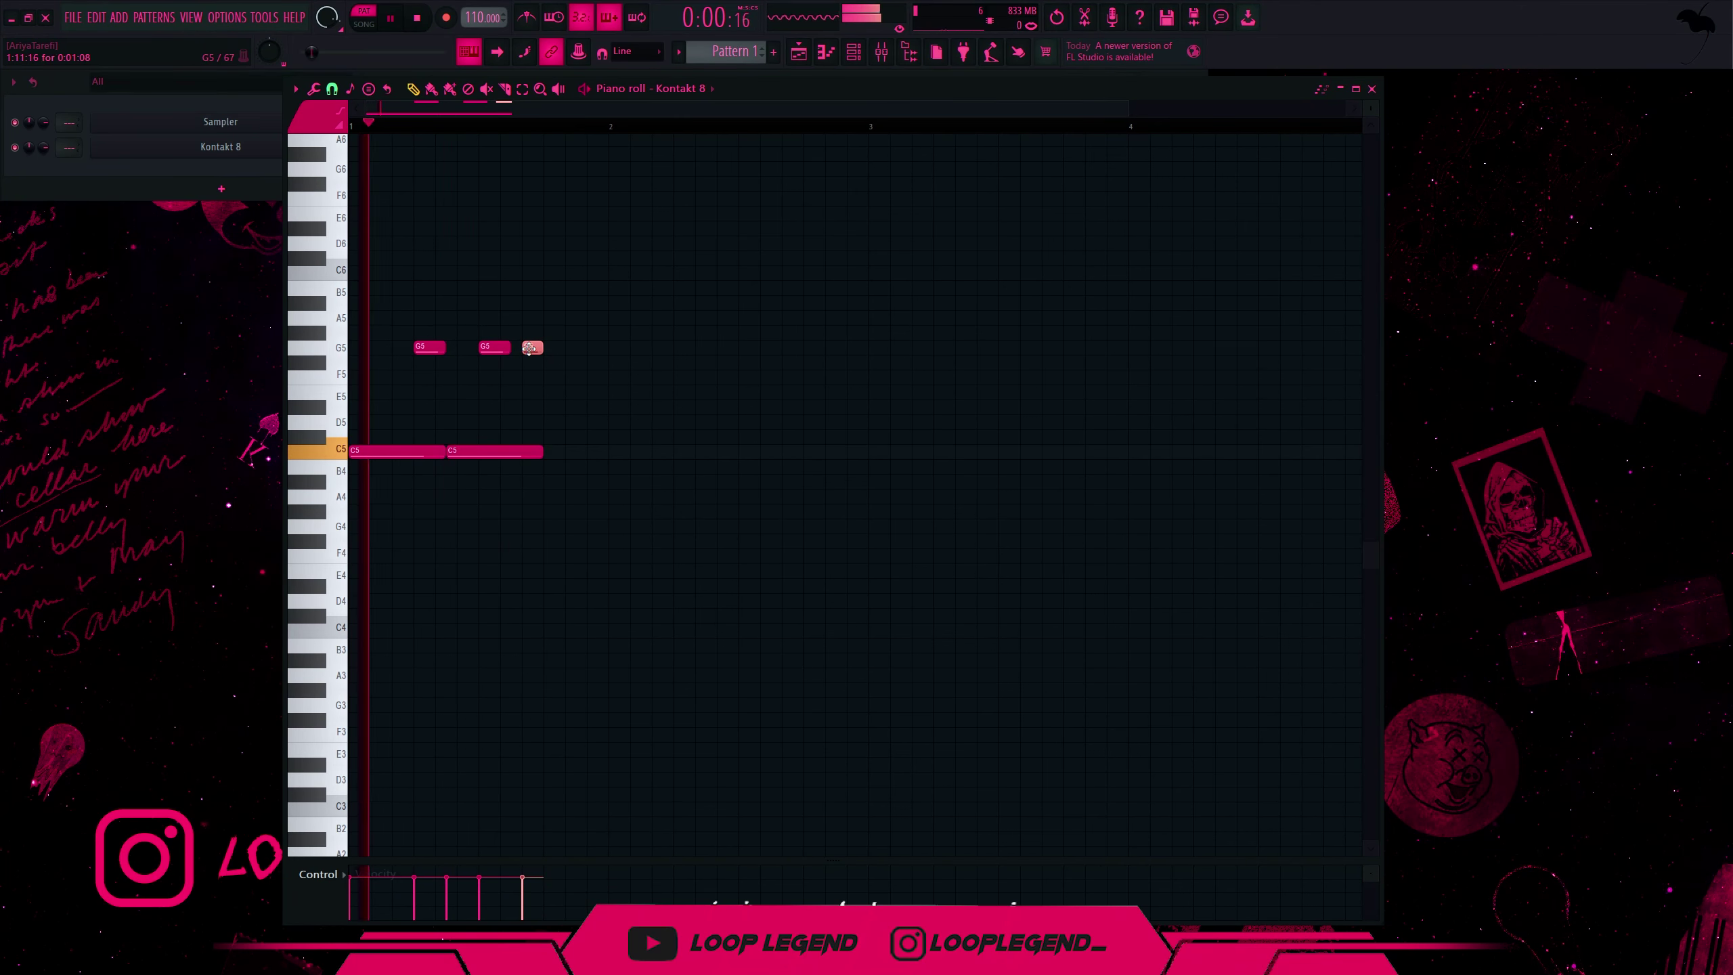
pyautogui.moveTo(528, 349); pyautogui.dragTo(528, 335)
pyautogui.press('space')
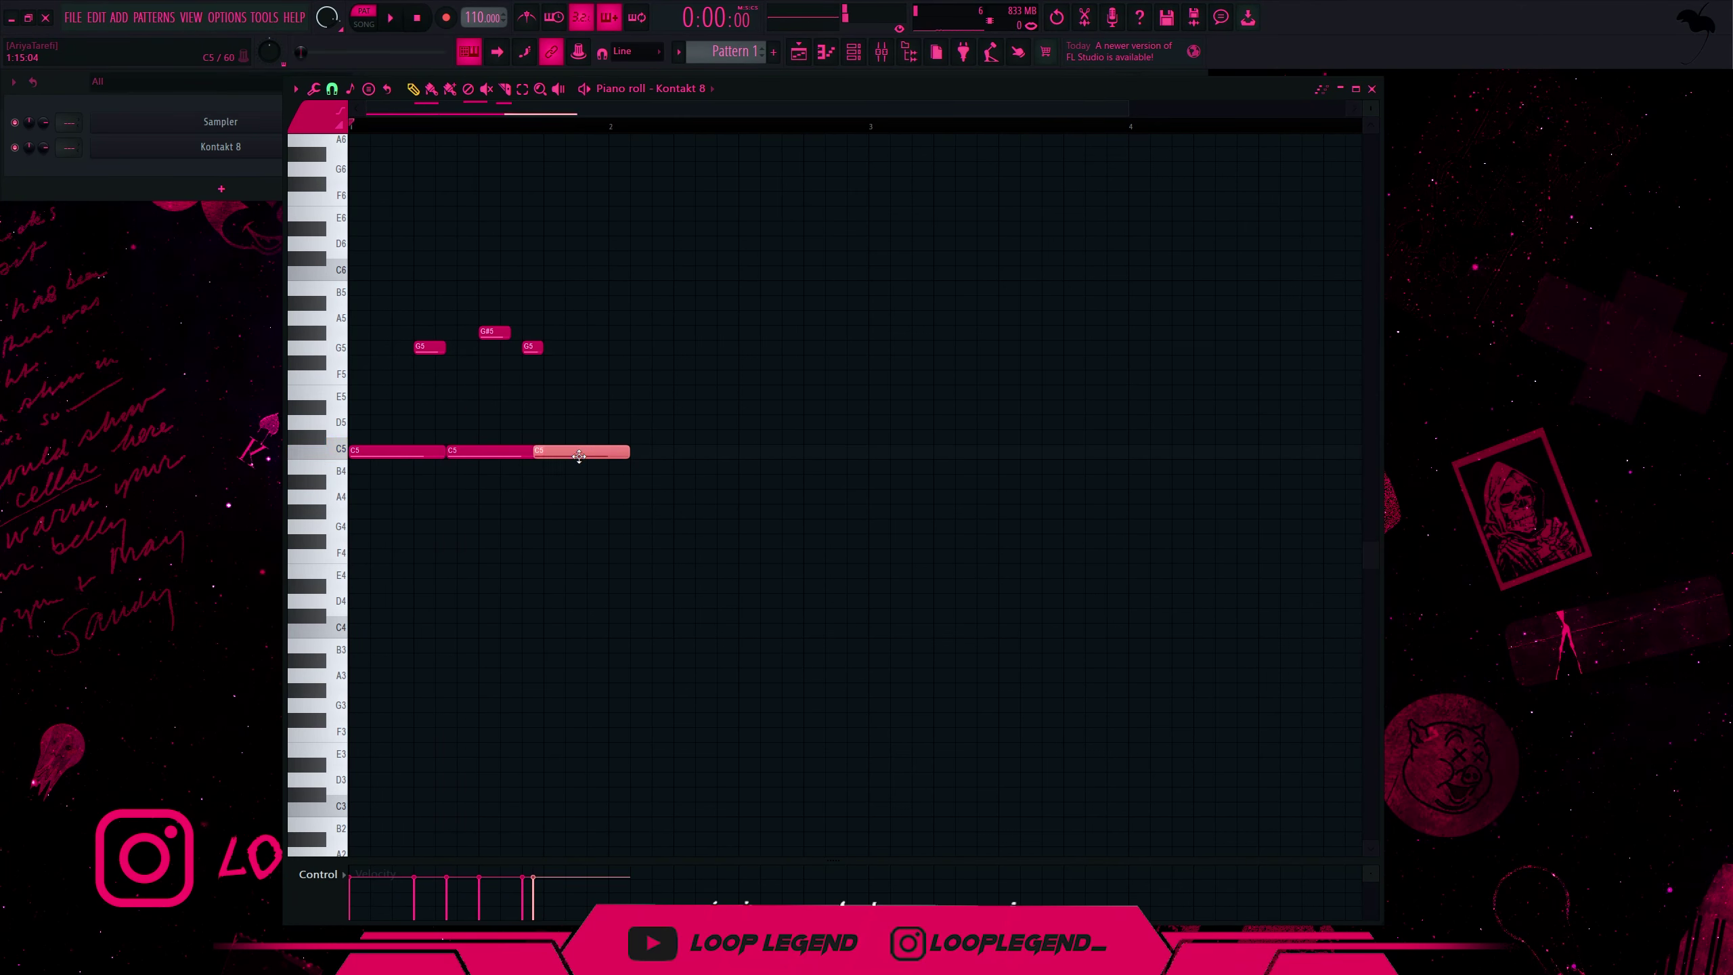
# - Add another C5 note with a G4 note beneath it to fill the end of the first bar
pyautogui.click(554, 456)
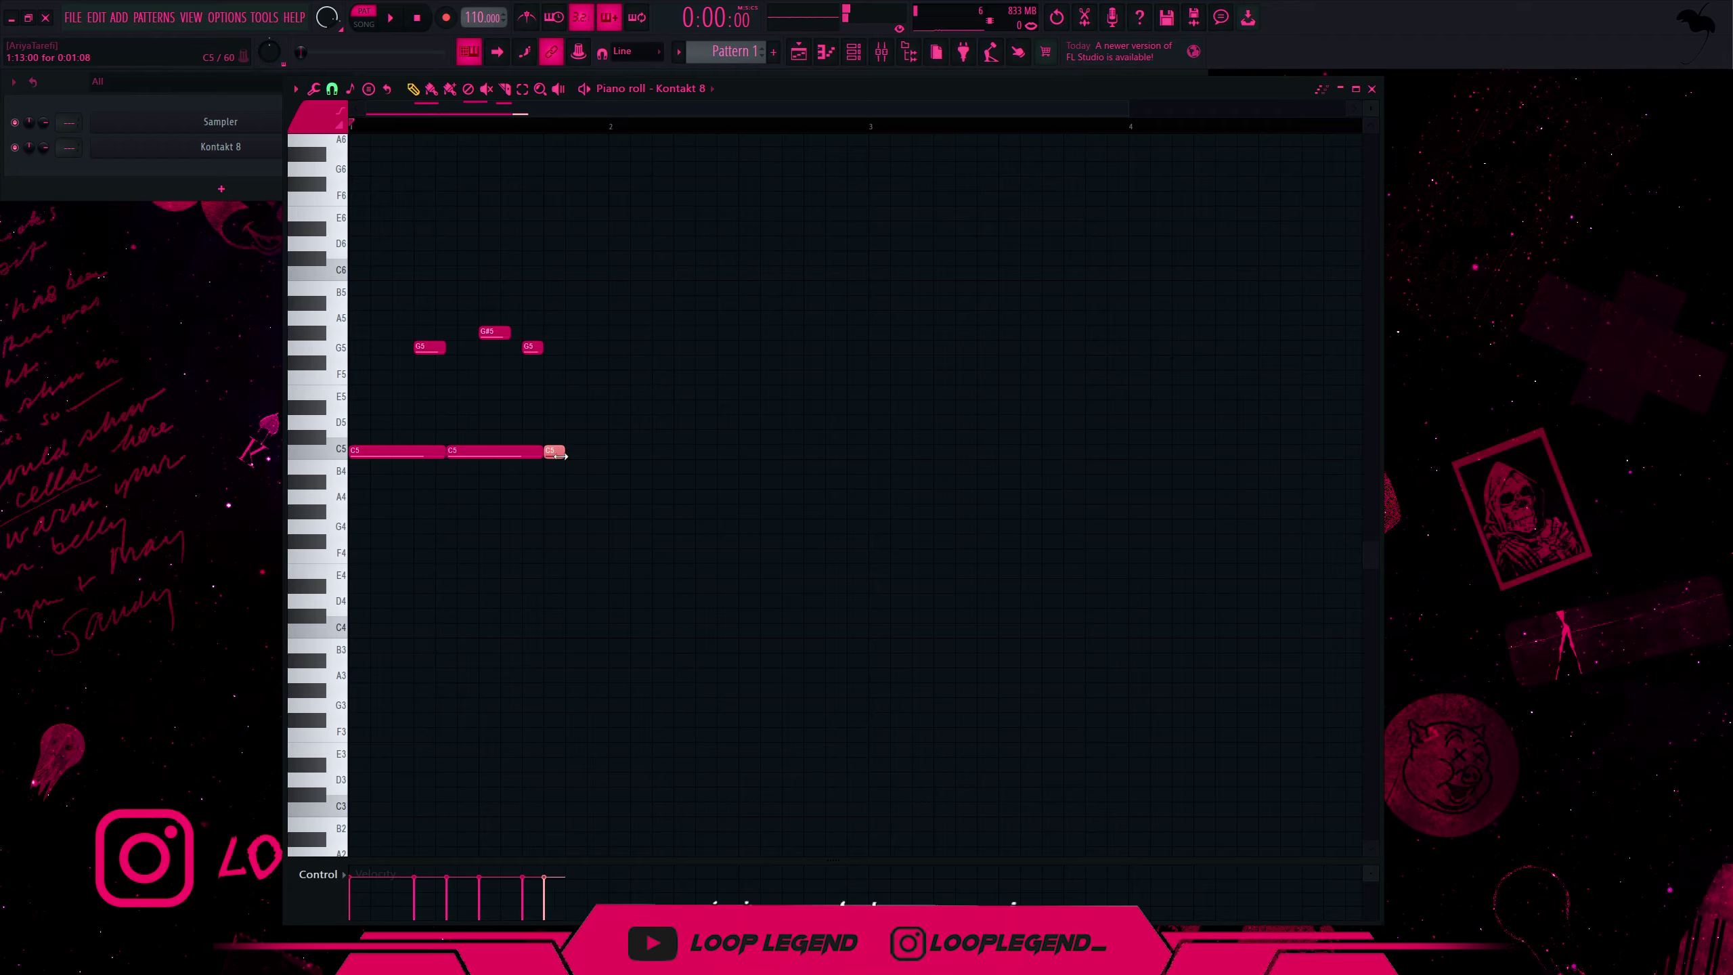
pyautogui.click(546, 524)
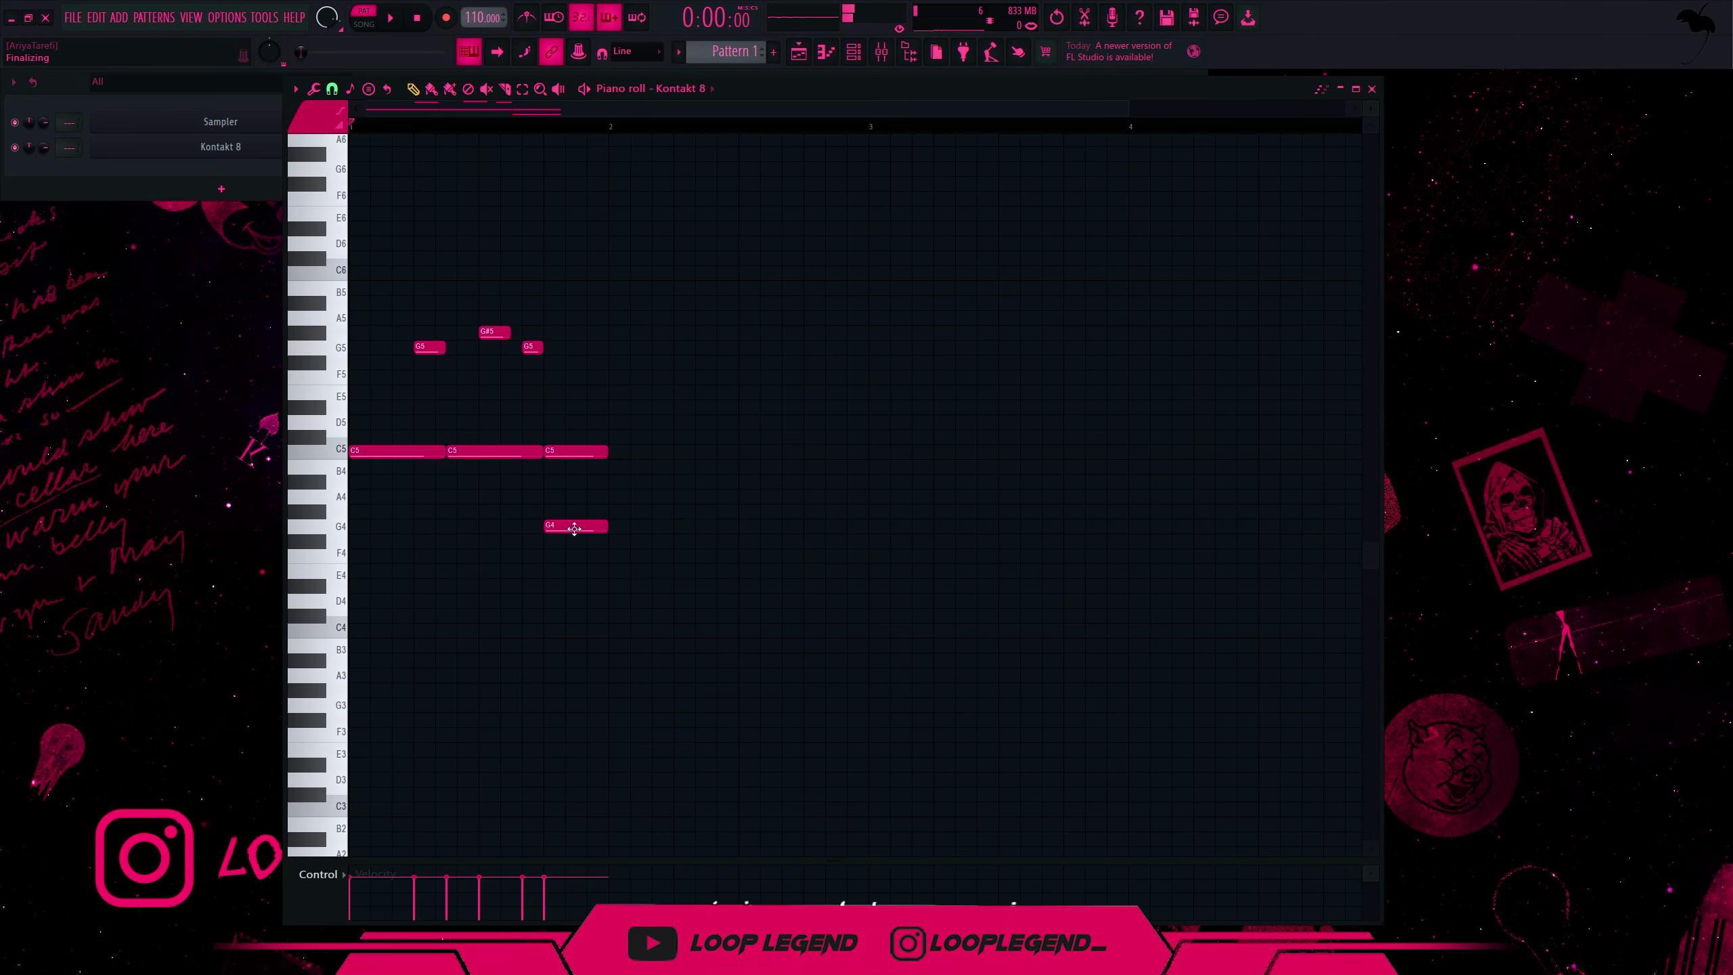
pyautogui.press('space')
pyautogui.moveTo(574, 527); pyautogui.dragTo(606, 527)
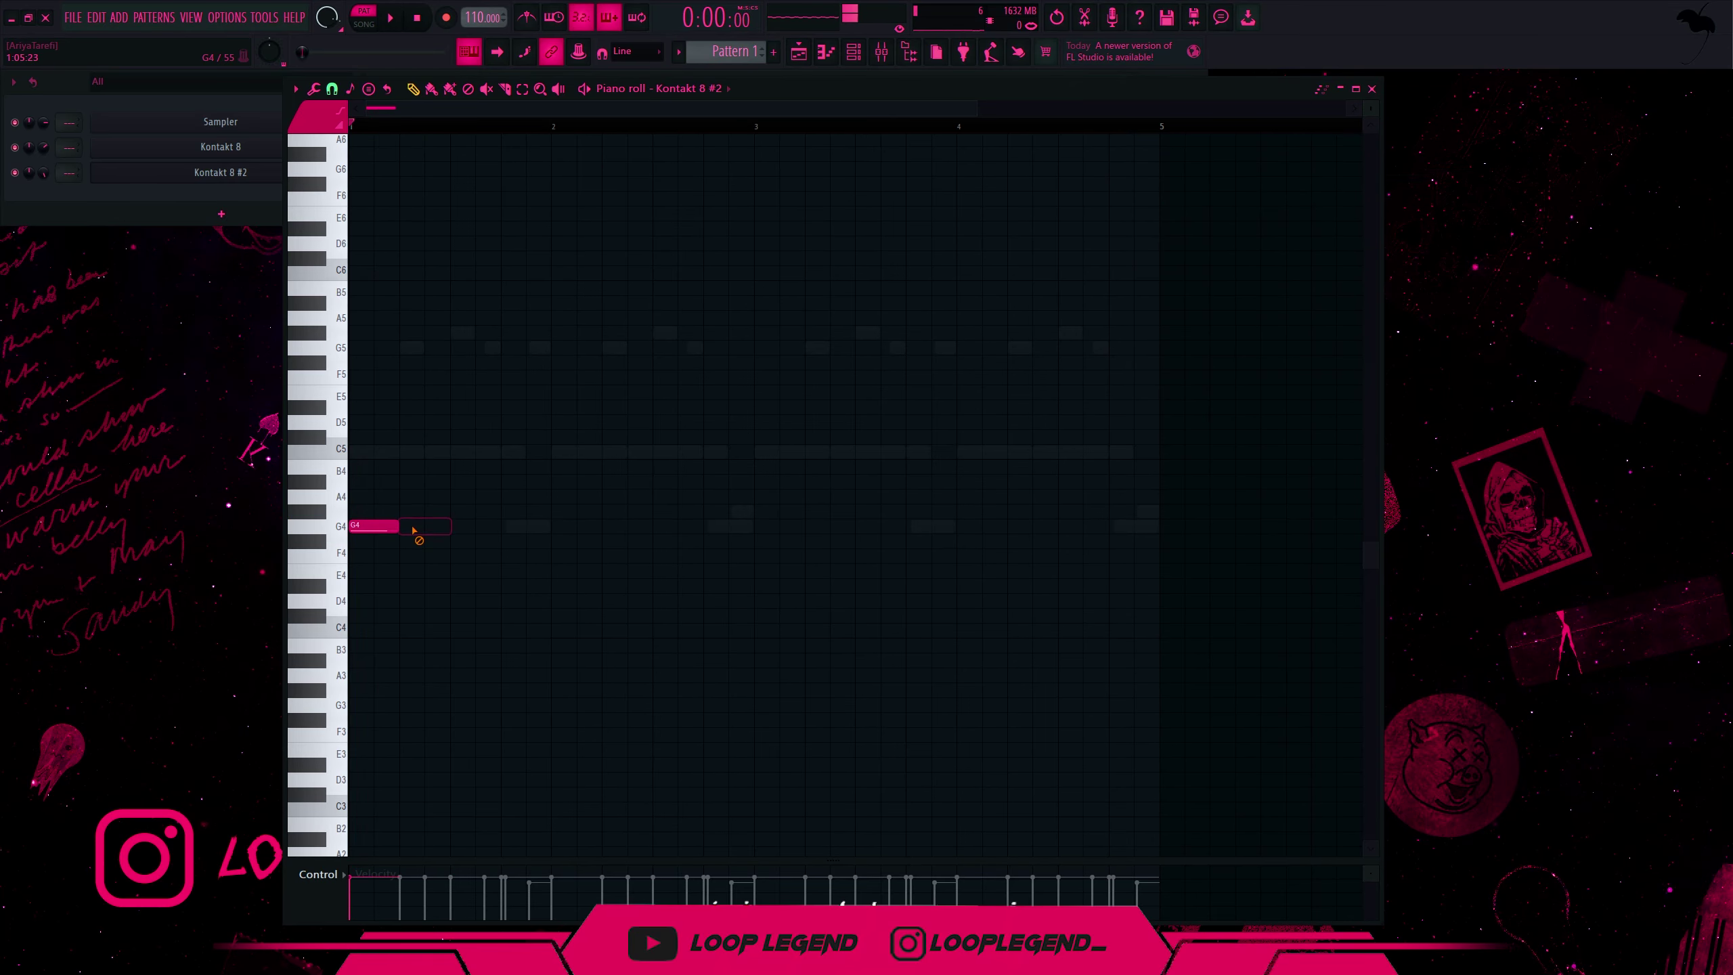
# - Place three consecutive G4 notes at the start of the Kontakt 8 #2 part
pyautogui.press('space')
pyautogui.click(379, 528)
pyautogui.press('space')
pyautogui.rightClick(388, 526)
pyautogui.press('space')
pyautogui.click(405, 527)
pyautogui.moveTo(370, 527); pyautogui.dragTo(390, 527)
pyautogui.press('space')
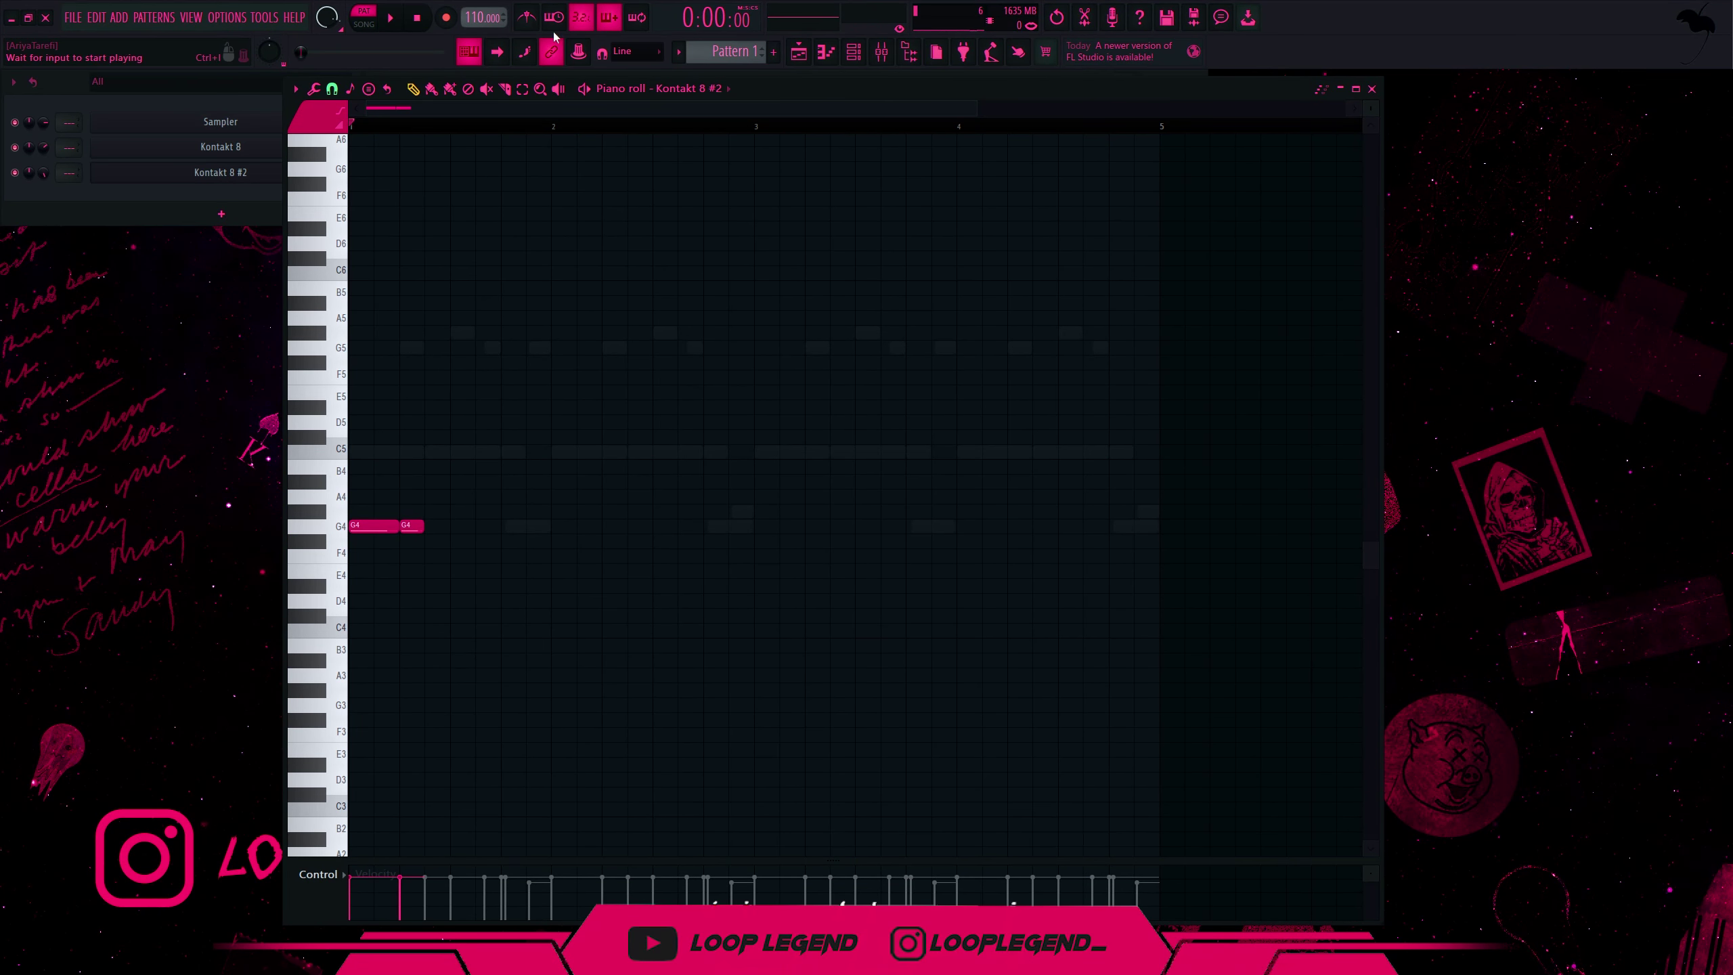
pyautogui.scroll(3, 426, 520)
pyautogui.click(428, 525)
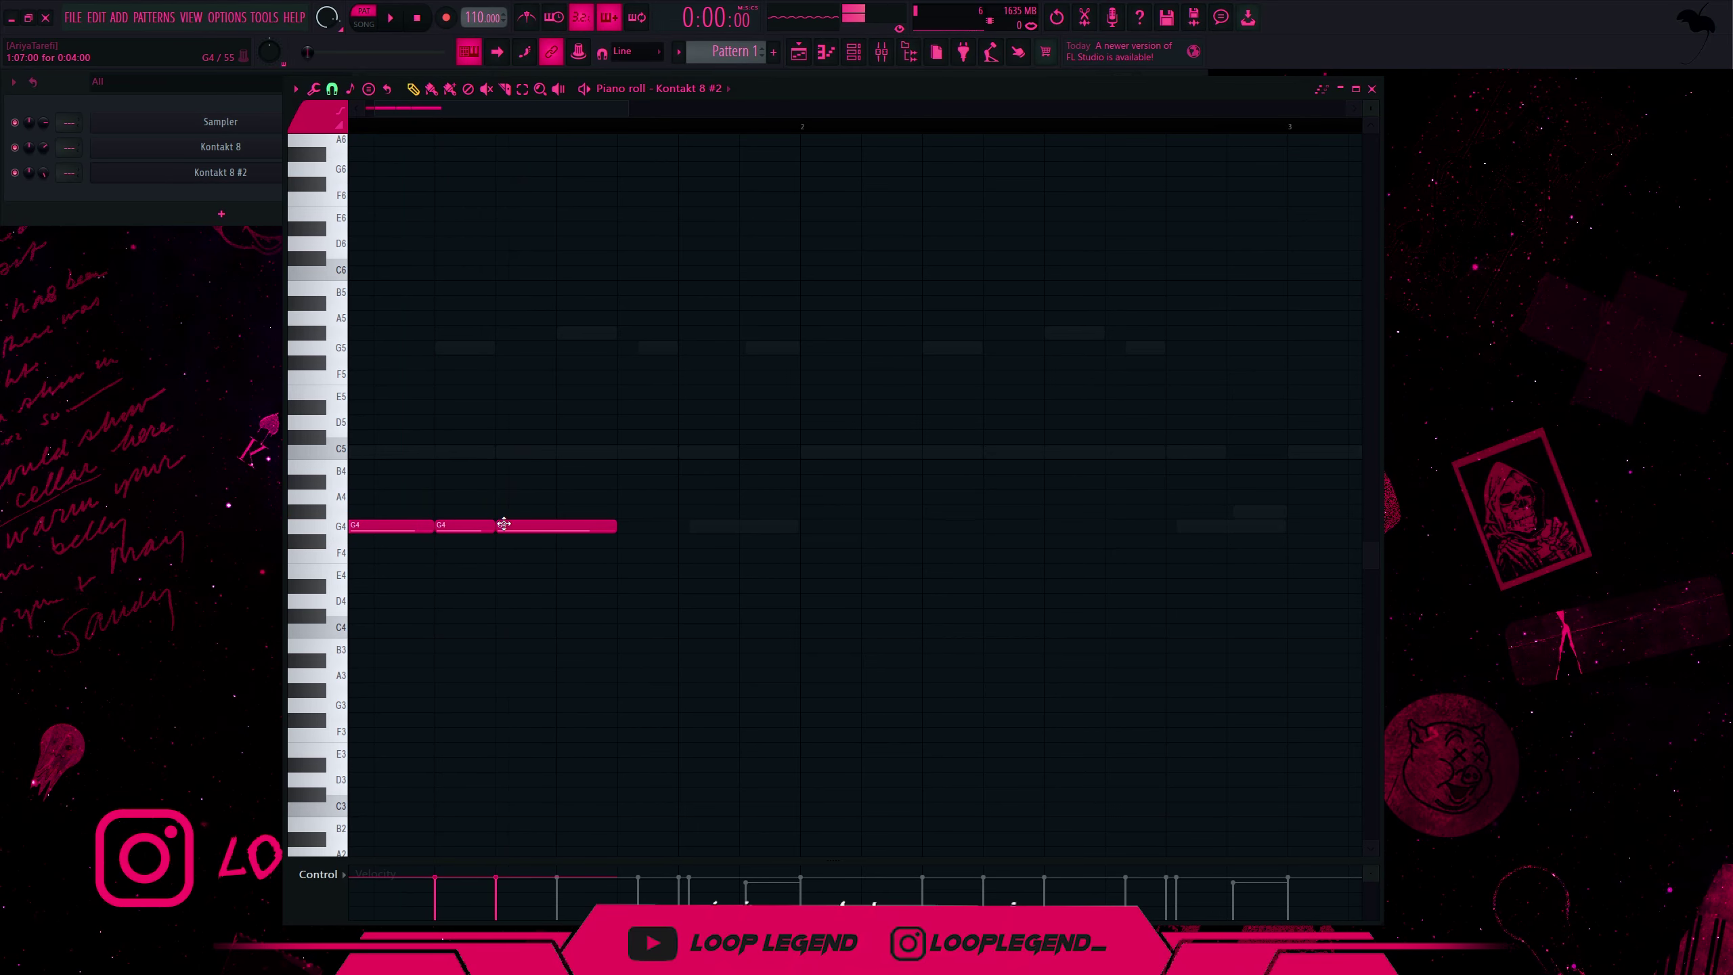
# - Set the piano roll snap to 1/3 beat and refit the first G4 notes to that grid
pyautogui.click(332, 90)
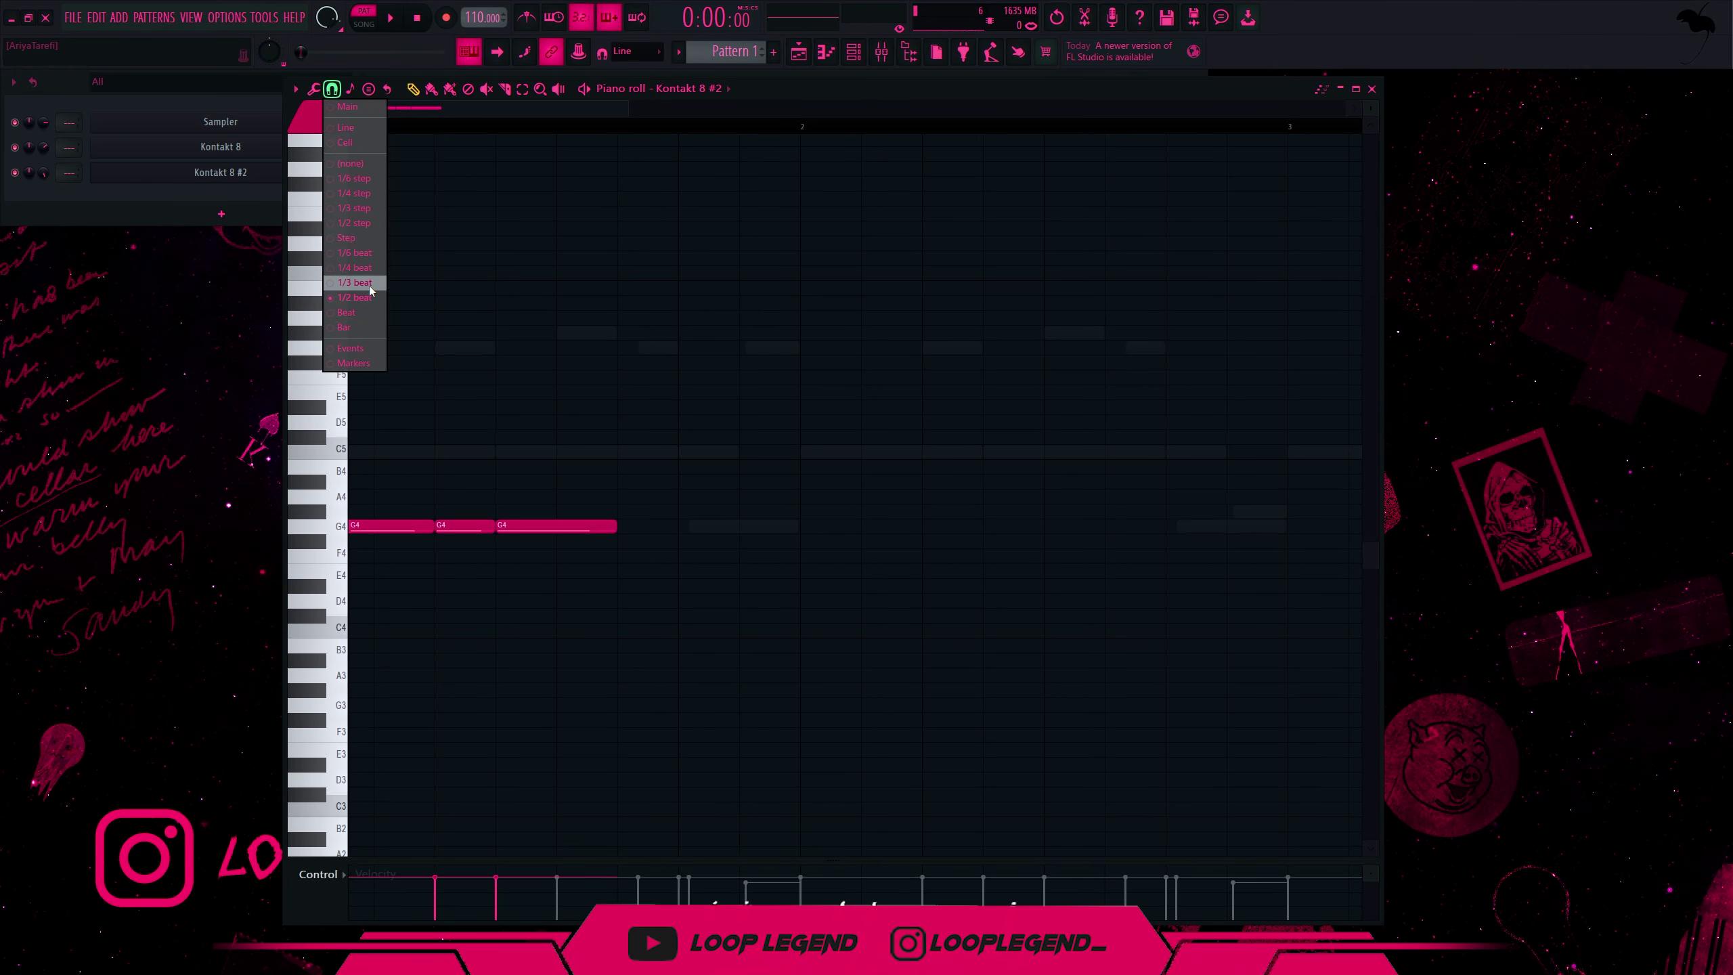
pyautogui.click(368, 285)
pyautogui.moveTo(472, 510); pyautogui.dragTo(510, 546)
pyautogui.press('space')
pyautogui.press('space')
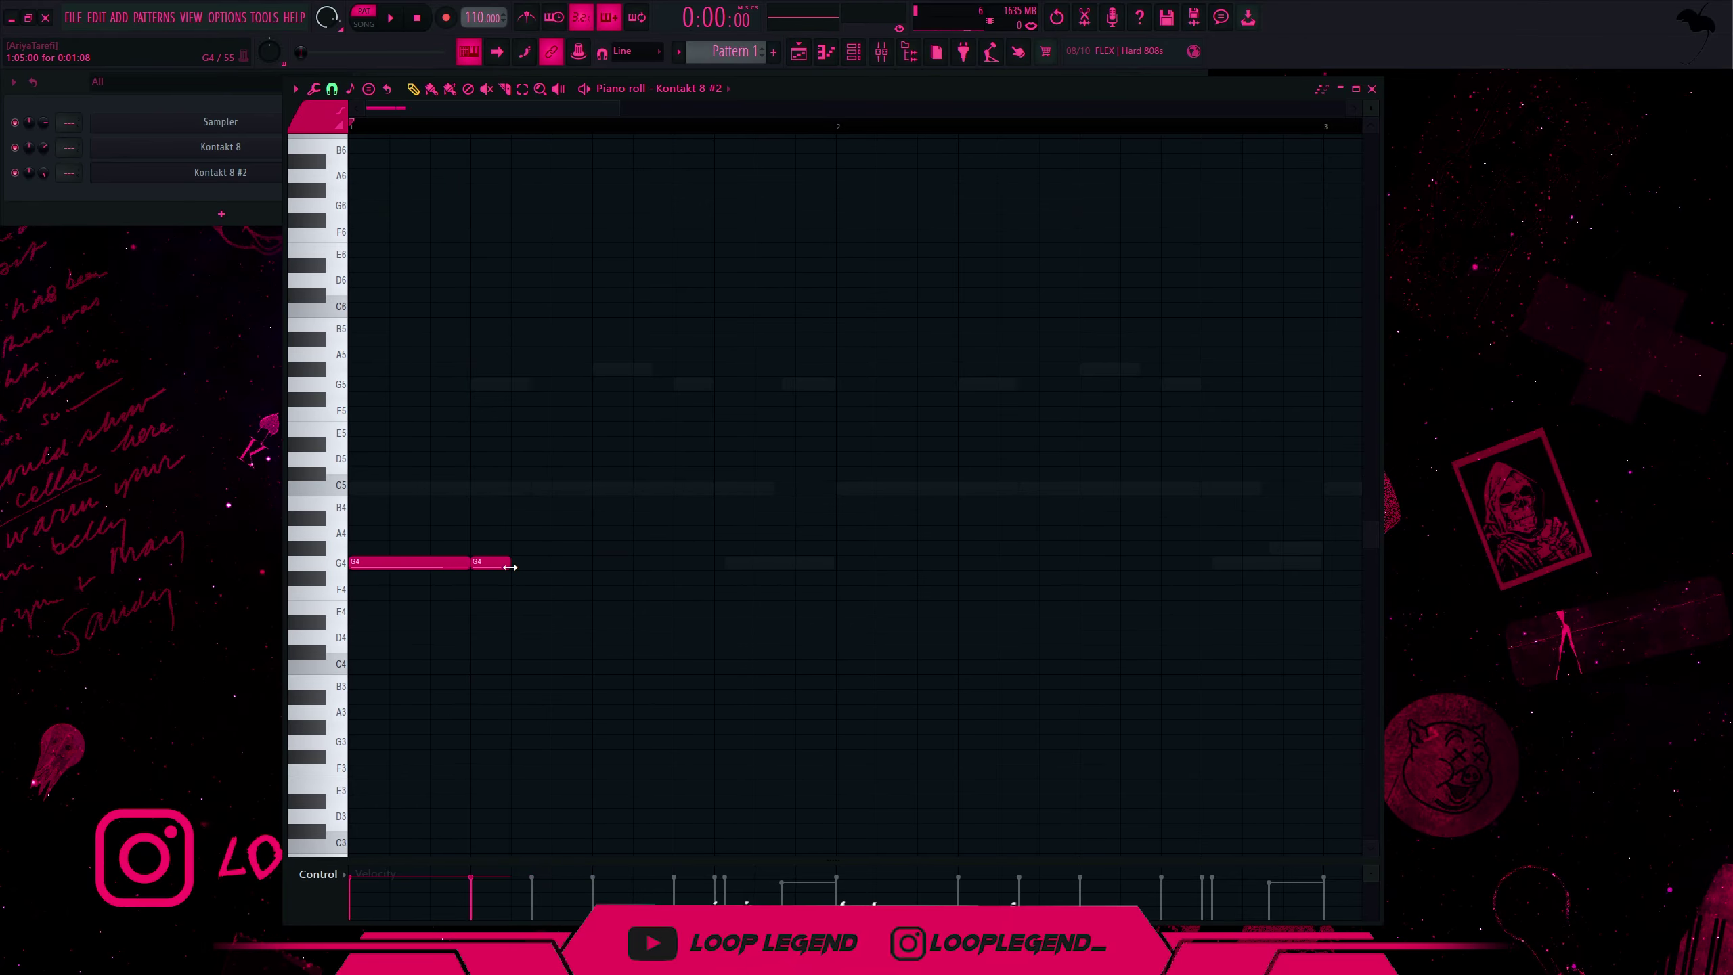
# - Shorten the second G4 note and add an equally short G4 note starting two snap divisions after its start
pyautogui.moveTo(500, 570); pyautogui.dragTo(493, 570)
pyautogui.press('space')
pyautogui.click(559, 562)
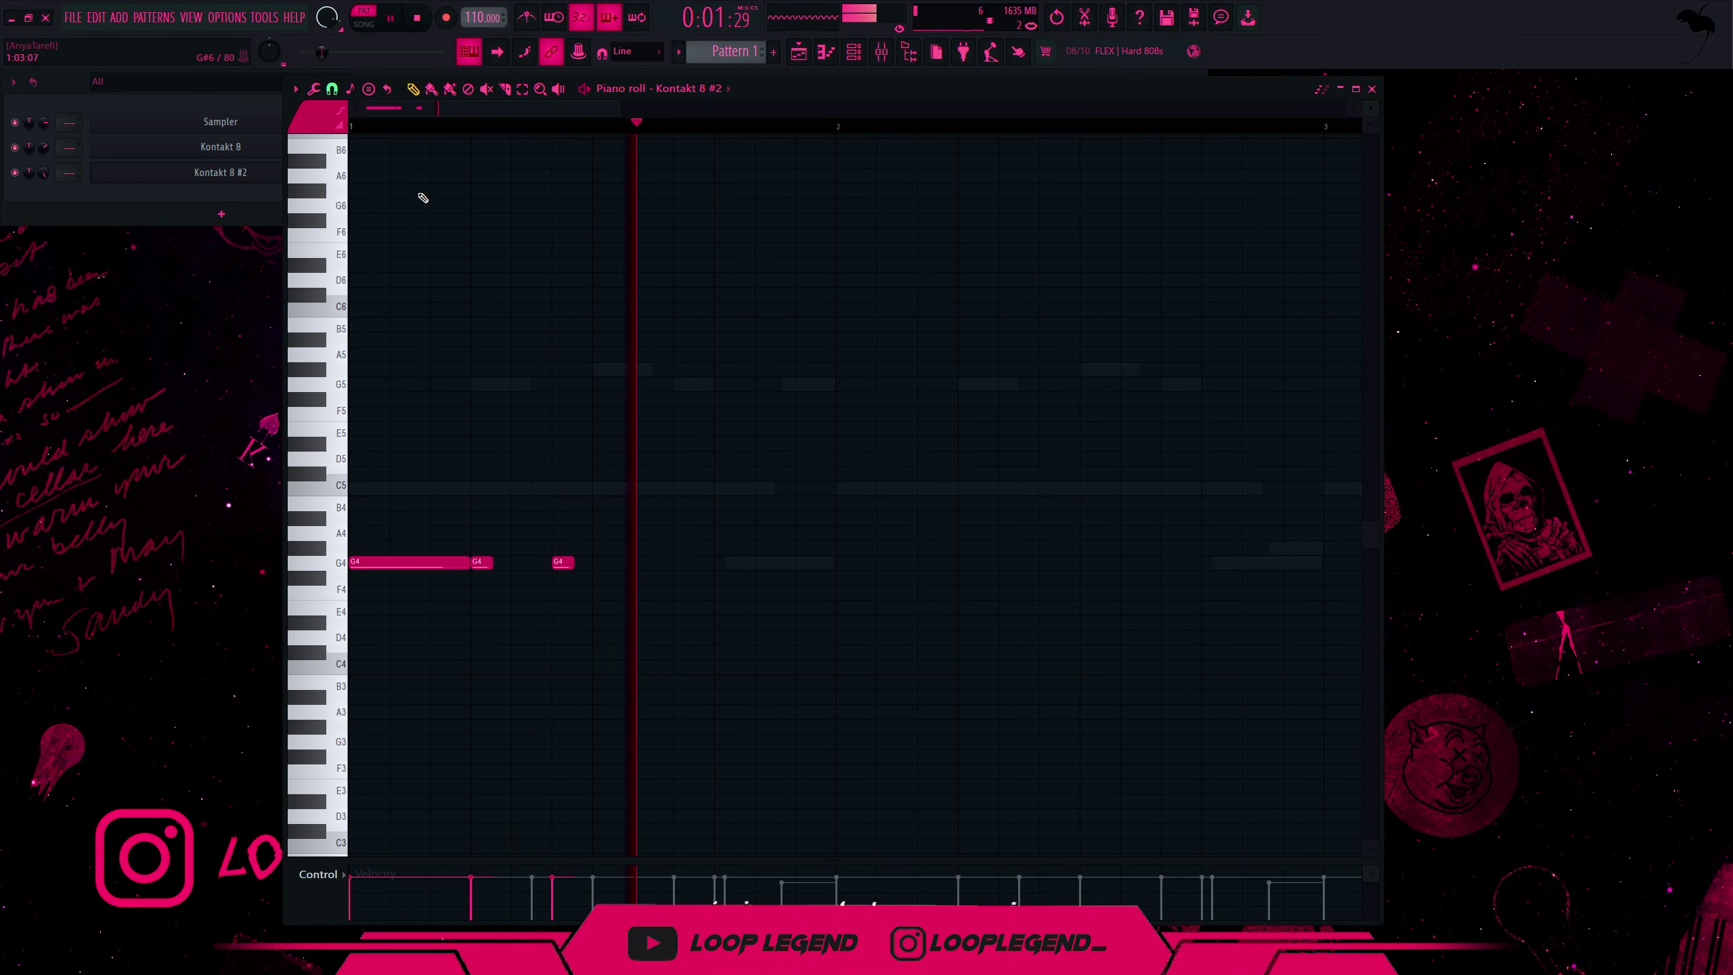
pyautogui.press('space')
# - Duplicate the three G4 notes into the bar's second half, replacing the copy's last note by extending its second note to the bar's end
pyautogui.hotkey('ctrl', 'a')
pyautogui.hotkey('ctrl', 'b')
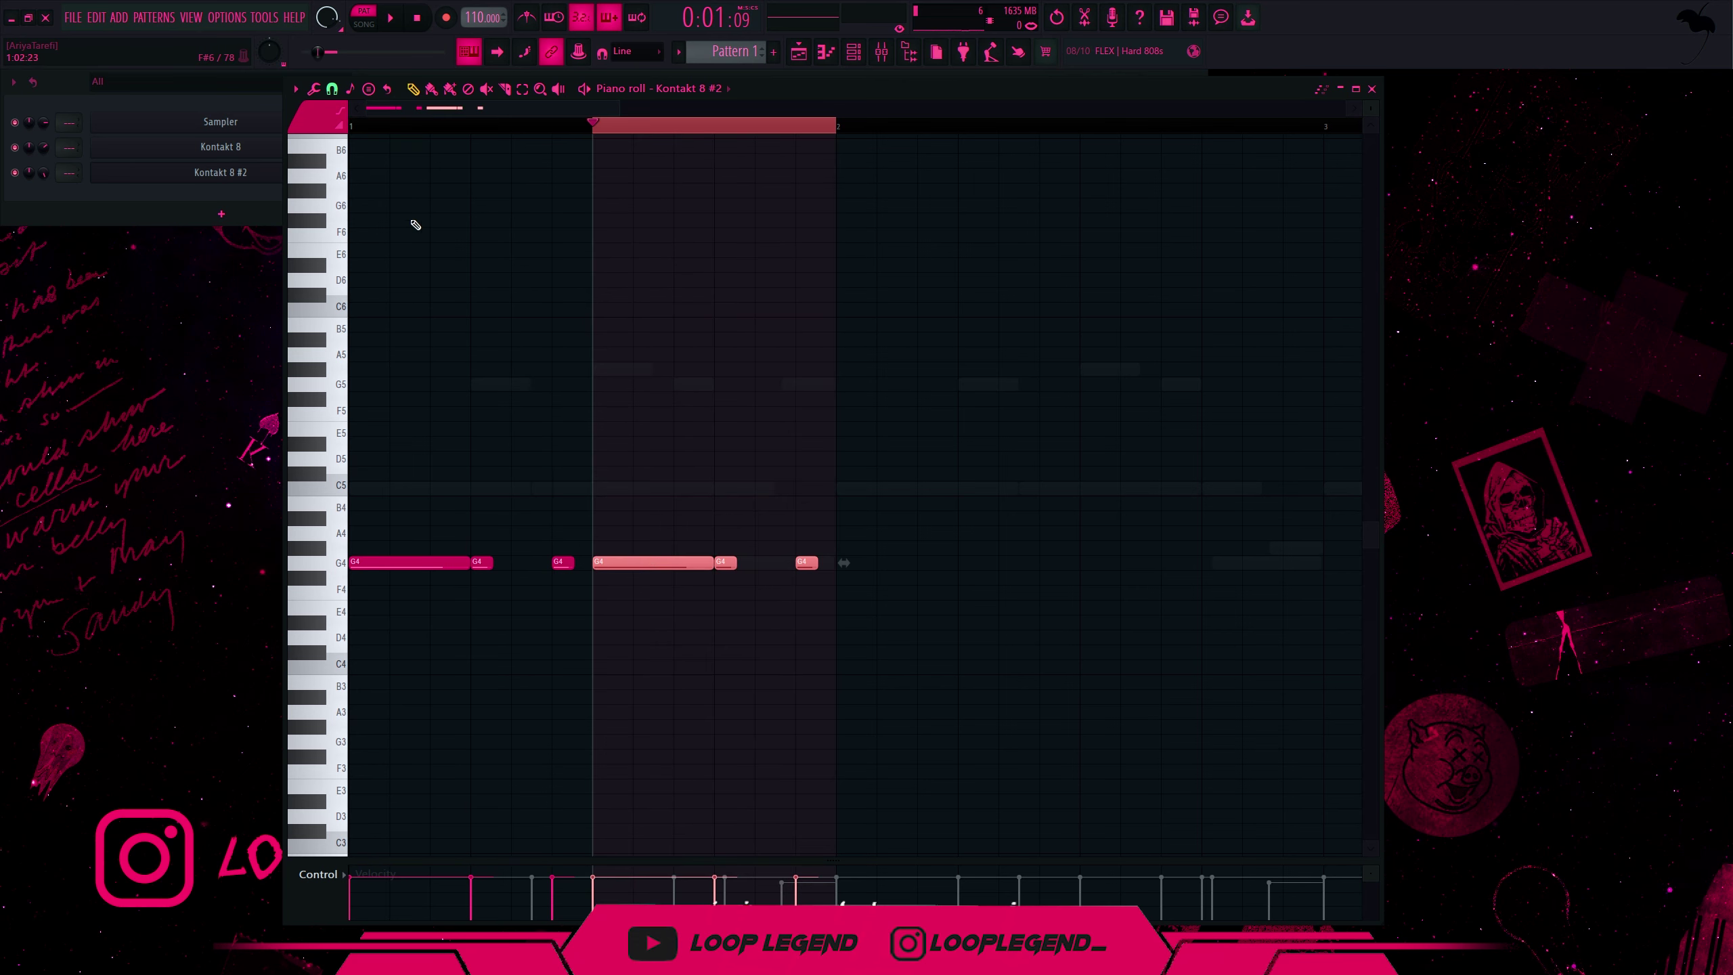
pyautogui.hotkey('ctrl', 'd')
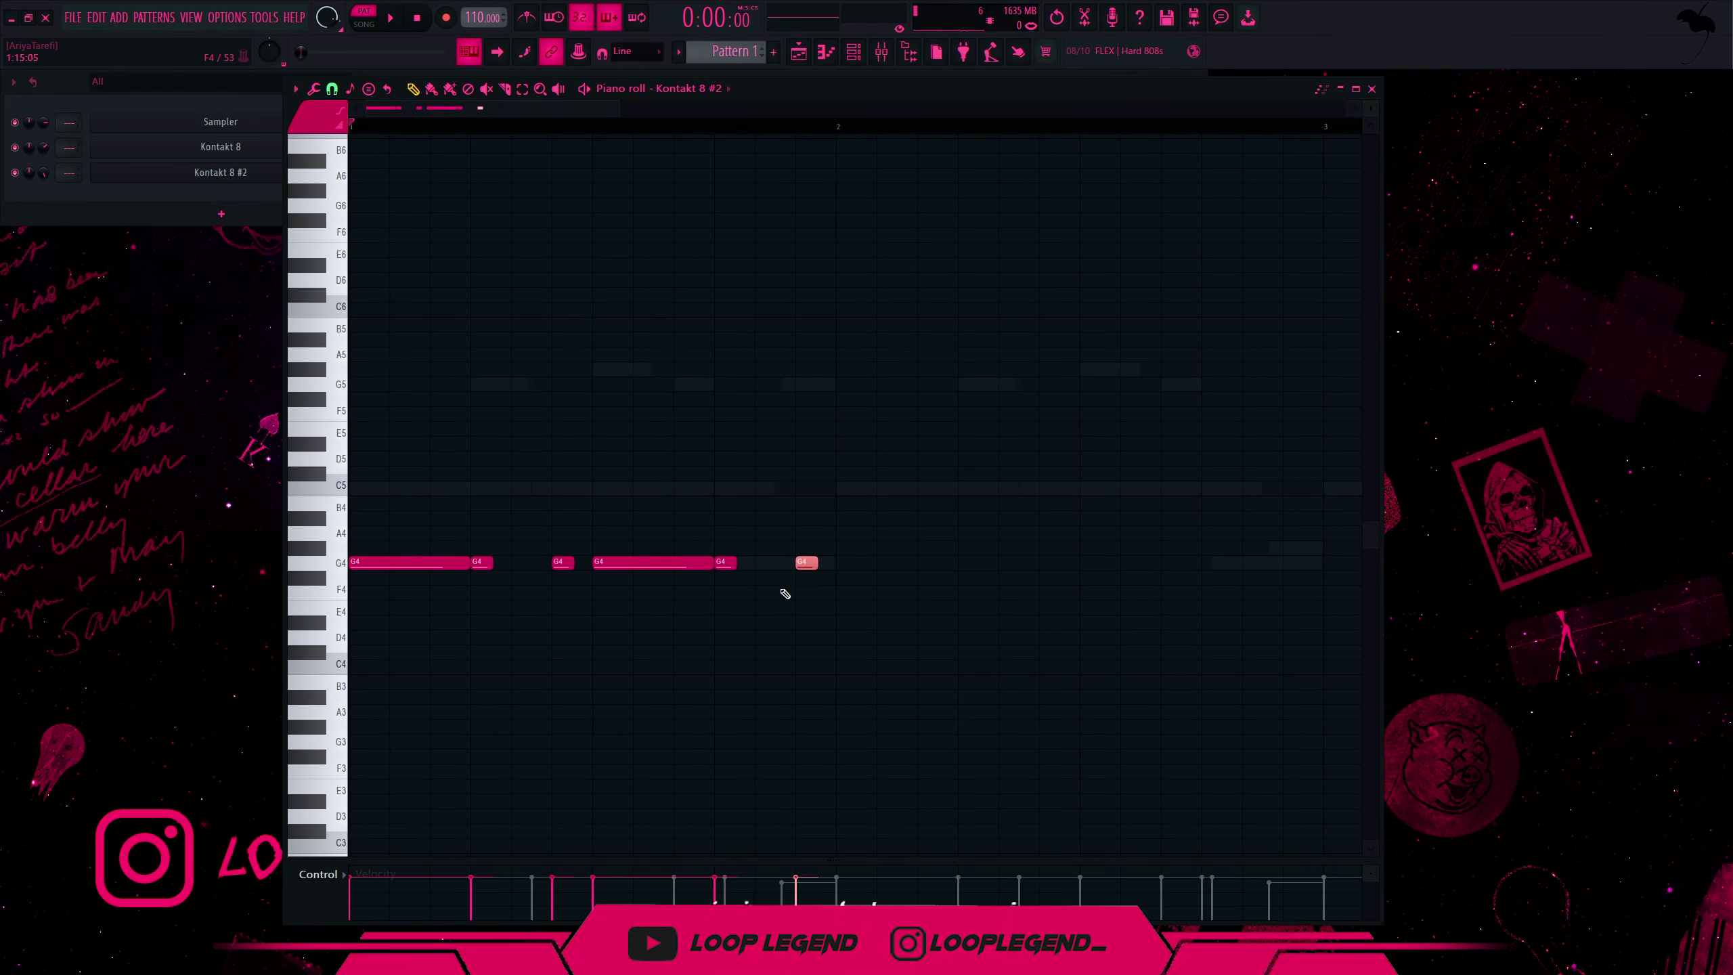
pyautogui.press('space')
pyautogui.moveTo(751, 559); pyautogui.dragTo(834, 559)
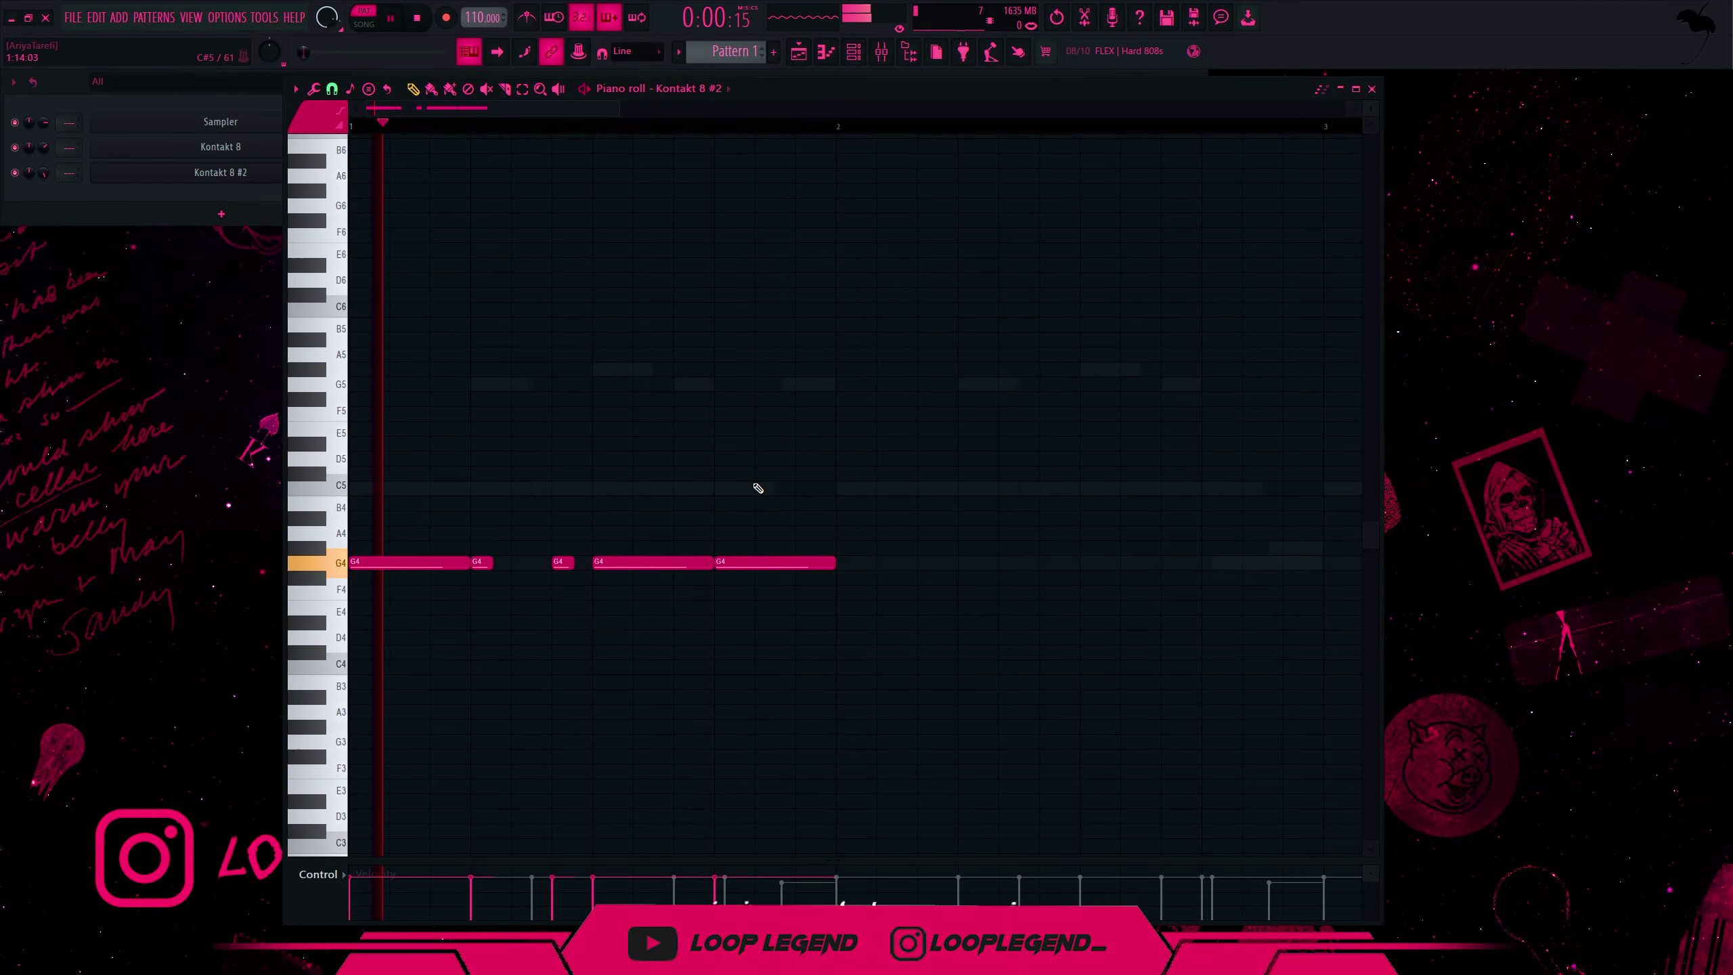
# - Transpose the bar's last G4 note down an octave and back up five semitones to C4
pyautogui.moveTo(766, 497); pyautogui.dragTo(802, 587)
pyautogui.hotkey('ctrl', 'Down')
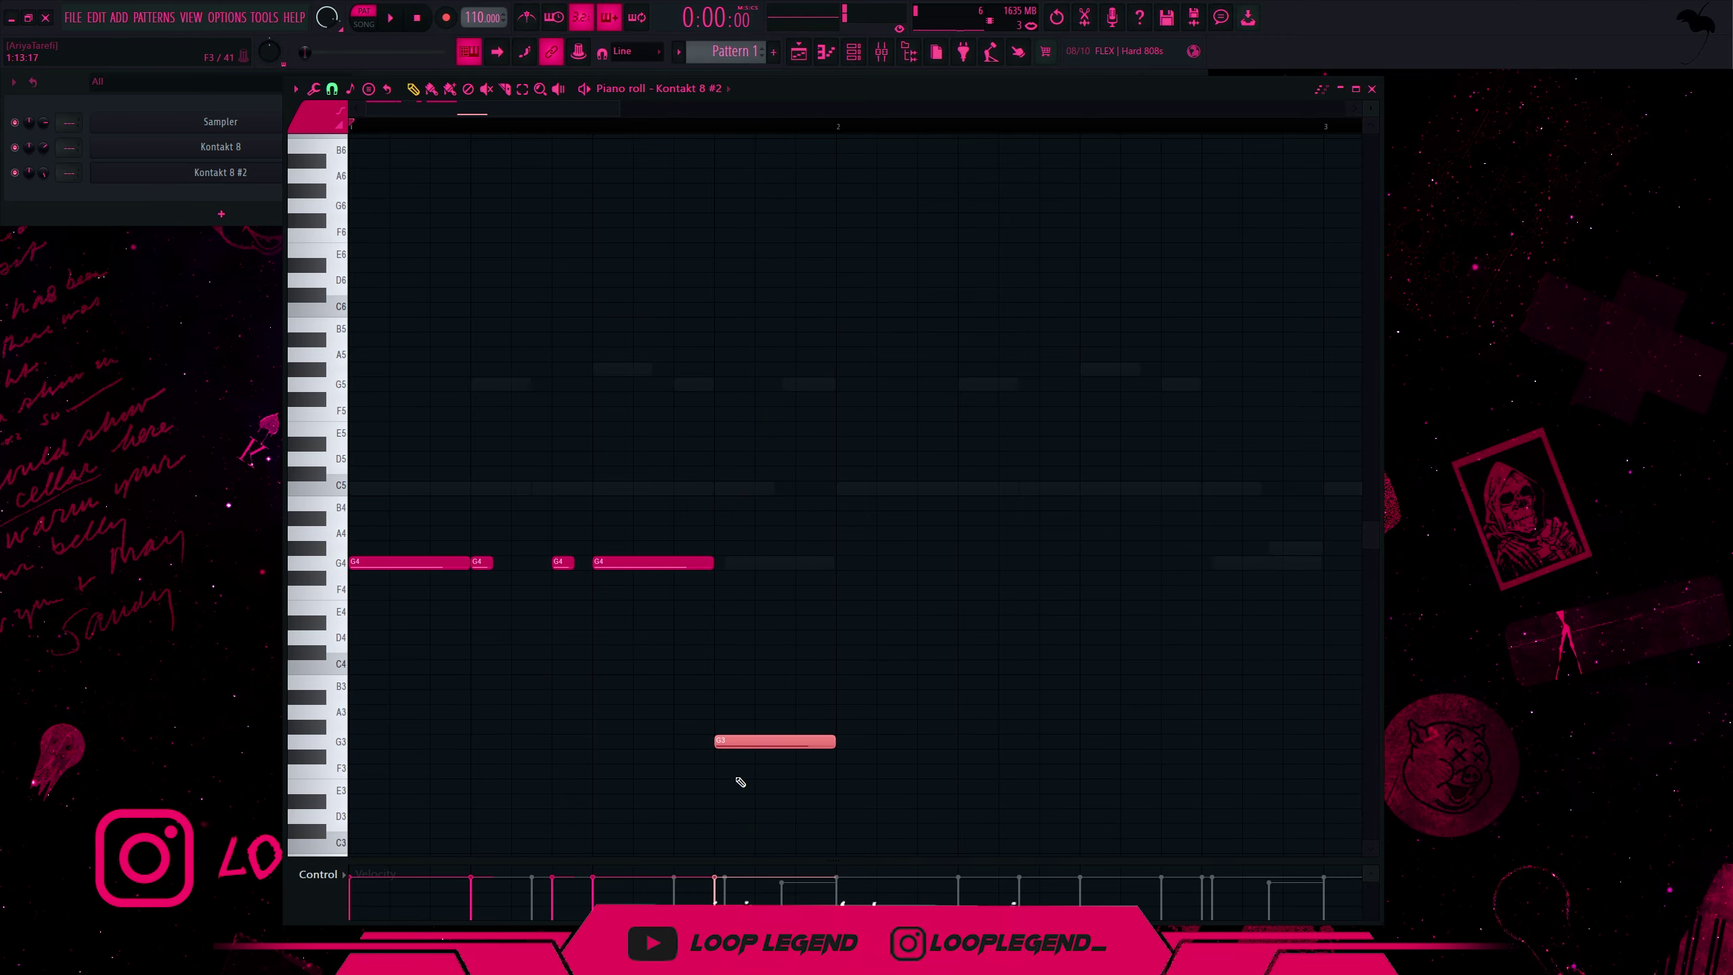
pyautogui.press('Up')
pyautogui.press('Up')
pyautogui.press('Up')
pyautogui.press('Up')
pyautogui.press('Up')
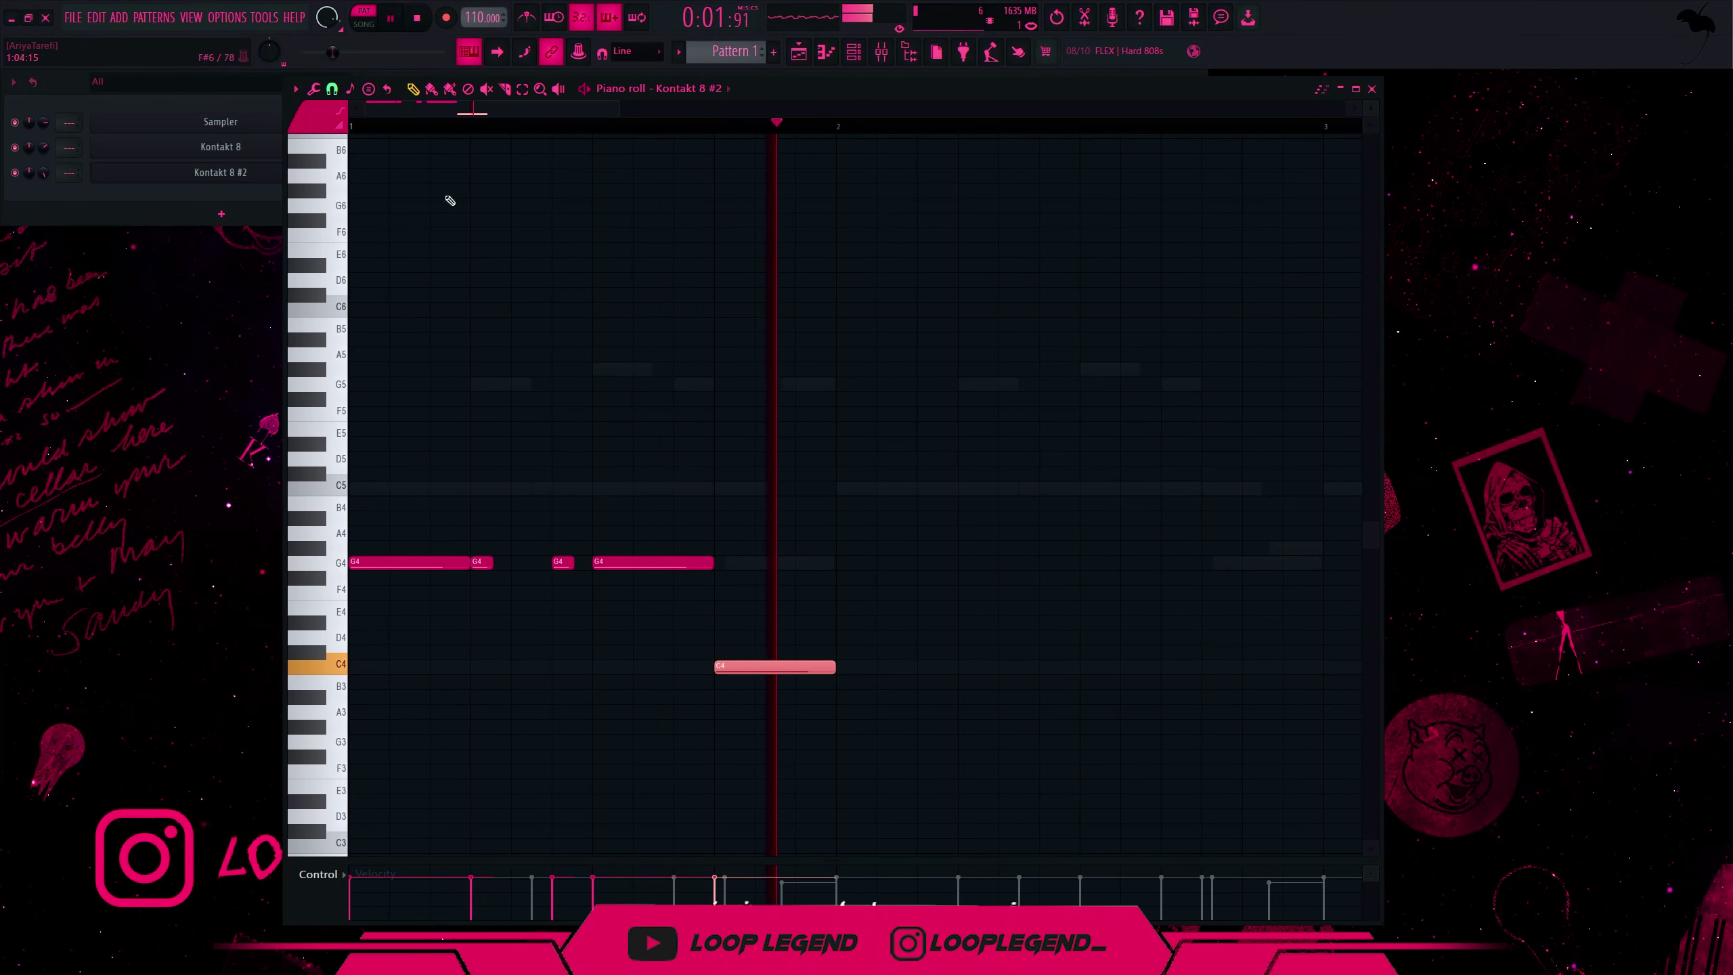
# - Duplicate the one-bar G4 and C4 phrase until it fills all four bars
pyautogui.scroll(-2, 580, 391)
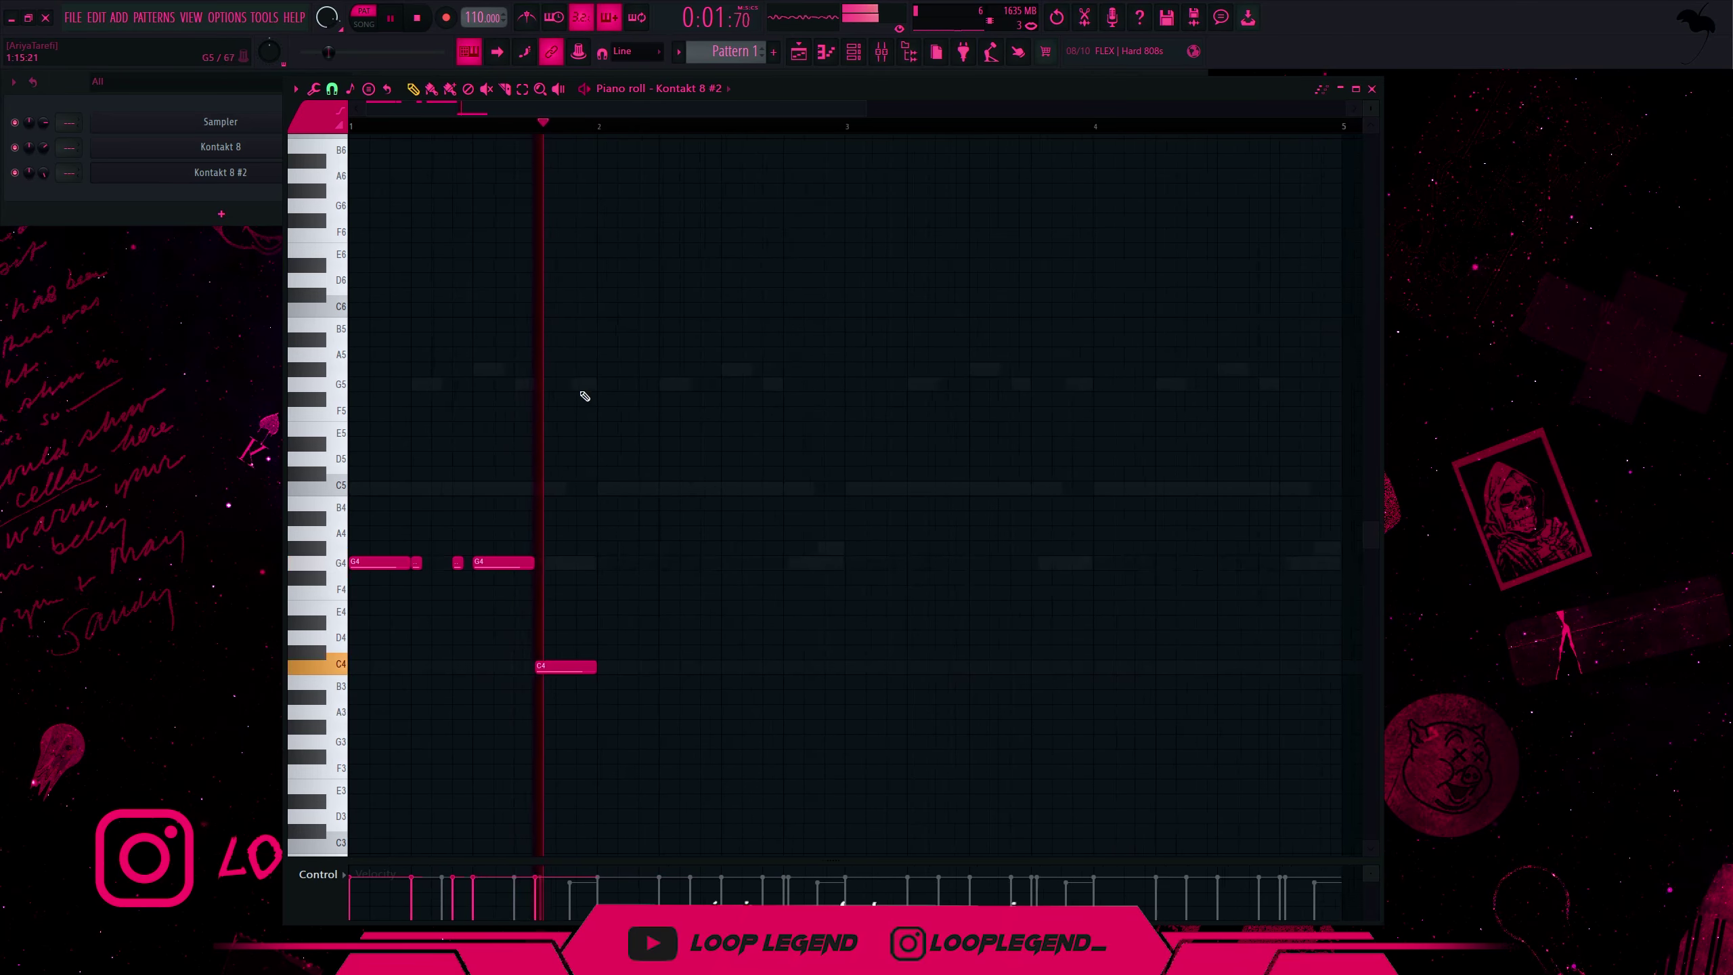
pyautogui.hotkey('ctrl', 'a')
pyautogui.hotkey('ctrl', 'b')
pyautogui.hotkey('ctrl', 'a')
pyautogui.hotkey('ctrl', 'b')
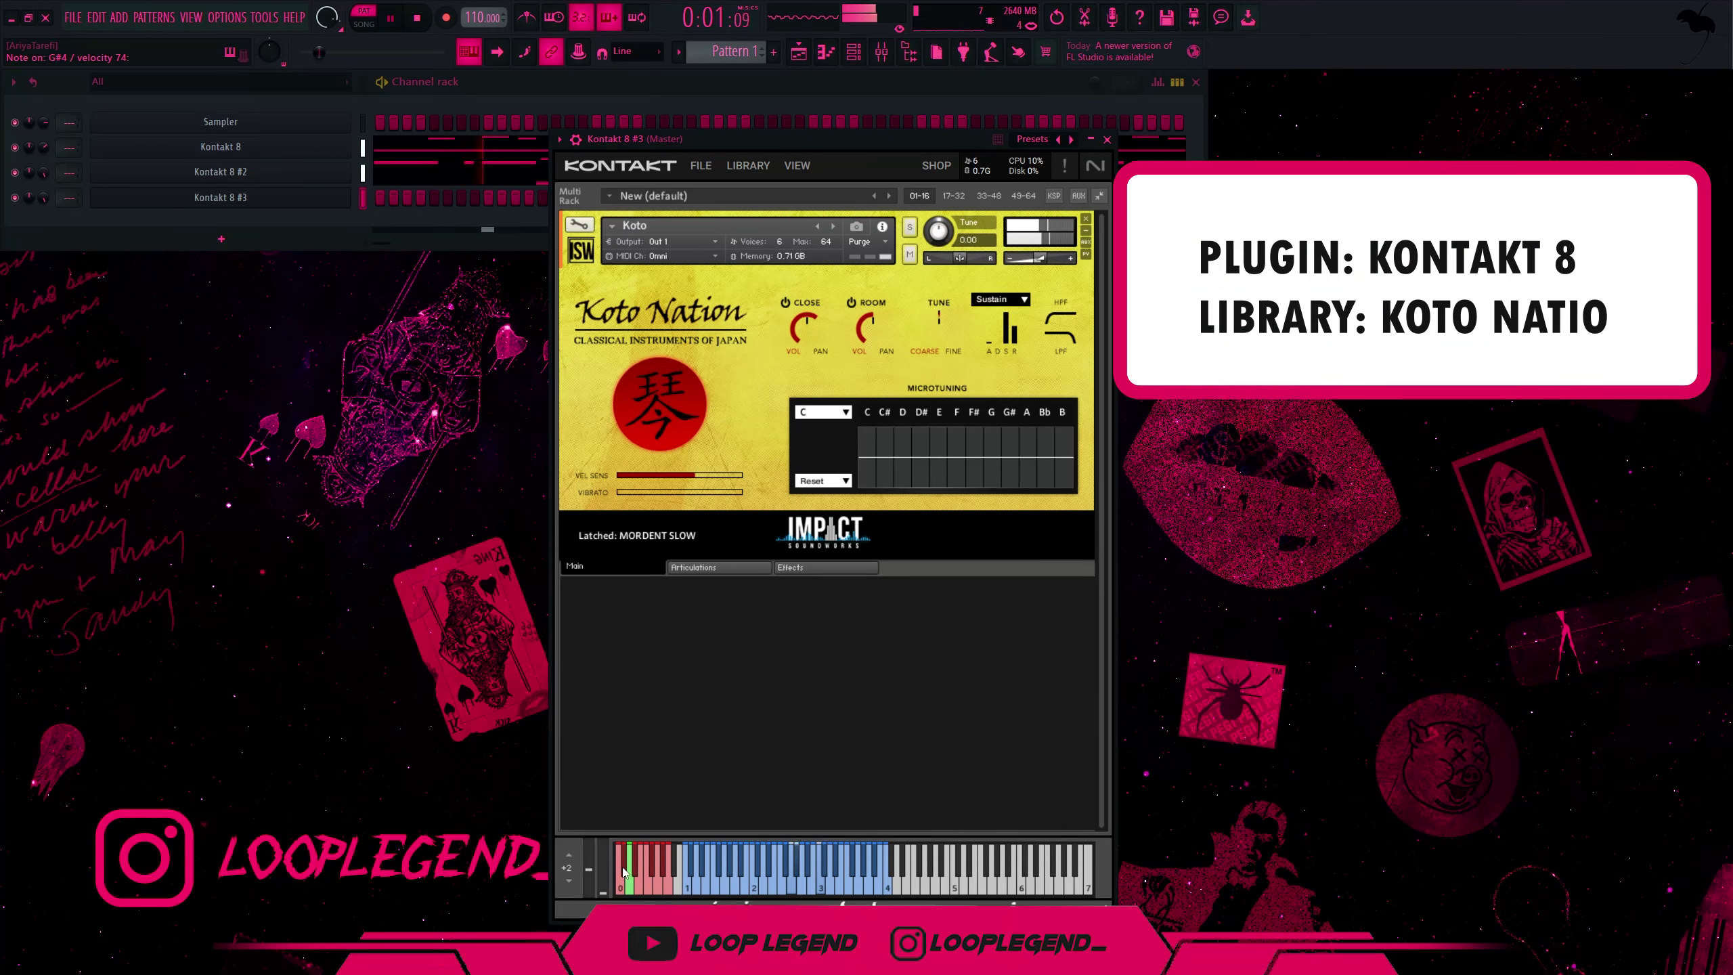
# - Open the koto channel's piano roll and stack one-beat G4, G#4, C5, G5 and G#5 notes at the start
pyautogui.click(828, 55)
pyautogui.press('space')
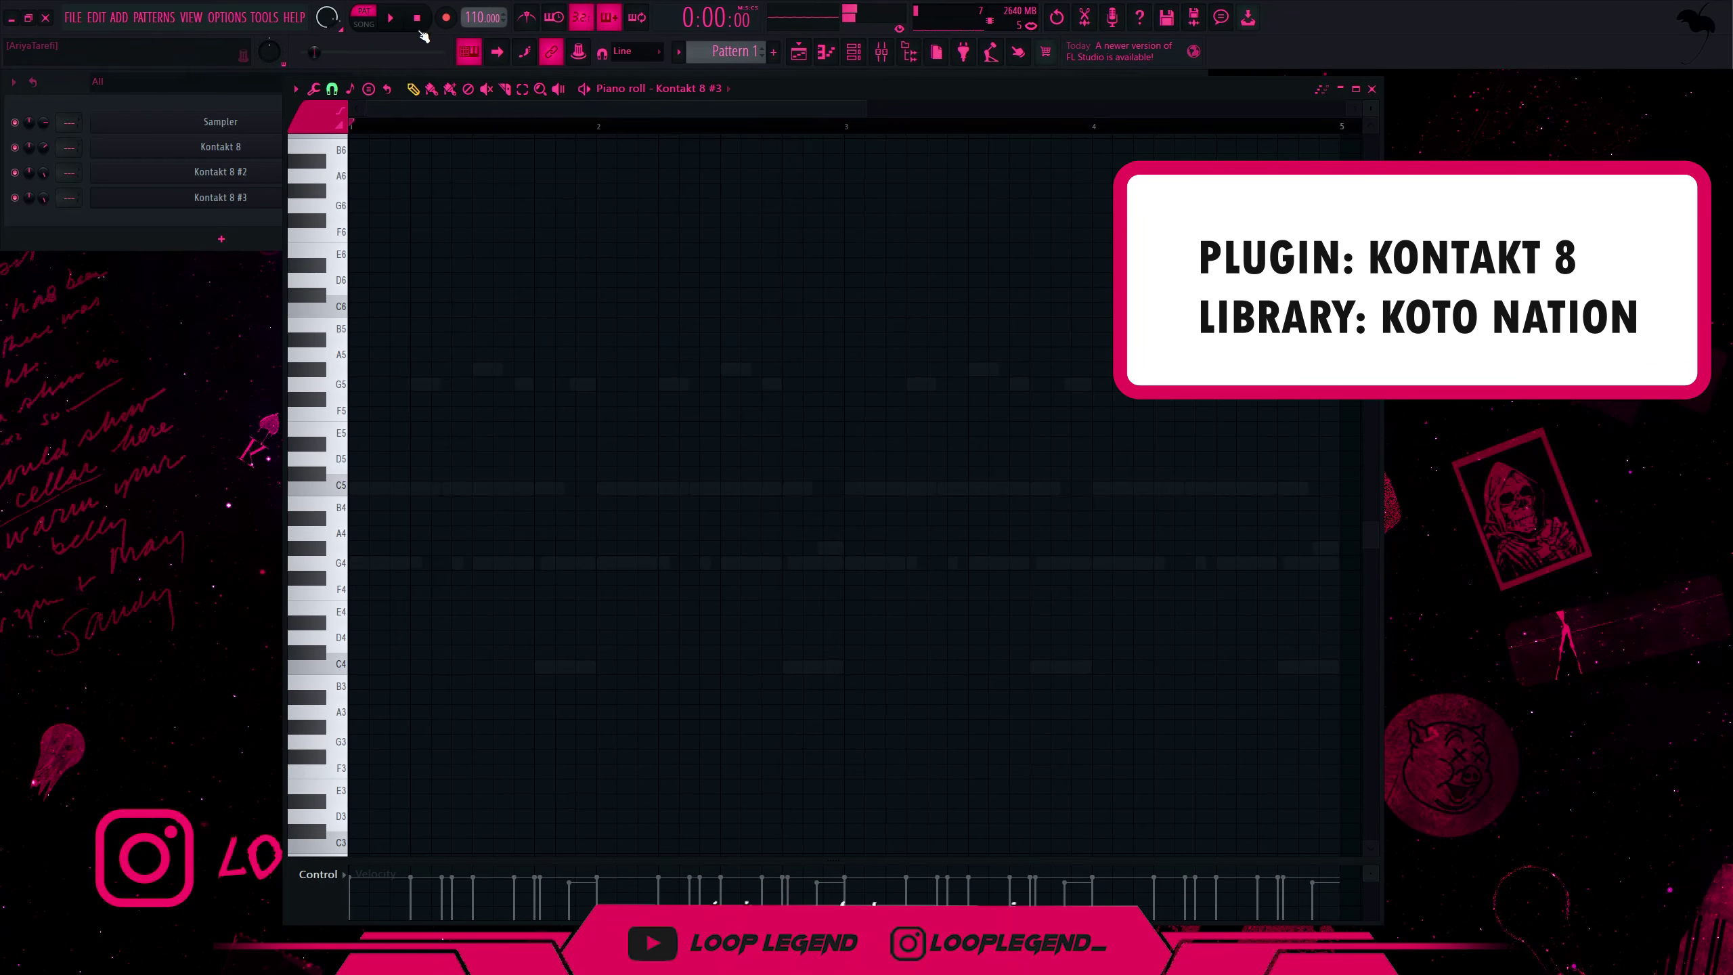
pyautogui.click(370, 561)
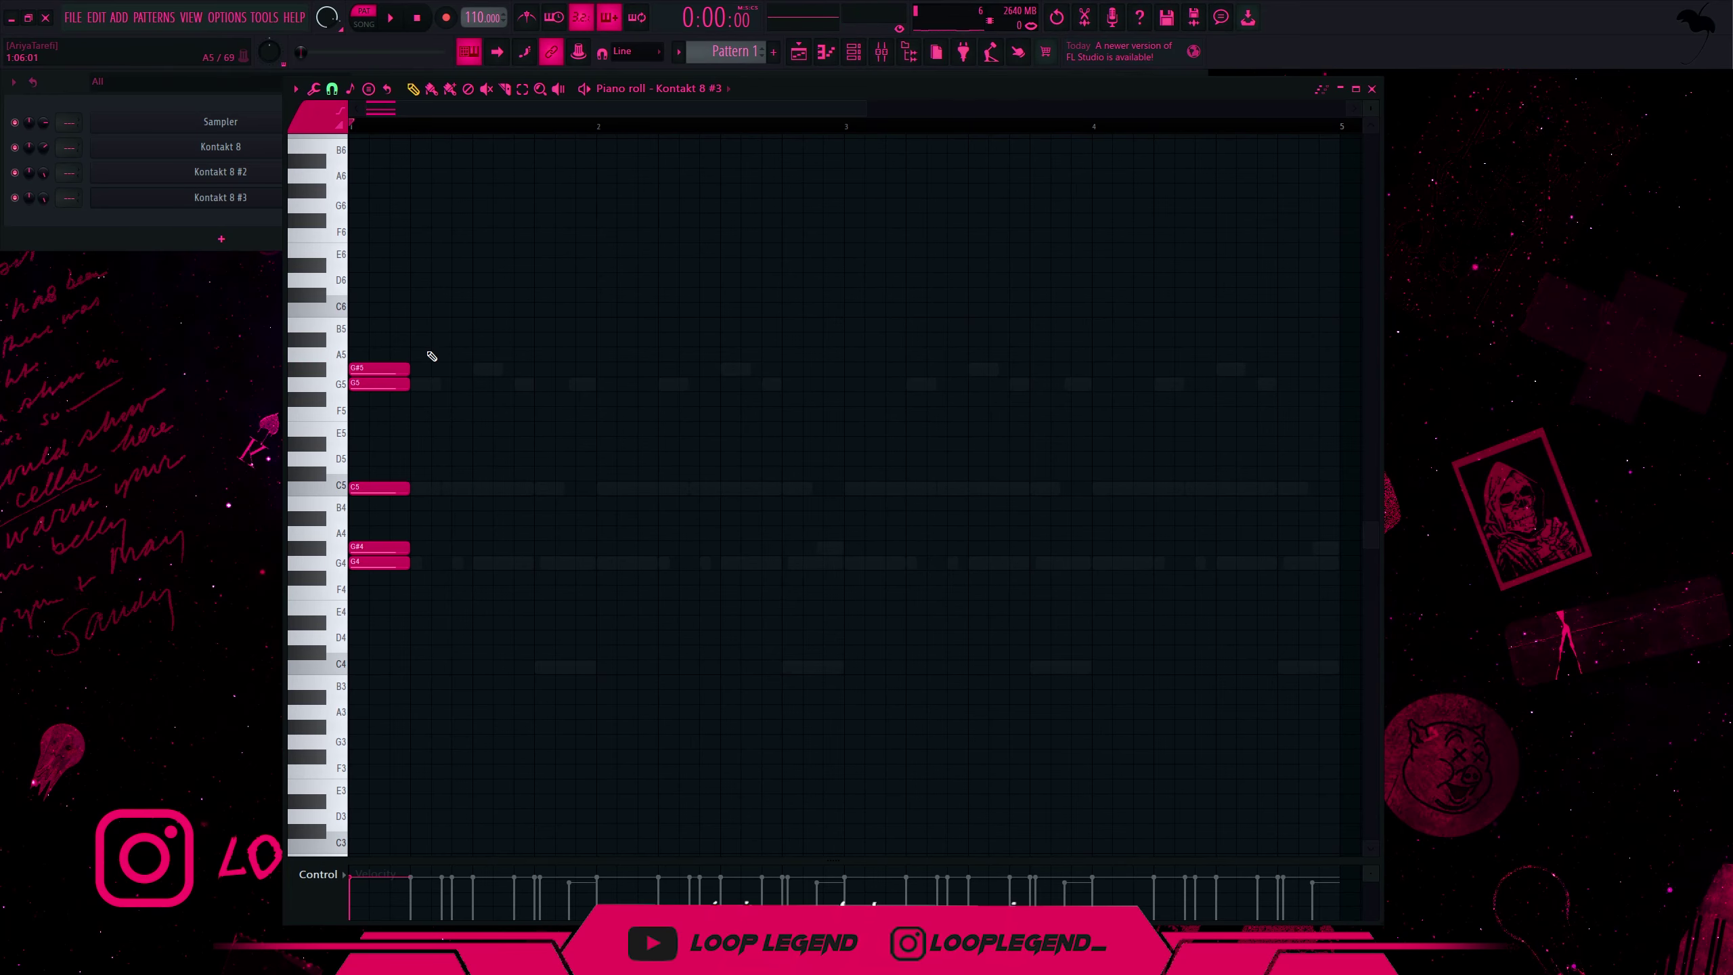
# - Mute the first Kontakt 8 channel and audition the pattern with the new koto chord
pyautogui.hotkey('alt', 's')
pyautogui.press('Escape')
pyautogui.click(15, 148)
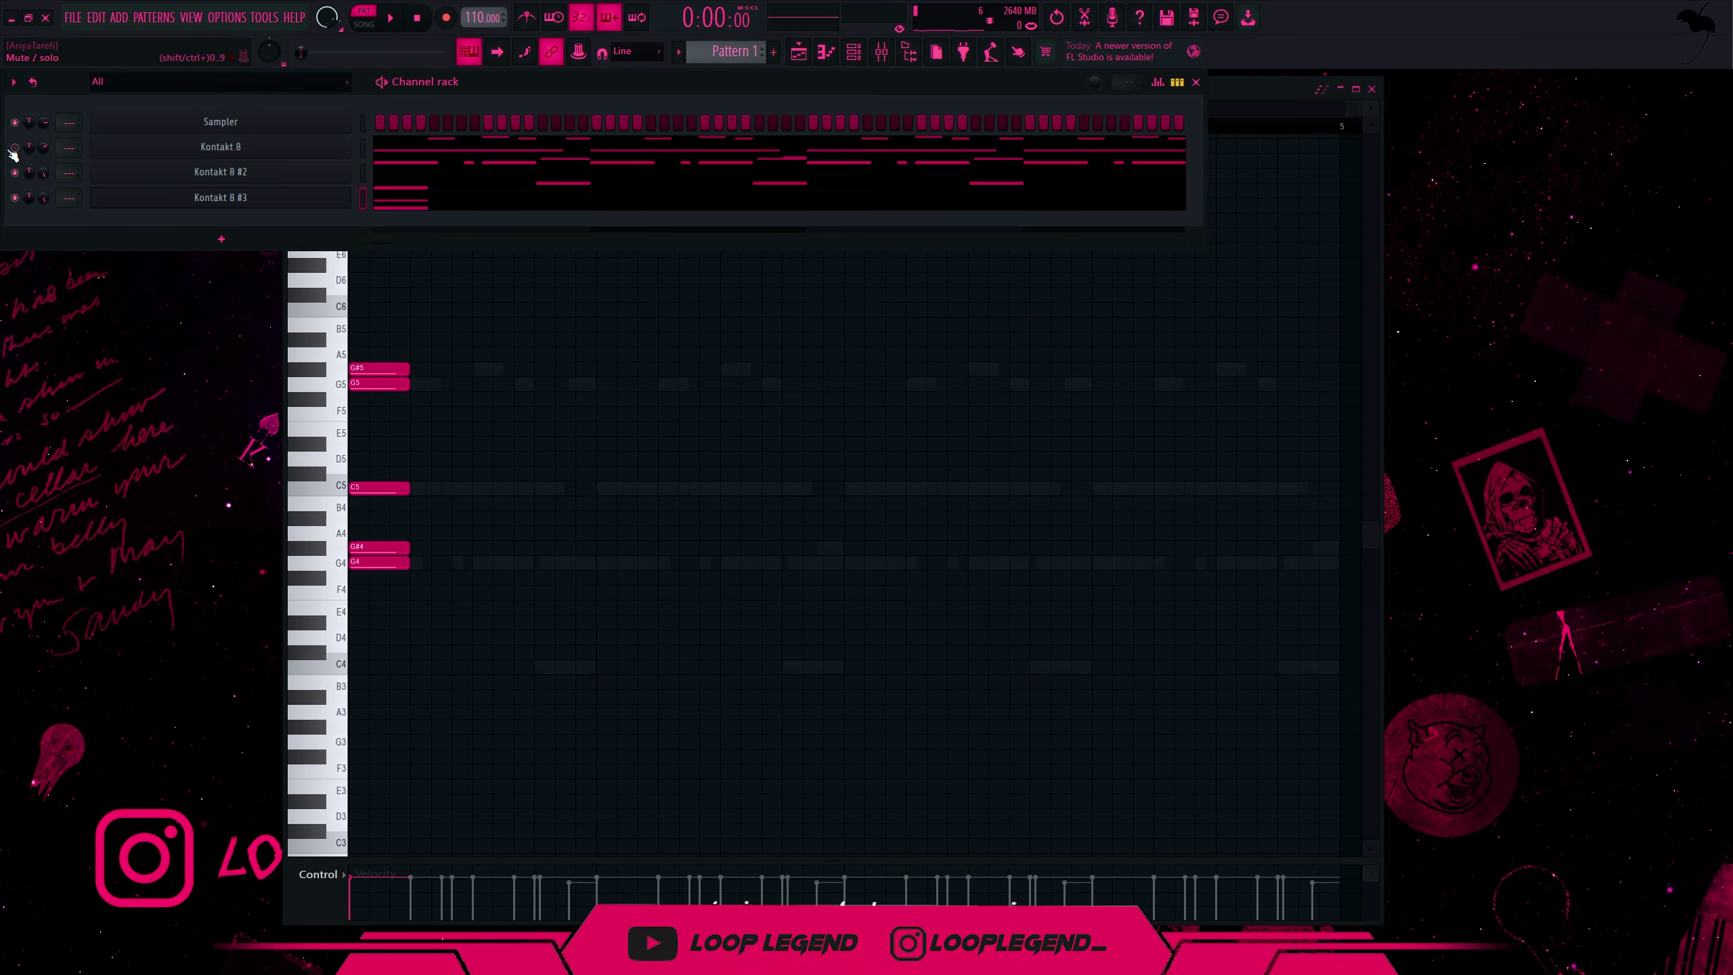
pyautogui.press('space')
pyautogui.press('space')
# - Try strumming the short koto chord in both directions with the start time strength
pyautogui.hotkey('alt', 's')
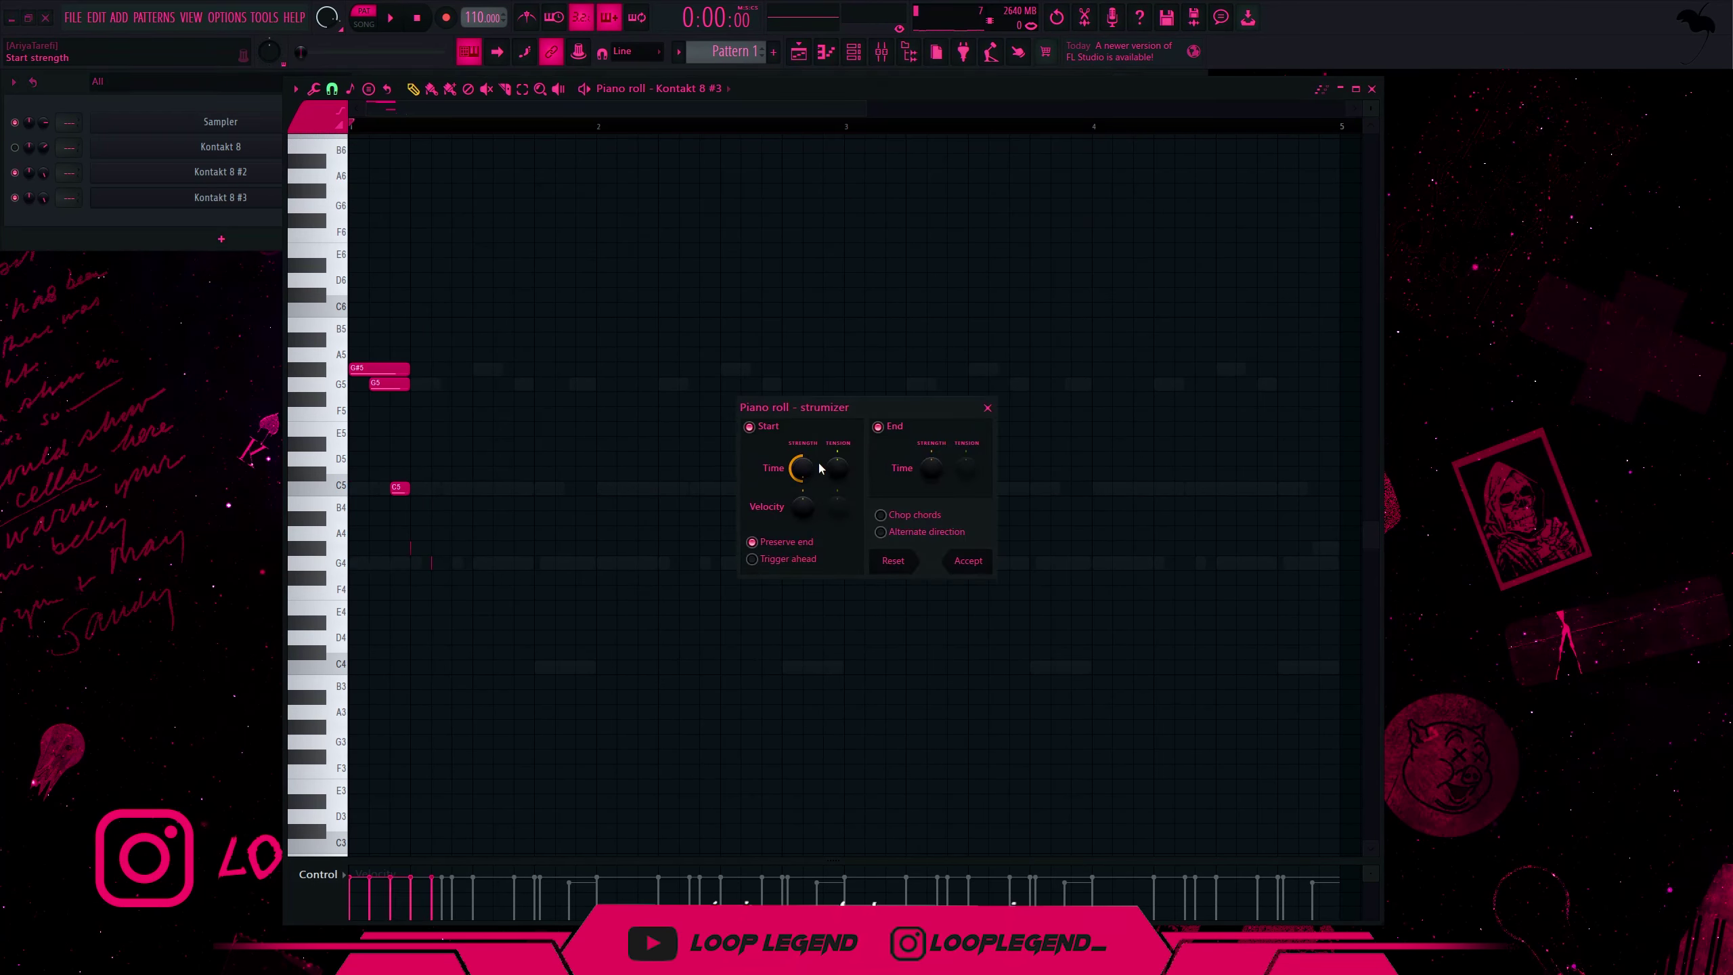
pyautogui.press('space')
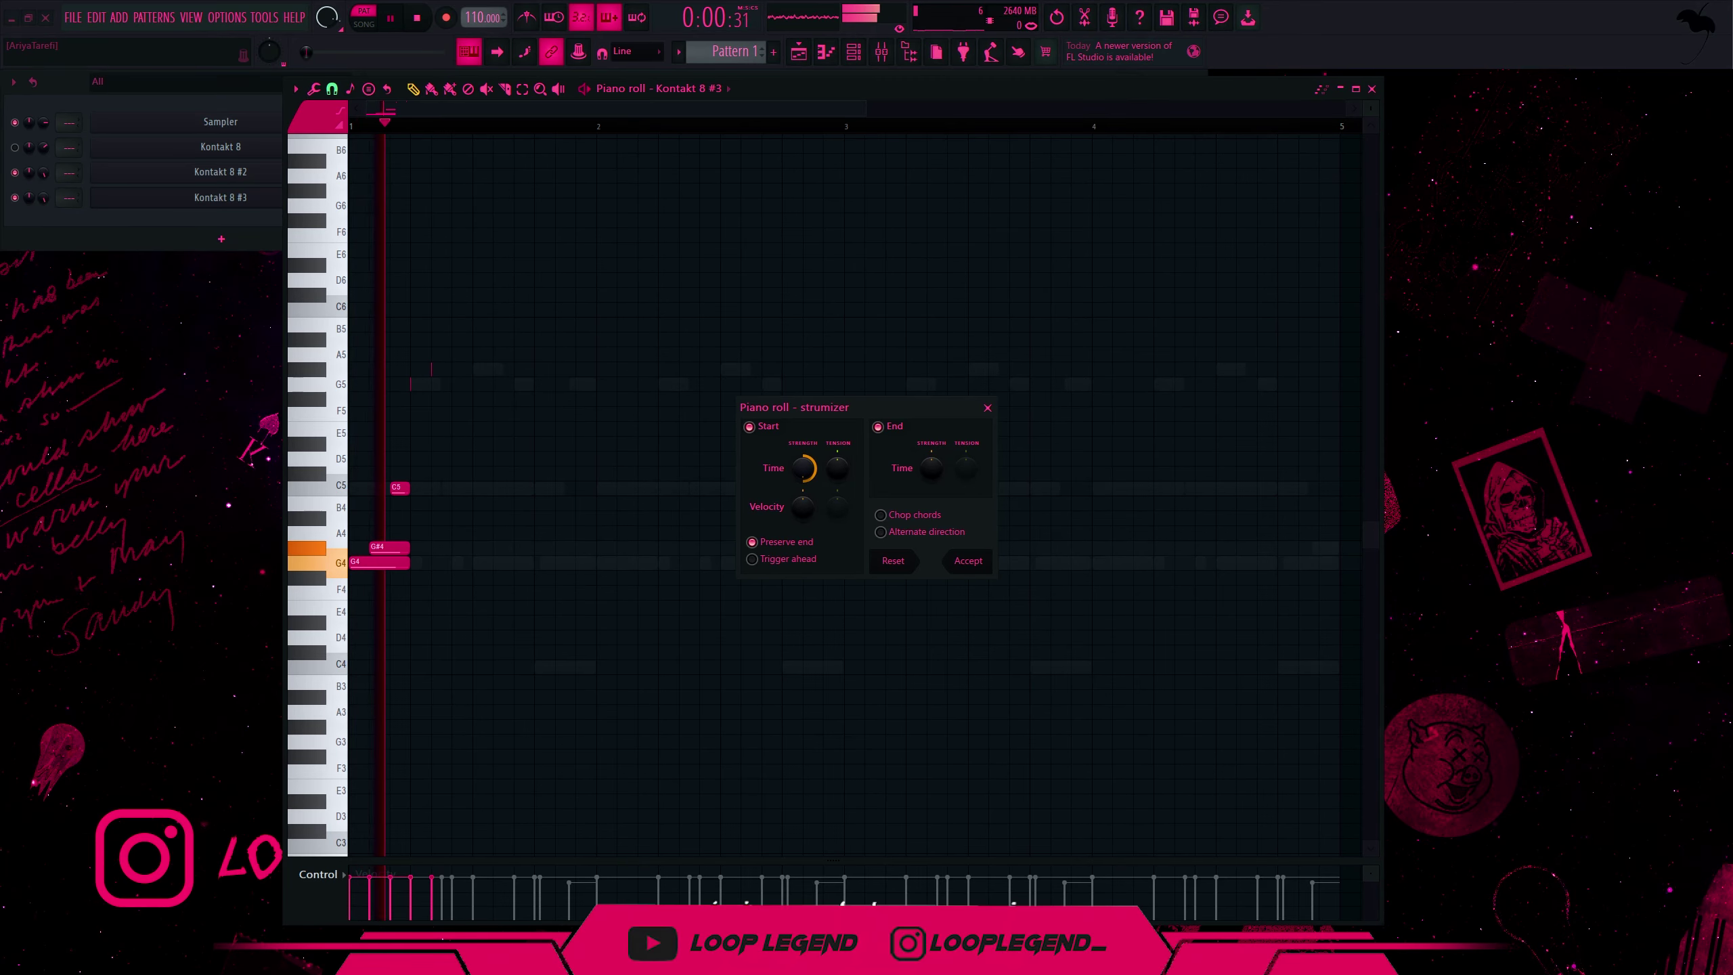
pyautogui.press('space')
pyautogui.moveTo(803, 468); pyautogui.dragTo(803, 505)
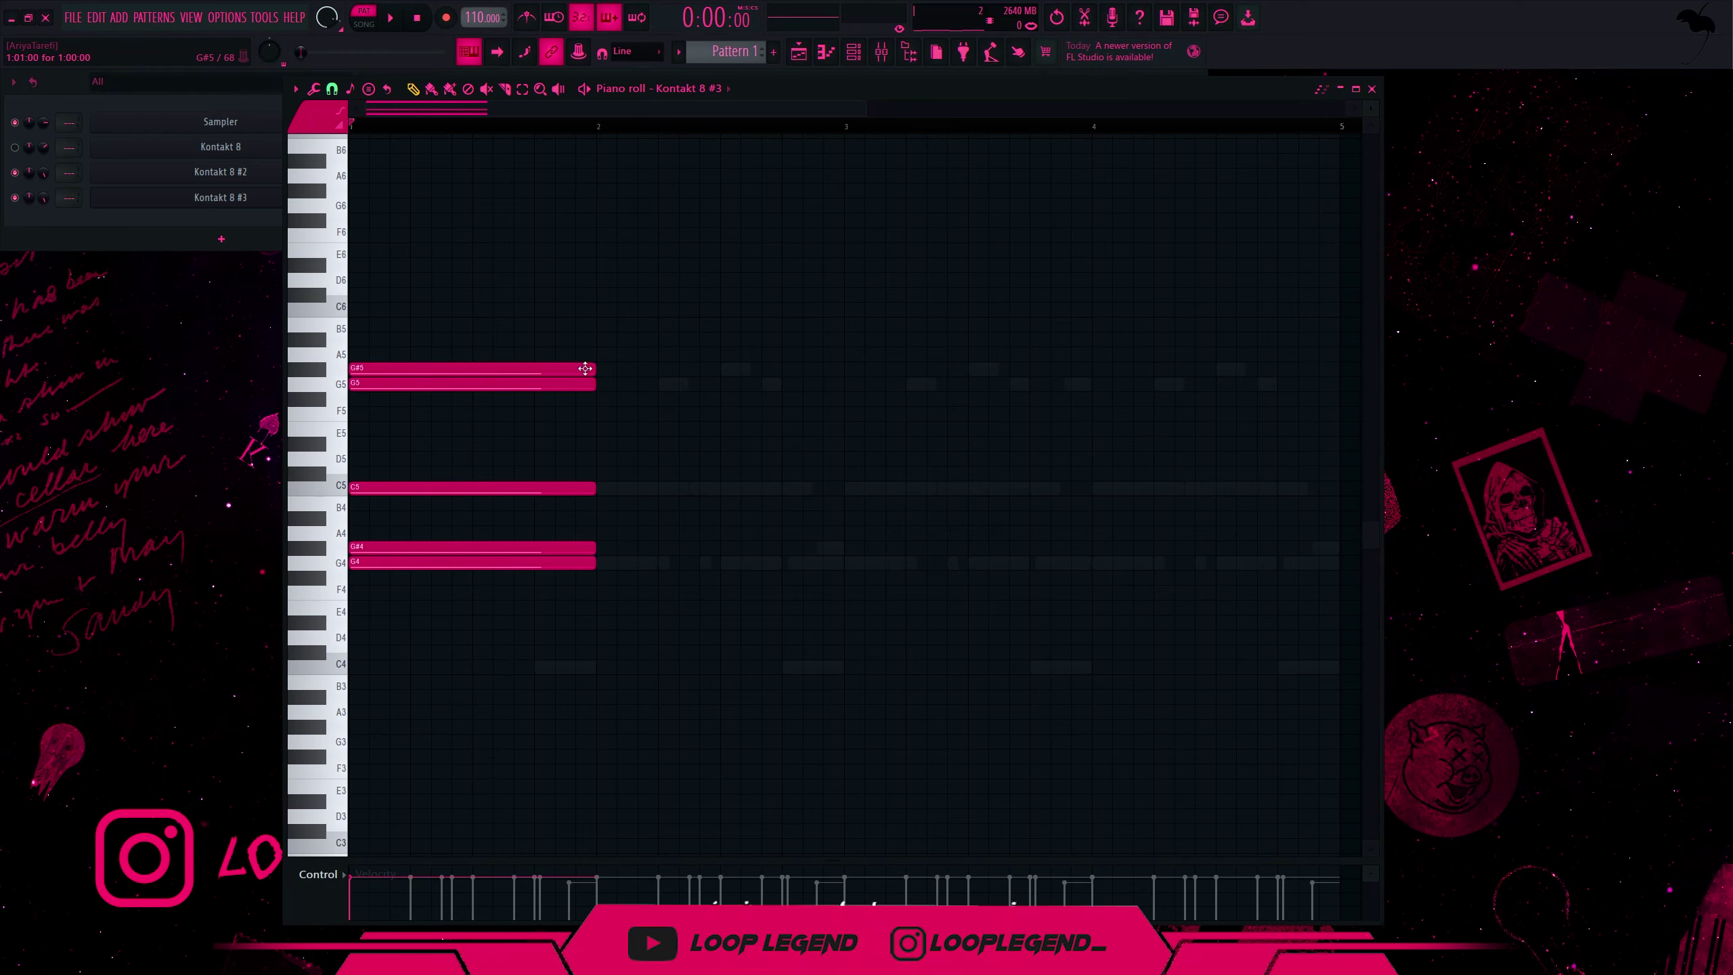
# - Use full-bar lengths for the koto chord's notes and transpose the whole chord down one octave
pyautogui.hotkey('ctrl', 'Down')
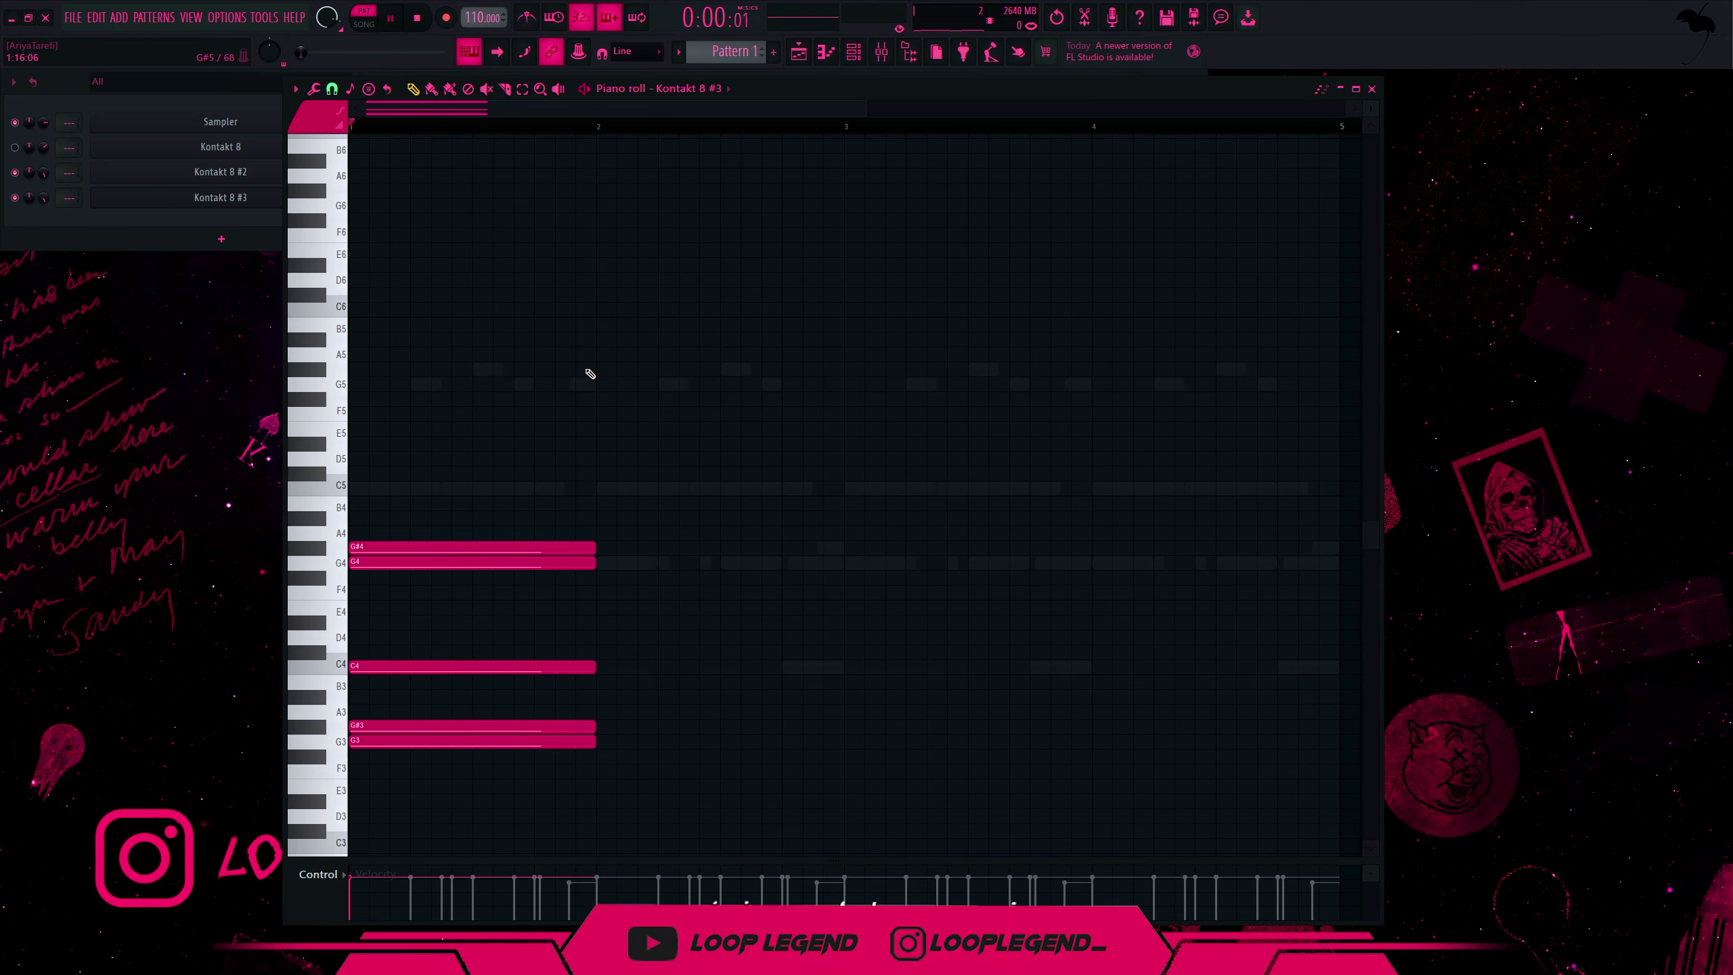
pyautogui.press('space')
pyautogui.press('space')
# - Strum the koto chord from its lowest to highest note by raising the start time strength, and audition the result
pyautogui.hotkey('alt', 's')
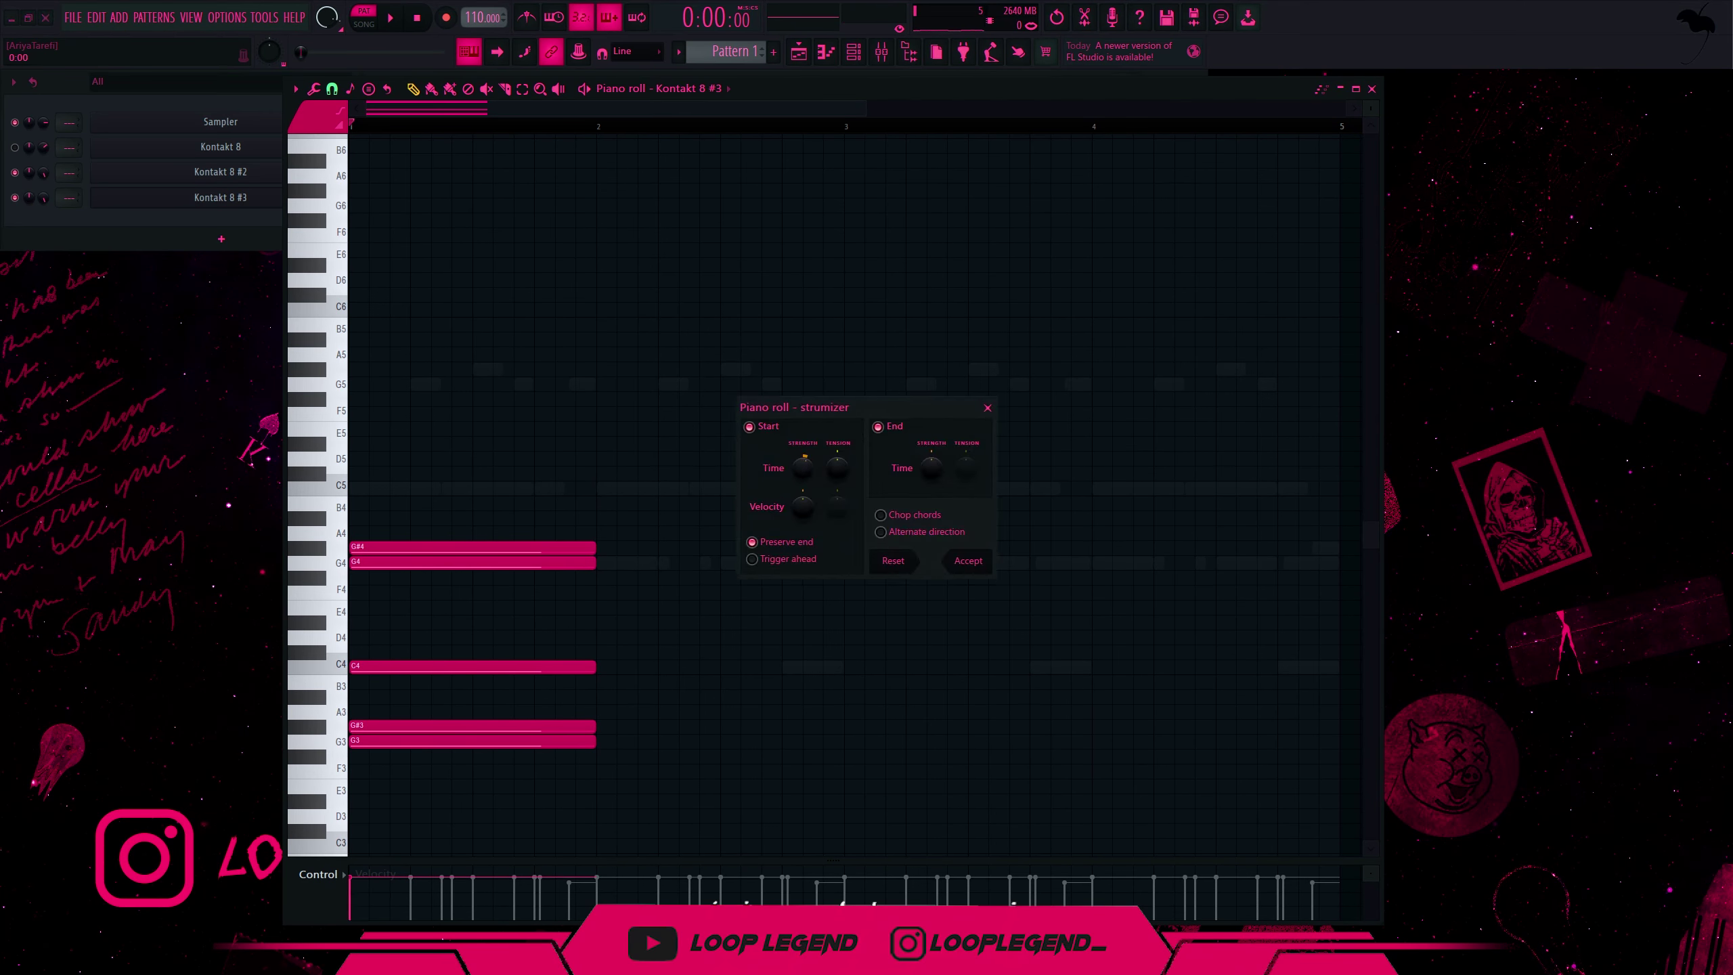
pyautogui.press('space')
pyautogui.moveTo(802, 468); pyautogui.dragTo(803, 426)
pyautogui.press('space')
pyautogui.press('space')
pyautogui.press('space')
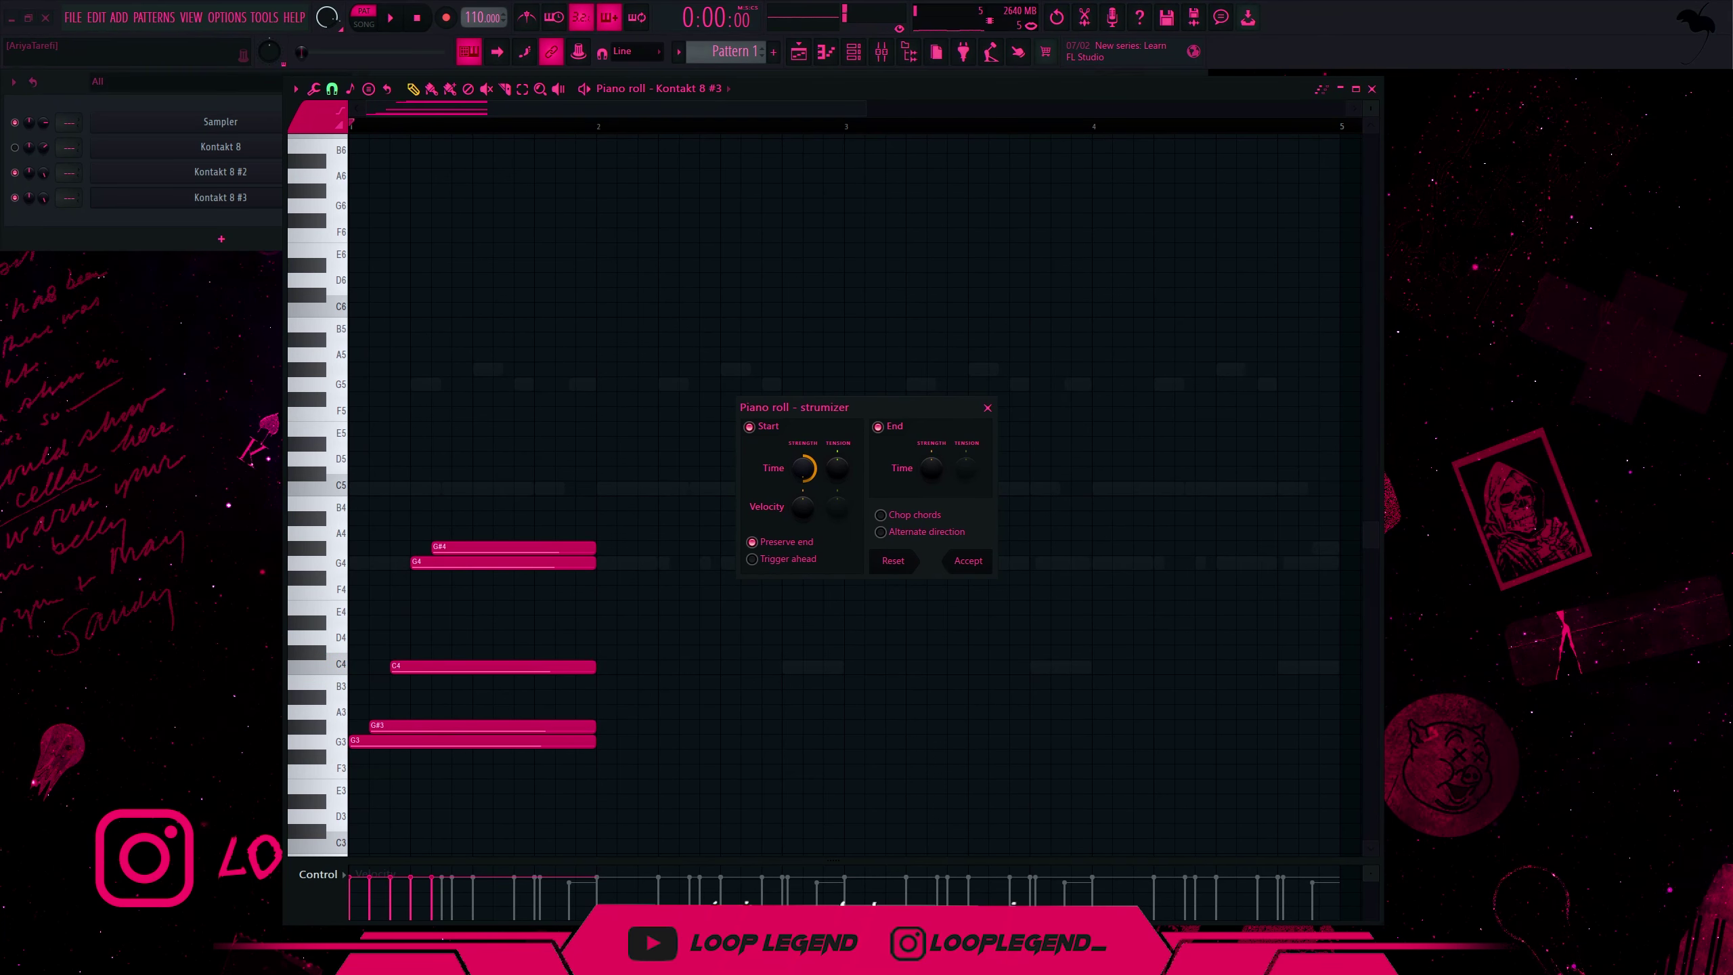
pyautogui.press('space')
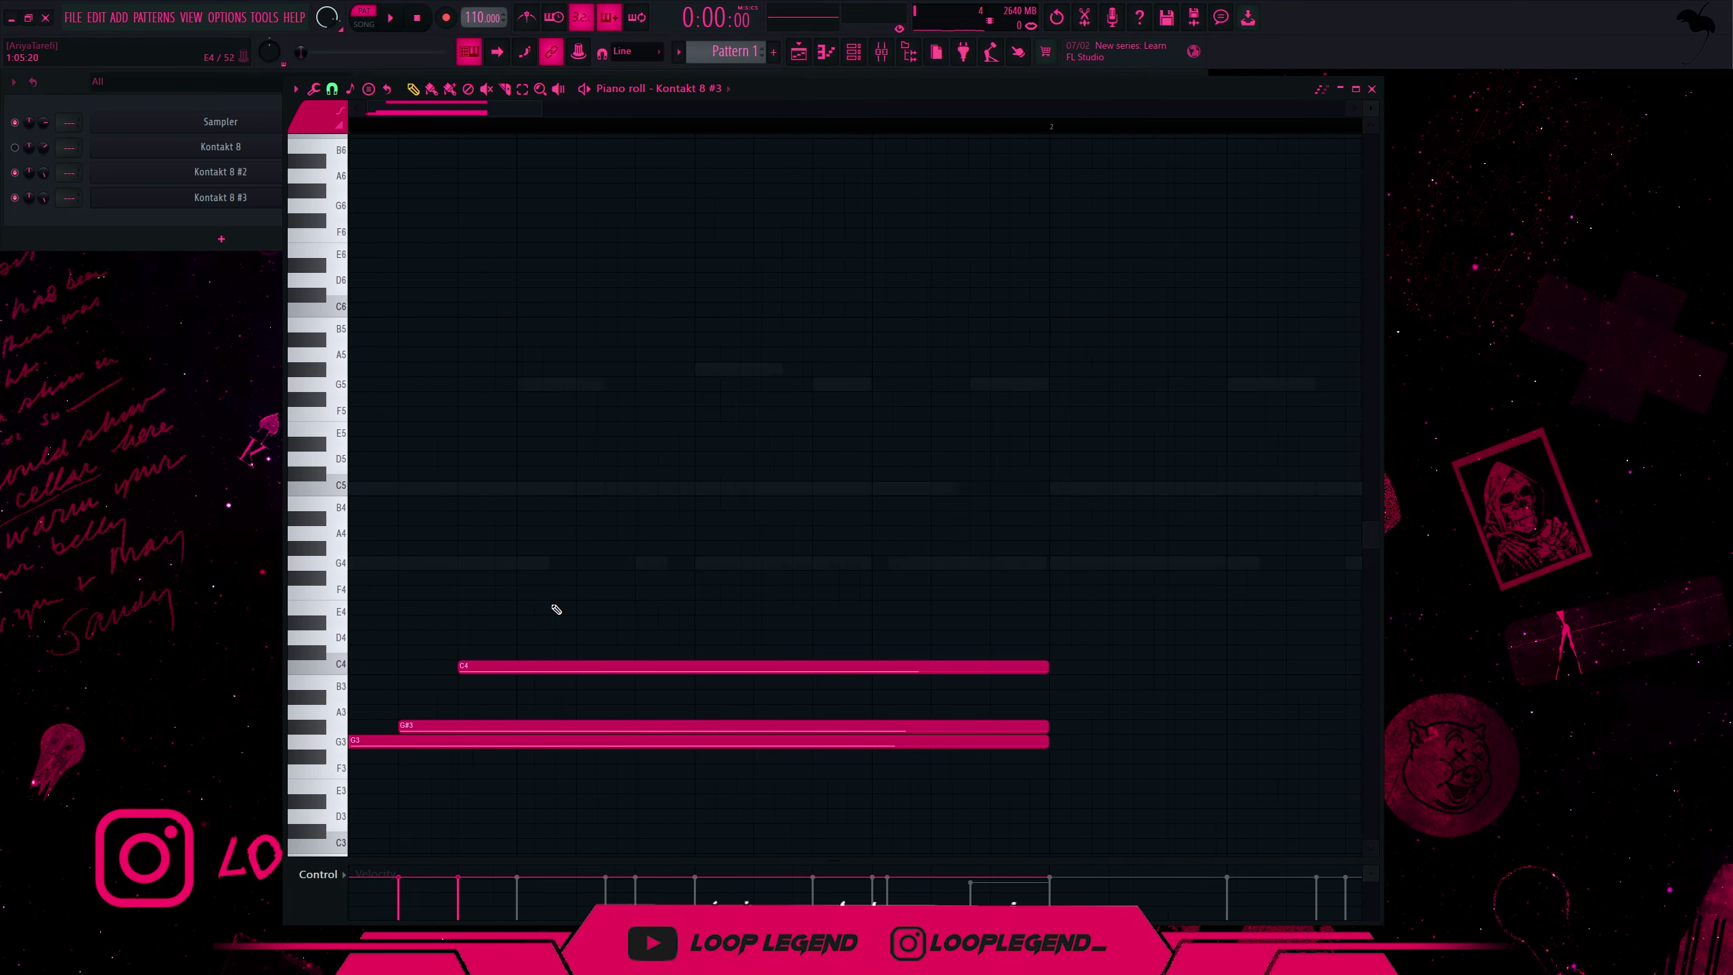
# - Copy the strummed G3, G#3 and C4 notes so they follow the originals one octave higher, and audition the run
pyautogui.moveTo(420, 697); pyautogui.dragTo(617, 695)
pyautogui.press('space')
pyautogui.press('Down')
pyautogui.press('Down')
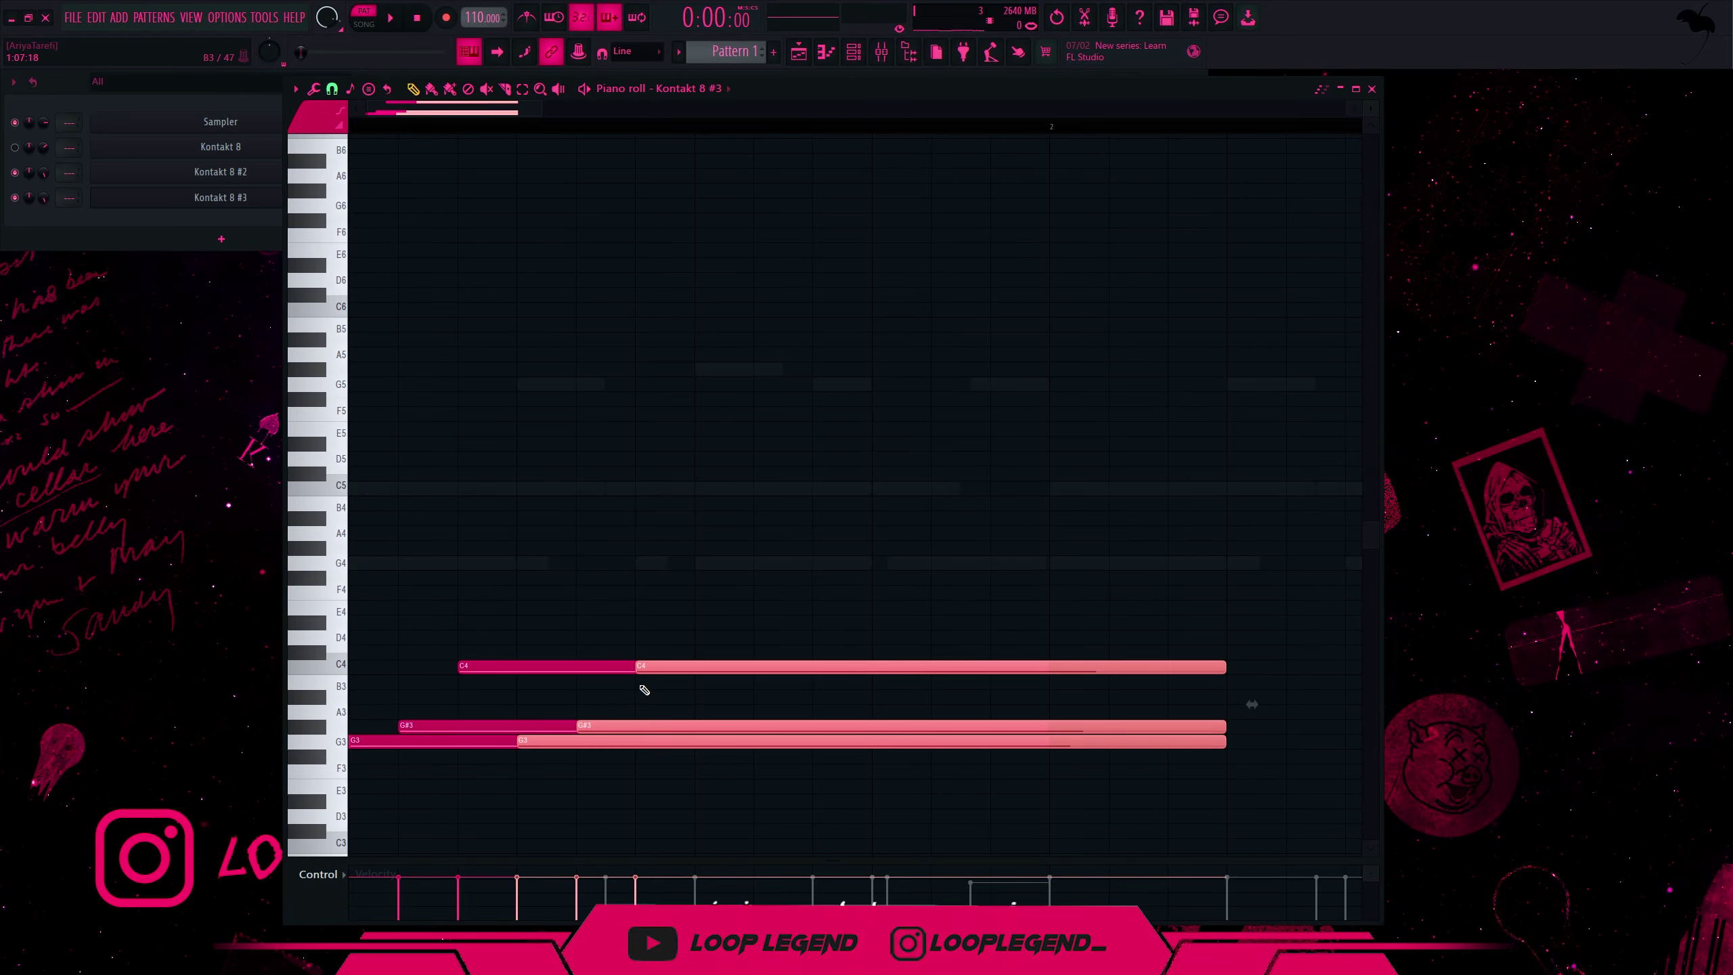
pyautogui.hotkey('shift', 'Up')
pyautogui.press('space')
pyautogui.press('space')
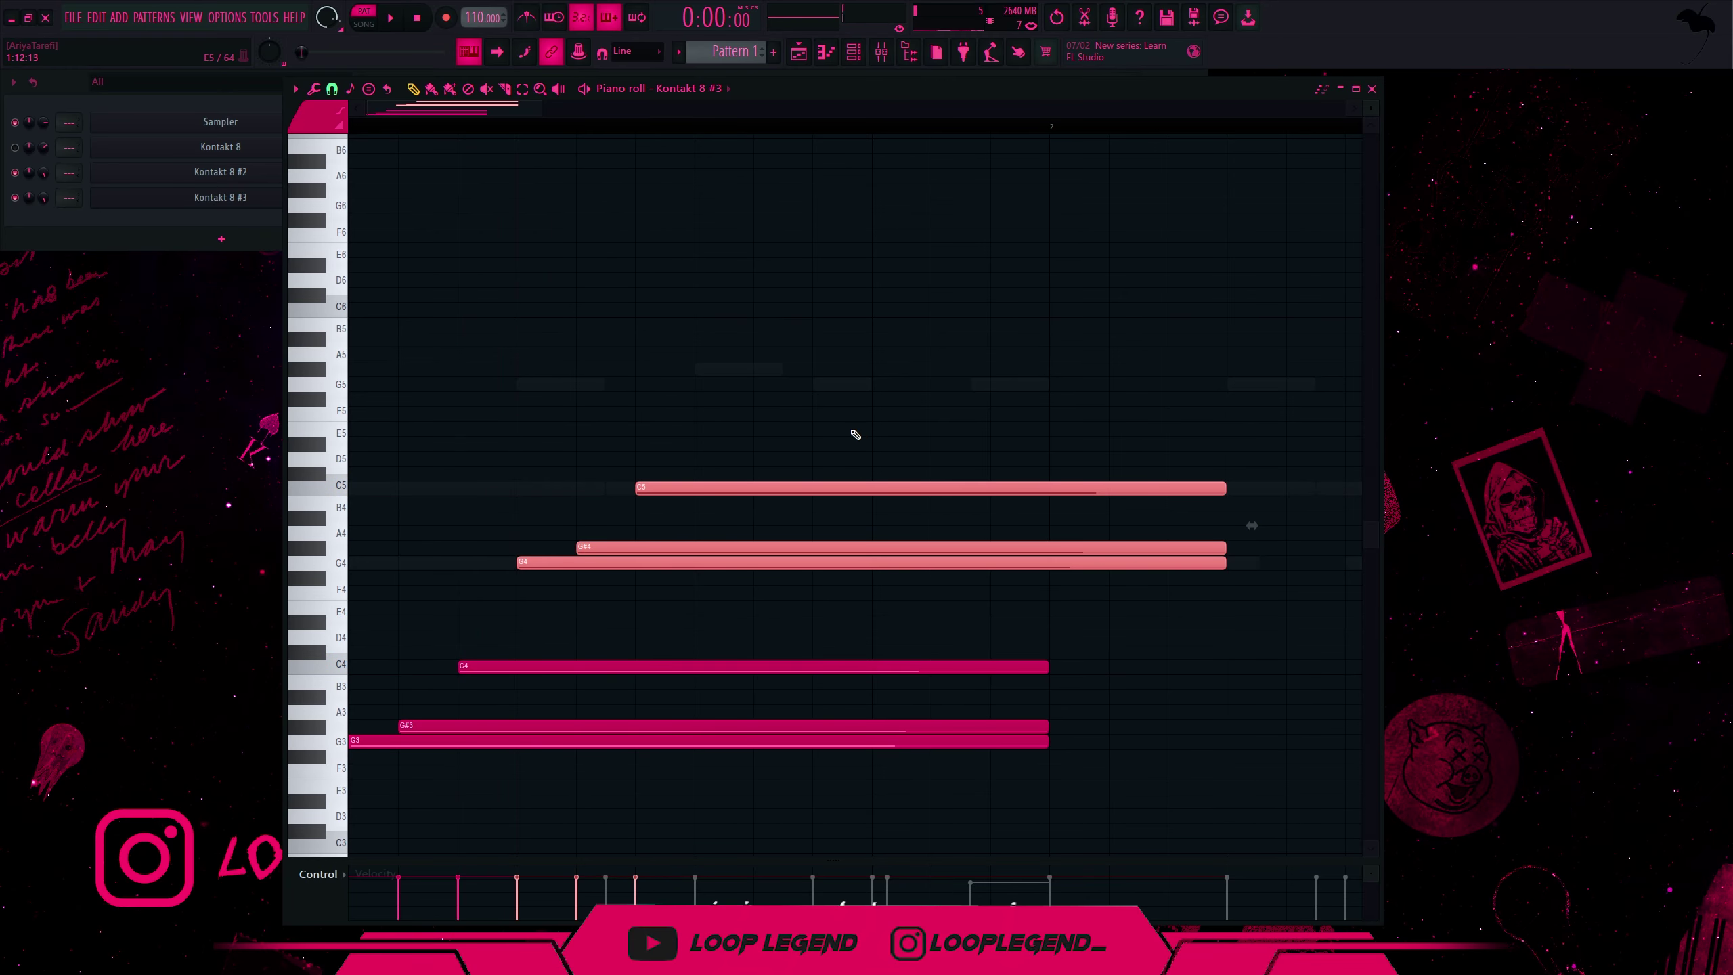
# - Extend the koto run with a further octave-higher copy on G5, G#5 and C6, and play it back
pyautogui.moveTo(641, 487); pyautogui.dragTo(809, 459)
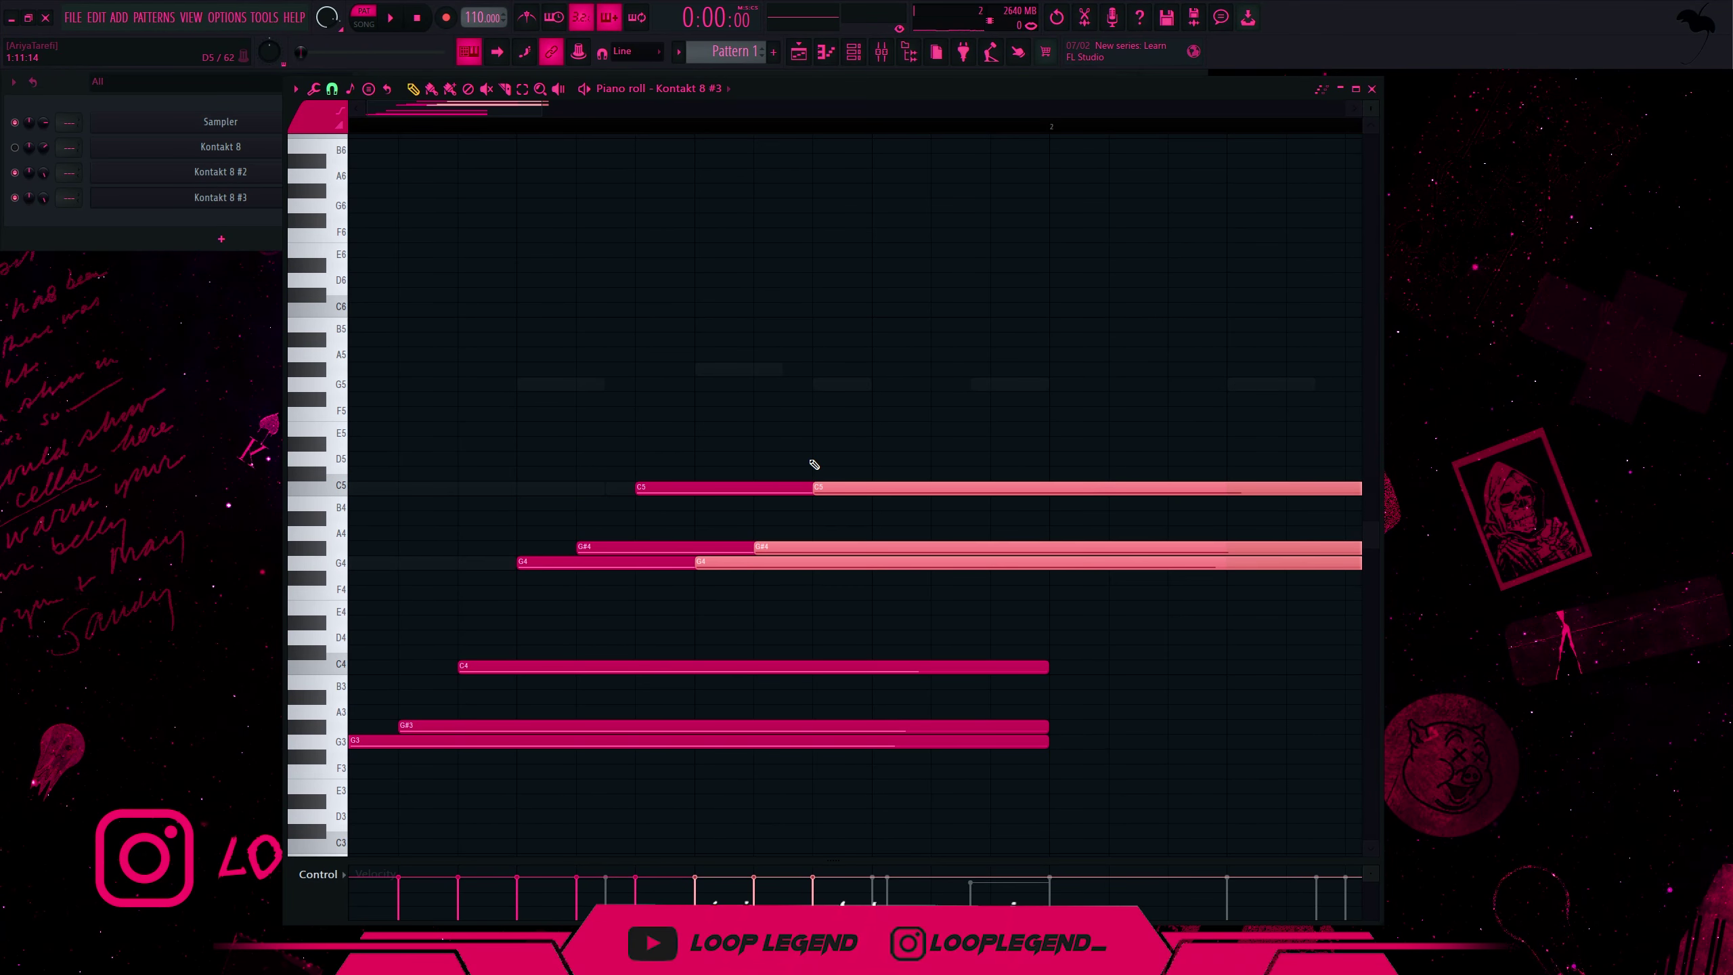
pyautogui.hotkey('shift', 'Up')
pyautogui.press('space')
pyautogui.scroll(-2, 978, 347)
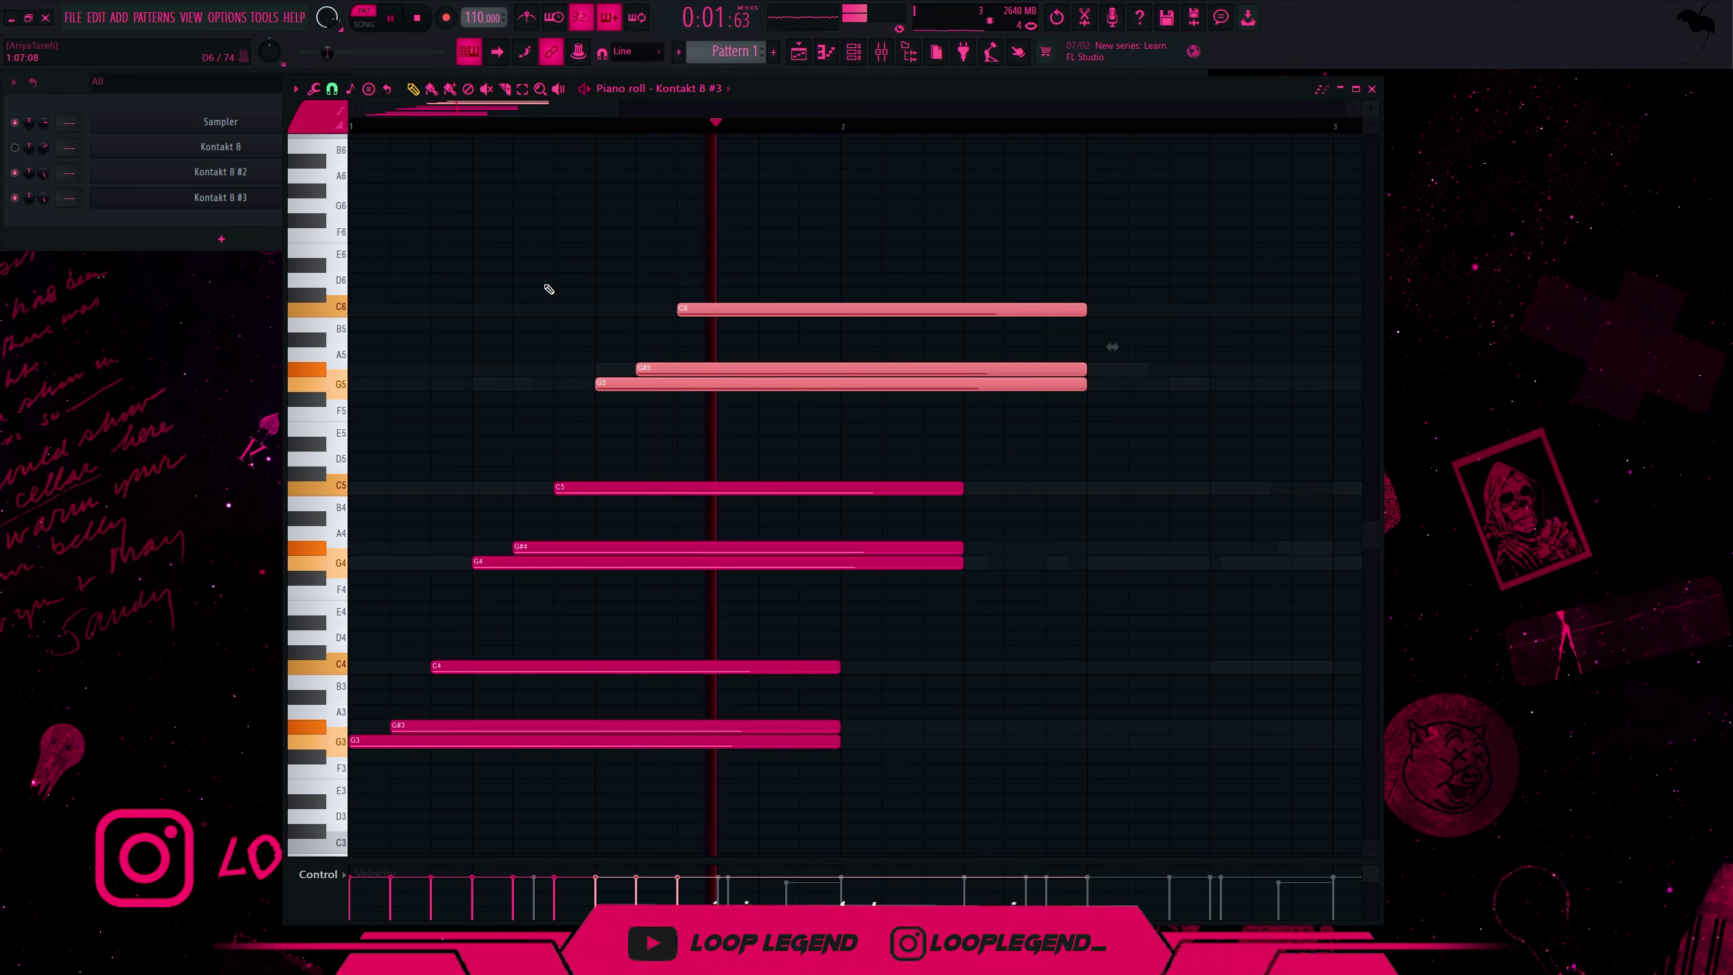
# - Add one more note after the run's C6, settle it on C5 and end it at the bar line
pyautogui.click(727, 365)
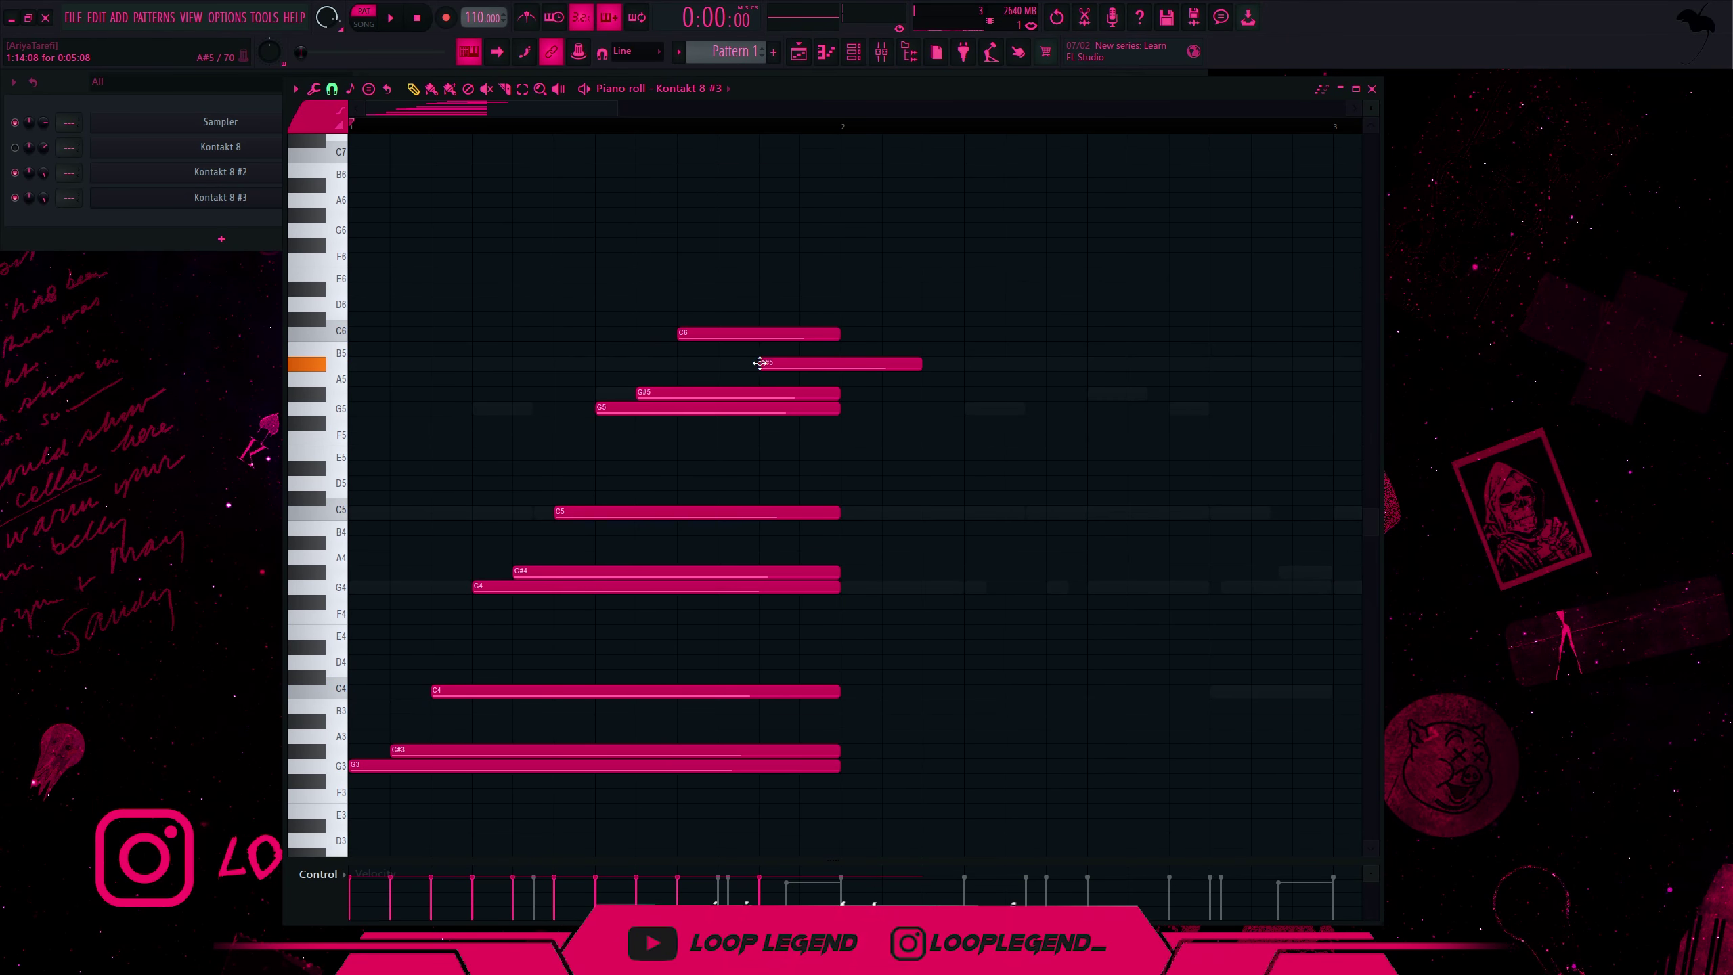
pyautogui.press('space')
pyautogui.moveTo(759, 362); pyautogui.dragTo(704, 484)
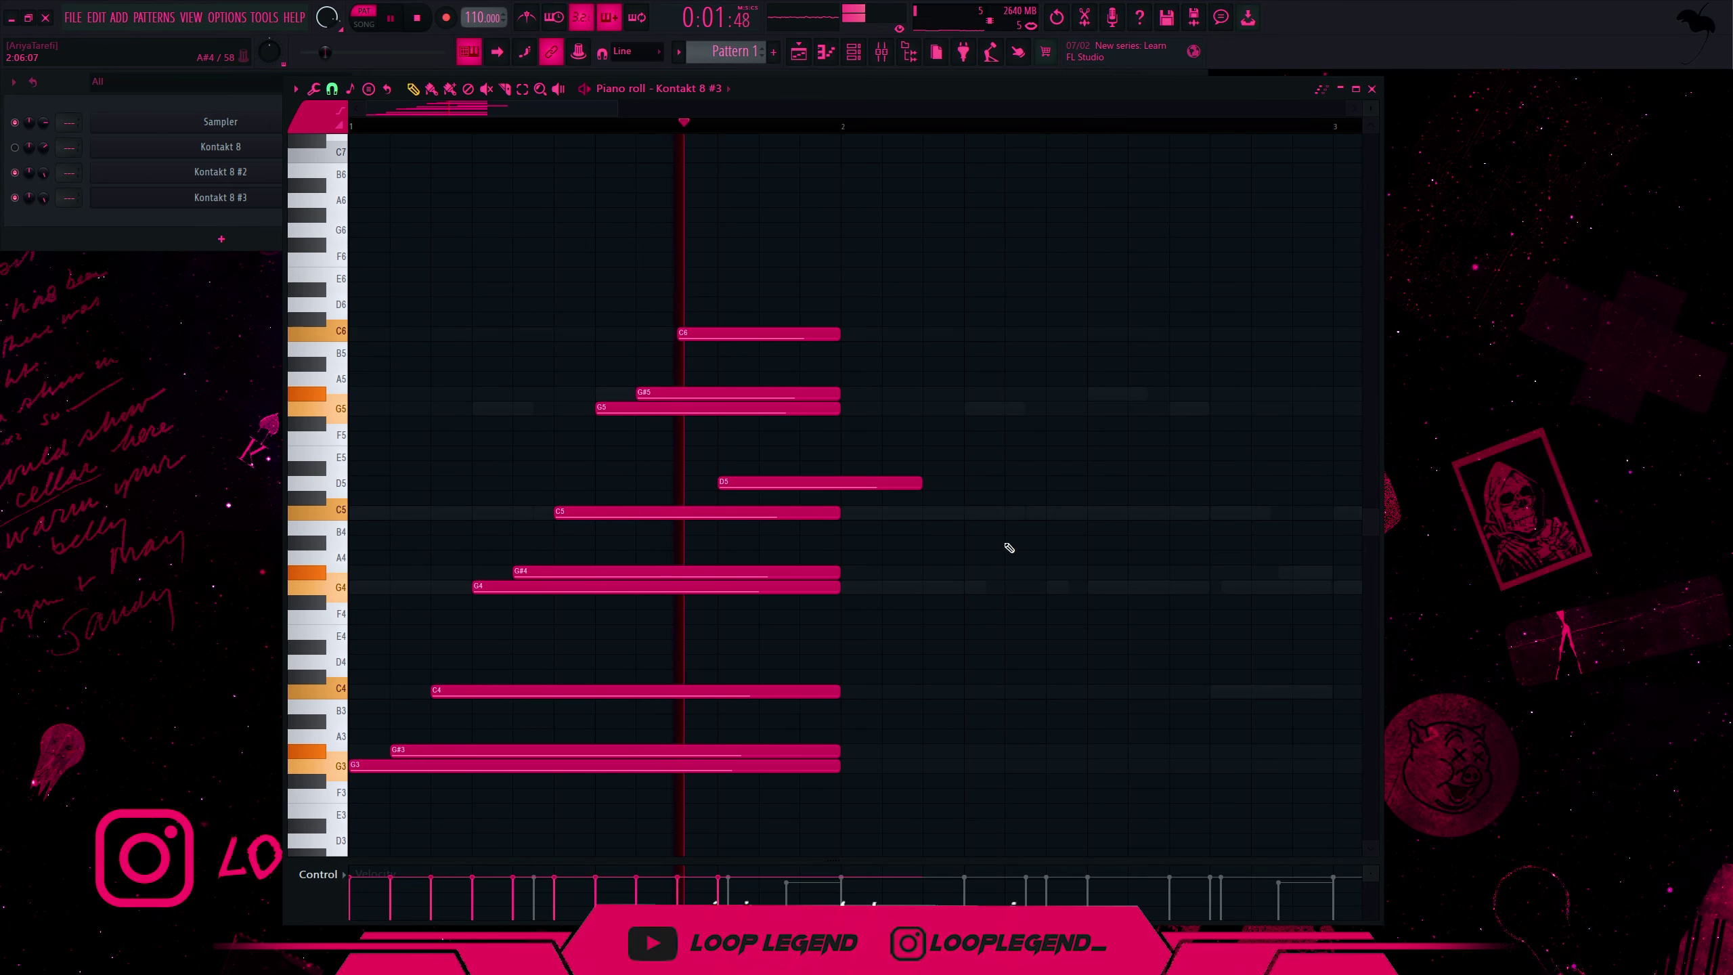
pyautogui.moveTo(915, 485); pyautogui.dragTo(873, 523)
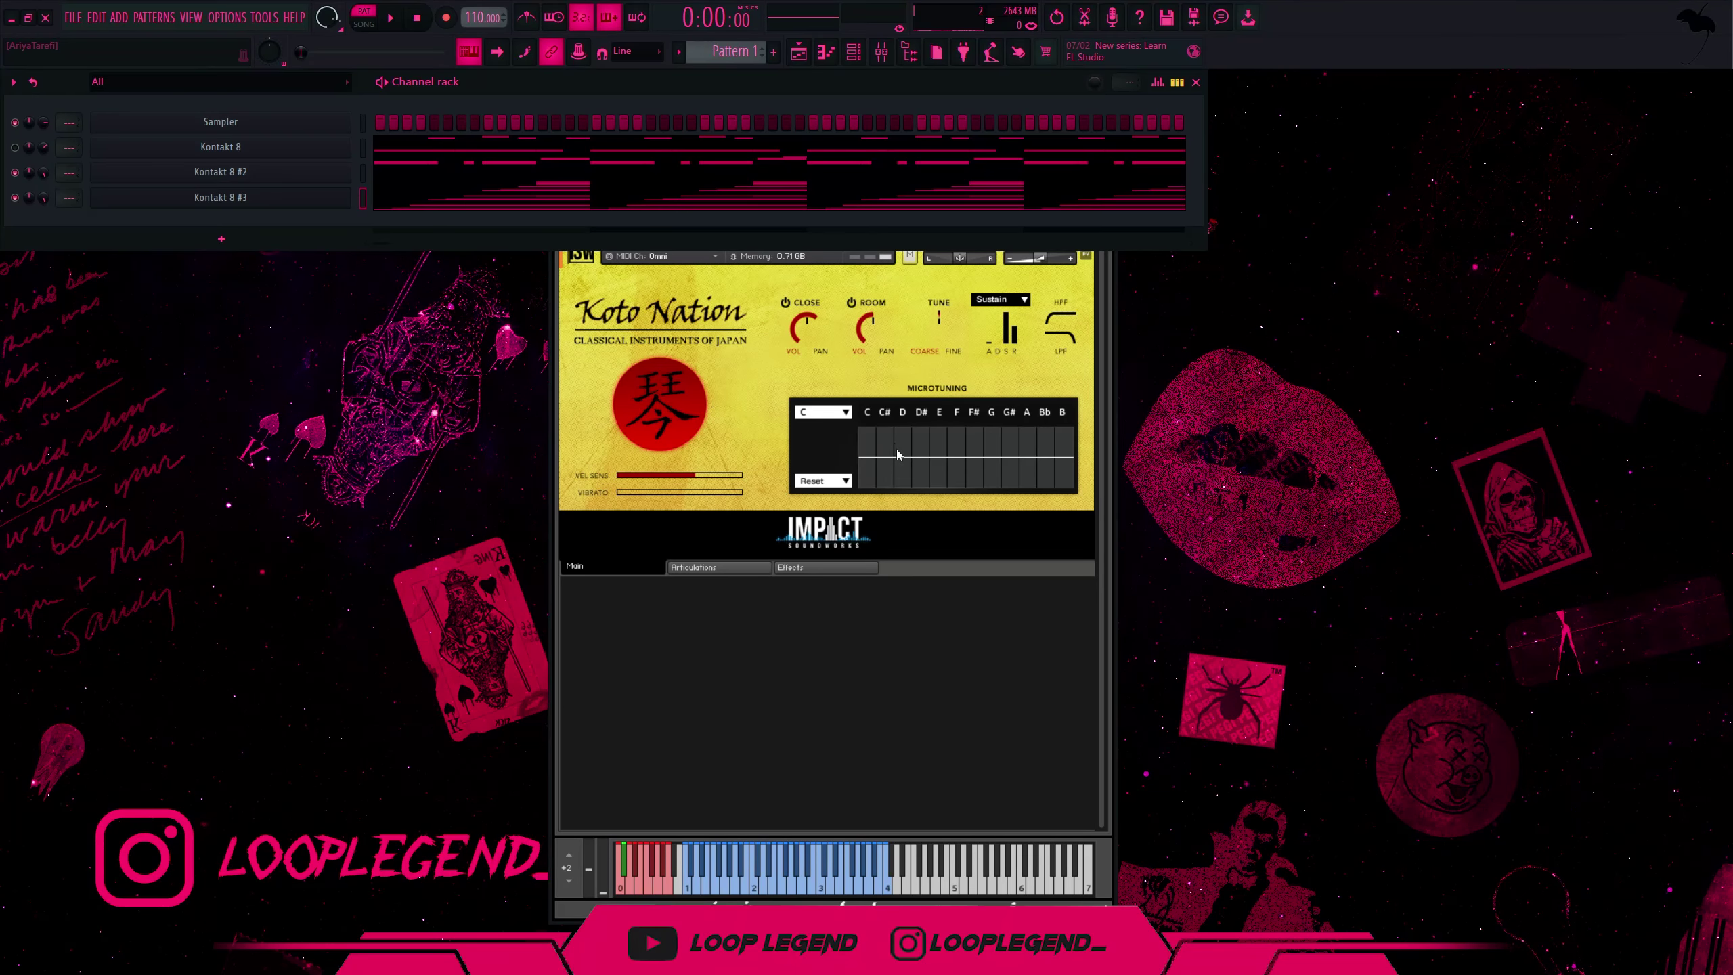
# - Raise the D microtuning in Koto Nation and add a one-beat D5 note at the start of the koto pattern
pyautogui.click(902, 457)
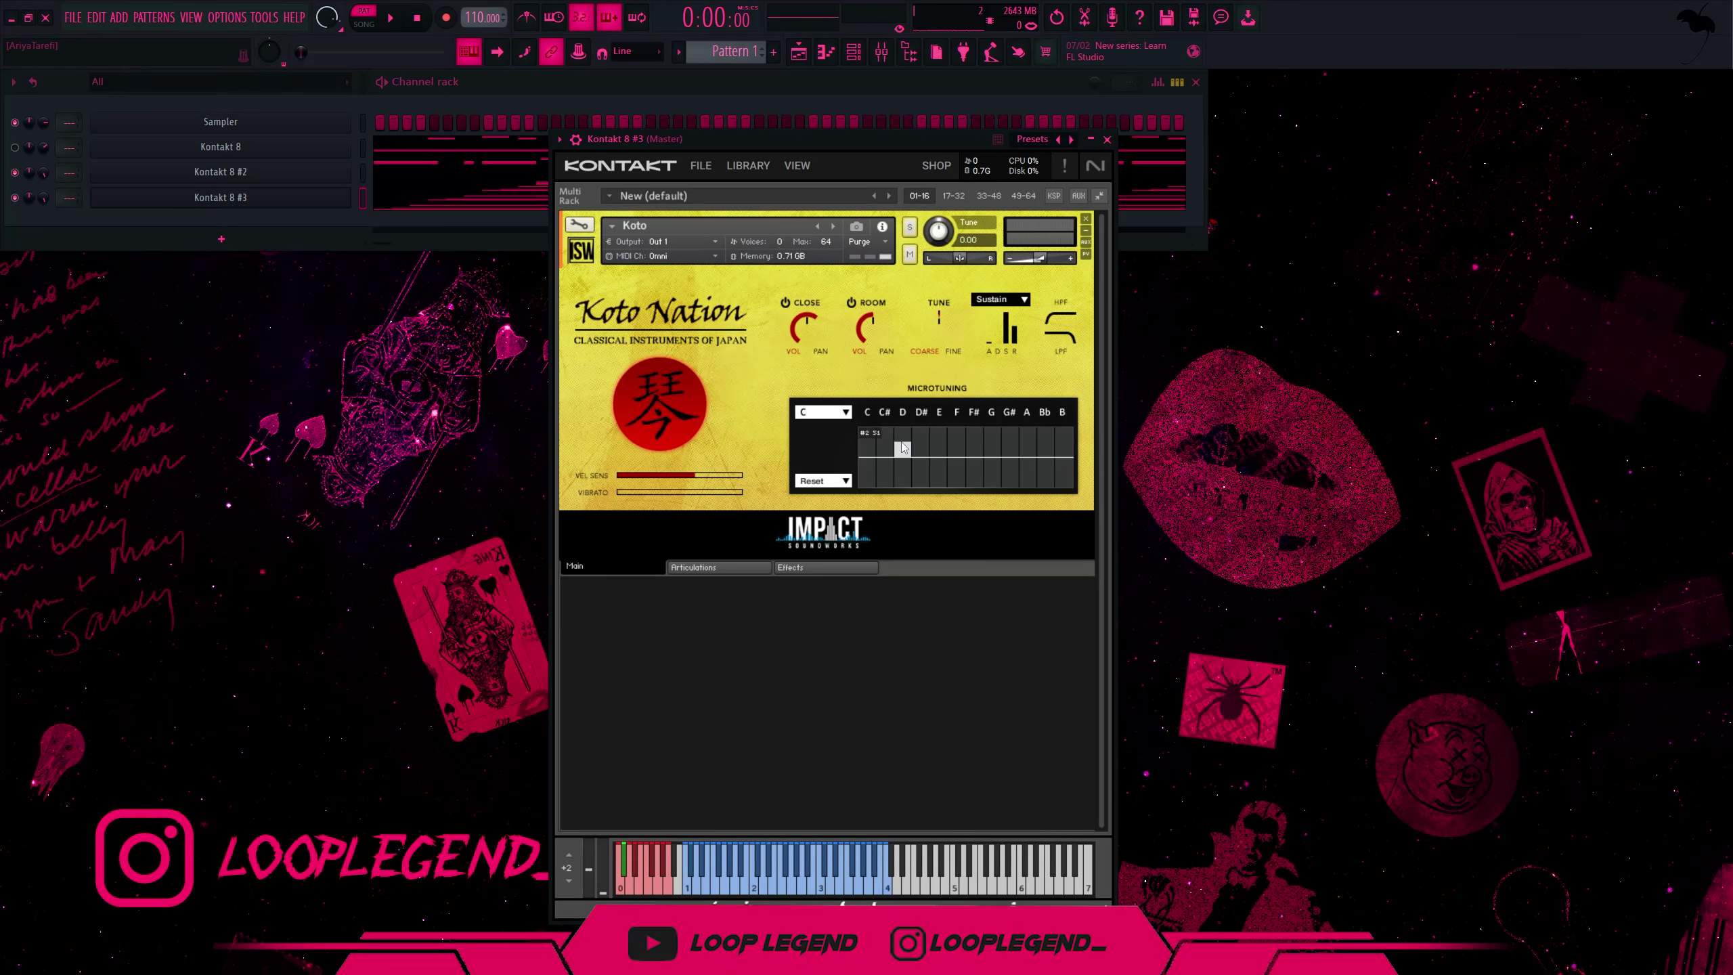
pyautogui.press('F7')
pyautogui.click(330, 476)
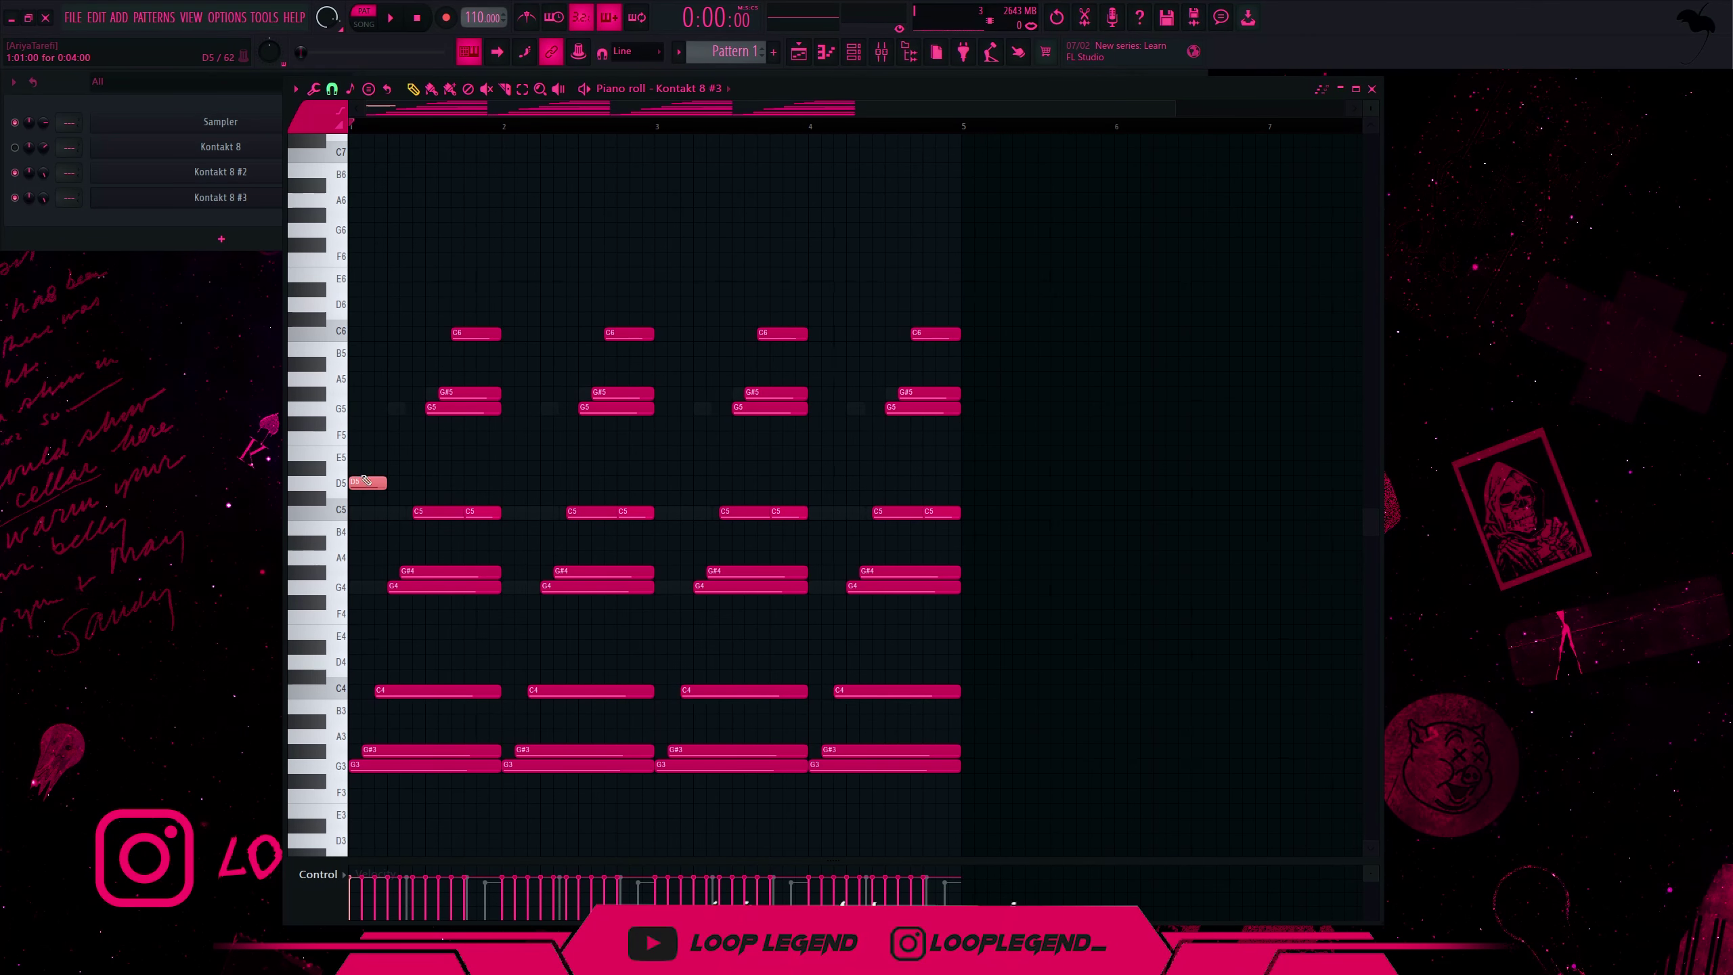
# - Lengthen the opening koto note to two beats and continue the line with two-beat notes, using D#5 three times before D5
pyautogui.press('space')
pyautogui.moveTo(384, 482); pyautogui.dragTo(425, 482)
pyautogui.click(433, 486)
pyautogui.click(504, 484)
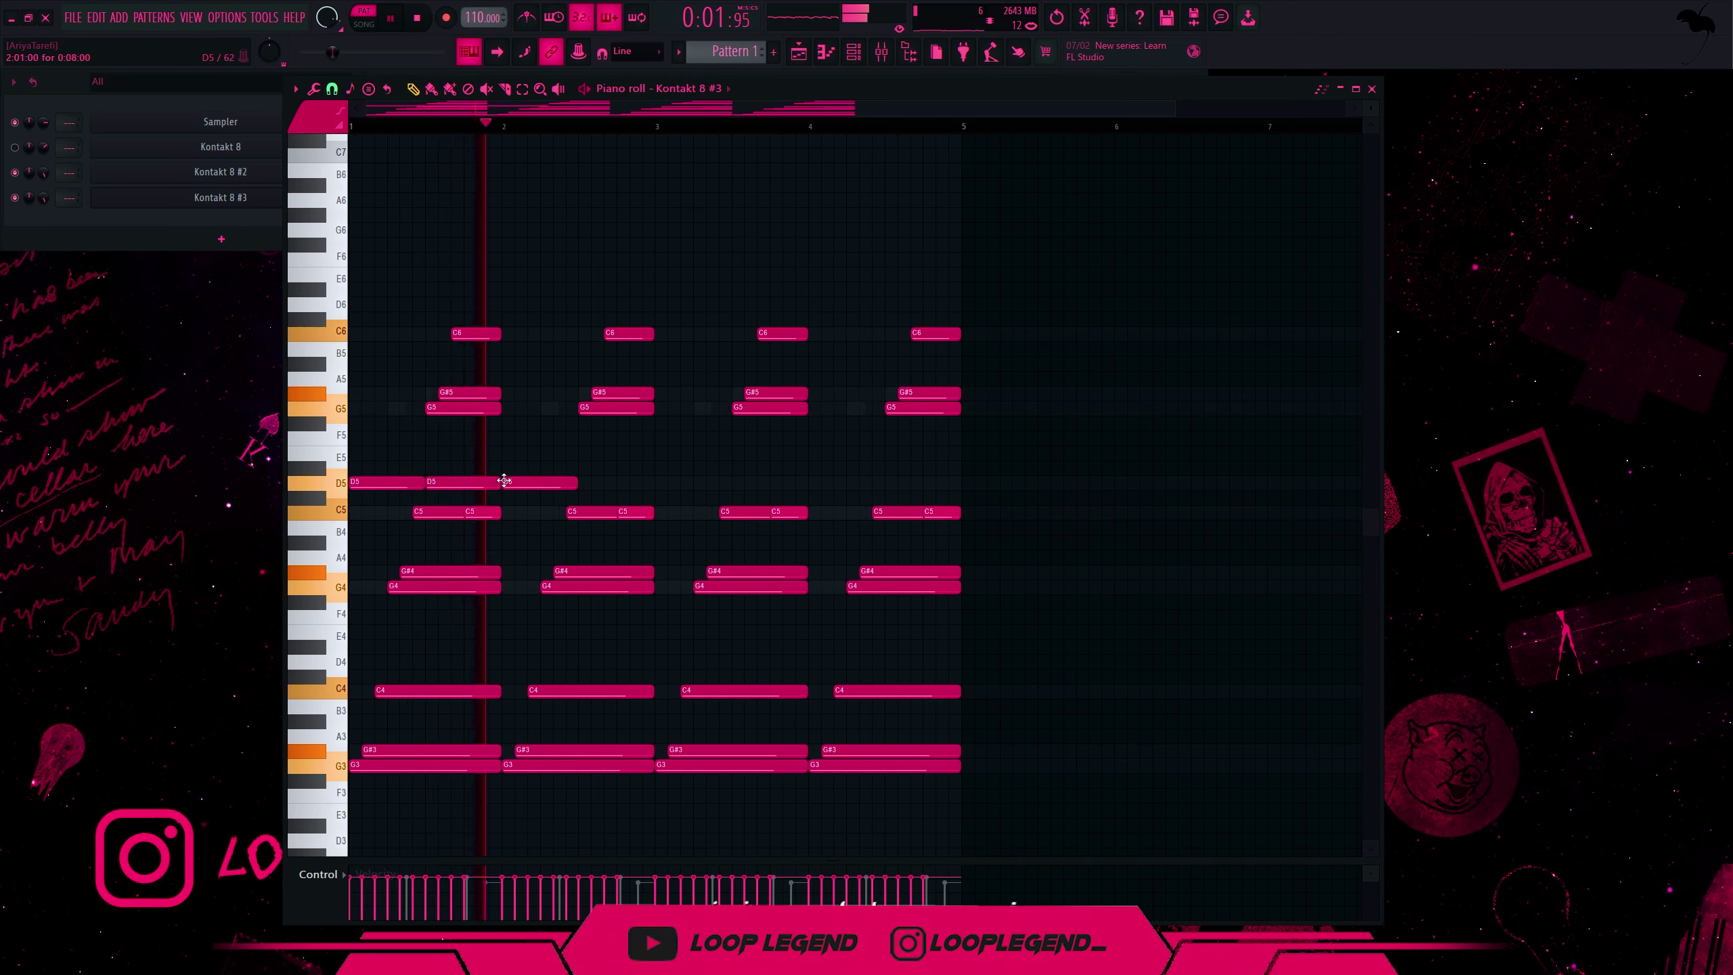
pyautogui.click(584, 467)
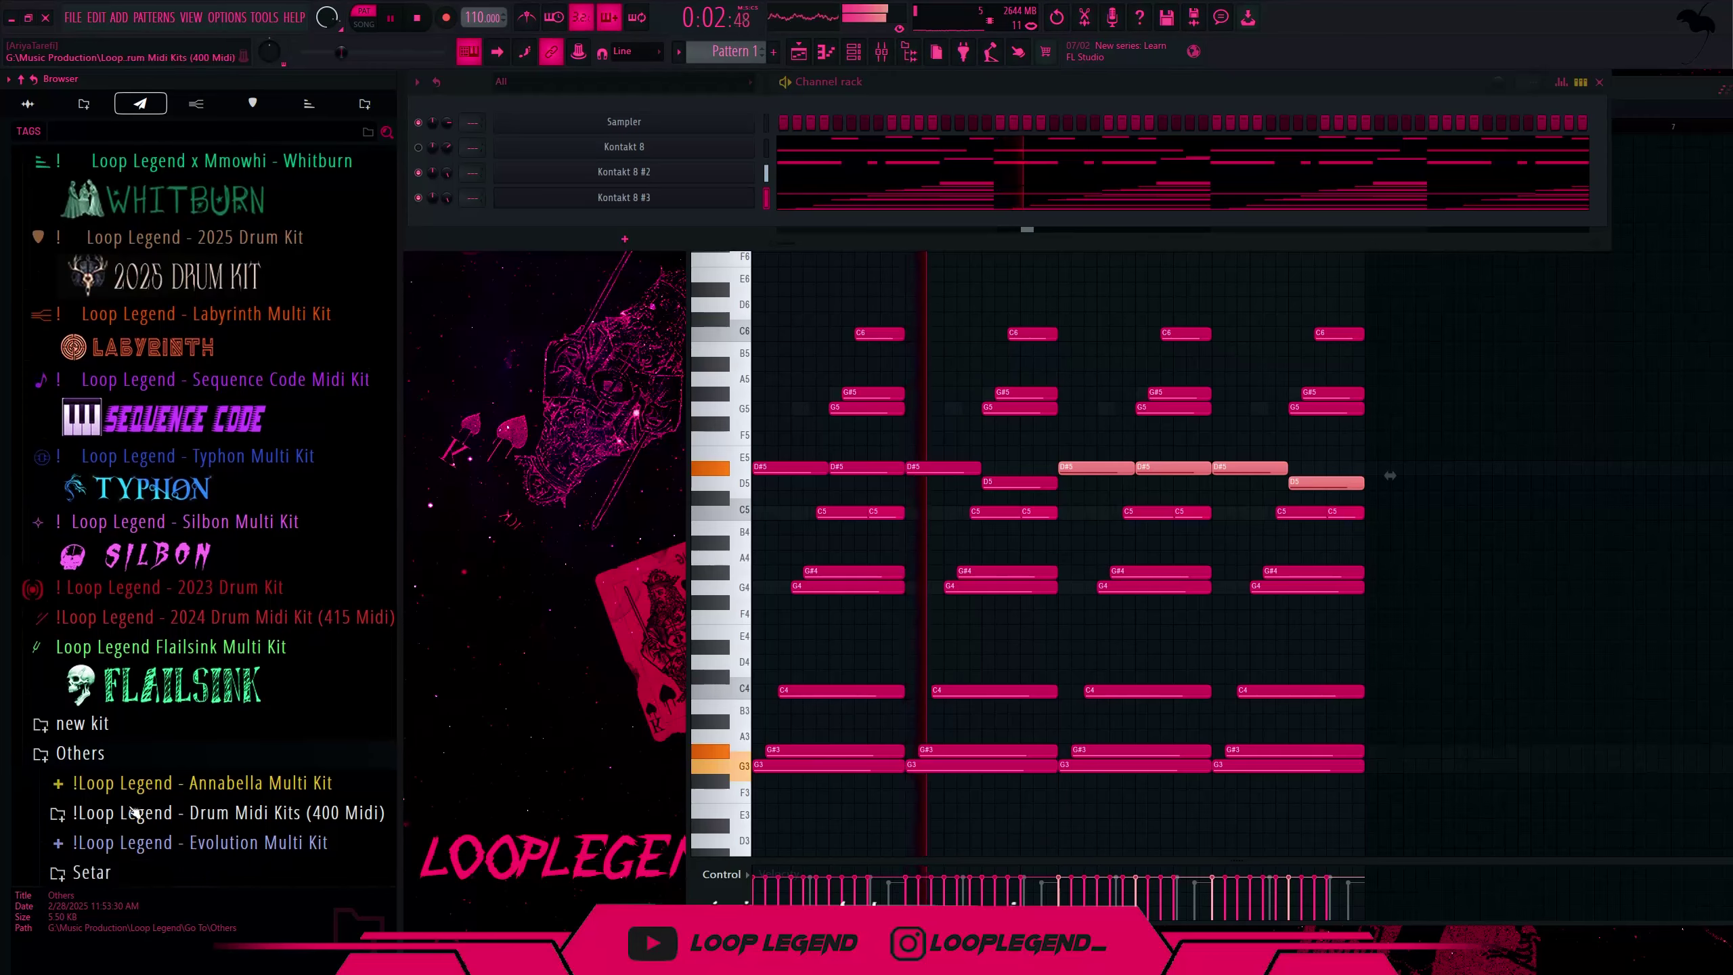
# - Find Bass - [Wonder] in the Evolution Multi Kit's Bass folder and load it into a new channel
pyautogui.scroll(-1, 147, 813)
pyautogui.click(162, 814)
pyautogui.scroll(-5, 155, 819)
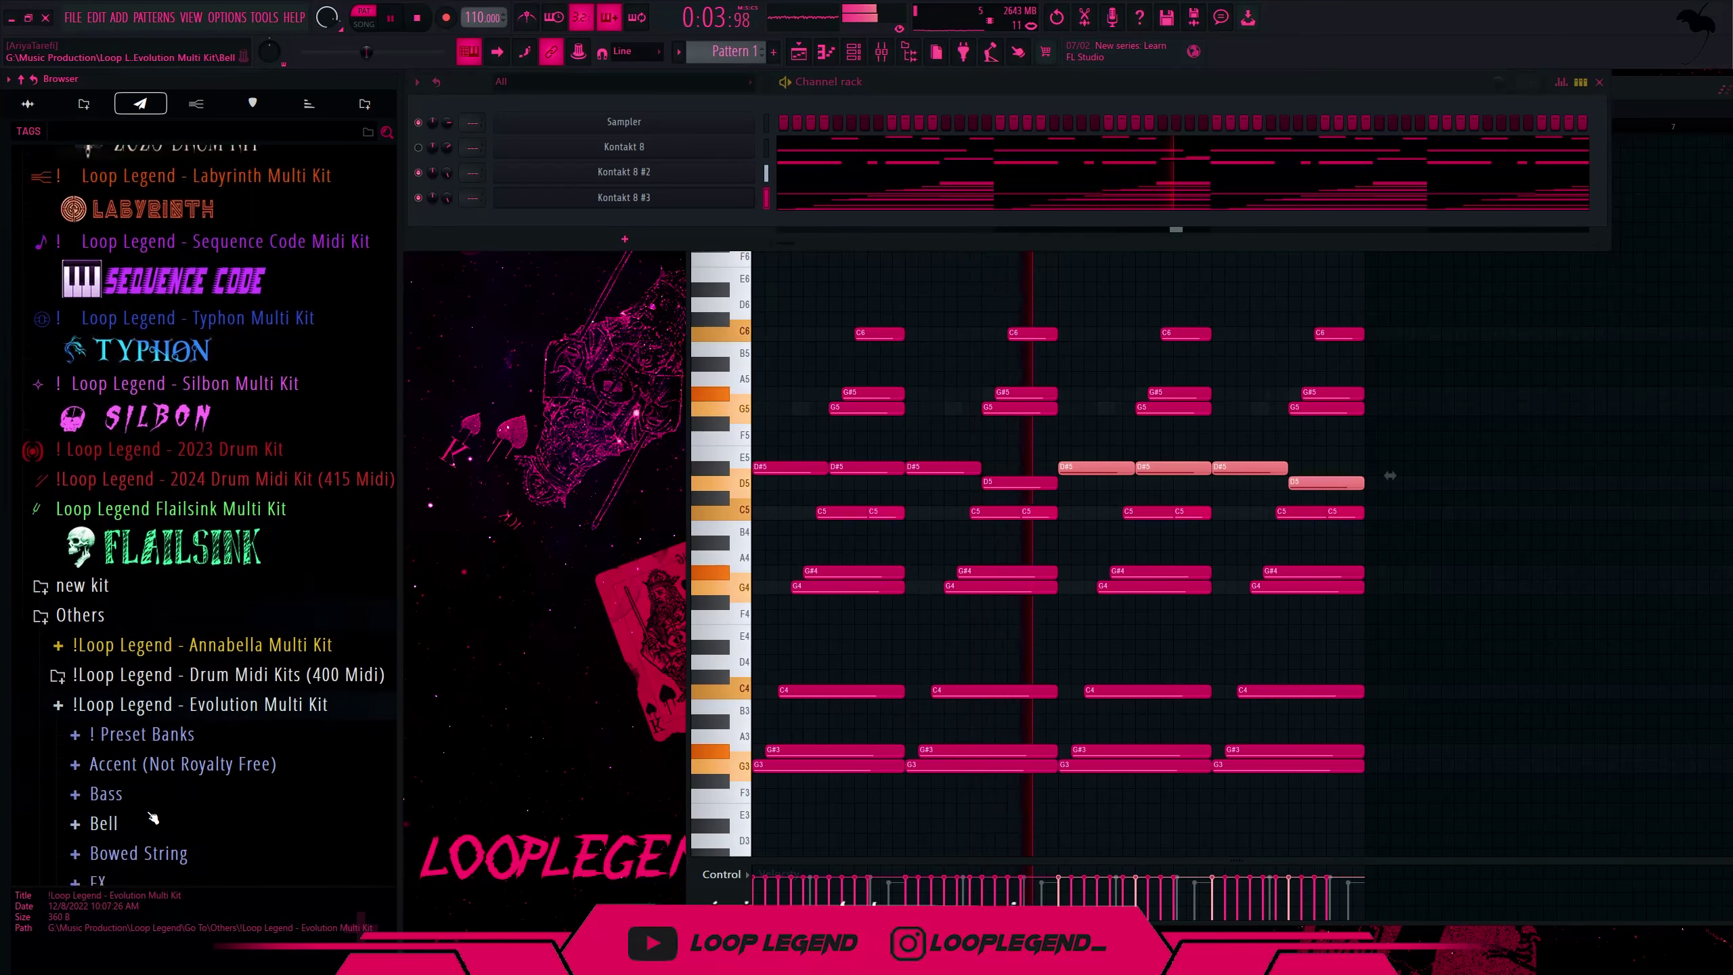
pyautogui.click(150, 752)
pyautogui.scroll(-2, 149, 751)
pyautogui.scroll(-4, 150, 751)
pyautogui.click(205, 871)
pyautogui.rightClick(270, 871)
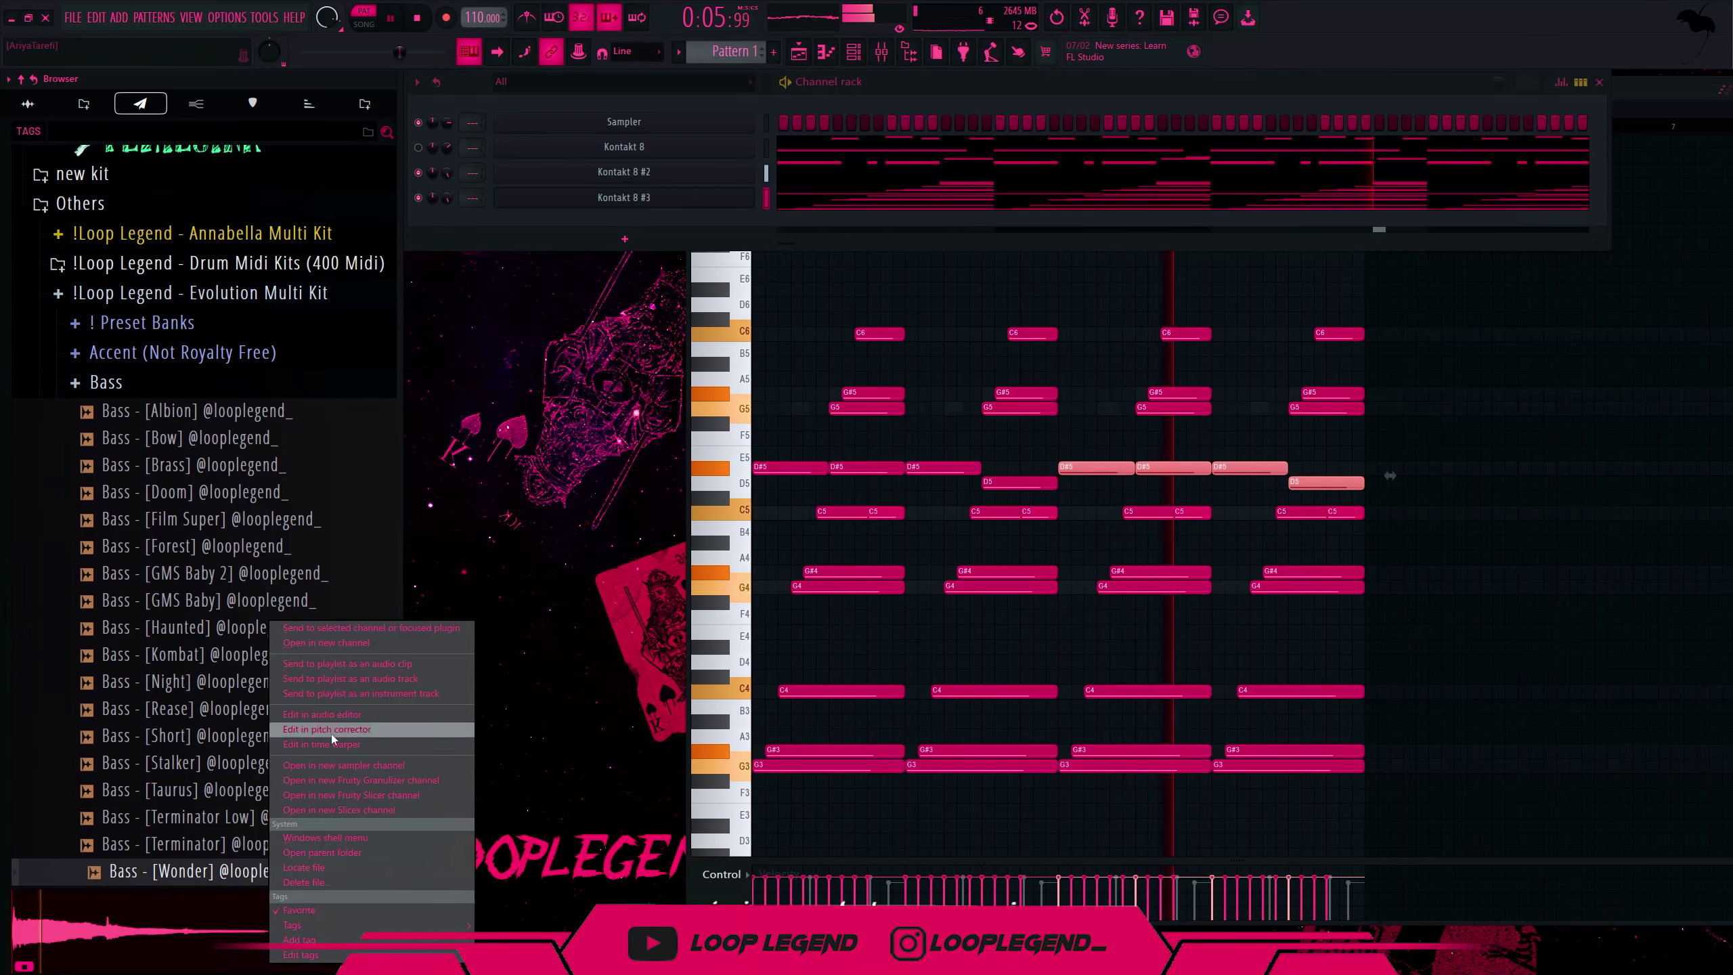
pyautogui.click(327, 642)
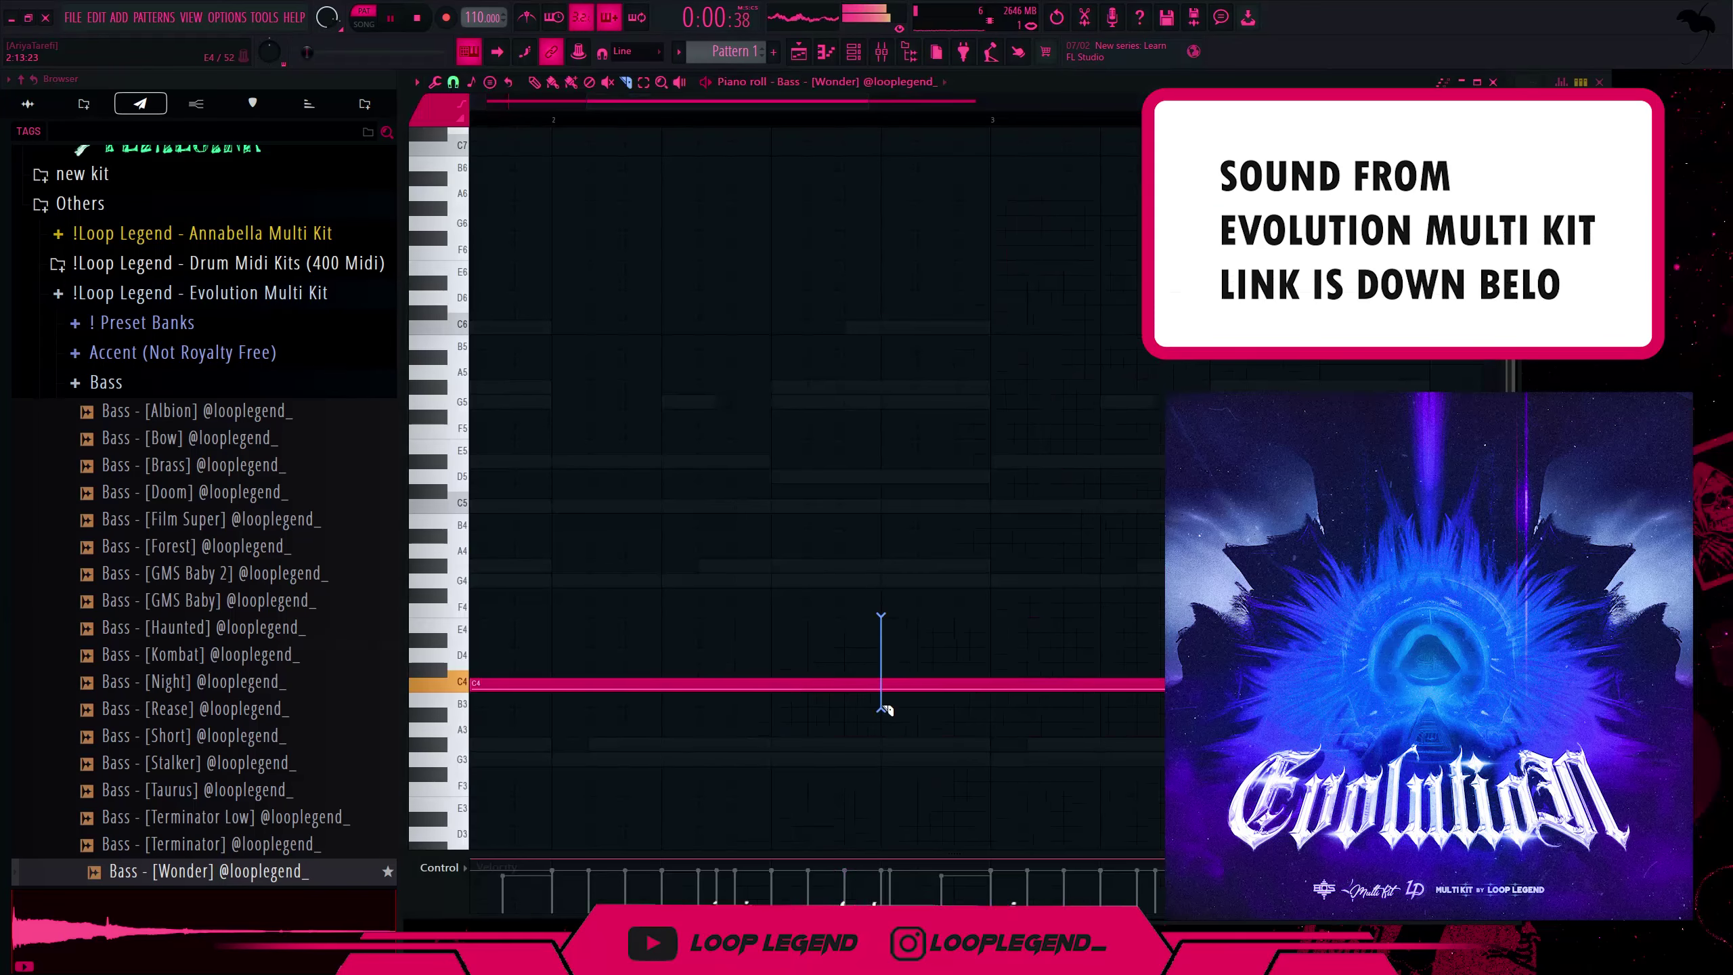
# - Raise the last beat of bar 2's C4 bass note to C#4, remove the remainder and duplicate the two-bar phrase
pyautogui.click(987, 685)
pyautogui.hotkey('shift', 'Up')
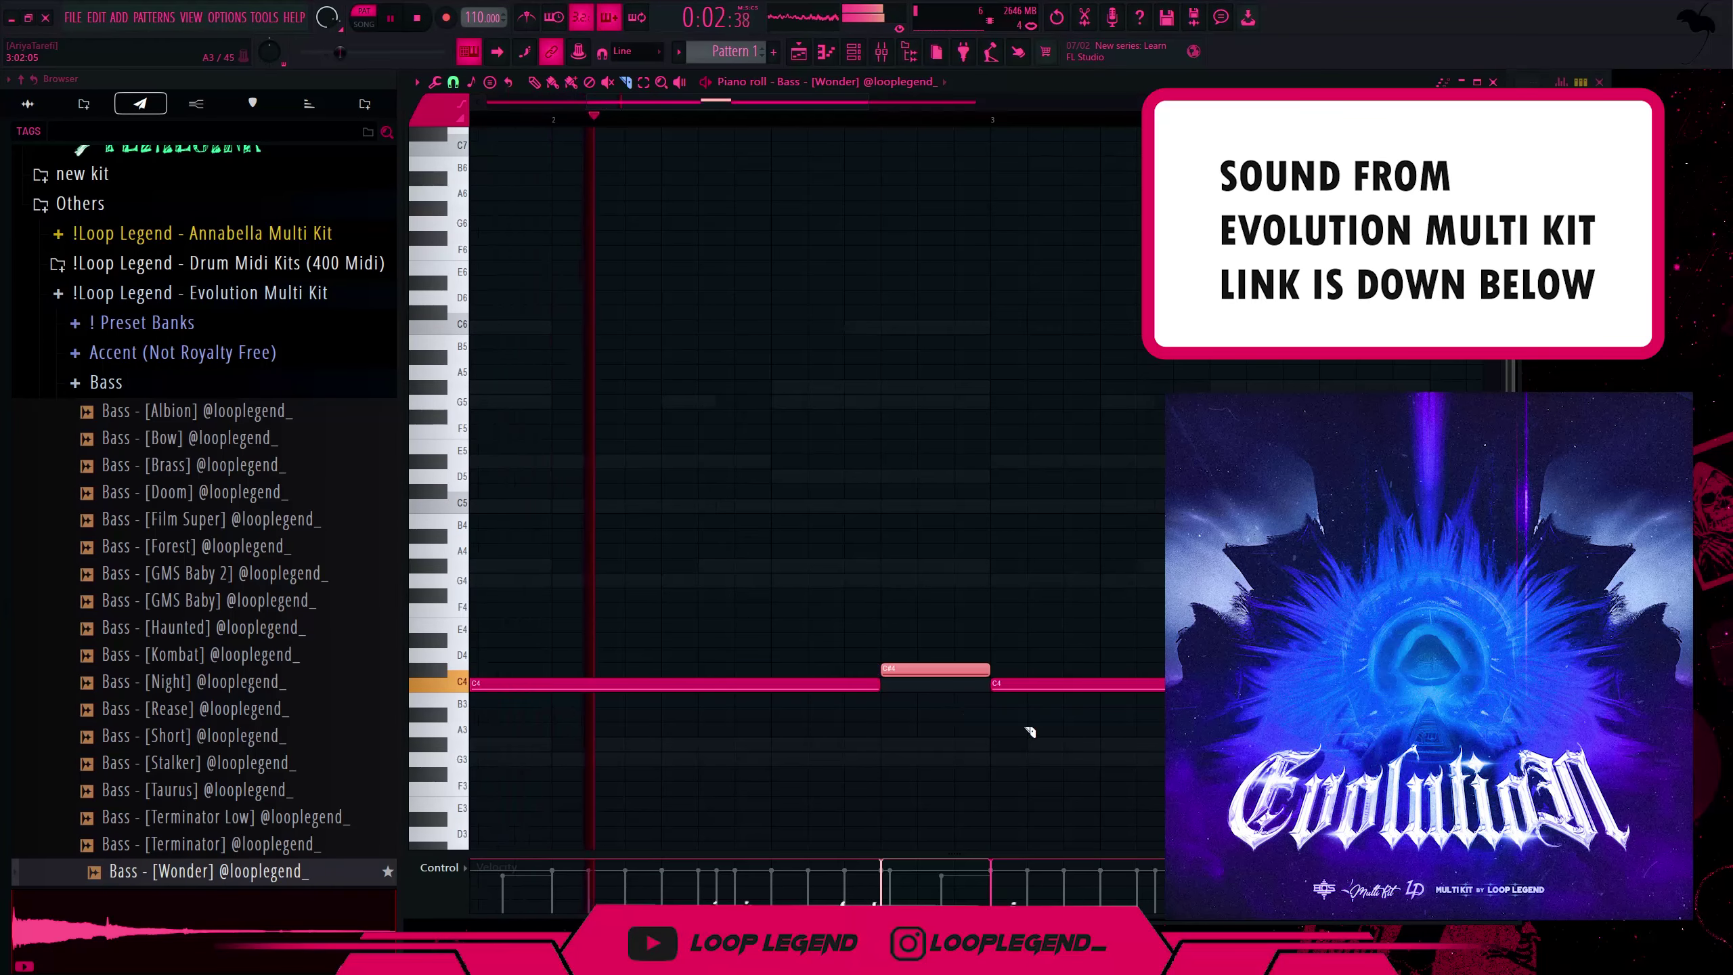
pyautogui.keyDown('ctrl'); pyautogui.click(1026, 685); pyautogui.keyUp('ctrl')
pyautogui.press('Delete')
pyautogui.hotkey('ctrl', 'b')
pyautogui.scroll(-4, 870, 473)
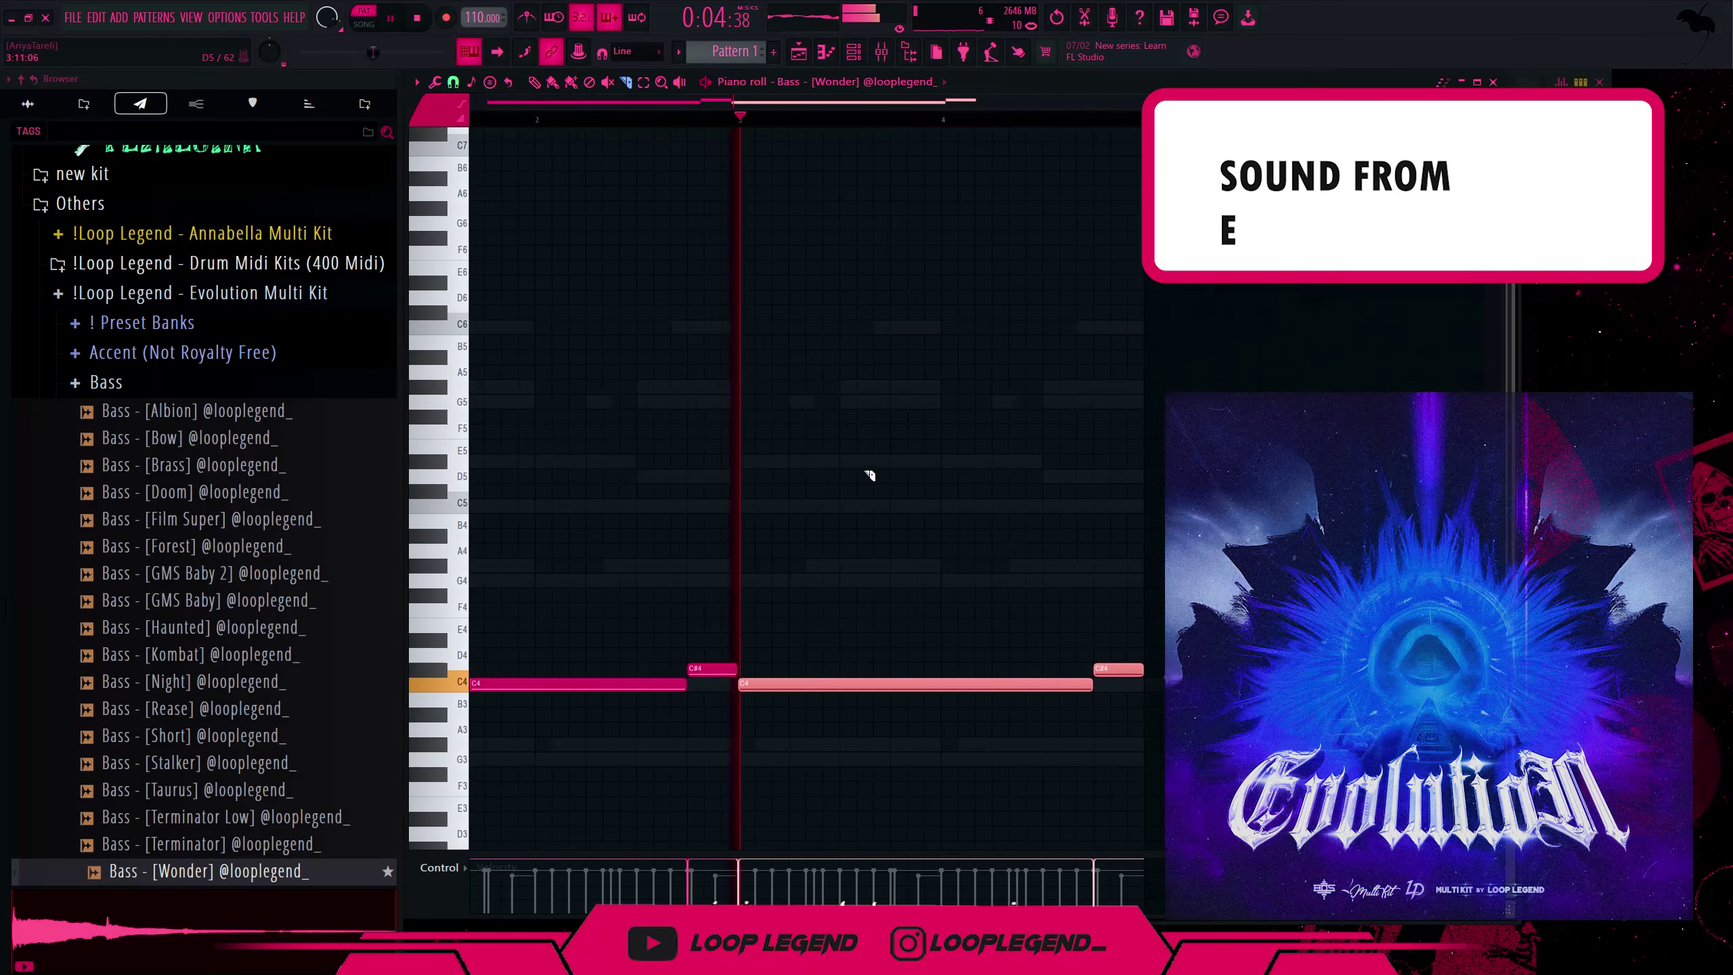
# - Add one-beat D4 notes on the fourth beat of bars 1 and 2 in the koto channel's piano roll
pyautogui.click(536, 83)
pyautogui.keyDown('ctrl'); pyautogui.click(842, 432); pyautogui.keyUp('ctrl')
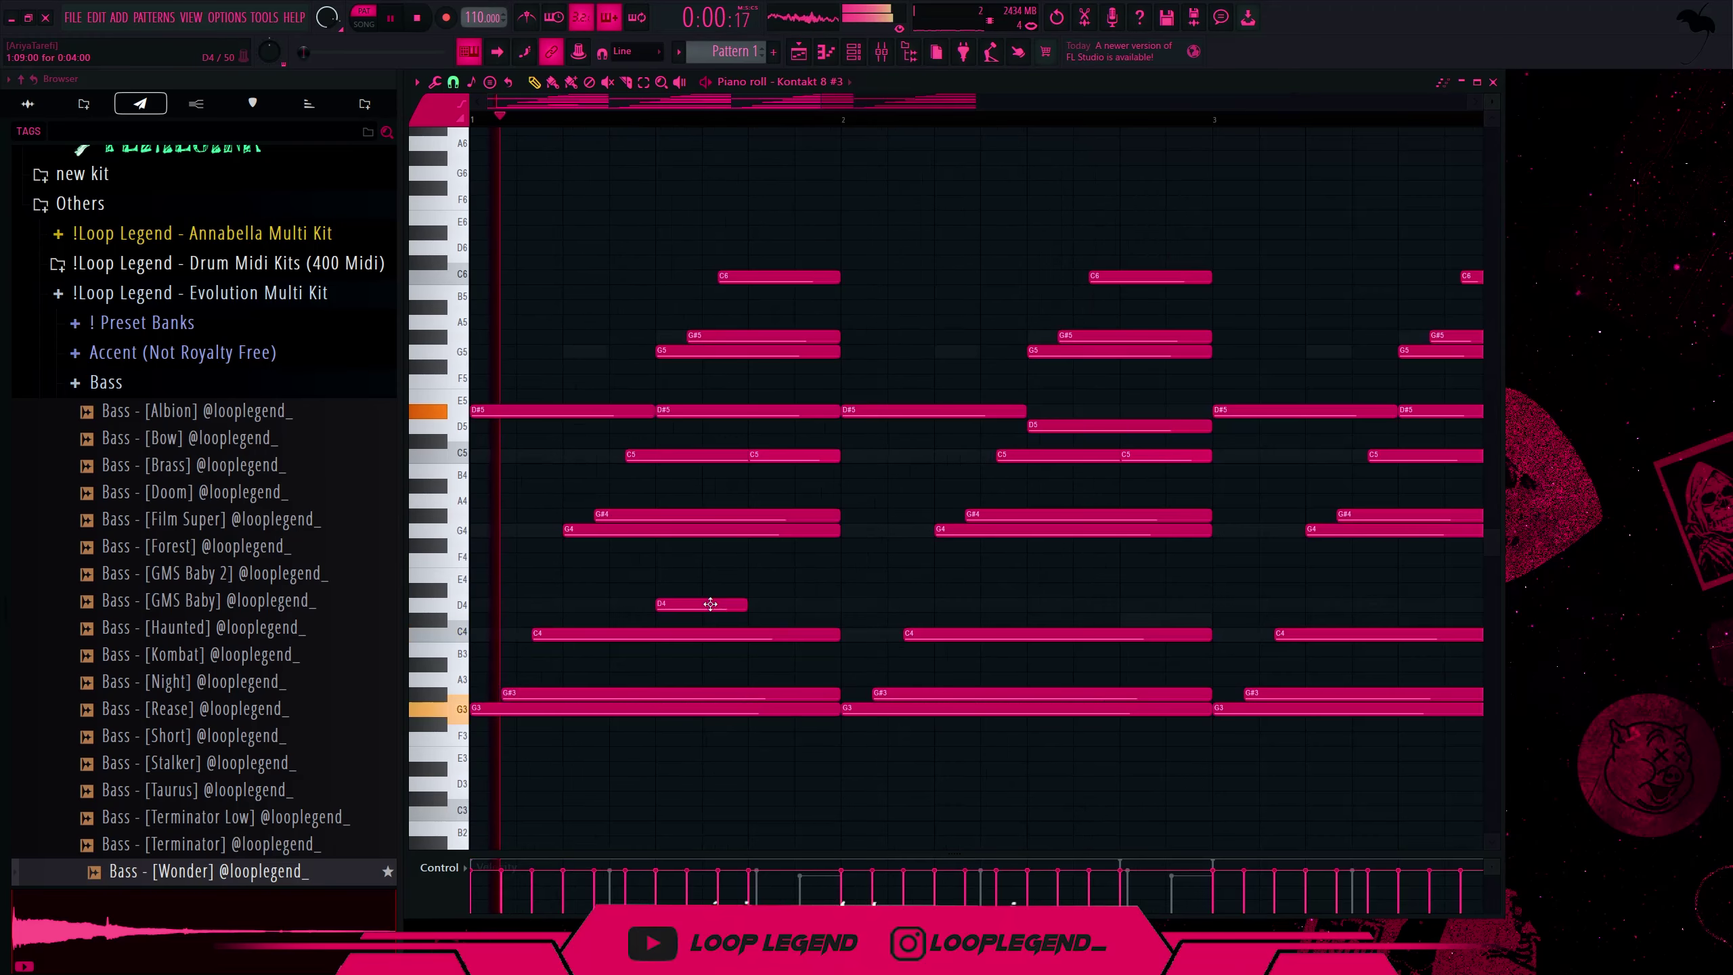
pyautogui.moveTo(710, 603); pyautogui.dragTo(782, 602)
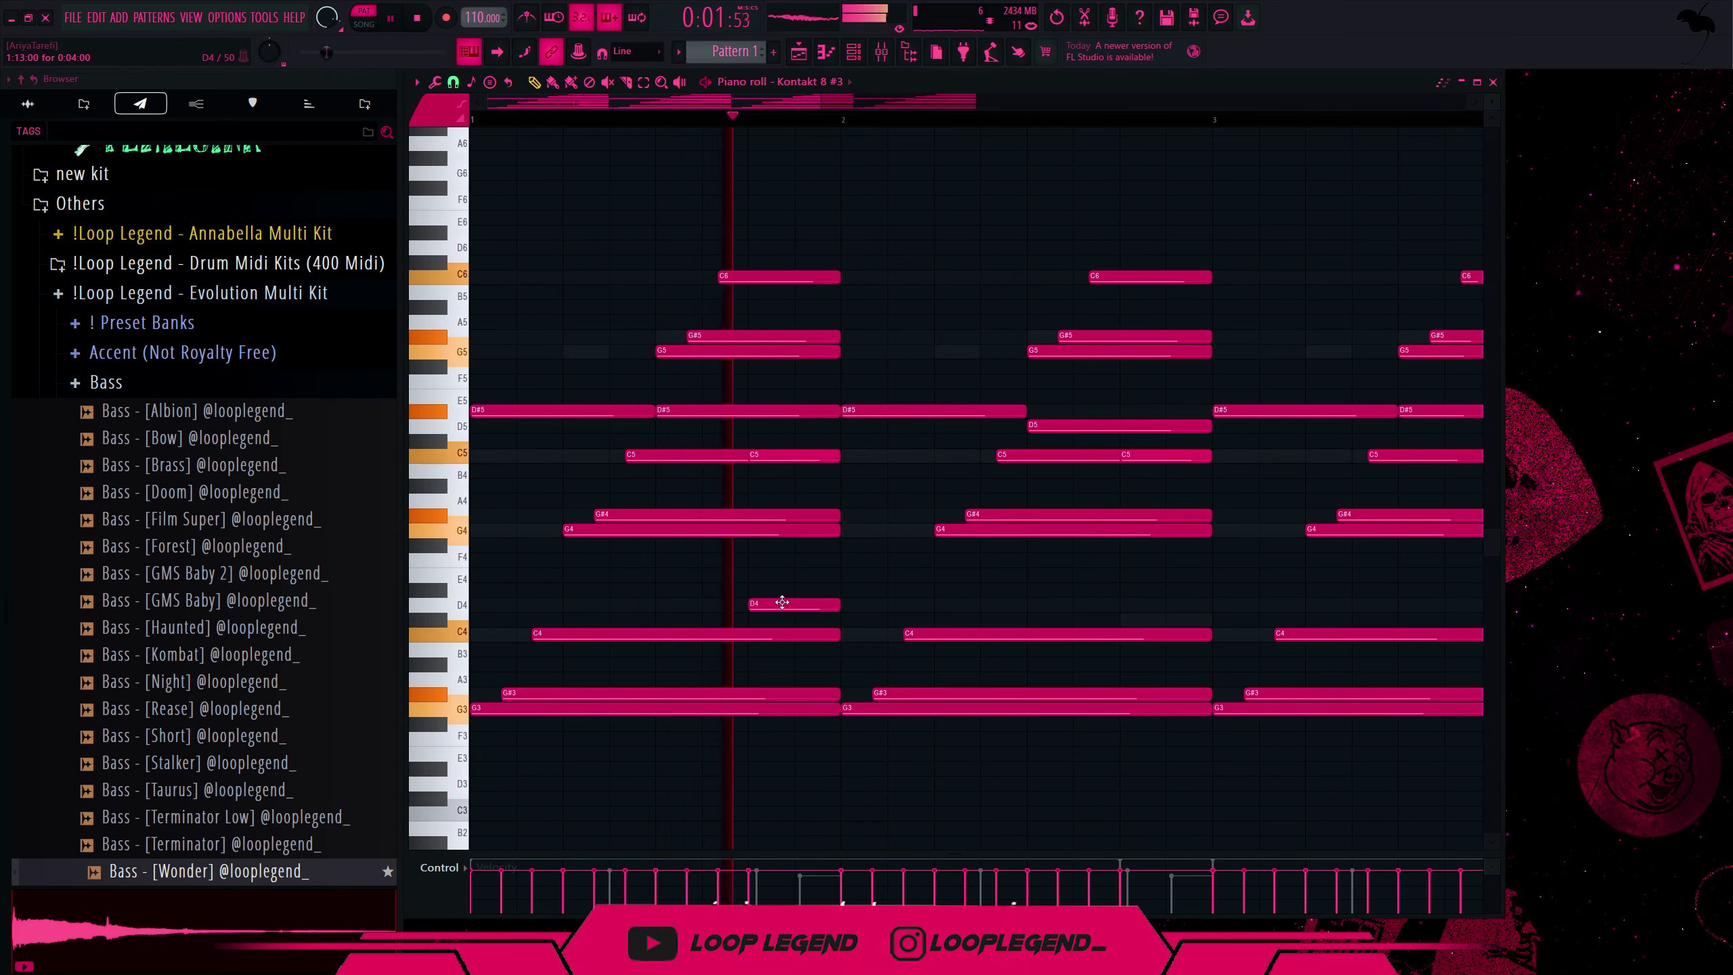
pyautogui.click(1123, 604)
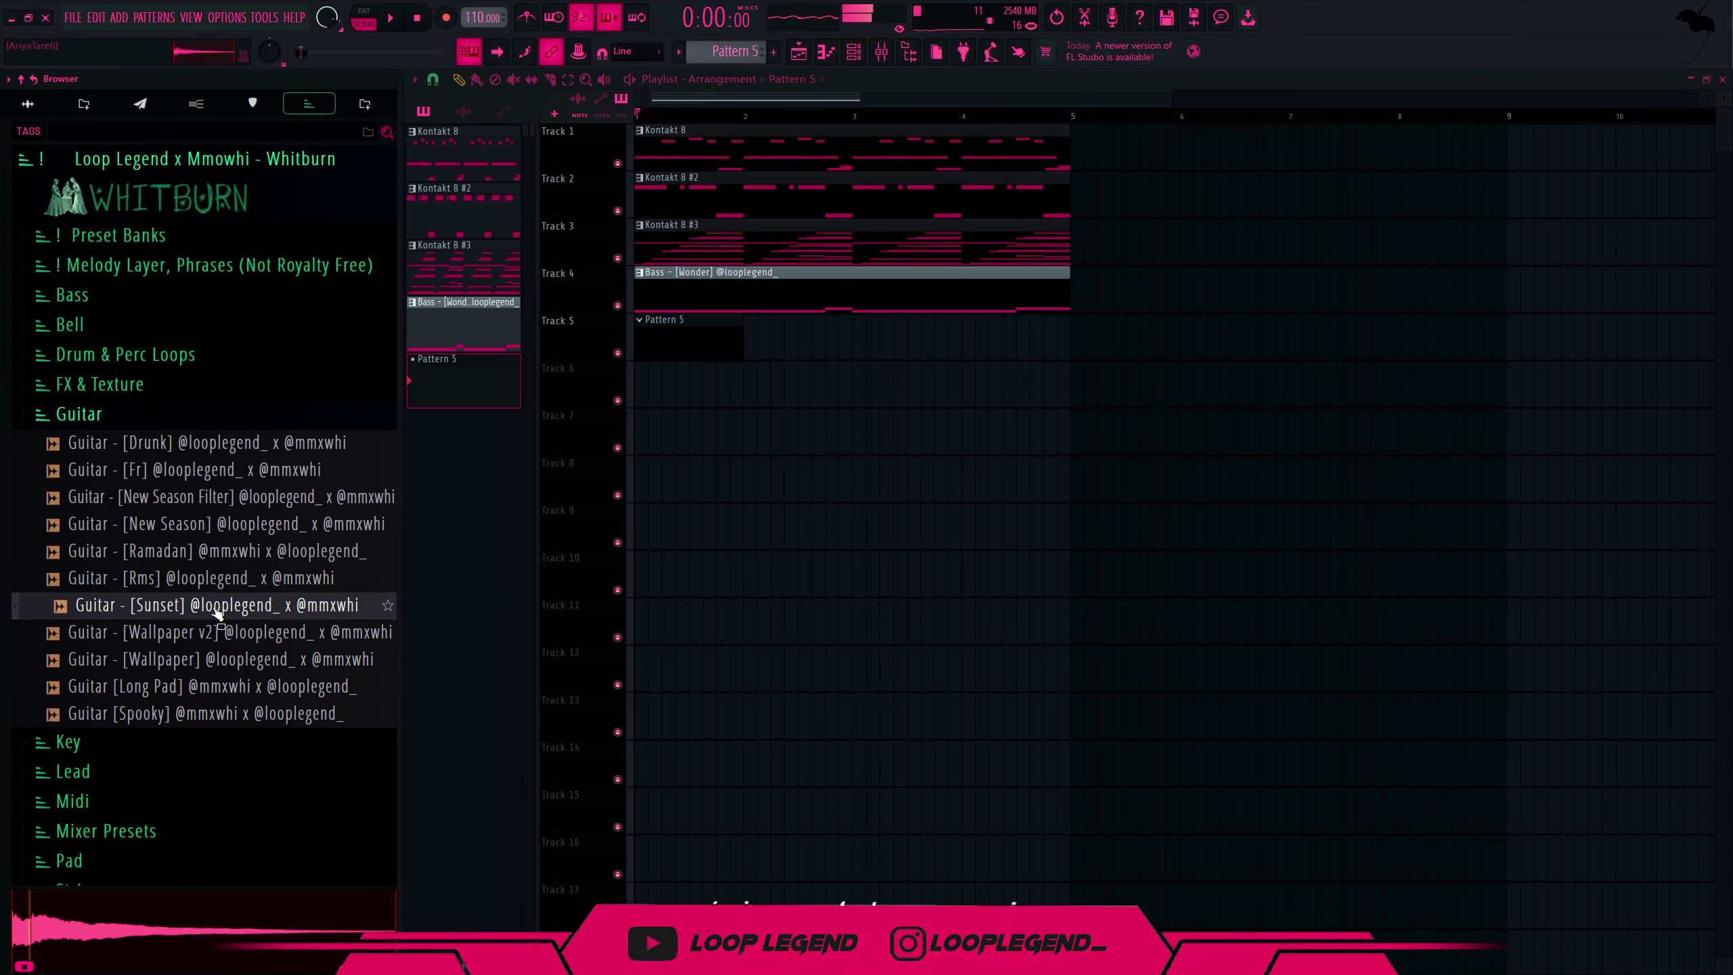
# - Load Guitar - [Sunset] from the Whitburn kit into a new channel and open its envelope settings
pyautogui.rightClick(217, 613)
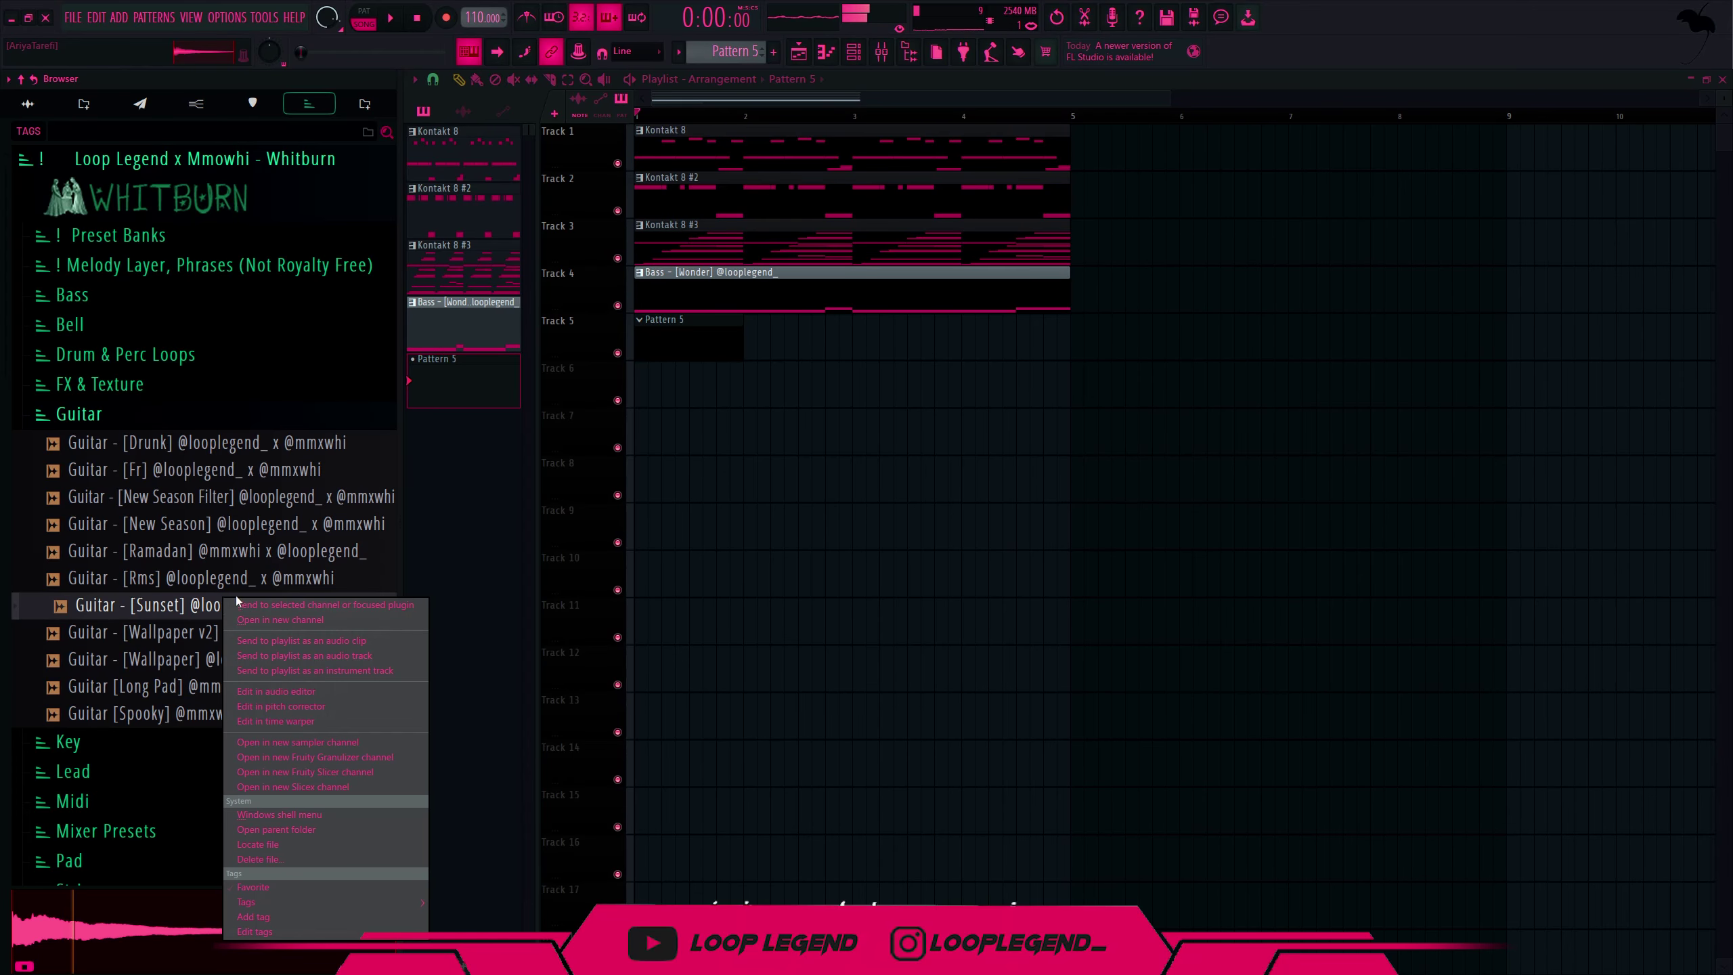
pyautogui.click(287, 620)
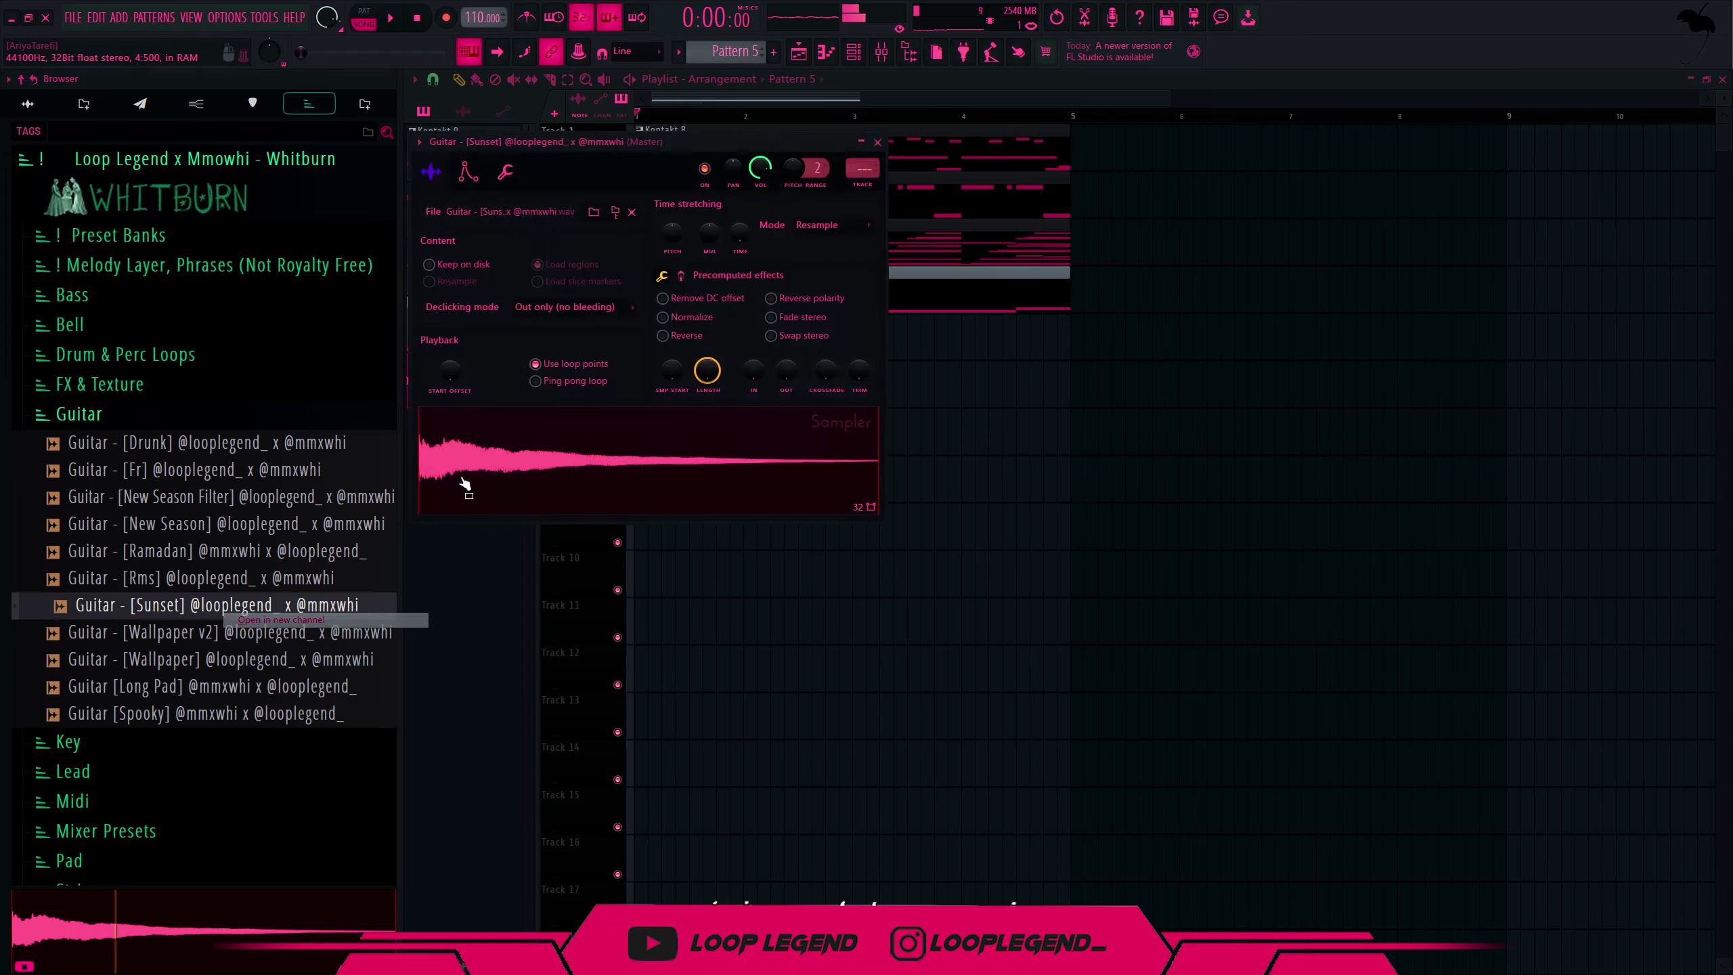
pyautogui.click(469, 174)
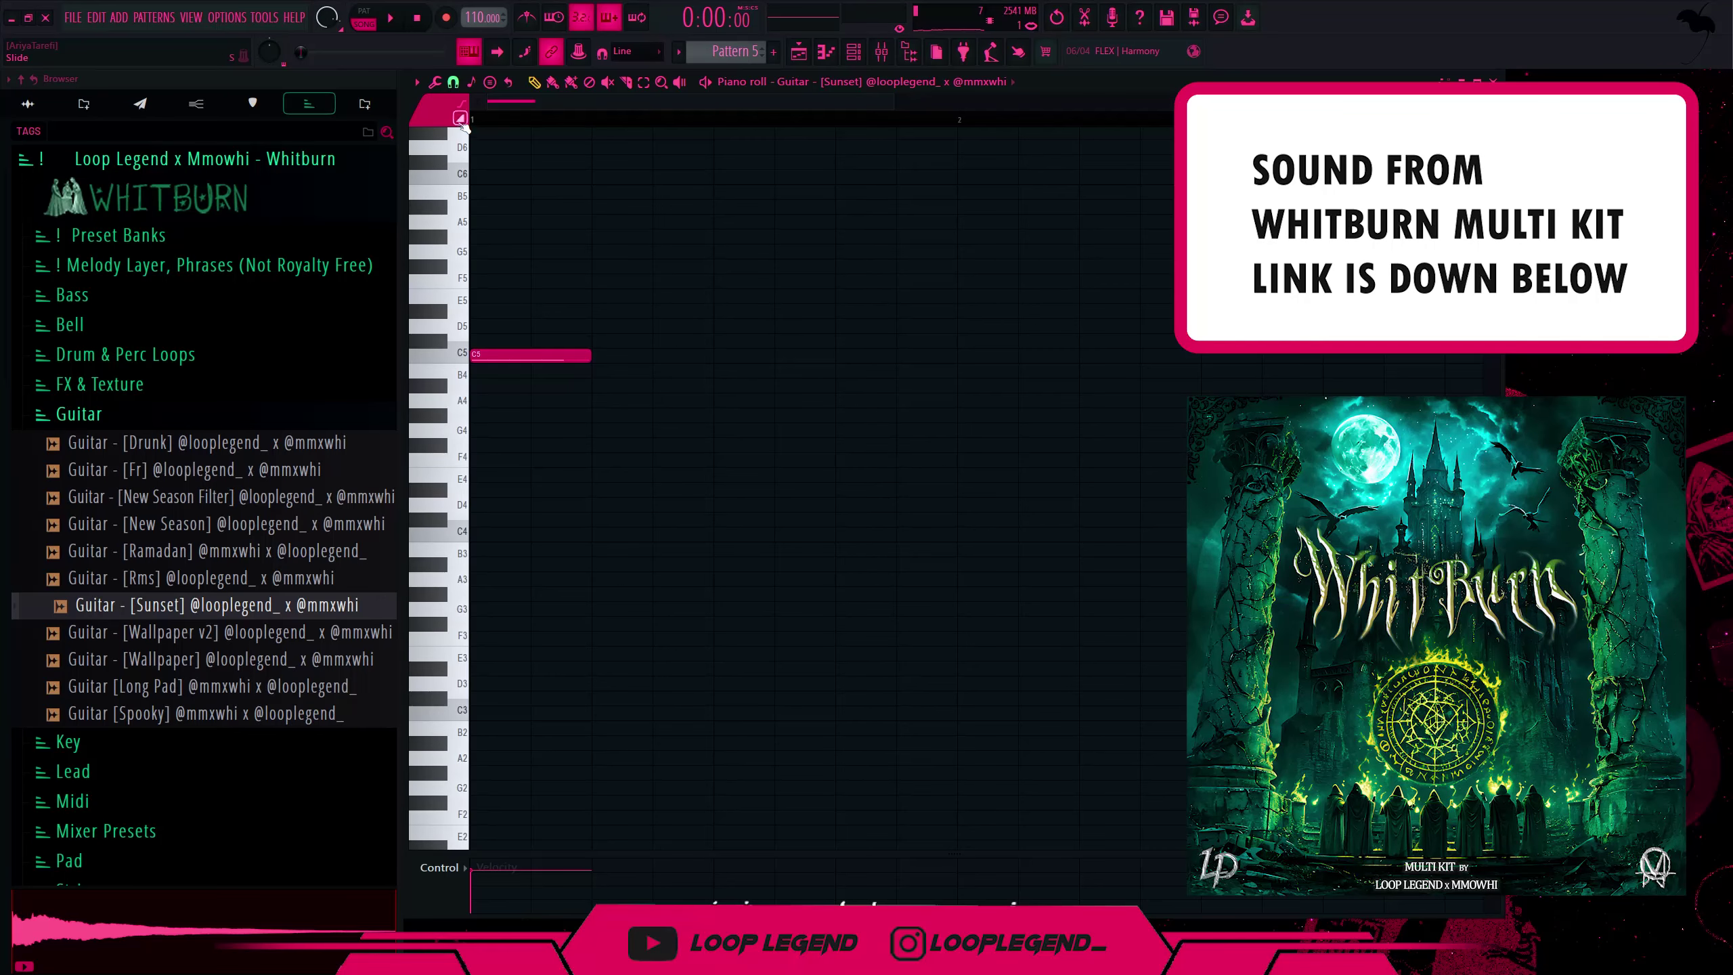
# - Place a half-beat G4 slide note under the guitar's opening C5 note and audition the slide
pyautogui.click(505, 533)
pyautogui.press('space')
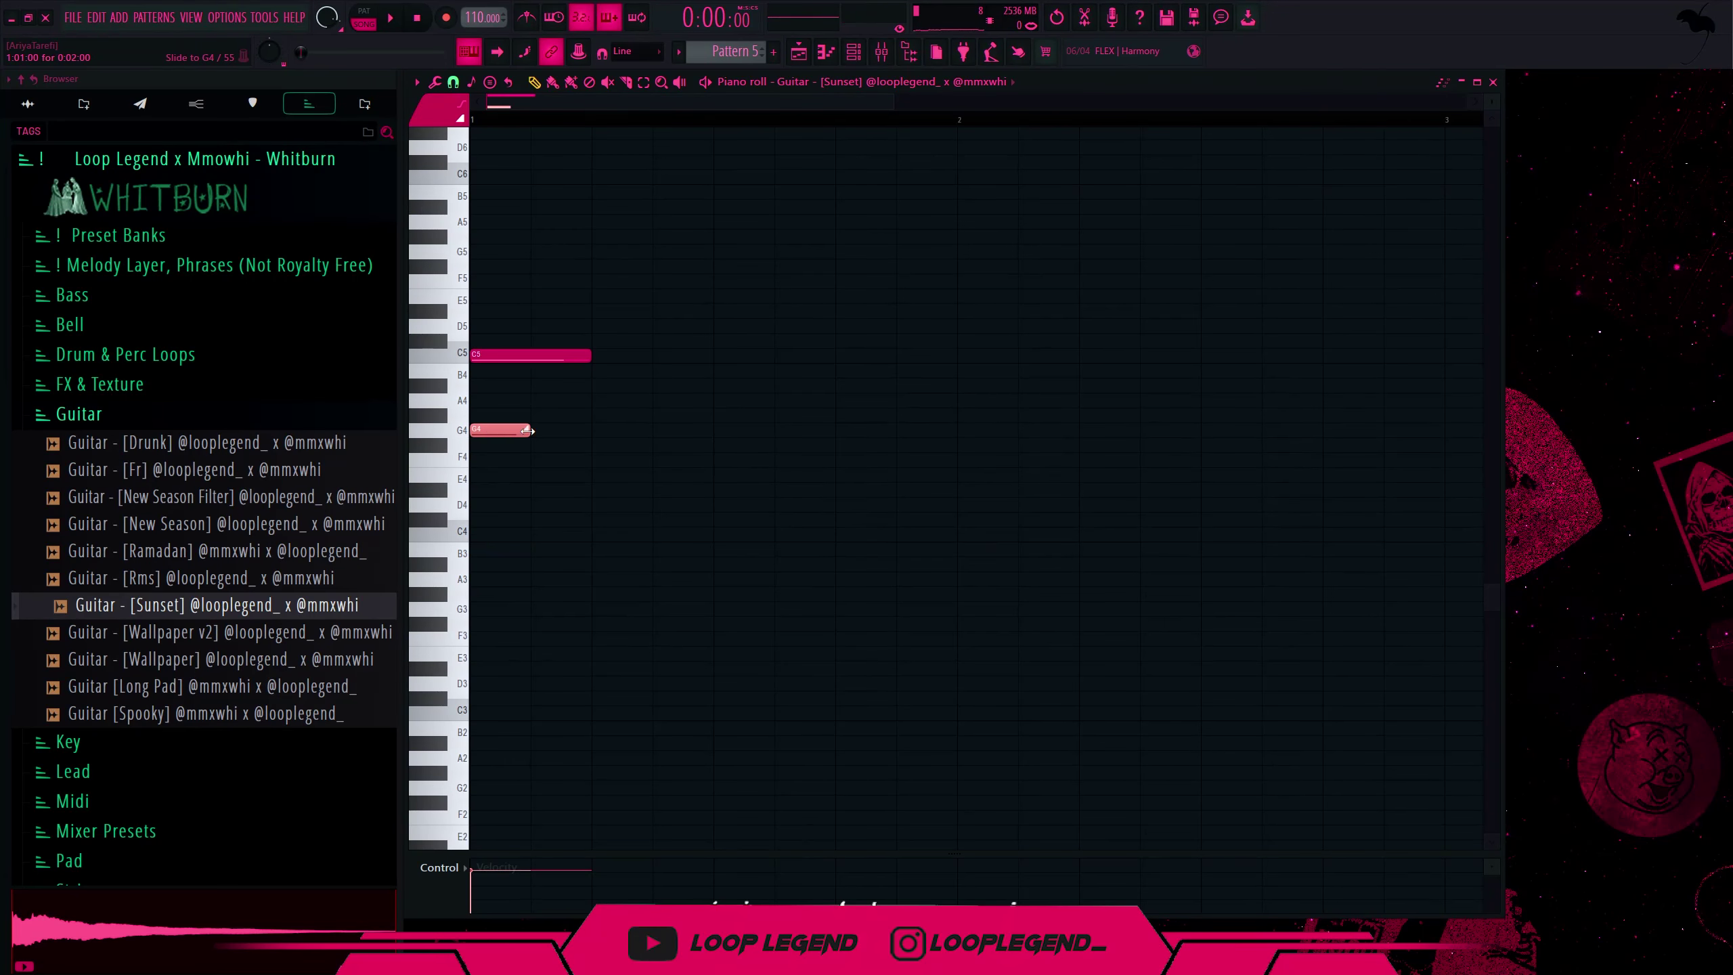
pyautogui.moveTo(503, 360); pyautogui.dragTo(490, 435)
pyautogui.press('space')
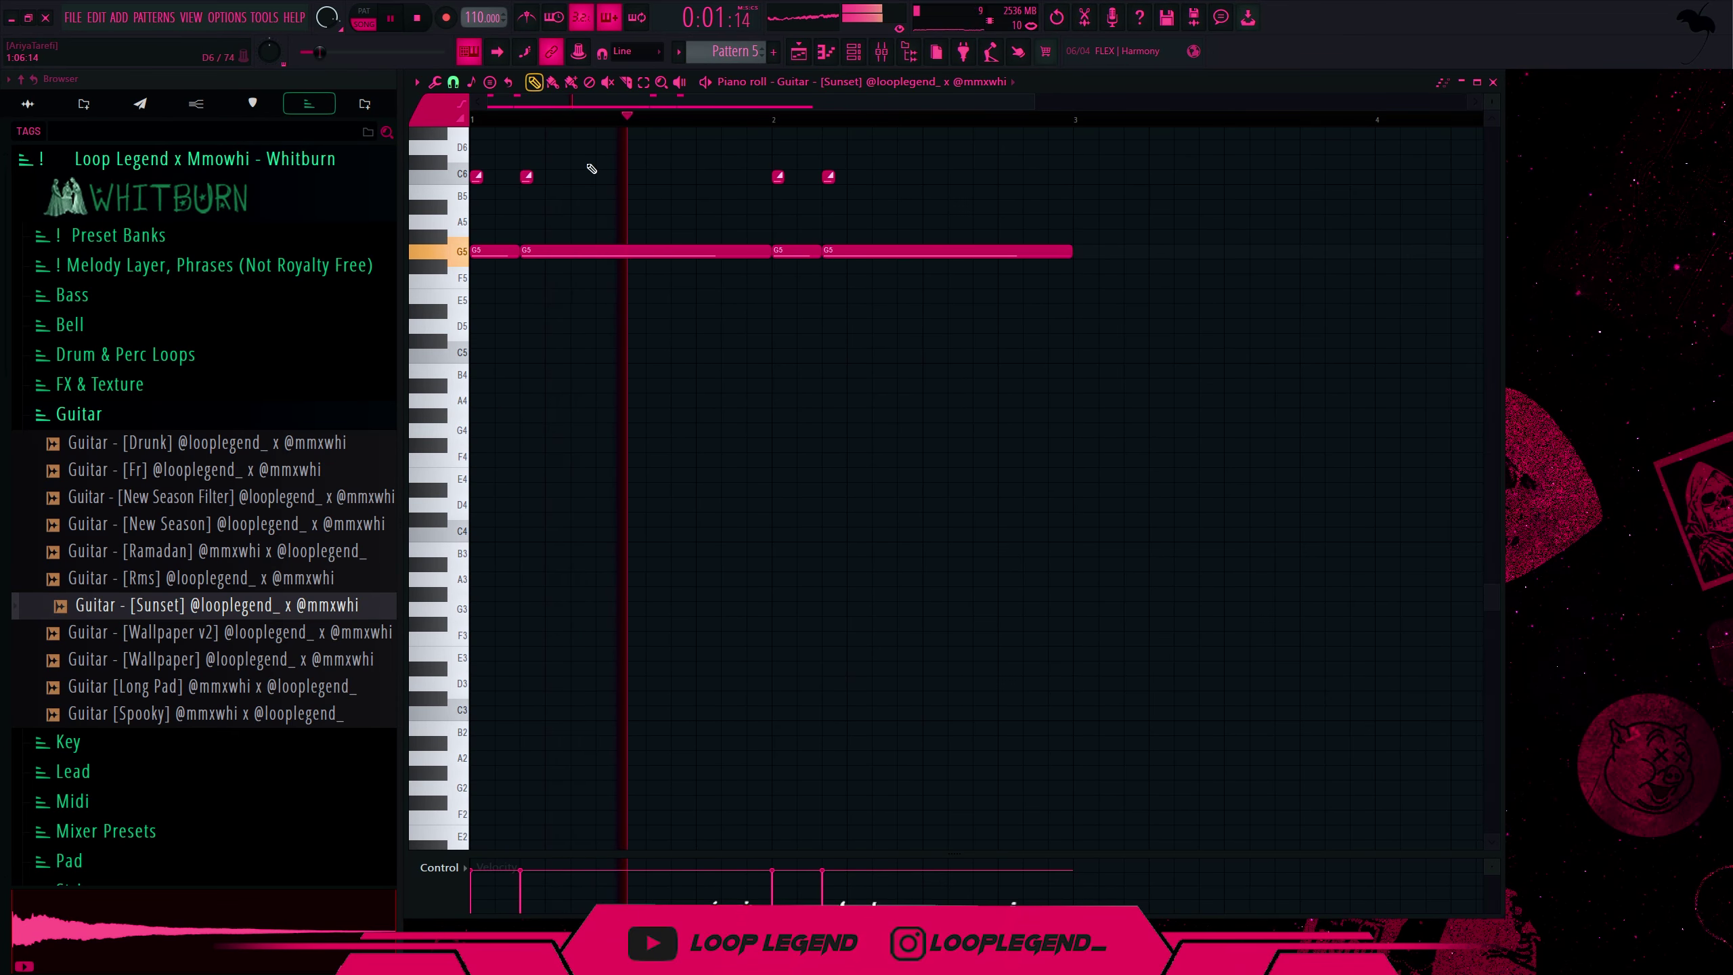
# - Shorten the guitar's last G5 by one beat, fill that beat with another G5 and add a G#5 slide across it
pyautogui.scroll(4, 734, 340)
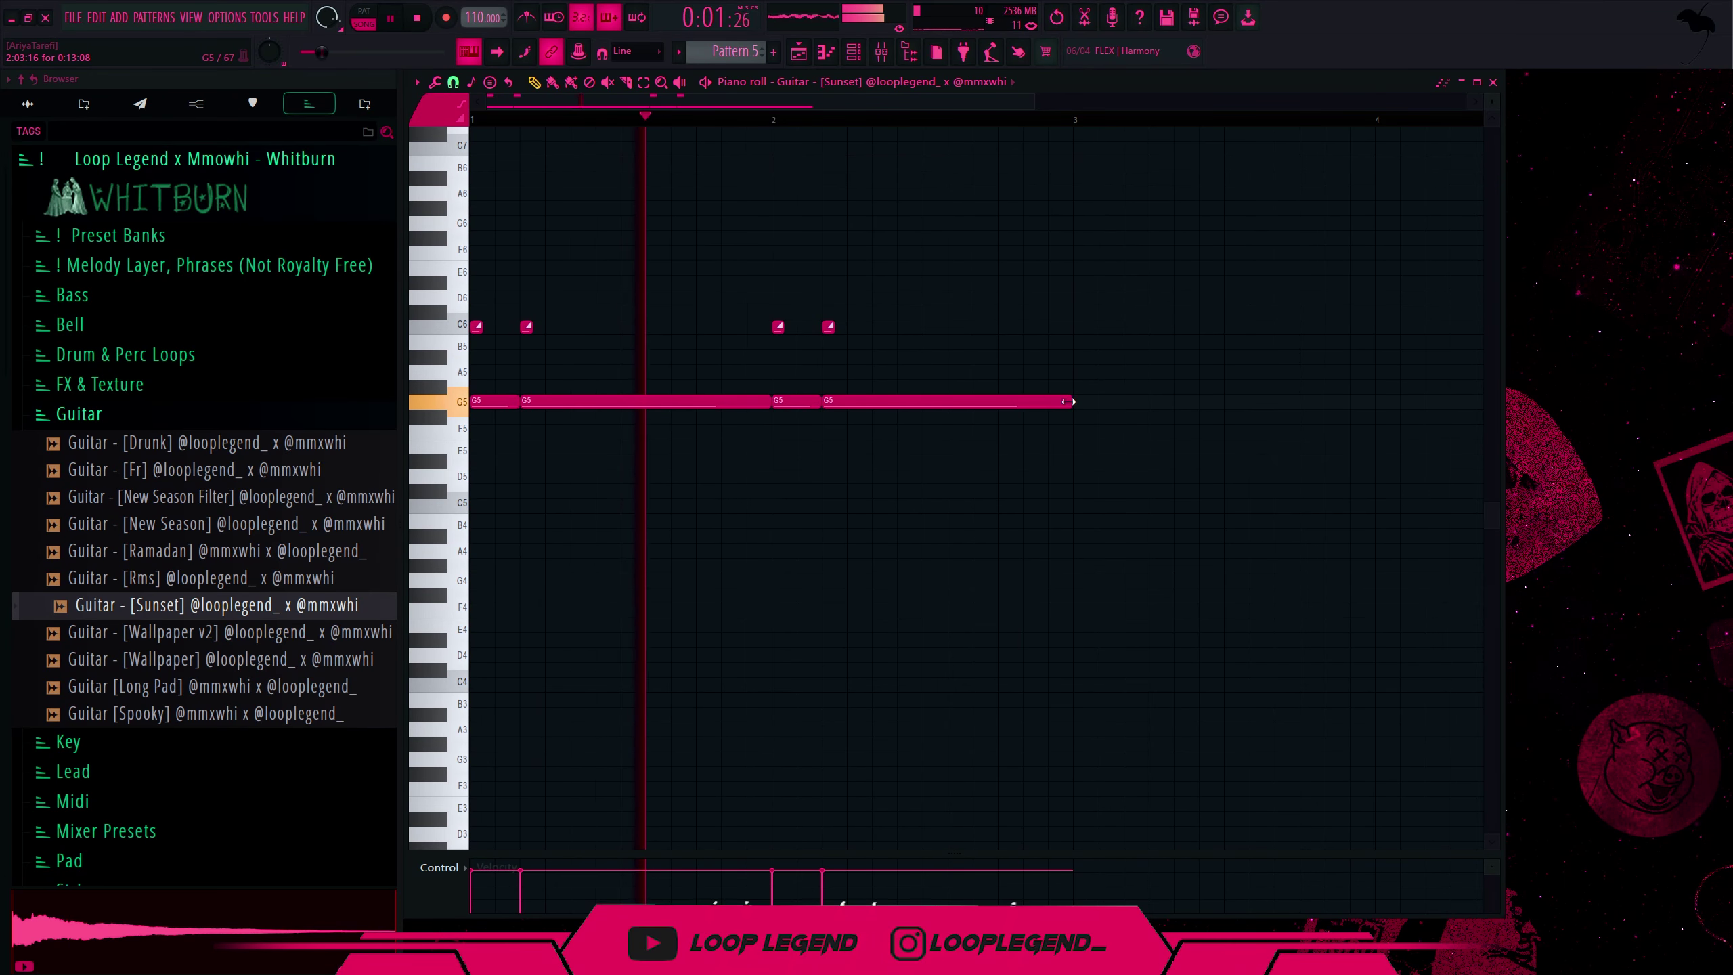
pyautogui.moveTo(1069, 401); pyautogui.dragTo(1002, 407)
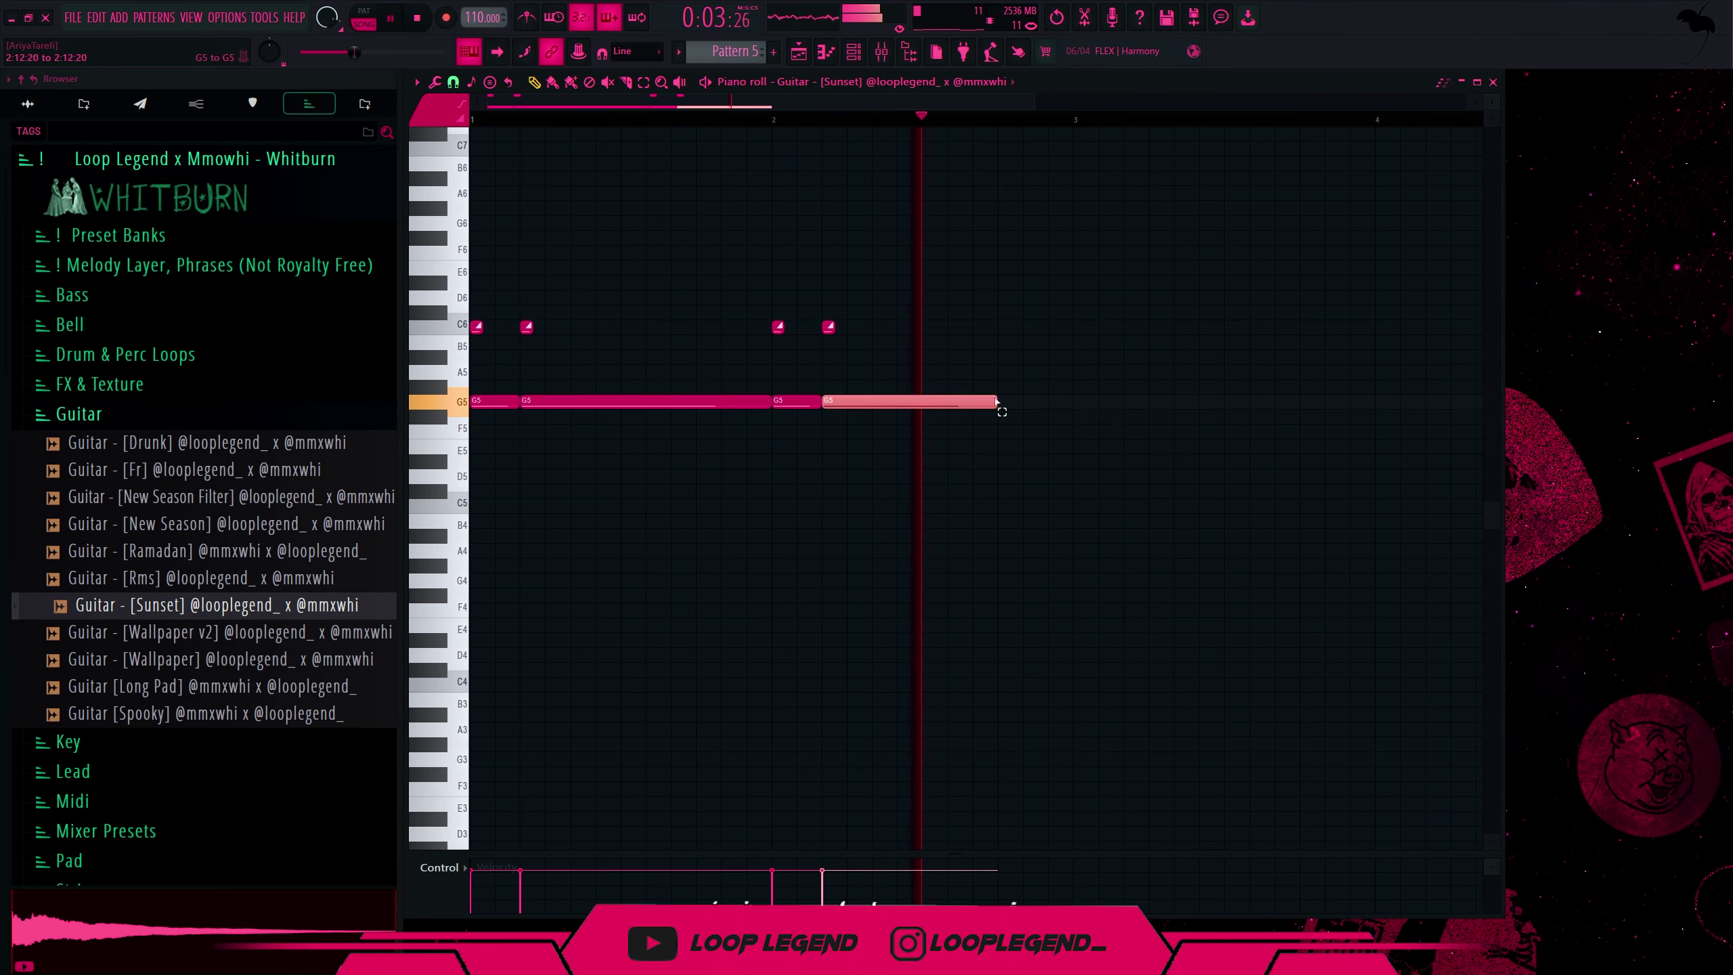
pyautogui.click(1013, 403)
pyautogui.moveTo(1171, 404); pyautogui.dragTo(1075, 403)
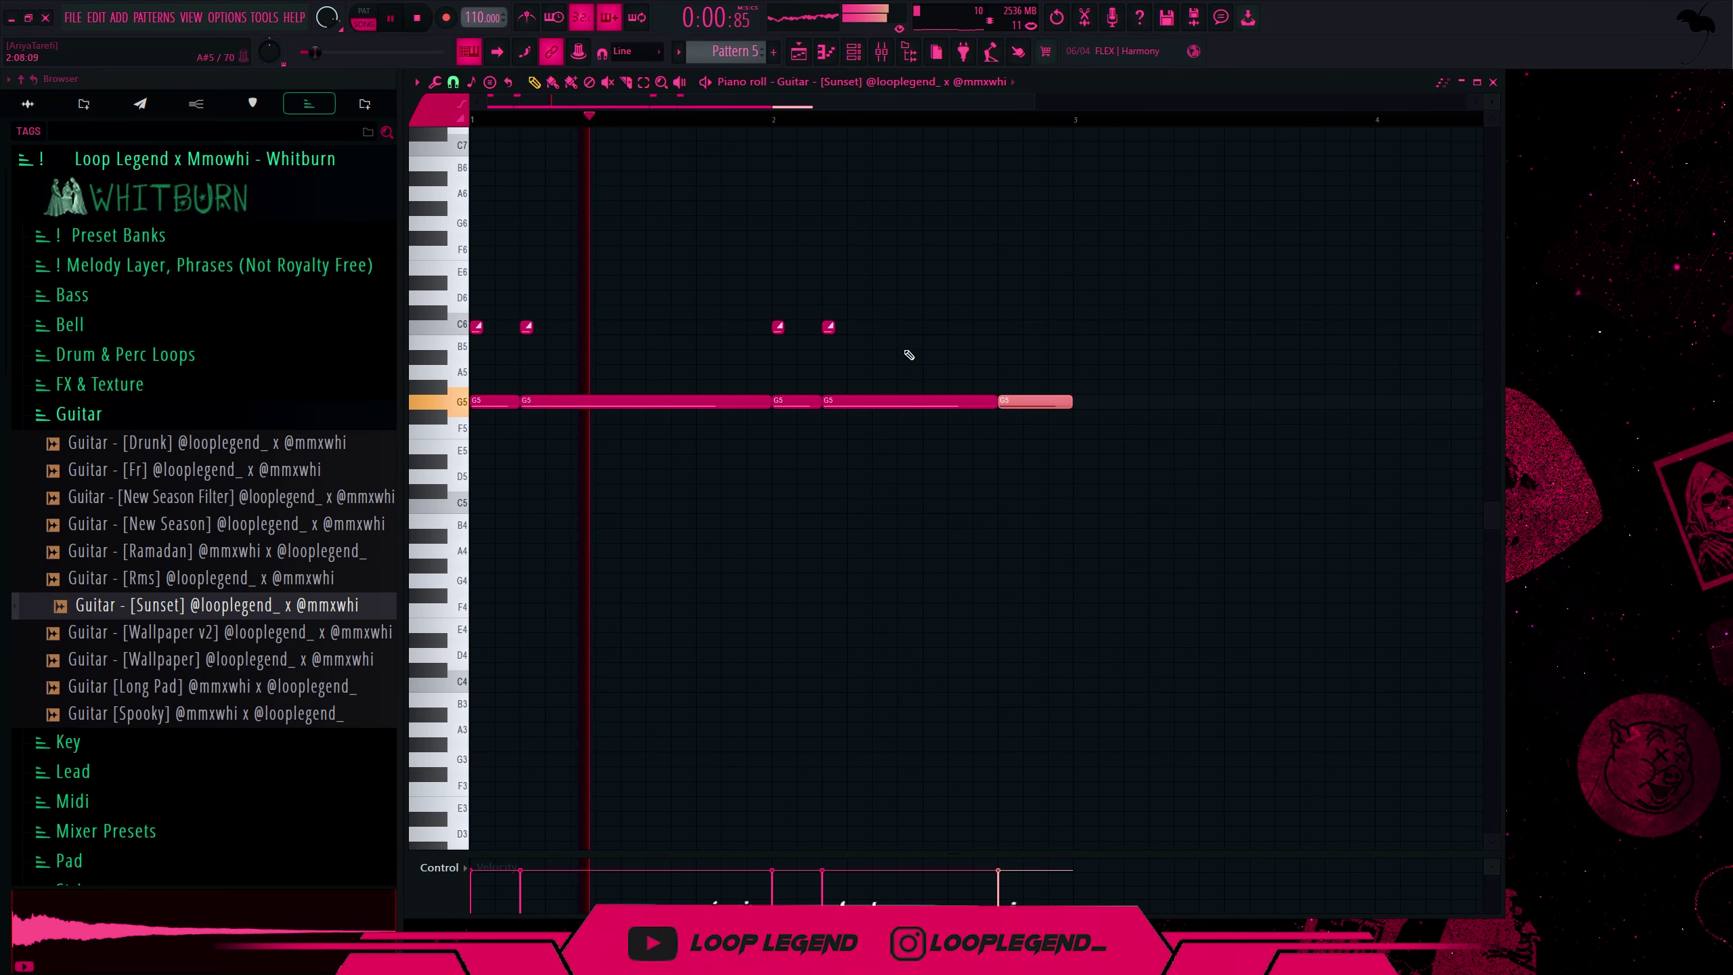
pyautogui.click(1002, 327)
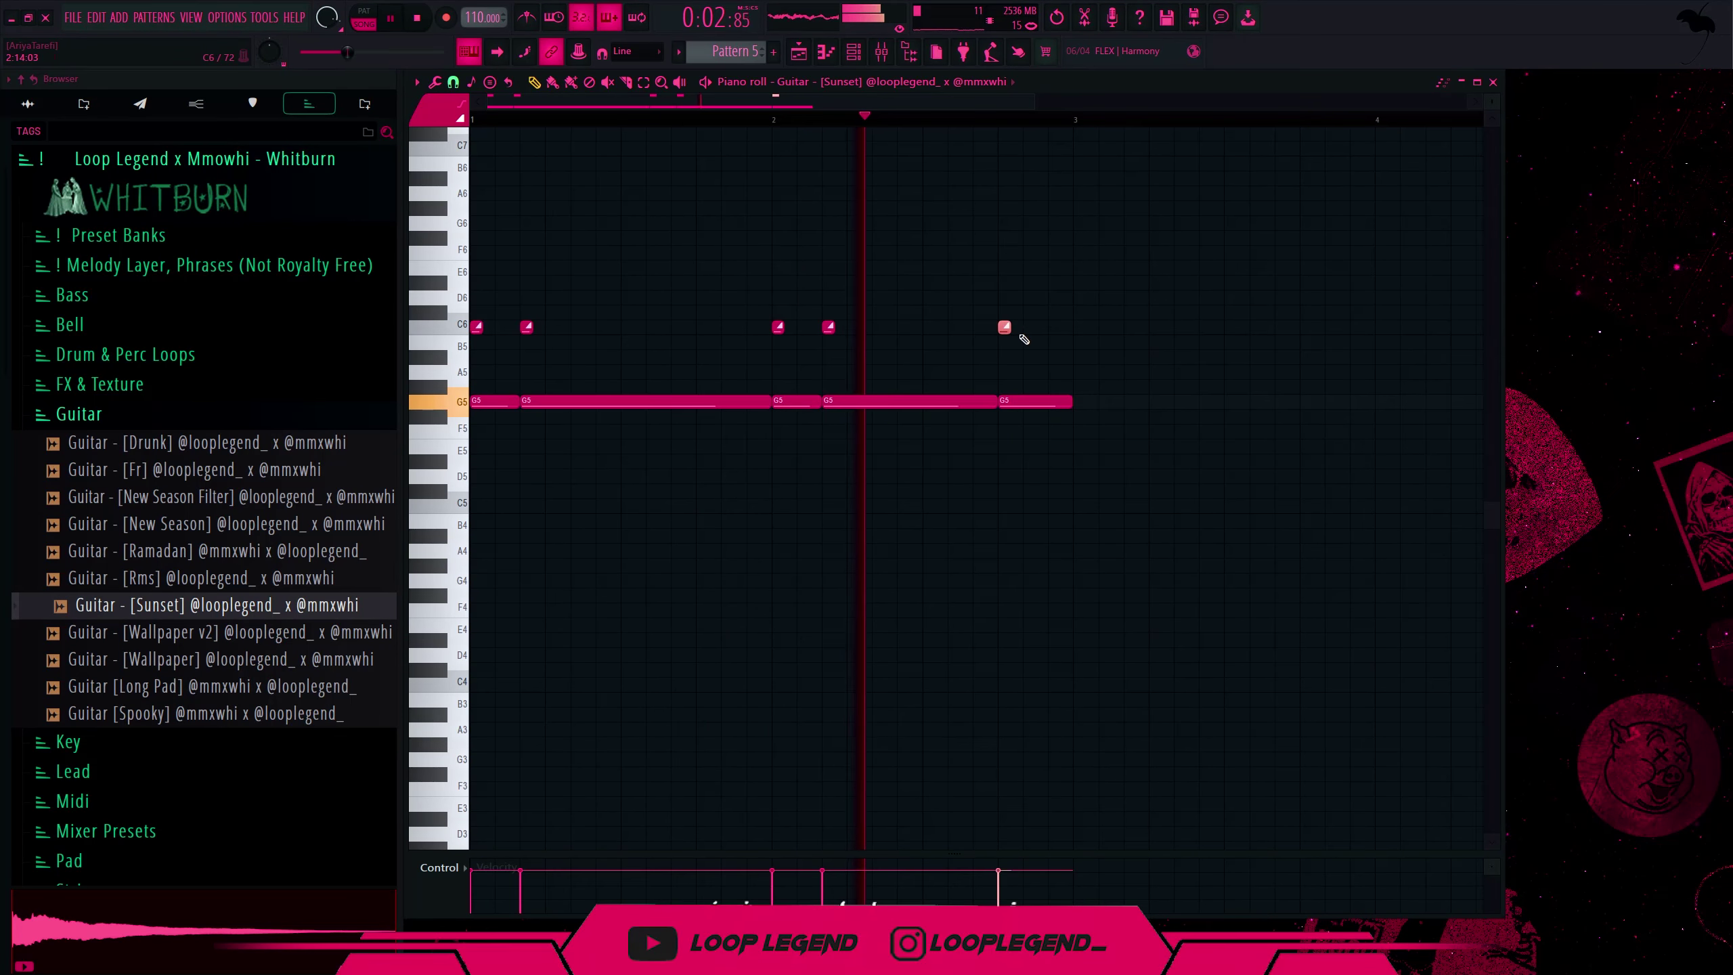
pyautogui.moveTo(1011, 328); pyautogui.dragTo(1075, 352)
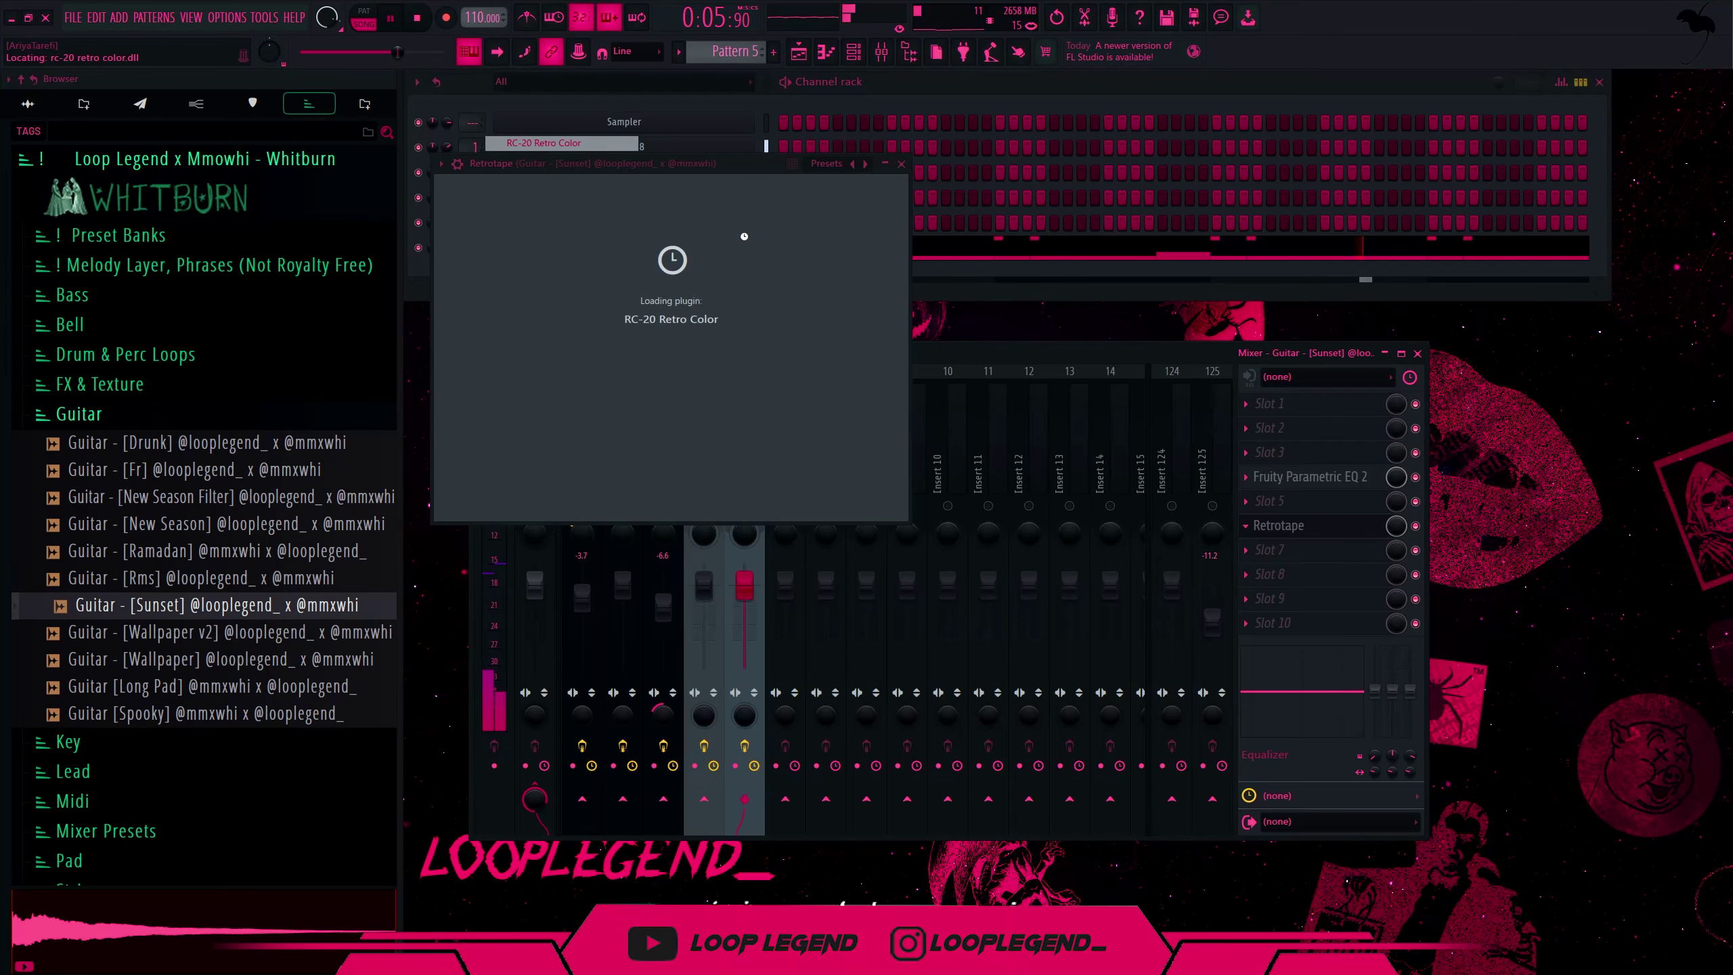
# - Choose the Sponge Bob preset for RC-20 Retro Color on the guitar's mixer track and disable the Magnetic and Space modules
pyautogui.click(756, 209)
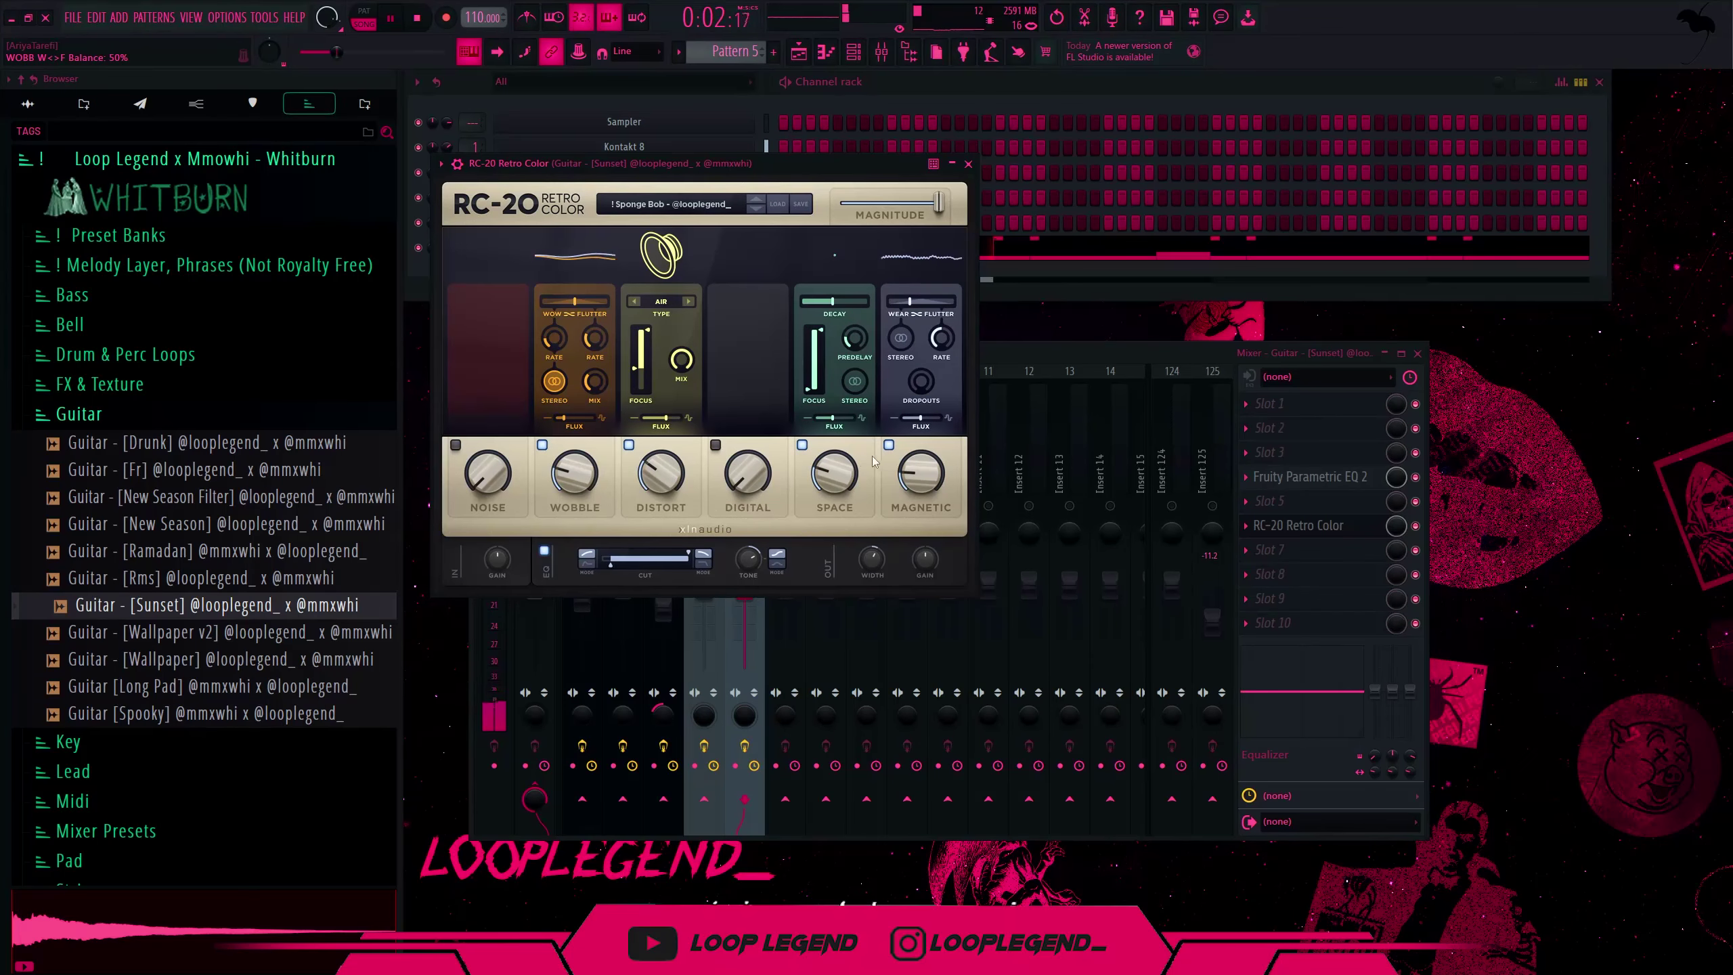
pyautogui.click(889, 444)
pyautogui.click(802, 444)
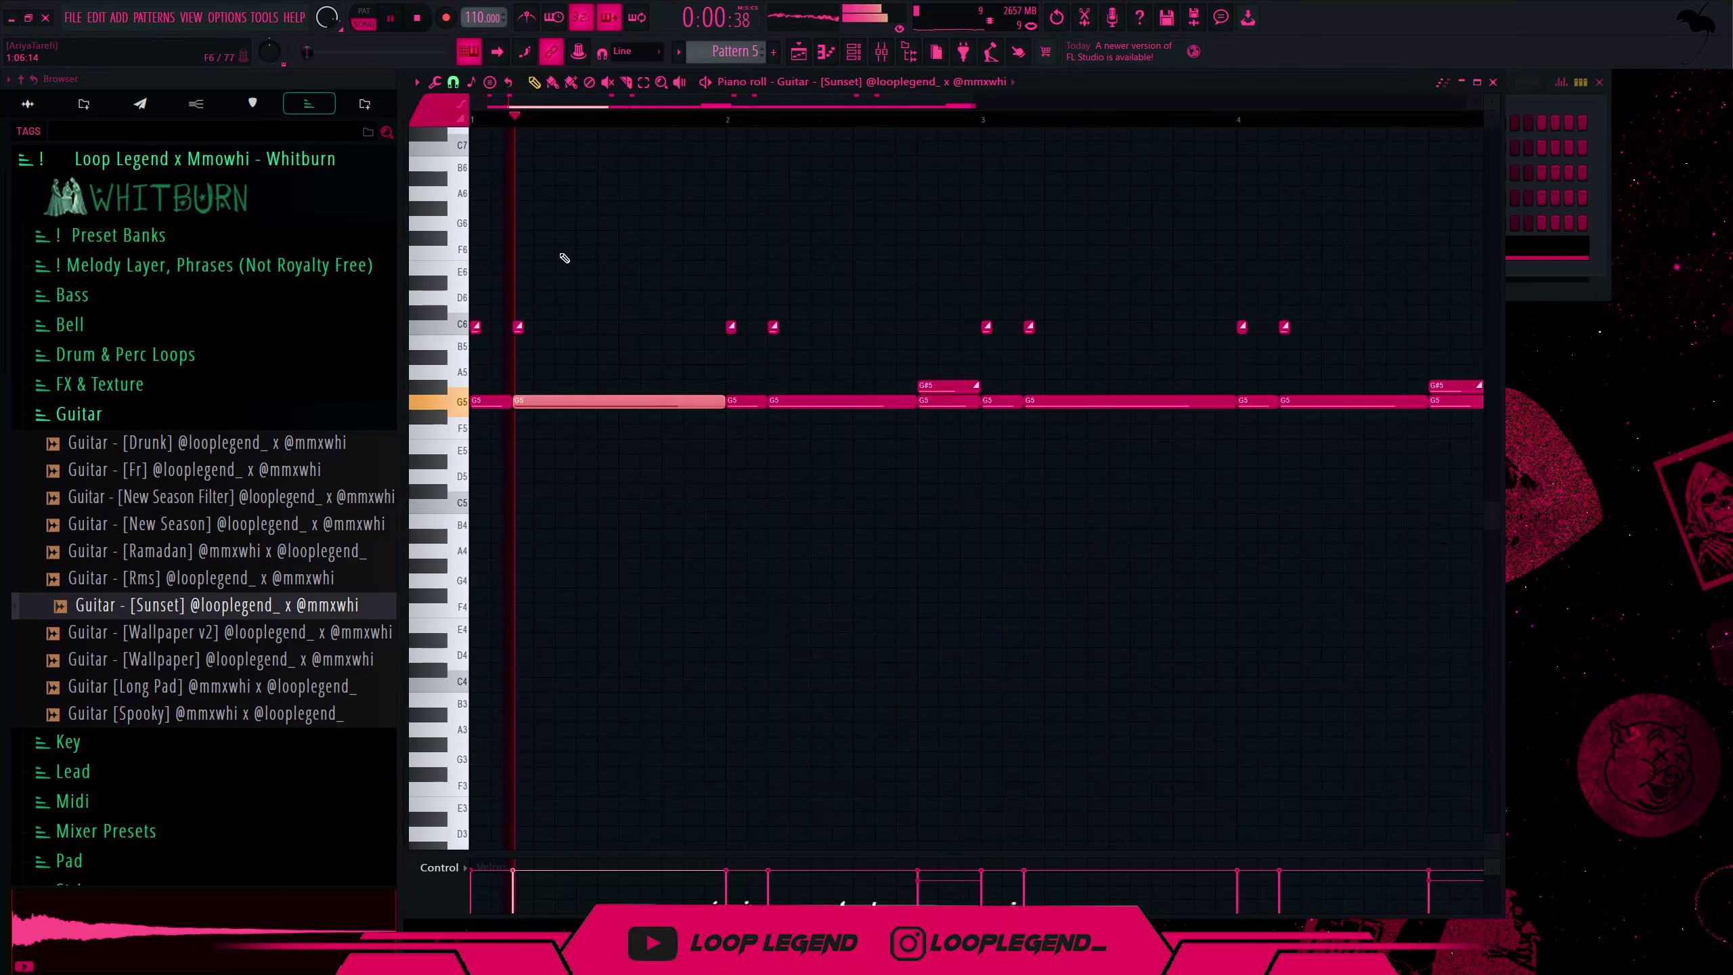
# - Add descending one-beat F6, D#6 and C6 notes to the guitar part from bar 1's second beat and duplicate them
pyautogui.click(571, 252)
pyautogui.click(585, 280)
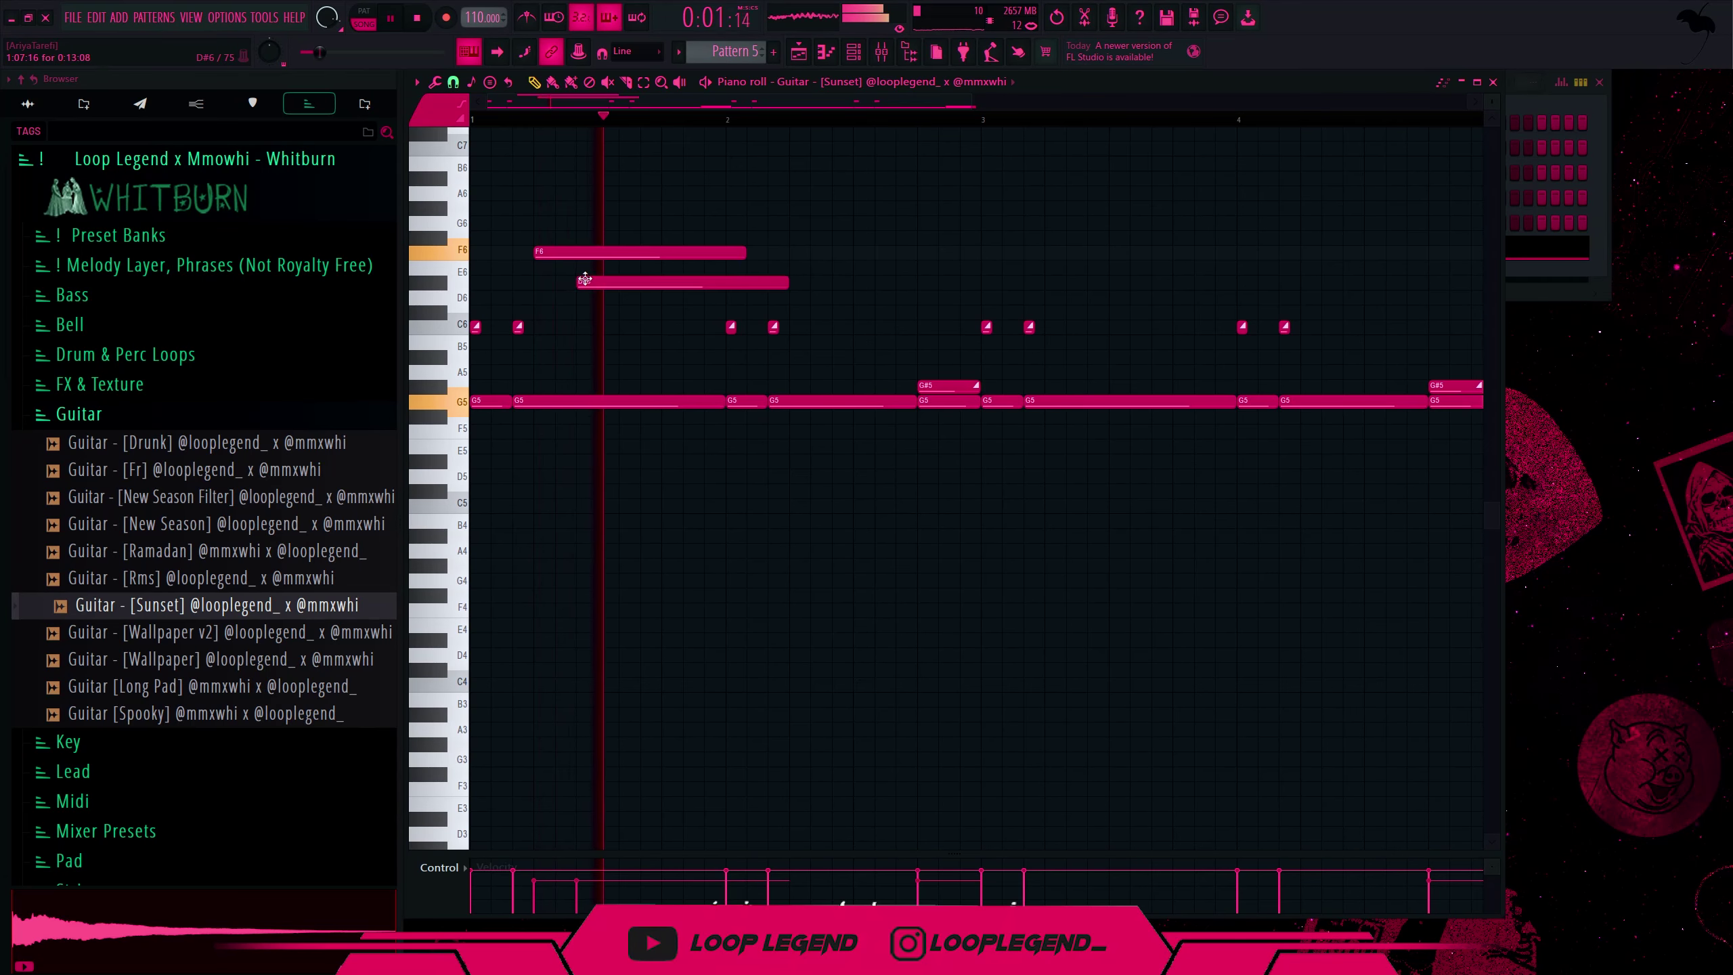
pyautogui.moveTo(591, 271)
pyautogui.mouseDown()
pyautogui.moveTo(681, 338)
pyautogui.moveTo(578, 243)
pyautogui.mouseUp()
pyautogui.click(646, 299)
pyautogui.moveTo(745, 253); pyautogui.dragTo(554, 253)
pyautogui.press('space')
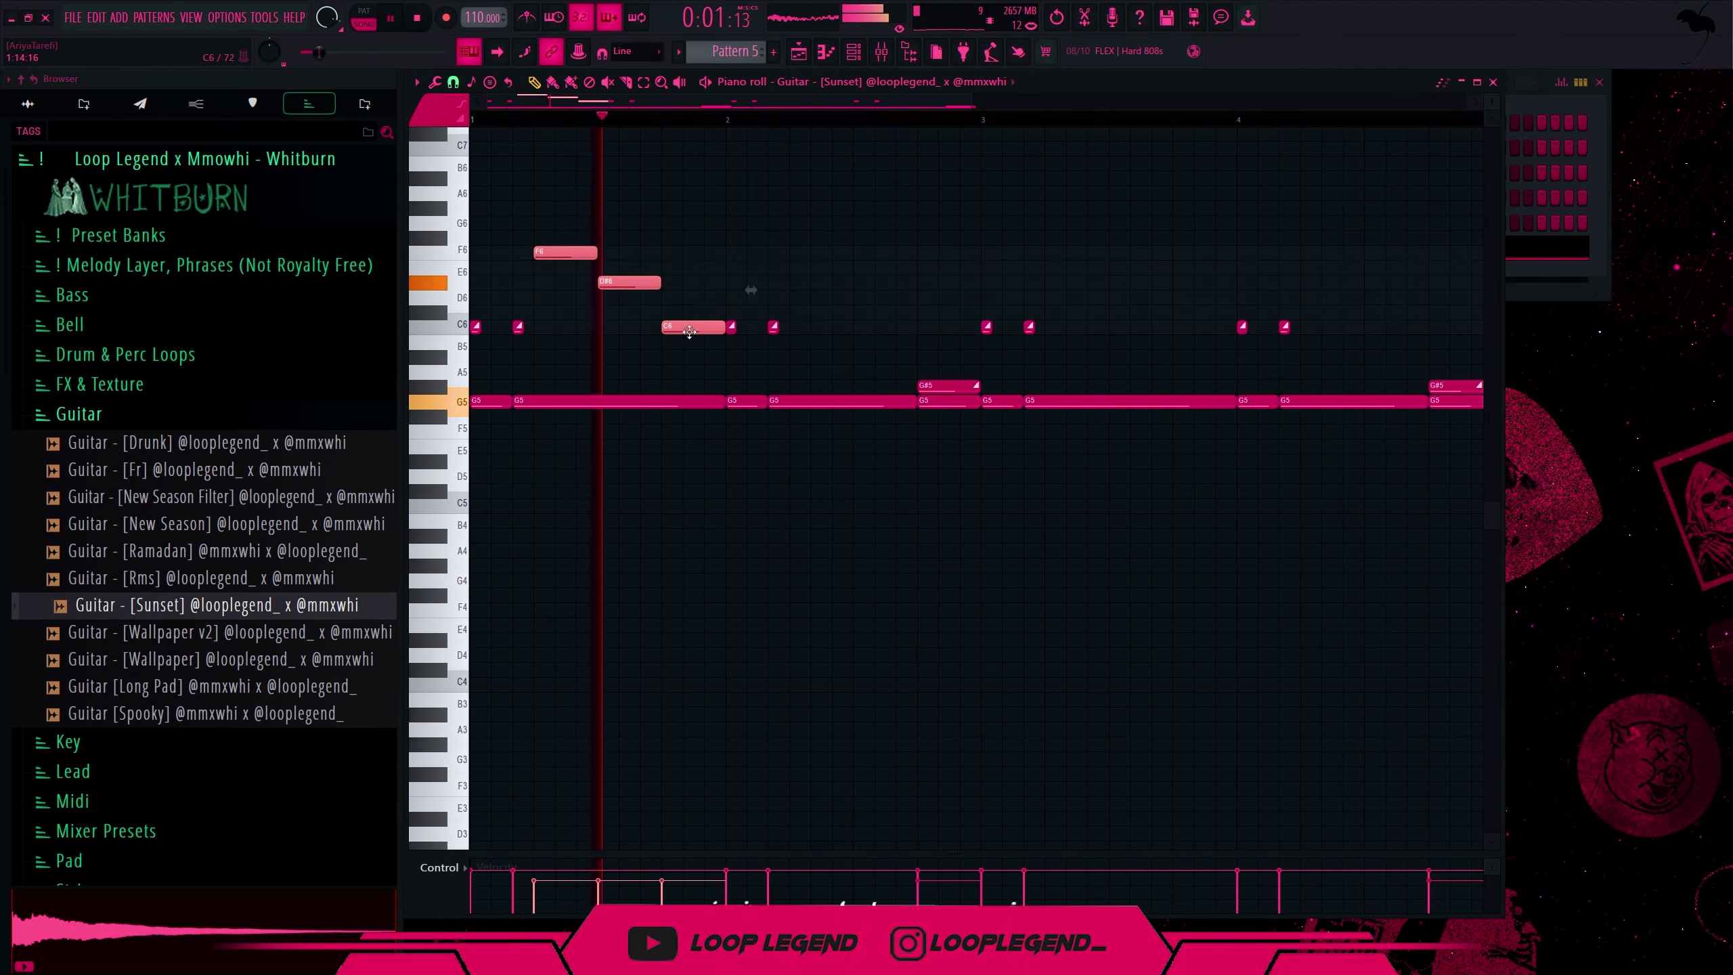
pyautogui.hotkey('ctrl', 'b')
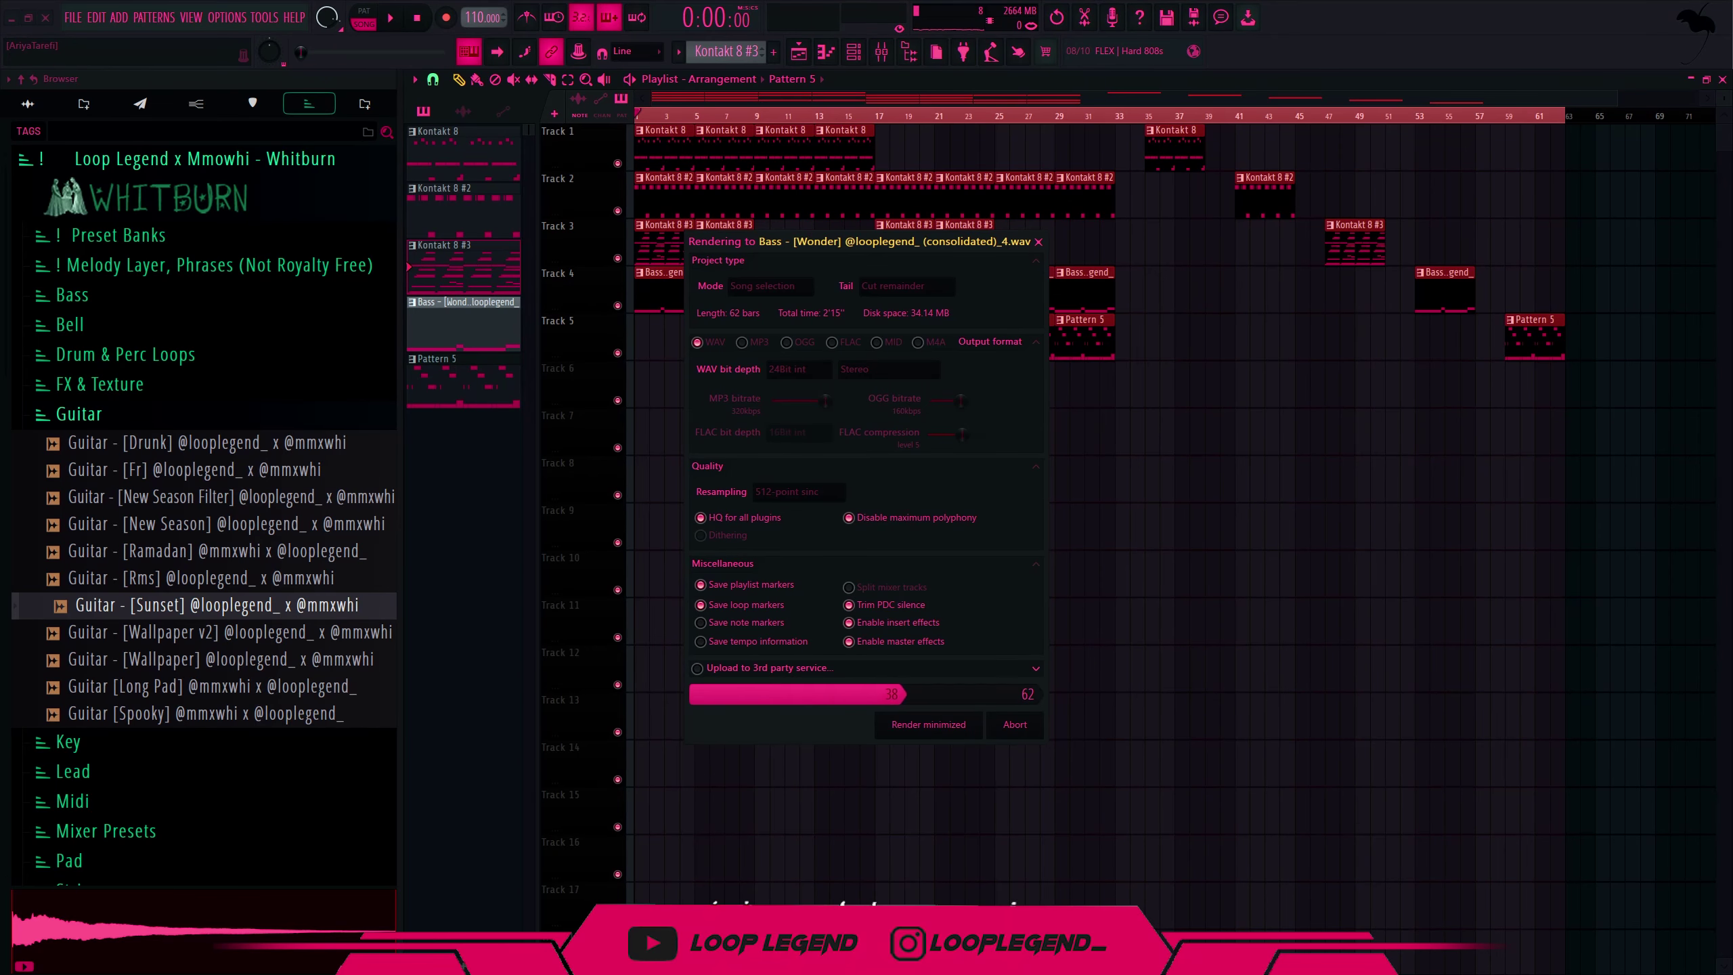
# - Open the consolidated audio clip in a new Fruity Slicer channel and slice it by beat
pyautogui.doubleClick(715, 466)
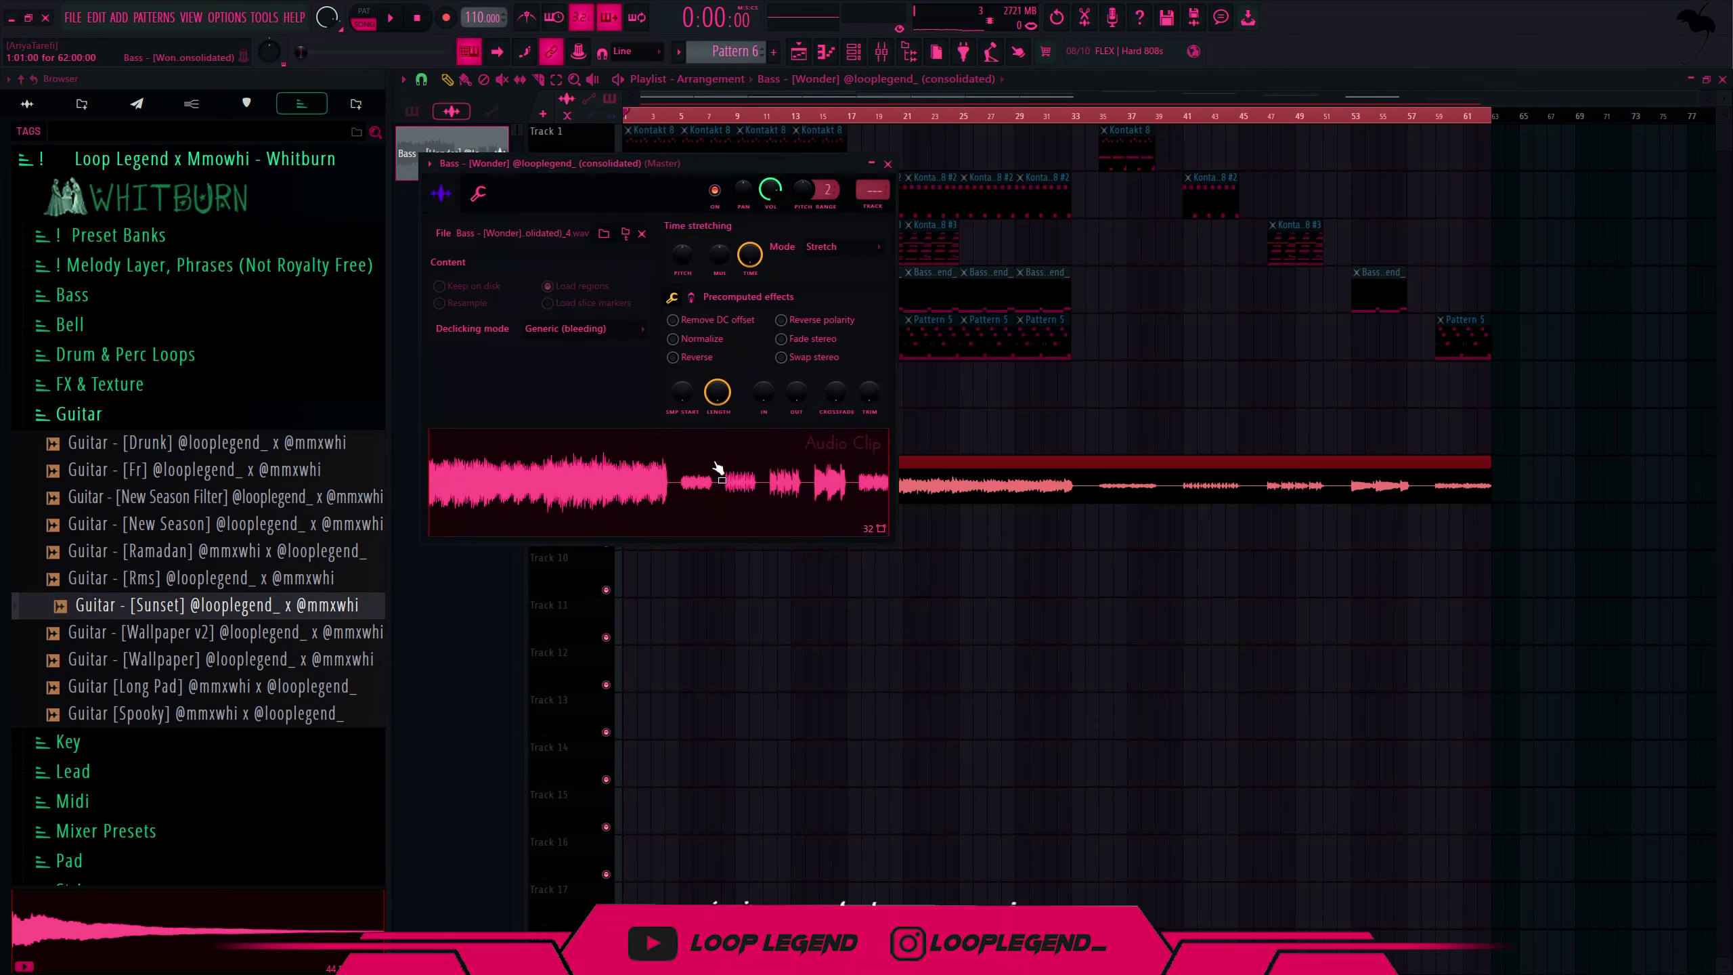
pyautogui.rightClick(707, 473)
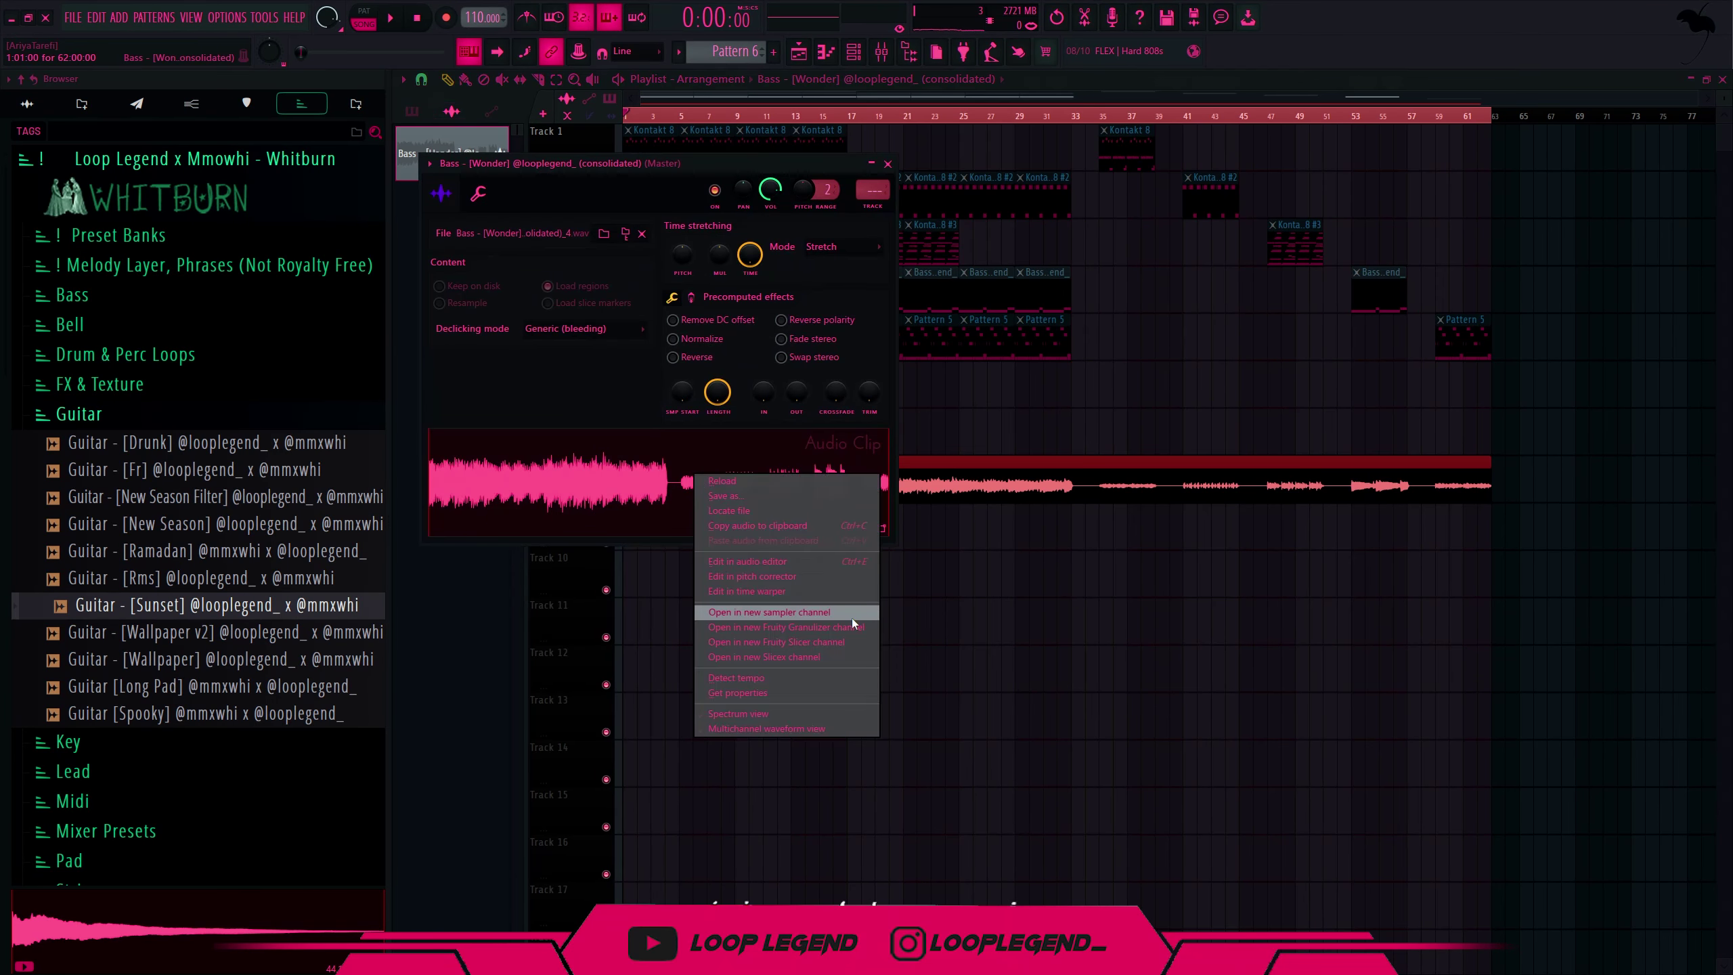
pyautogui.click(818, 645)
pyautogui.click(557, 228)
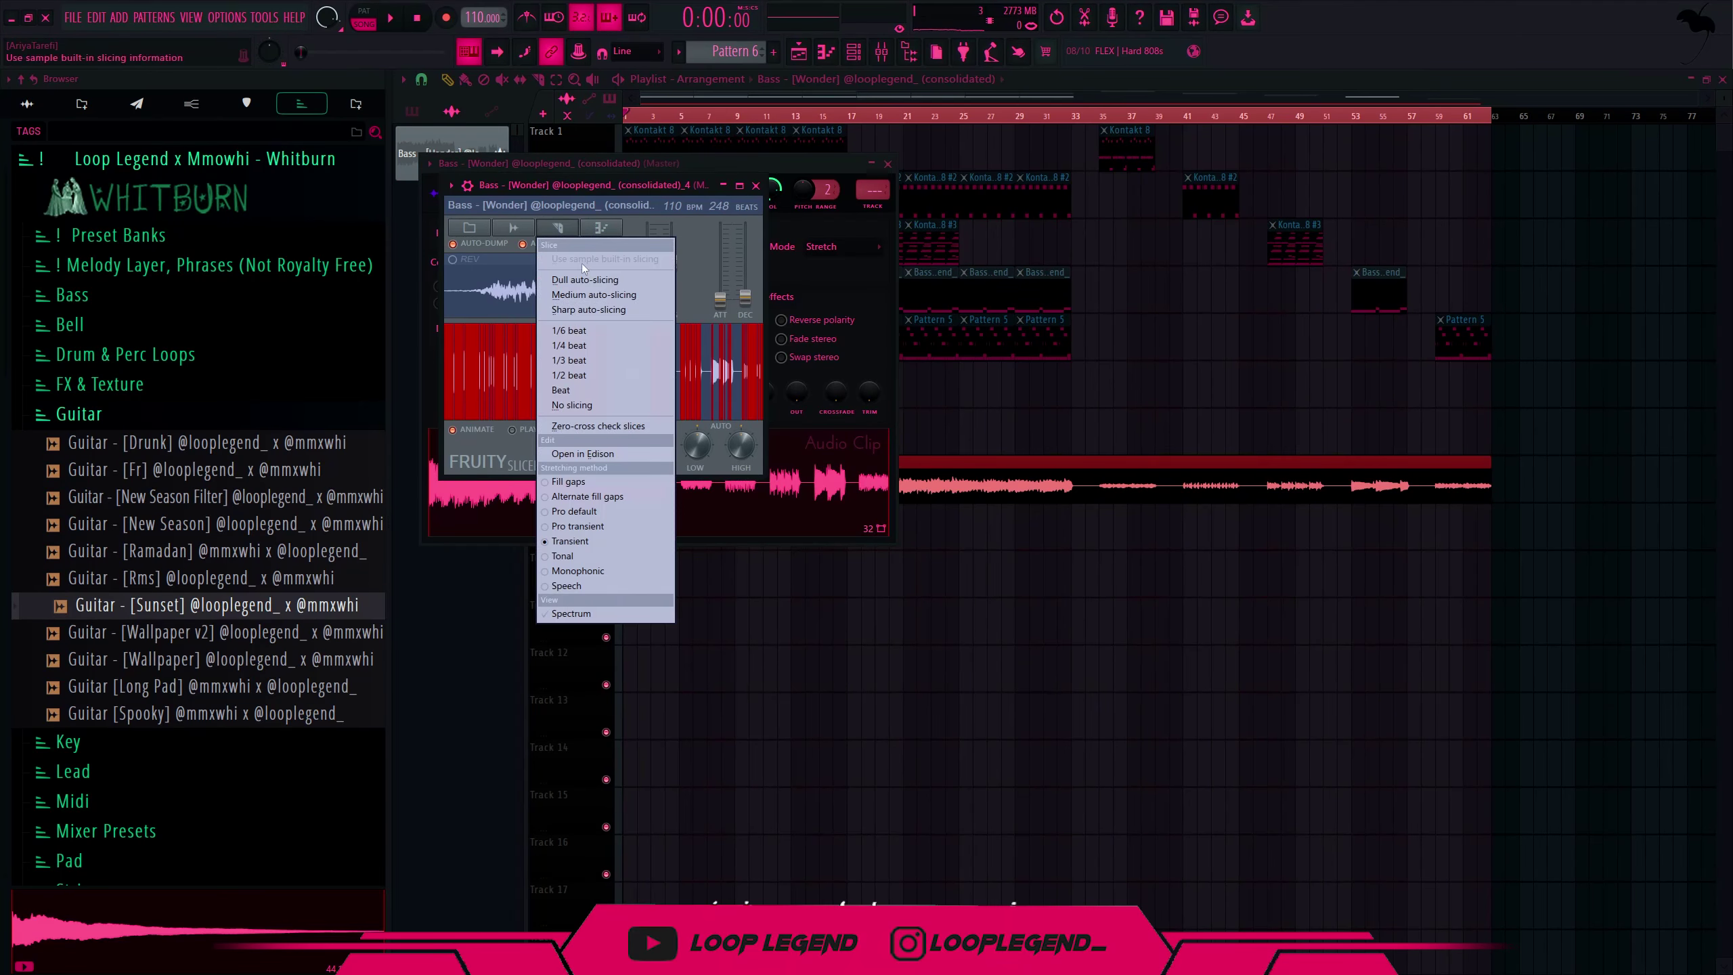
pyautogui.click(587, 394)
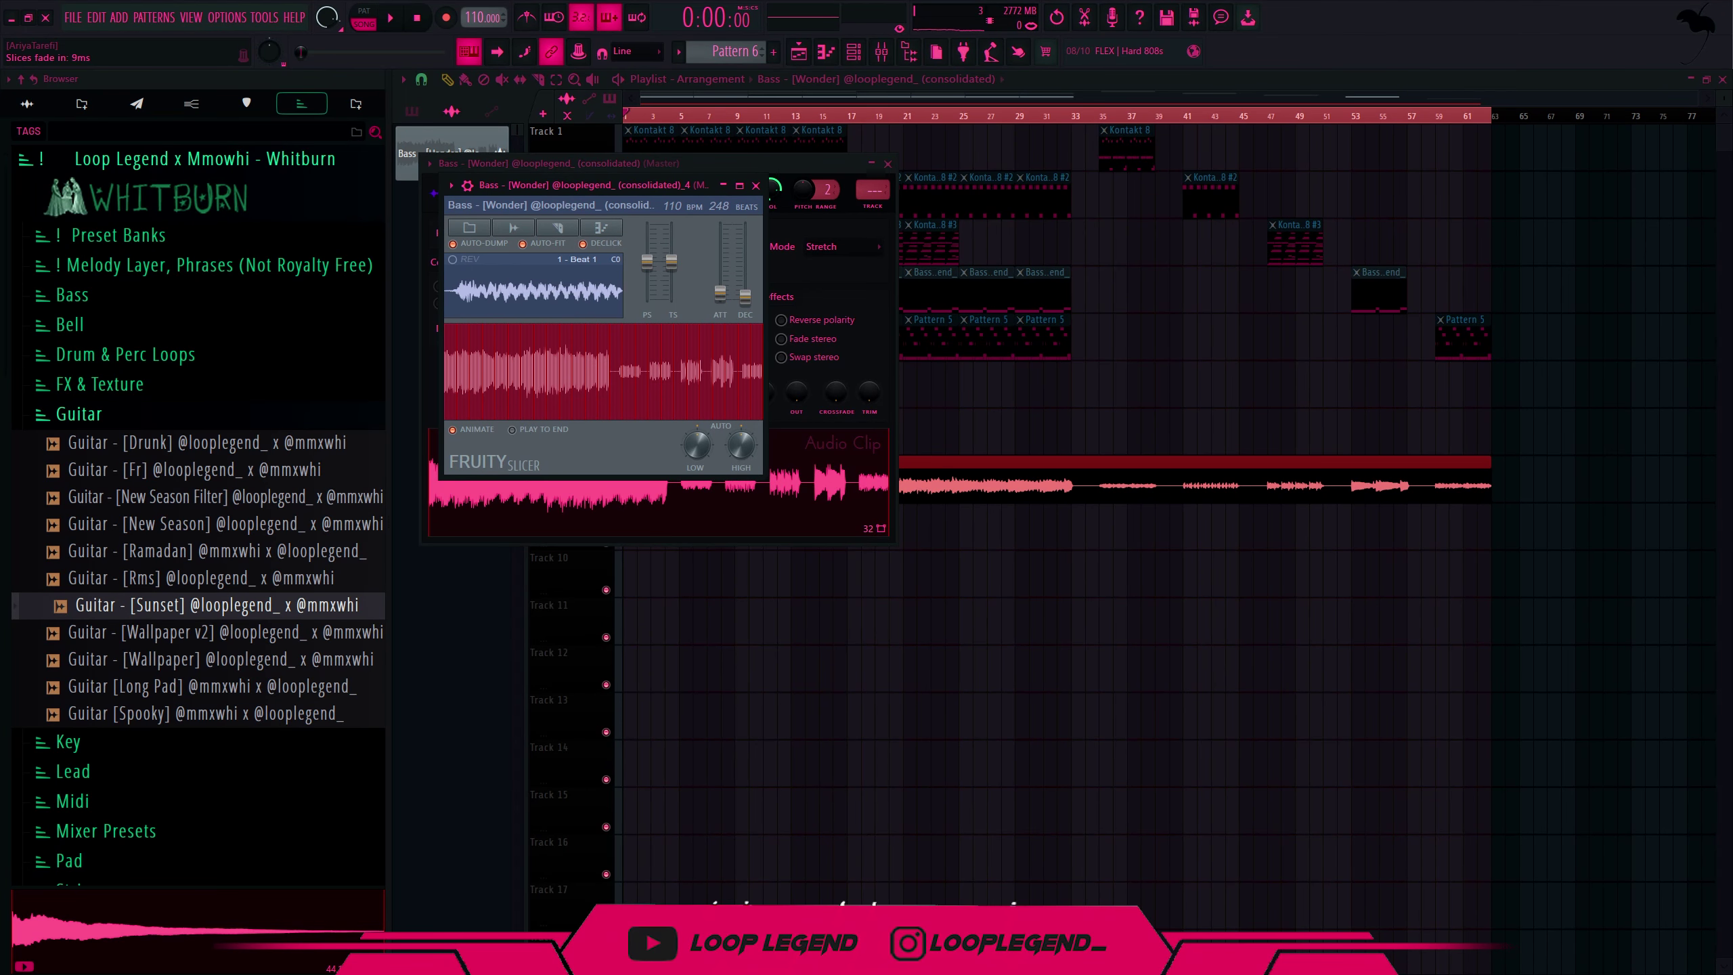
# - Place third-beat notes on slices Beat 25, Beat 27 and Beat 26 at the pattern's start and audition them
pyautogui.moveTo(486, 451); pyautogui.dragTo(481, 526)
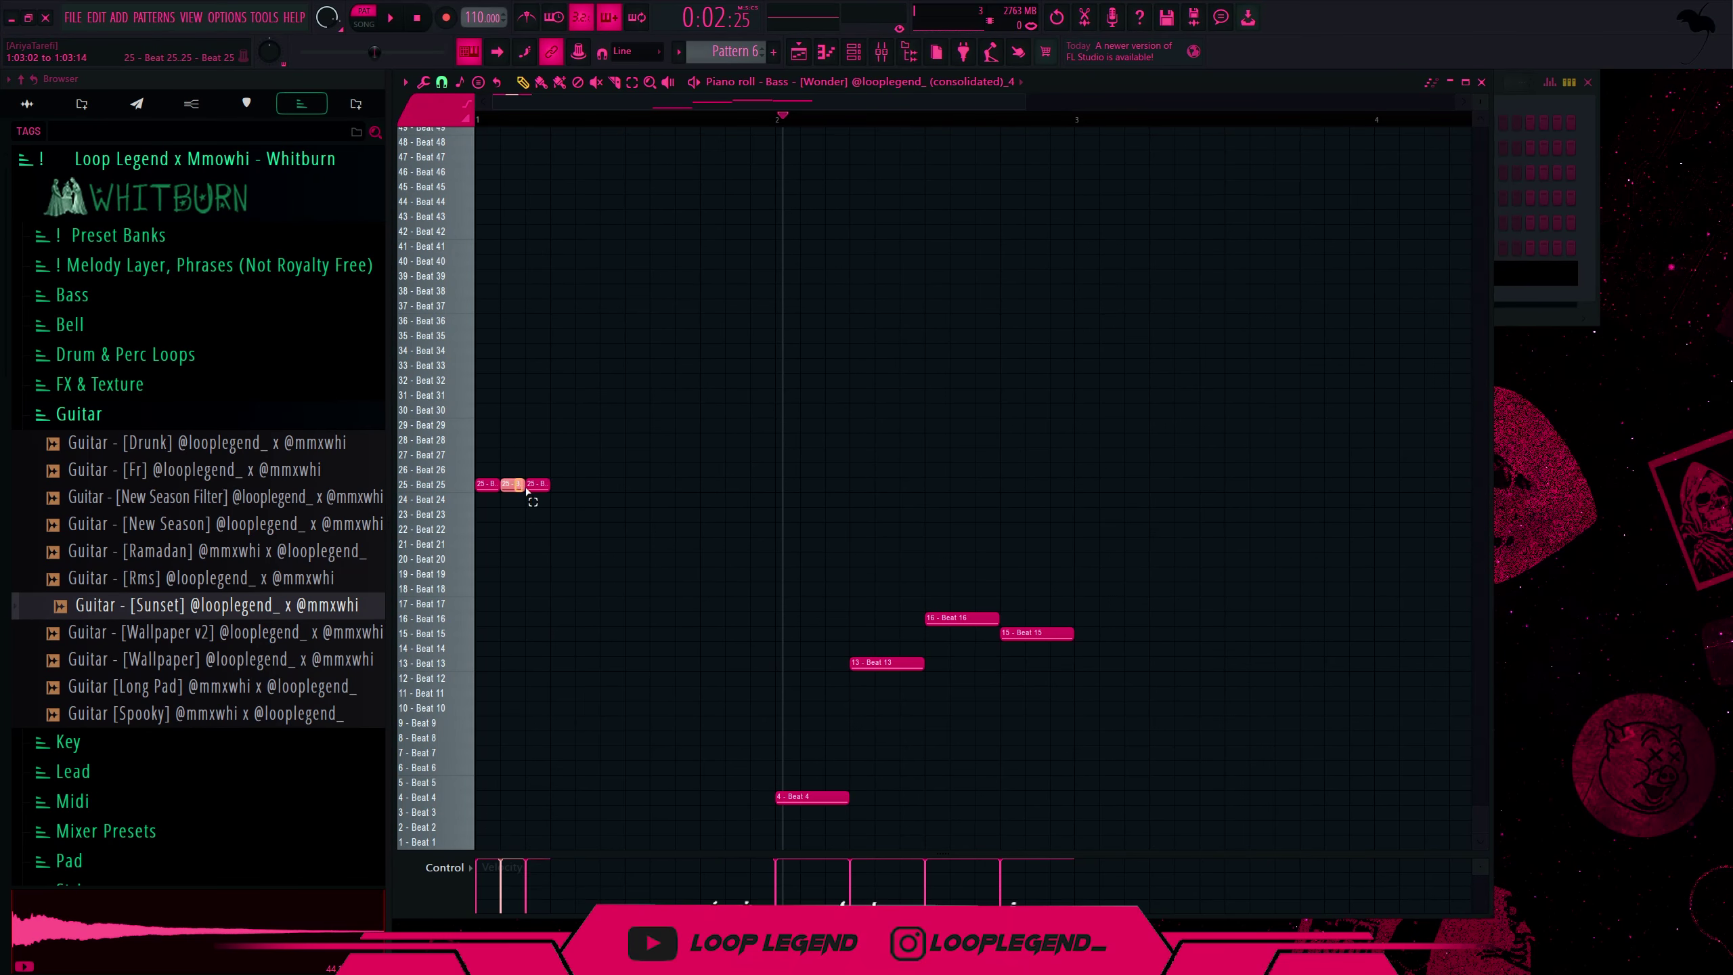
pyautogui.moveTo(543, 477); pyautogui.dragTo(539, 471)
pyautogui.press('space')
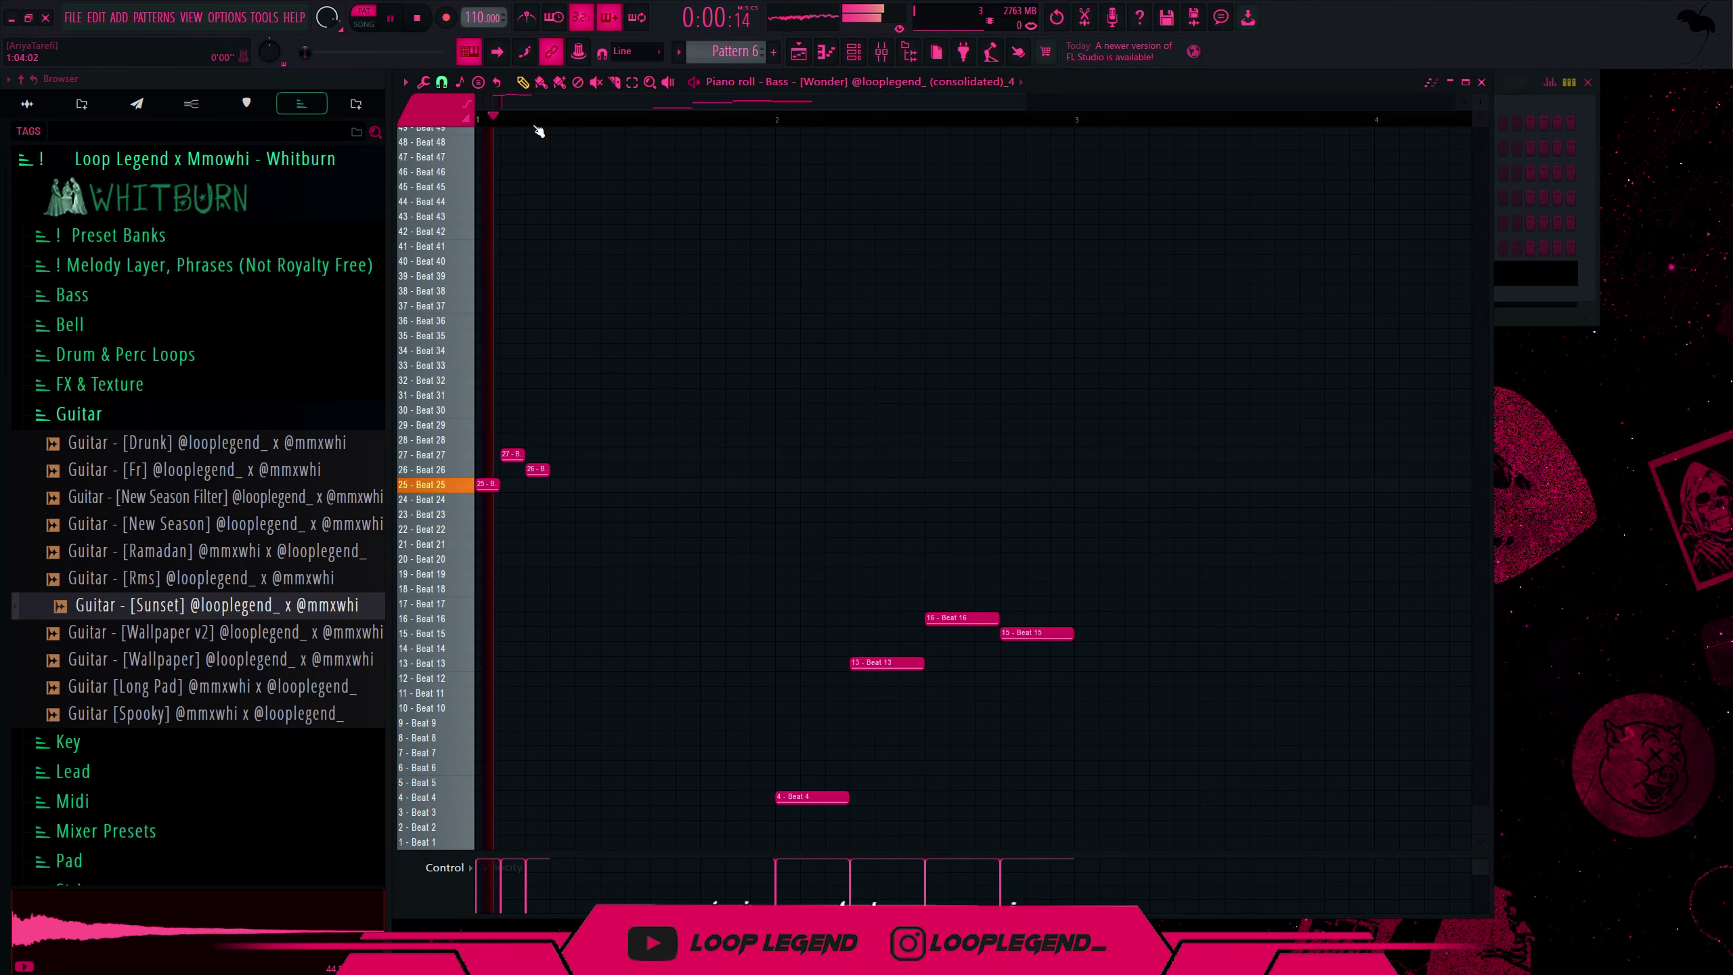
pyautogui.click(442, 82)
pyautogui.click(451, 156)
pyautogui.press('space')
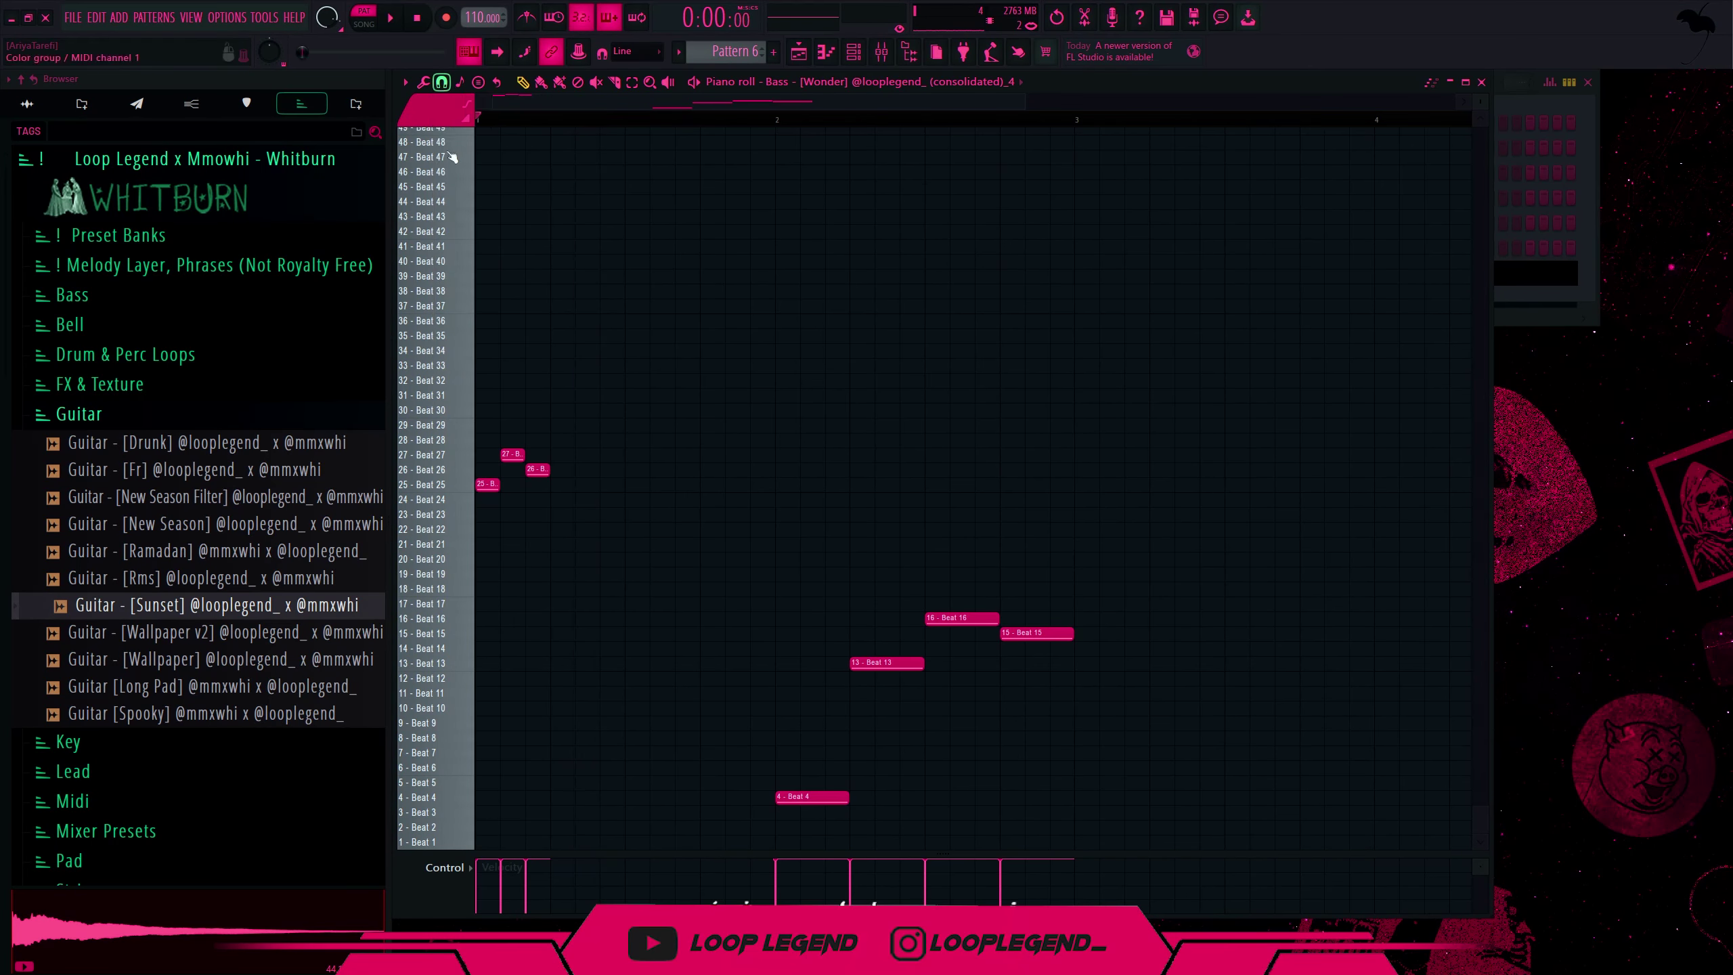
# - Add a Beat 23 slice after Beat 26 and stretch it to two thirds of a beat
pyautogui.scroll(4, 427, 417)
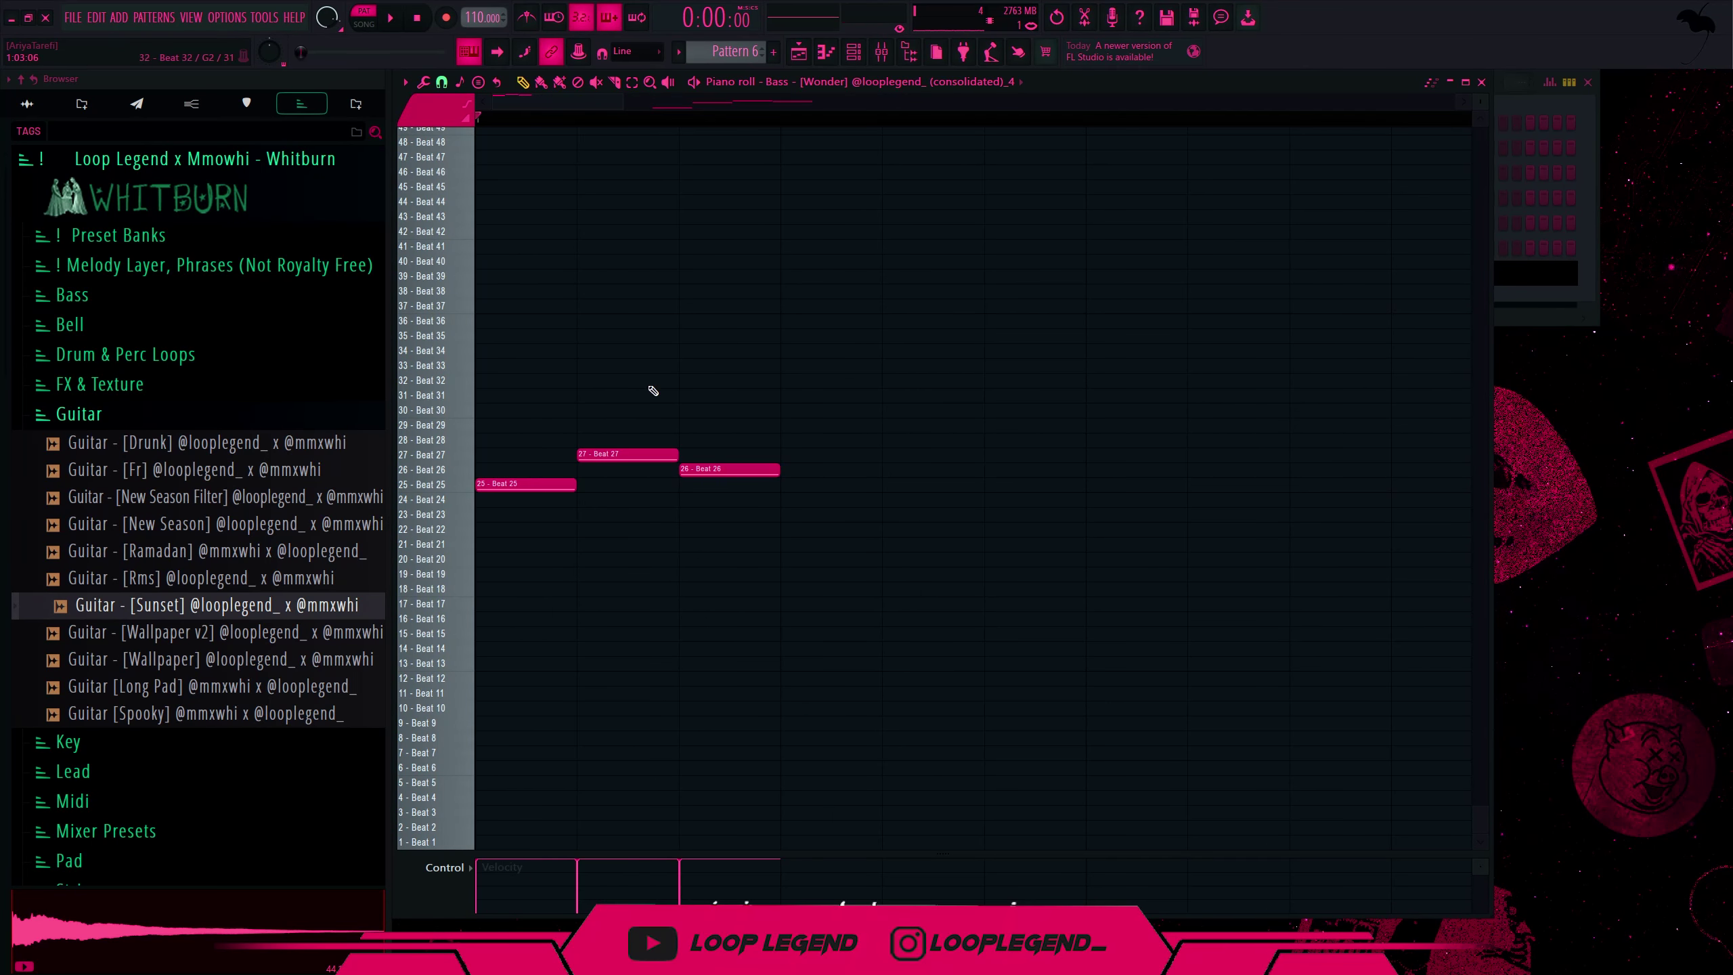
pyautogui.moveTo(791, 511); pyautogui.dragTo(809, 526)
pyautogui.press('space')
pyautogui.click(931, 531)
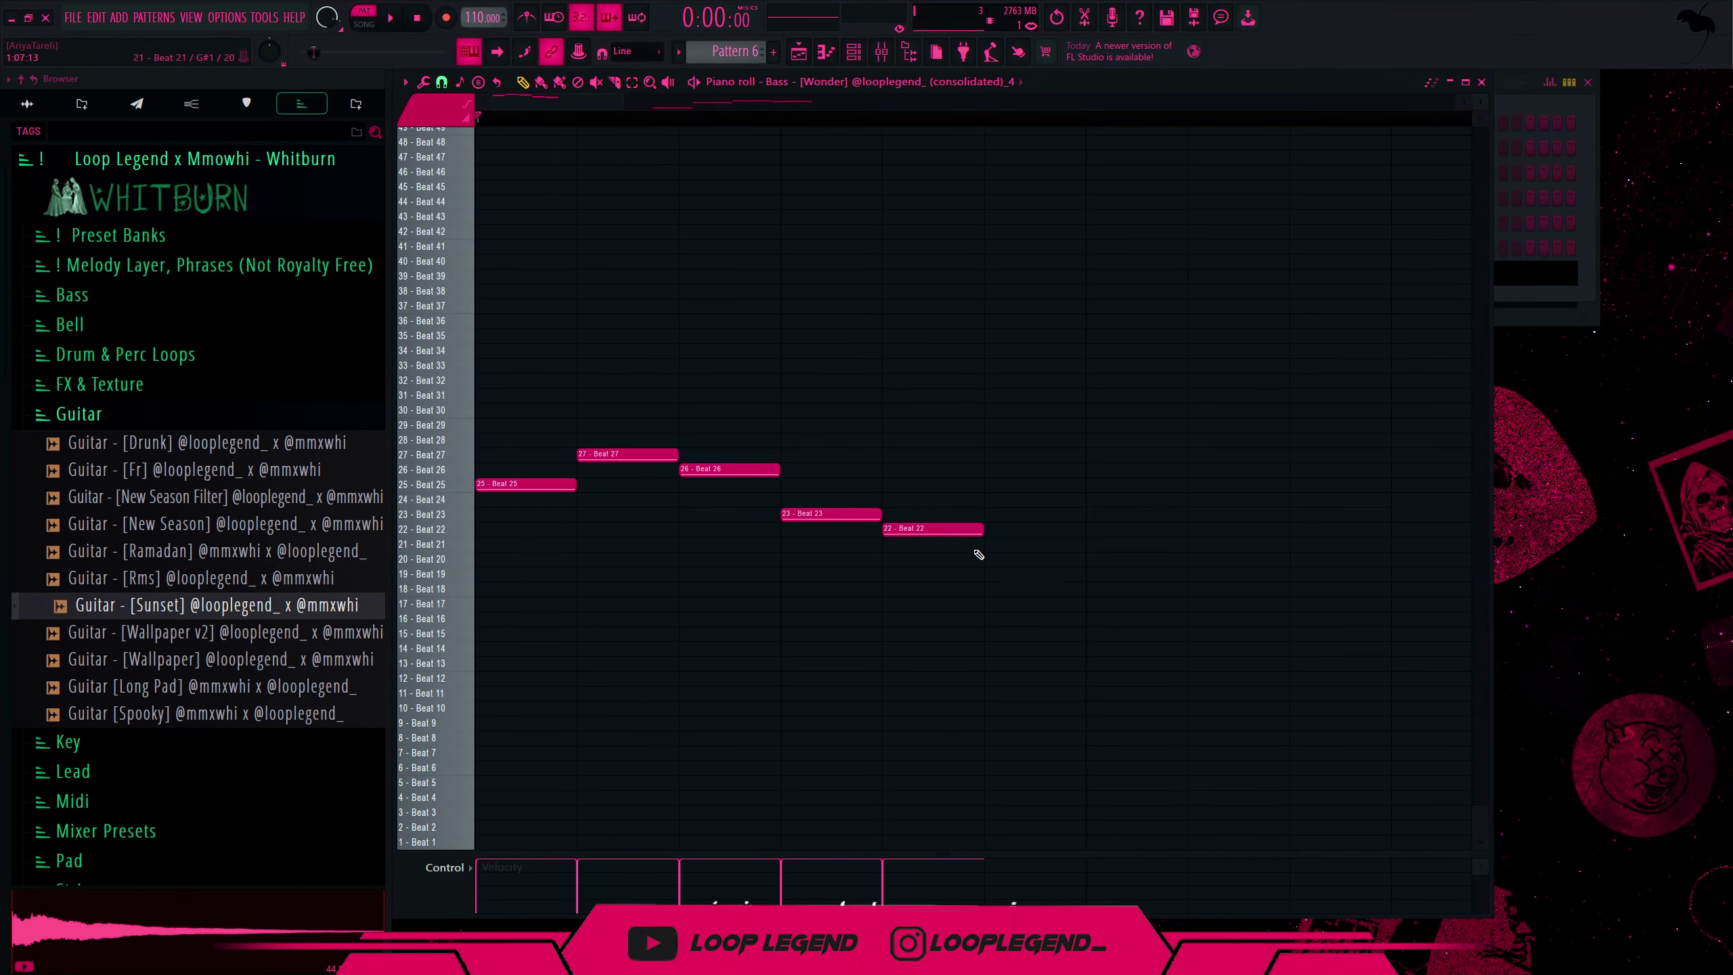
pyautogui.press('space')
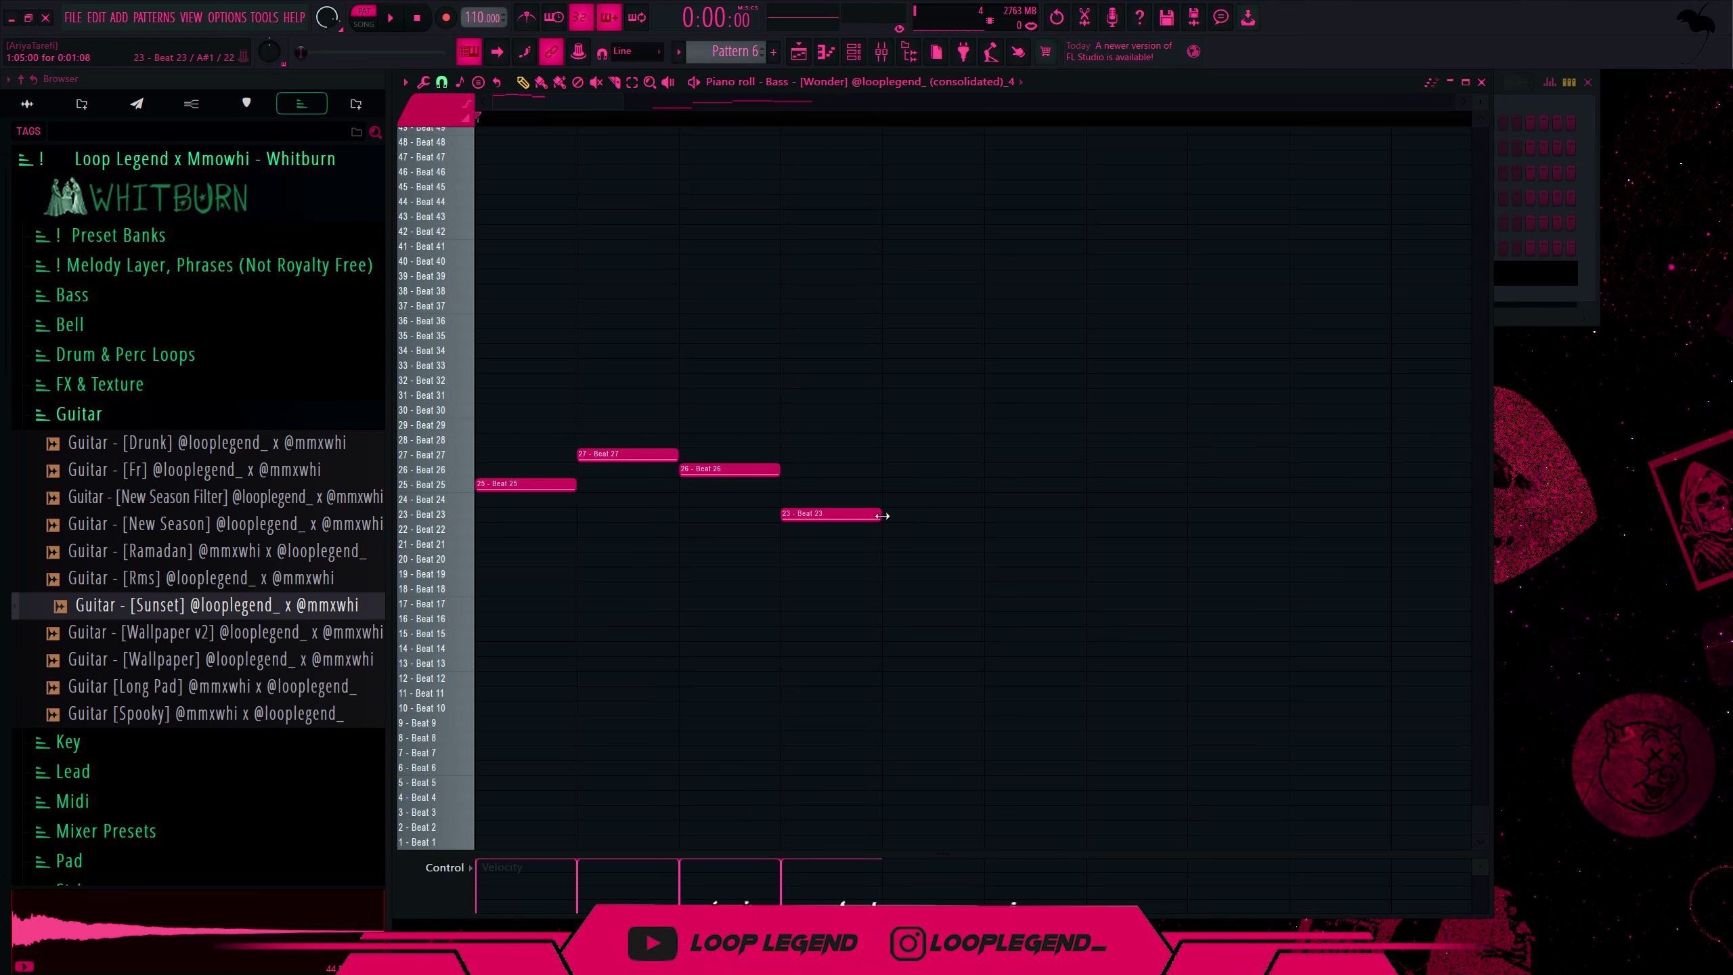
pyautogui.moveTo(882, 515); pyautogui.dragTo(983, 515)
pyautogui.press('space')
# - Follow Beat 23 with a third-beat Beat 21 slice and audition the phrase
pyautogui.click(1010, 532)
pyautogui.rightClick(1011, 533)
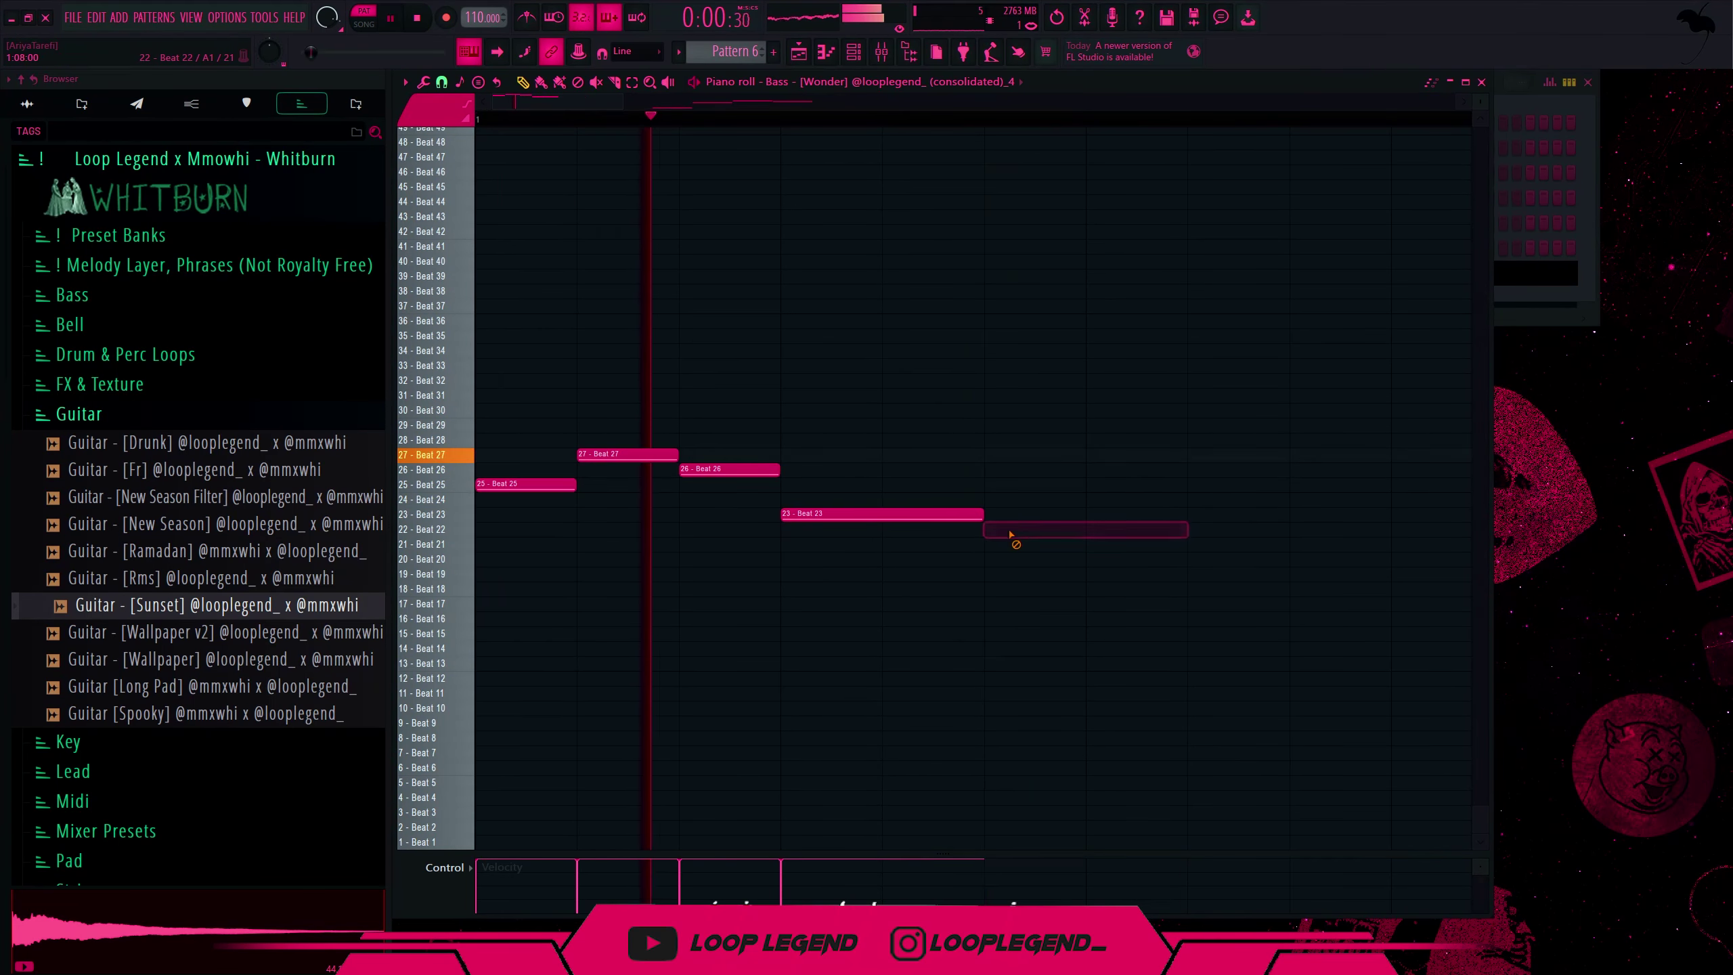
pyautogui.click(988, 547)
pyautogui.keyDown('shift'); pyautogui.rightClick(1073, 552); pyautogui.keyUp('shift')
pyautogui.rightClick(1098, 547)
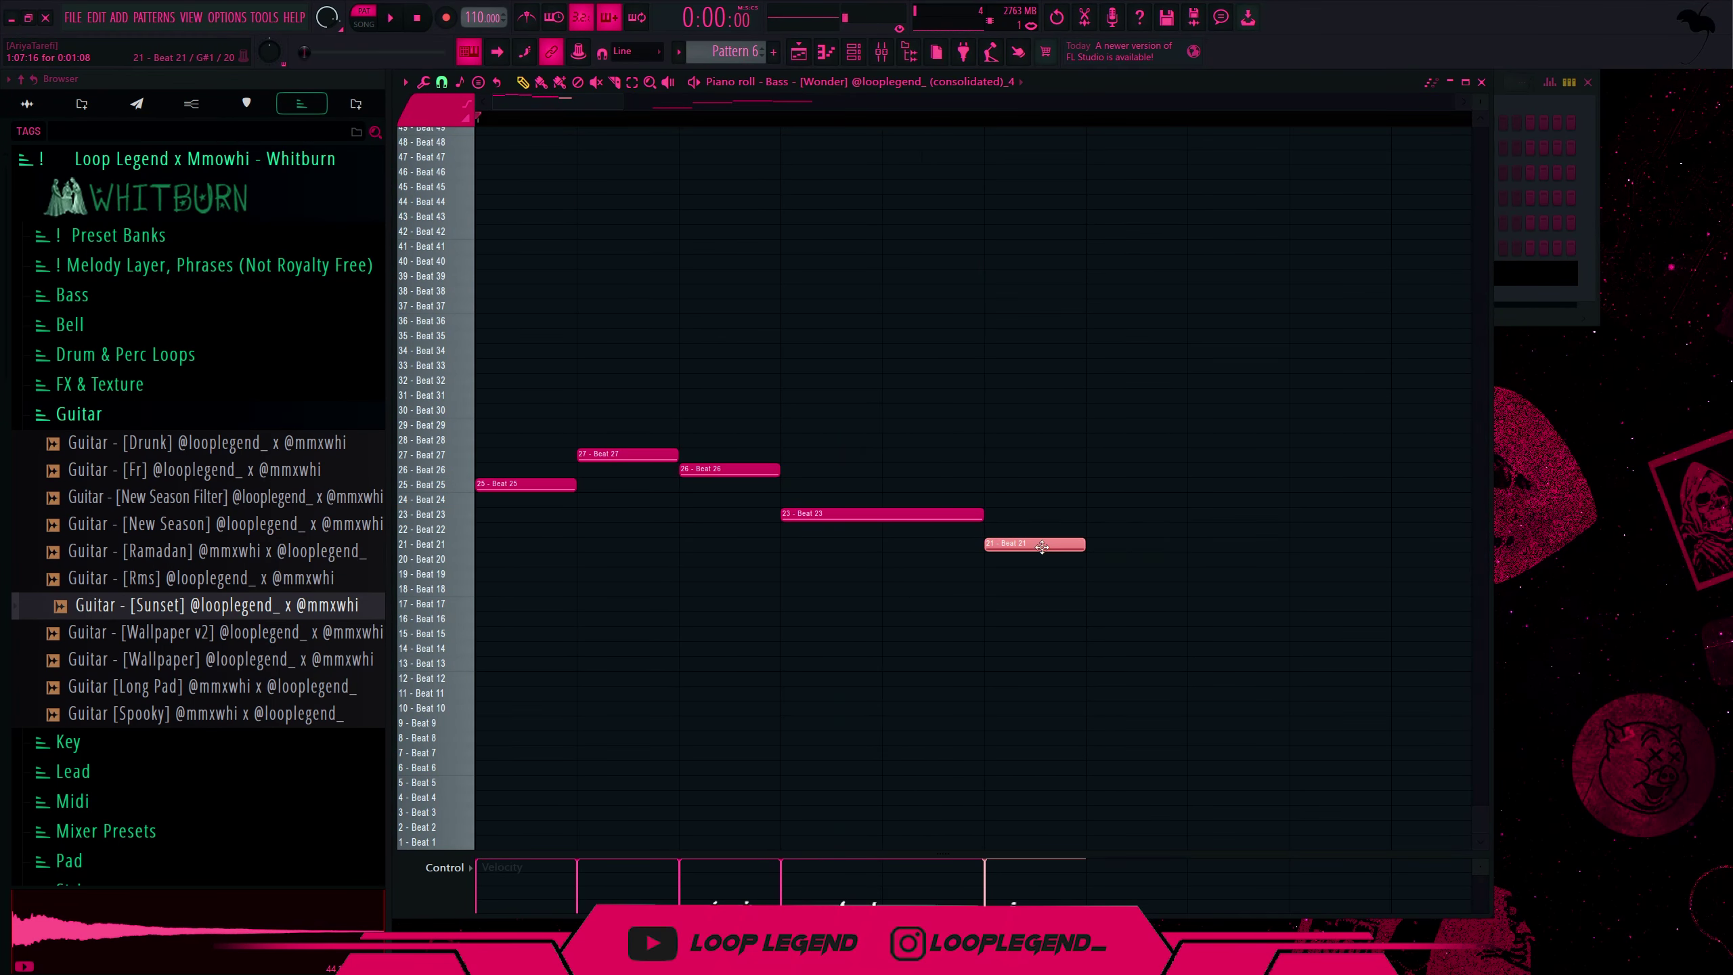
pyautogui.scroll(-2, 1089, 556)
pyautogui.press('space')
pyautogui.scroll(-1, 832, 620)
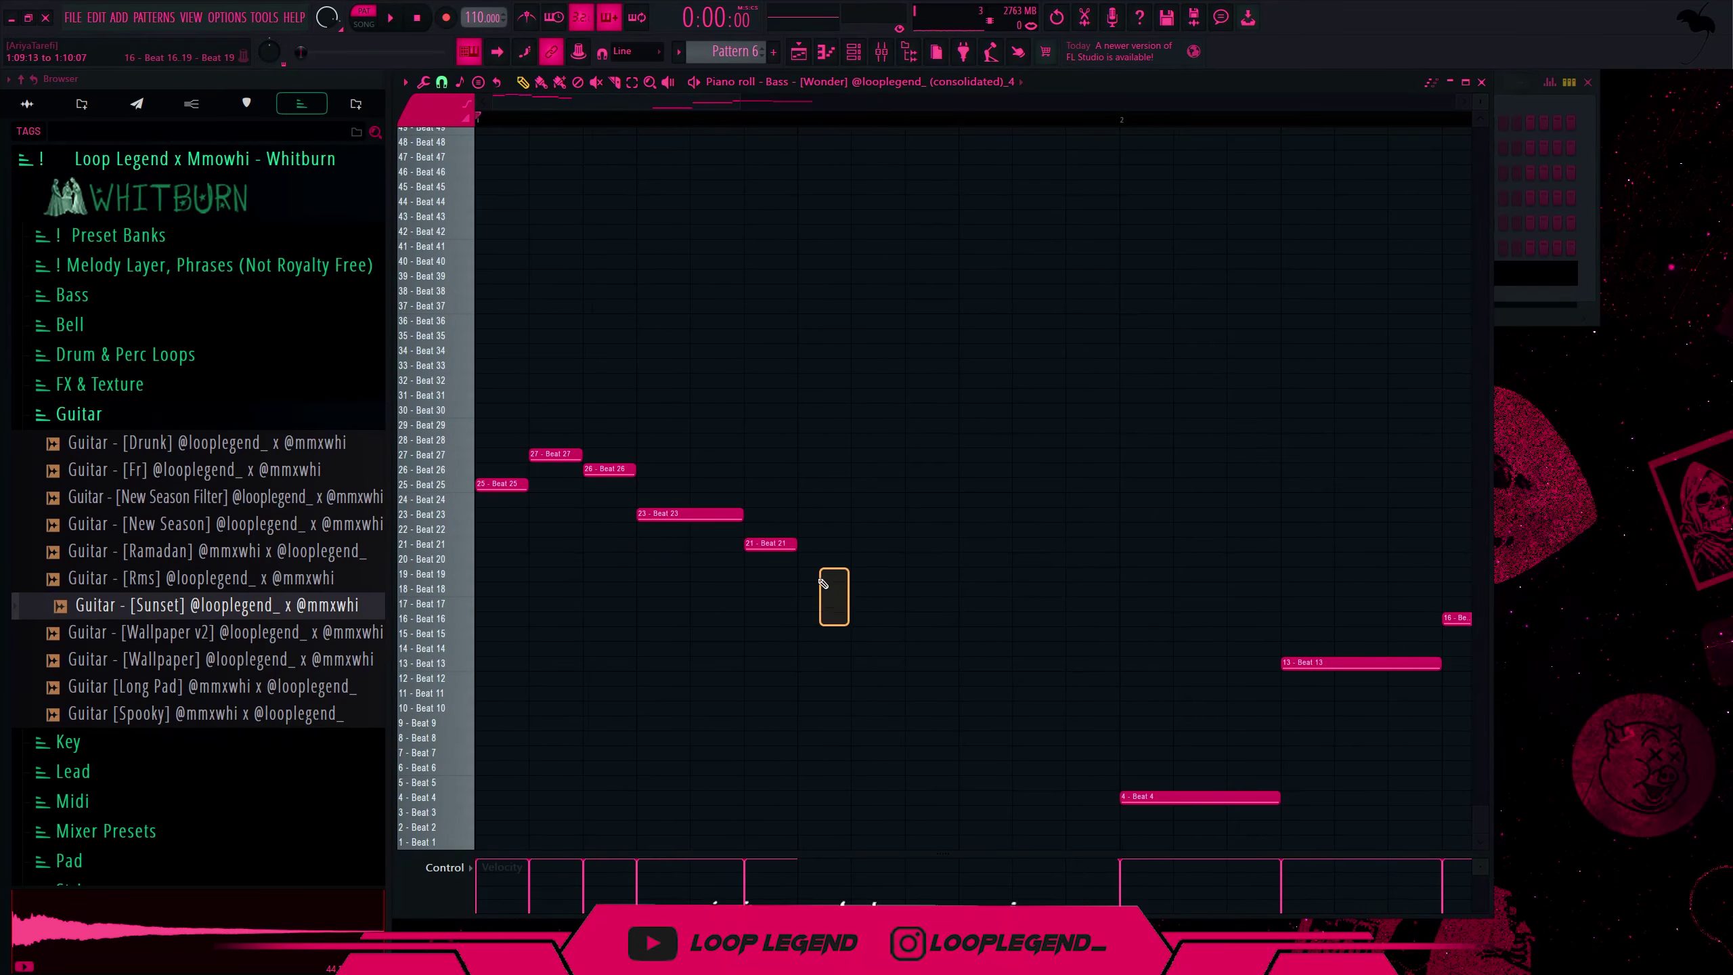
# - Duplicate the five-note slice phrase seven slices lower and select the whole first bar
pyautogui.keyDown('ctrl'); pyautogui.moveTo(800, 566); pyautogui.dragTo(186, 368); pyautogui.keyUp('ctrl')
pyautogui.hotkey('ctrl', 'b')
pyautogui.press('space')
pyautogui.moveTo(825, 487); pyautogui.dragTo(822, 604)
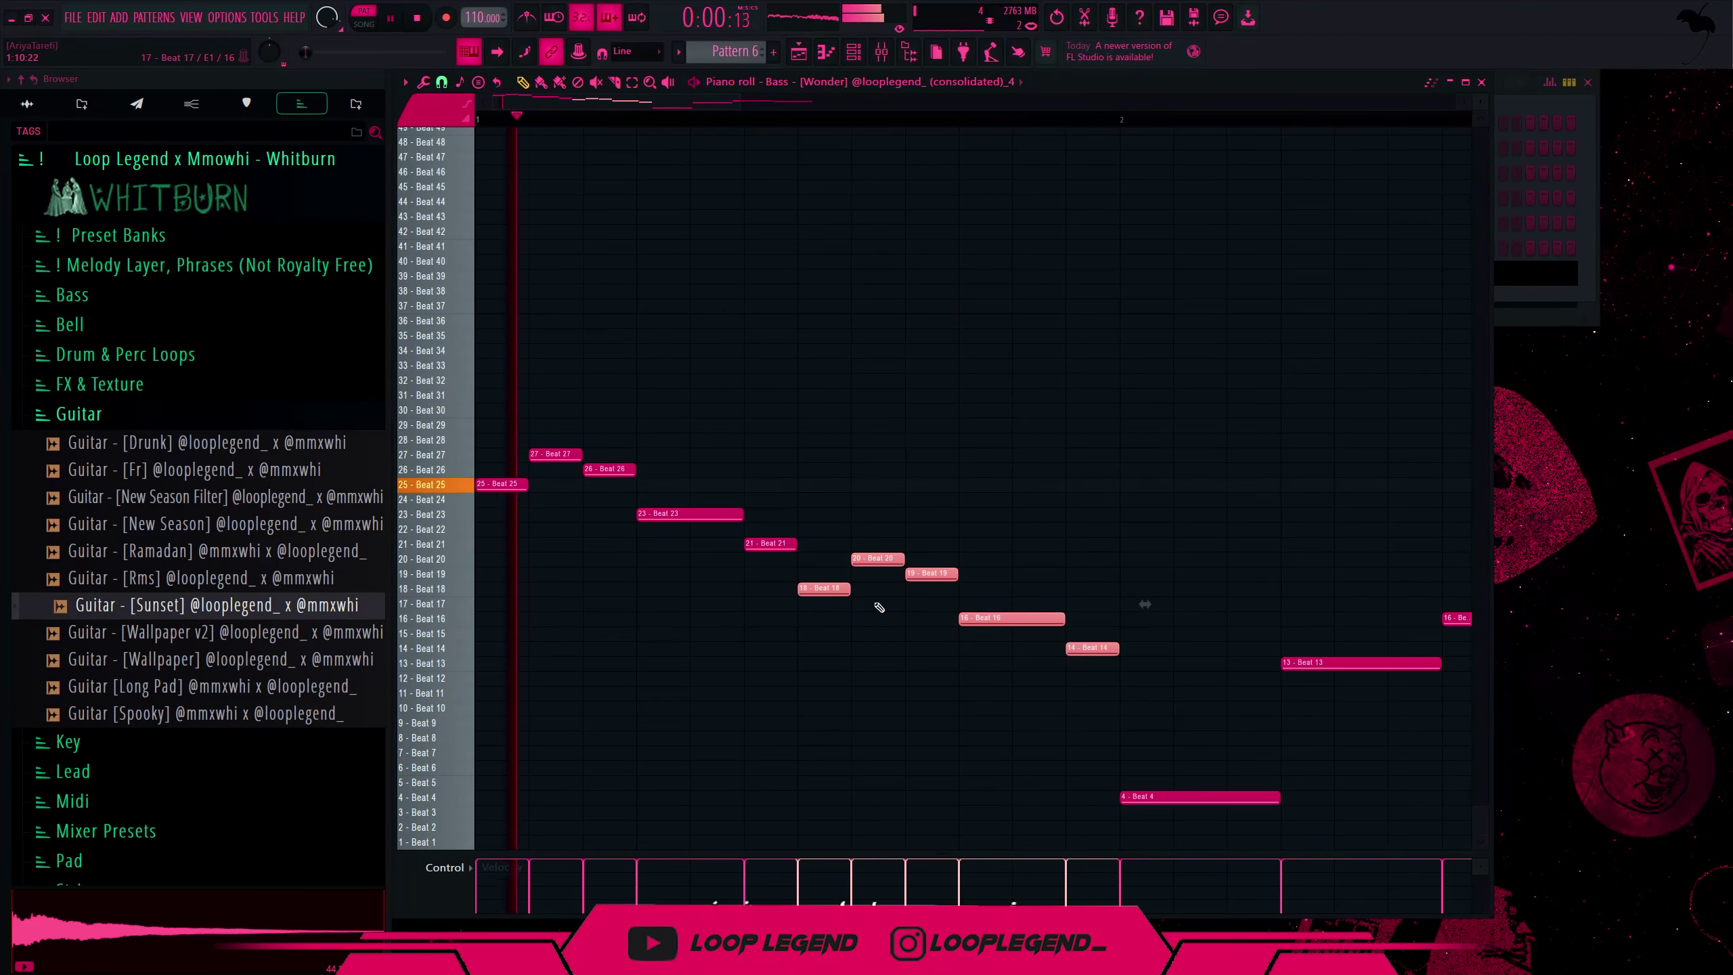
pyautogui.scroll(-1, 879, 686)
pyautogui.keyDown('ctrl'); pyautogui.moveTo(932, 124); pyautogui.dragTo(58, 517); pyautogui.keyUp('ctrl')
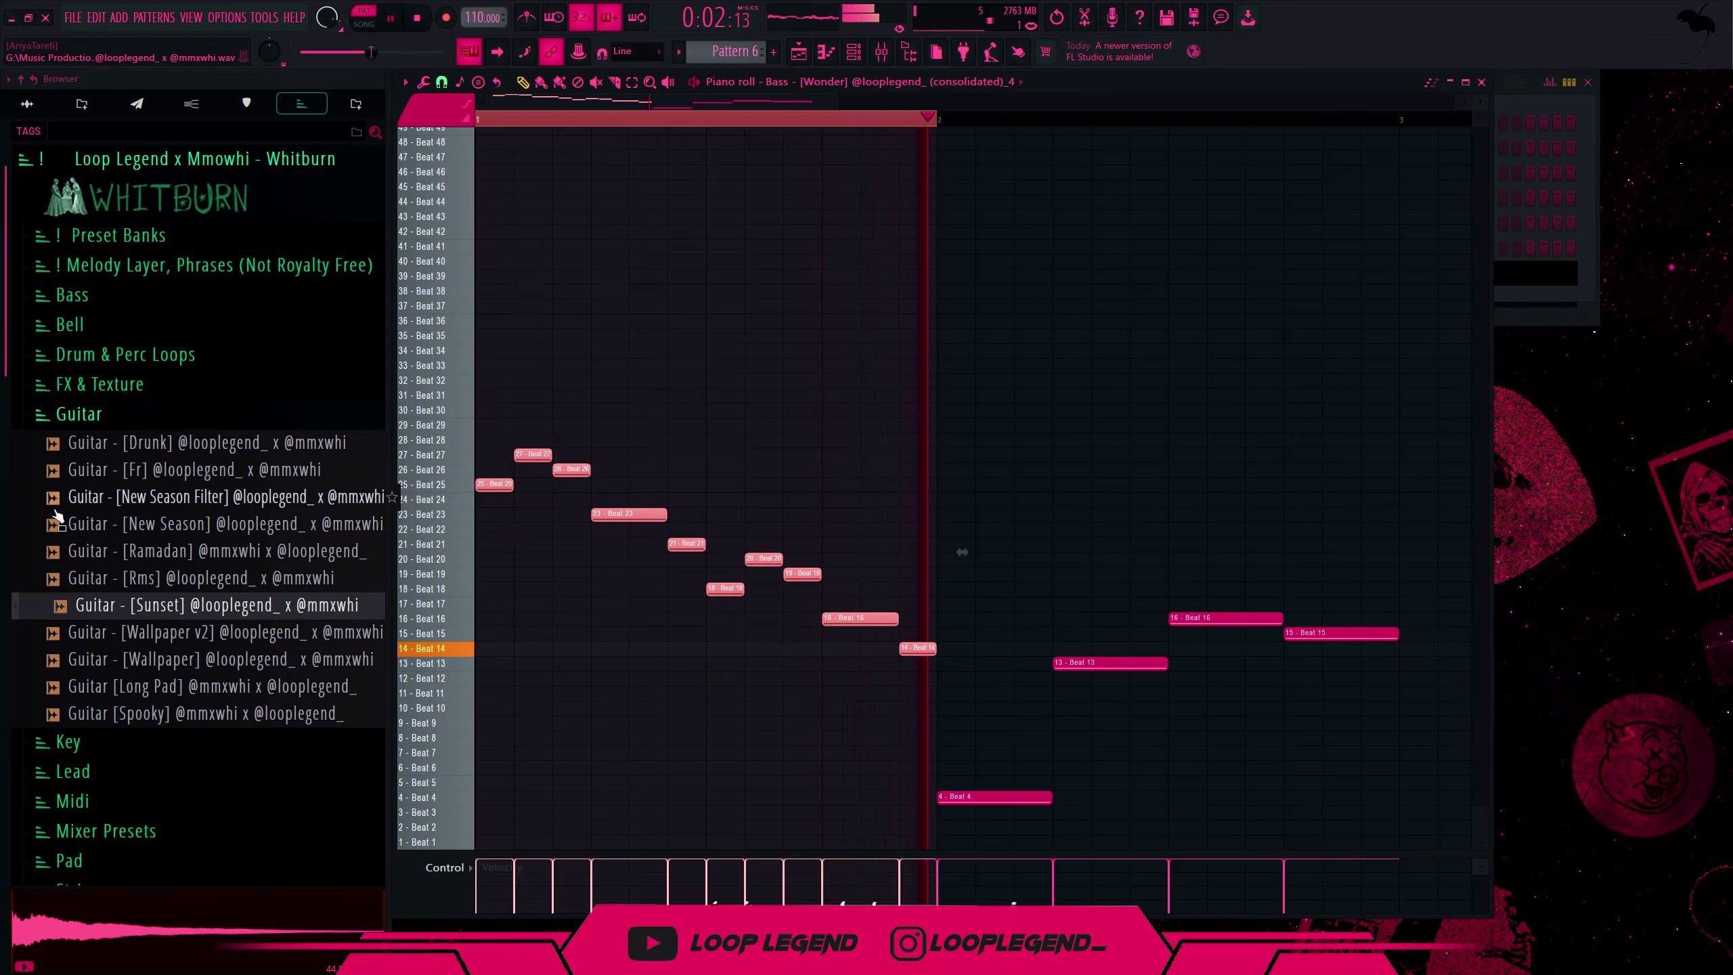
# - Open the Fruity Slicer channel's settings and raise the slices' decay while the loop plays
pyautogui.click(855, 52)
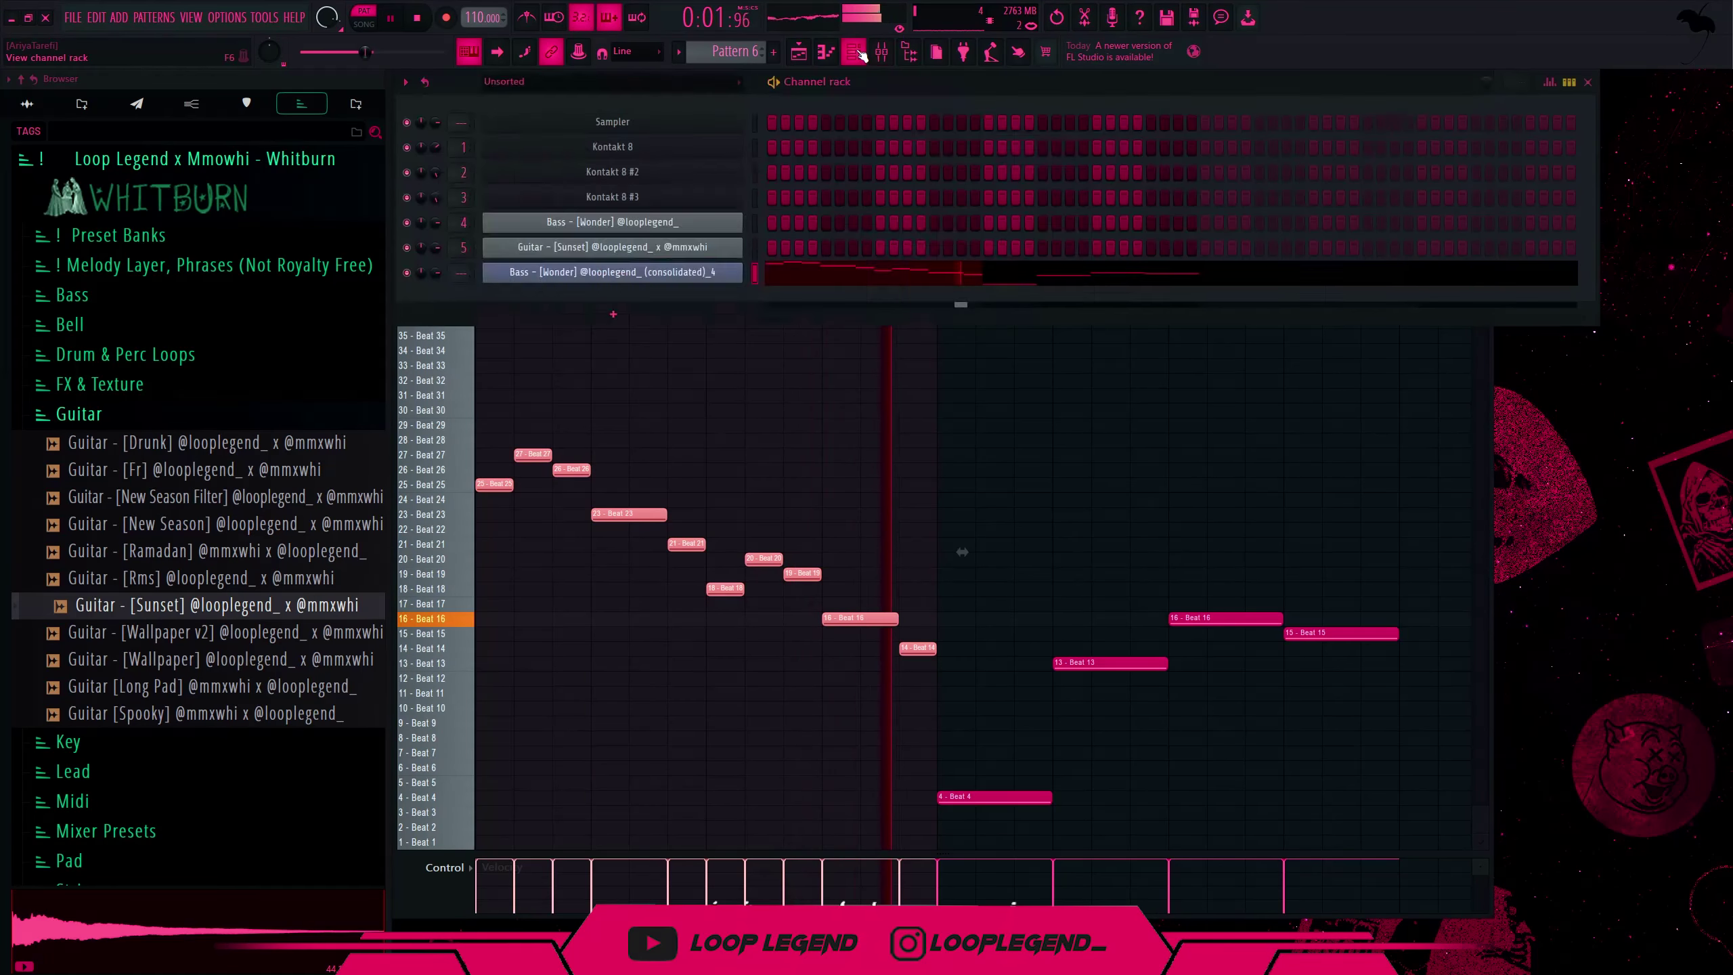
pyautogui.click(560, 272)
pyautogui.click(560, 273)
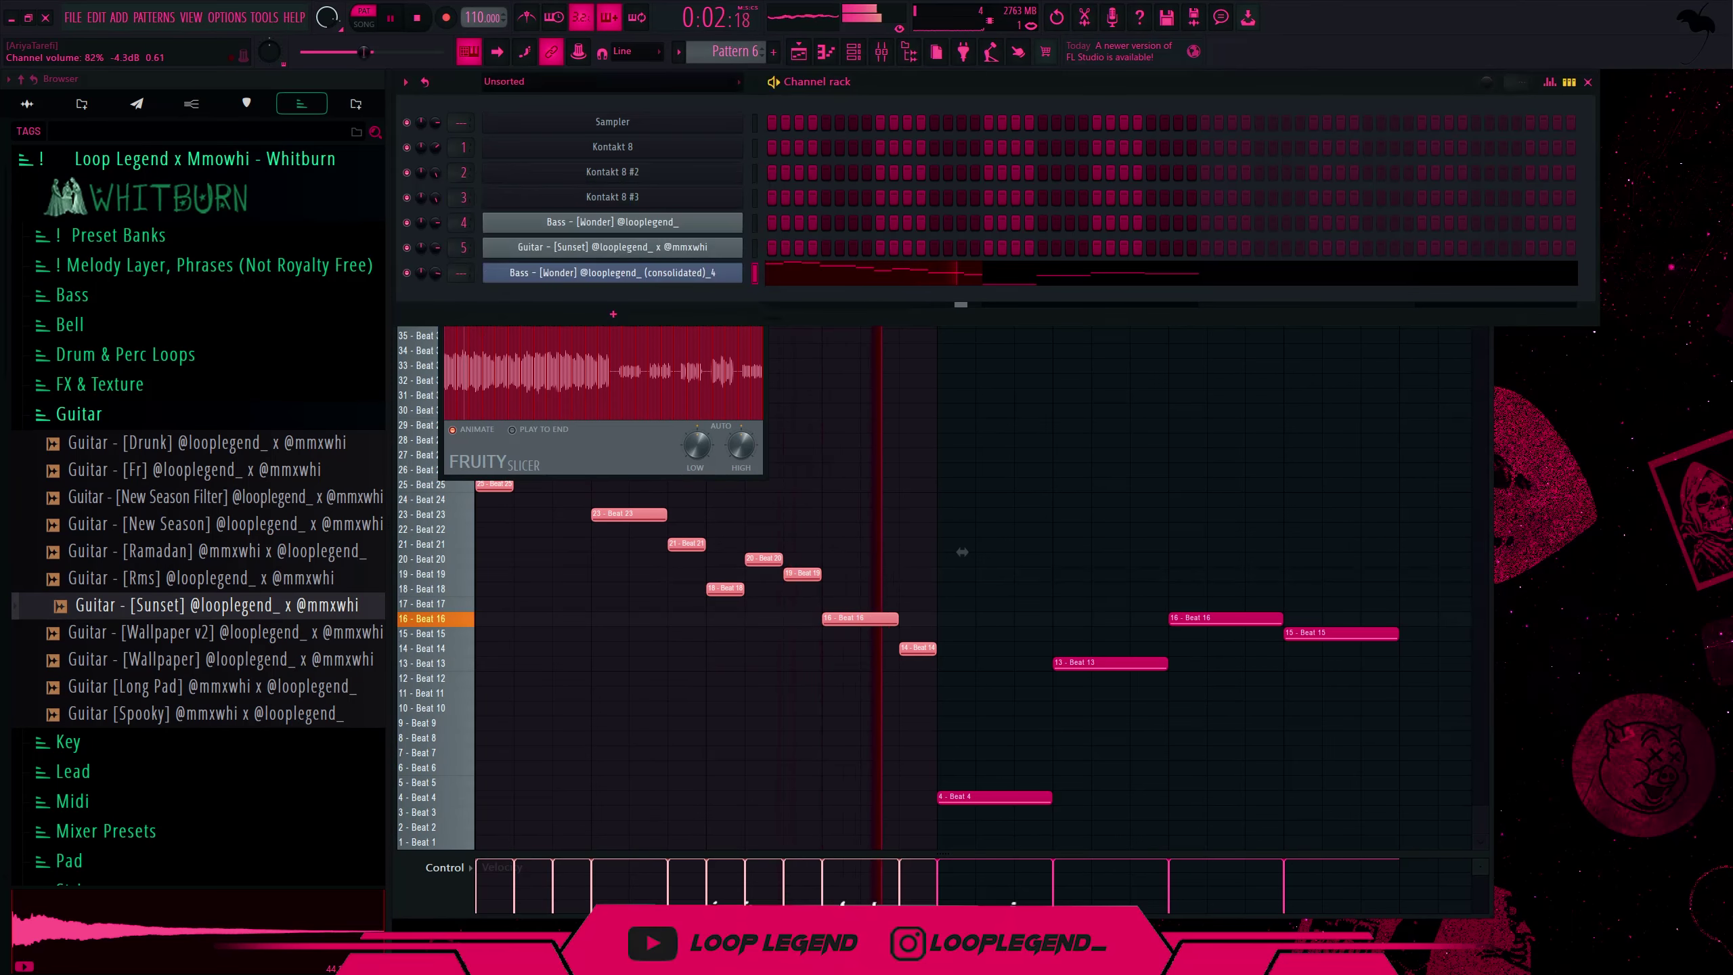
pyautogui.click(663, 449)
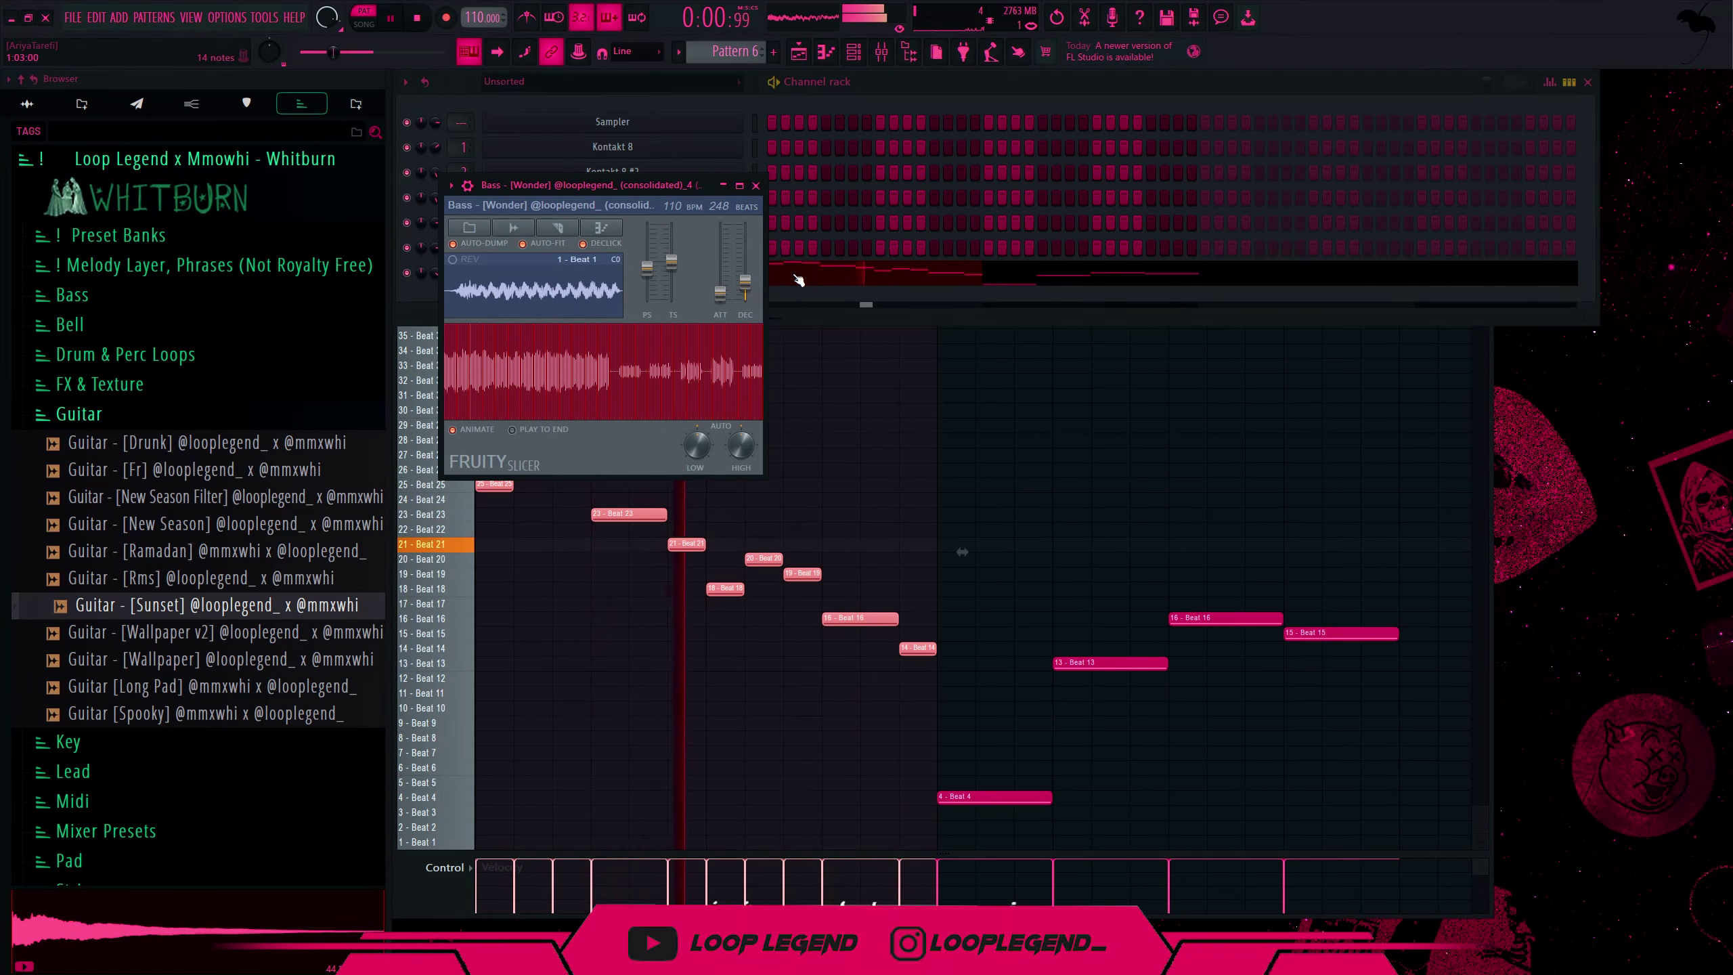
pyautogui.press('Escape')
# - Delete the stray Beat 6 note at the start of bar 3 and duplicate the two-bar slice phrase
pyautogui.click(800, 281)
pyautogui.press('space')
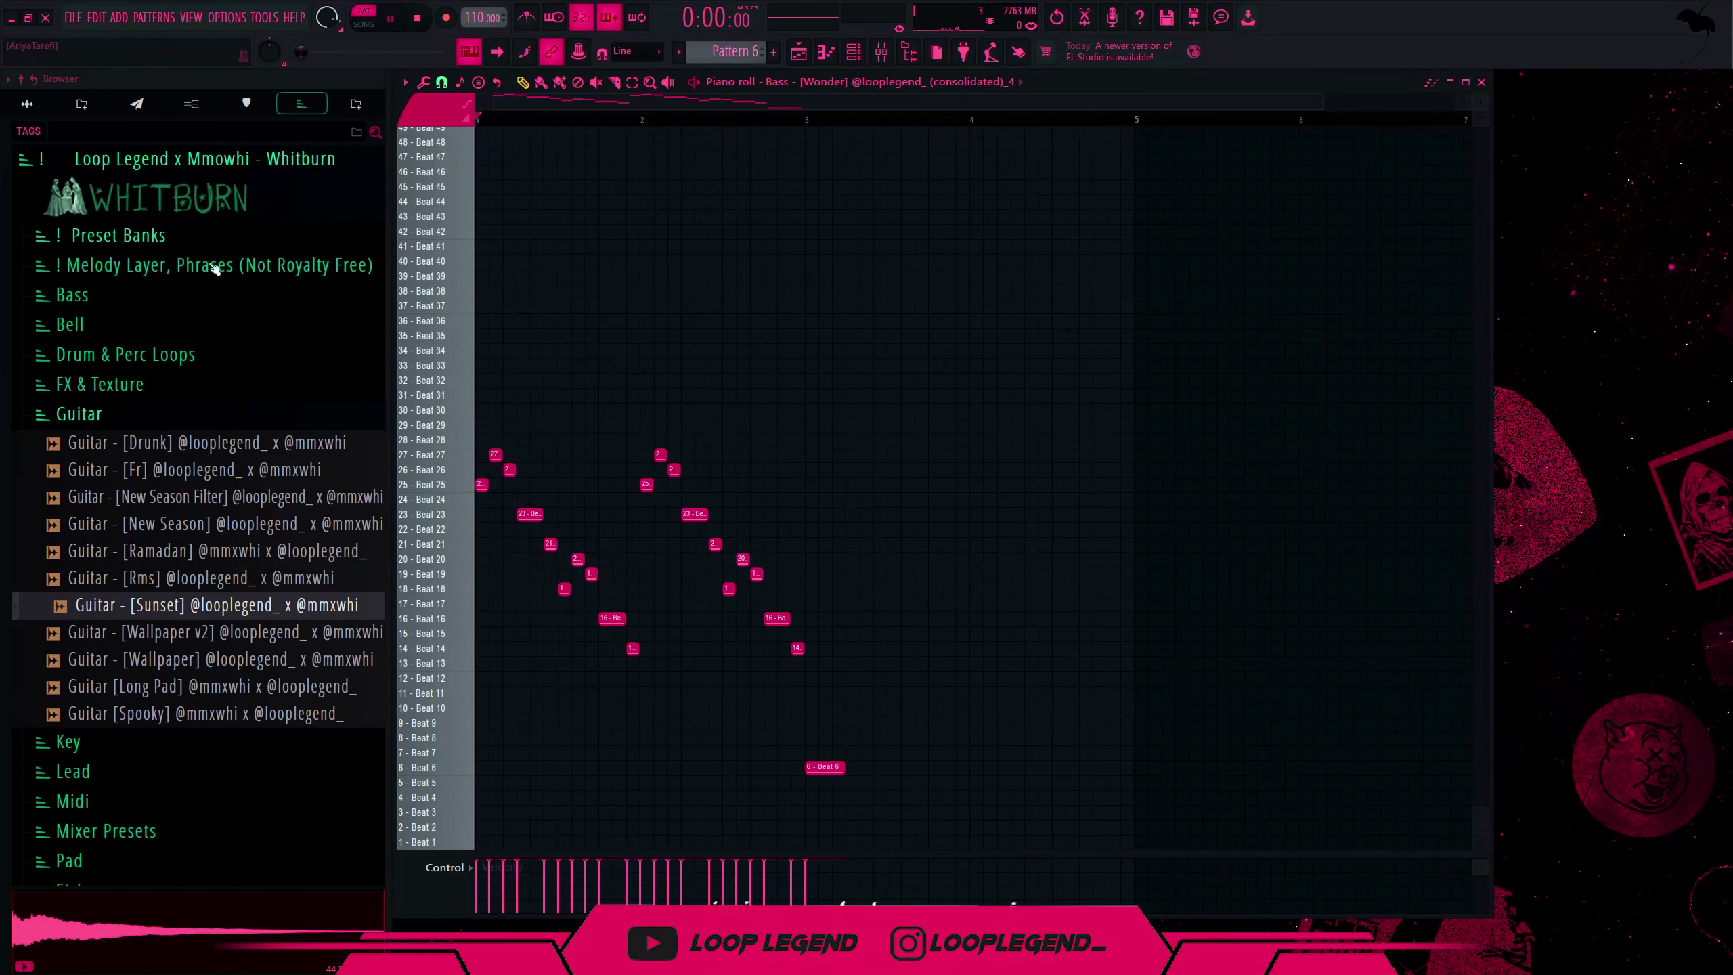
pyautogui.press('space')
pyautogui.rightClick(824, 766)
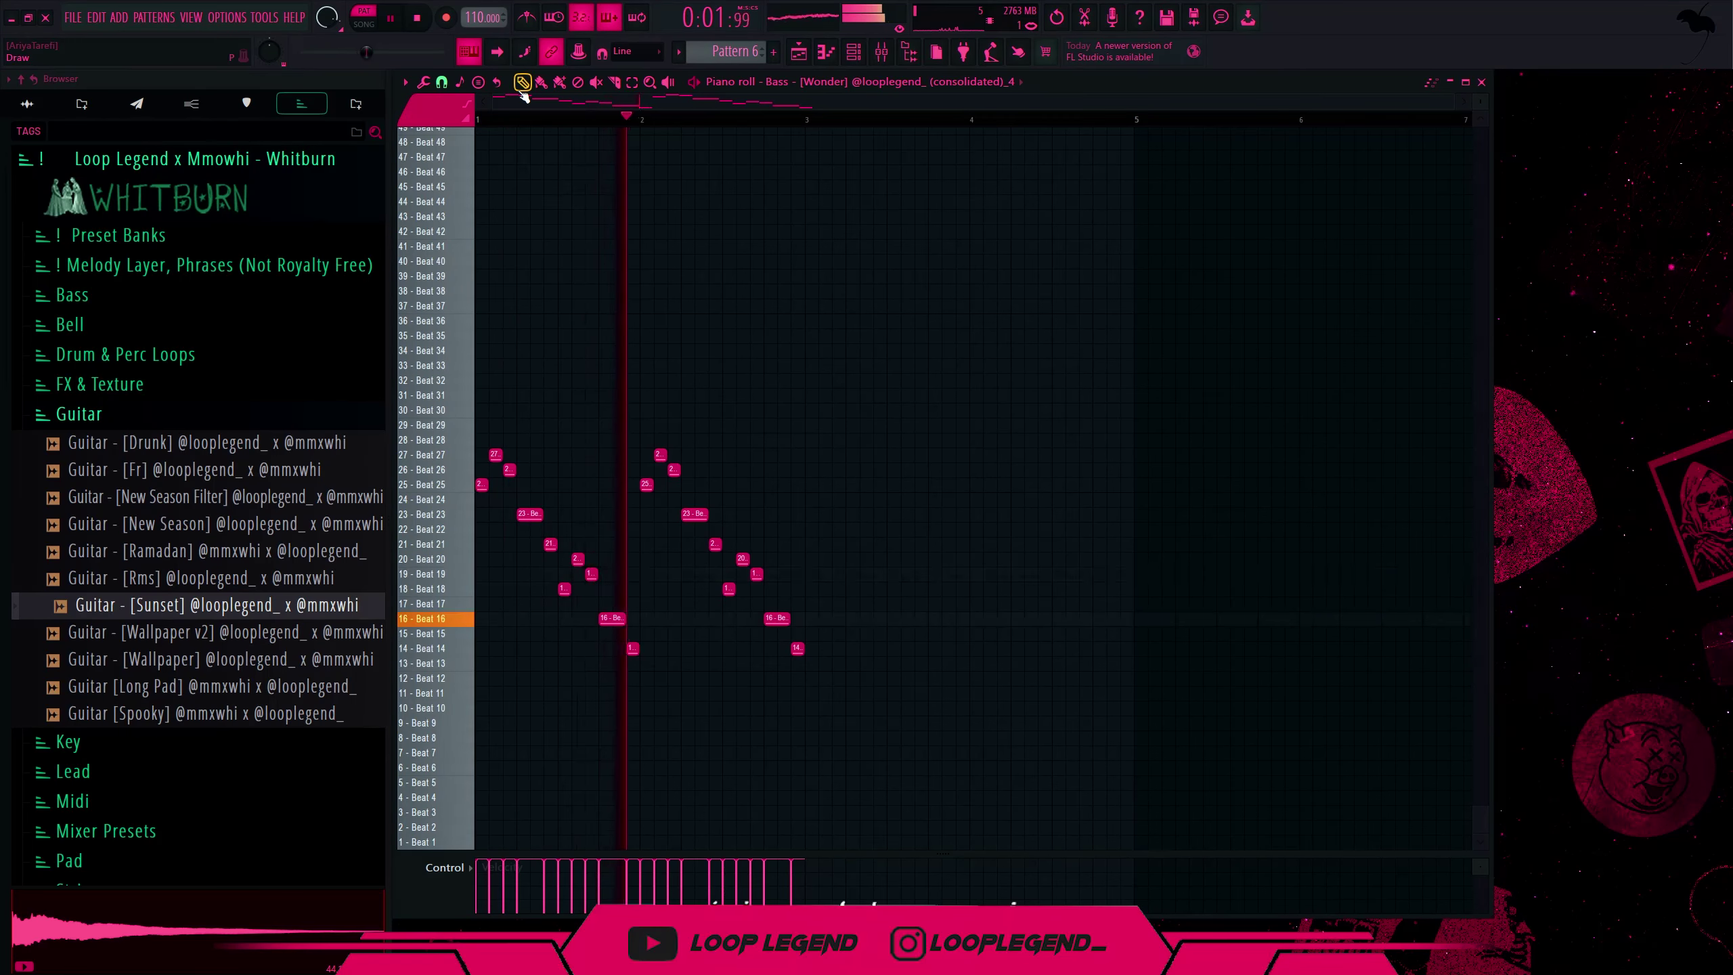
pyautogui.hotkey('ctrl', 'b')
pyautogui.scroll(-2, 1000, 552)
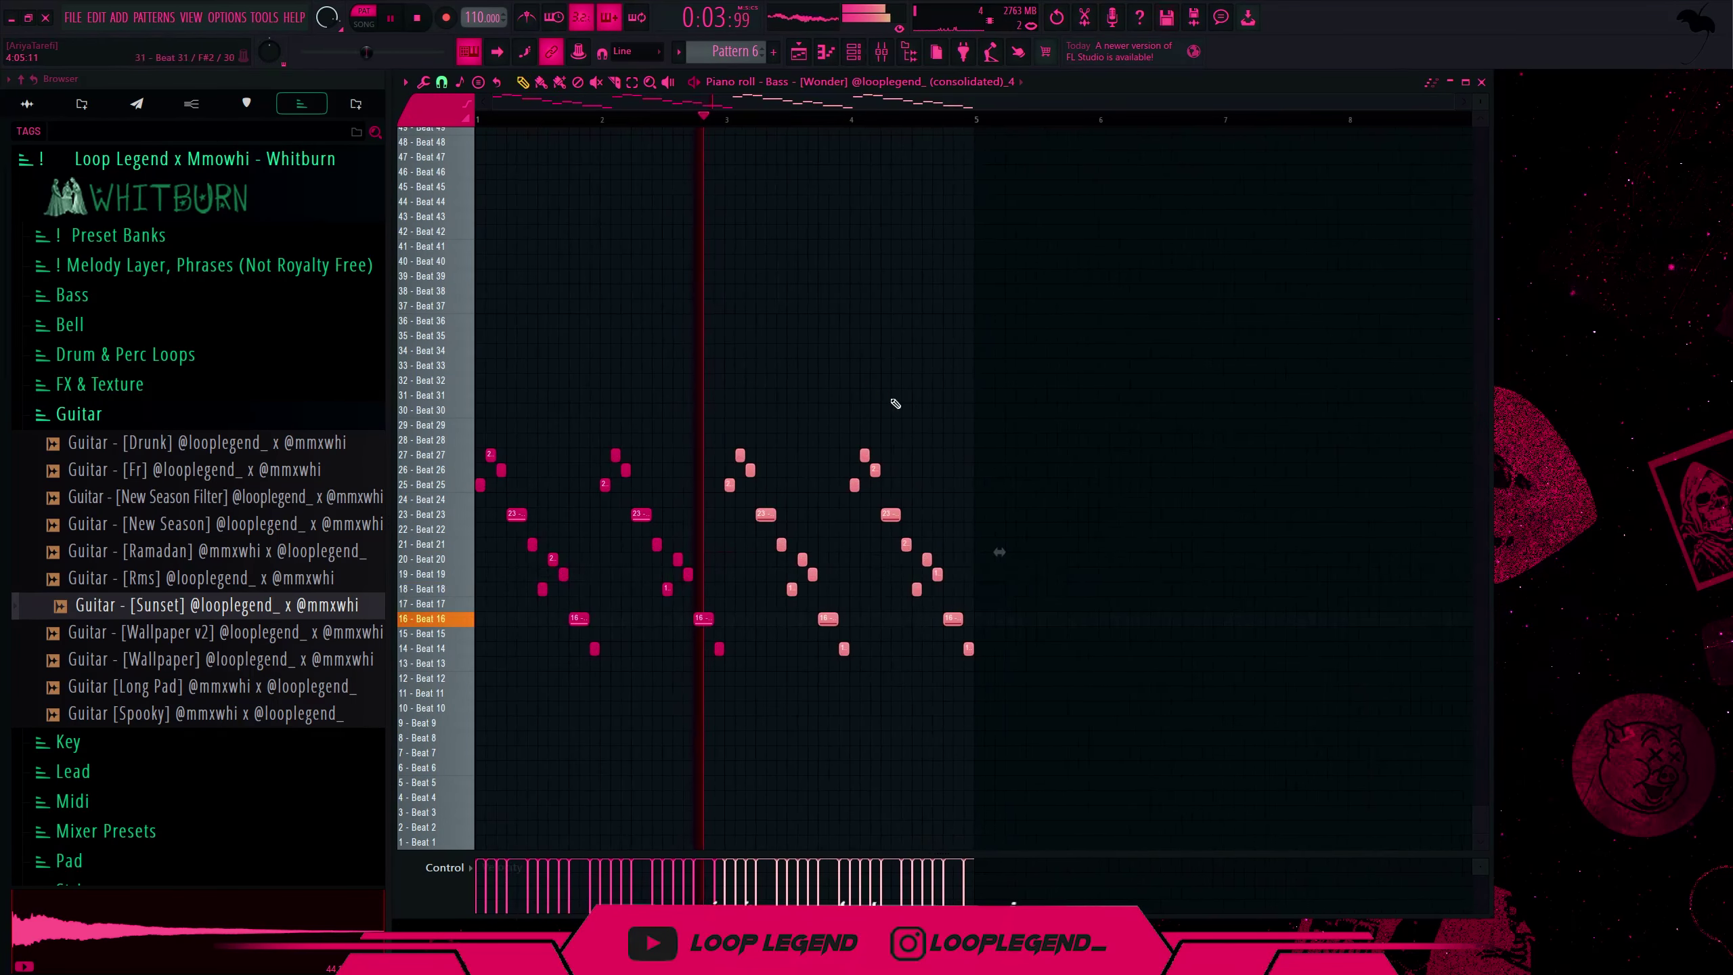
# - Select the last six slice notes of bar 4 and raise them by twelve slices
pyautogui.scroll(2, 974, 465)
pyautogui.moveTo(977, 449); pyautogui.dragTo(810, 689)
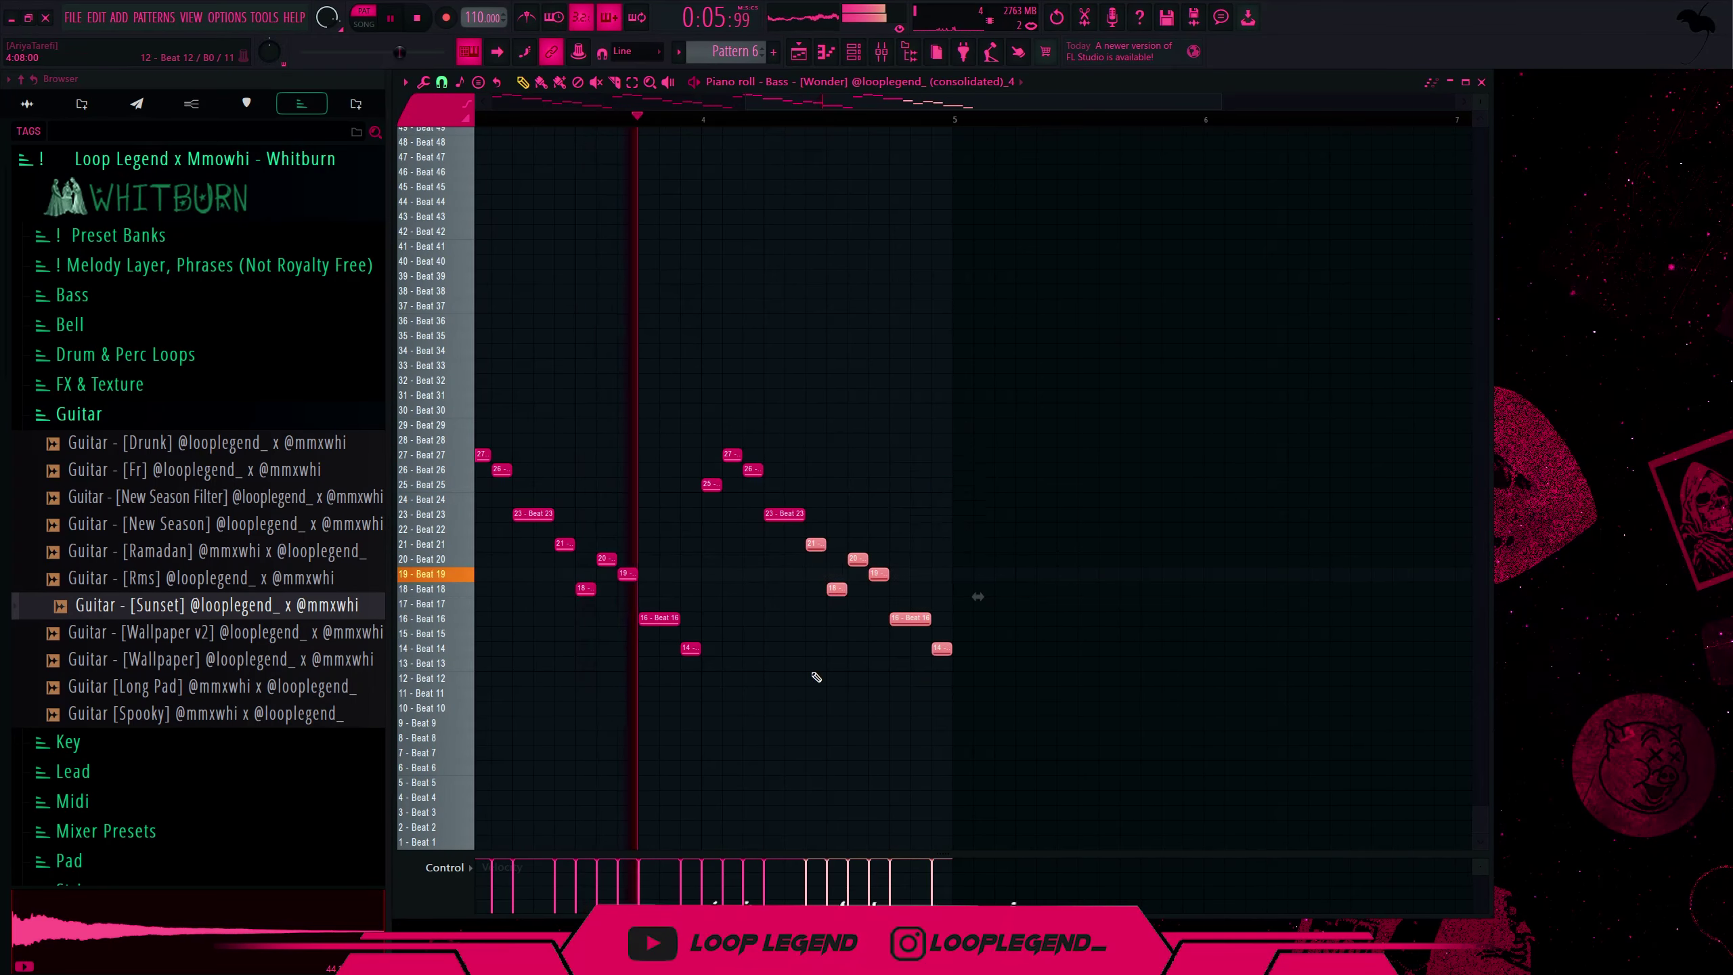
pyautogui.hotkey('ctrl', 'Up')
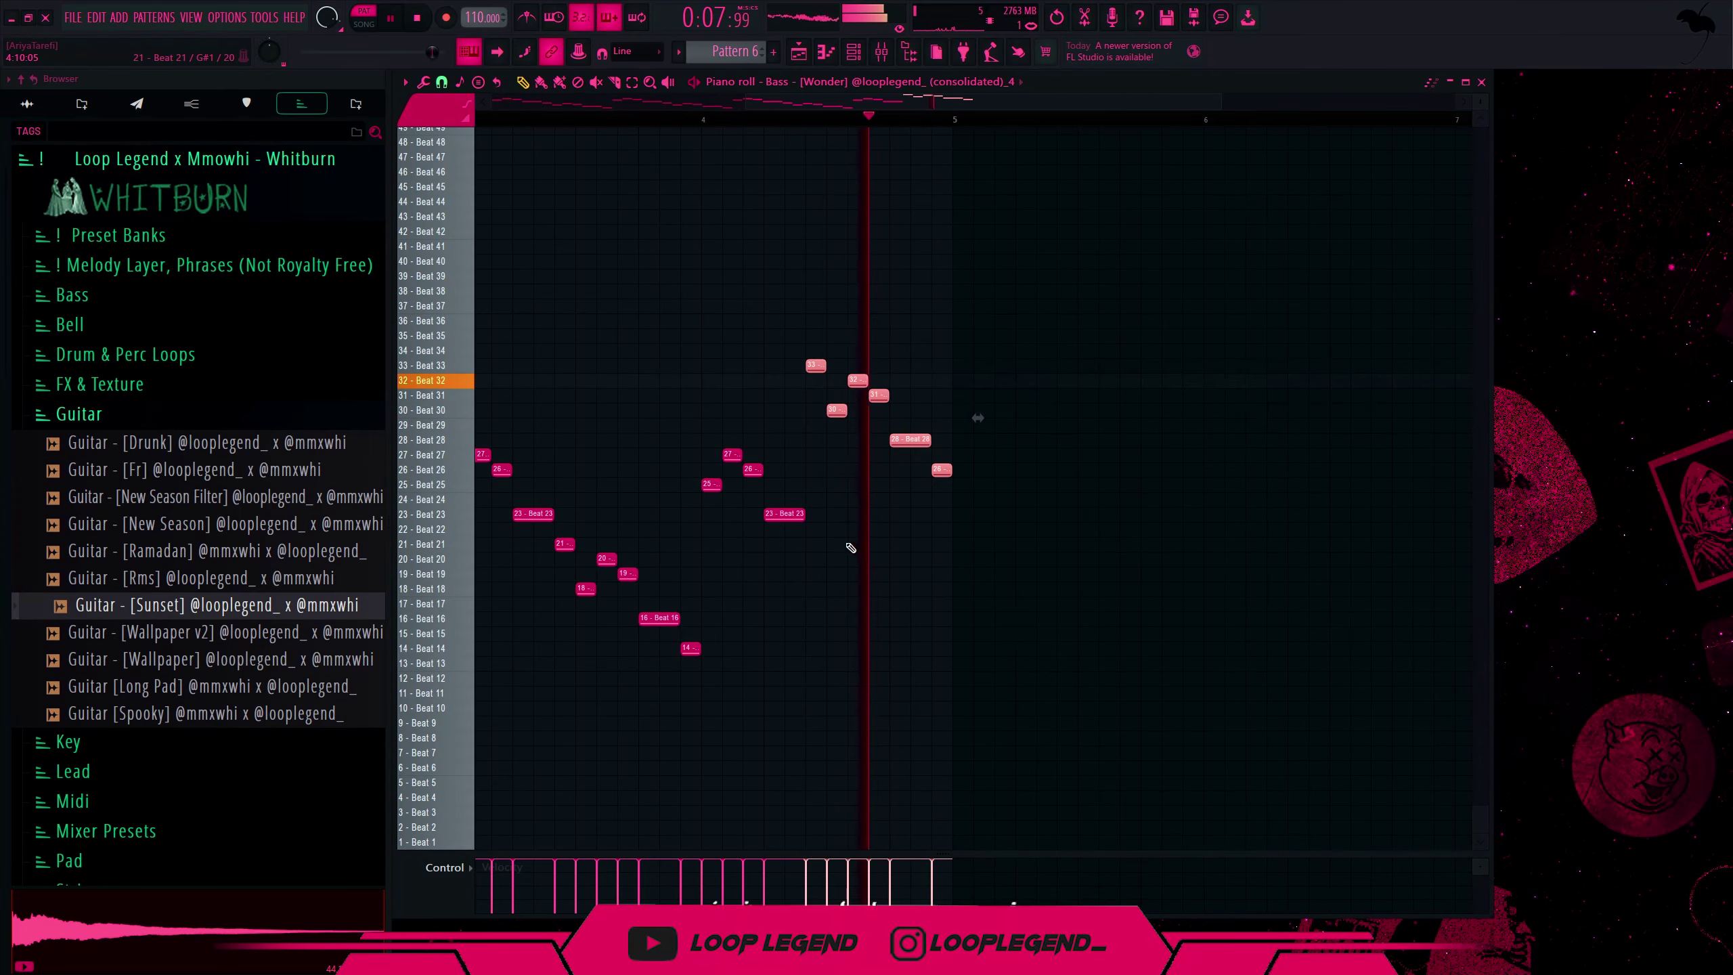
pyautogui.click(702, 124)
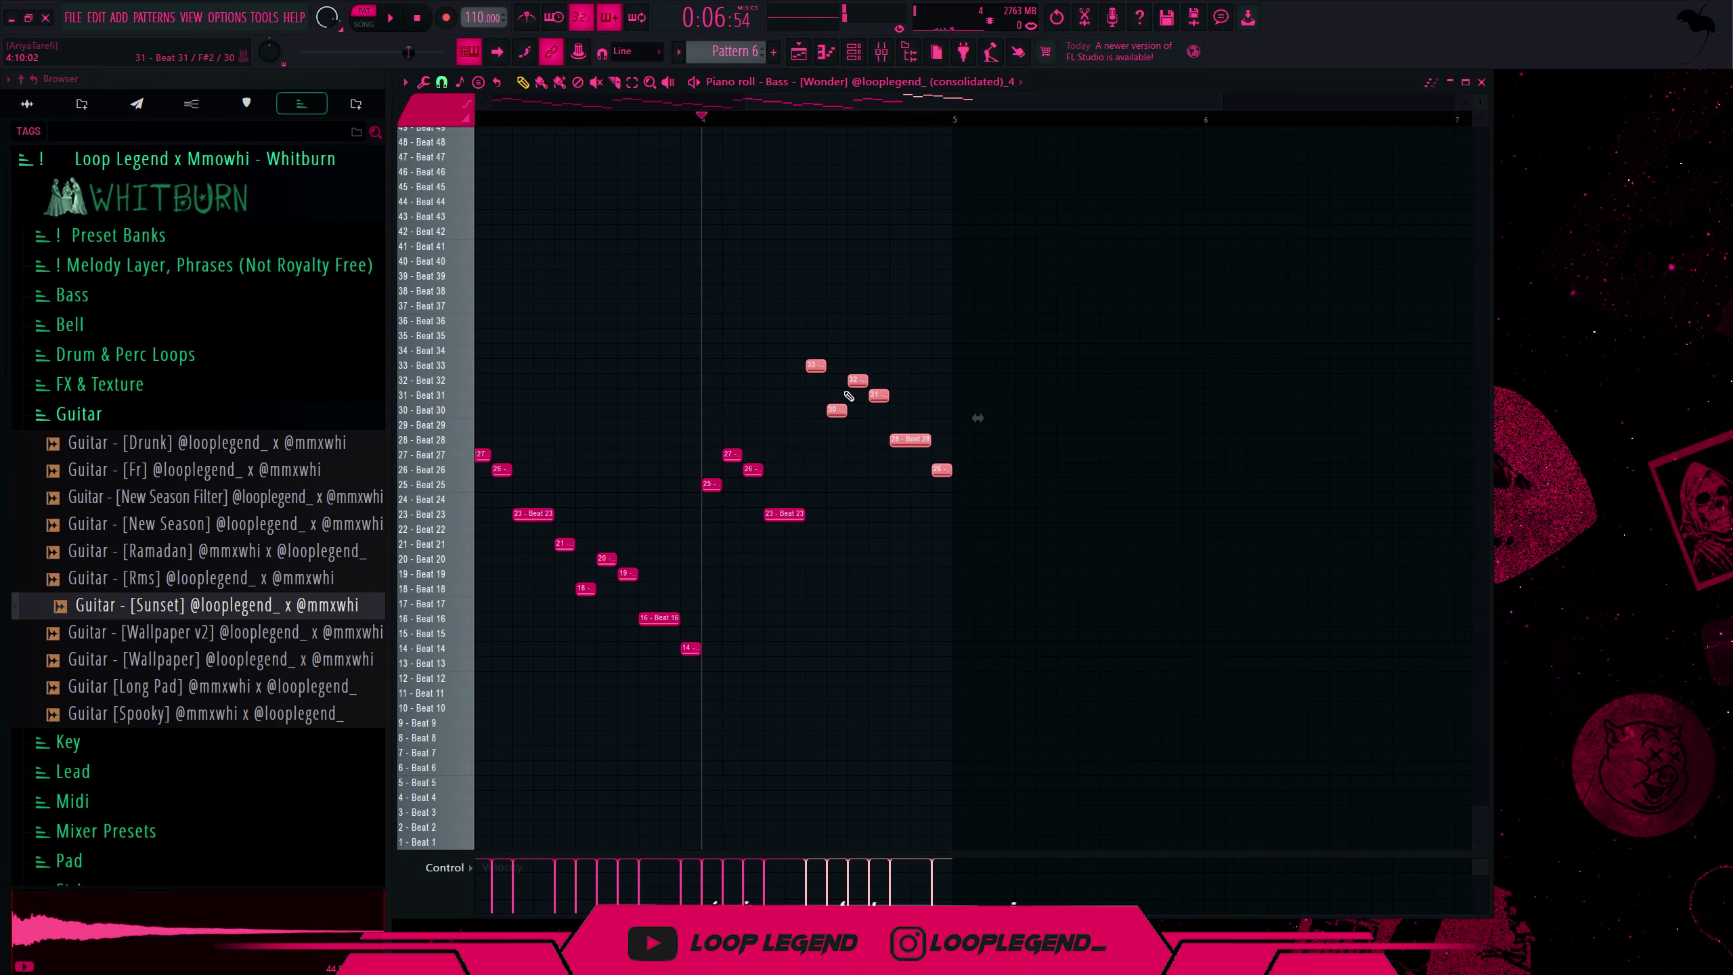
# - Flip the last six slice notes so their order reverses, lower them by one slice and audition the ending
pyautogui.hotkey('alt', 'y')
pyautogui.press('space')
pyautogui.press('Return')
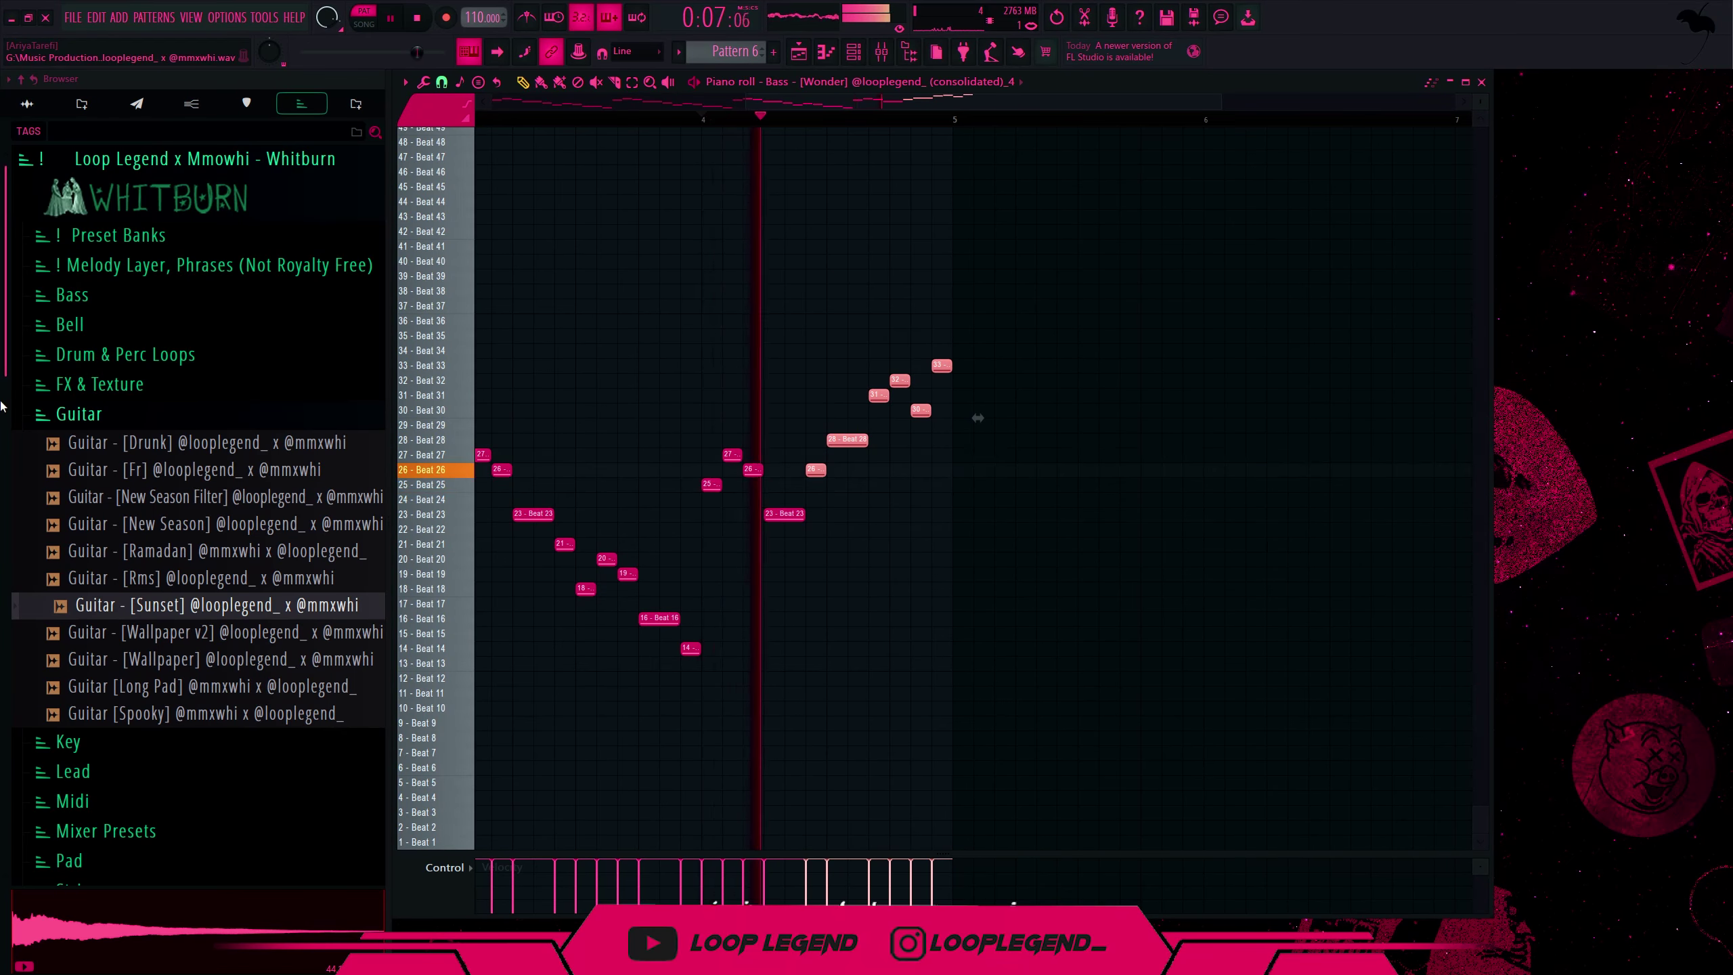
pyautogui.press('Down')
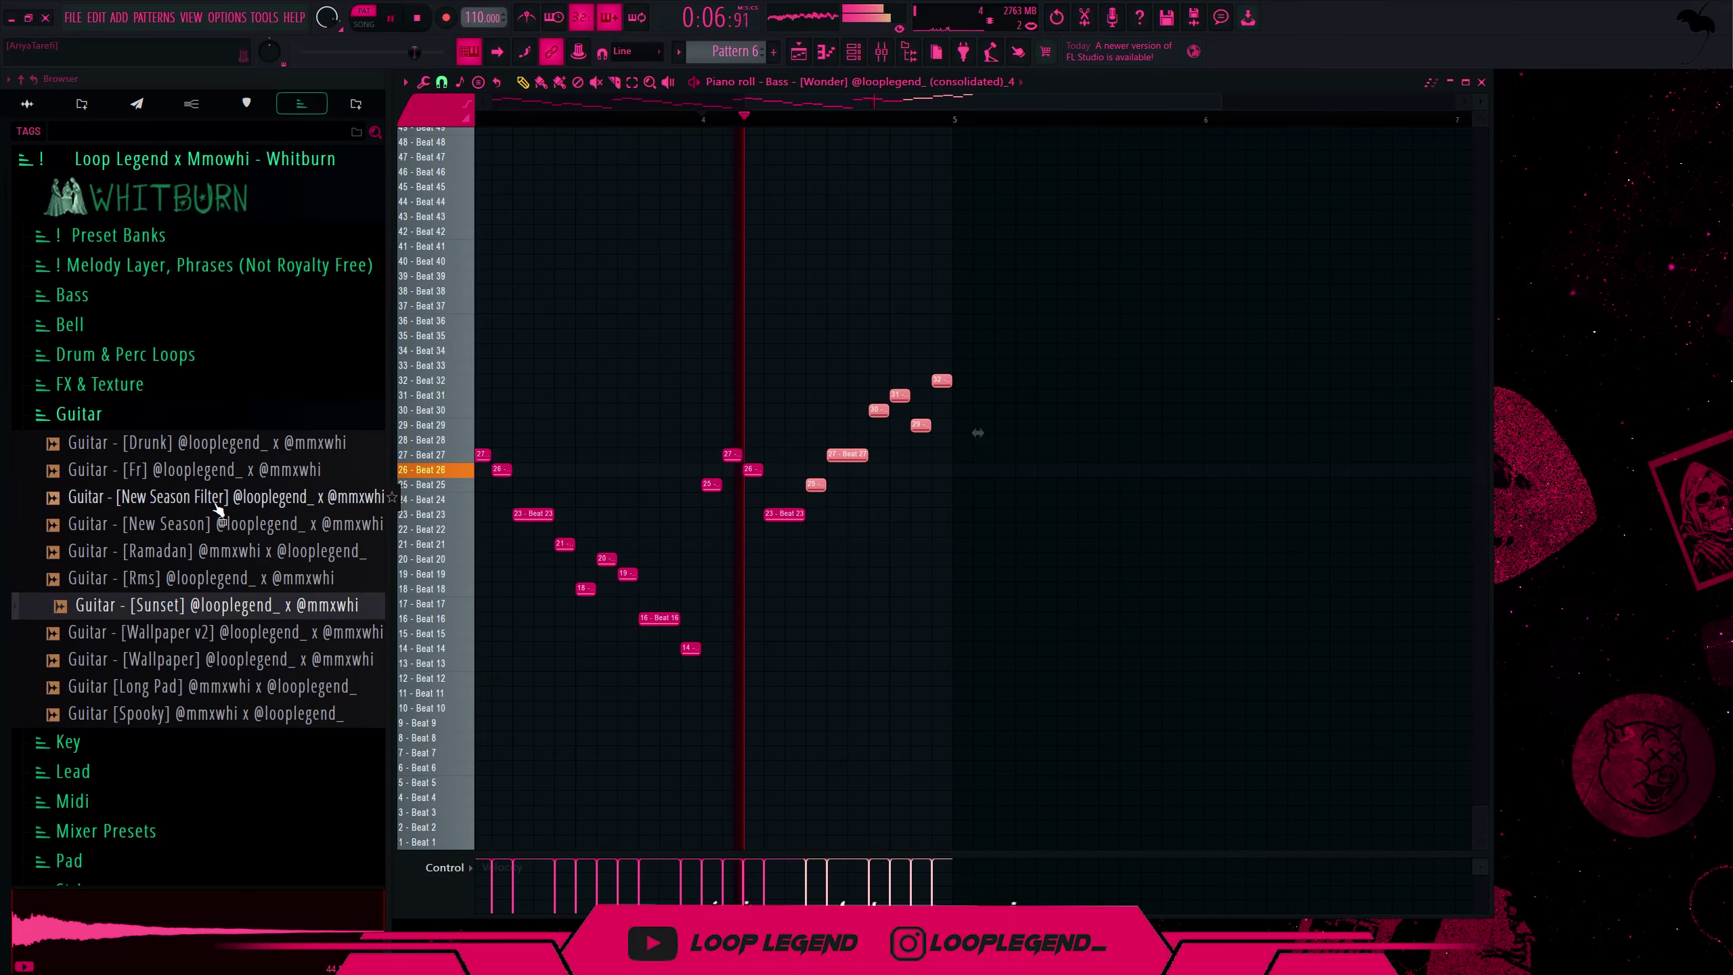
pyautogui.keyDown('ctrl'); pyautogui.scroll(2, 884, 539); pyautogui.keyUp('ctrl')
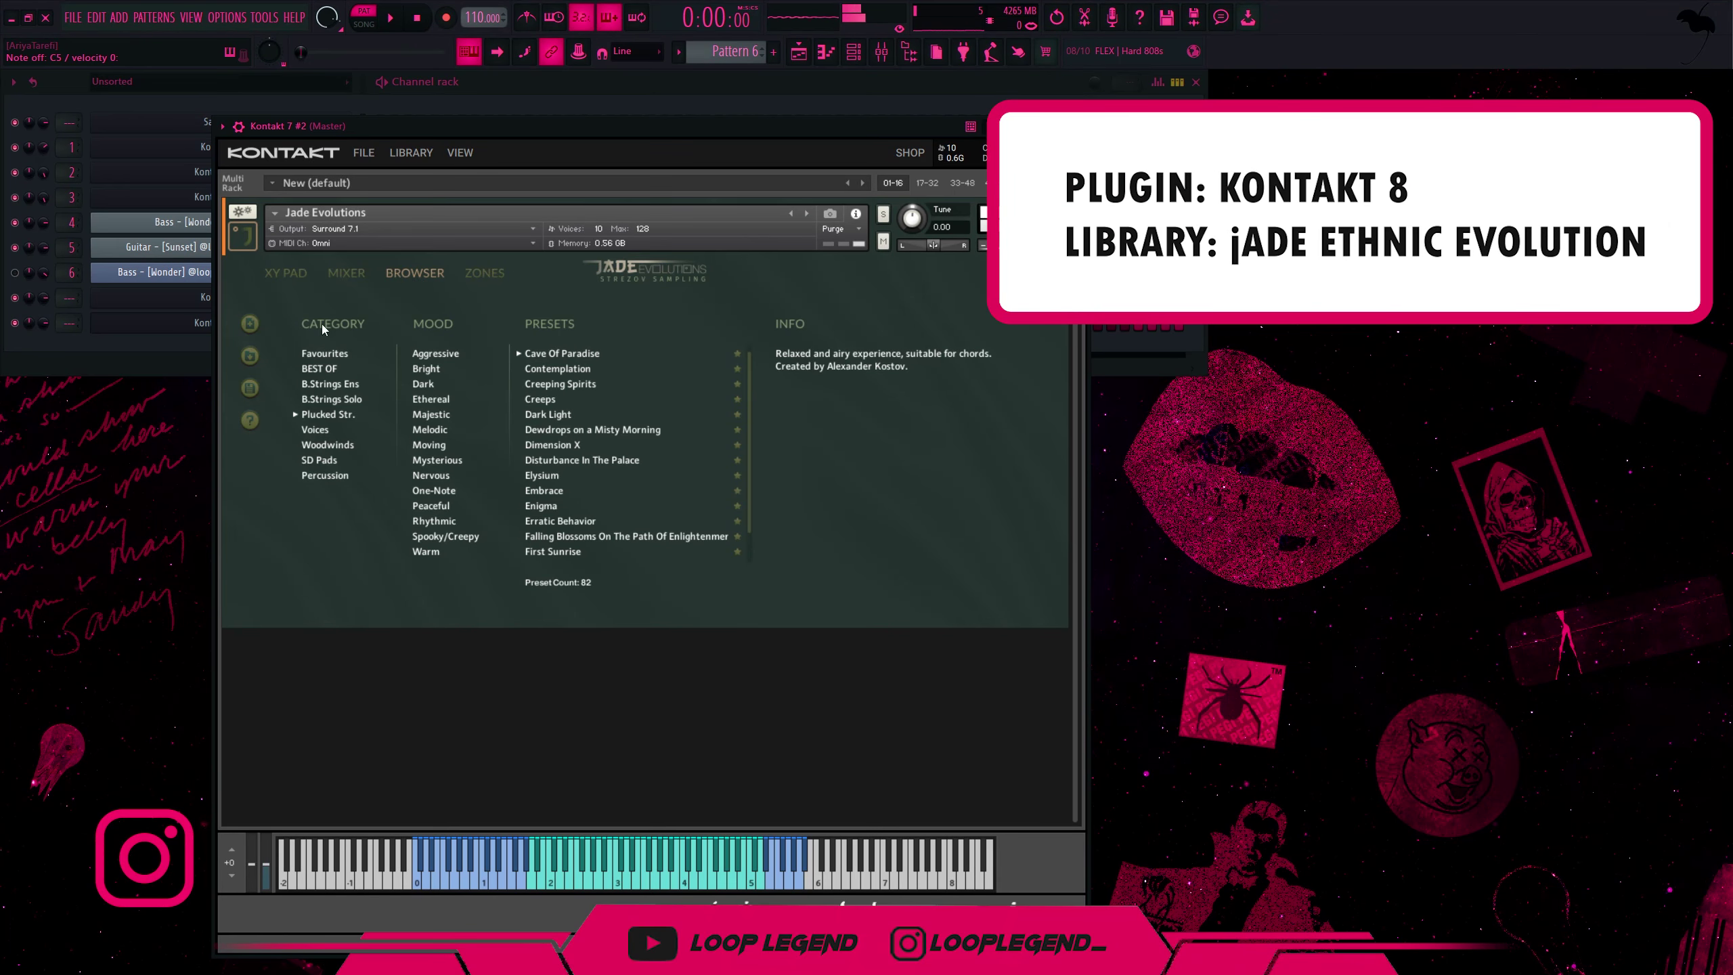
# - Write a one-beat A#4 opening bar 1 and an A#5 filling bar 2 for Jade Evolutions, and repeat both over bars 3–4
pyautogui.press('F7')
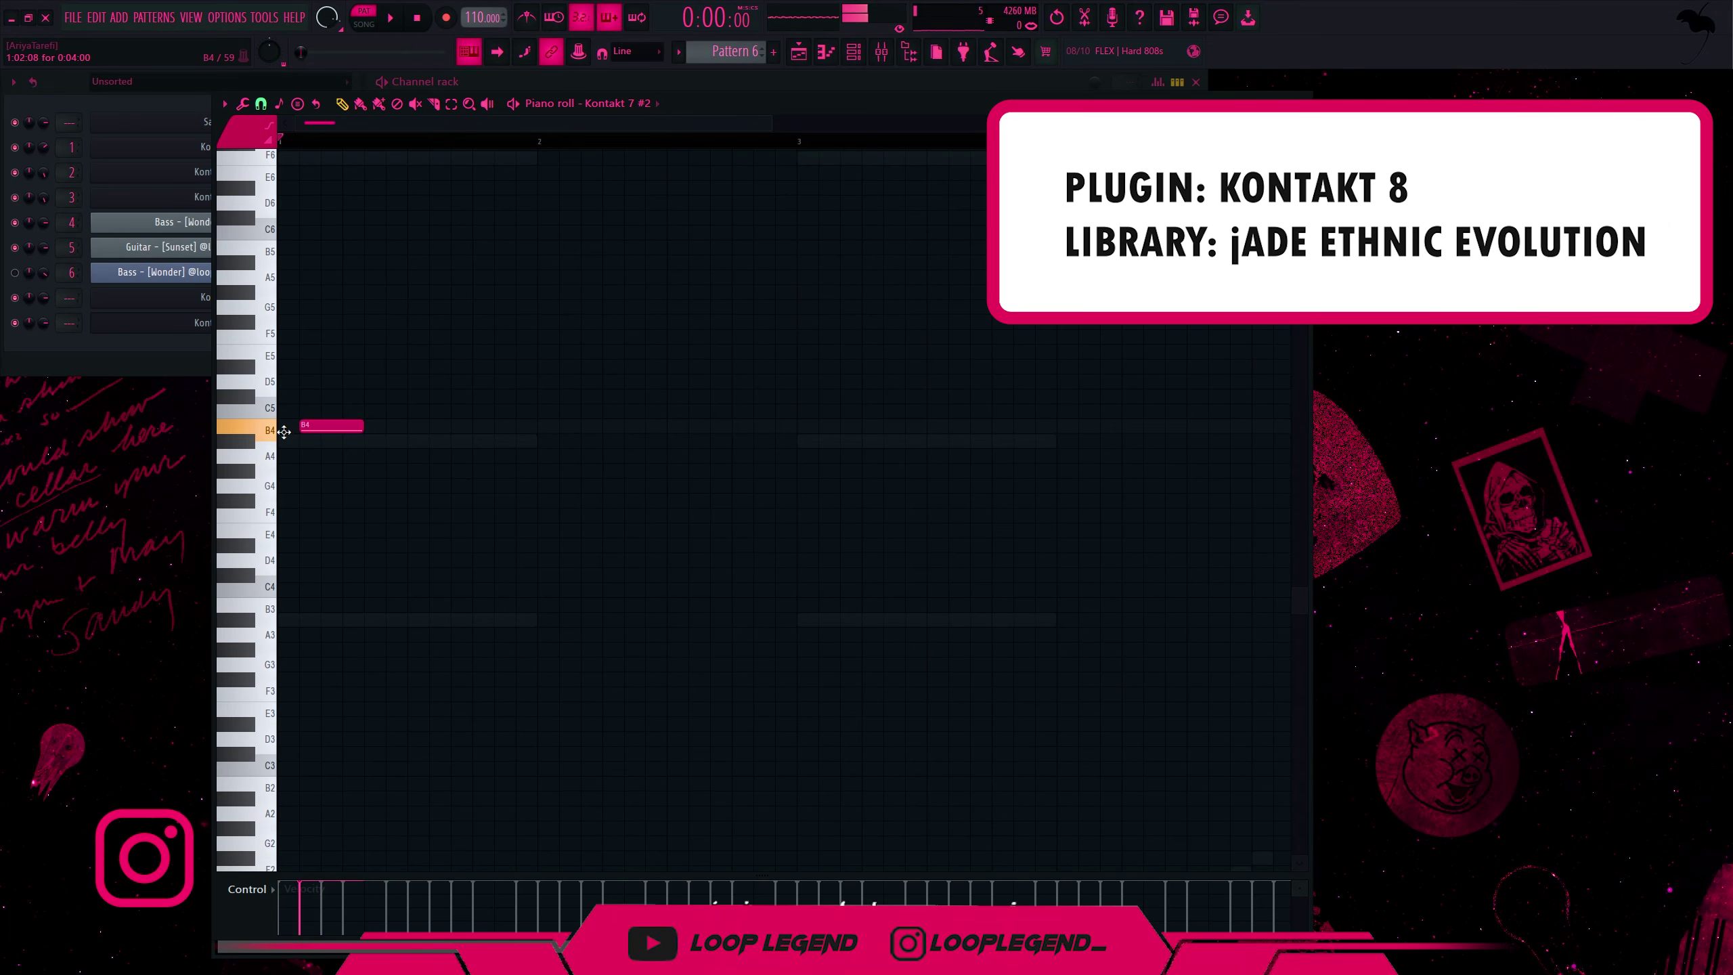
pyautogui.scroll(2, 436, 440)
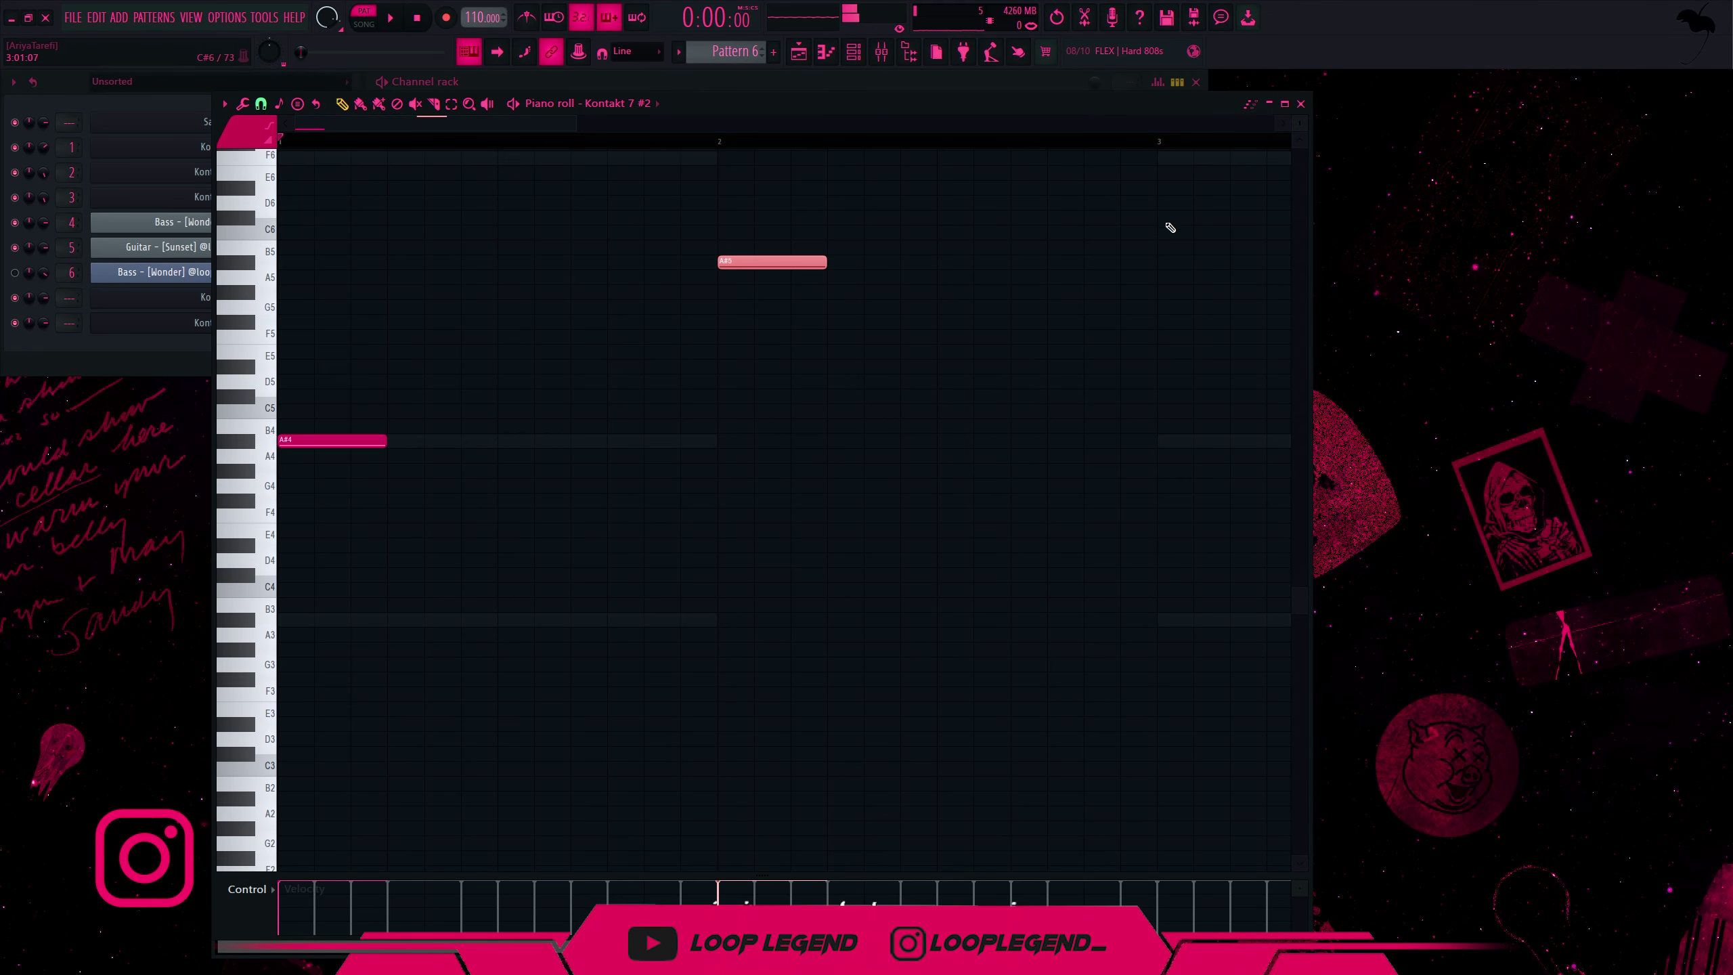
pyautogui.hotkey('ctrl', 'l')
pyautogui.press('space')
pyautogui.scroll(-2, 818, 519)
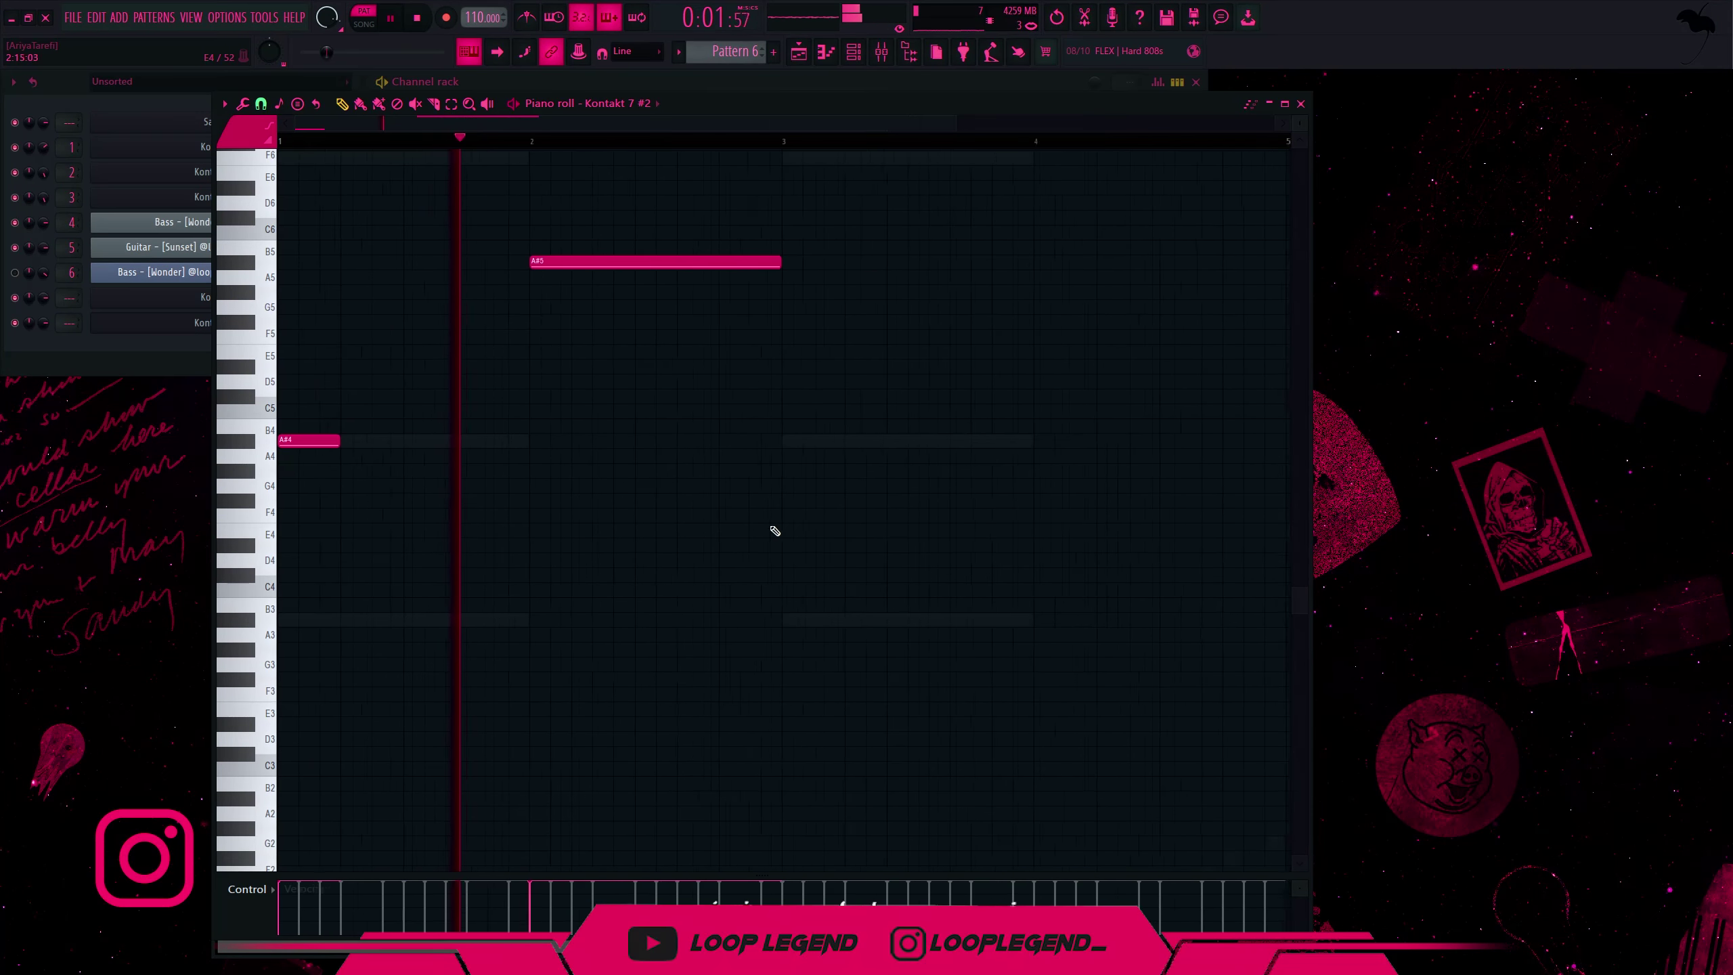
pyautogui.hotkey('ctrl', 'b')
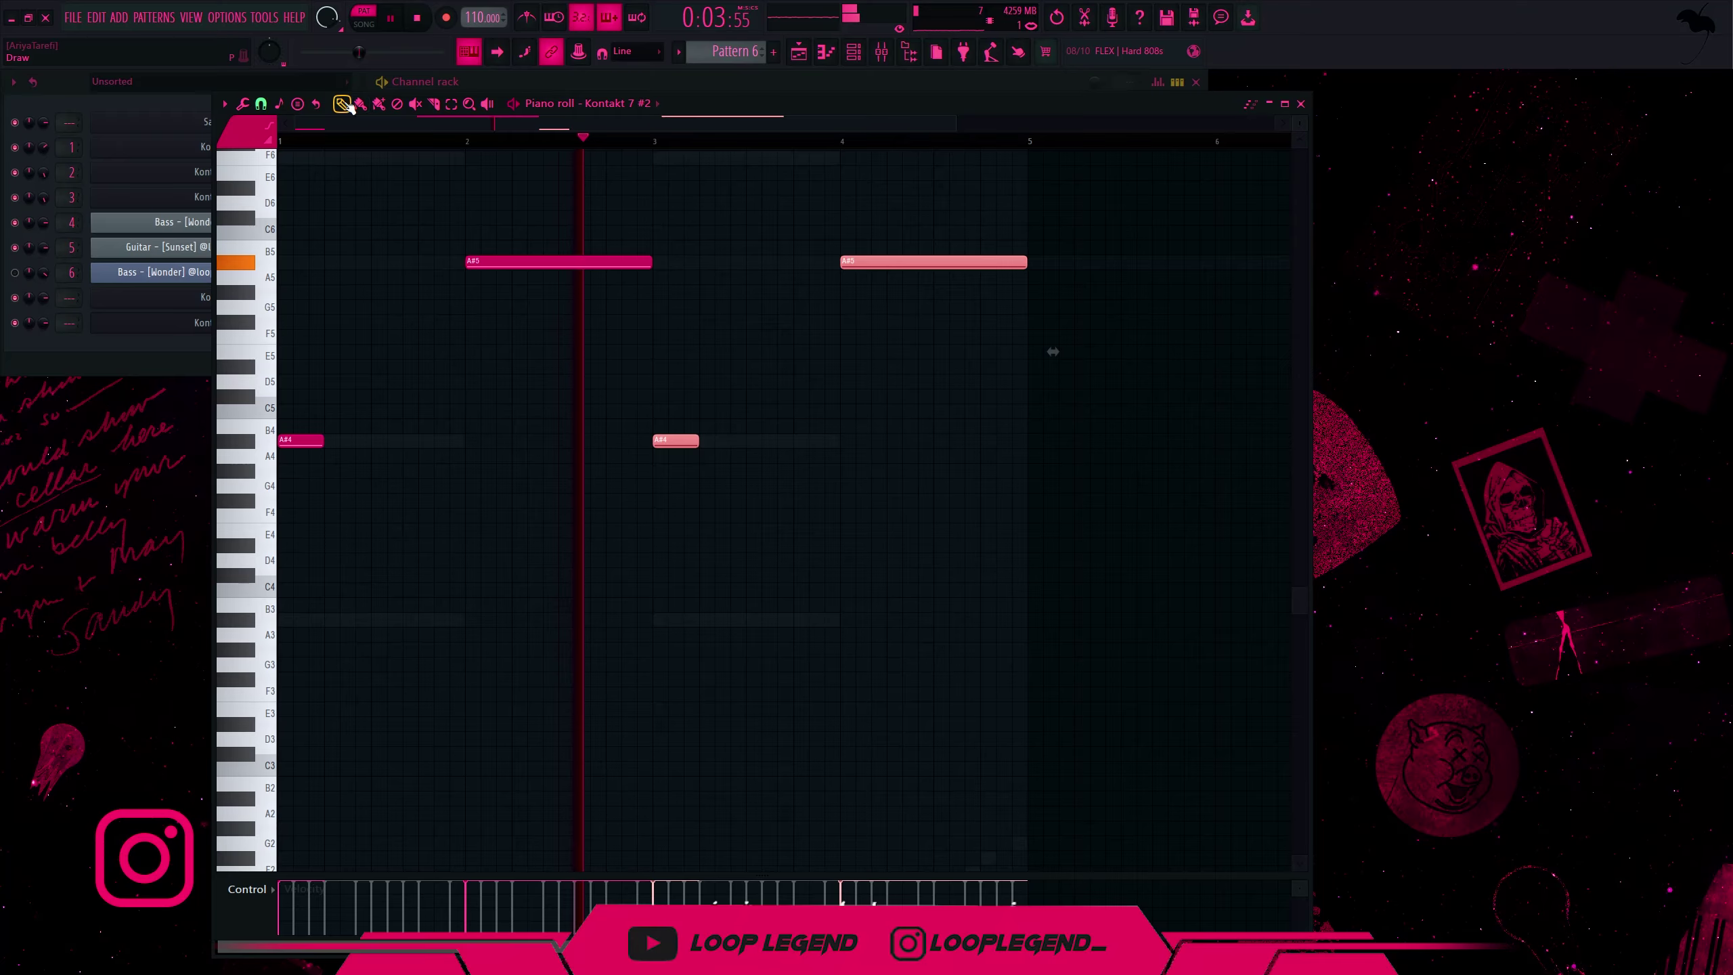
# - Compare the Tightrope Walker plucked-string preset with Tidal Waves in Jade Evolutions and keep Tidal Waves loaded
pyautogui.press('F7')
pyautogui.scroll(-15, 567, 444)
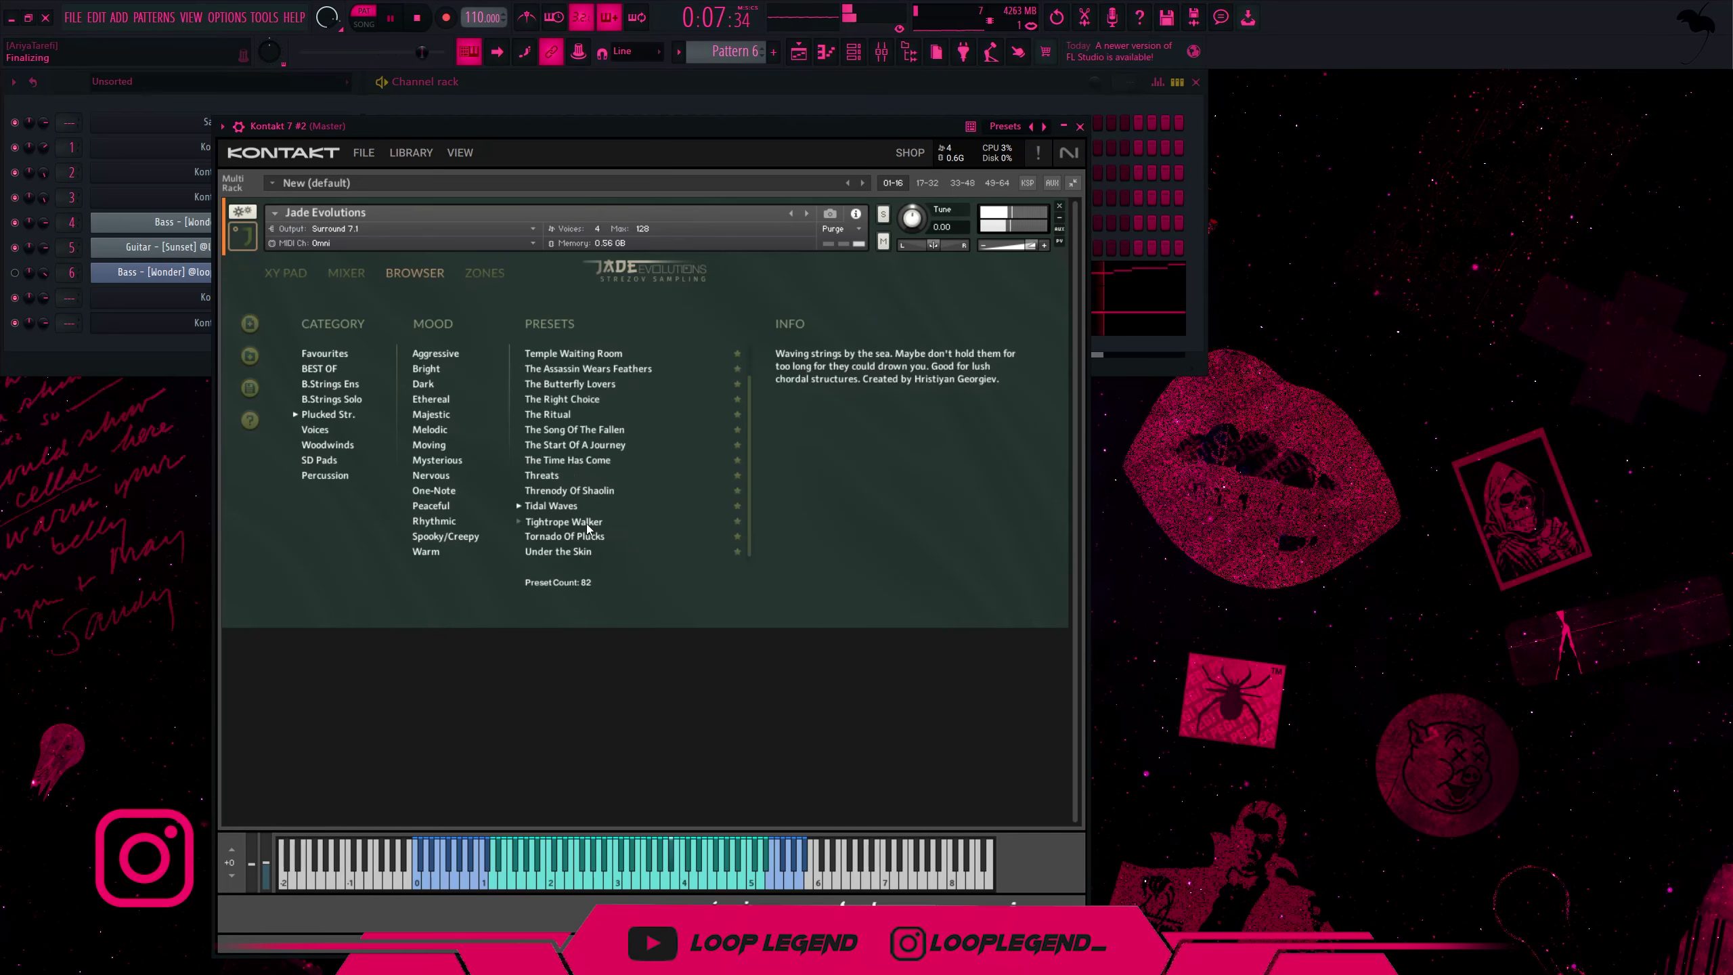
pyautogui.click(586, 522)
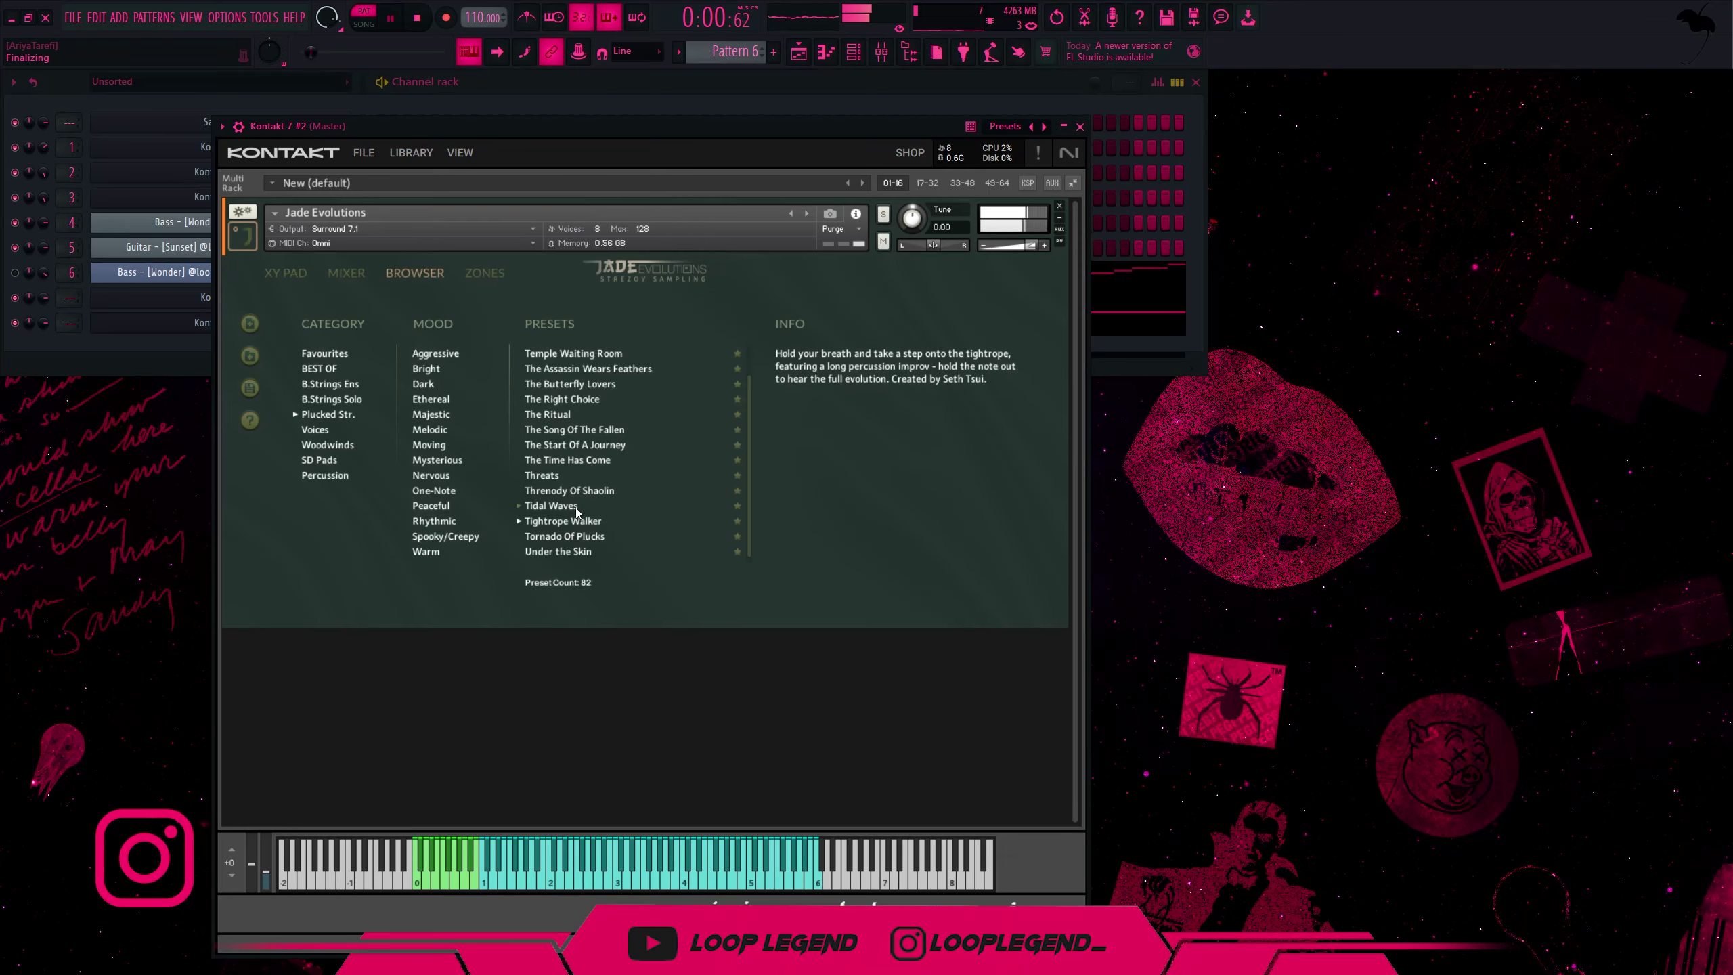
pyautogui.click(576, 508)
# - In the Jade Evolutions mixer, set the Zone 2 volume to -0.7 dB and raise the Zone 4 volume
pyautogui.click(354, 272)
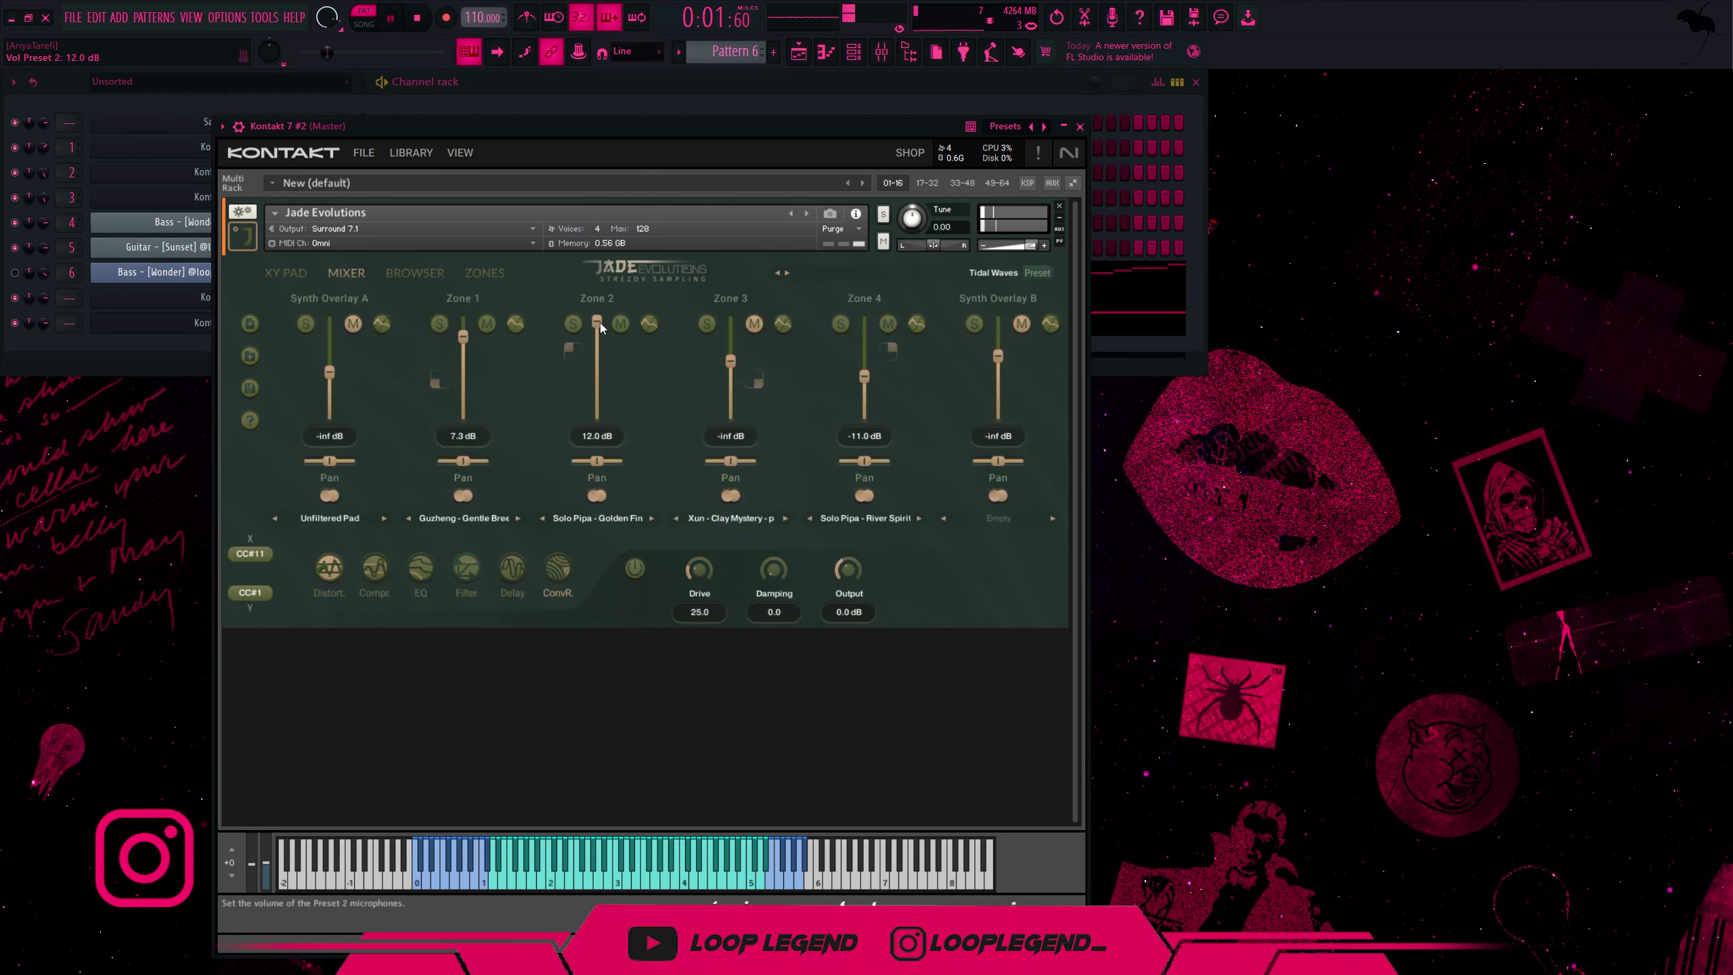
pyautogui.moveTo(599, 319); pyautogui.dragTo(604, 355)
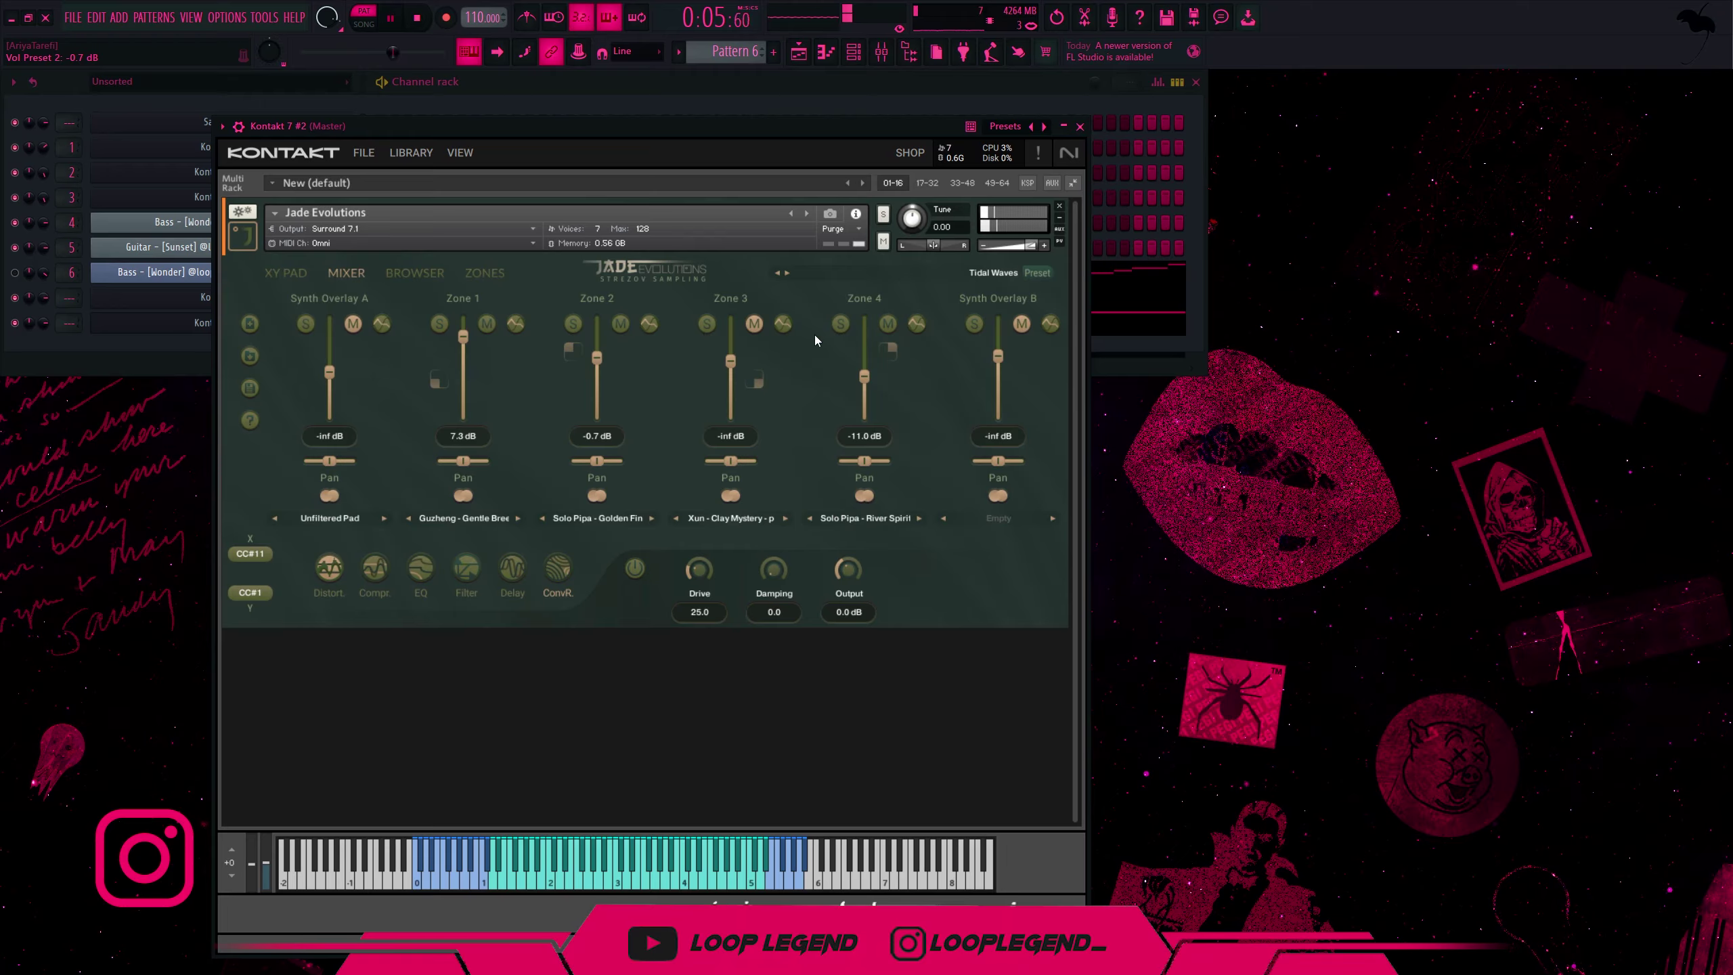
pyautogui.moveTo(865, 374)
pyautogui.mouseDown()
pyautogui.moveTo(868, 325)
pyautogui.moveTo(869, 341)
pyautogui.mouseUp()
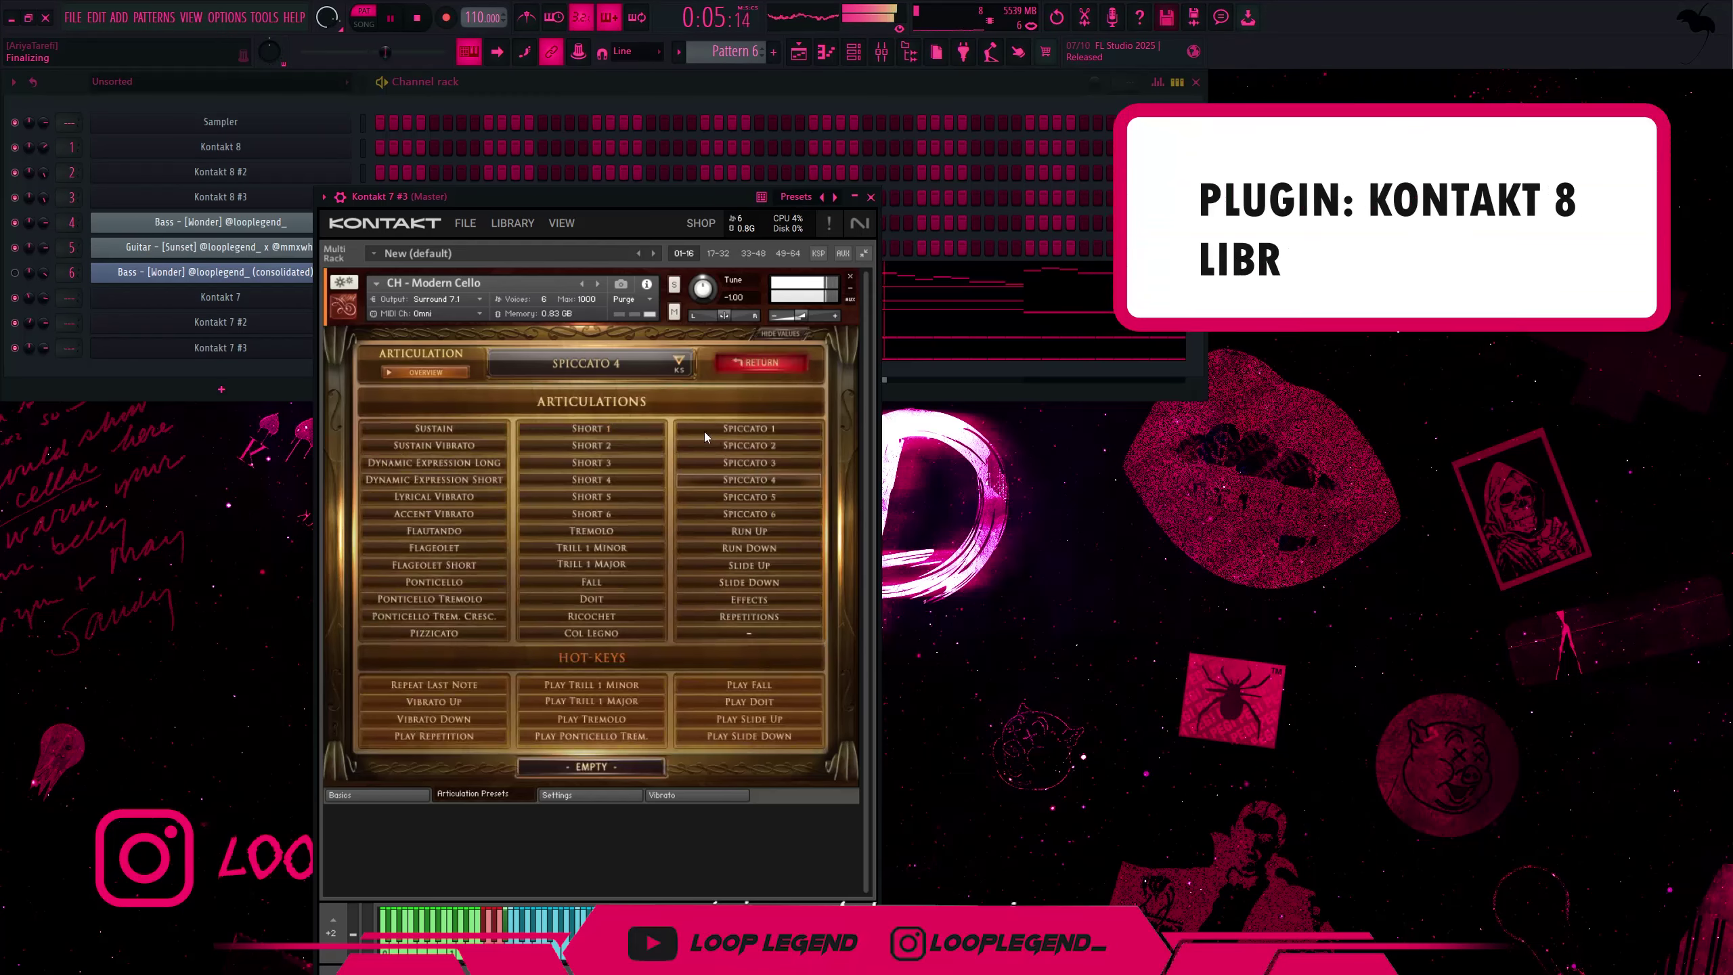
# - Try the next Spiccato articulations of the Modern Cello and settle on Spiccato 6
pyautogui.click(755, 494)
pyautogui.click(638, 372)
pyautogui.click(754, 511)
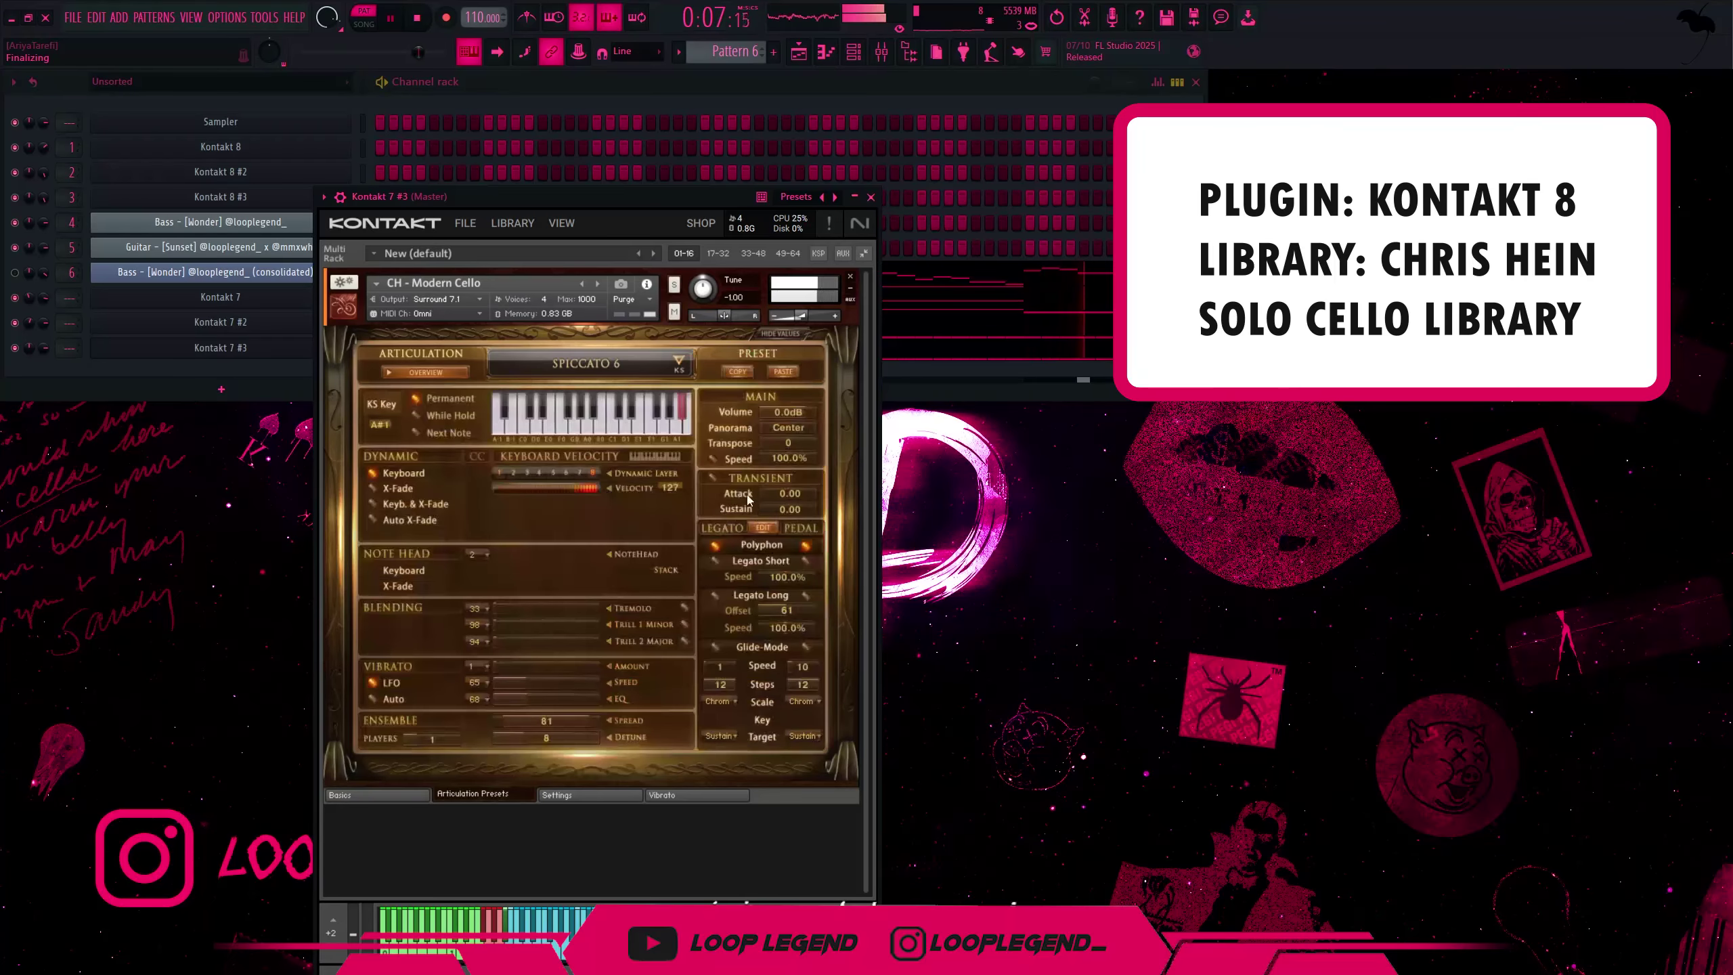
pyautogui.click(641, 375)
pyautogui.click(761, 362)
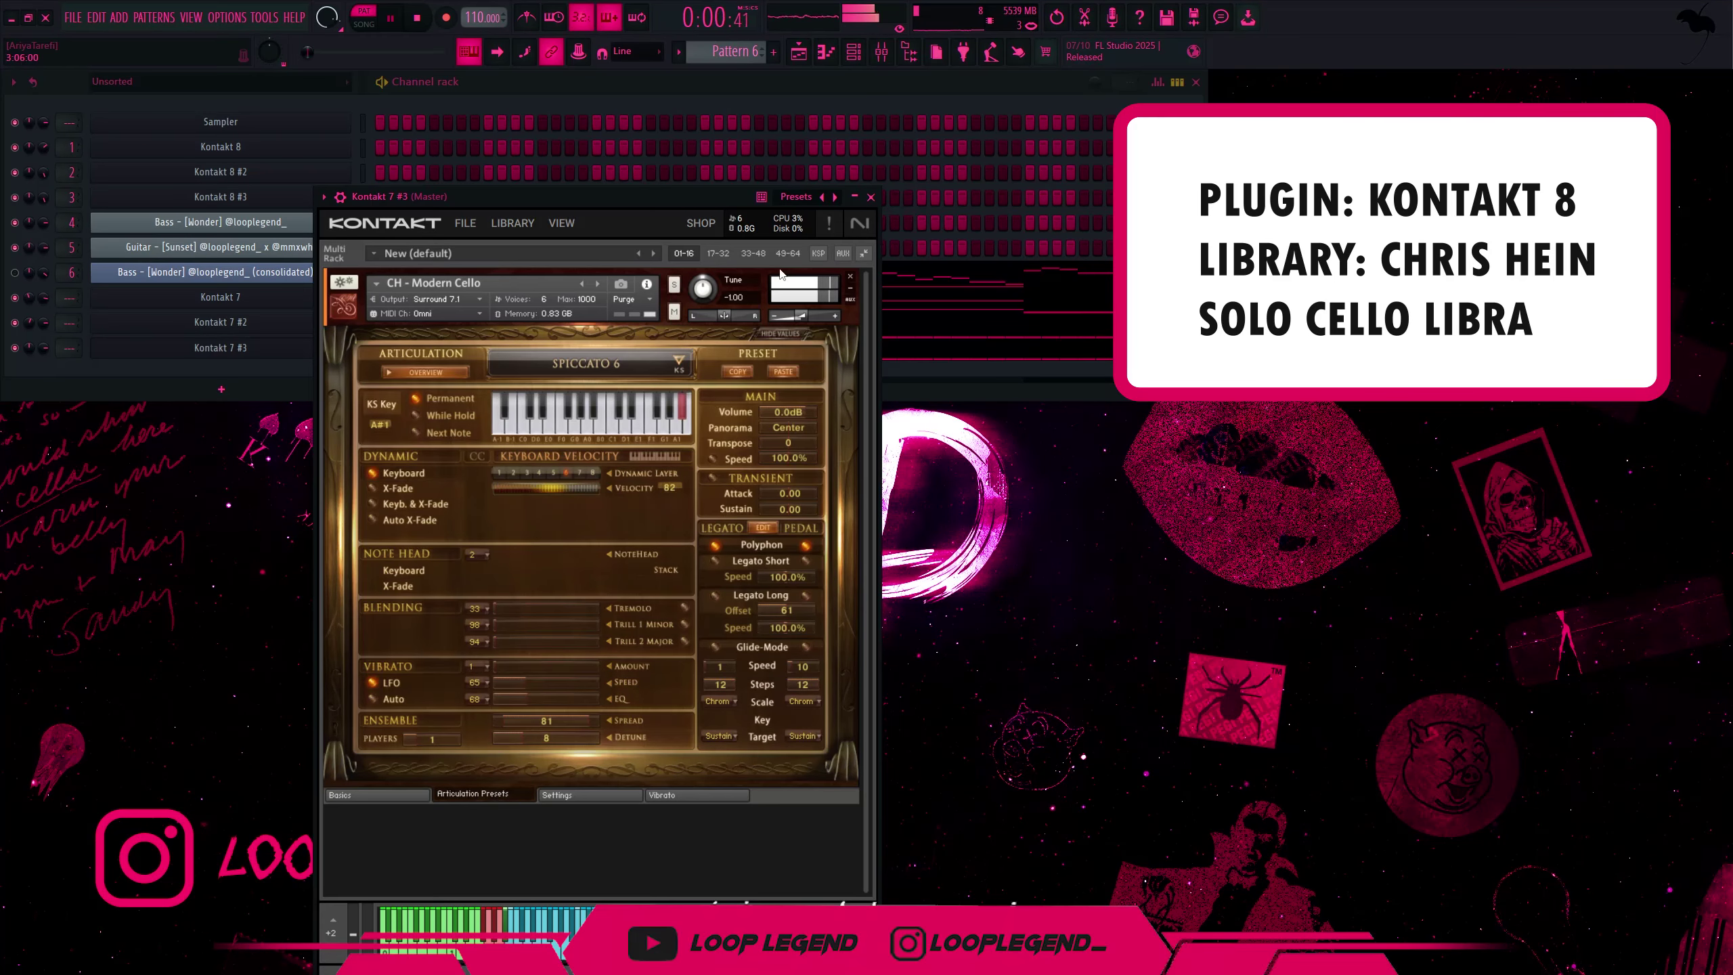
# - Adjust the Body volume in the Modern Cello's Room settings and close the instrument
pyautogui.click(420, 796)
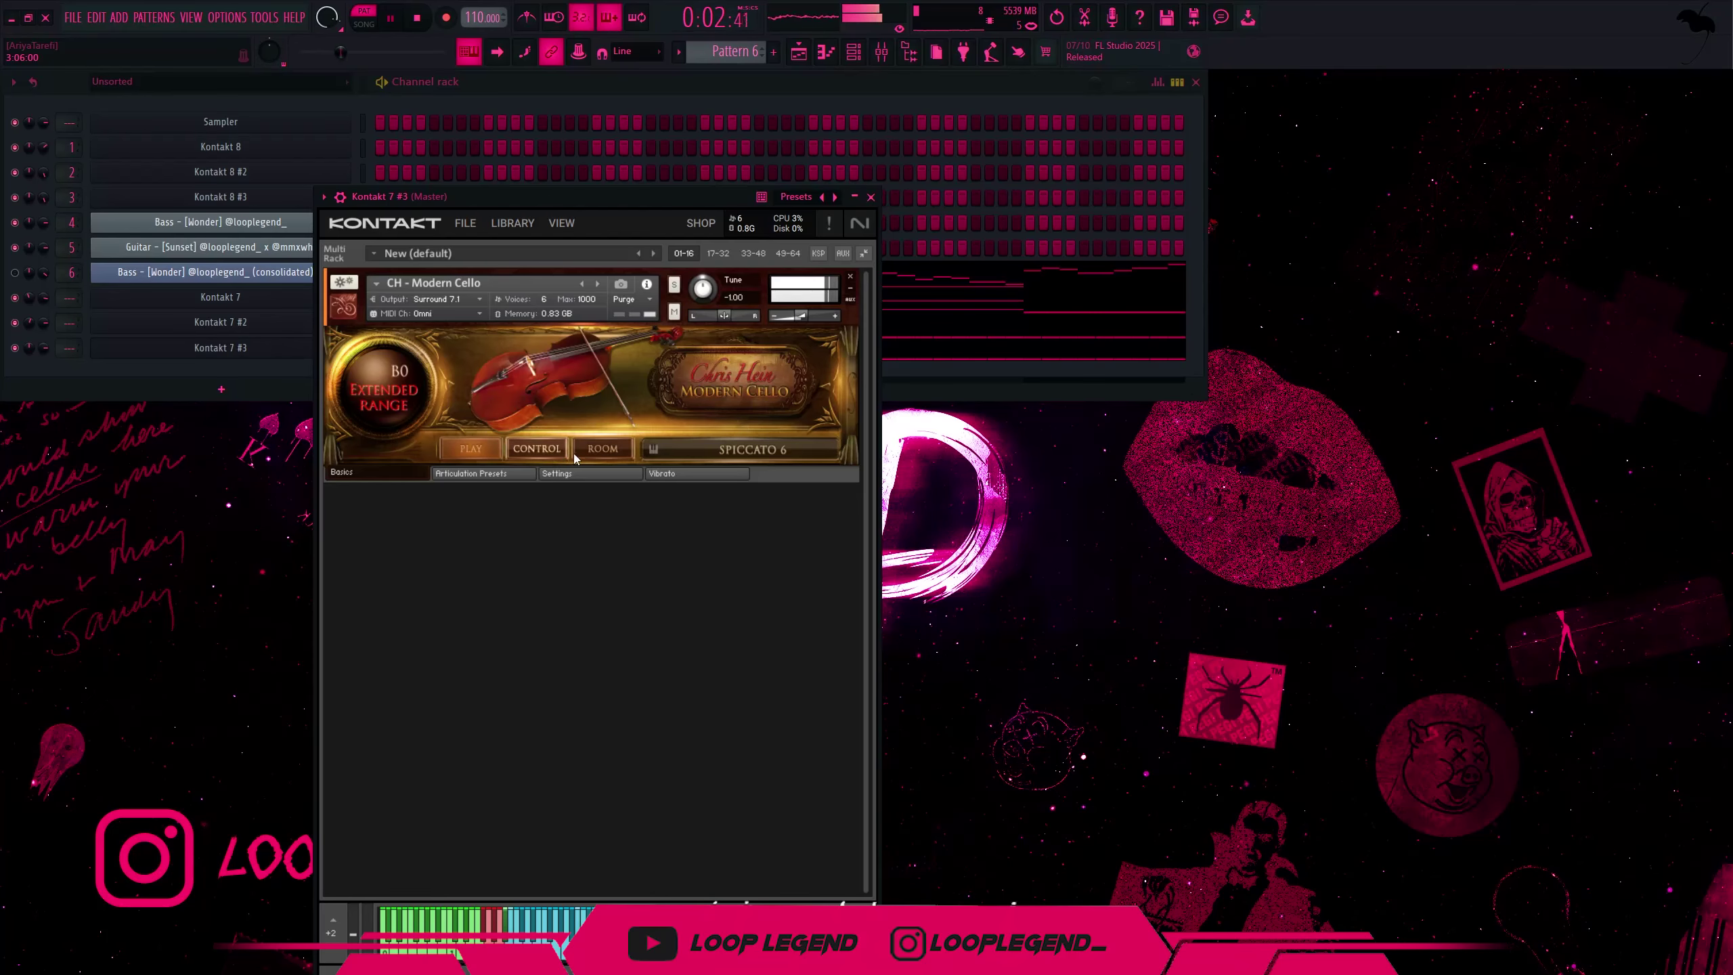
pyautogui.click(597, 453)
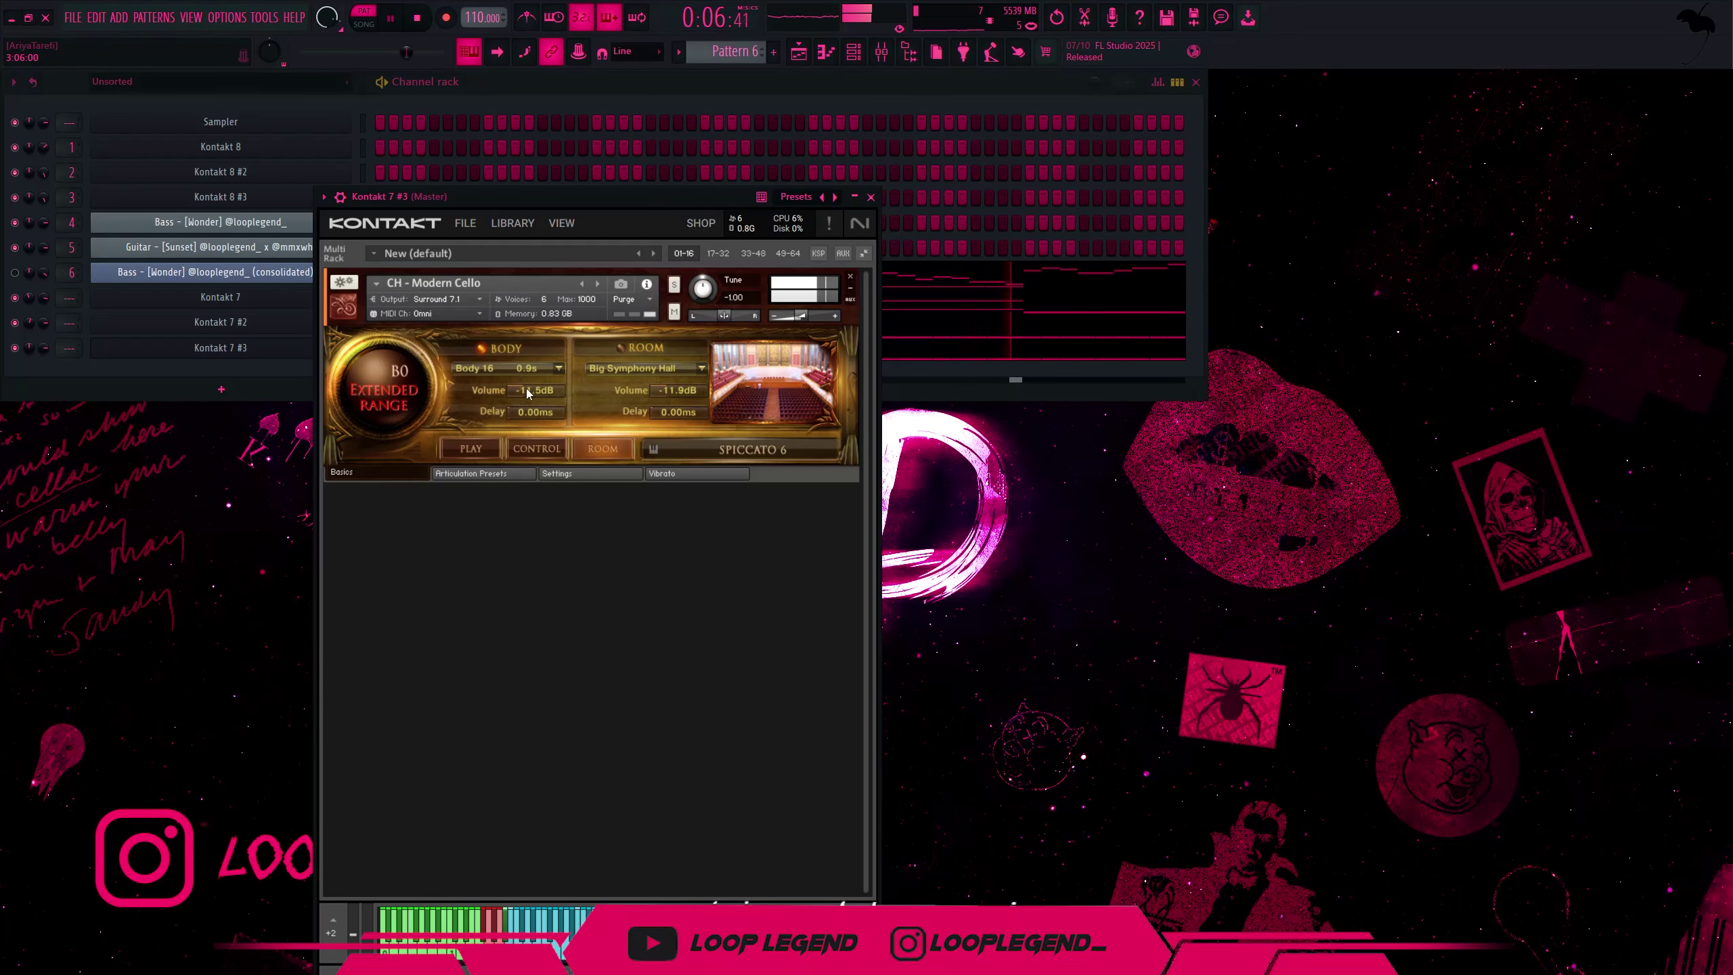
pyautogui.moveTo(526, 389); pyautogui.dragTo(521, 388)
pyautogui.click(871, 199)
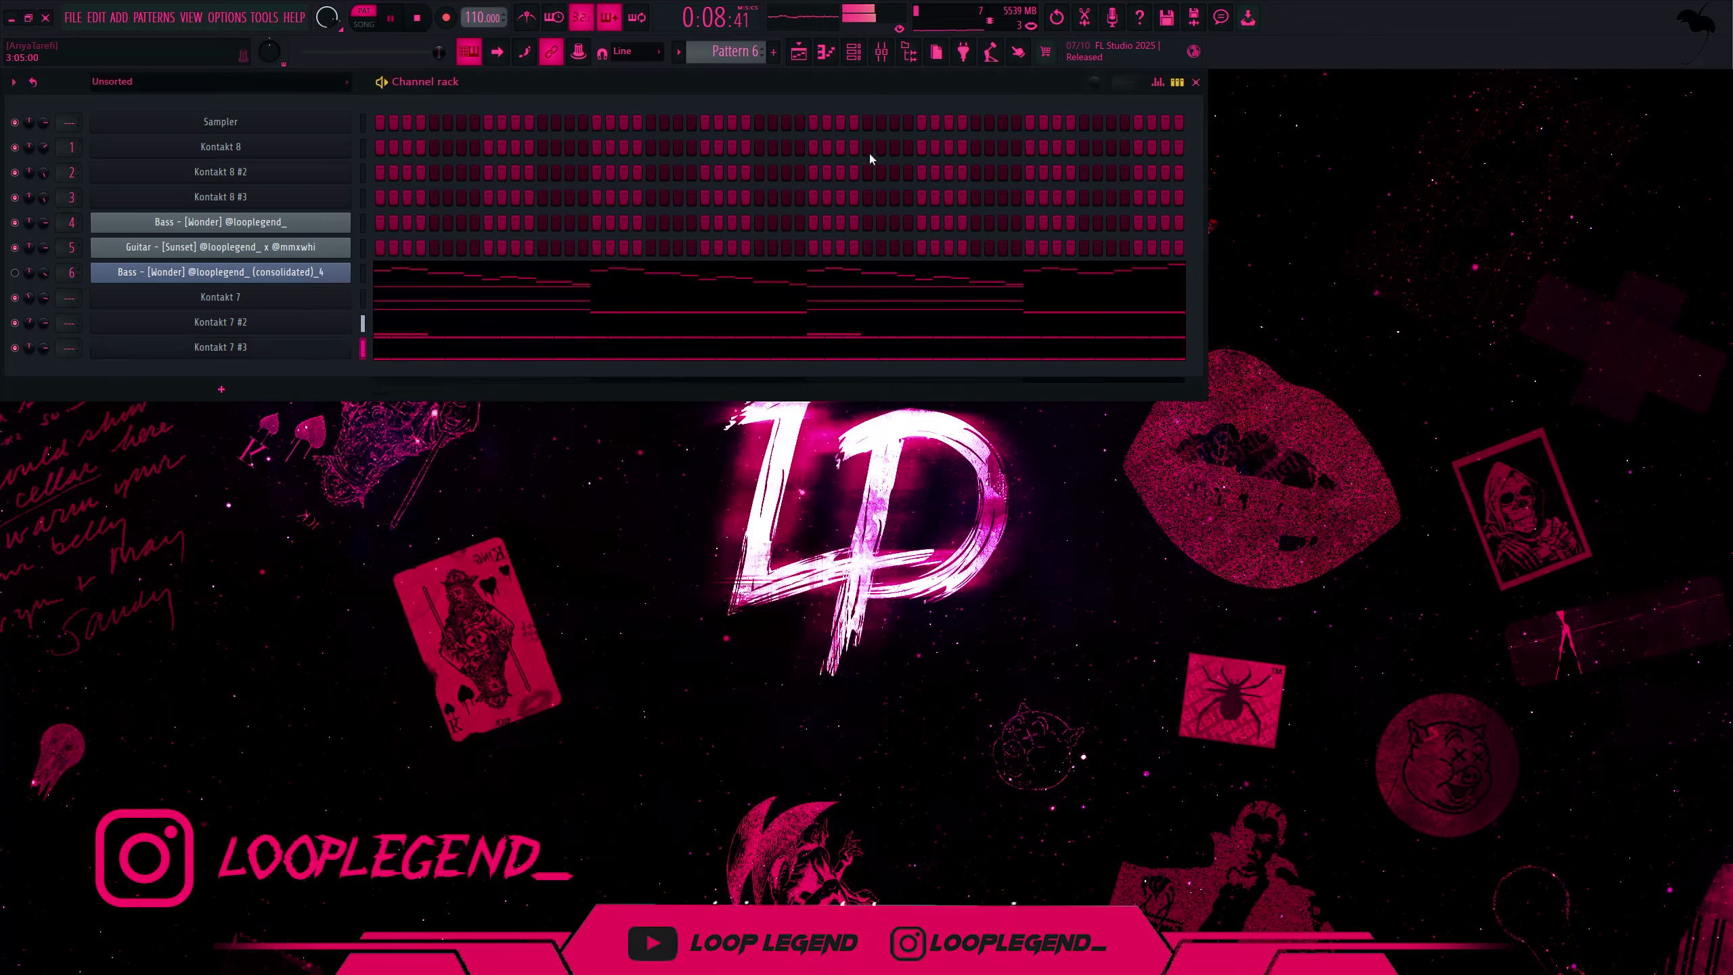
# - Write three consecutive half-beat B3 notes for the cello, with the second and third at stepwise lower velocities, and audition them
pyautogui.press('F7')
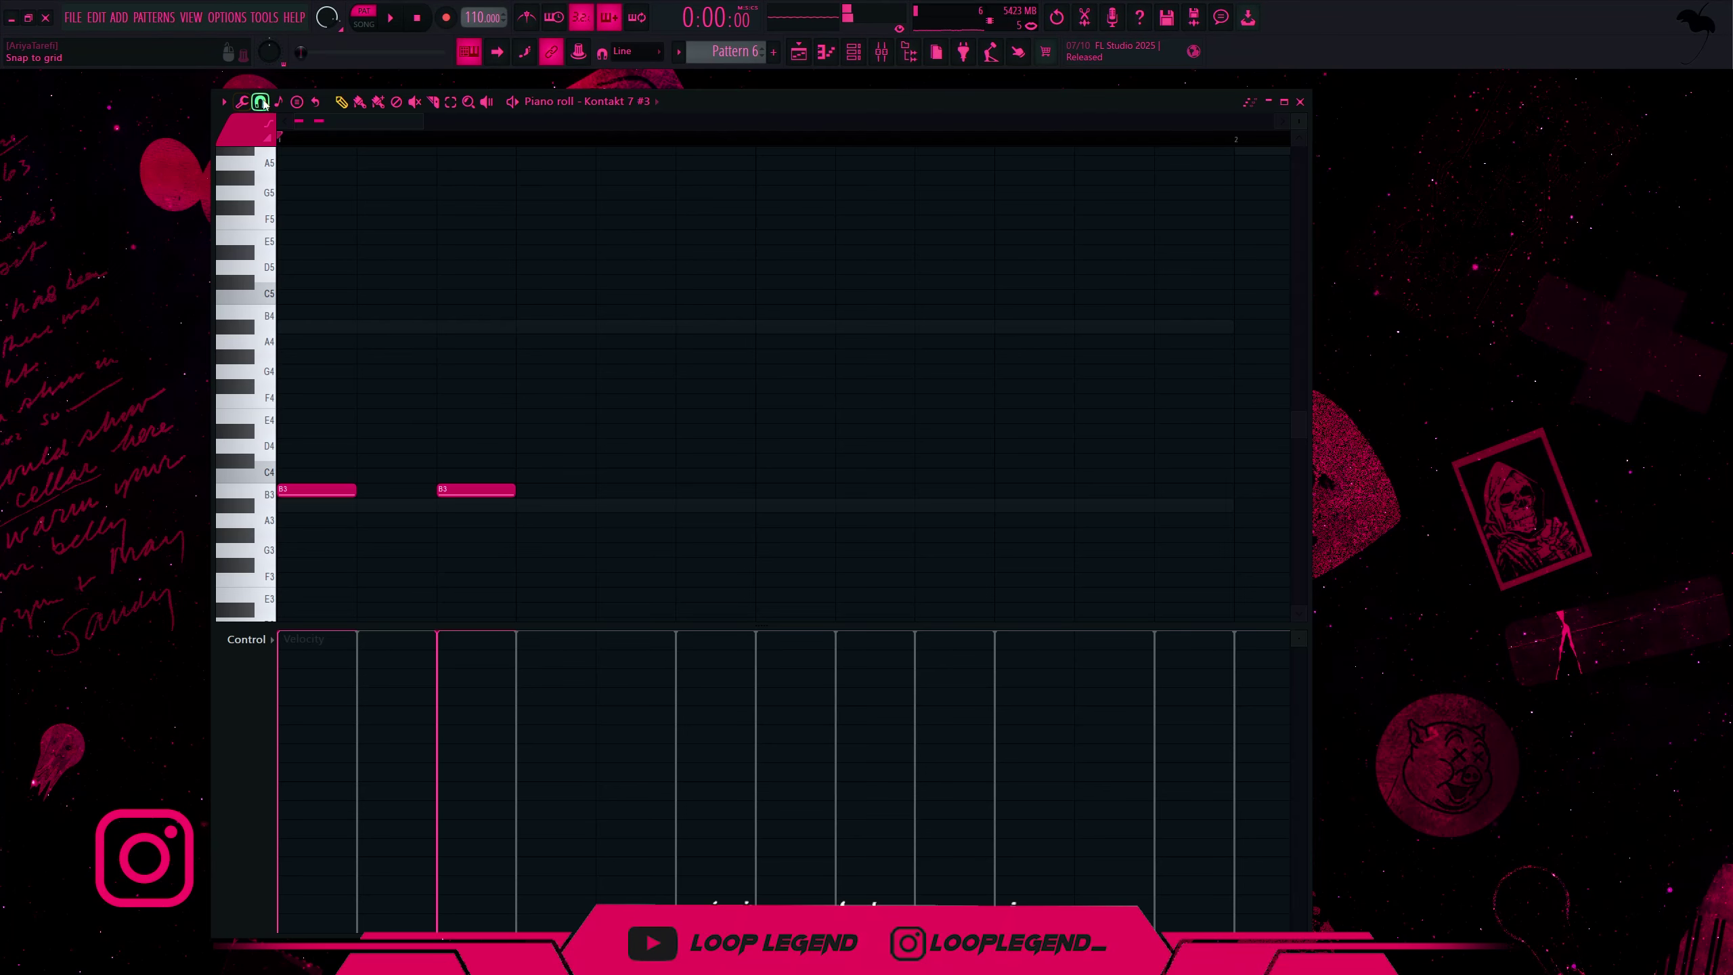
pyautogui.click(260, 102)
pyautogui.click(286, 312)
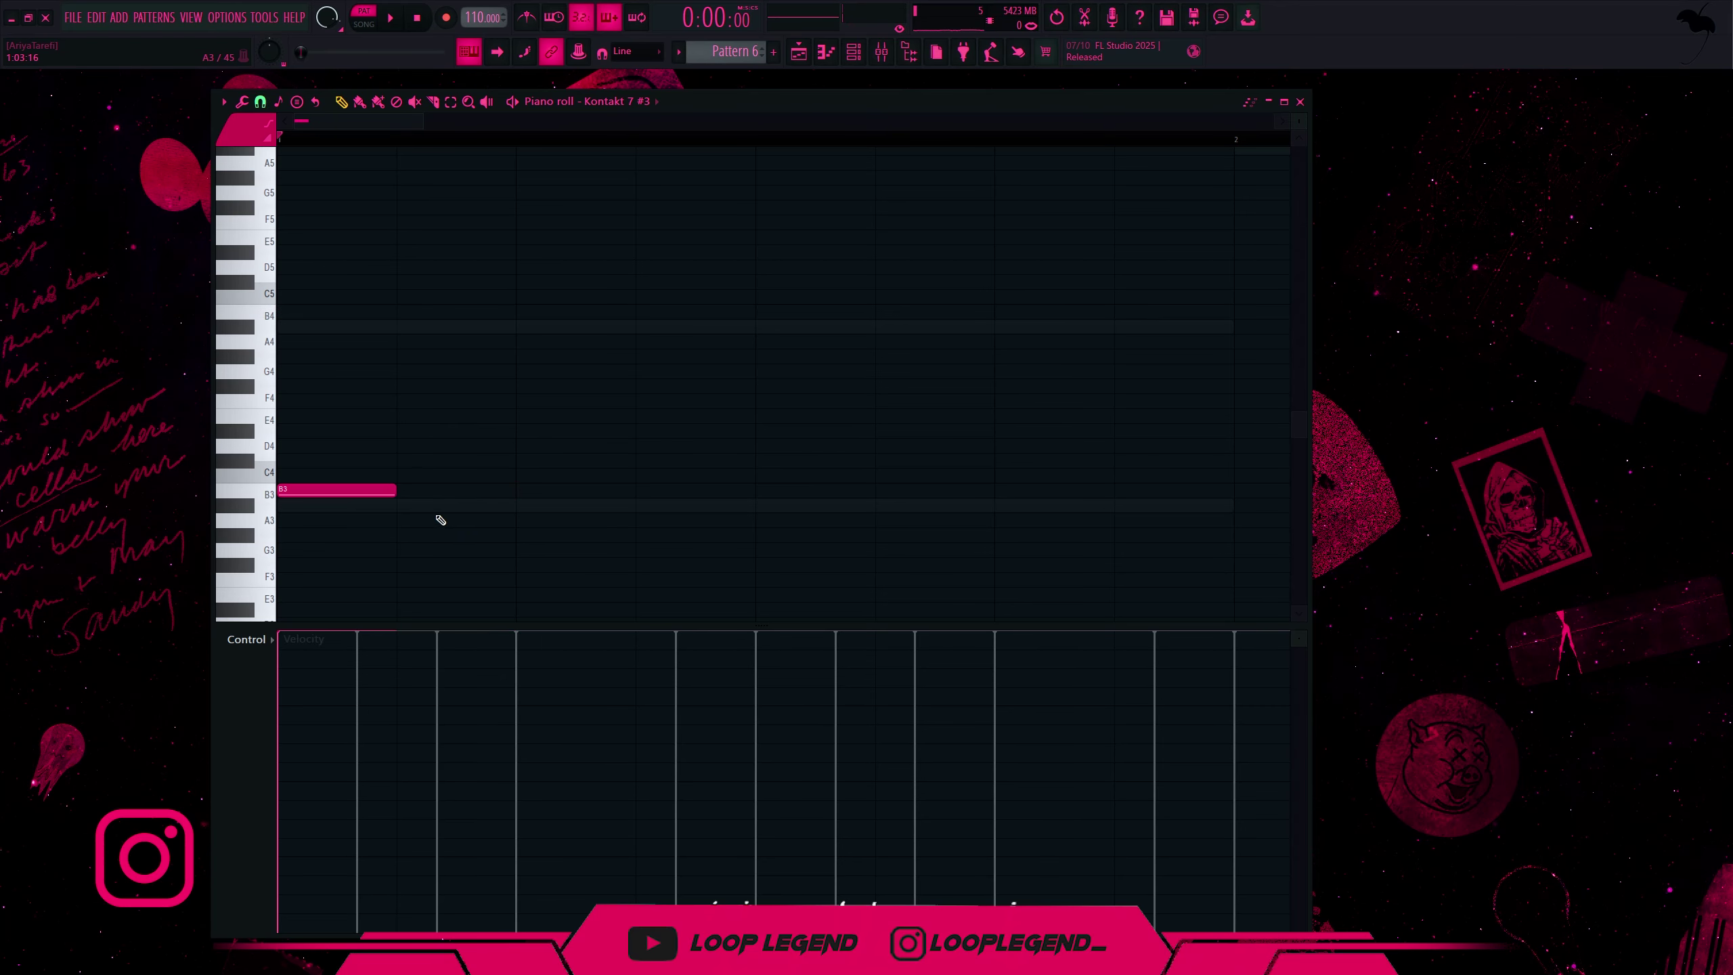
pyautogui.hotkey('ctrl', 'b')
pyautogui.hotkey('ctrl', 'b')
pyautogui.press('space')
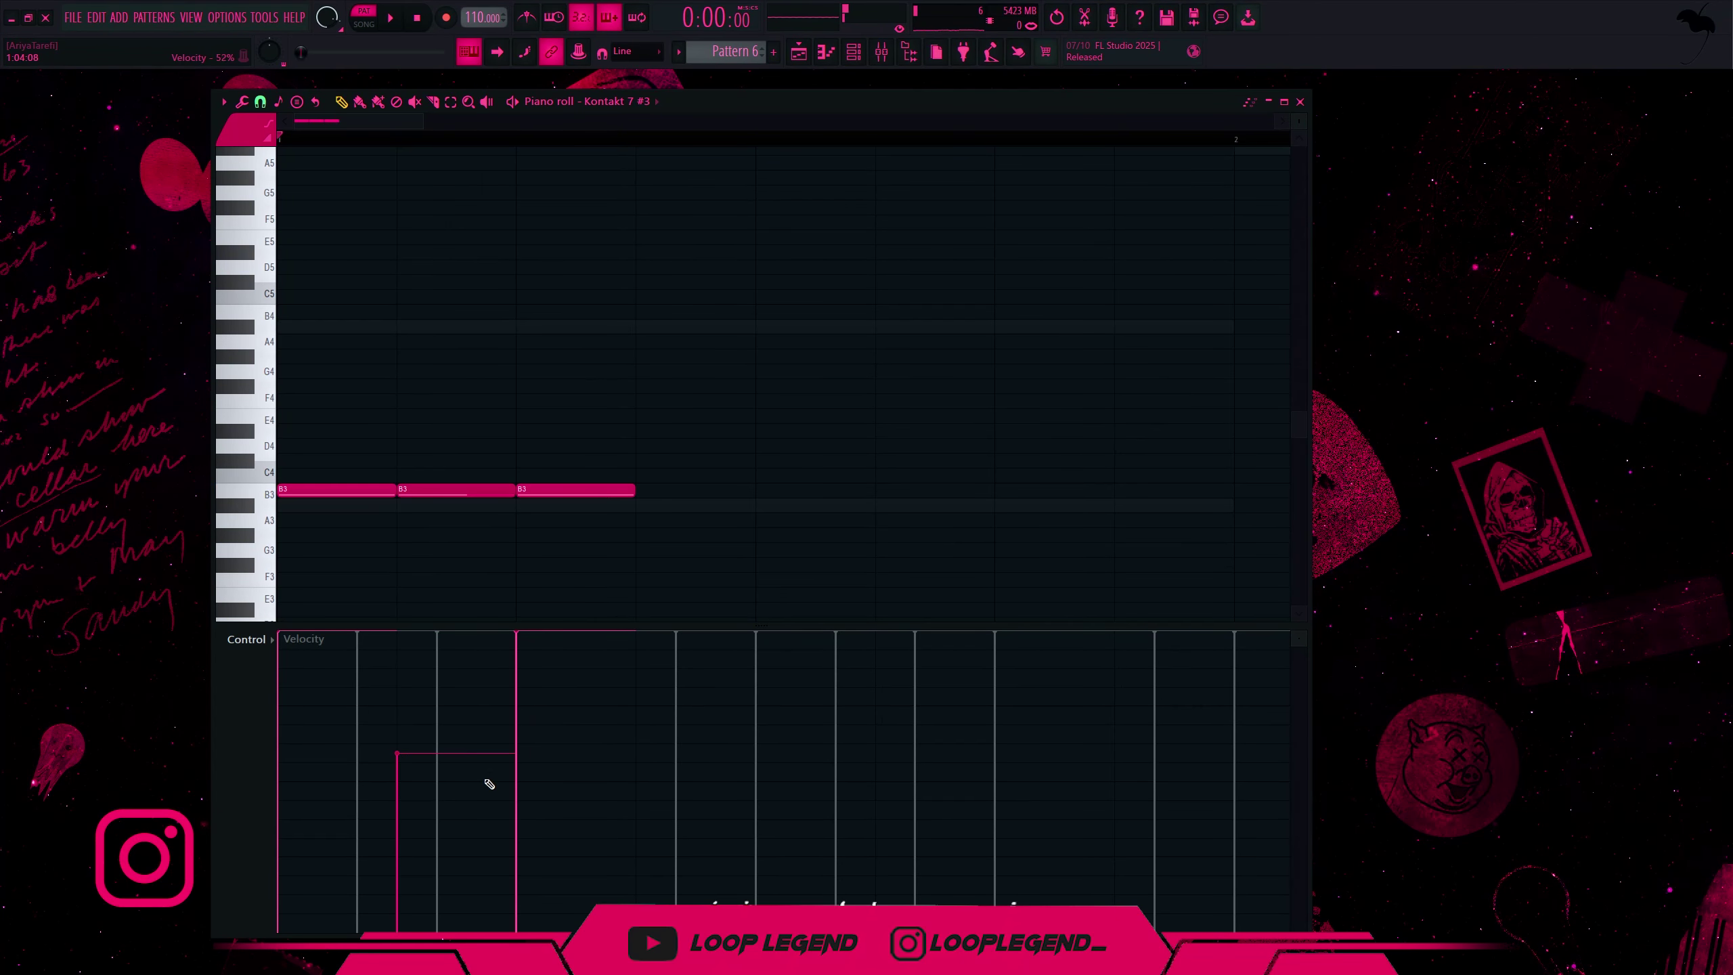
pyautogui.click(524, 812)
pyautogui.press('space')
# - Repeat the three-note B3 group to fill bar 1, deleting the extra note past the bar line, and audition it
pyautogui.hotkey('ctrl', 'b')
pyautogui.scroll(-4, 667, 529)
pyautogui.hotkey('ctrl', 'b')
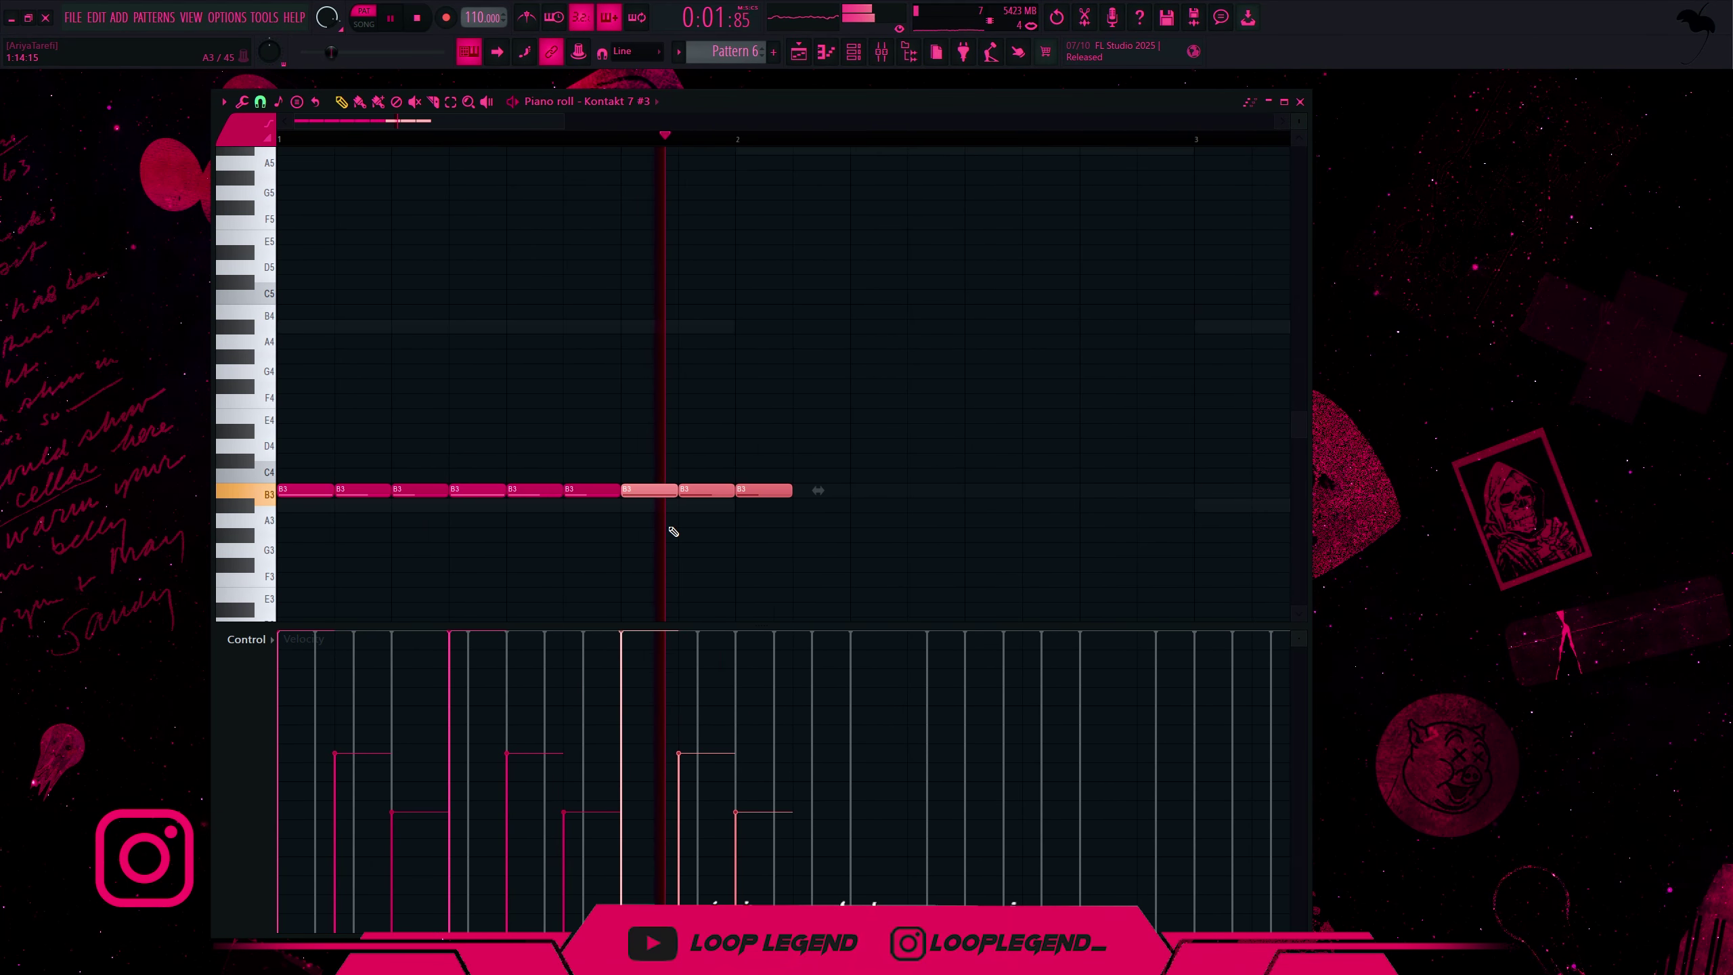
pyautogui.rightClick(768, 493)
pyautogui.press('space')
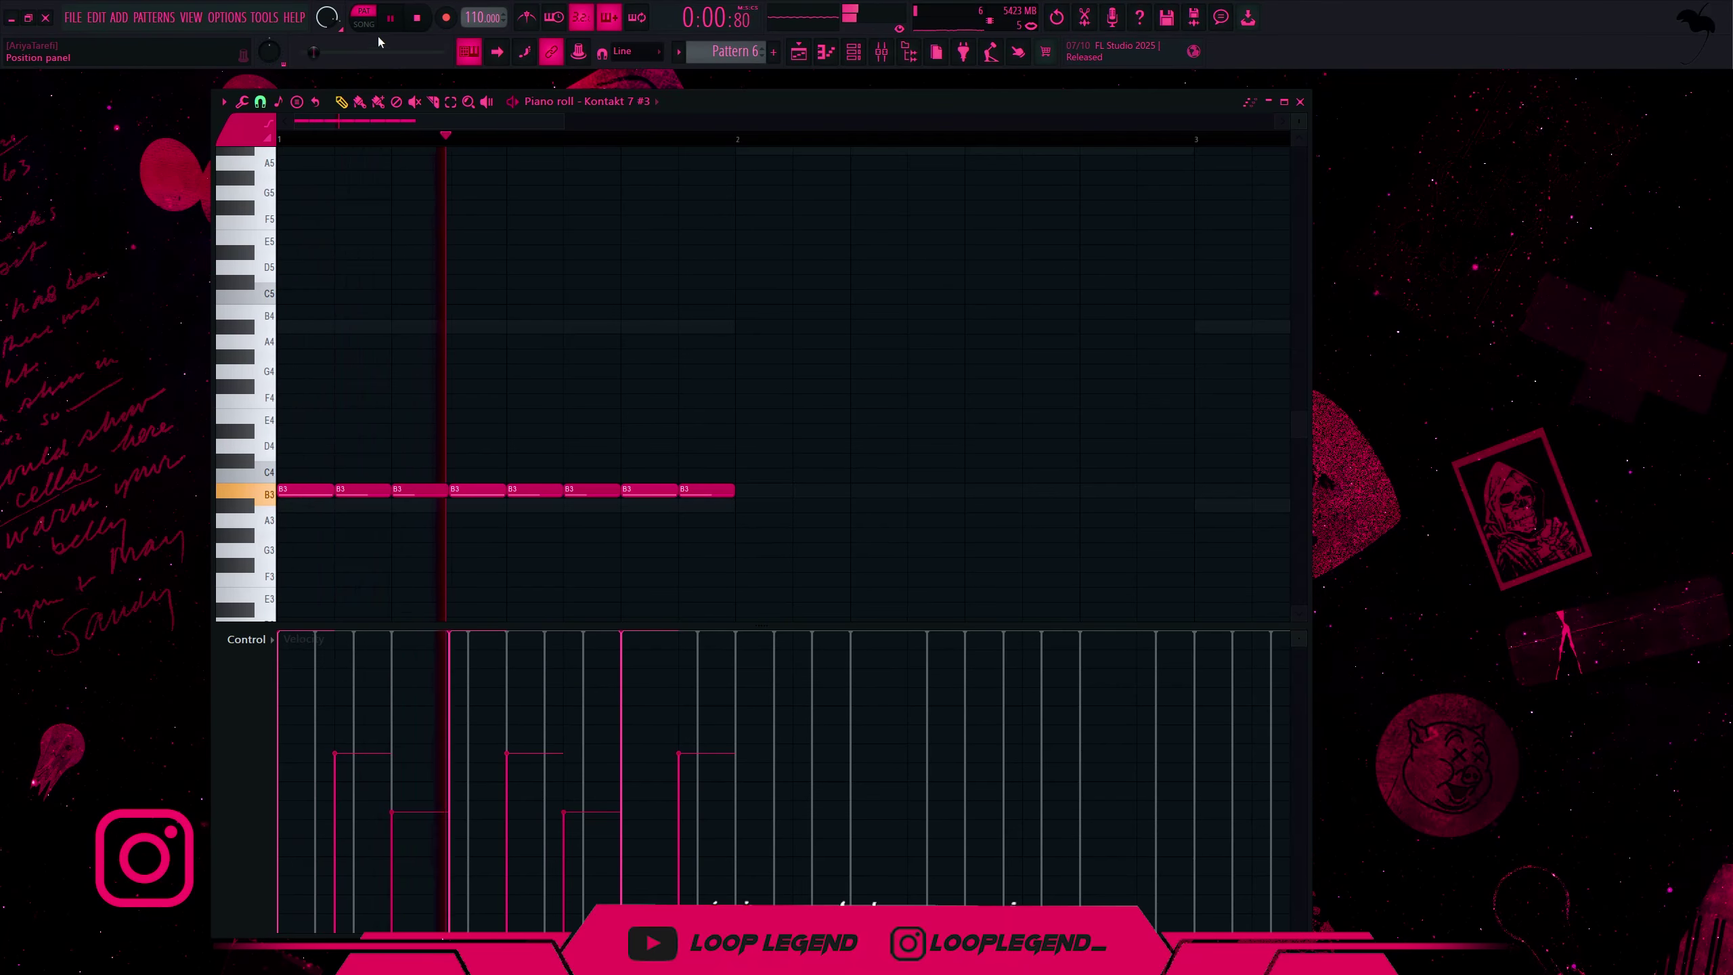
# - Duplicate the one-bar B3 pattern until it fills all four bars
pyautogui.hotkey('ctrl', 'b')
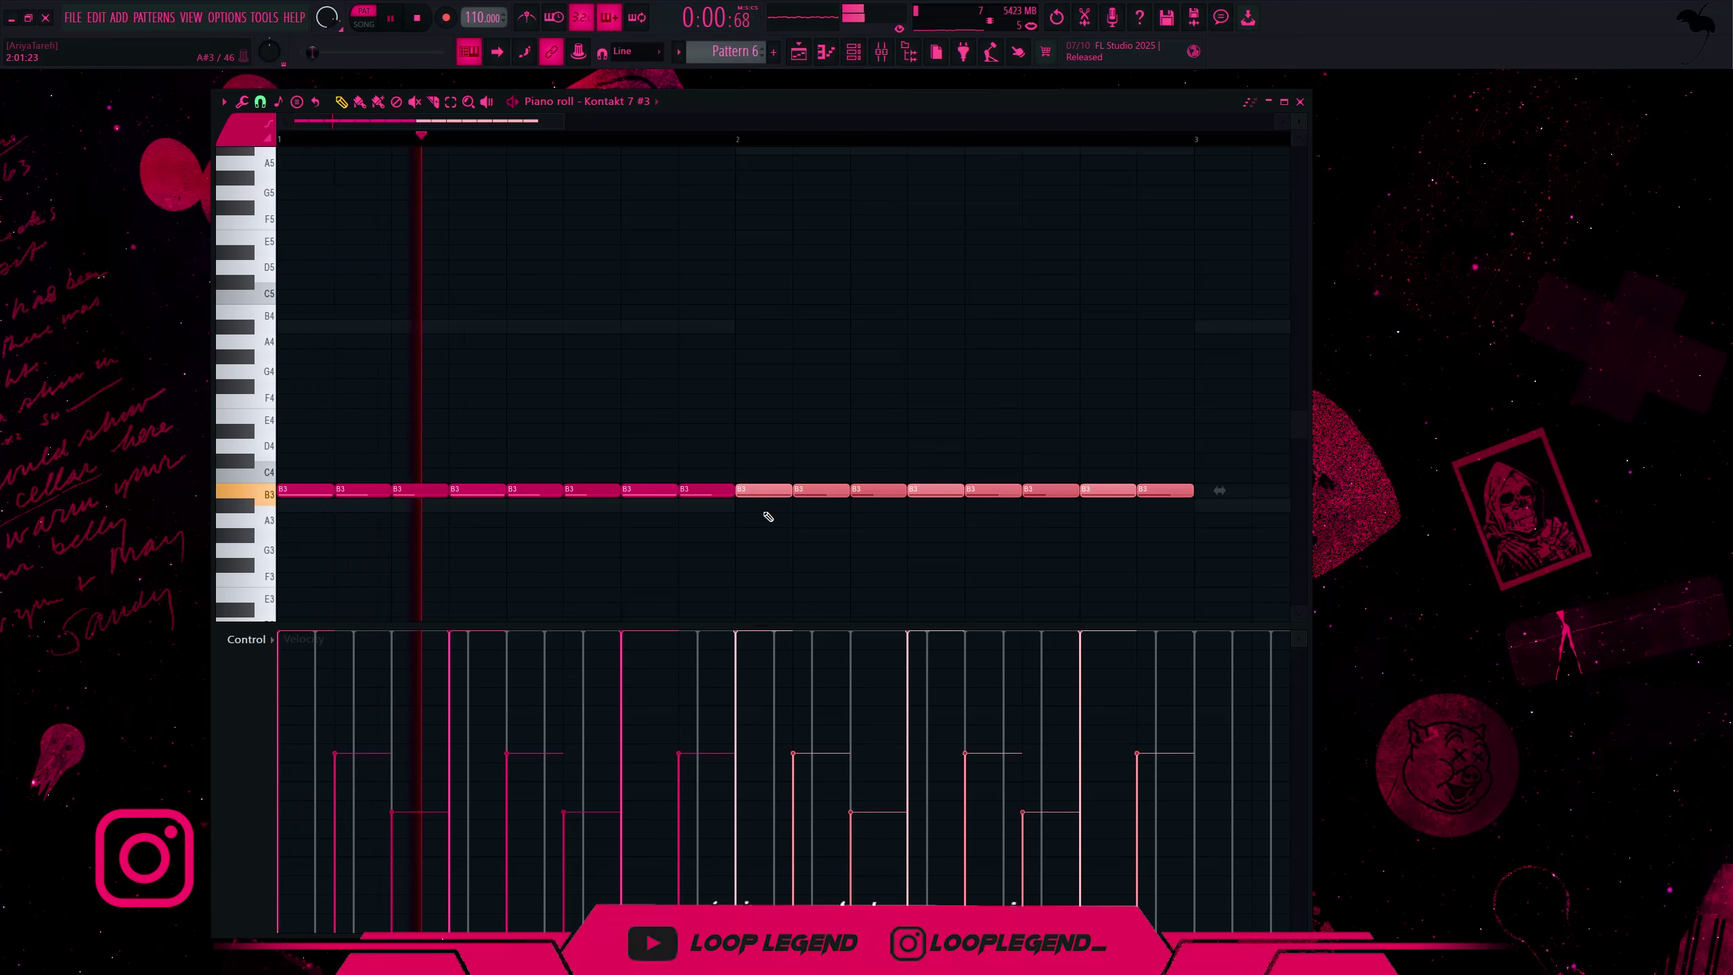
pyautogui.scroll(-3, 766, 515)
pyautogui.hotkey('ctrl', 'b')
pyautogui.scroll(-2, 759, 538)
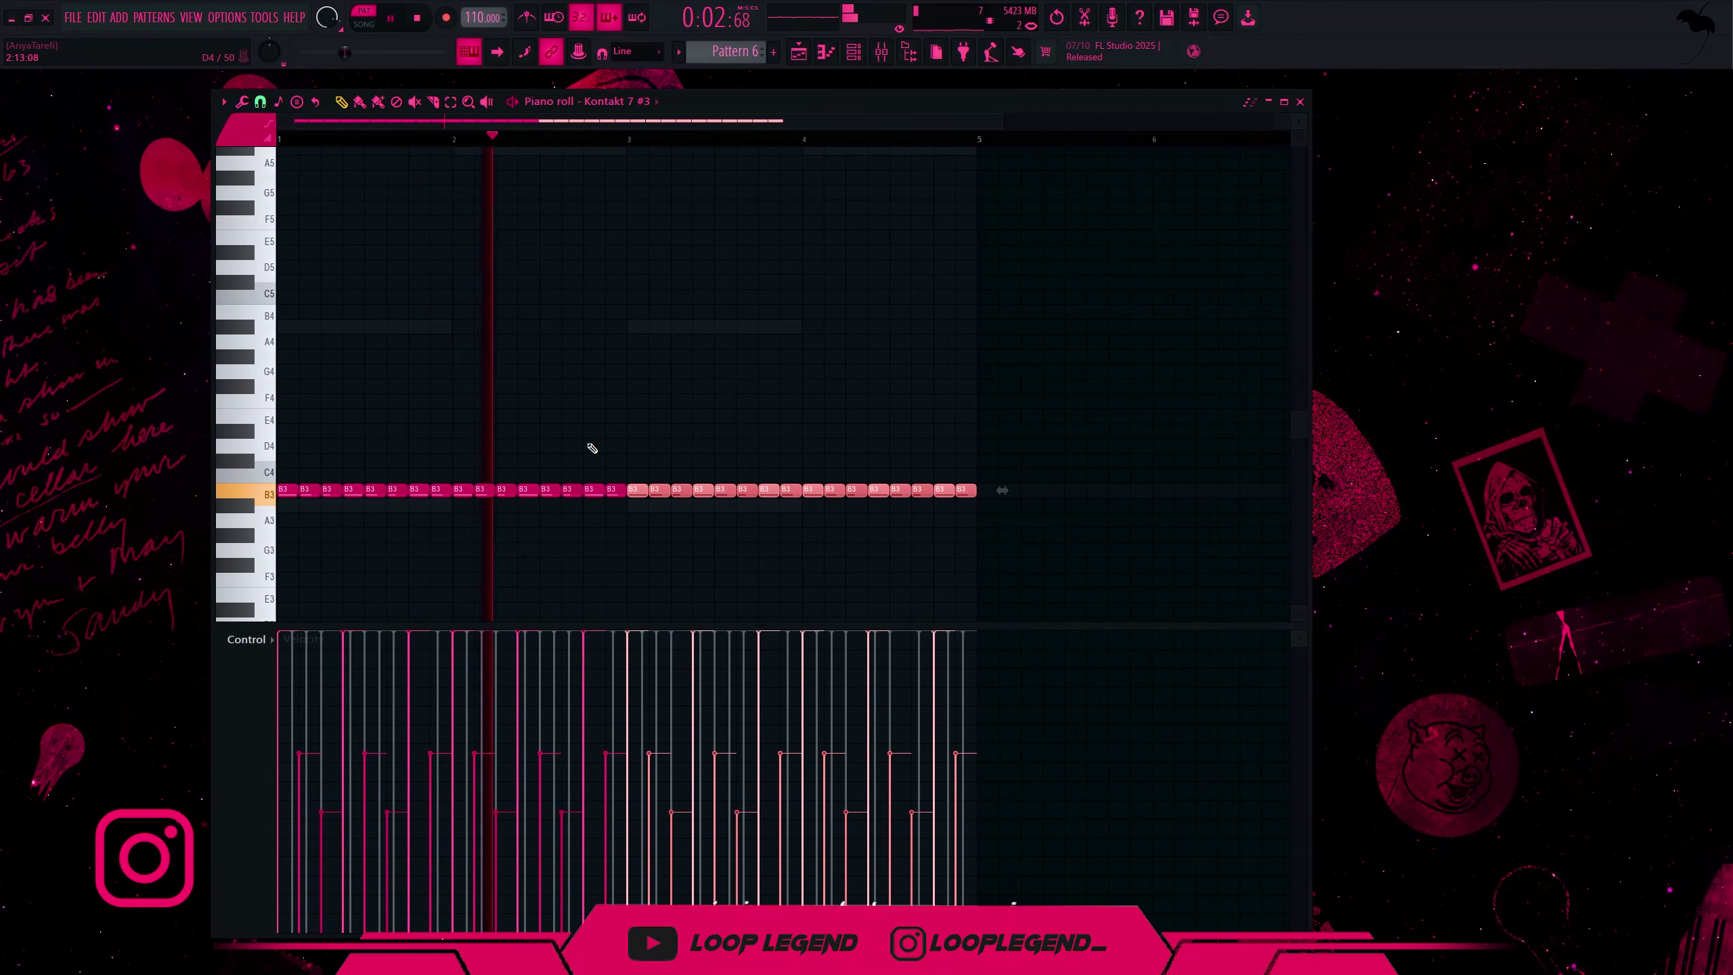
pyautogui.press('F6')
pyautogui.press('F6')
# - Copy the whole B3 row an octave up to B4 and place another copy of that row on F#5
pyautogui.hotkey('ctrl', 'a')
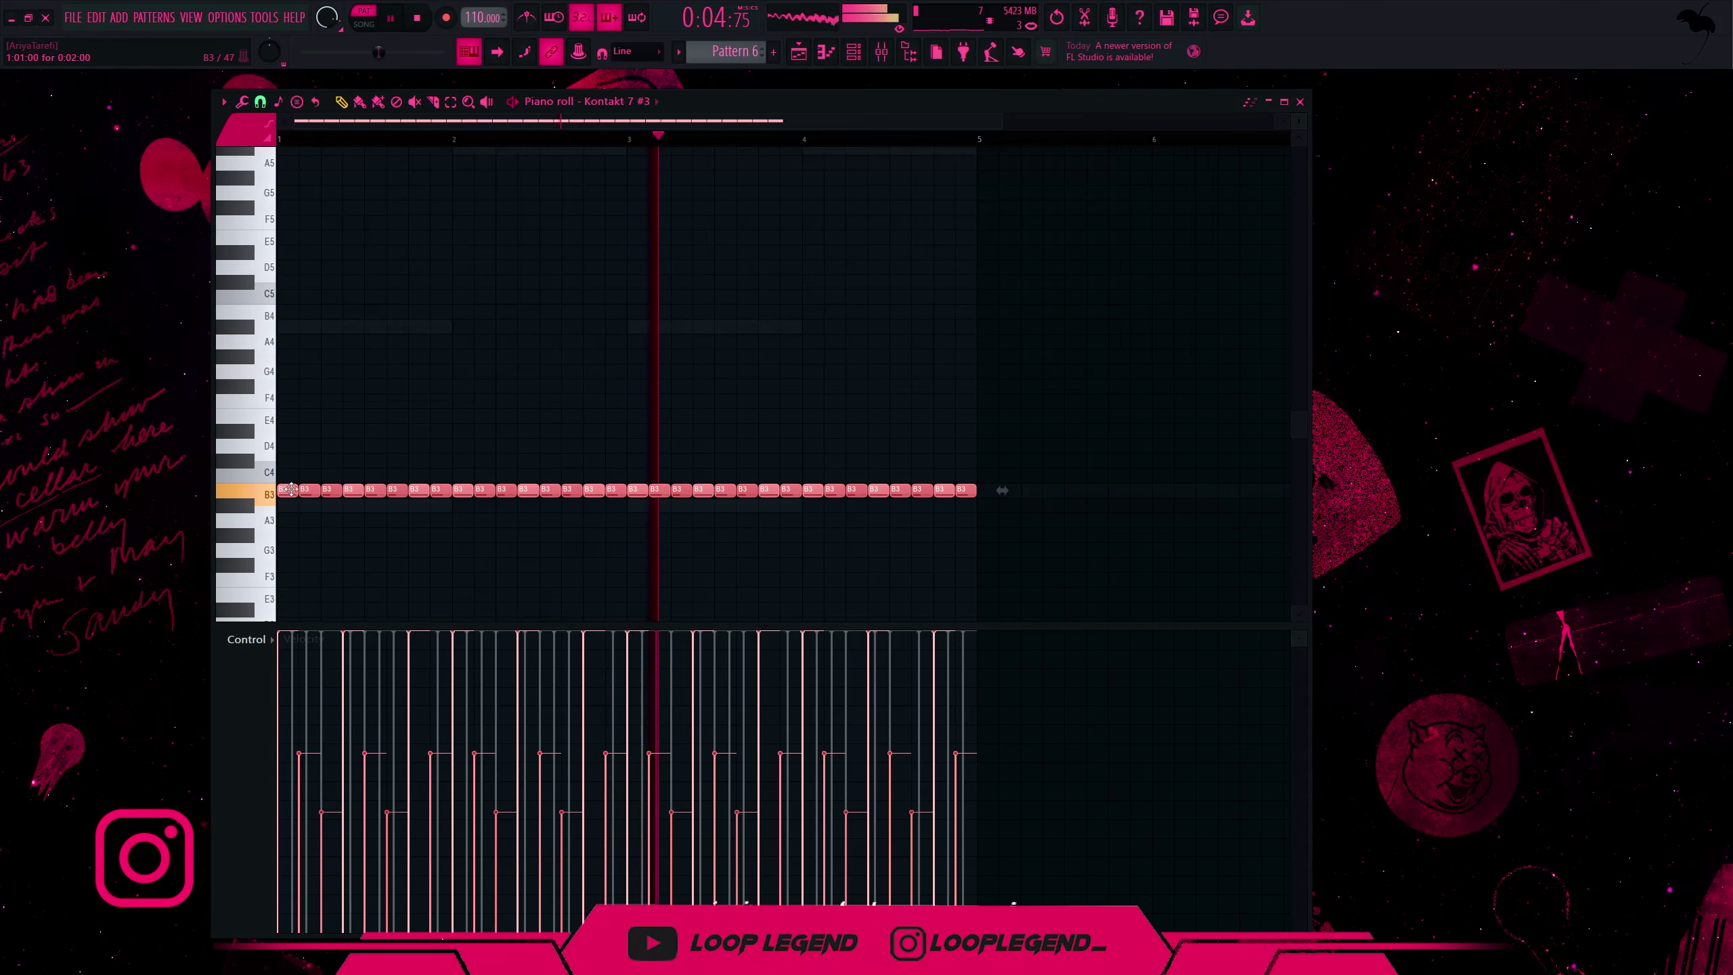
pyautogui.moveTo(285, 488); pyautogui.dragTo(284, 303)
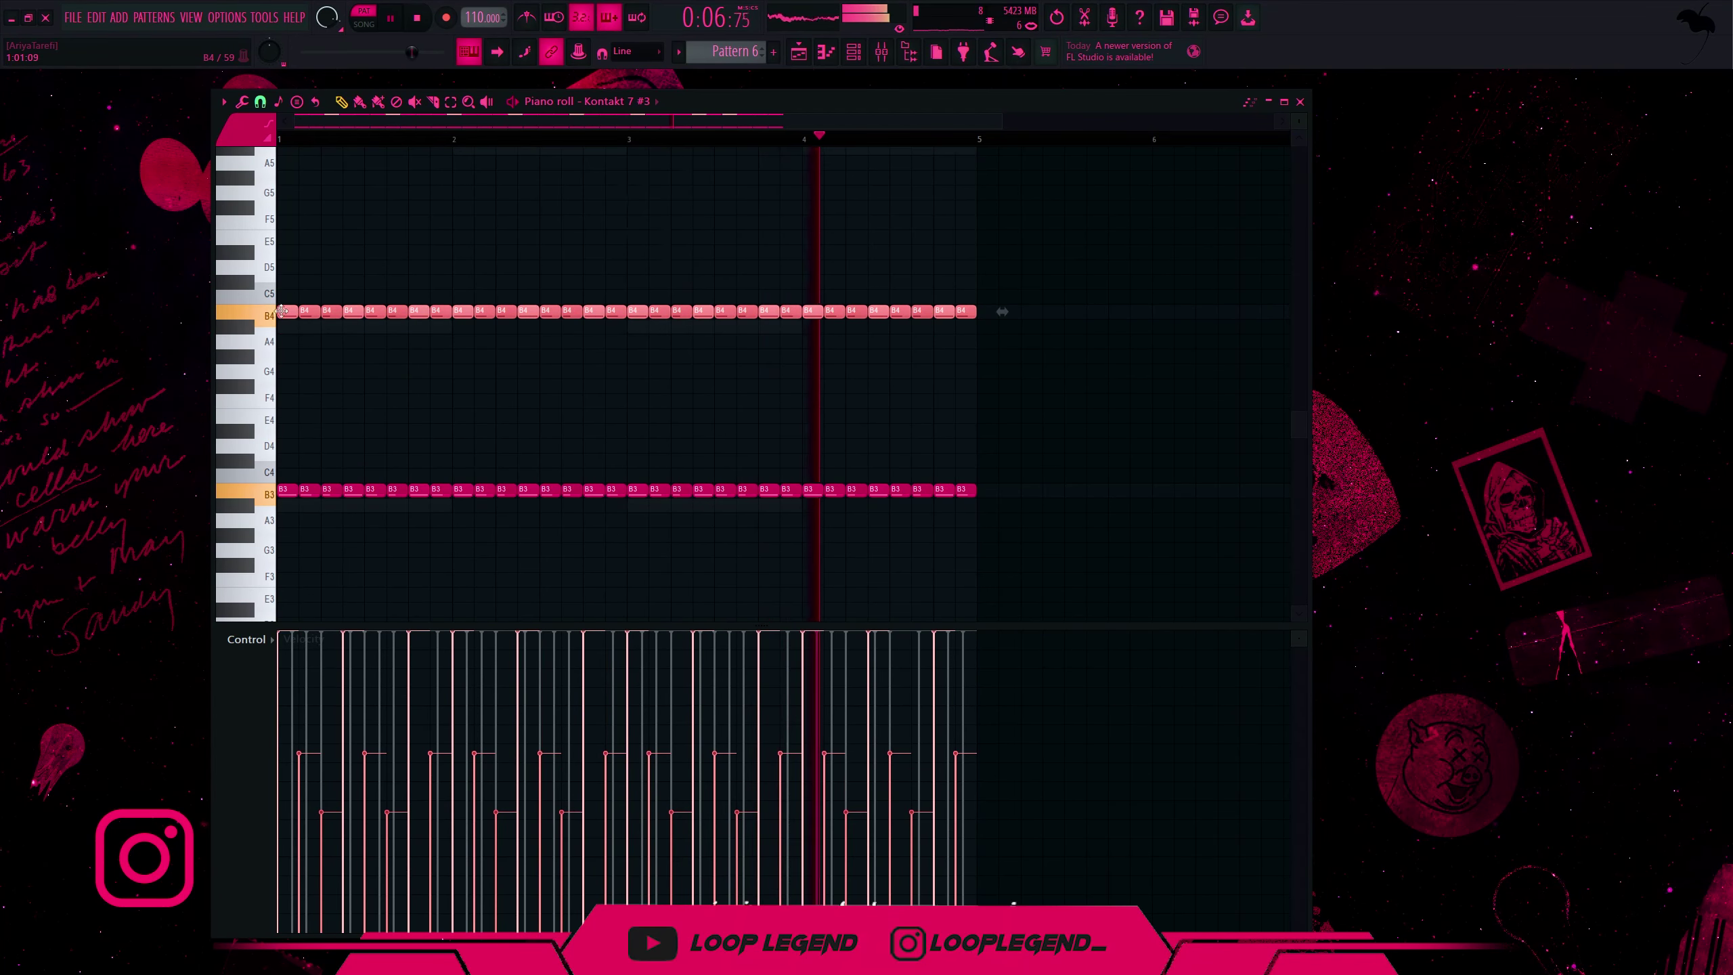
pyautogui.hotkey('ctrl', 'c')
pyautogui.hotkey('ctrl', 'v')
pyautogui.hotkey('shift', 'Down')
pyautogui.hotkey('shift', 'Down')
pyautogui.hotkey('shift', 'Down')
pyautogui.hotkey('shift', 'Down')
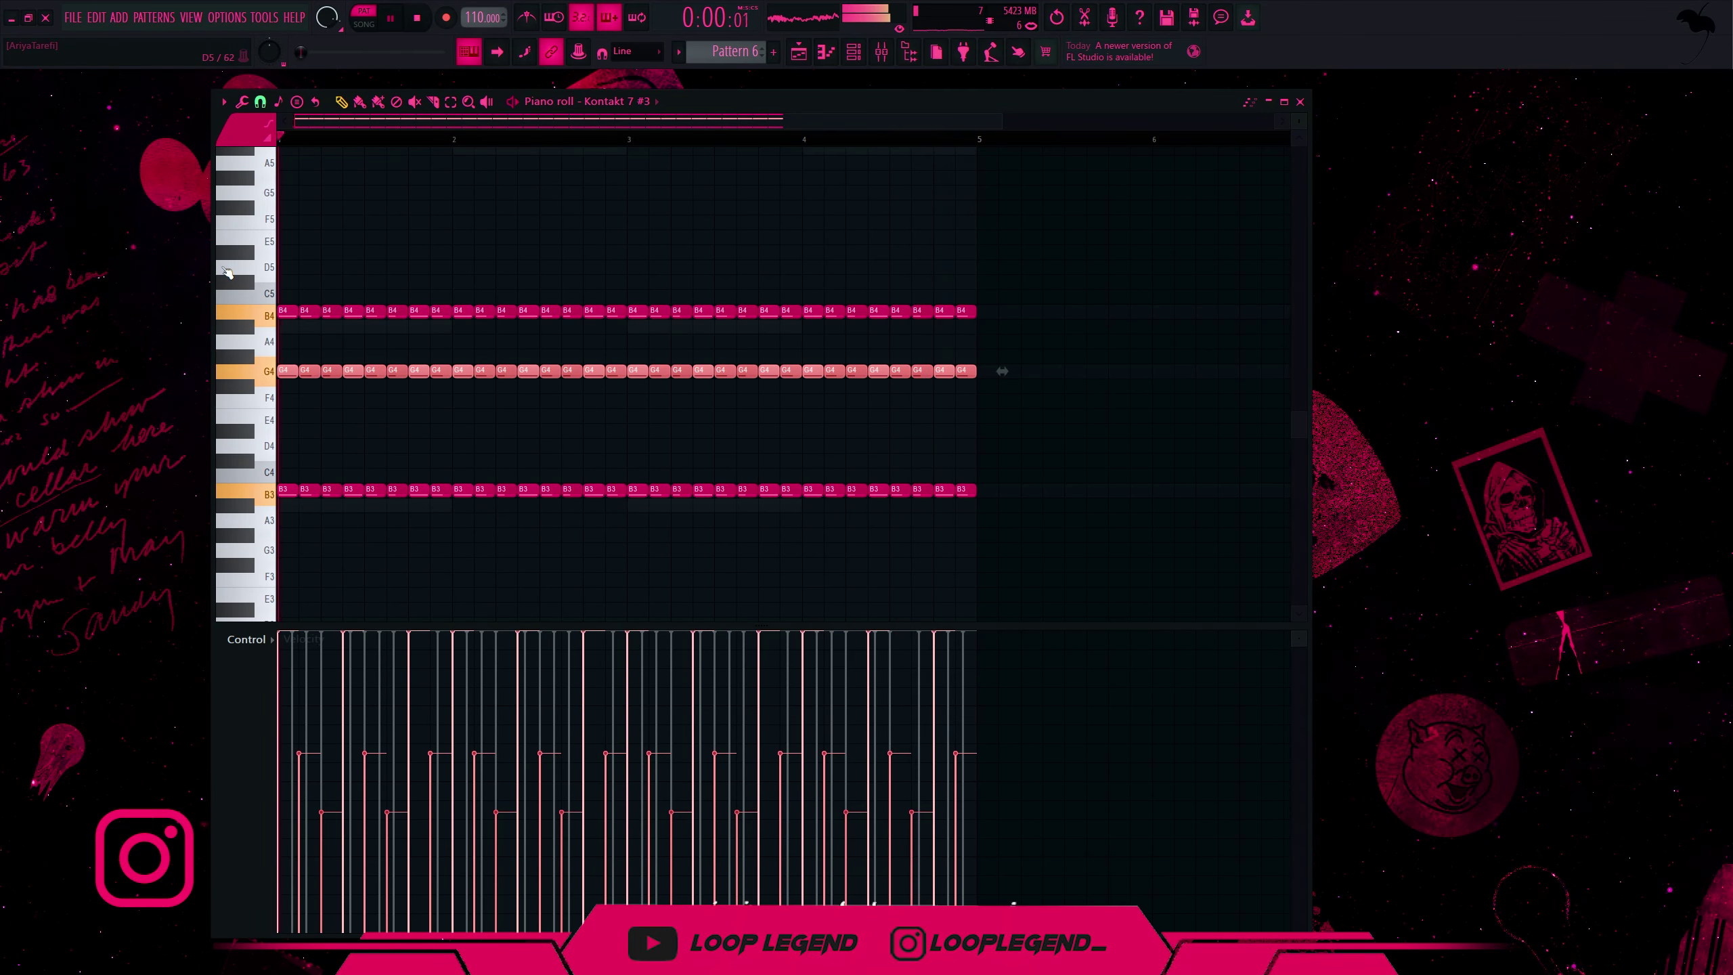
pyautogui.hotkey('ctrl', 'Up')
pyautogui.hotkey('shift', 'Down')
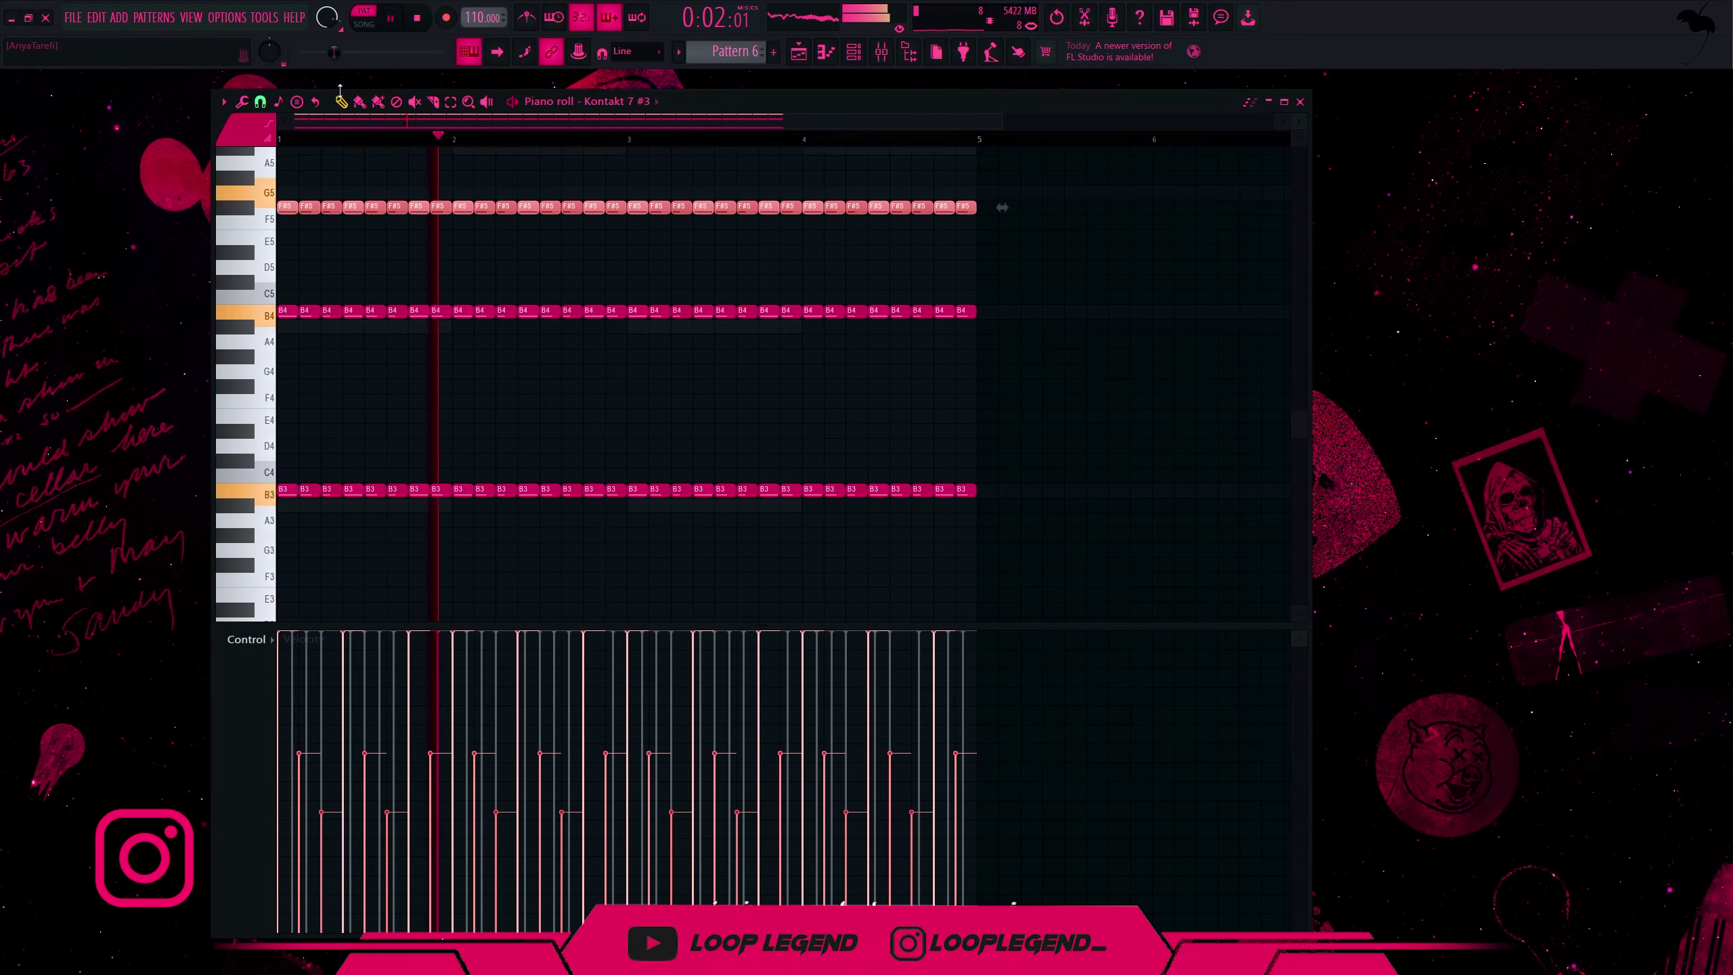
pyautogui.hotkey('ctrl', 'Down')
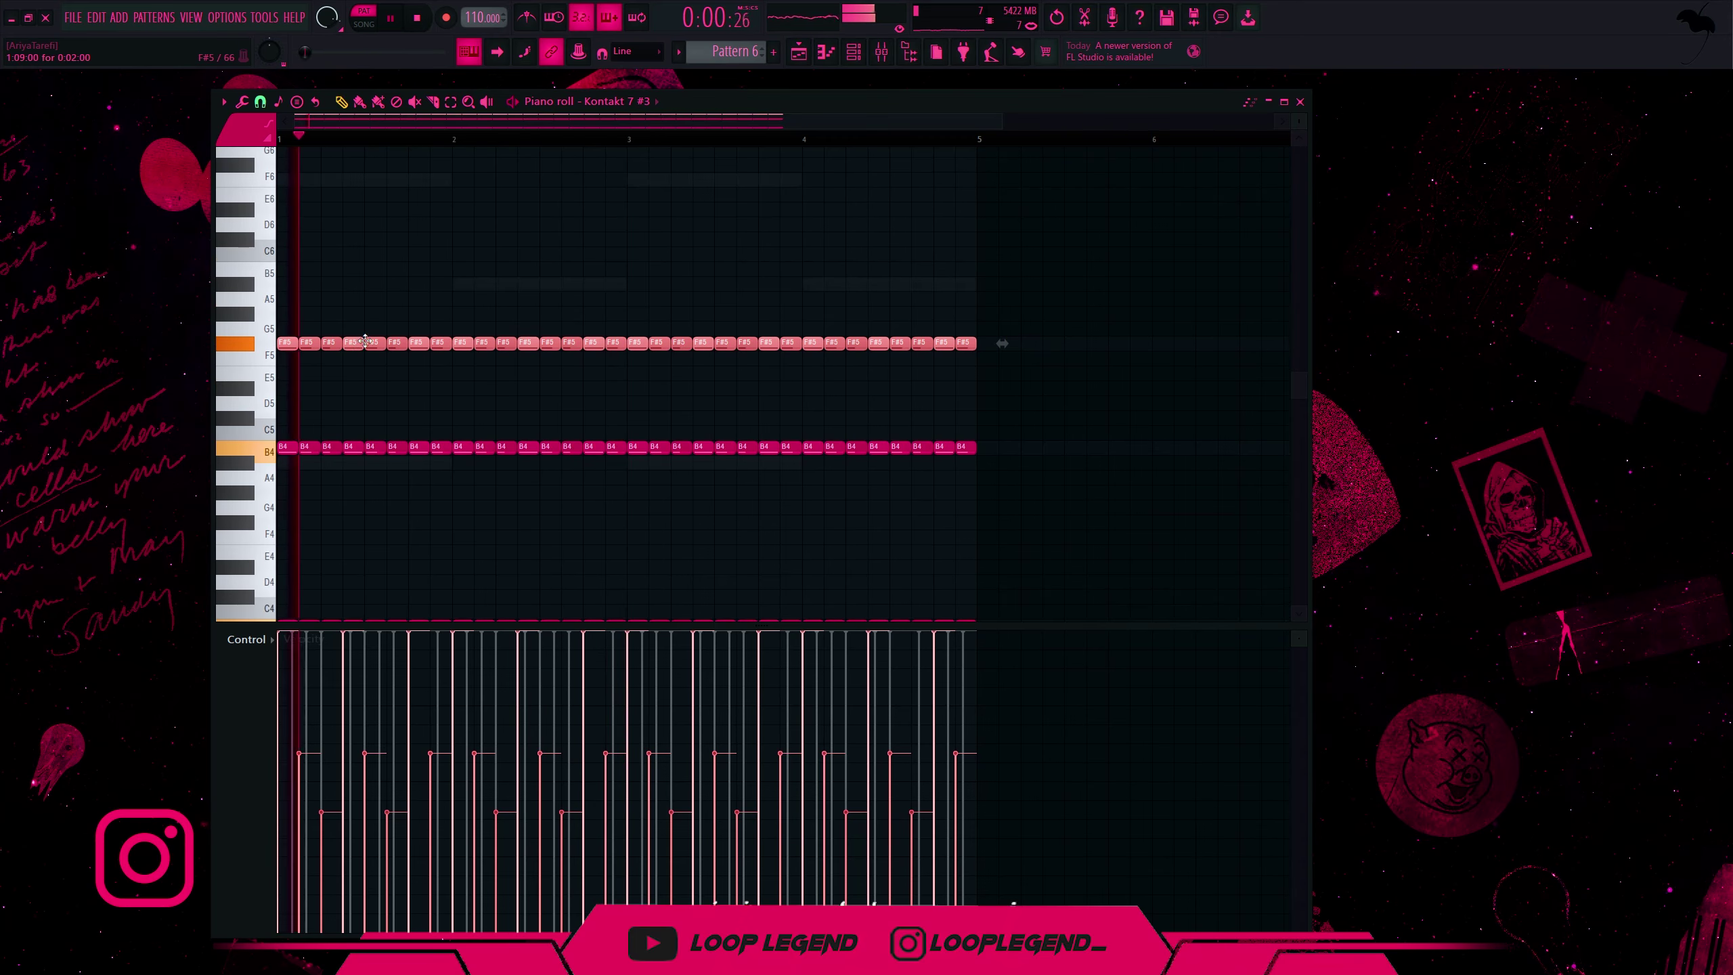
# - Reshape bar 1 of the F#5 row by moving notes 4–5 to G5, notes 6–7 to E5 and note 8 to D5
pyautogui.moveTo(357, 333); pyautogui.dragTo(445, 403)
pyautogui.hotkey('shift', 'Up')
pyautogui.hotkey('shift', 'Down')
pyautogui.hotkey('shift', 'Down')
pyautogui.press('space')
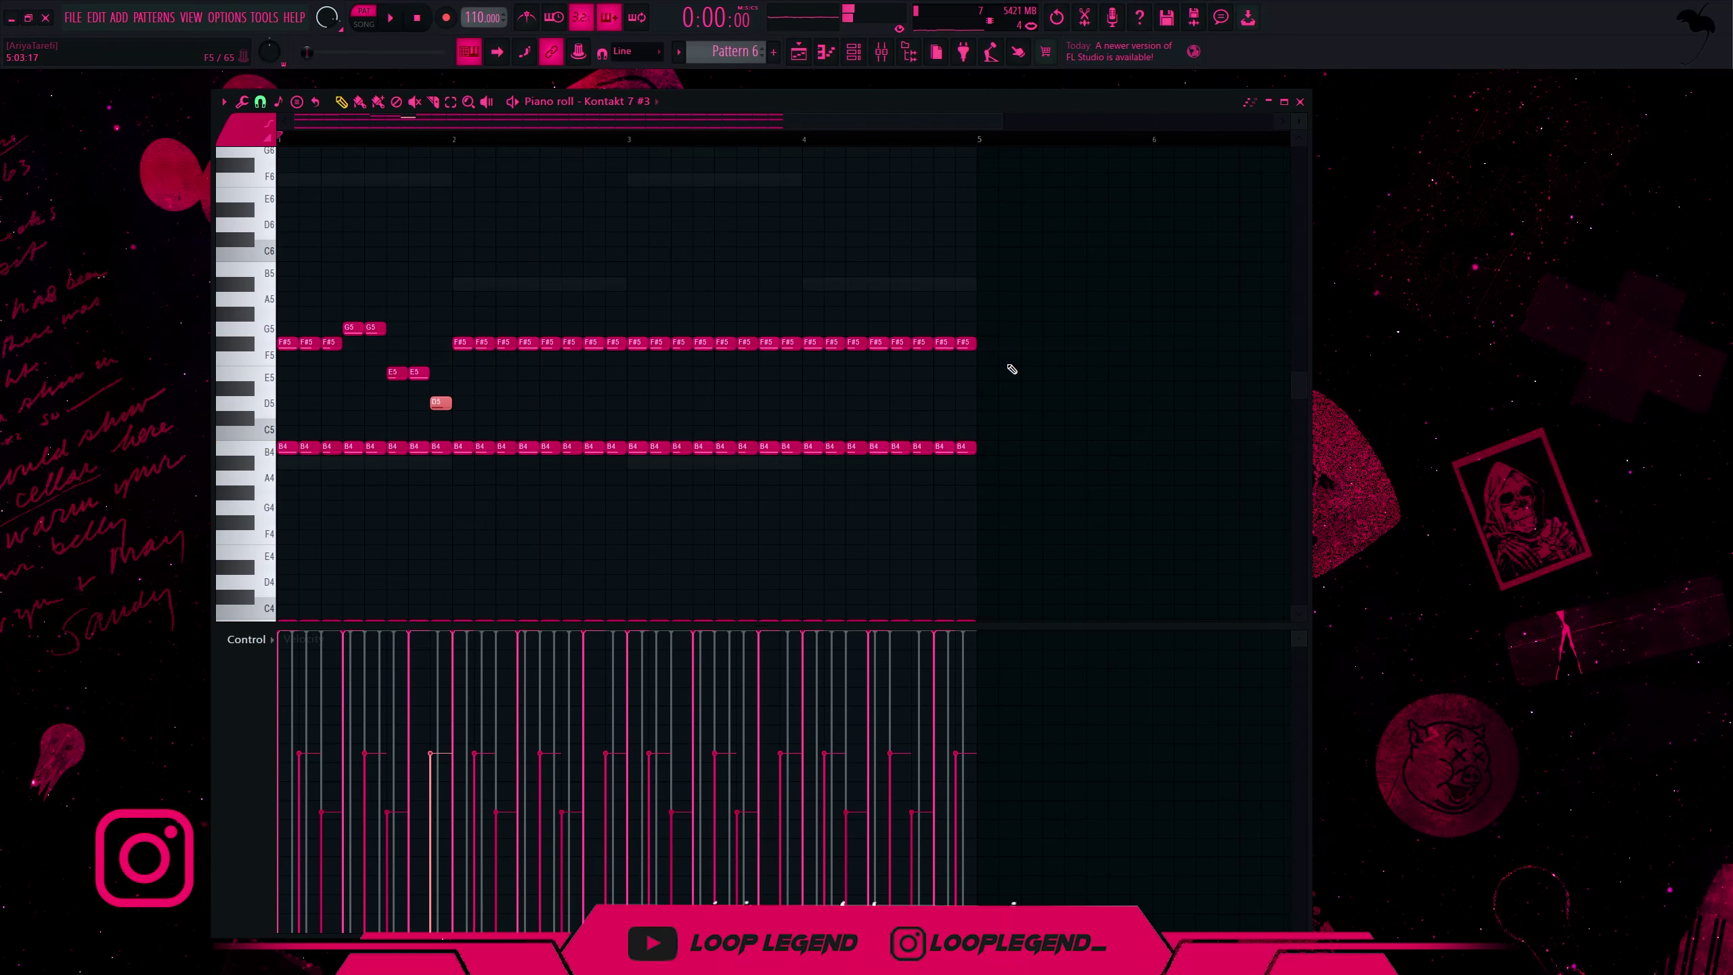
# - Select the F#5 notes from the middle of bar 2 to the end, lower them four semitones and clear the selection
pyautogui.moveTo(998, 379); pyautogui.dragTo(544, 294)
pyautogui.hotkey('shift', 'Down')
pyautogui.hotkey('shift', 'Down')
pyautogui.hotkey('shift', 'Down')
pyautogui.hotkey('shift', 'Down')
pyautogui.hotkey('ctrl', 'd')
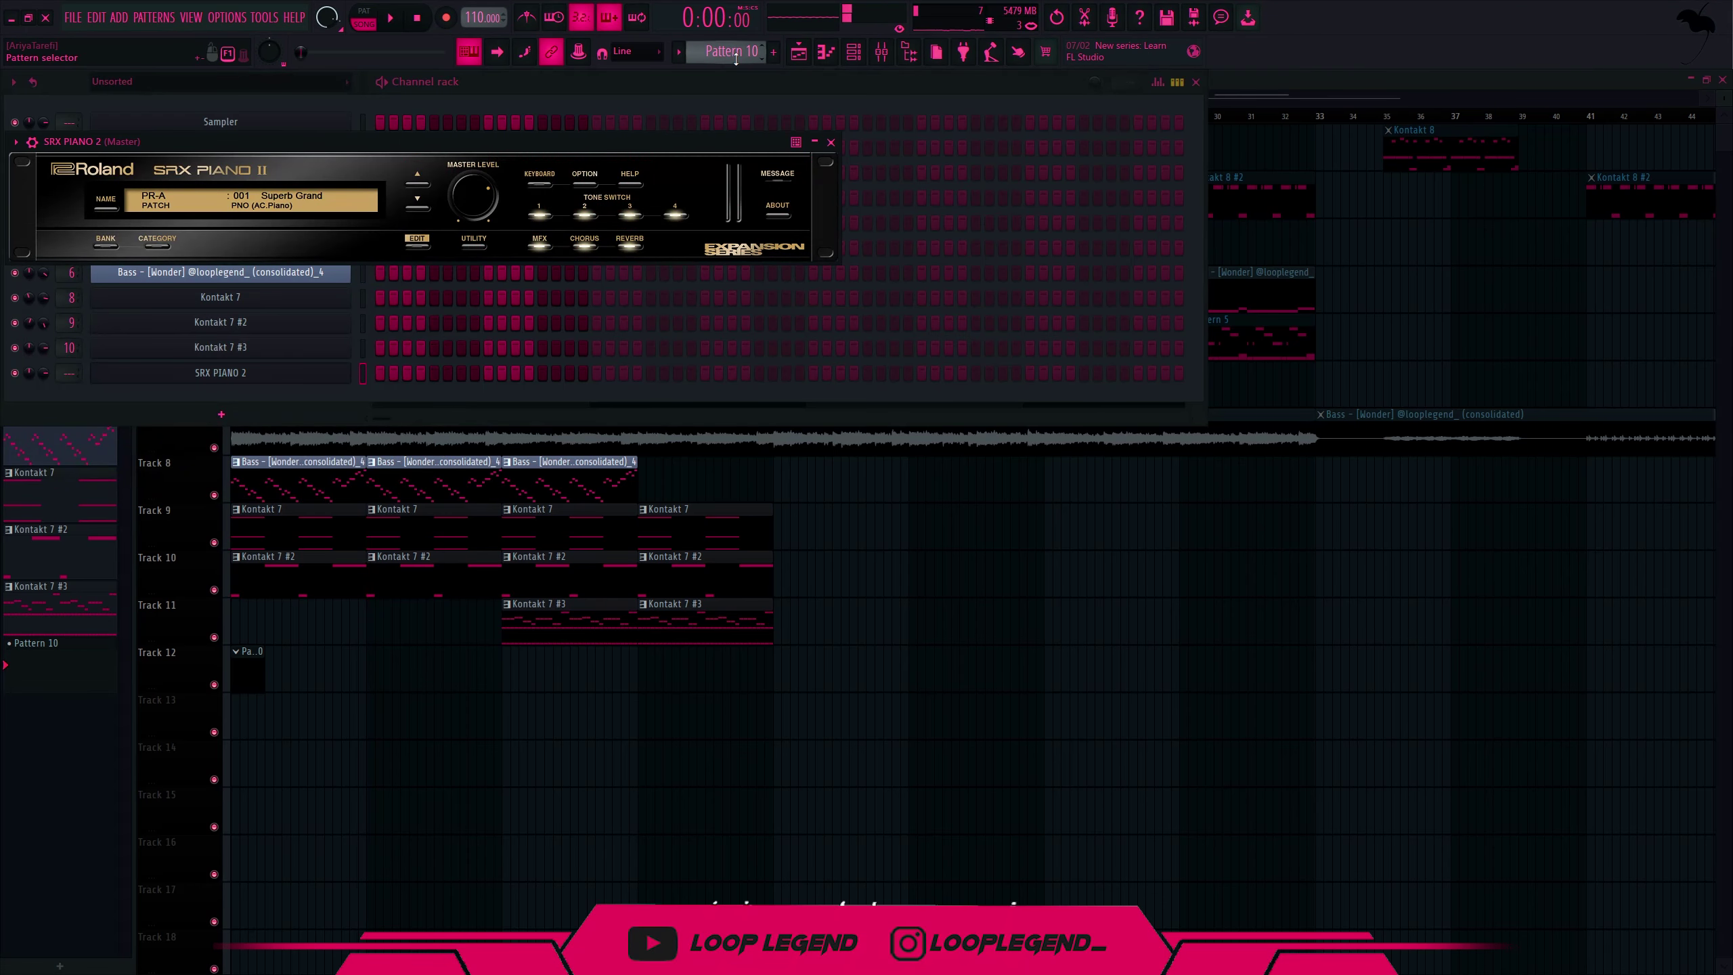
# - Bring the Bass - [Wonder] pattern's A#3 and B3 line into Pattern 10 for SRX PIANO 2 and audition it
pyautogui.click(731, 51)
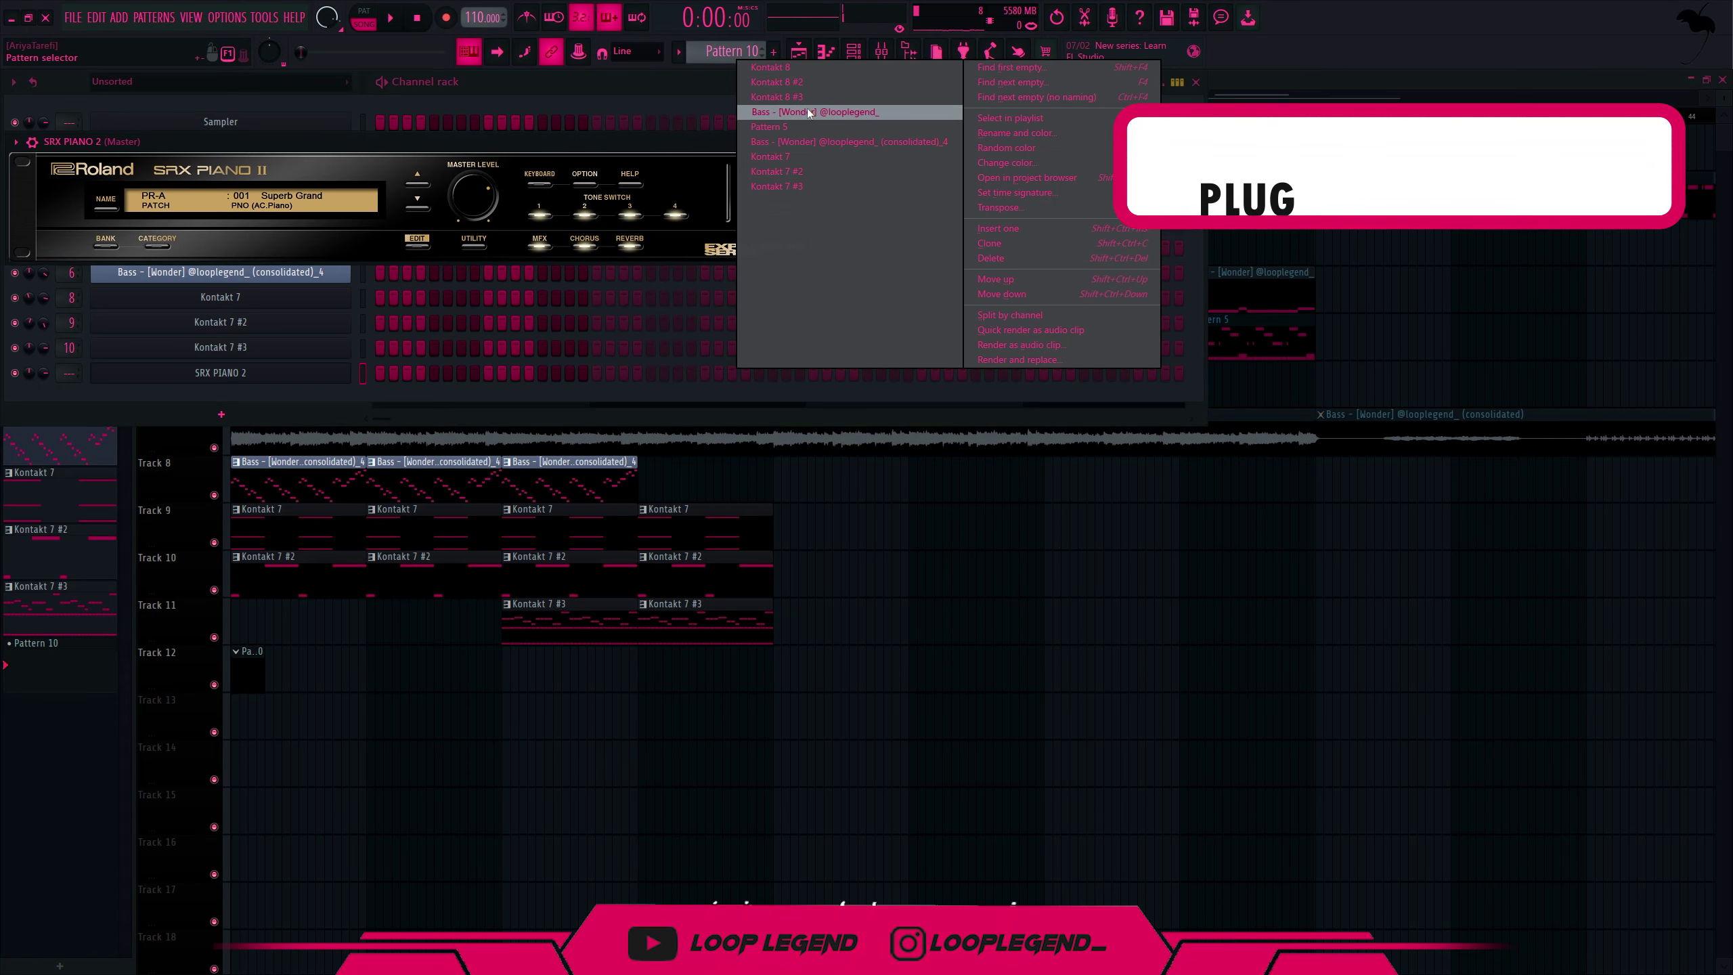
pyautogui.click(784, 112)
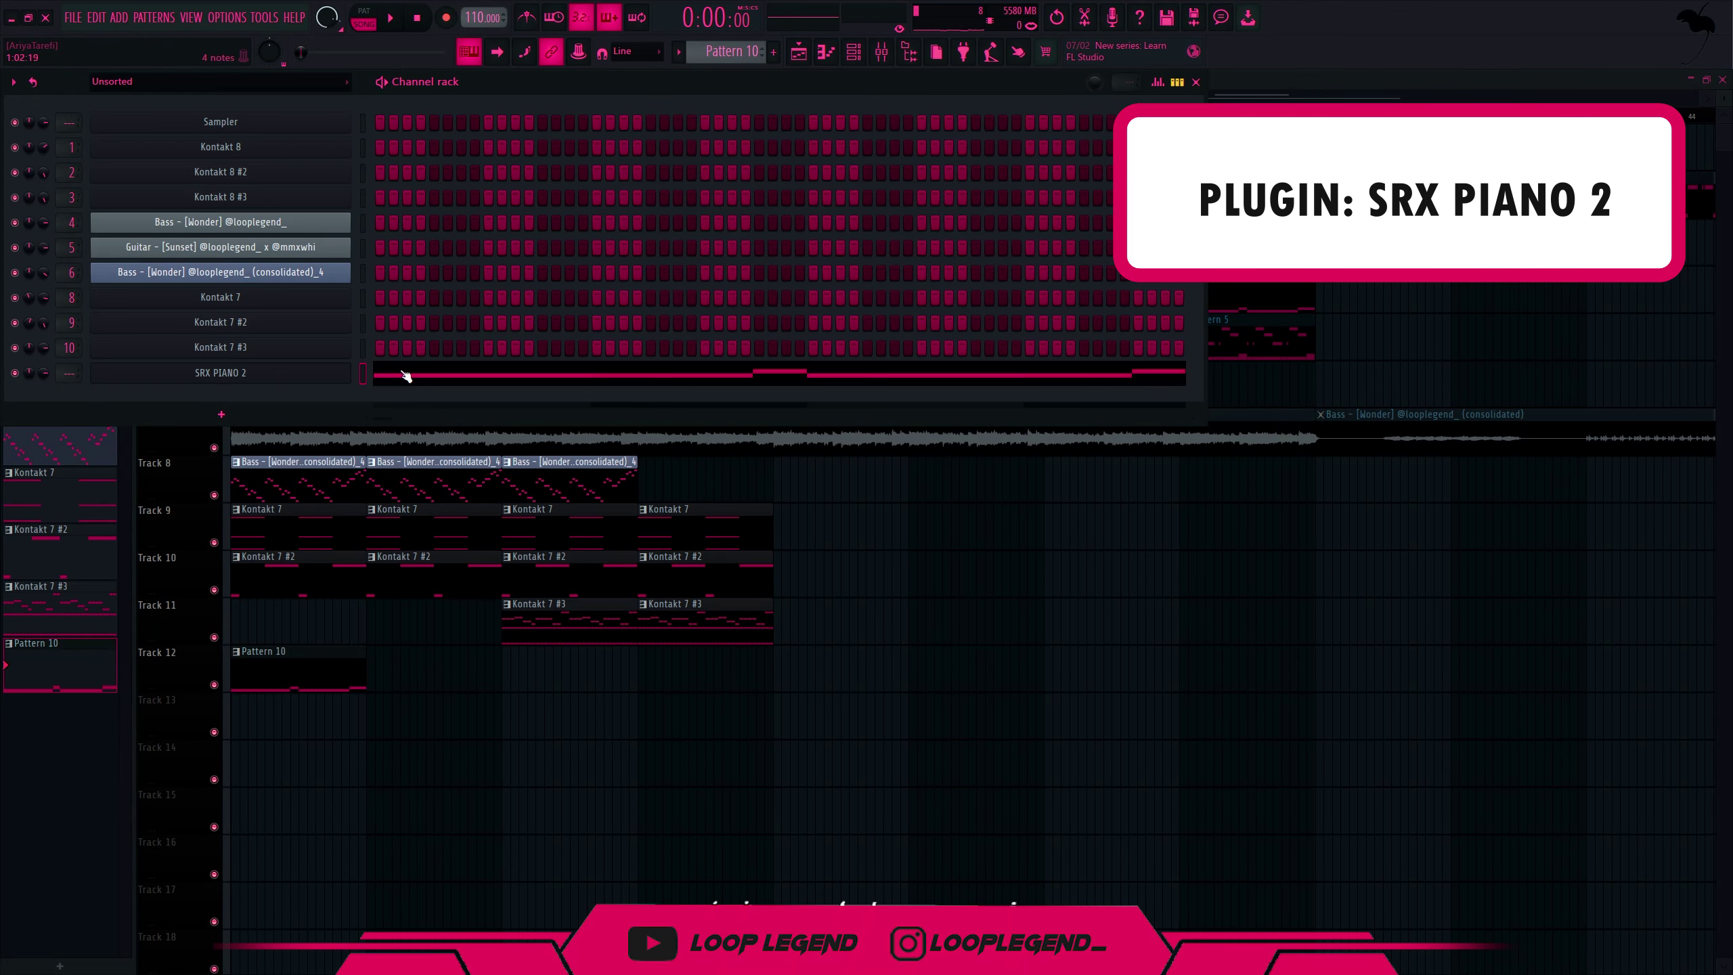
pyautogui.click(416, 373)
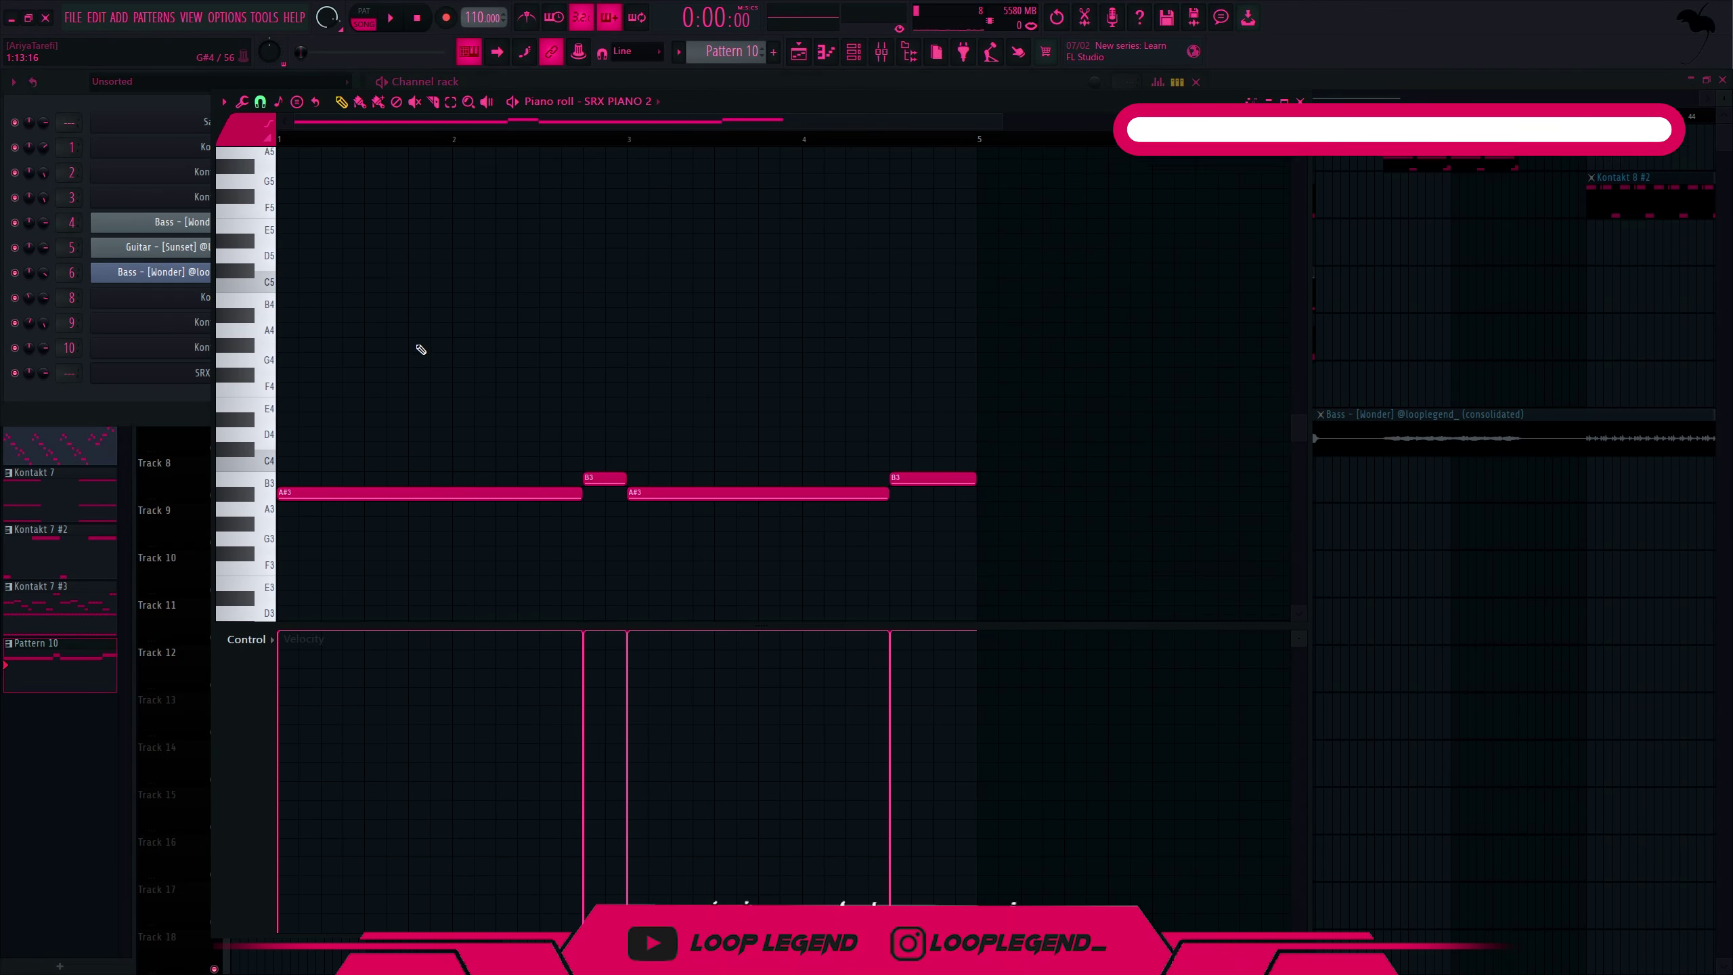
pyautogui.press('space')
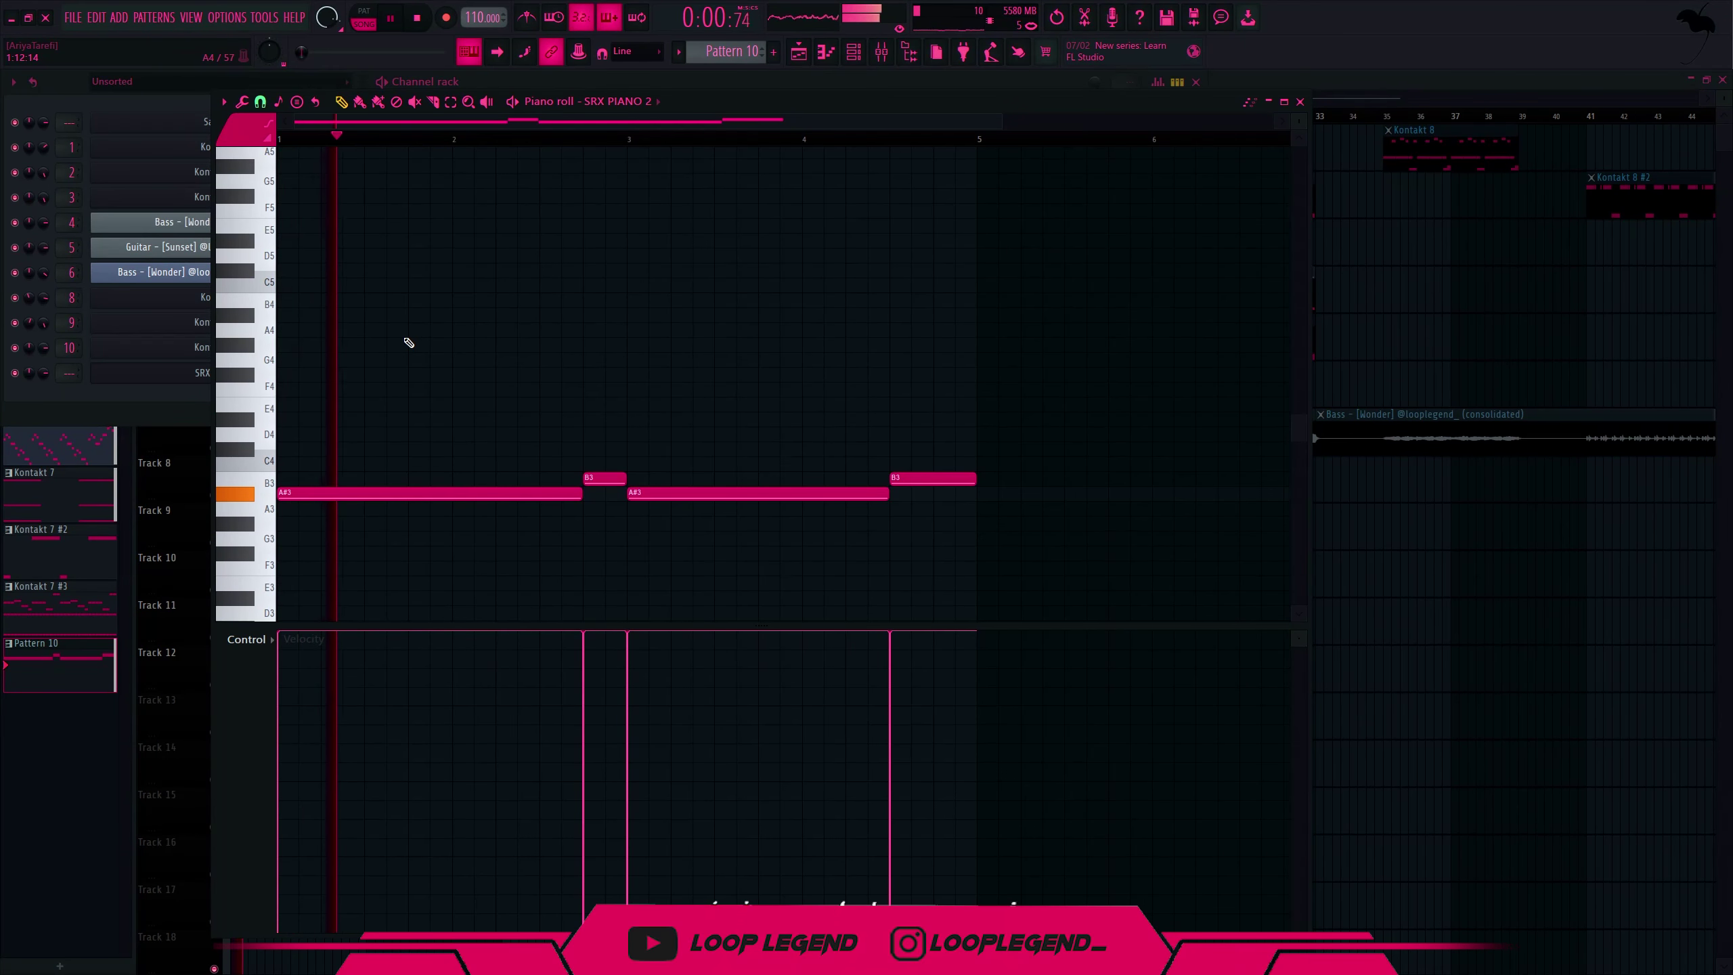
# - Lower the SRX PIANO 2 line two octaves to A#1 and B1, and layer a copy one octave higher
pyautogui.hotkey('ctrl', 'Down')
pyautogui.hotkey('ctrl', 'Down')
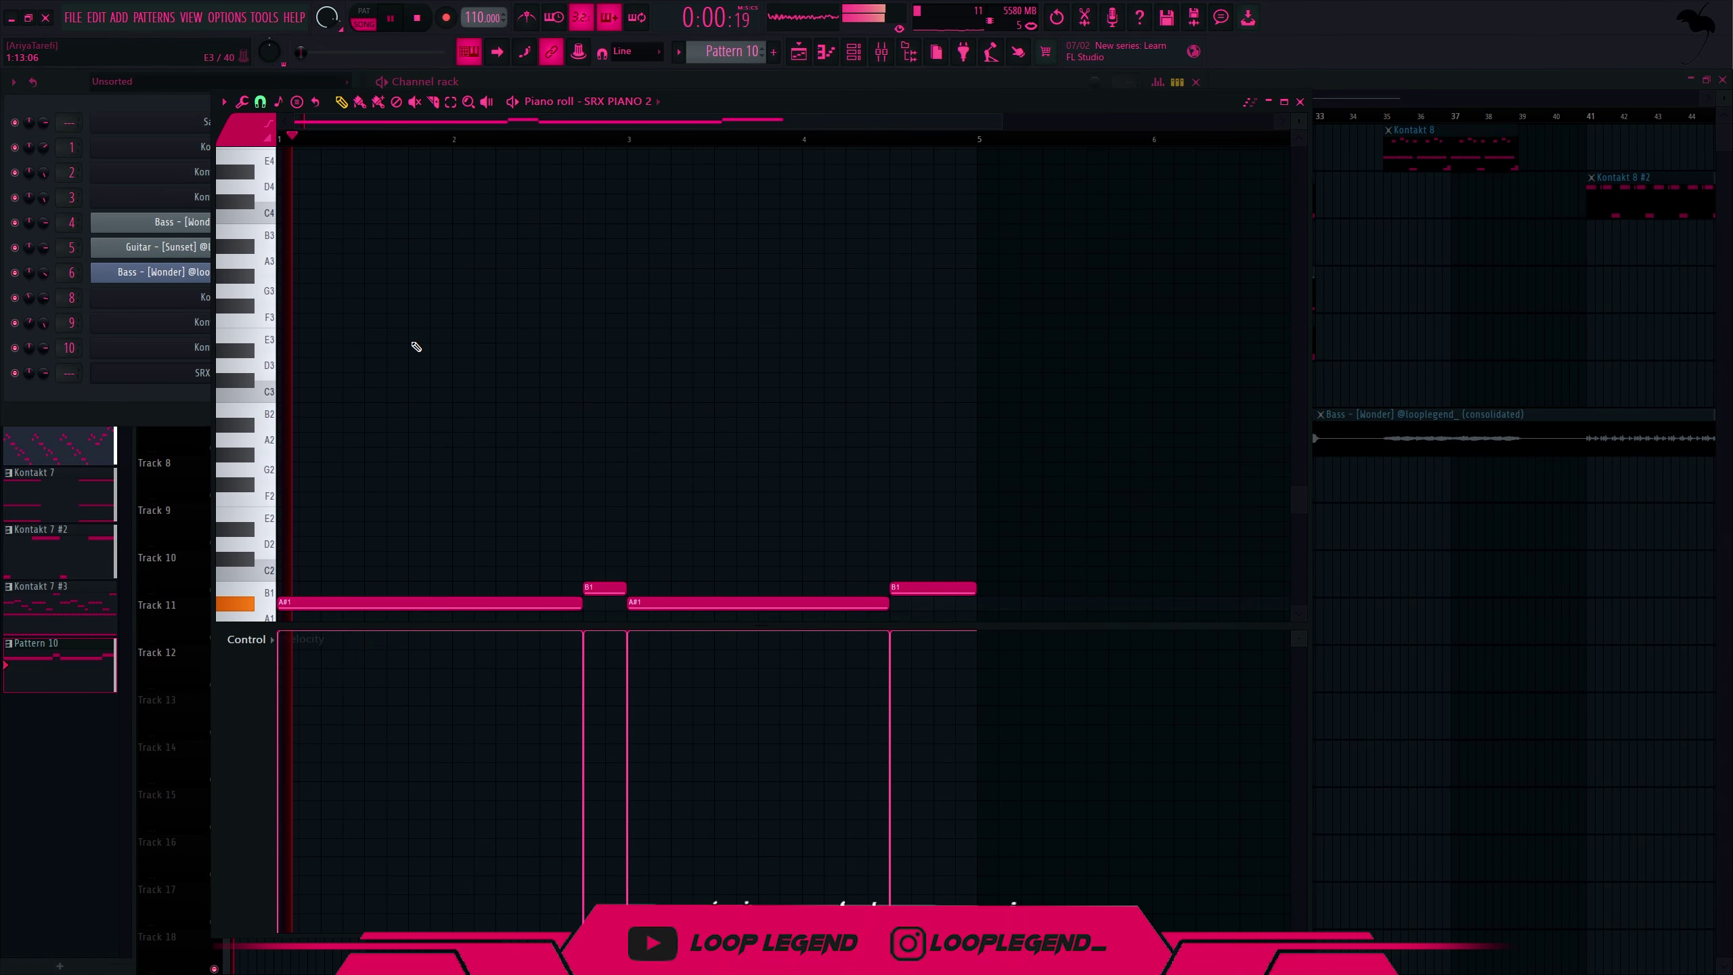
pyautogui.hotkey('ctrl', 'a')
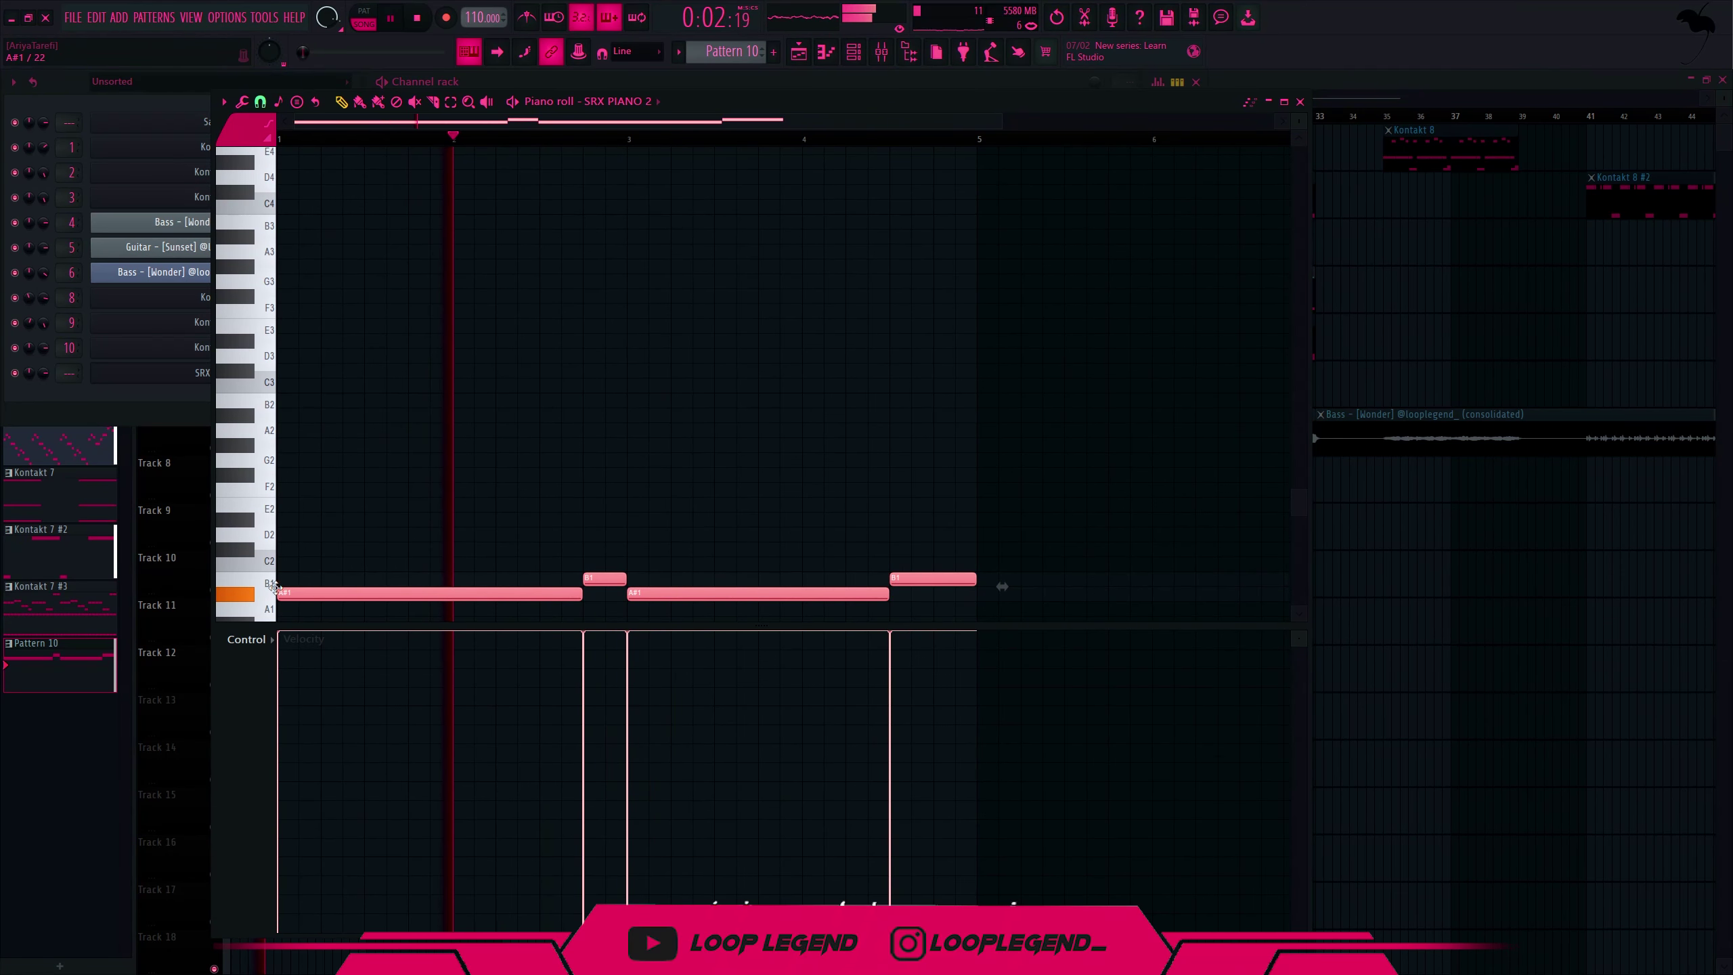
pyautogui.hotkey('ctrl', 'c')
pyautogui.hotkey('ctrl', 'v')
pyautogui.hotkey('ctrl', 'Up')
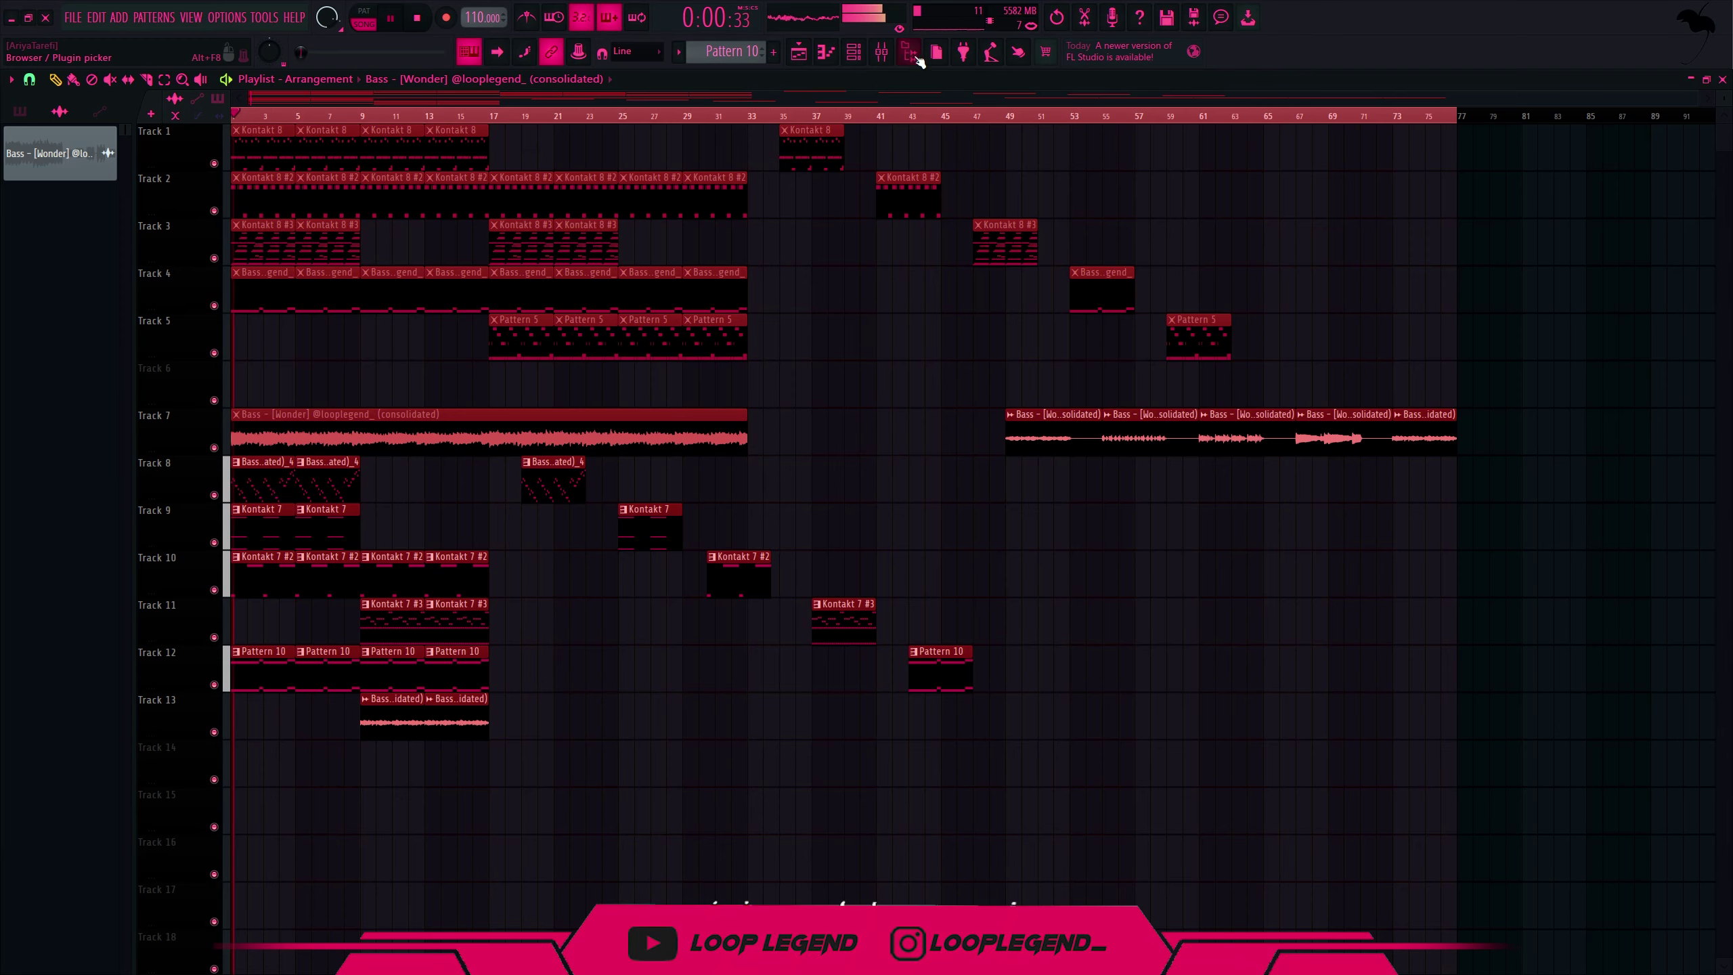
# - Load the Warm Master preset from the Whitburn kit's Mixer Presets onto the Master mixer track
pyautogui.click(918, 59)
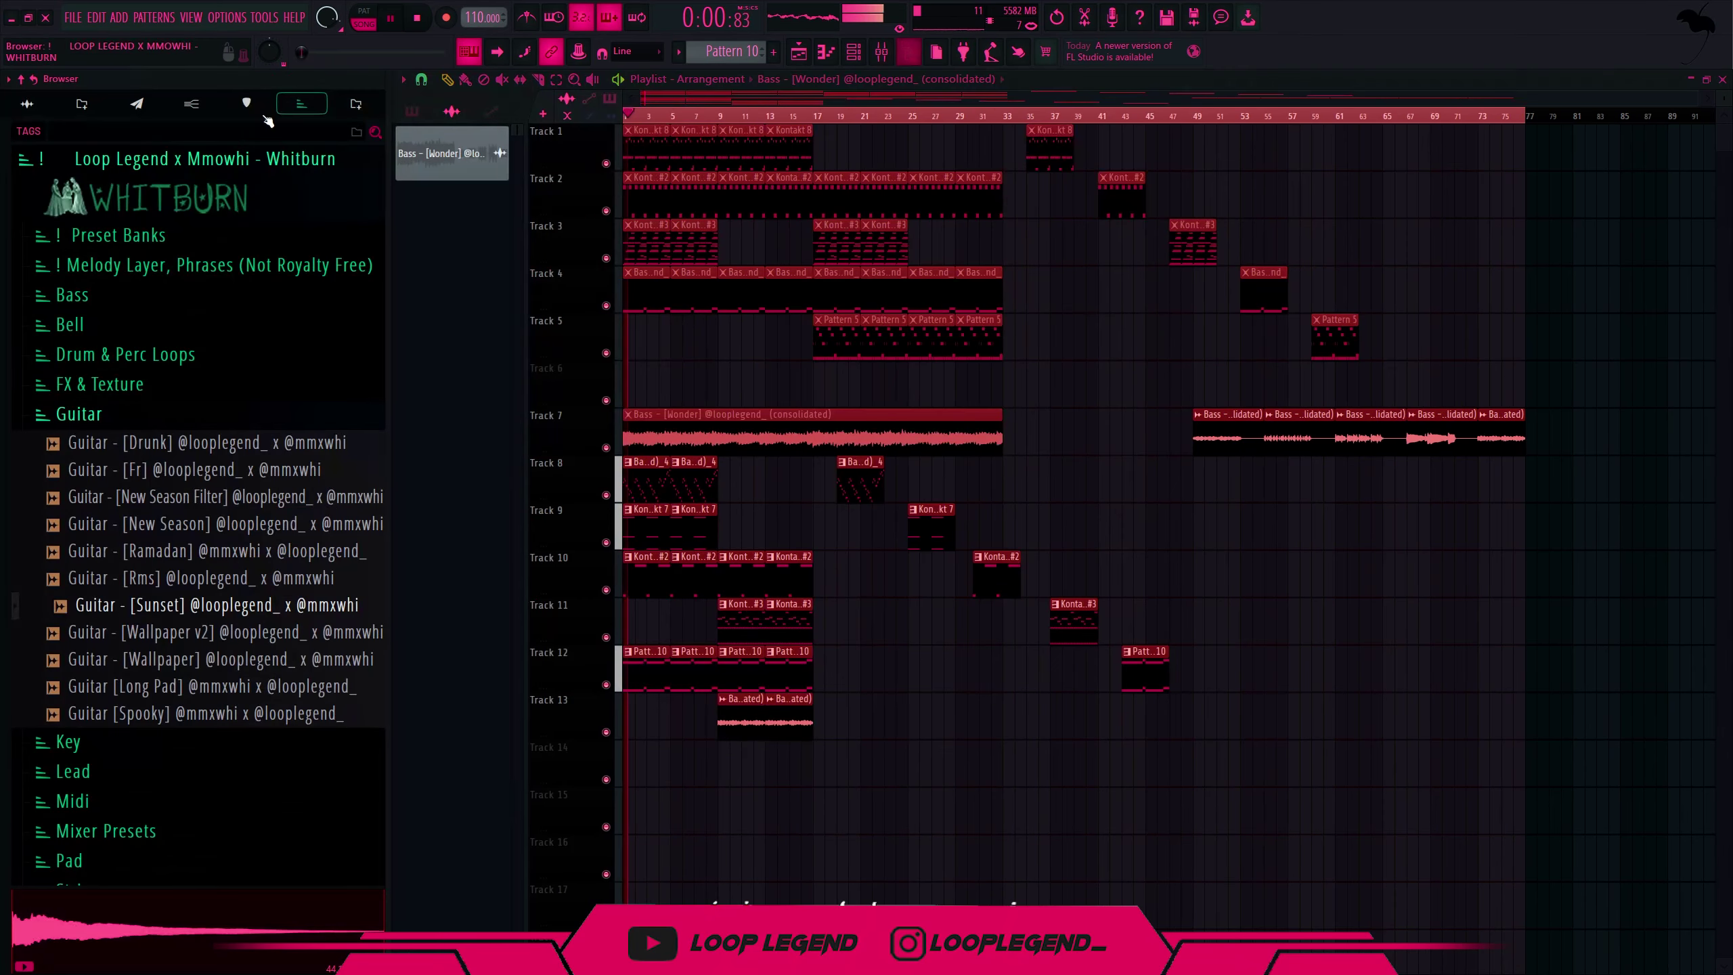
pyautogui.click(133, 807)
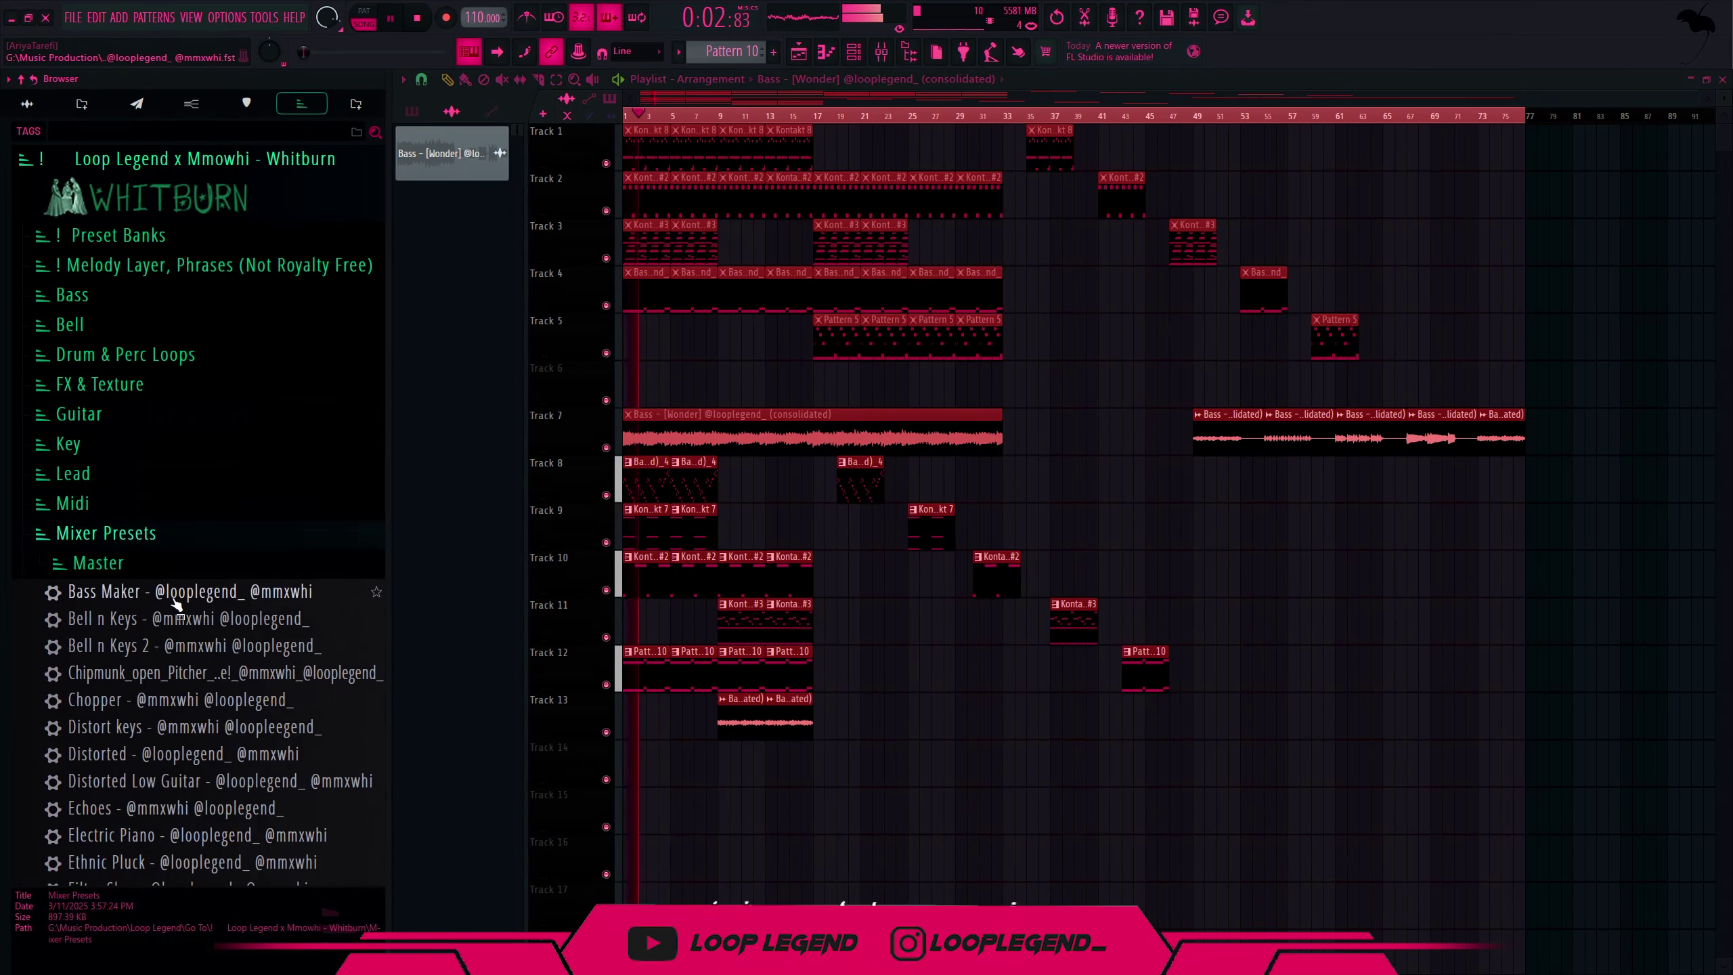
pyautogui.moveTo(166, 591); pyautogui.dragTo(523, 502)
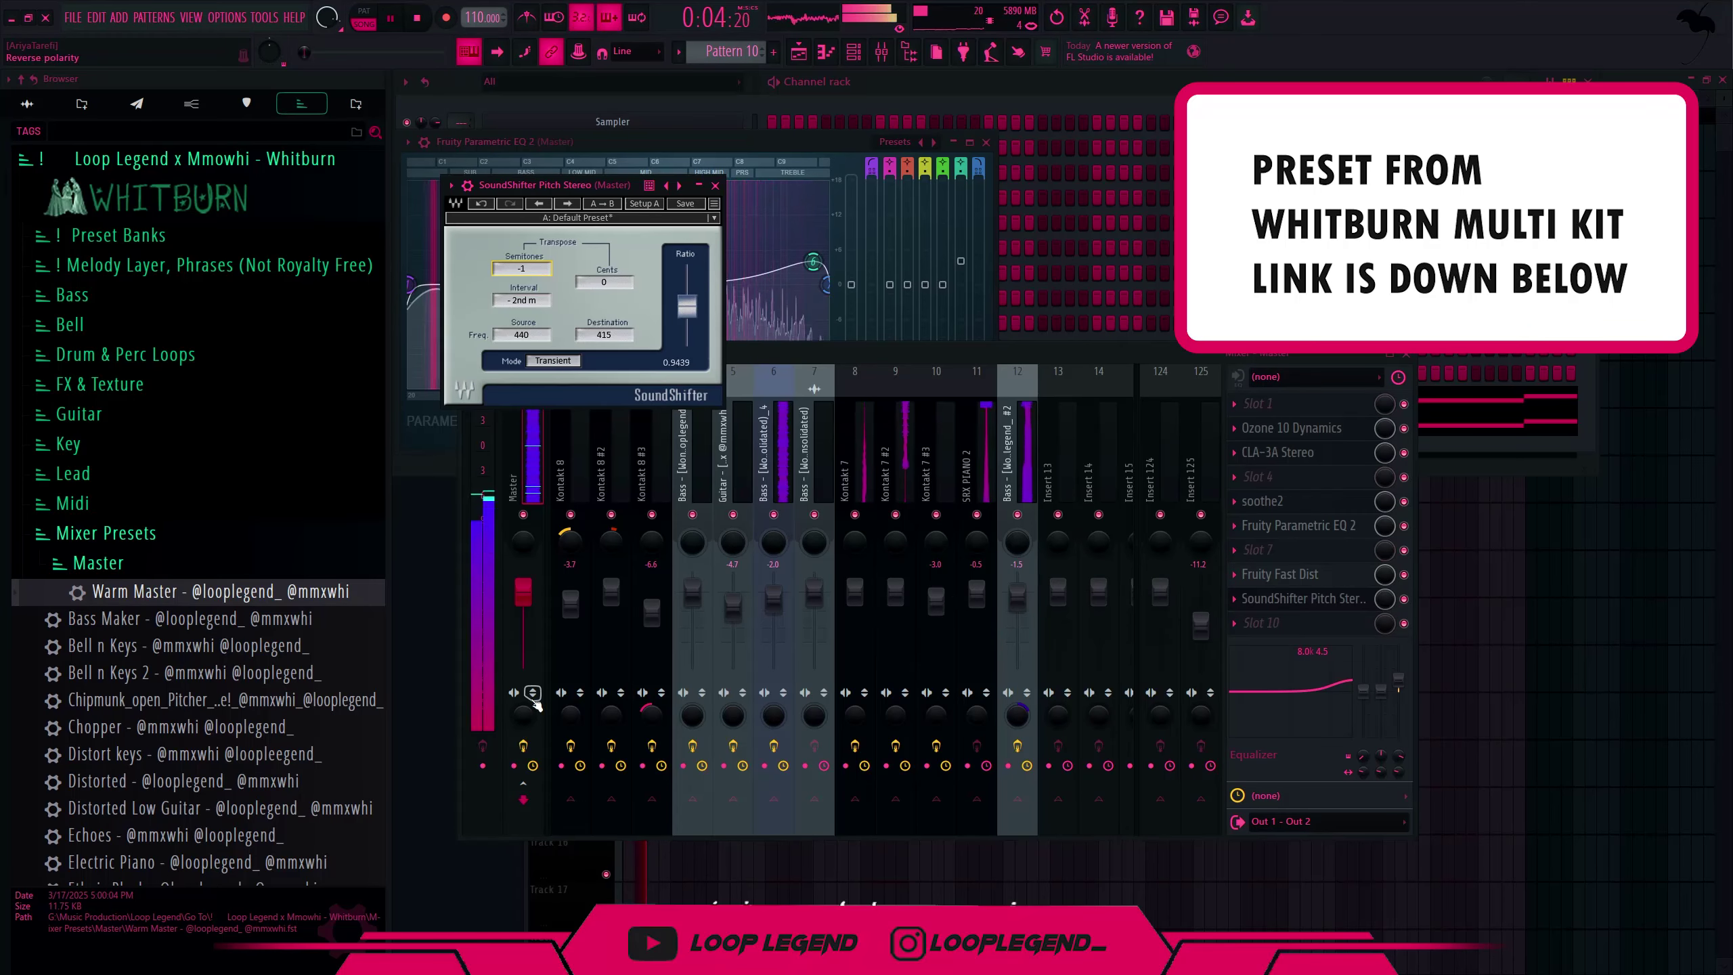
pyautogui.click(1012, 477)
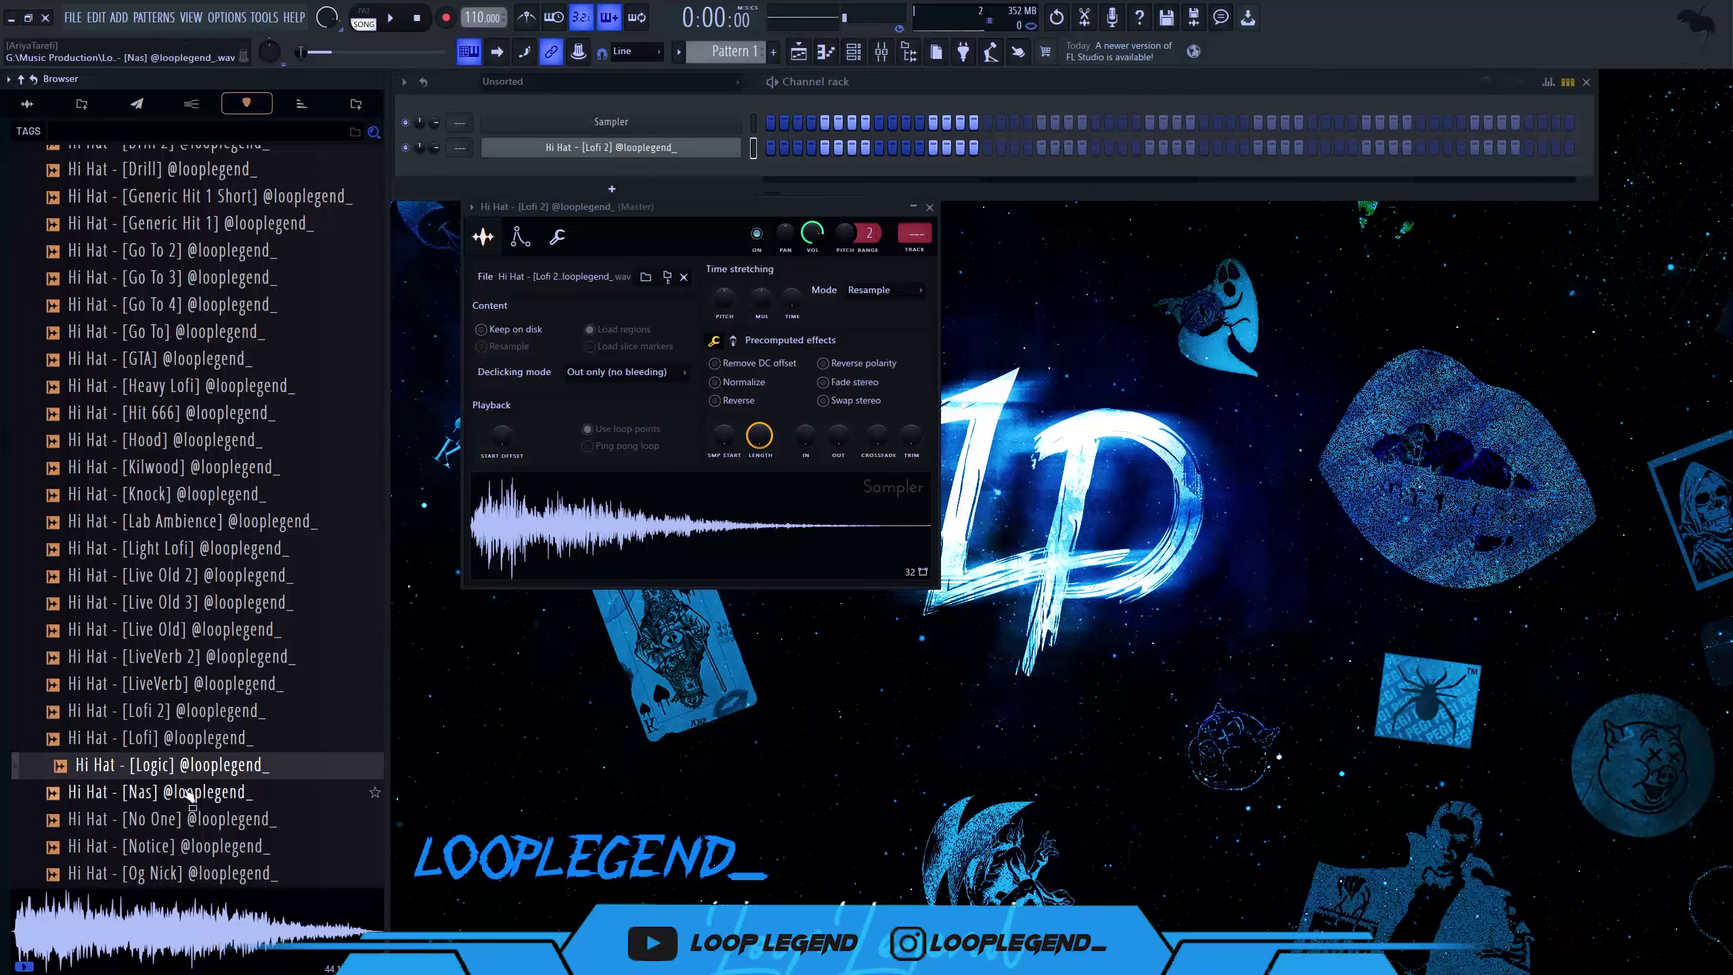
# - Add the Hi Hat - [Hit 666] sample to the channel rack and duplicate the Hi Hat - [Lofi 2] notes in the piano roll
pyautogui.click(205, 413)
pyautogui.moveTo(204, 413); pyautogui.dragTo(587, 181)
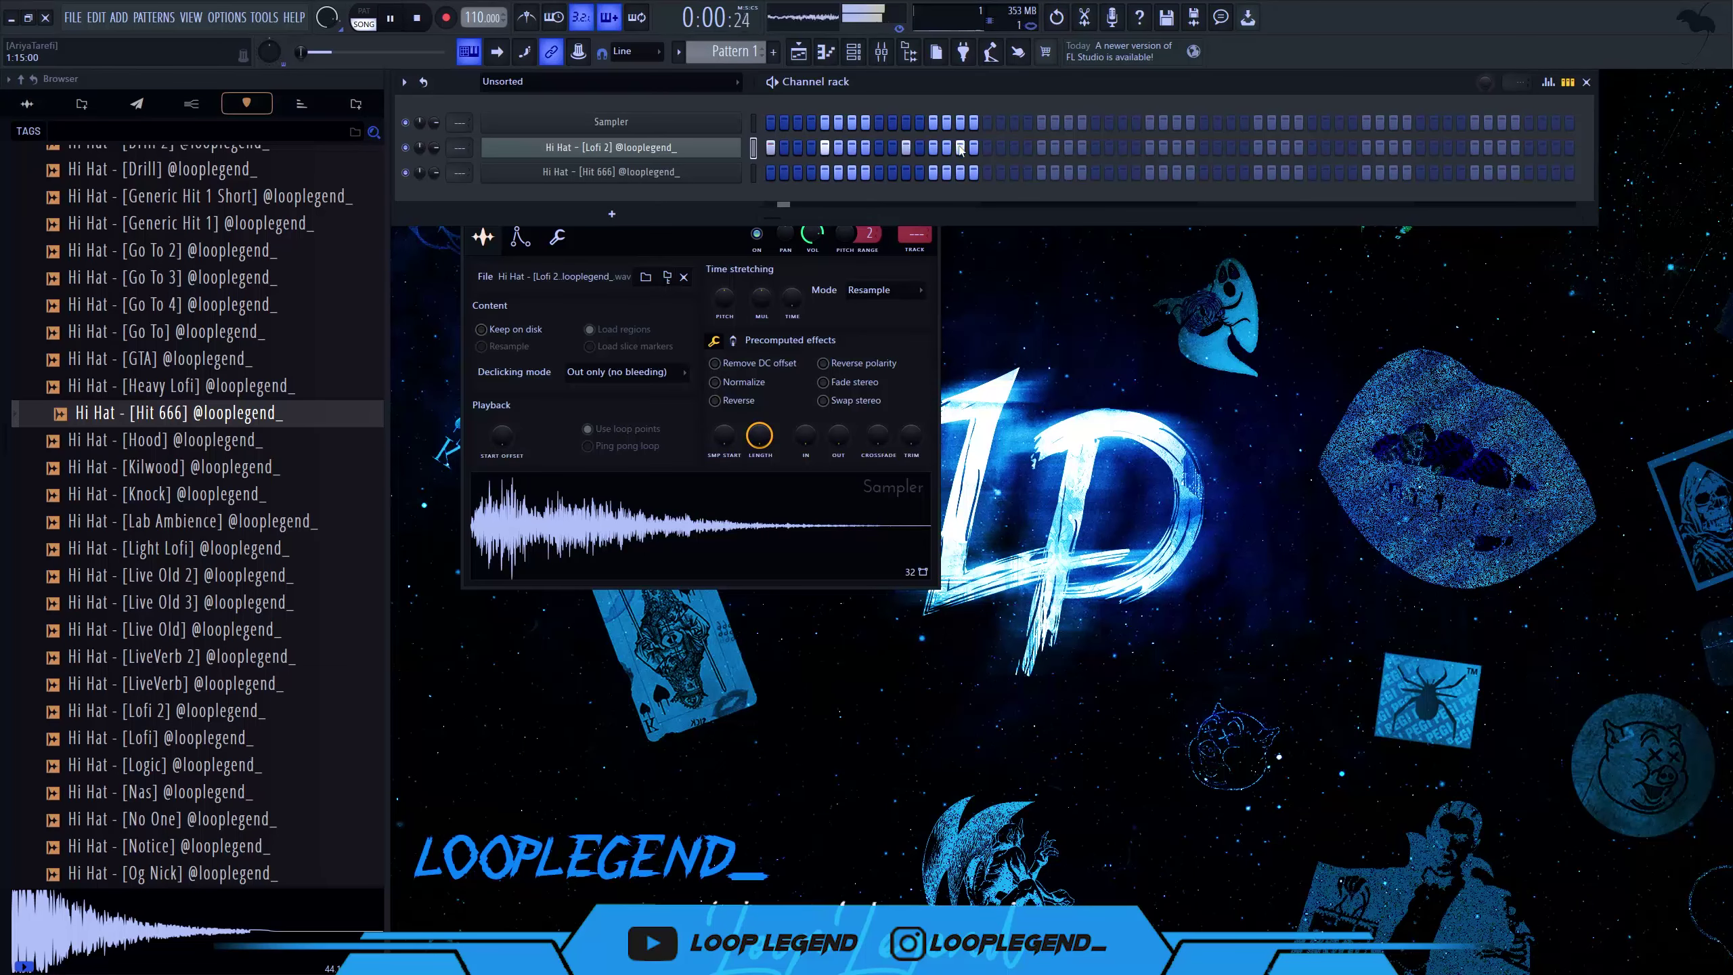
pyautogui.press('F7')
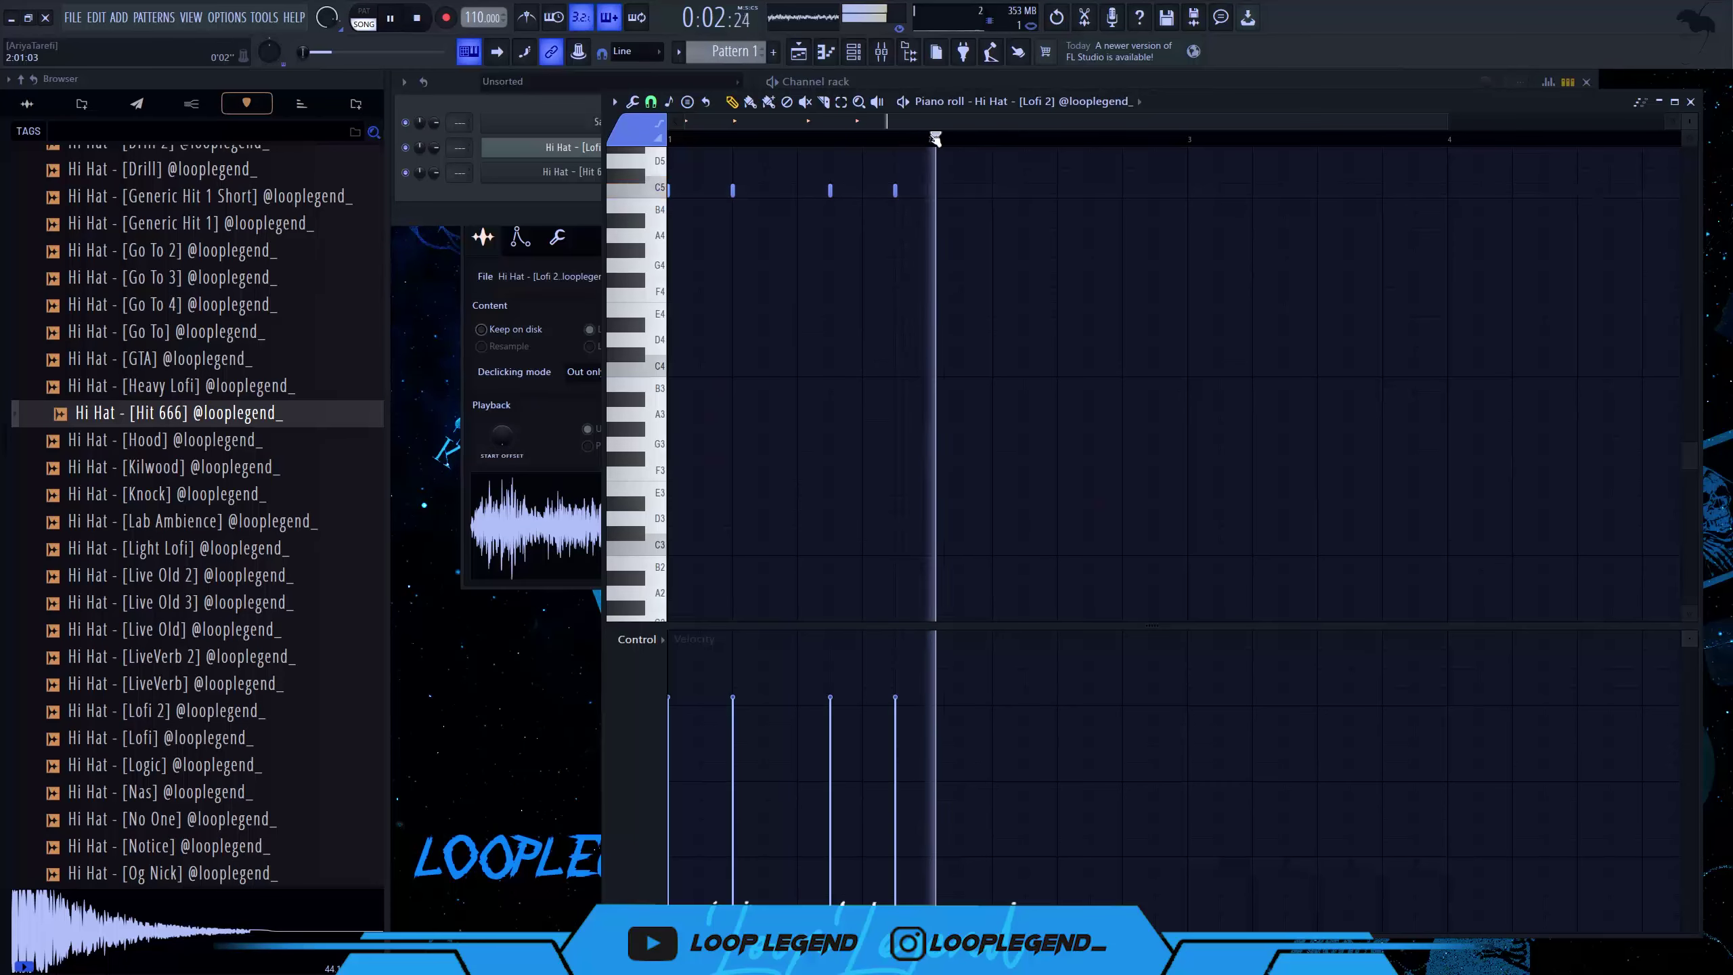
pyautogui.hotkey('ctrl', 'b')
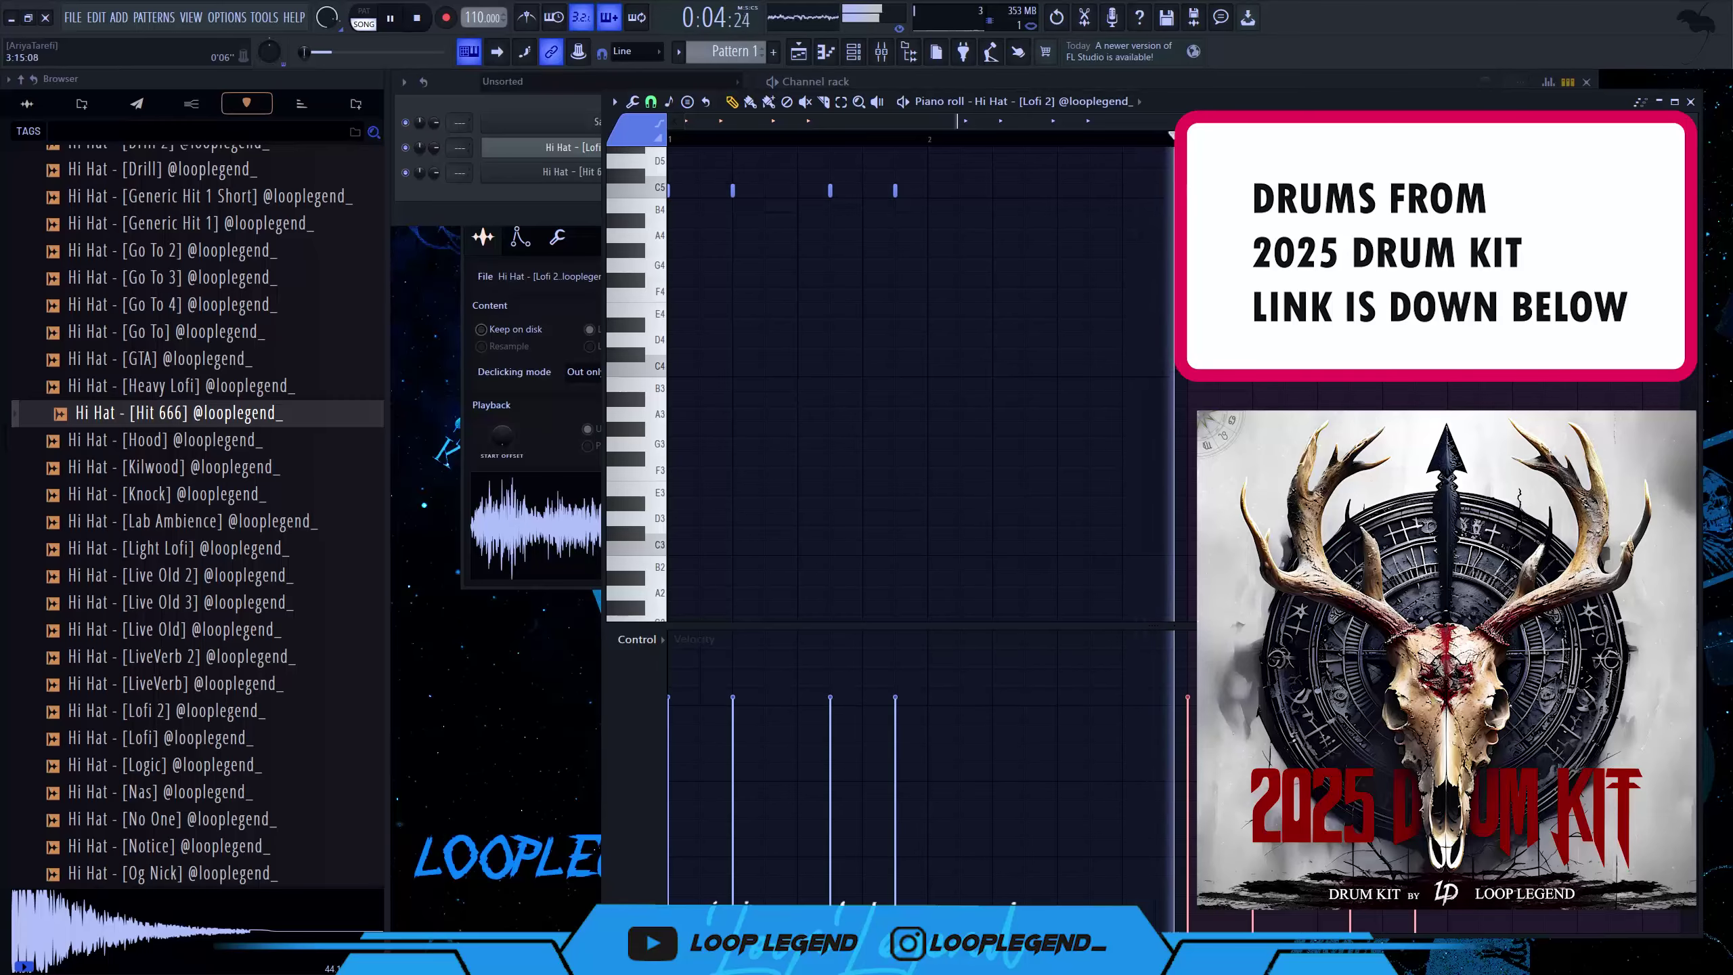
pyautogui.moveTo(1340, 103); pyautogui.dragTo(1130, 82)
pyautogui.scroll(-2, 1141, 197)
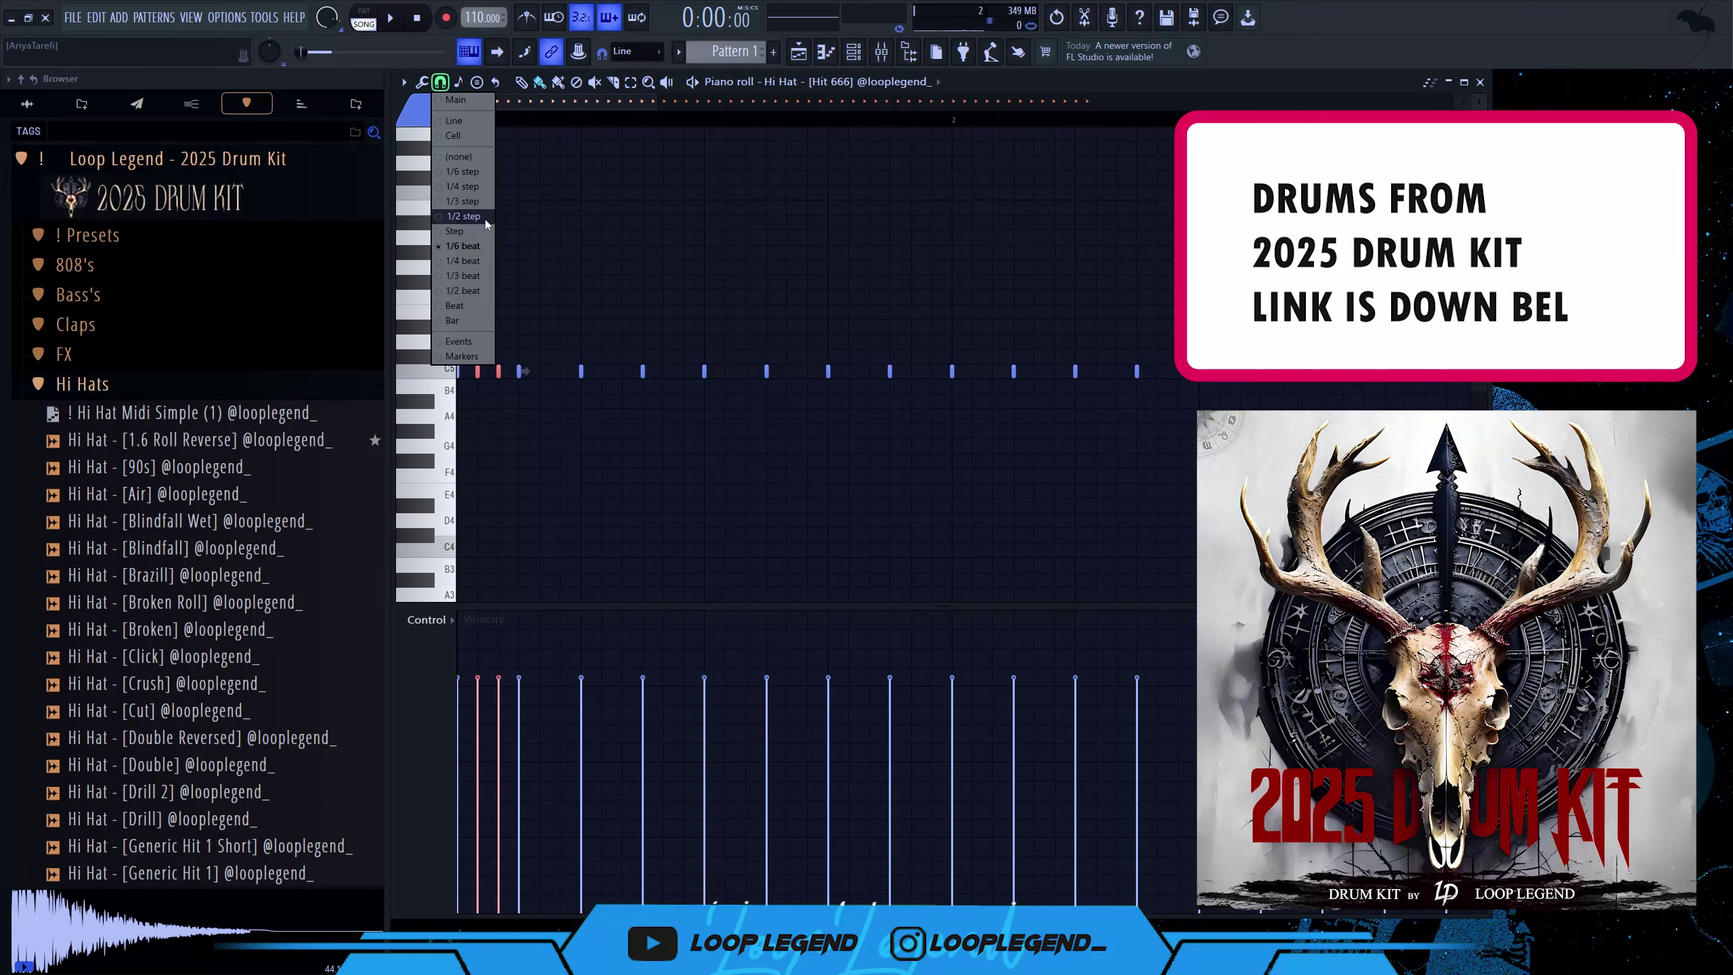
# - Using a 1/2 step snap, build a fast Hit 666 roll on C5 at the start of bar 1, ending with a B4 note
pyautogui.click(485, 220)
pyautogui.moveTo(525, 372); pyautogui.dragTo(511, 372)
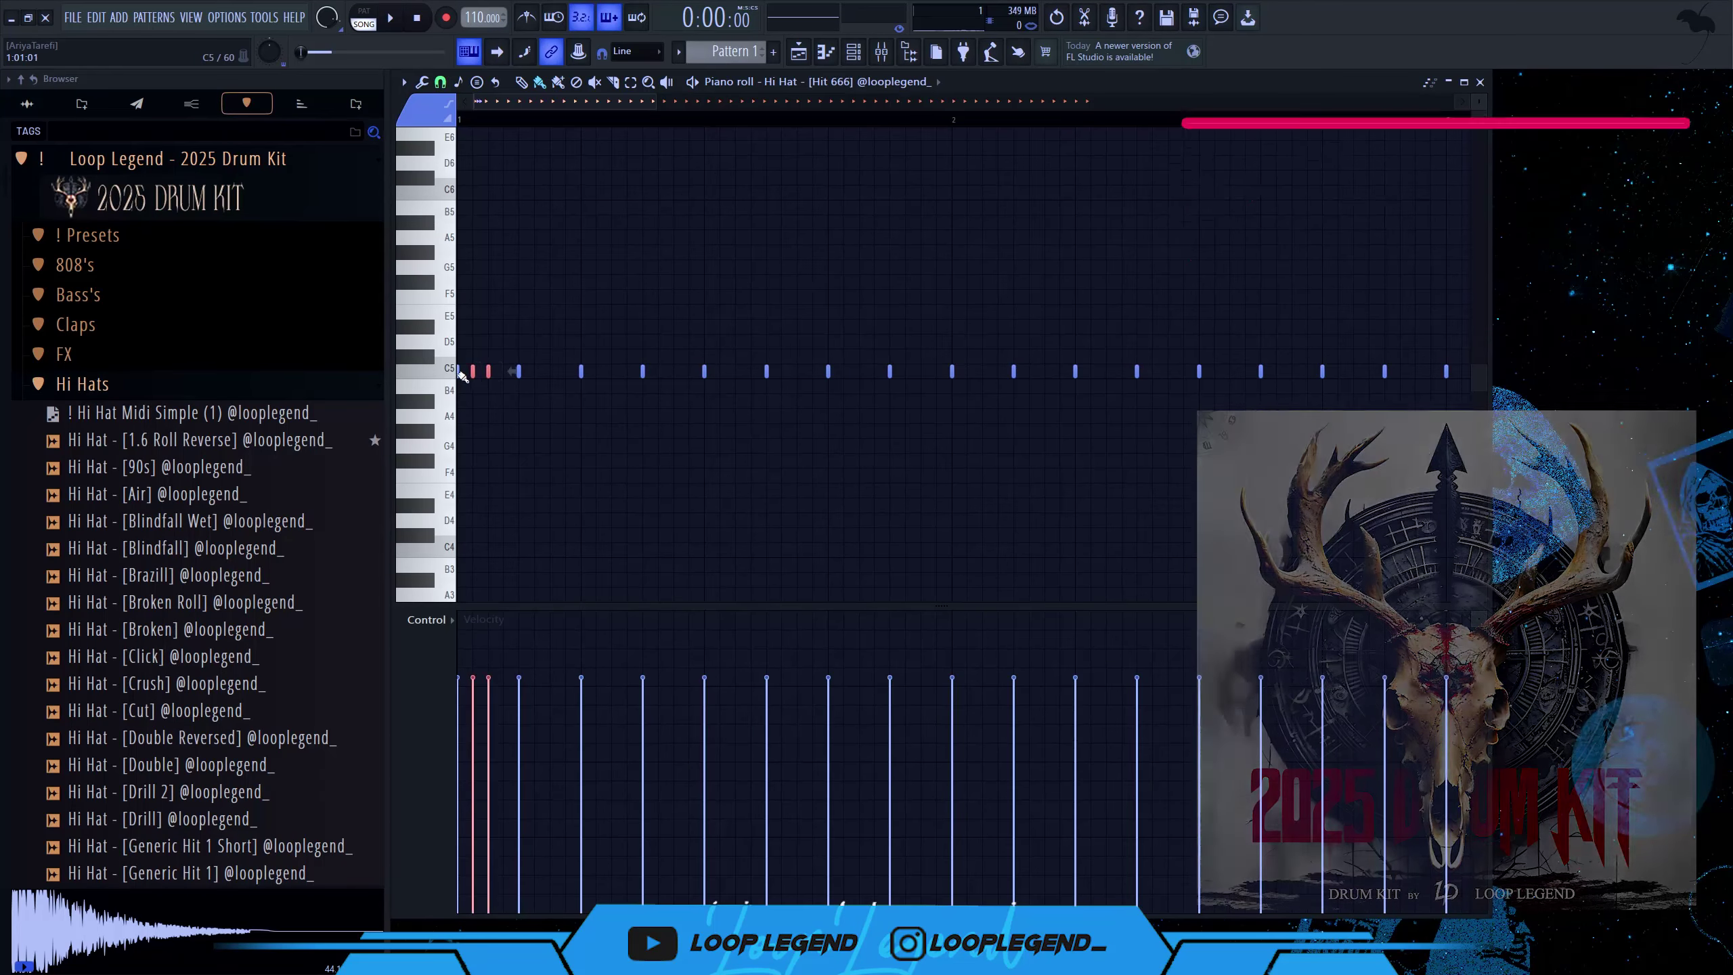
pyautogui.press('space')
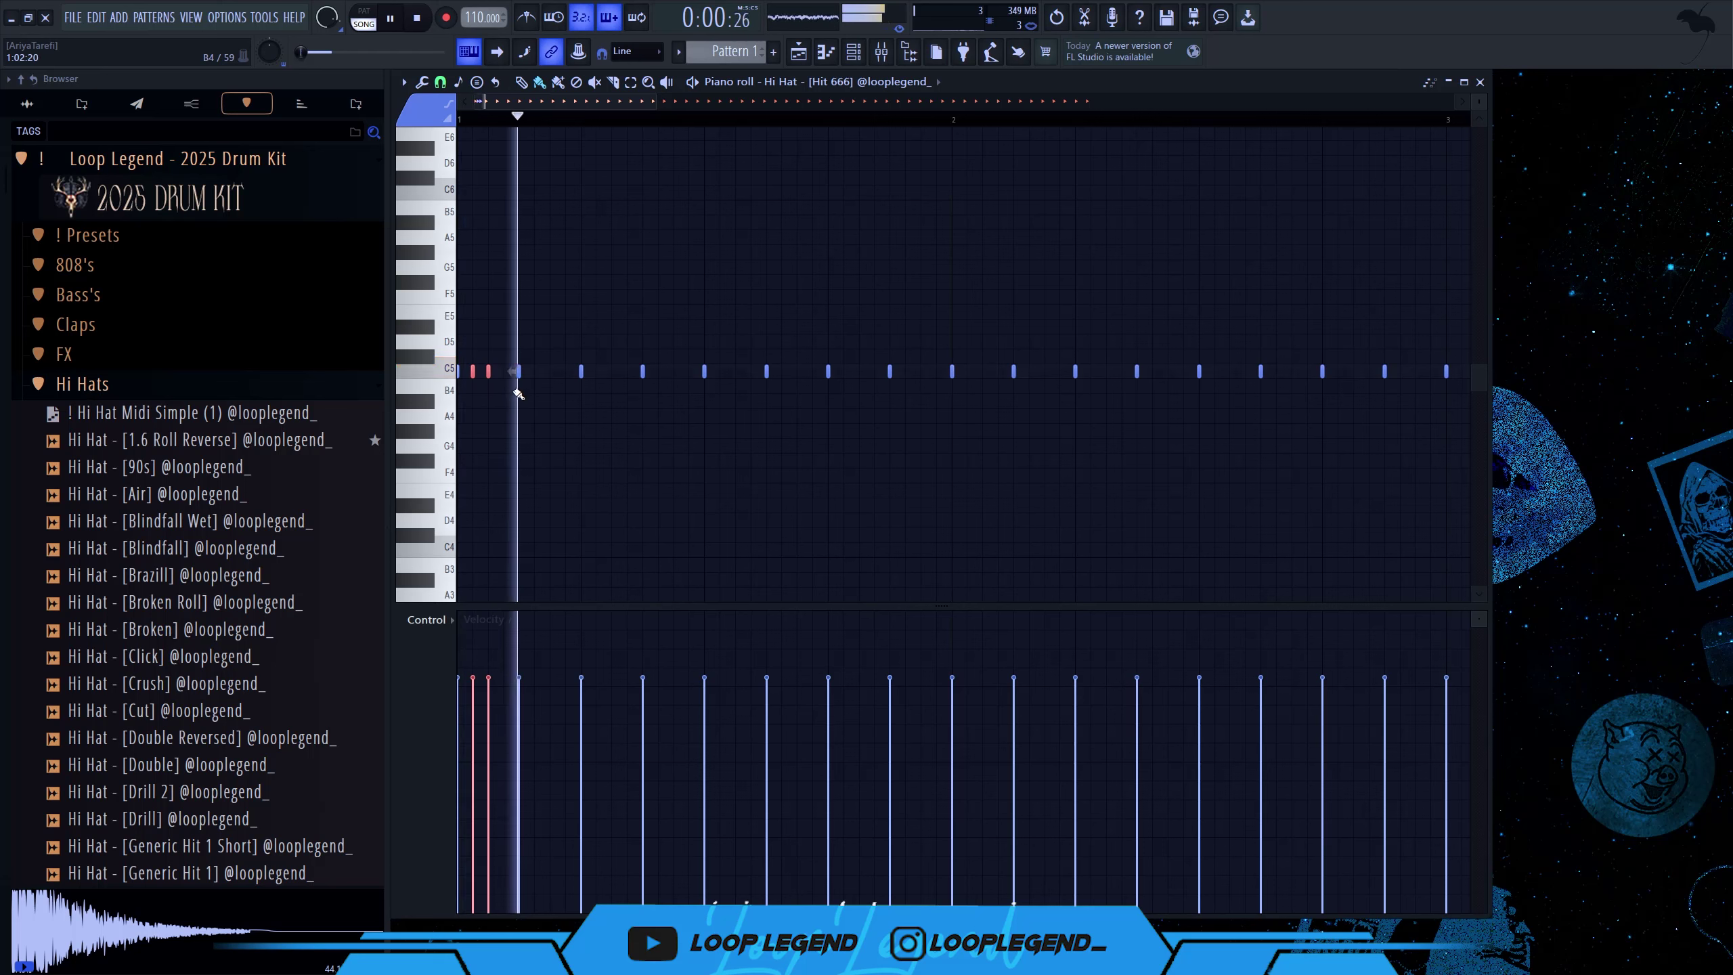
pyautogui.press('space')
pyautogui.click(440, 81)
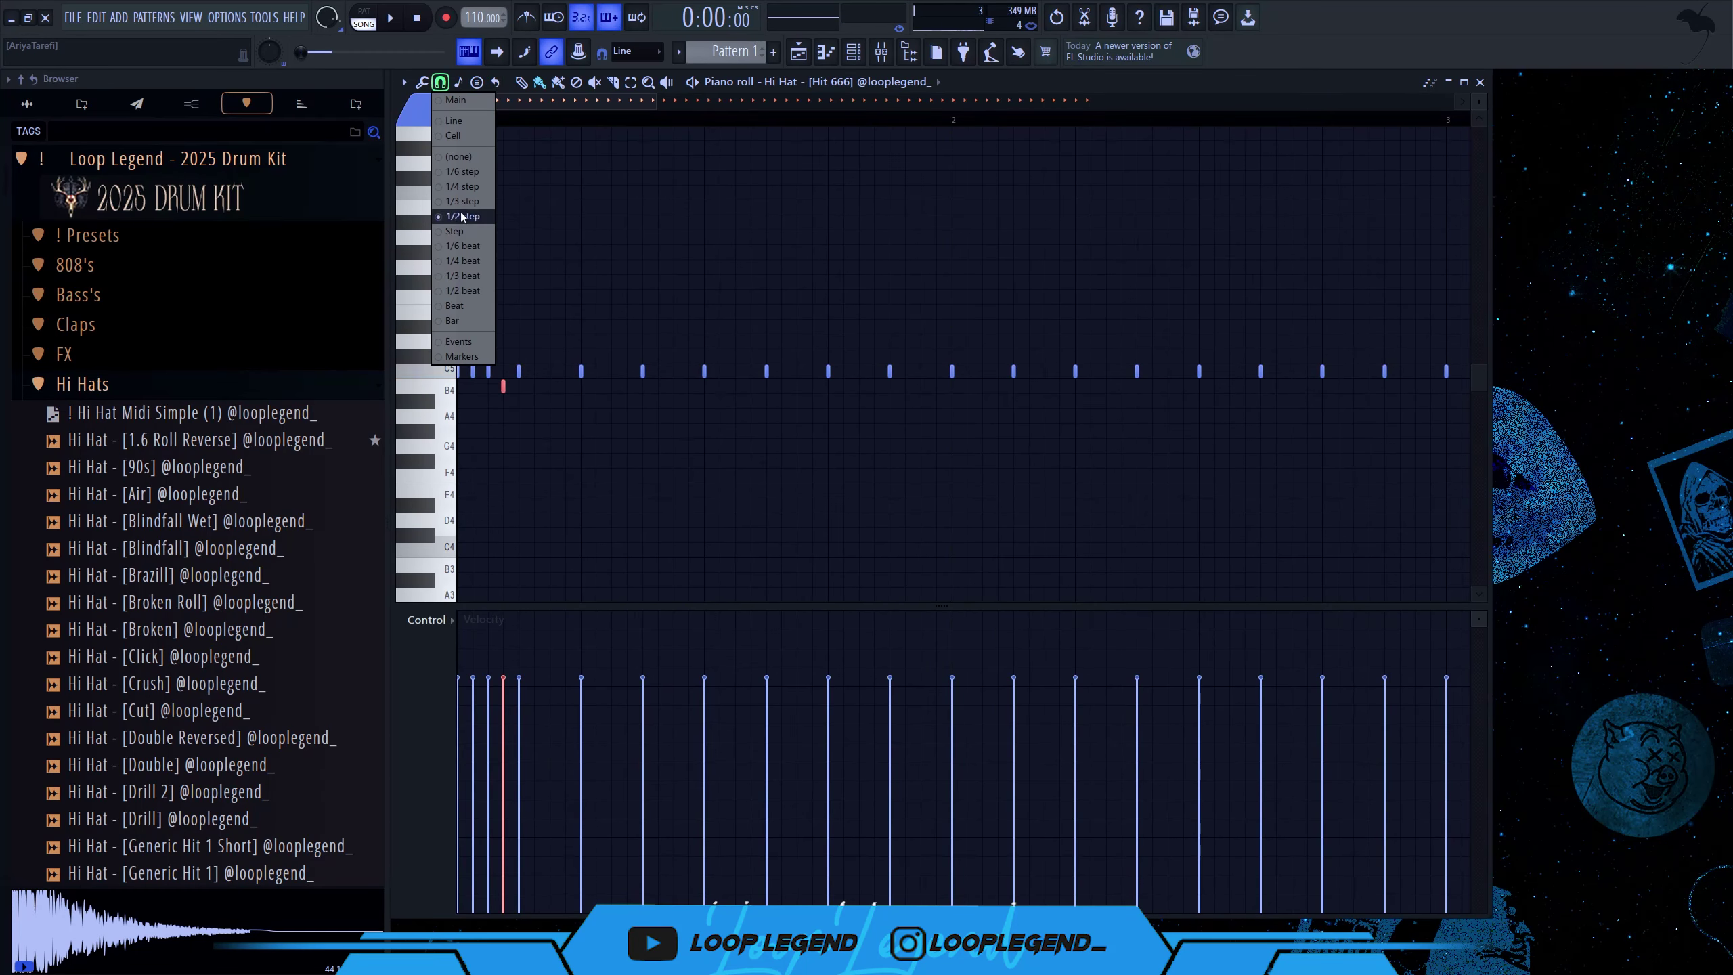
pyautogui.click(663, 371)
pyautogui.click(683, 371)
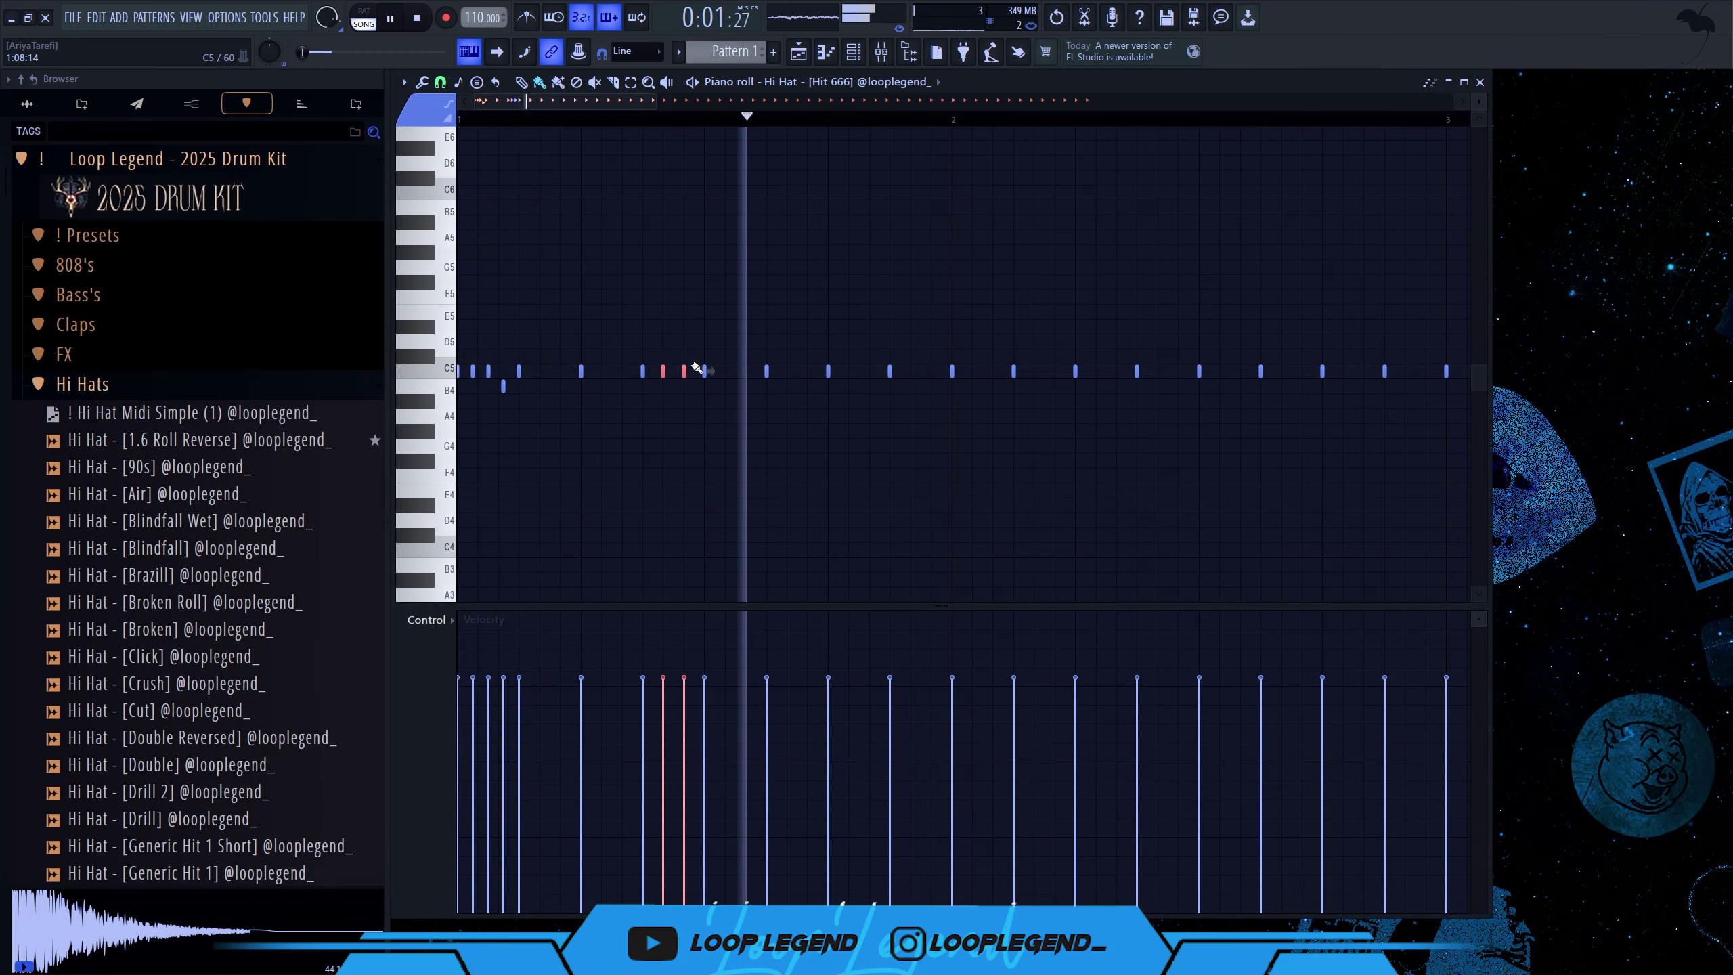
pyautogui.press('Delete')
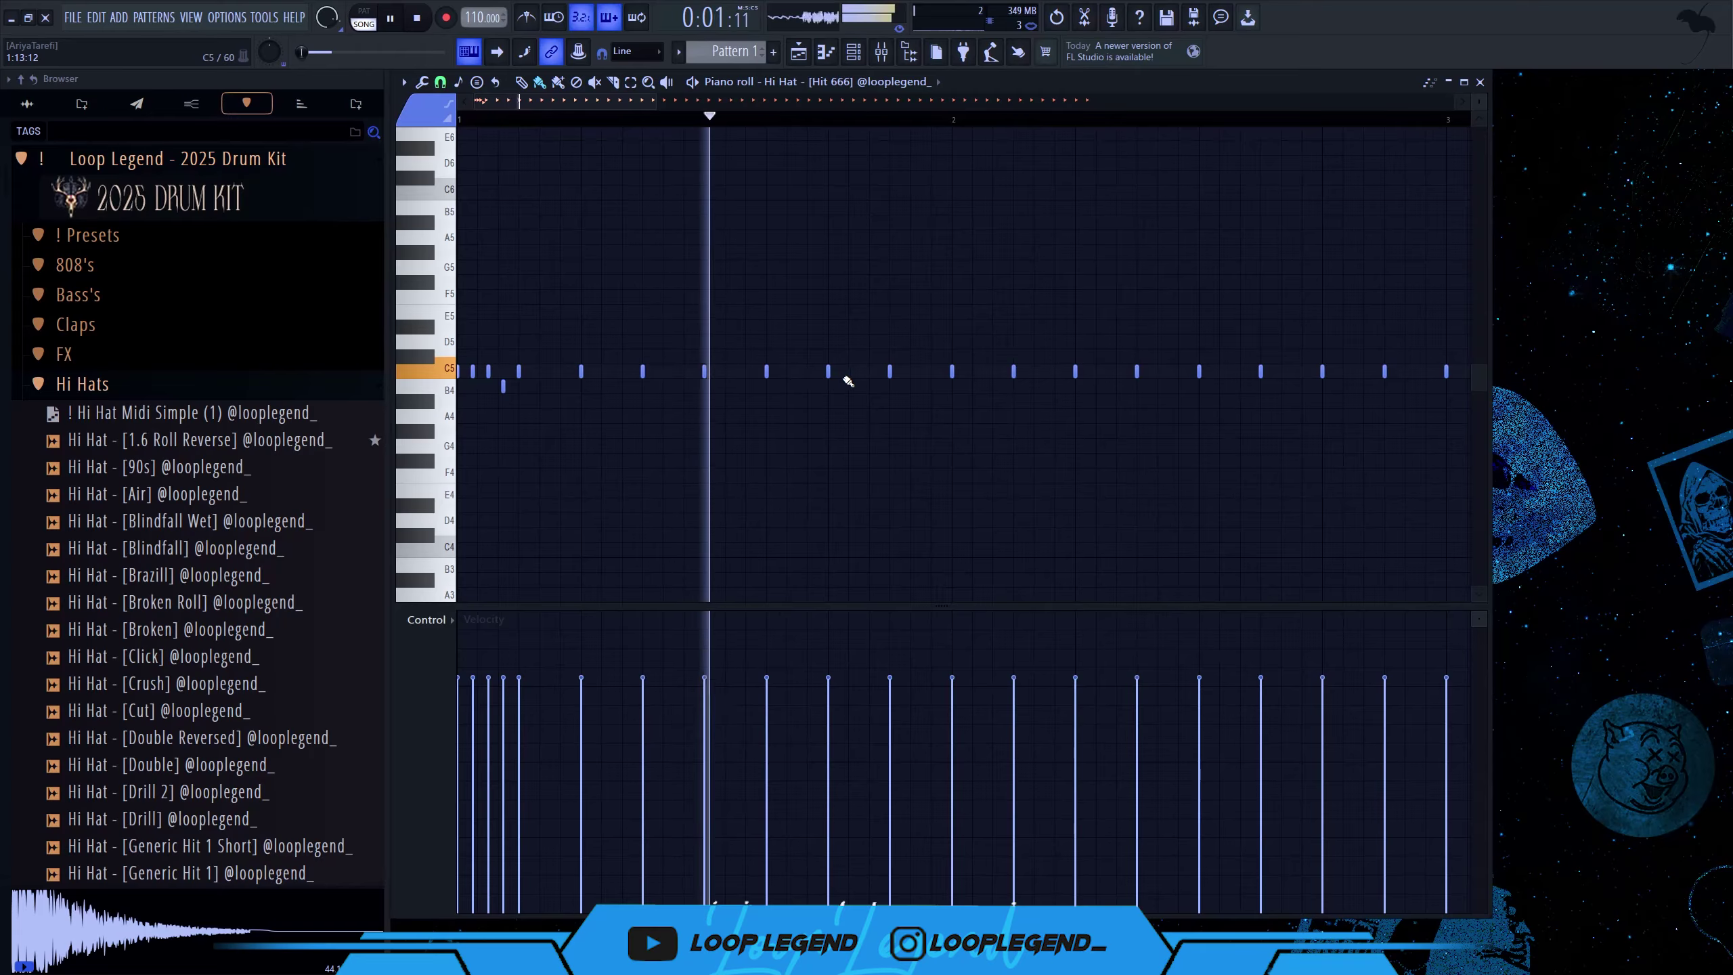
pyautogui.moveTo(849, 375); pyautogui.dragTo(869, 375)
pyautogui.press('space')
pyautogui.press('space')
pyautogui.press('Delete')
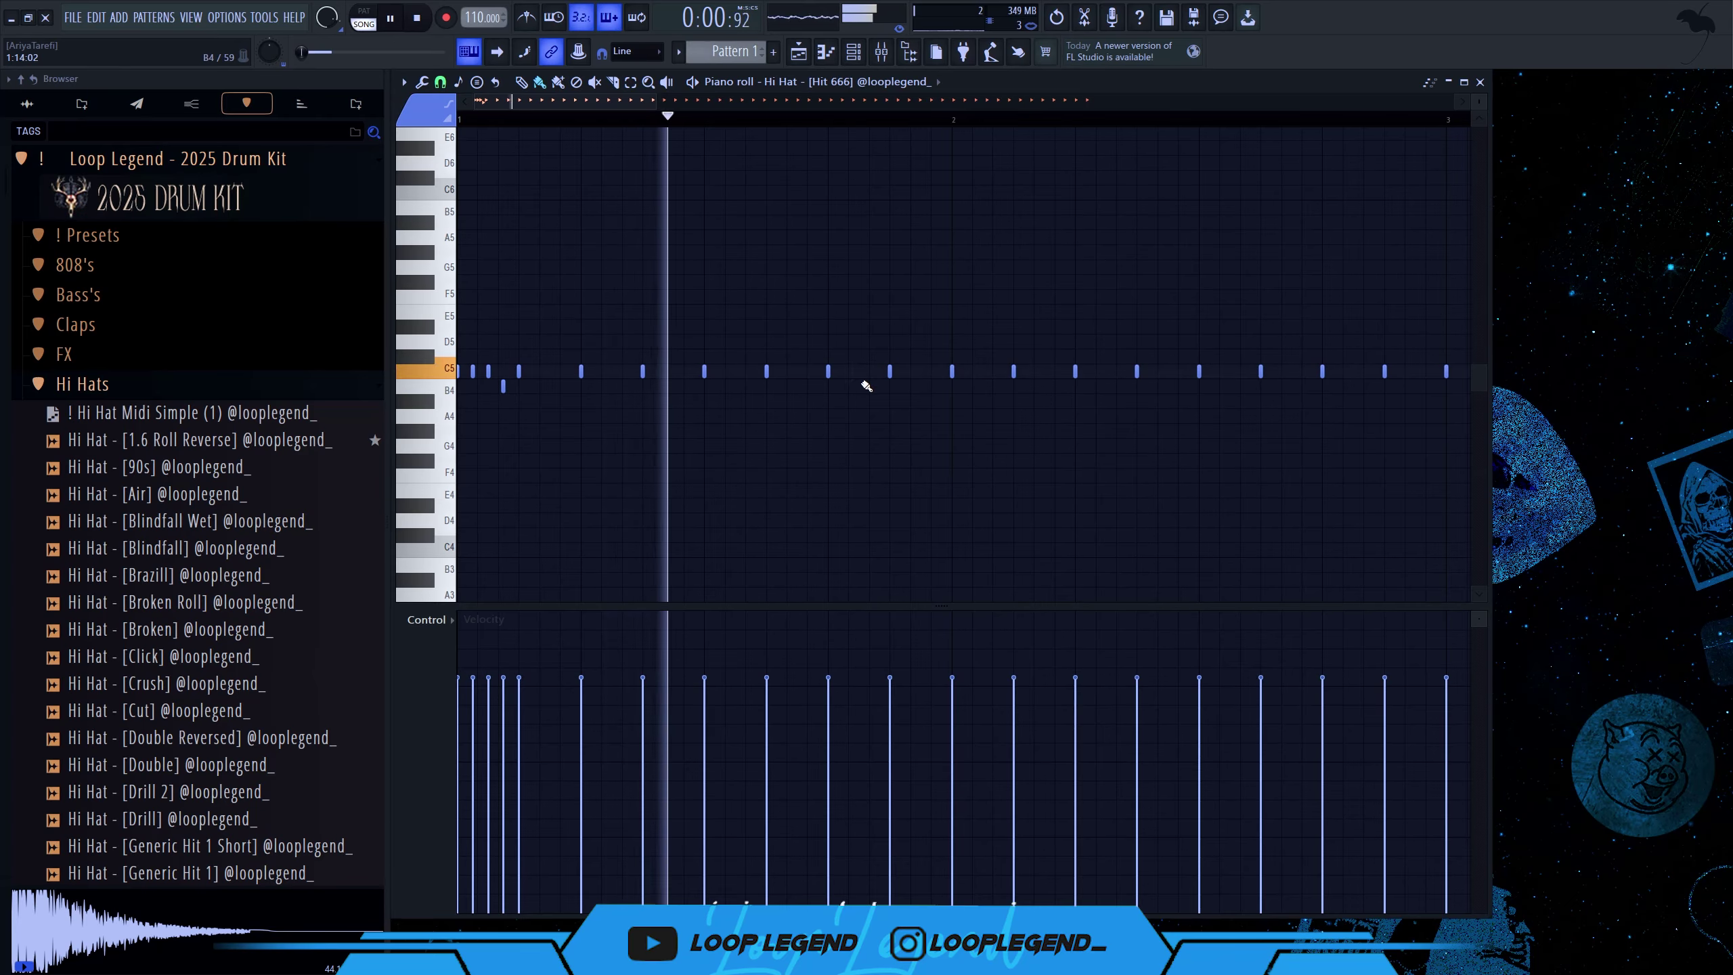
# - Add two C5 hi-hat hits right after the first hit of bar 2 and one more just before beat 3, then audition them
pyautogui.moveTo(974, 372); pyautogui.dragTo(998, 371)
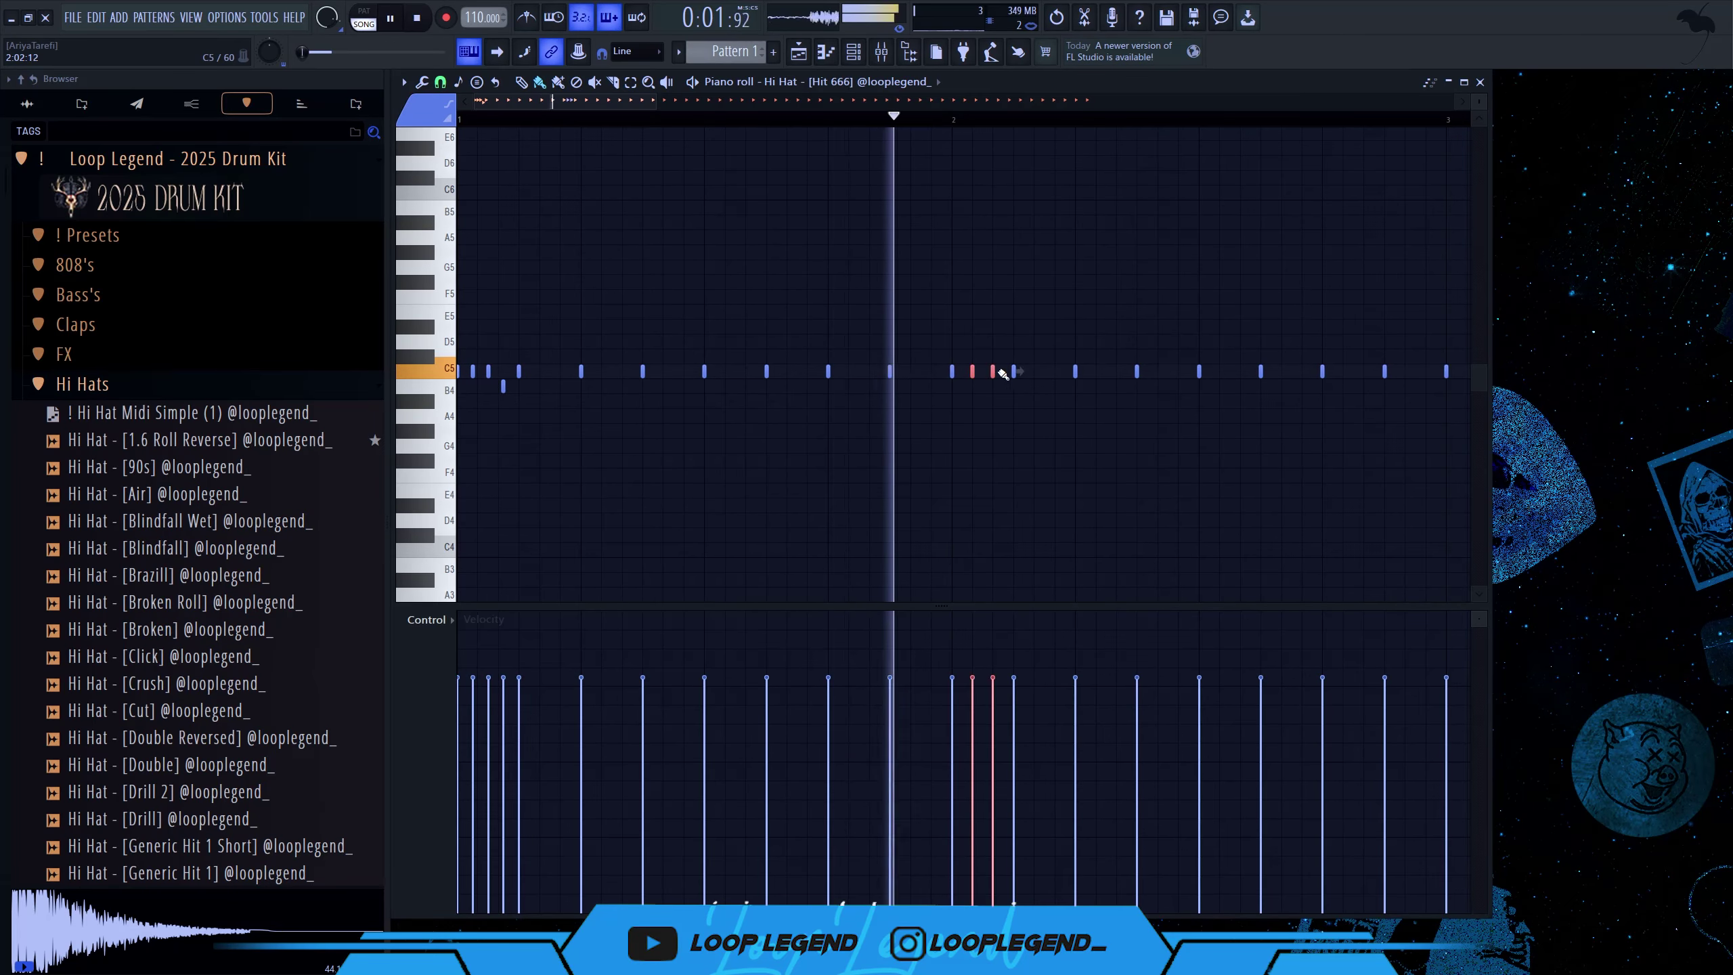
pyautogui.click(1178, 371)
pyautogui.press('space')
pyautogui.press('space')
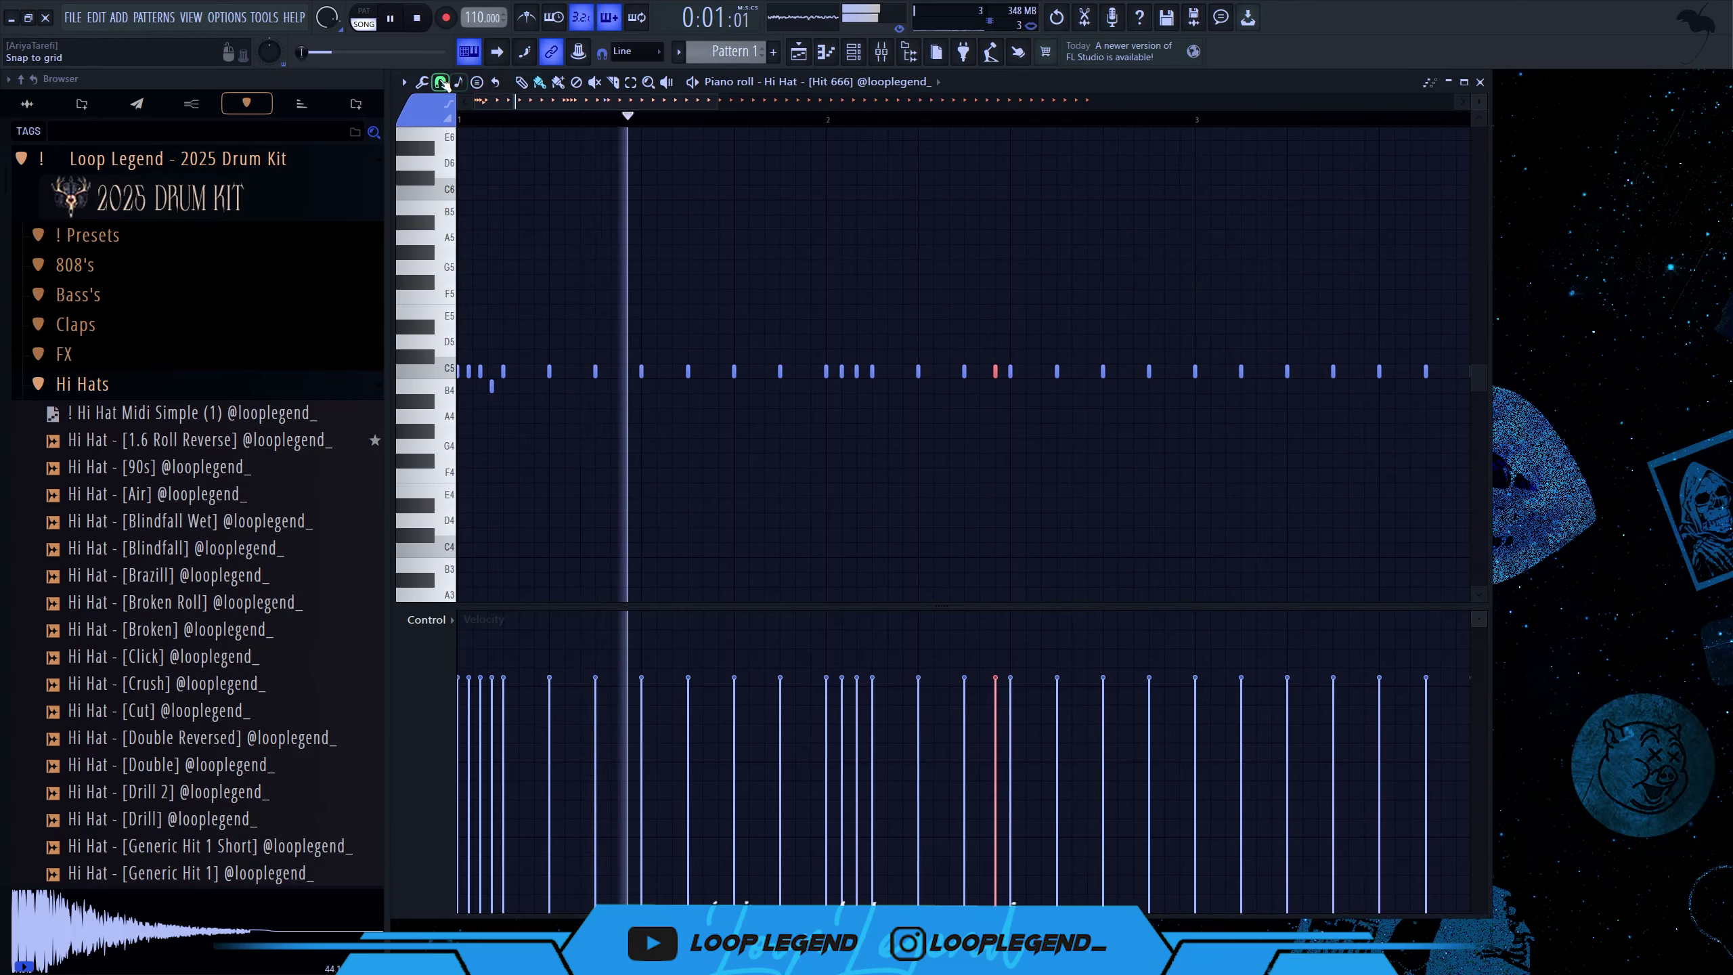
# - Set the snap to 1/3 step and replace the C5 hit on beat 4 of bar 2 with a roll of three G#4 notes
pyautogui.click(440, 81)
pyautogui.click(463, 205)
pyautogui.scroll(2, 1041, 383)
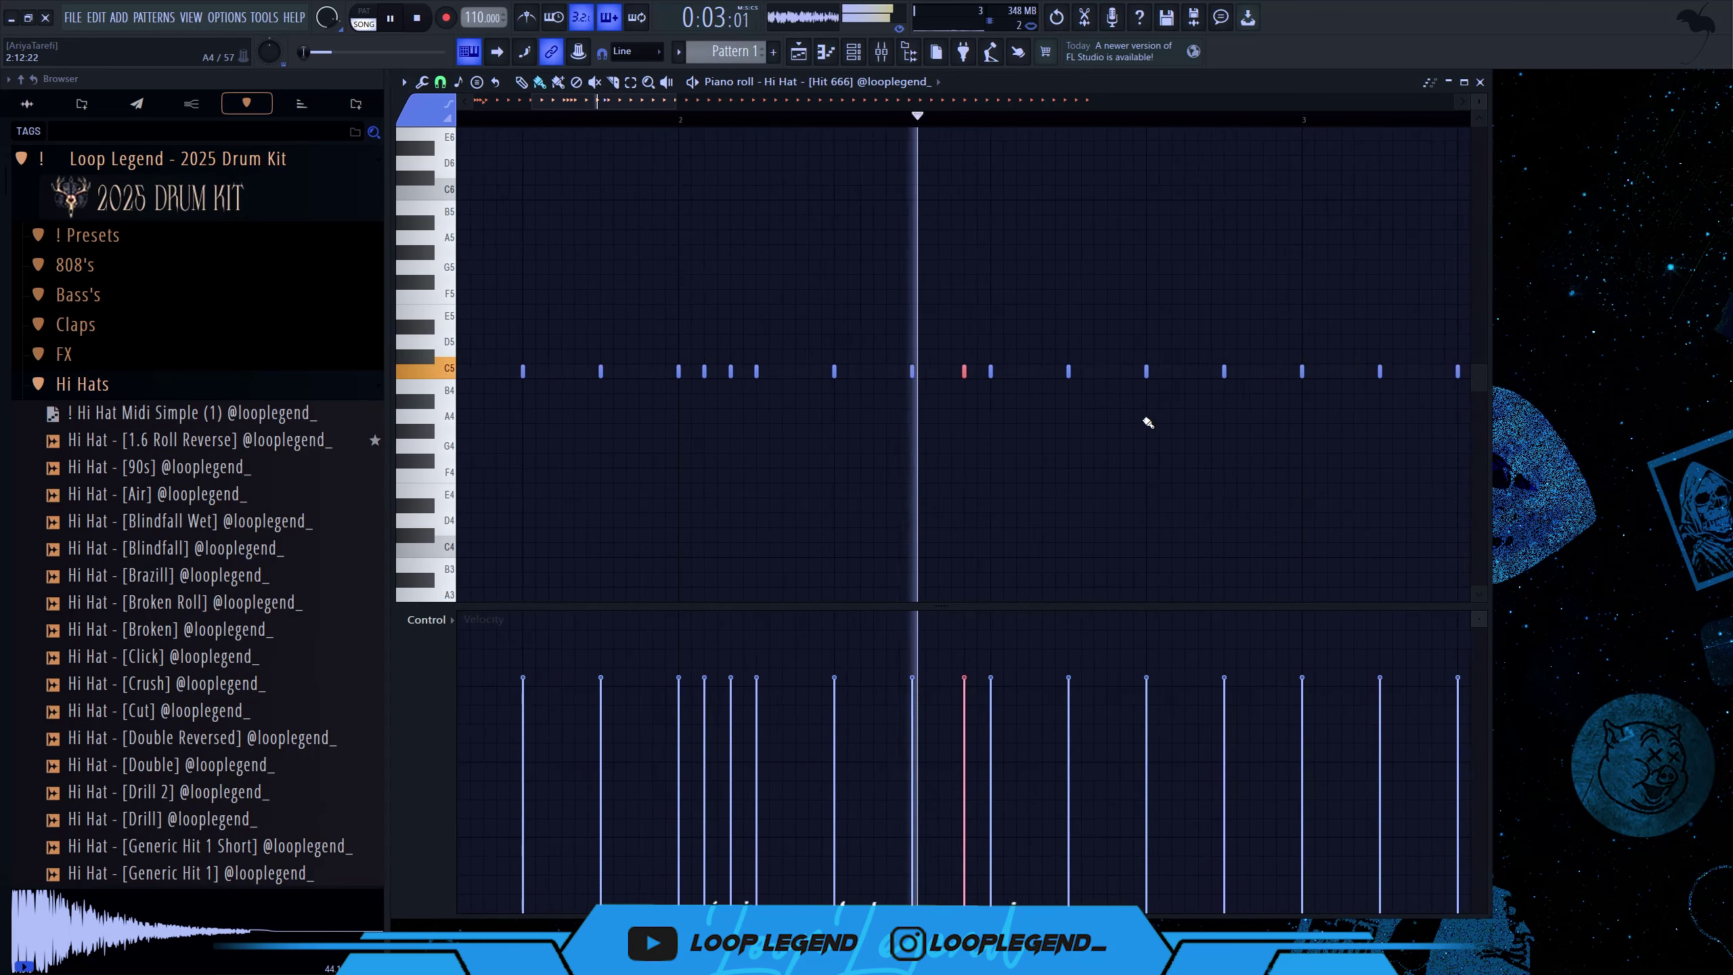
pyautogui.moveTo(1068, 415); pyautogui.dragTo(1178, 430)
pyautogui.press('space')
pyautogui.hotkey('ctrl', 'z')
pyautogui.hotkey('ctrl', 'z')
pyautogui.rightClick(1146, 372)
pyautogui.press('space')
pyautogui.press('space')
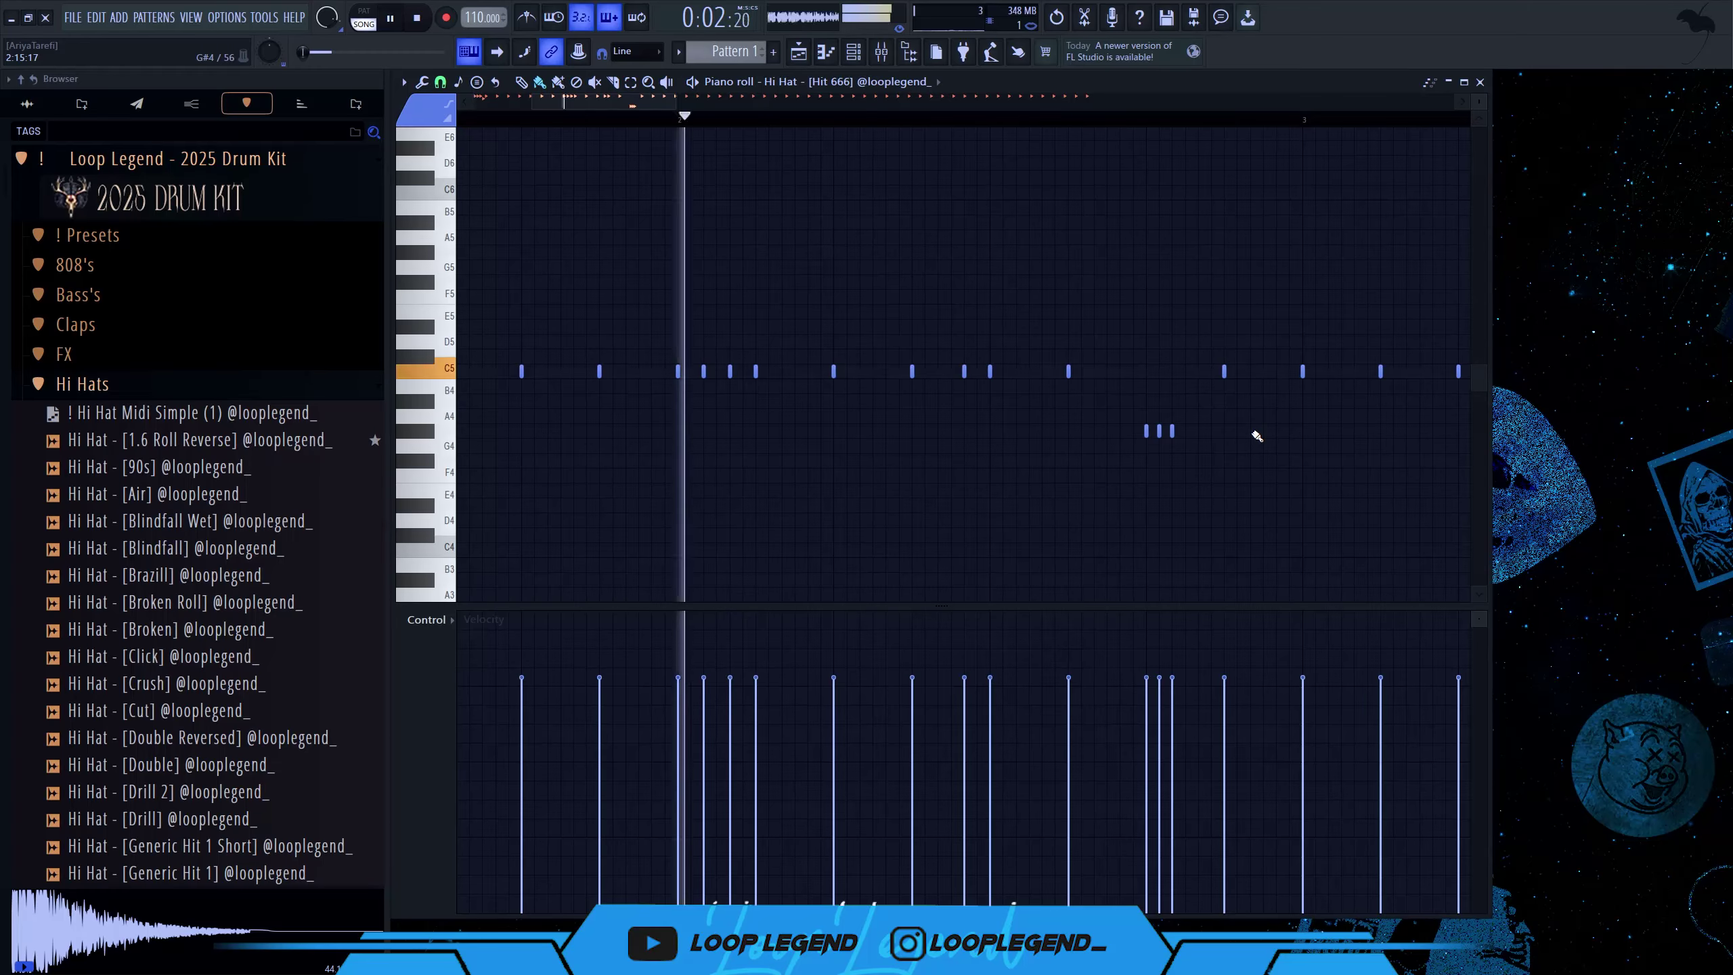
# - Delete the hi-hat hits from bar 3 onward and repeat the two-bar Hit 666 pattern in their place
pyautogui.scroll(-4, 1226, 461)
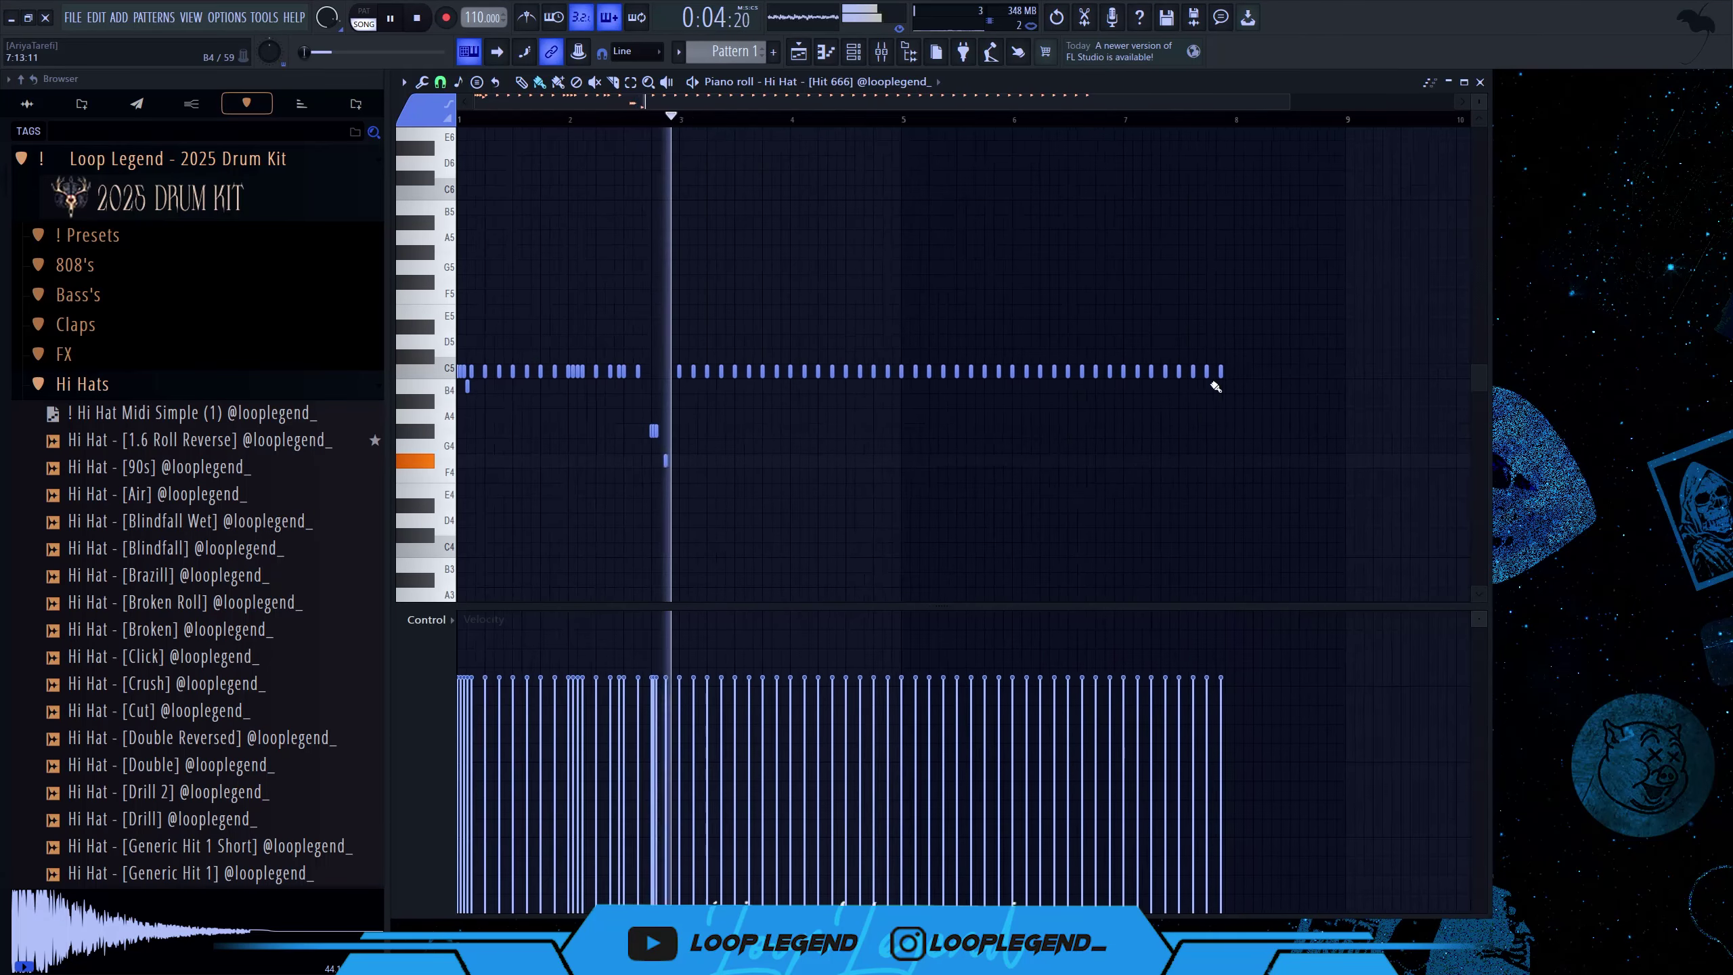
pyautogui.moveTo(1271, 377); pyautogui.dragTo(669, 232)
pyautogui.press('Delete')
pyautogui.moveTo(681, 118); pyautogui.dragTo(465, 112)
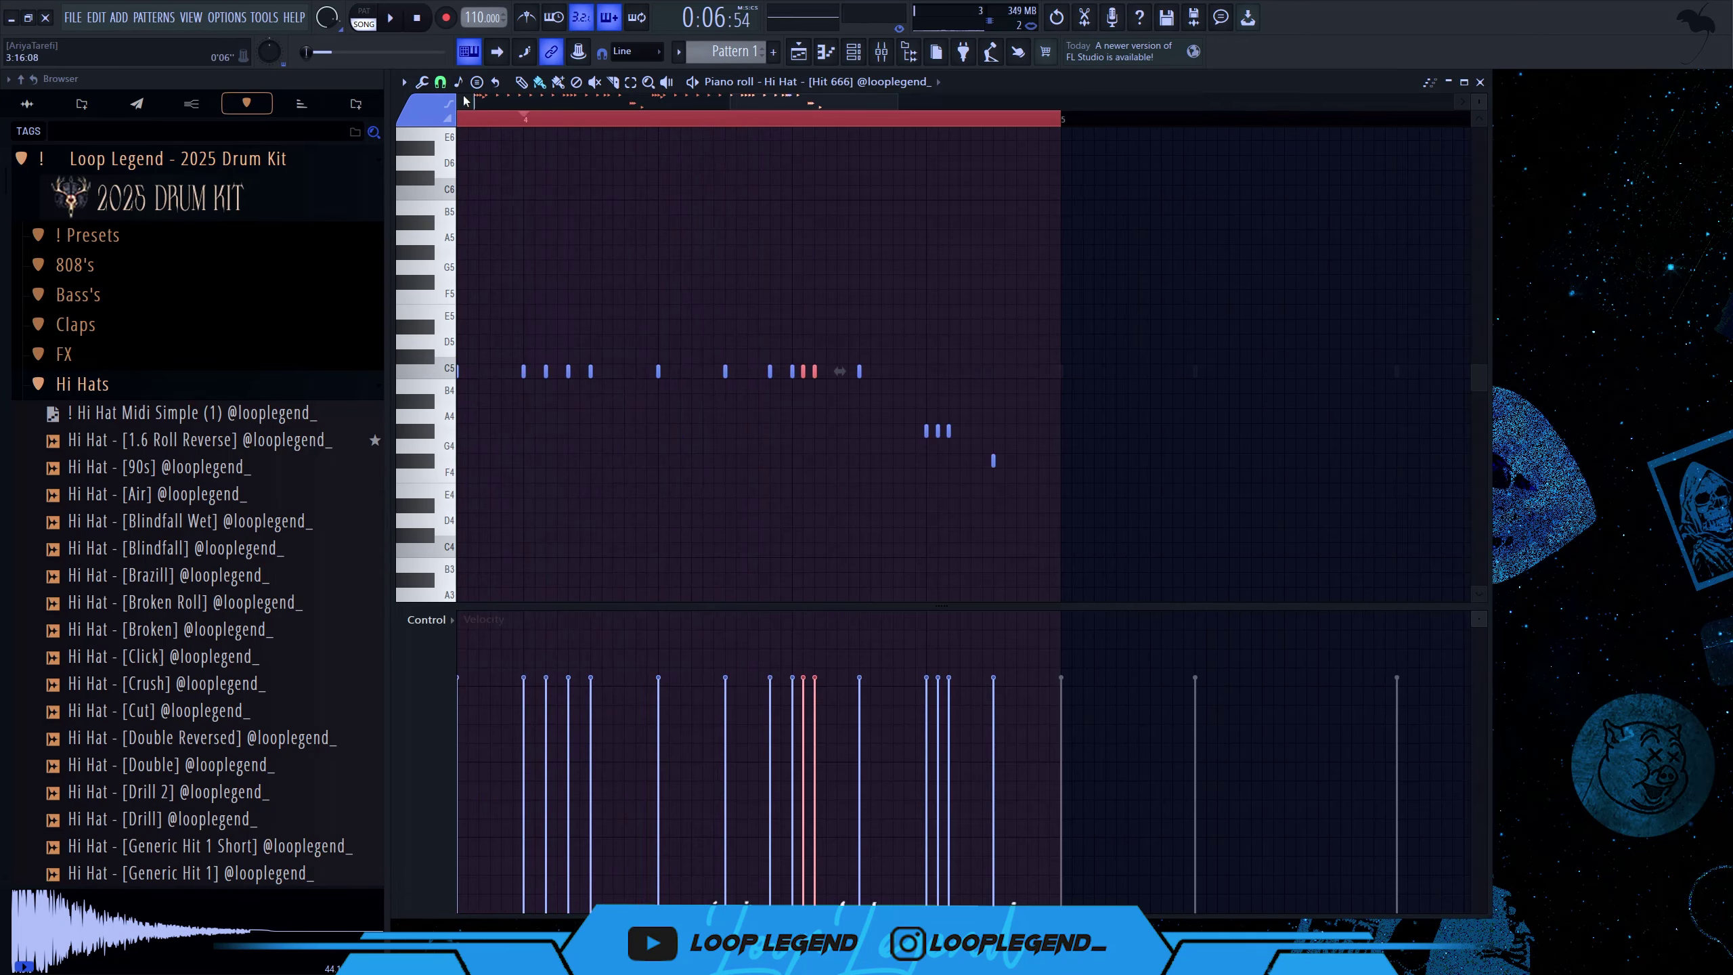
# - Using a 1/2 step snap, add two C5 hits leading into beat 4 of bar 4 and delete the last two G#4 roll notes
pyautogui.click(440, 82)
pyautogui.click(468, 217)
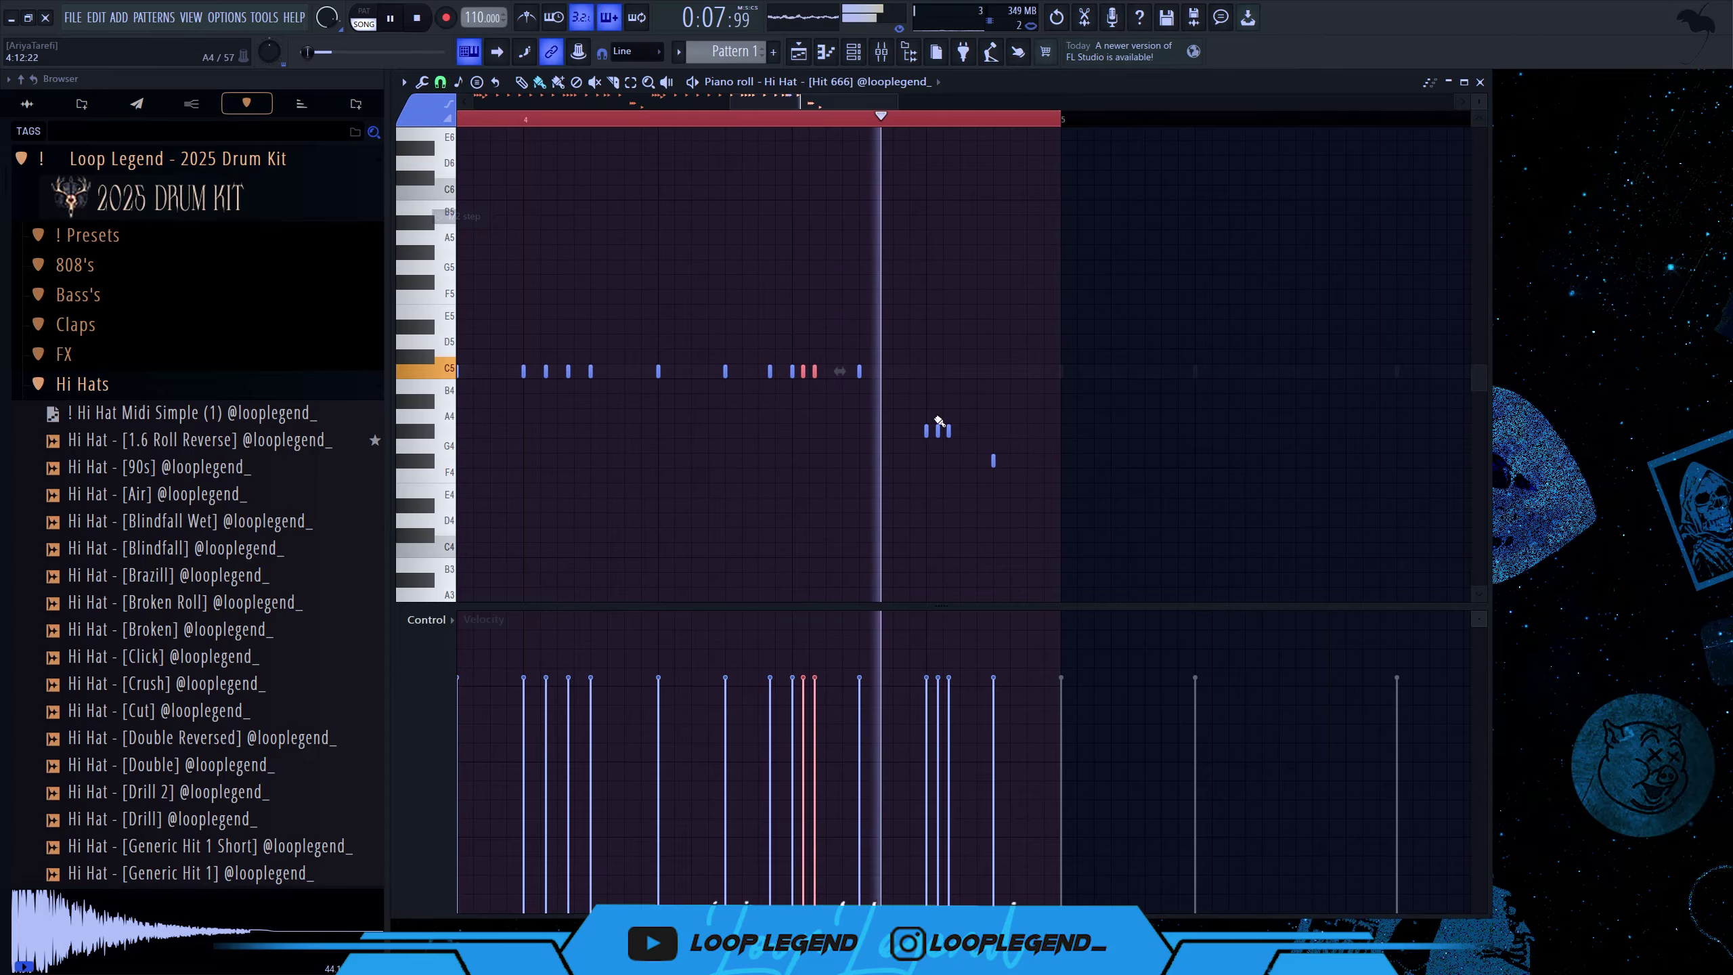
pyautogui.moveTo(913, 374); pyautogui.dragTo(893, 374)
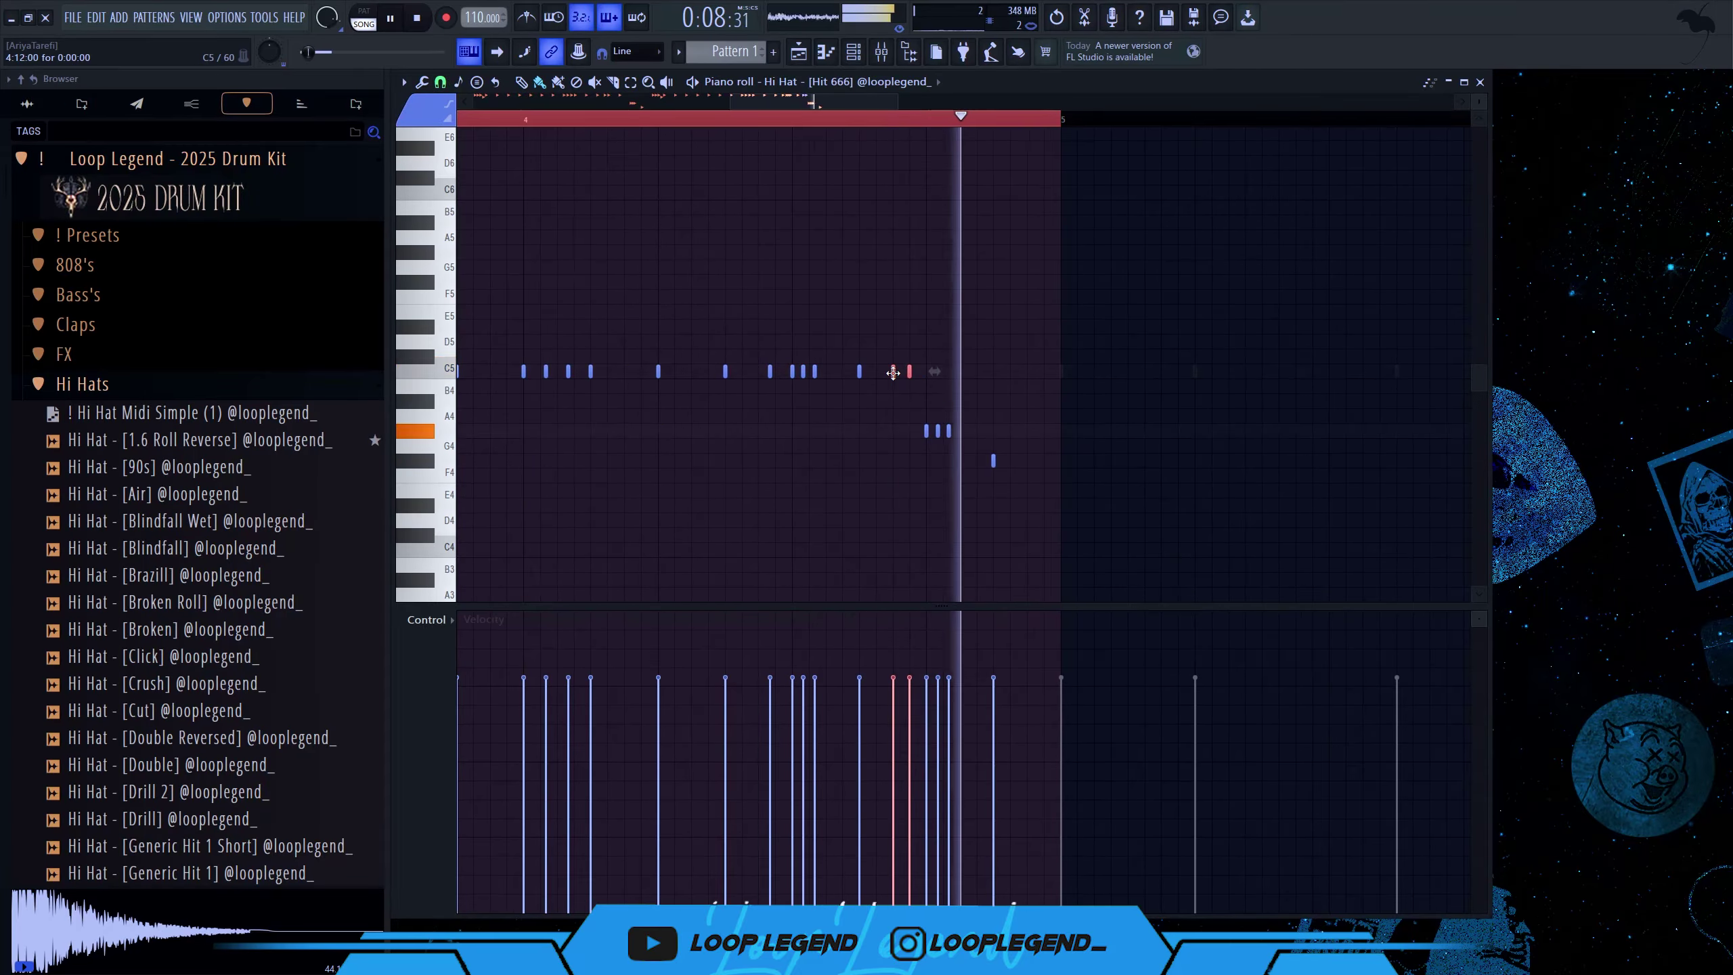
pyautogui.rightClick(937, 431)
pyautogui.rightClick(949, 430)
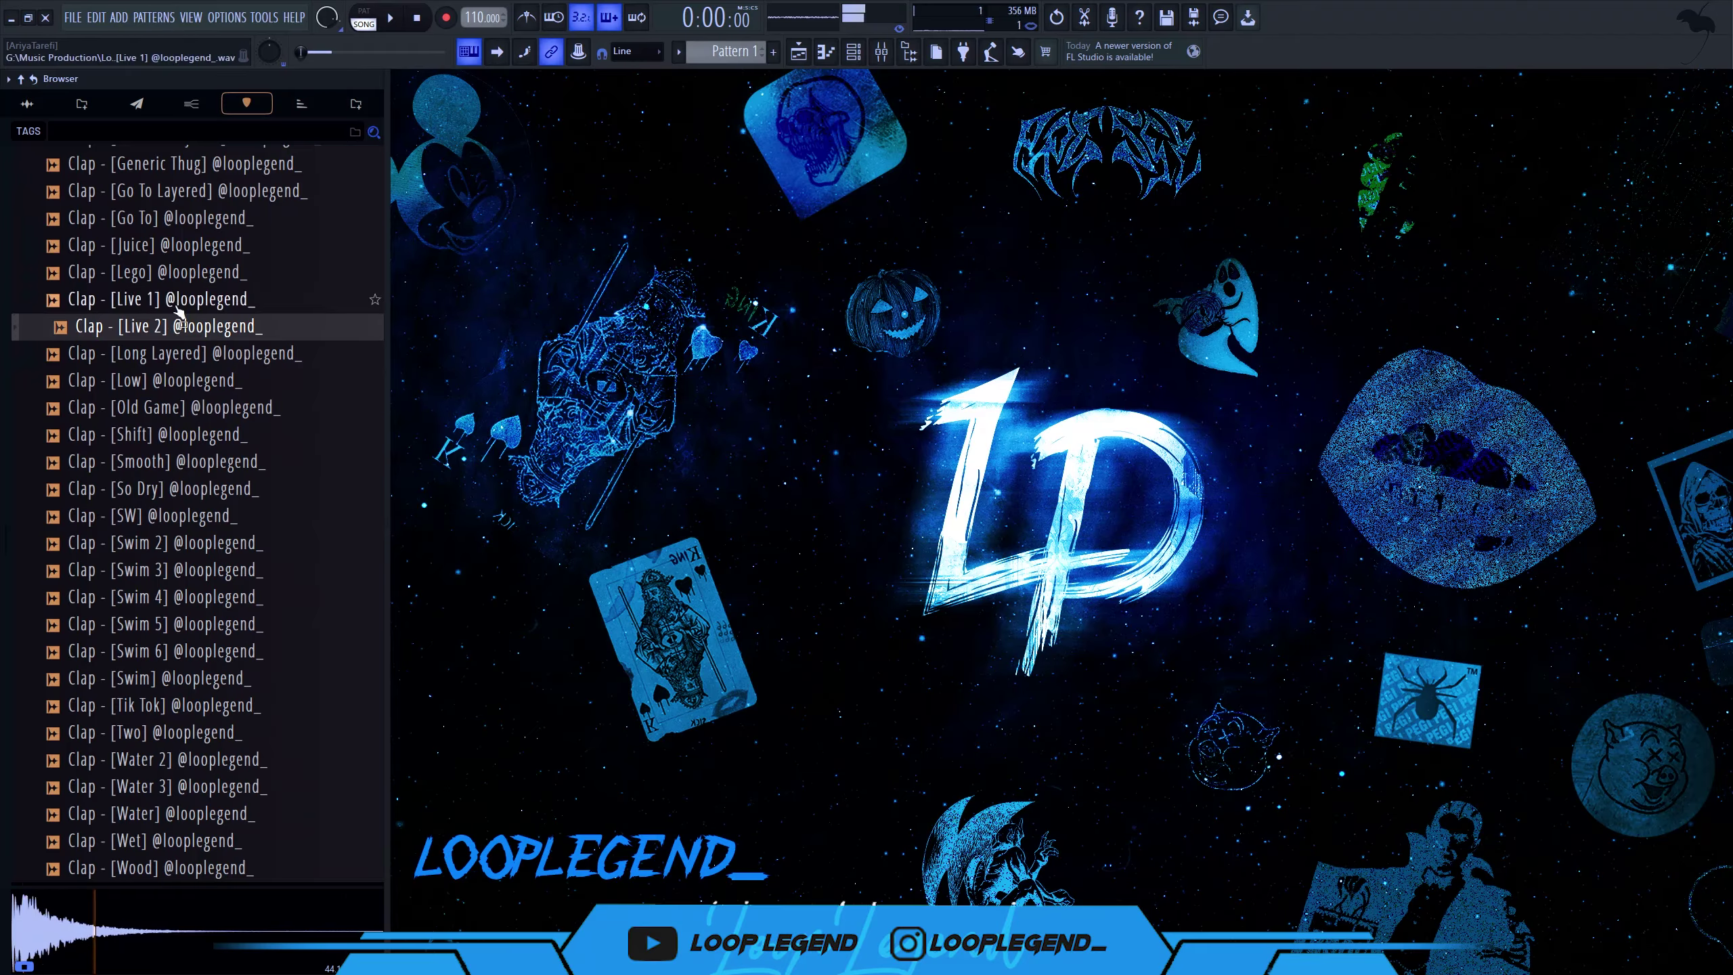
# - Audition the kit's claps and add Clap - [Live 1] and Clap - [SW] as new channels
pyautogui.rightClick(176, 304)
pyautogui.click(187, 327)
pyautogui.click(183, 516)
pyautogui.click(179, 409)
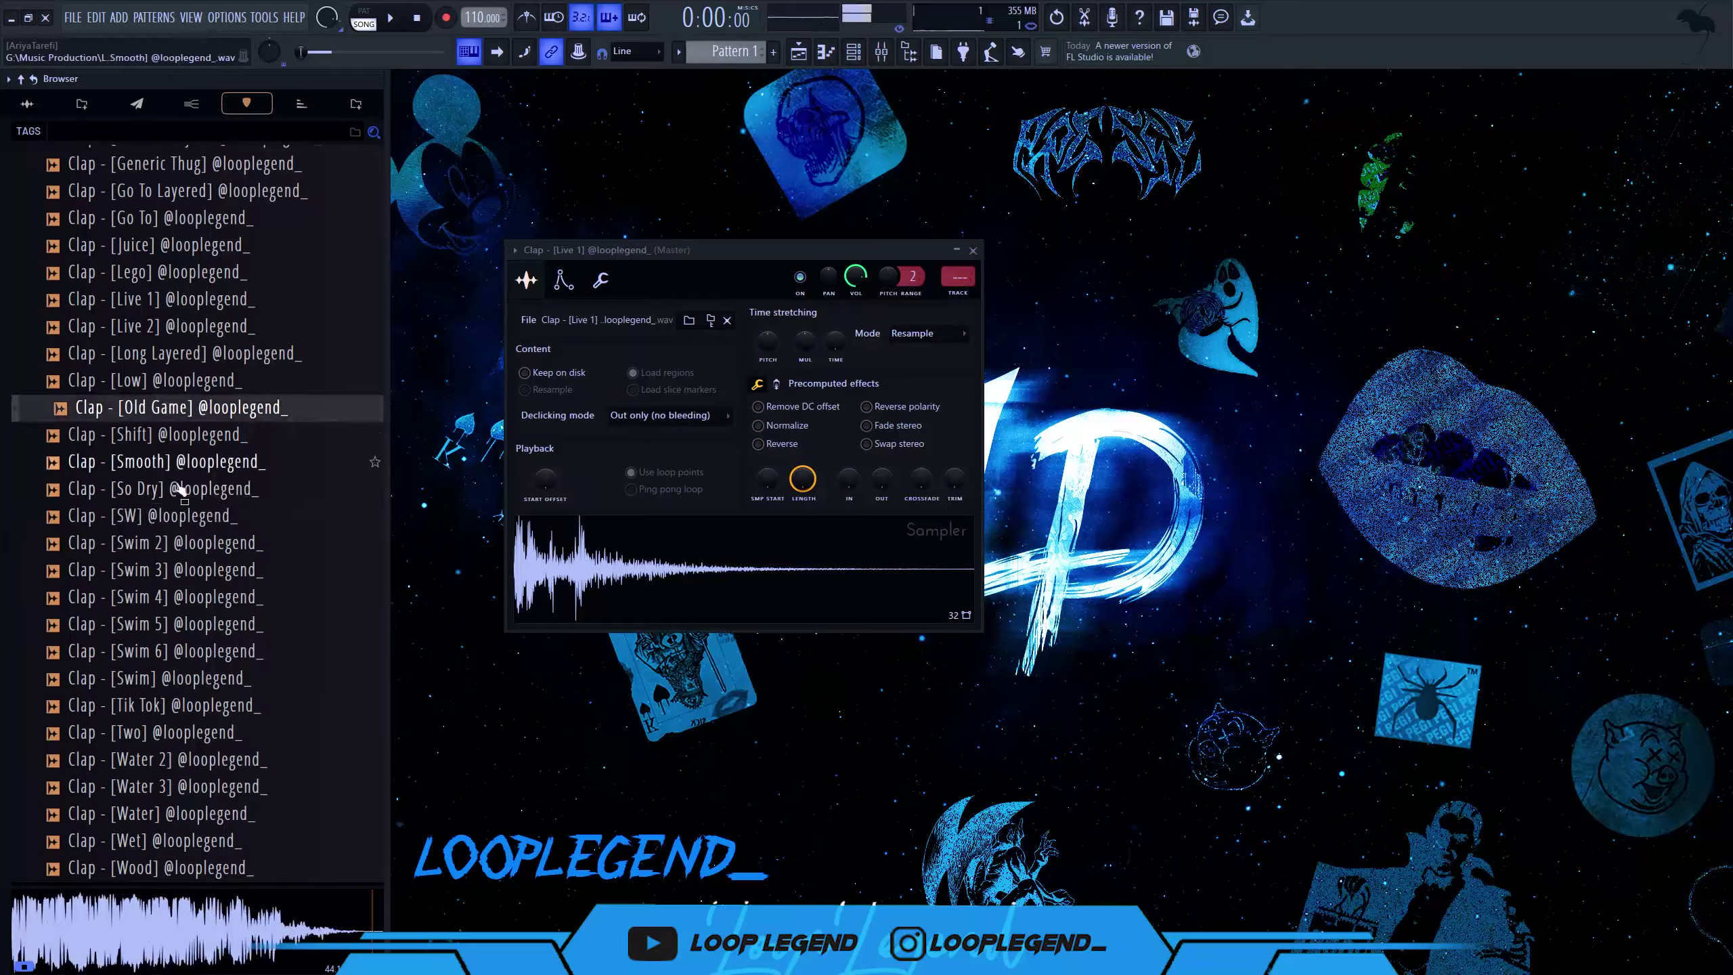
pyautogui.click(179, 516)
pyautogui.rightClick(179, 516)
pyautogui.click(198, 541)
# - Load the kit's Clap Midi 8 Bar pattern into the Clap - [Live 1] channel
pyautogui.scroll(4, 258, 440)
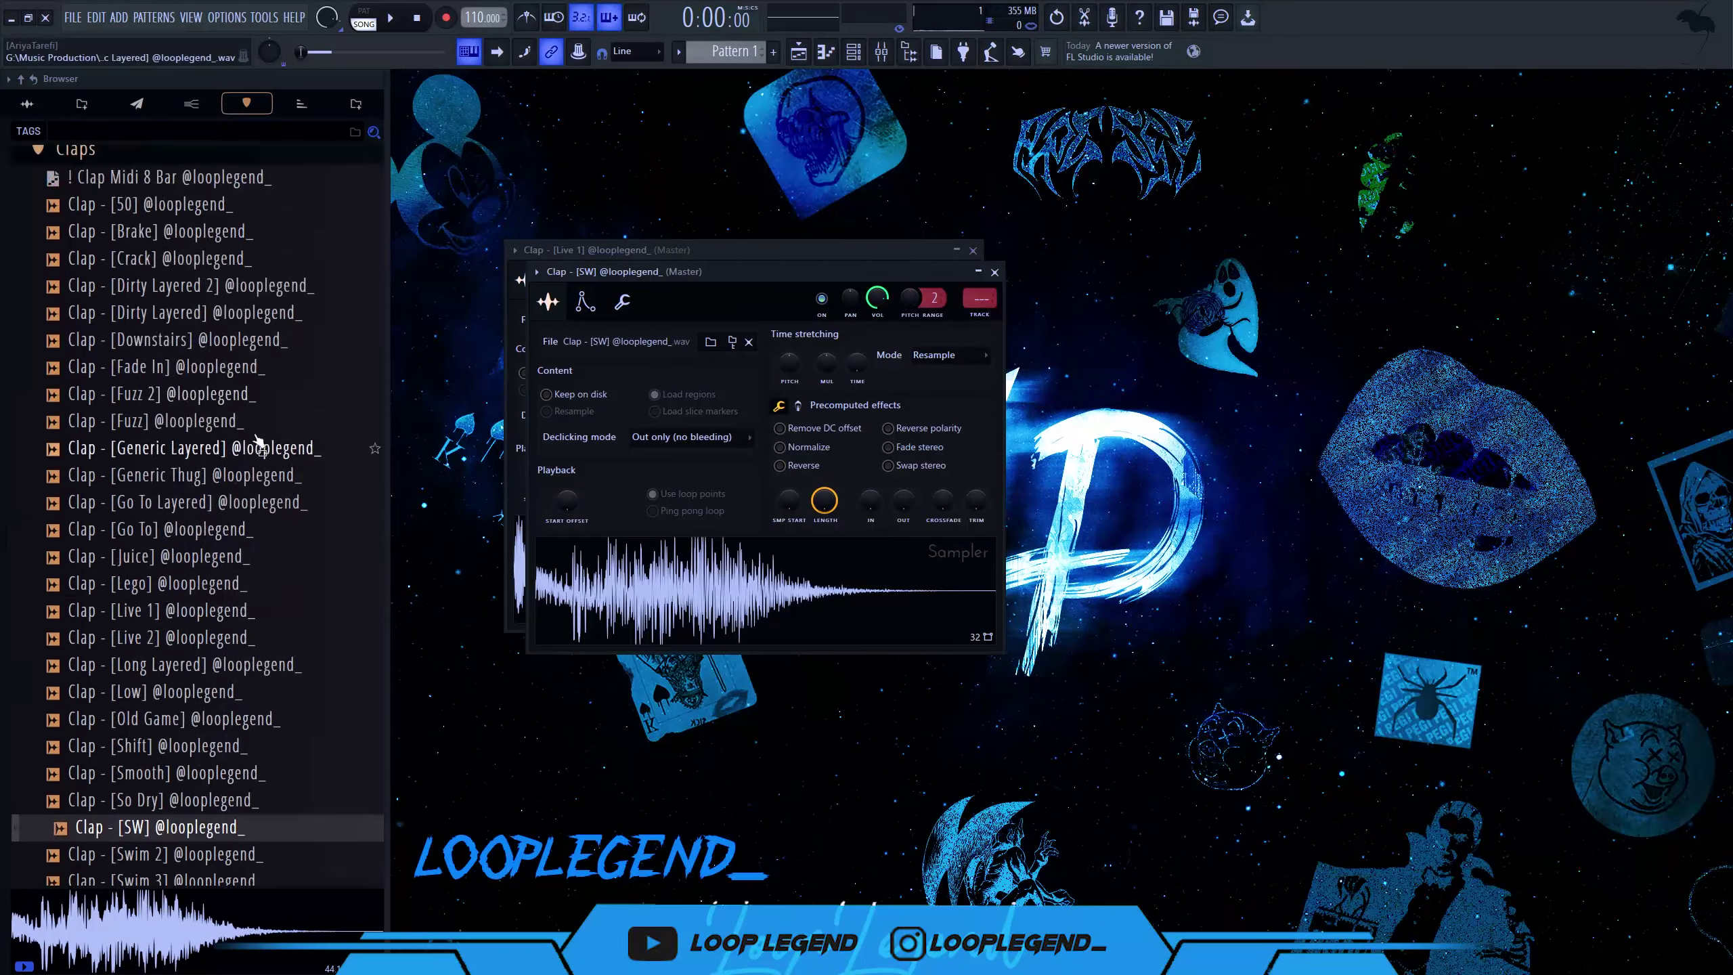
pyautogui.scroll(1, 258, 440)
pyautogui.moveTo(174, 190); pyautogui.dragTo(828, 252)
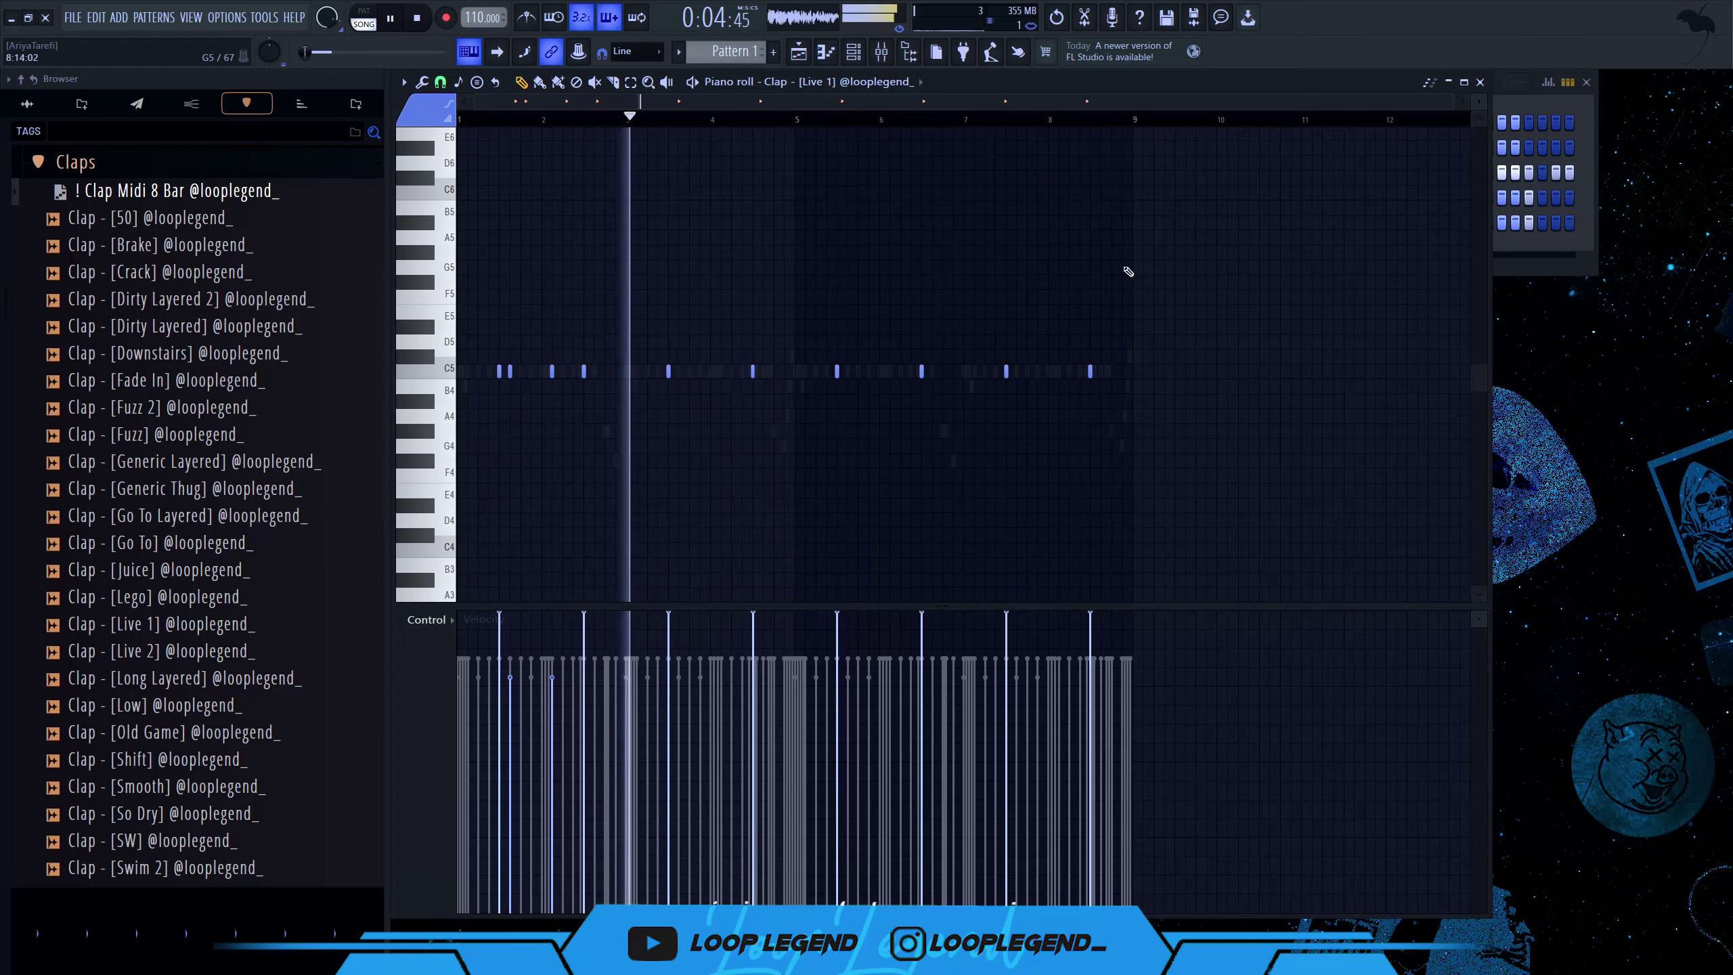
# - Delete the clap notes from bar 3 onward and repeat the two-bar clap pattern across the following bars
pyautogui.moveTo(1174, 276); pyautogui.dragTo(622, 494)
pyautogui.press('Delete')
pyautogui.moveTo(631, 121); pyautogui.dragTo(377, 157)
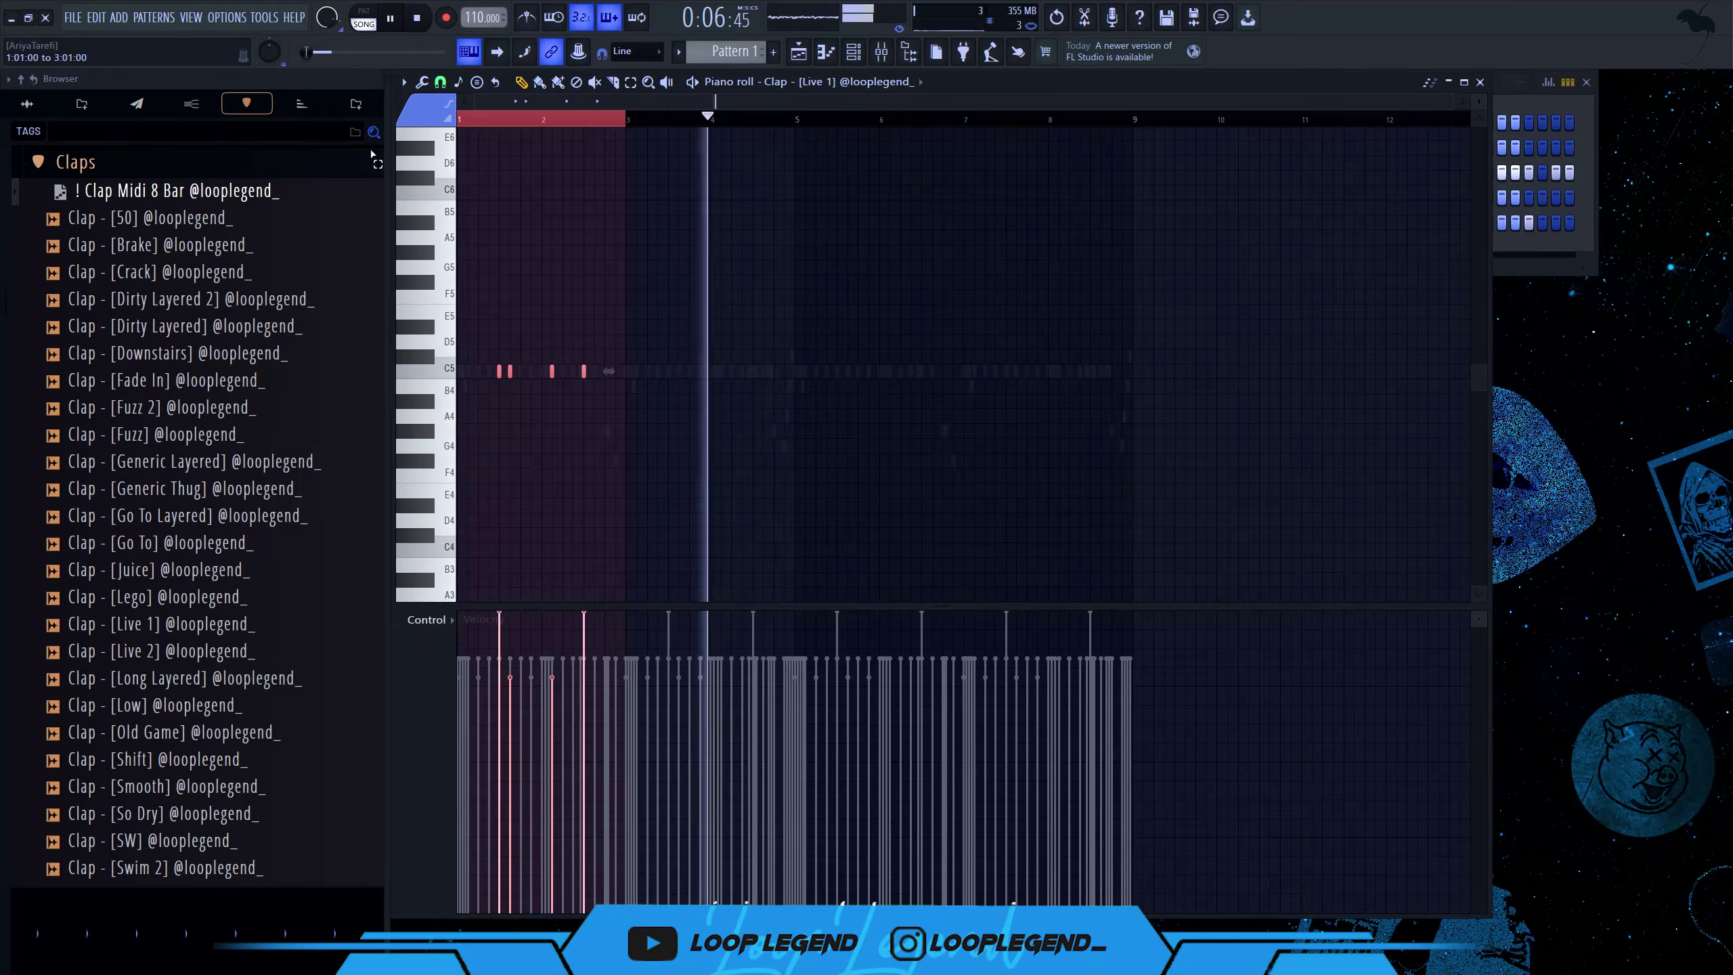
pyautogui.hotkey('ctrl', 'b')
pyautogui.hotkey('ctrl', 'b')
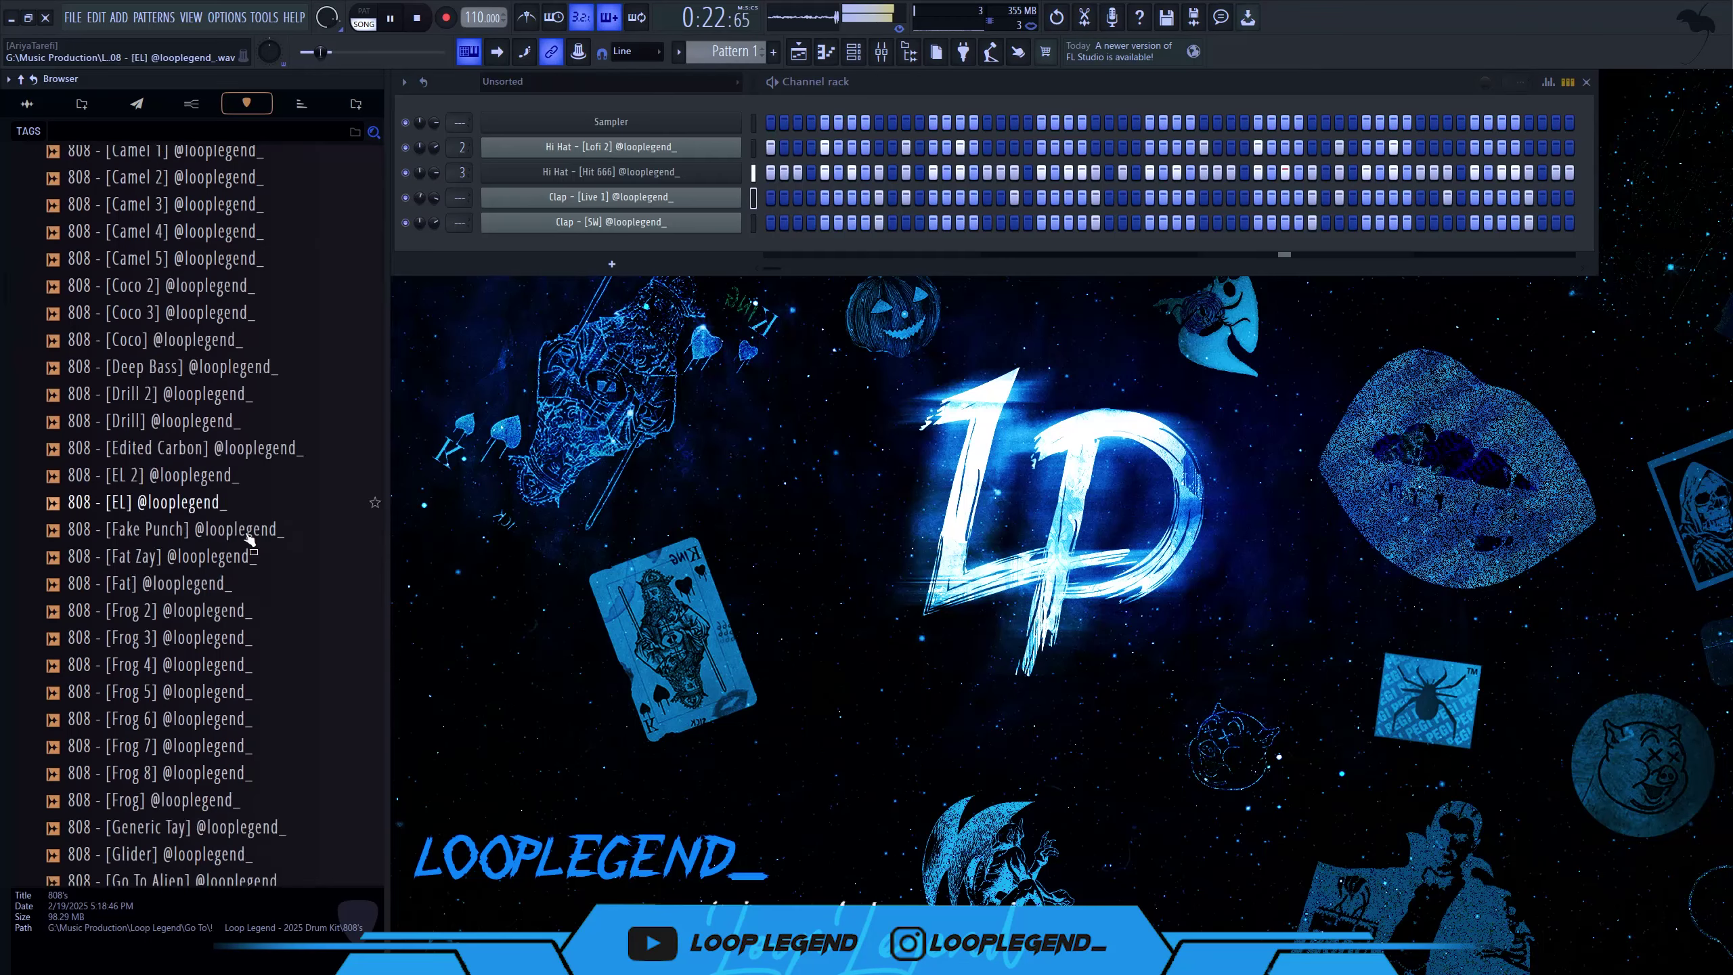
# - Add the 808 - [Go To Mob] sample as a channel set to cut itself and open its piano roll
pyautogui.scroll(-6, 249, 539)
pyautogui.click(232, 568)
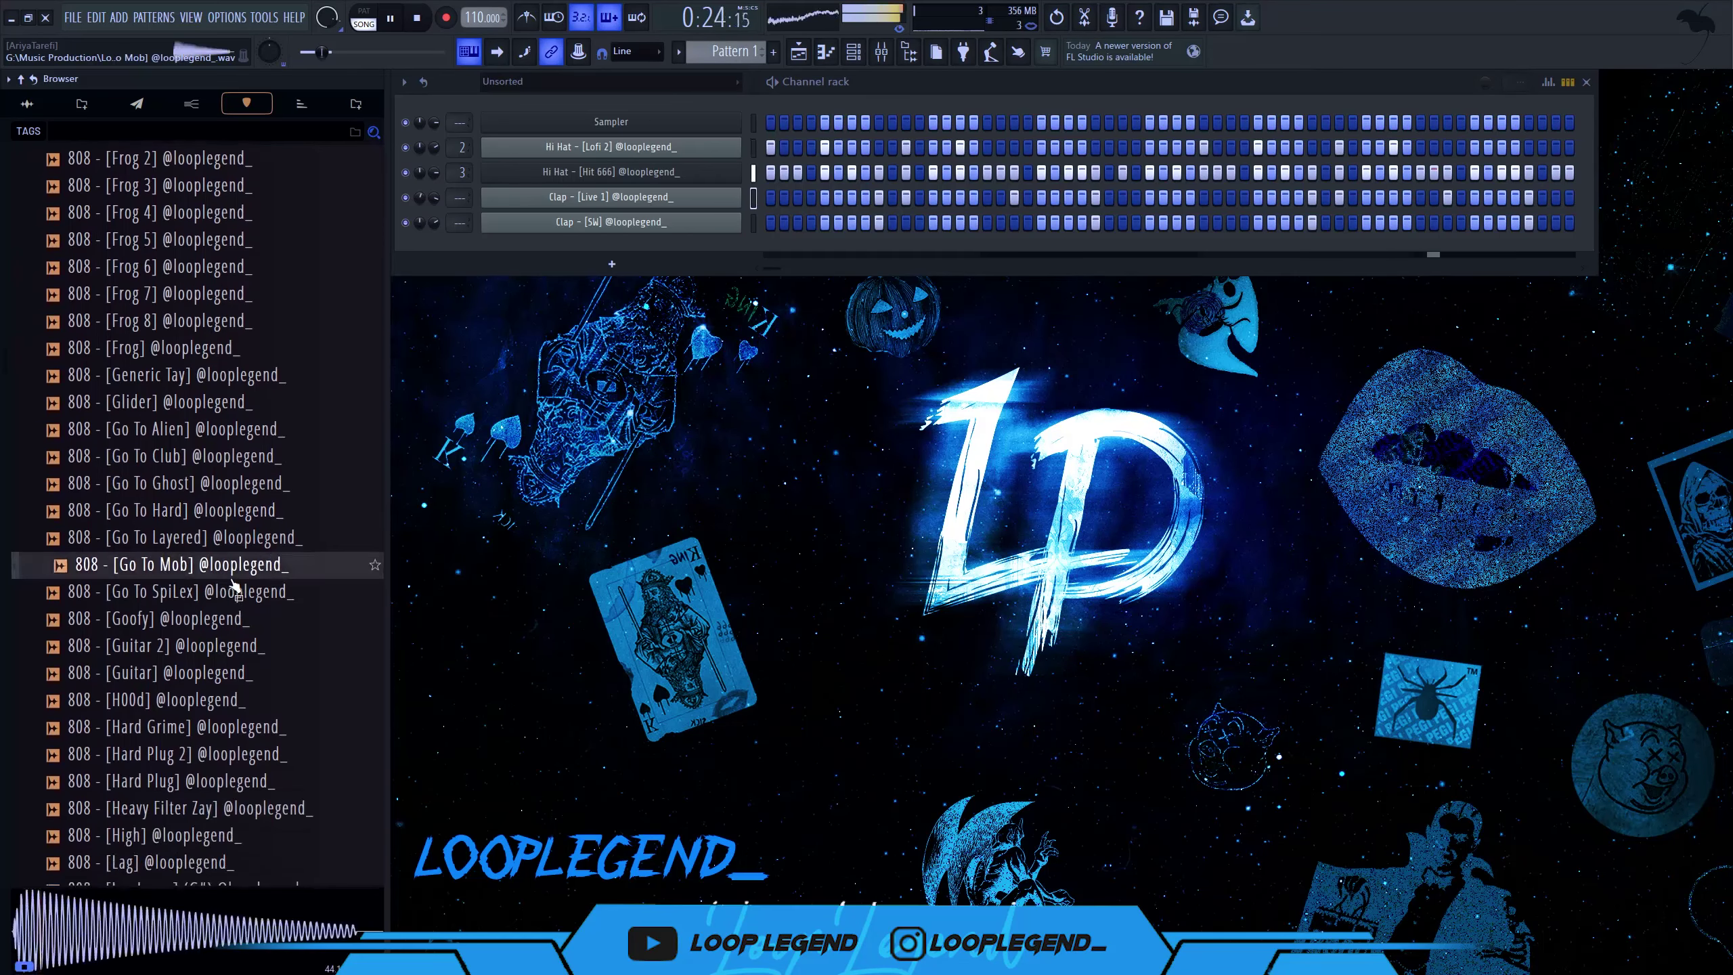
pyautogui.moveTo(650, 258); pyautogui.dragTo(693, 278)
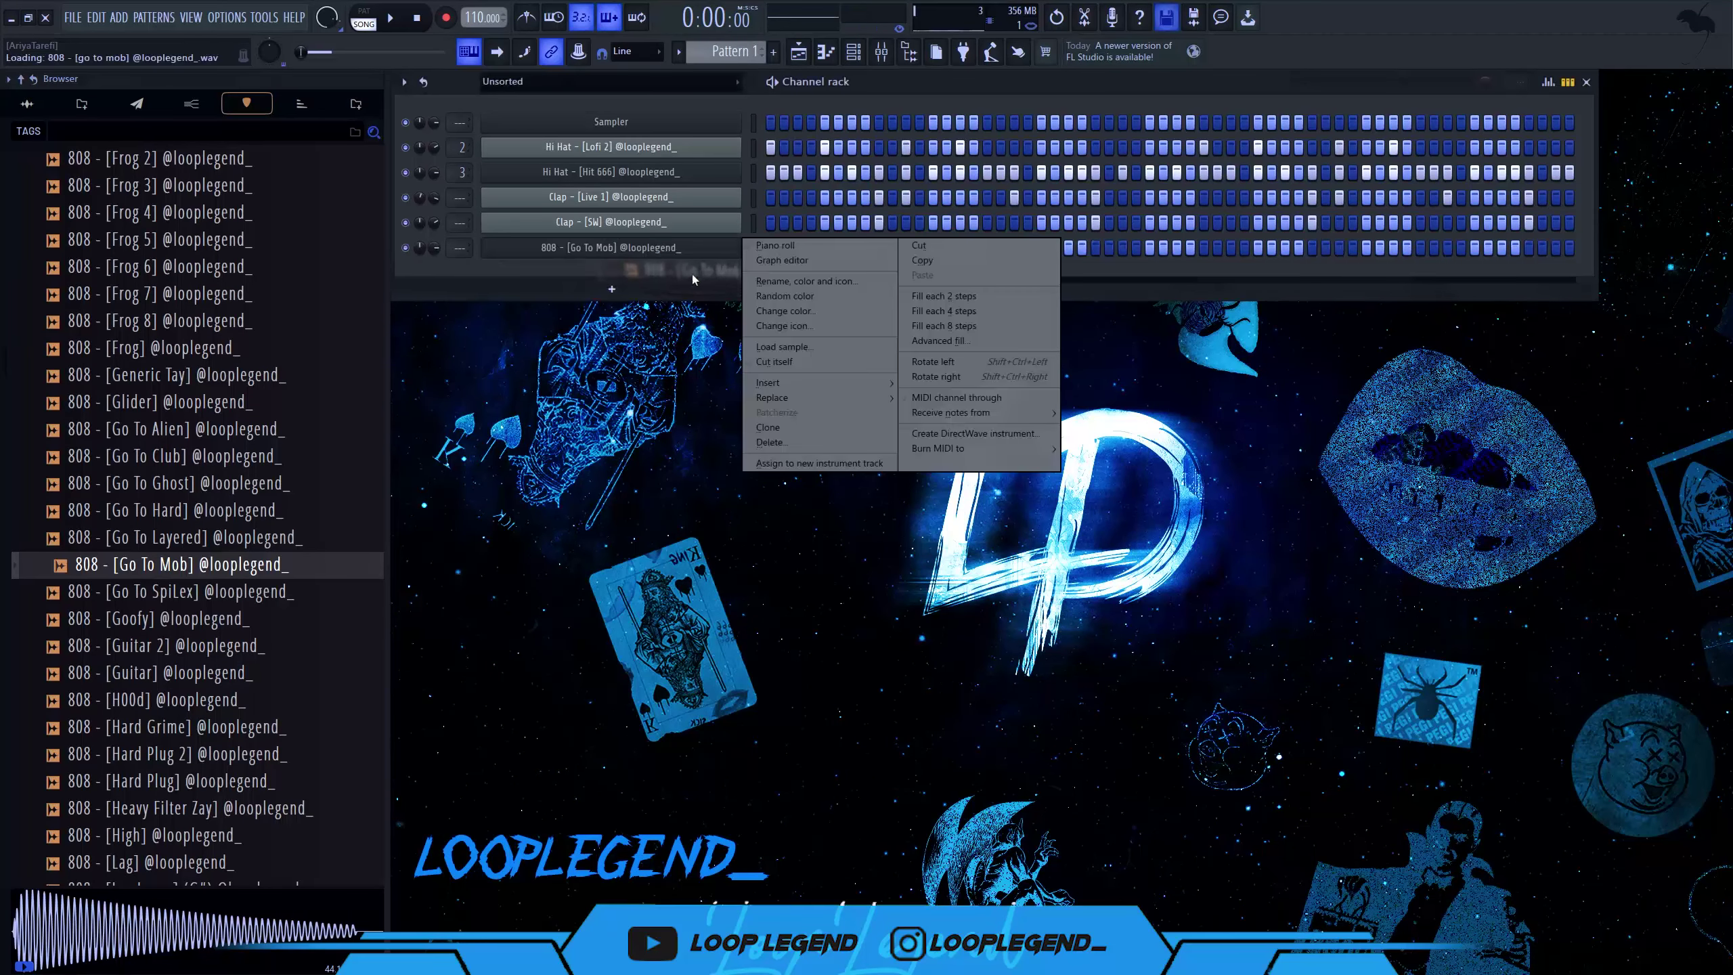
pyautogui.click(780, 369)
pyautogui.click(770, 248)
pyautogui.click(852, 54)
pyautogui.click(827, 54)
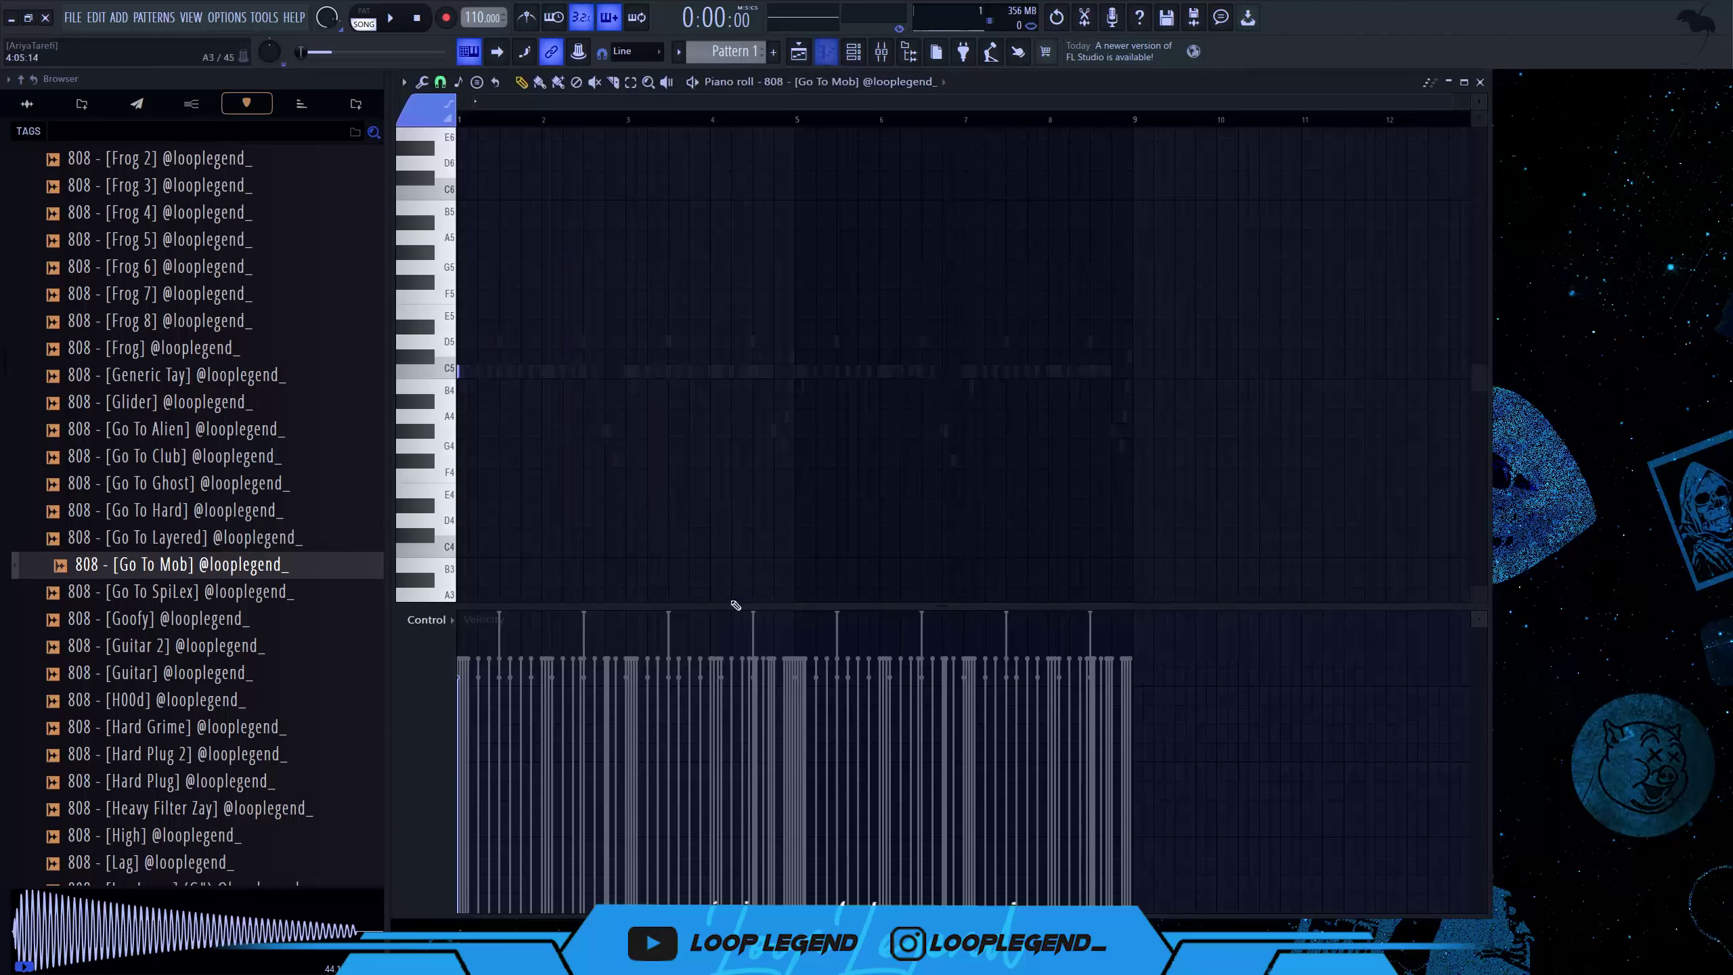
# - Draw short A4 808 notes in bars 1 and 3, with one A#4 note on beat 4 of bar 2
pyautogui.press('space')
pyautogui.click(526, 239)
pyautogui.scroll(1, 770, 290)
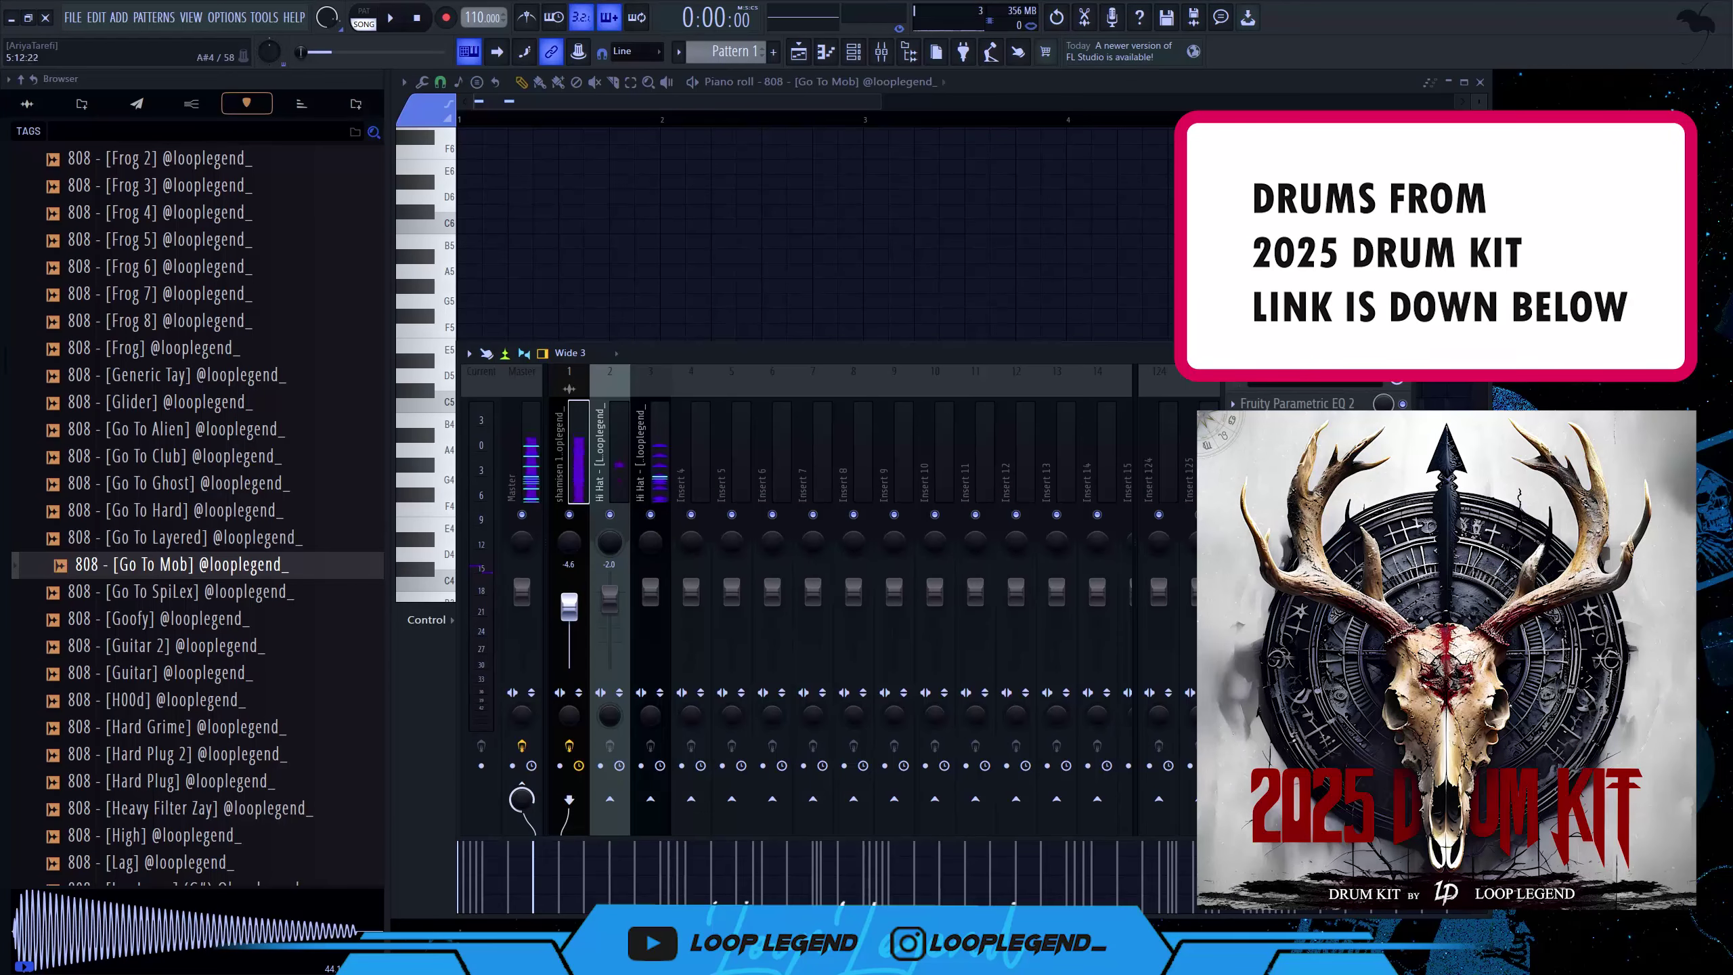
pyautogui.press('space')
pyautogui.press('F9')
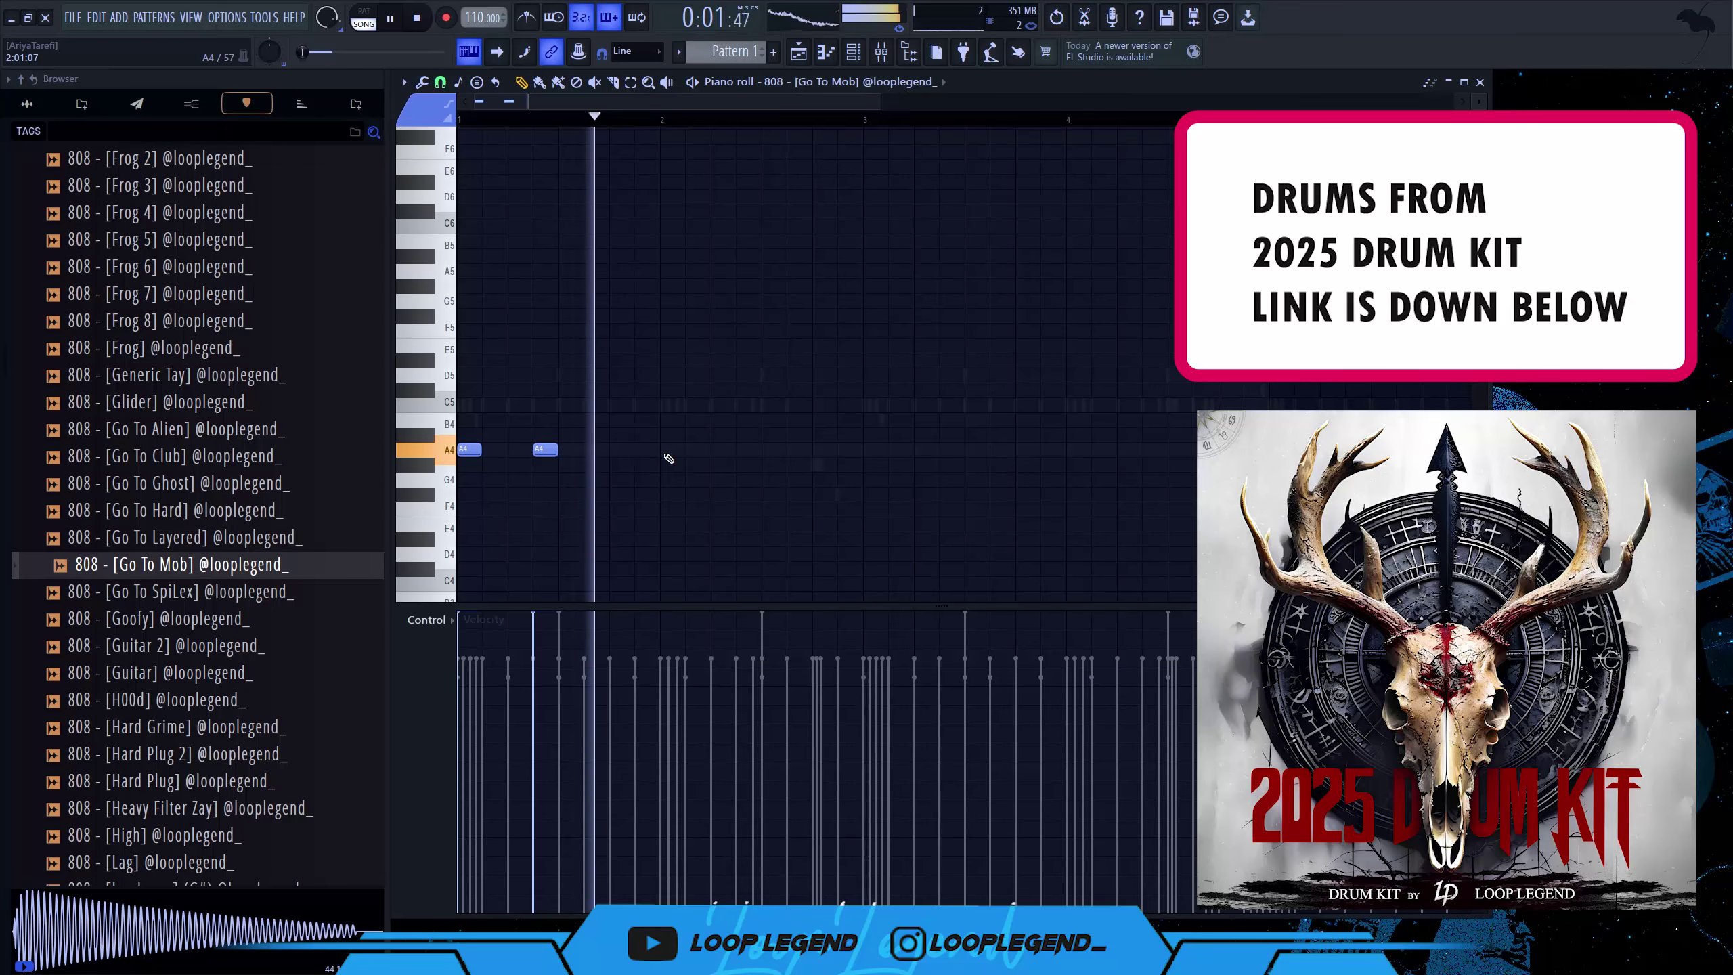
pyautogui.click(819, 436)
pyautogui.click(870, 450)
pyautogui.click(946, 451)
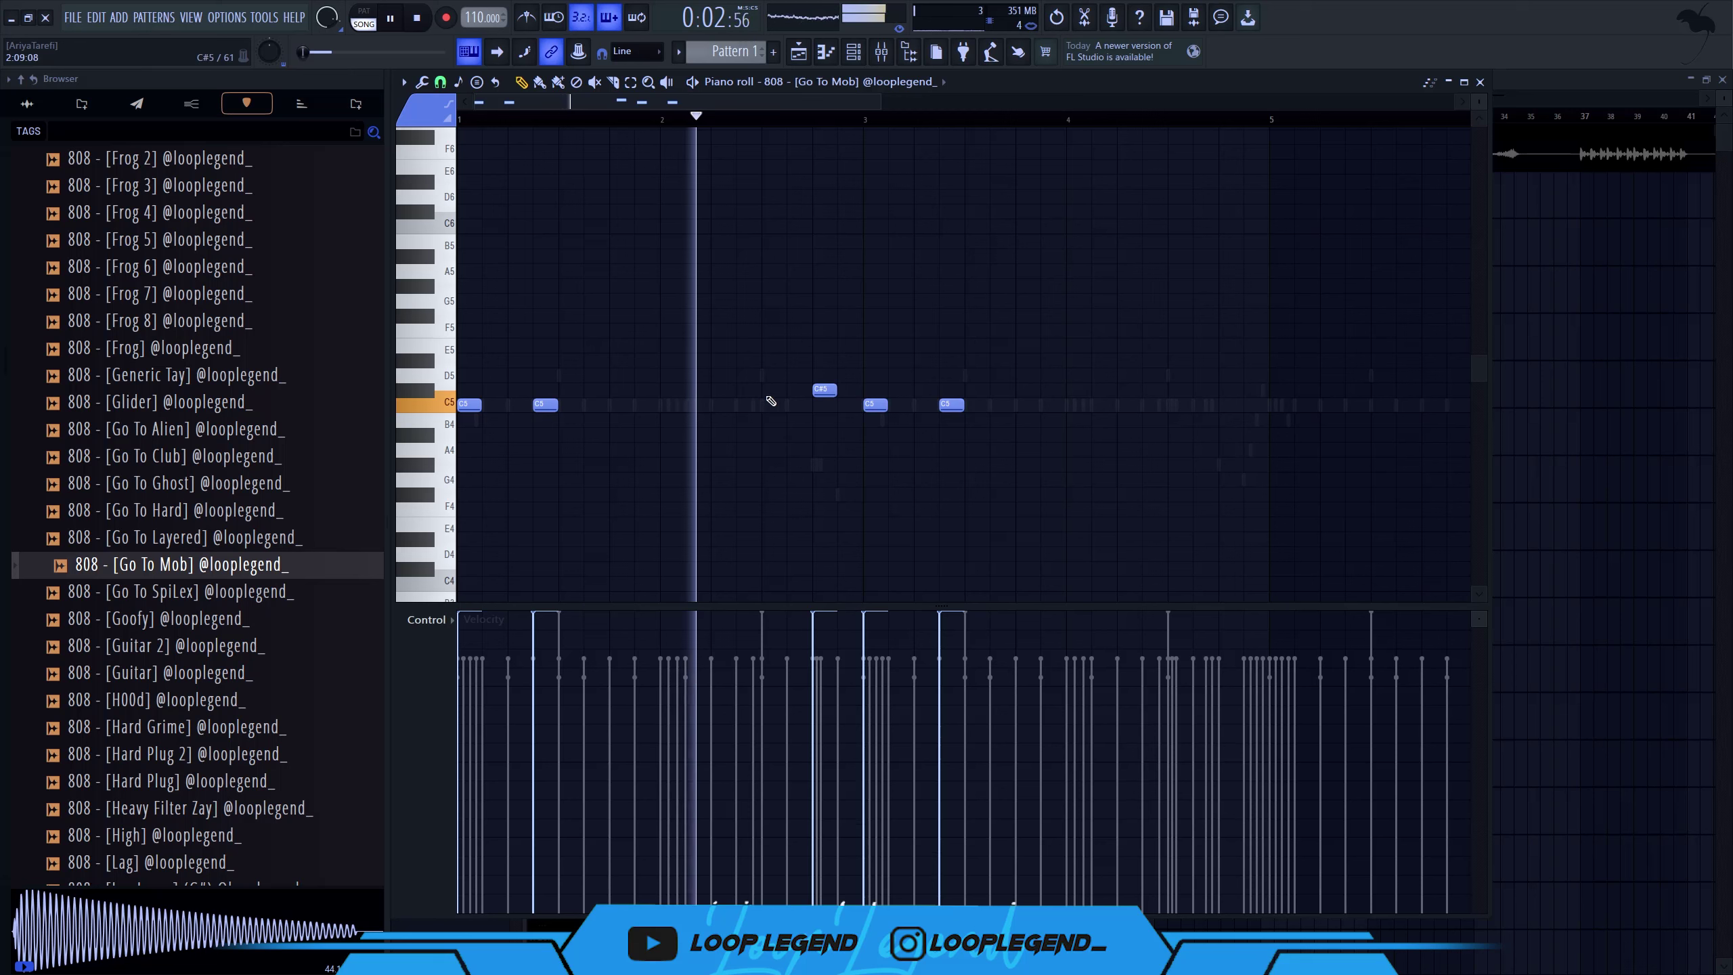
# - Add a C5 808 note on beat 2 of bar 4 and two adjoining C5 notes on the last beat of bar 3
pyautogui.scroll(-2, 887, 301)
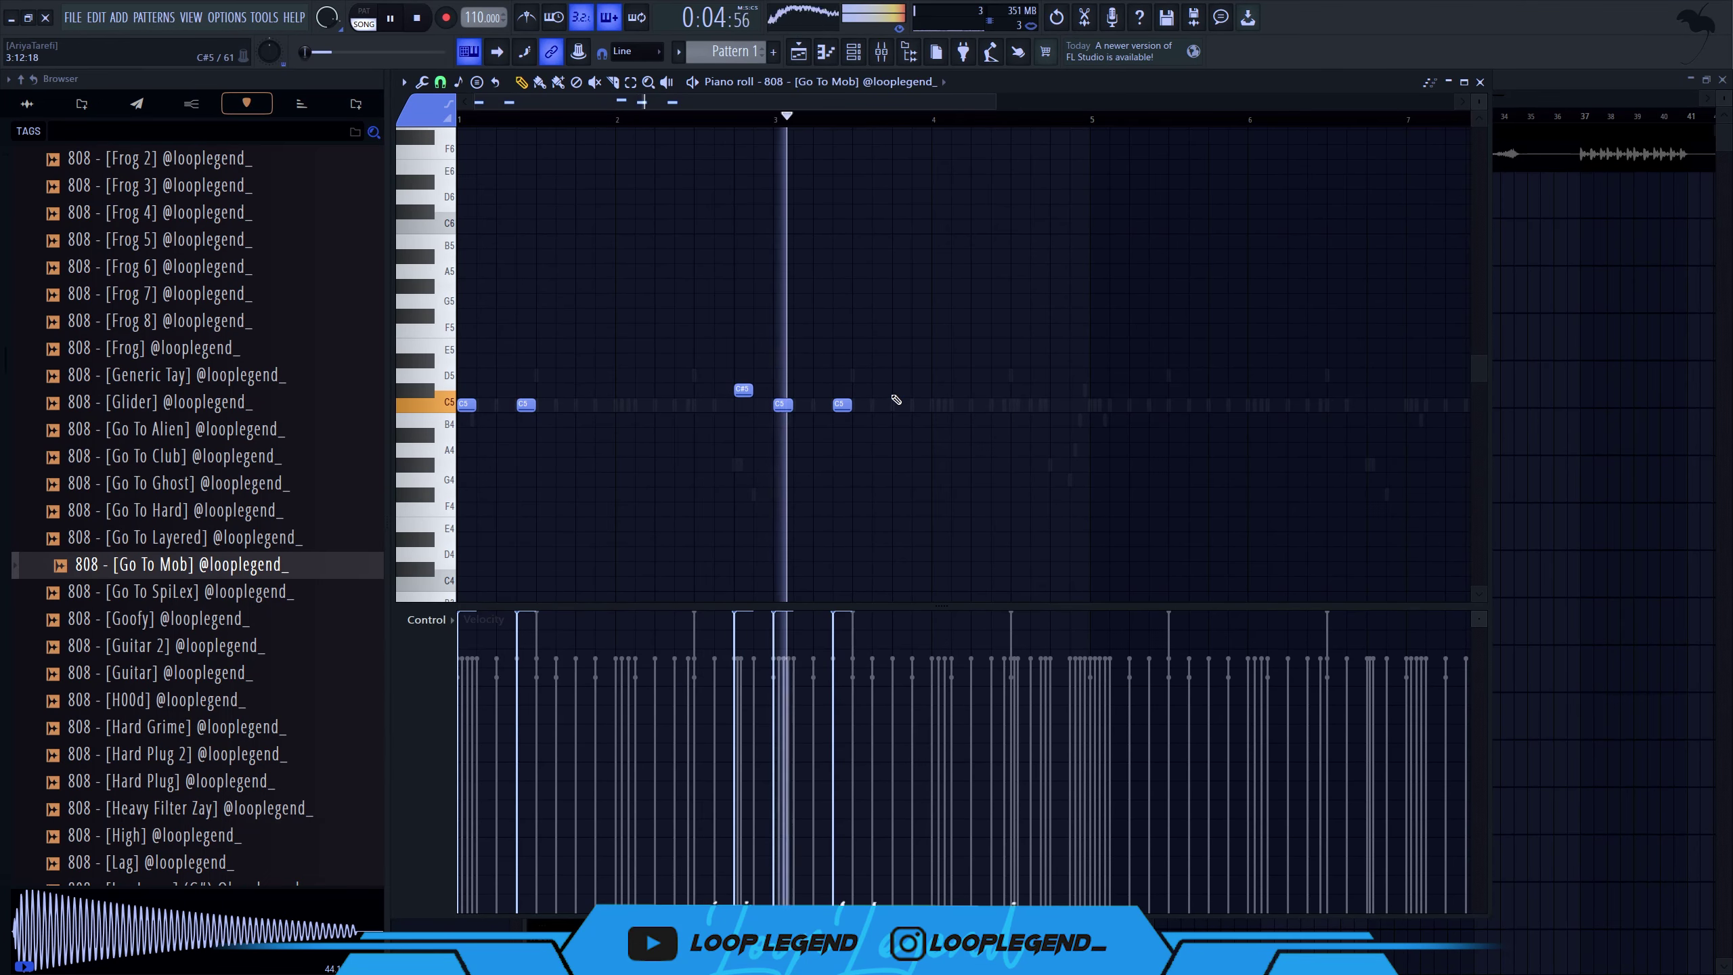
pyautogui.scroll(2, 915, 406)
pyautogui.click(1057, 408)
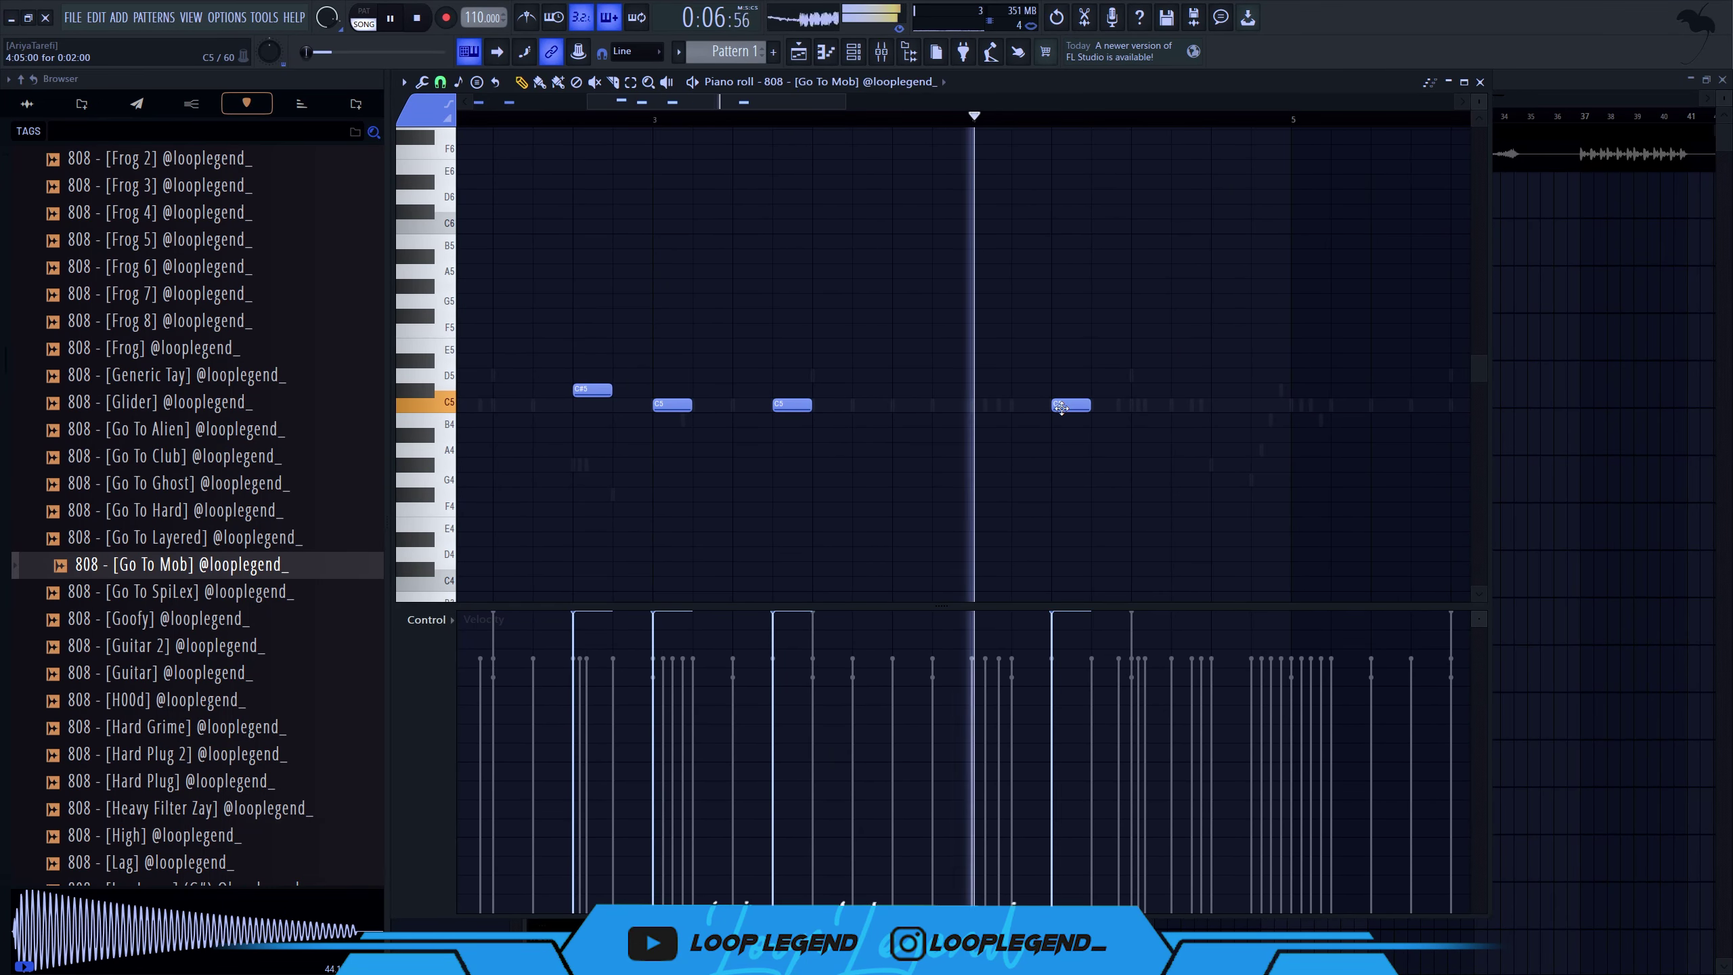
pyautogui.press('space')
pyautogui.click(914, 407)
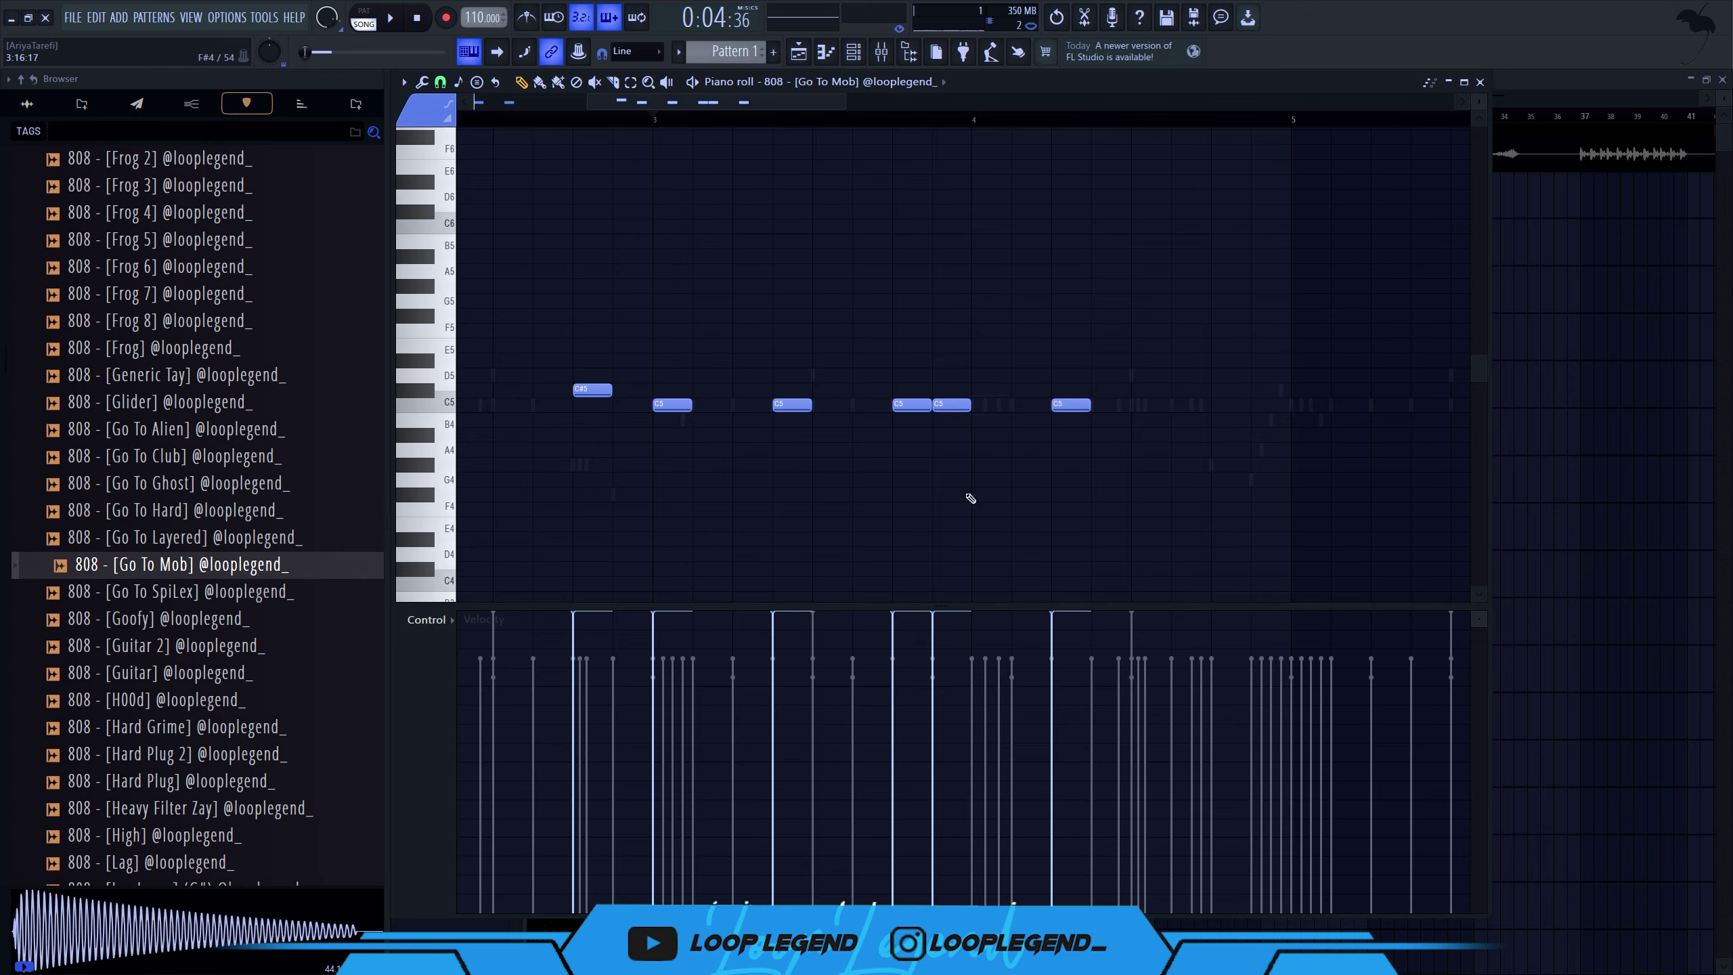
pyautogui.press('space')
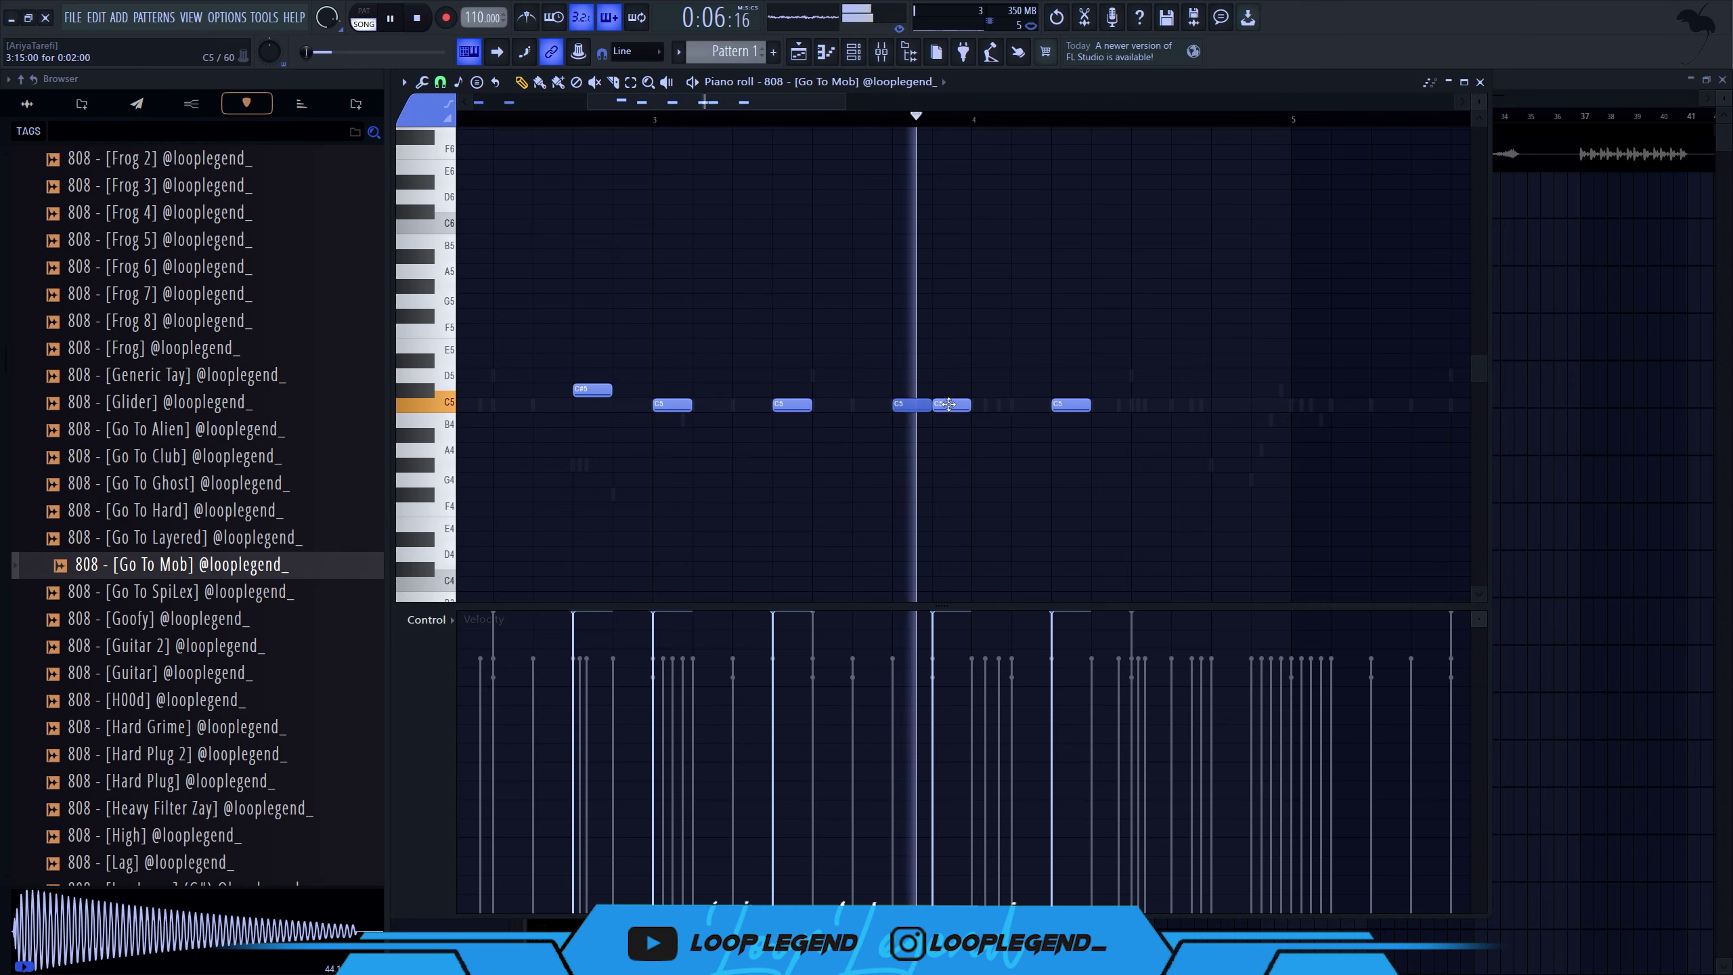
# - Move the two adjoining C5 808 notes at the end of bar 3 half a beat earlier
pyautogui.press('space')
pyautogui.press('space')
pyautogui.moveTo(983, 391); pyautogui.dragTo(878, 405)
pyautogui.keyDown('ctrl'); pyautogui.click(897, 364); pyautogui.keyUp('ctrl')
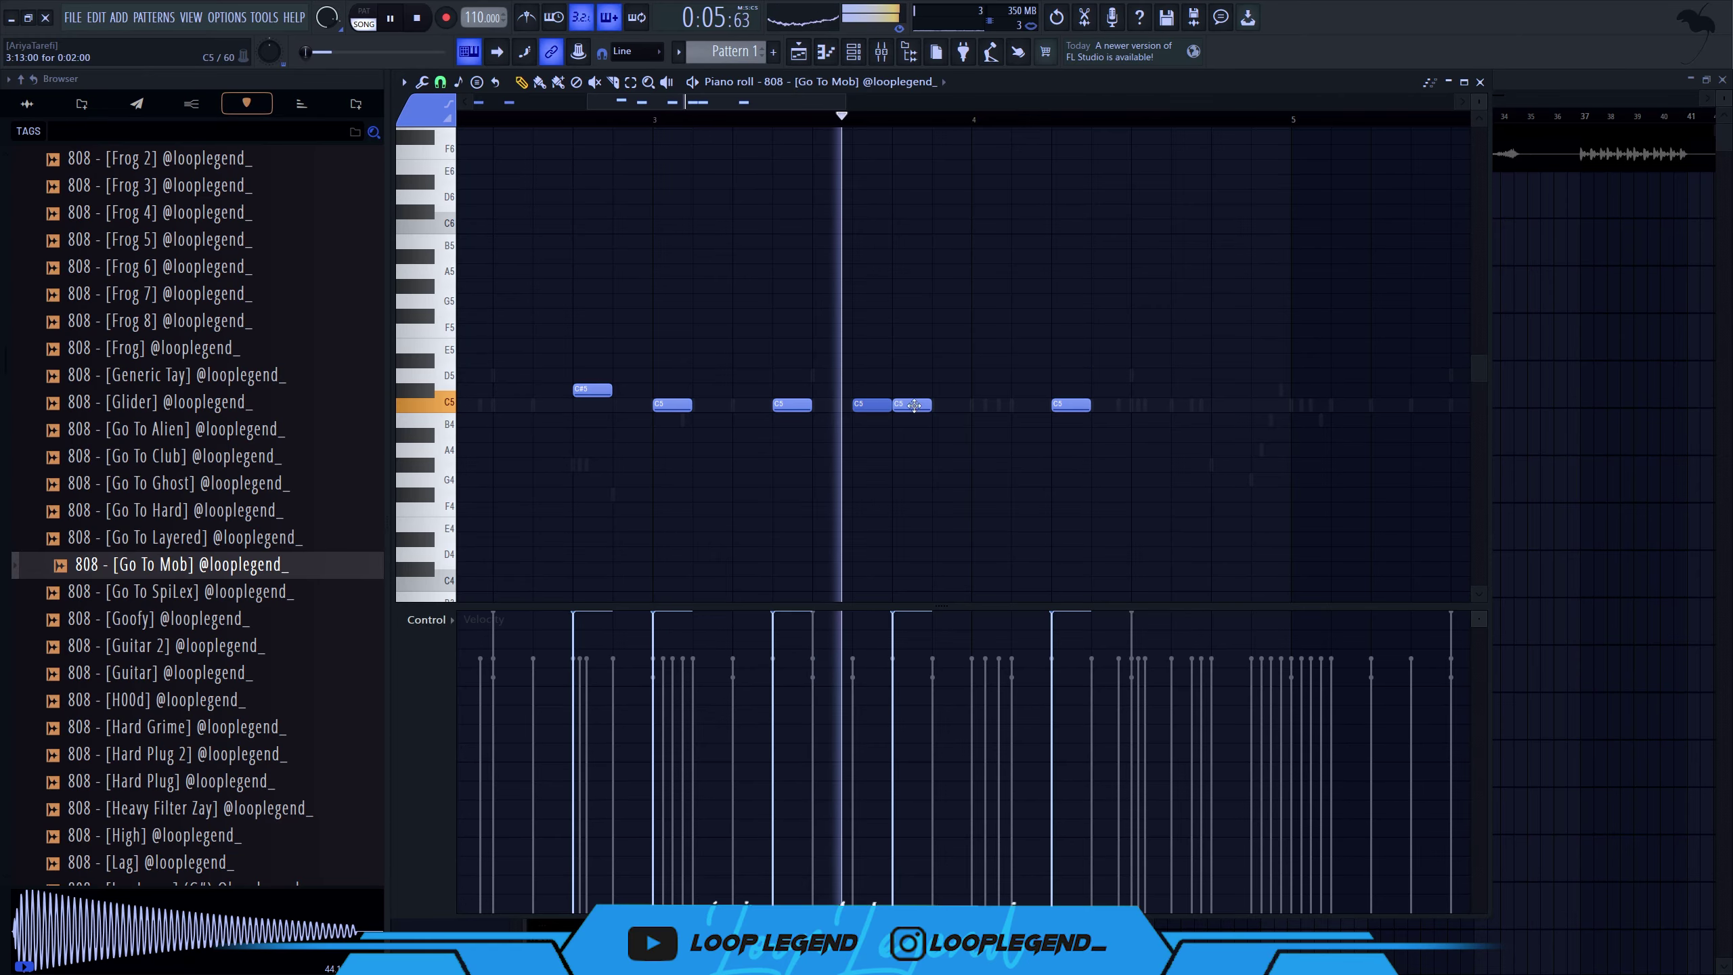
# - Add C#5 808 notes in bar 4 on beat 3, half a beat after it and on the last half beat, making the first a slide note
pyautogui.click(1142, 390)
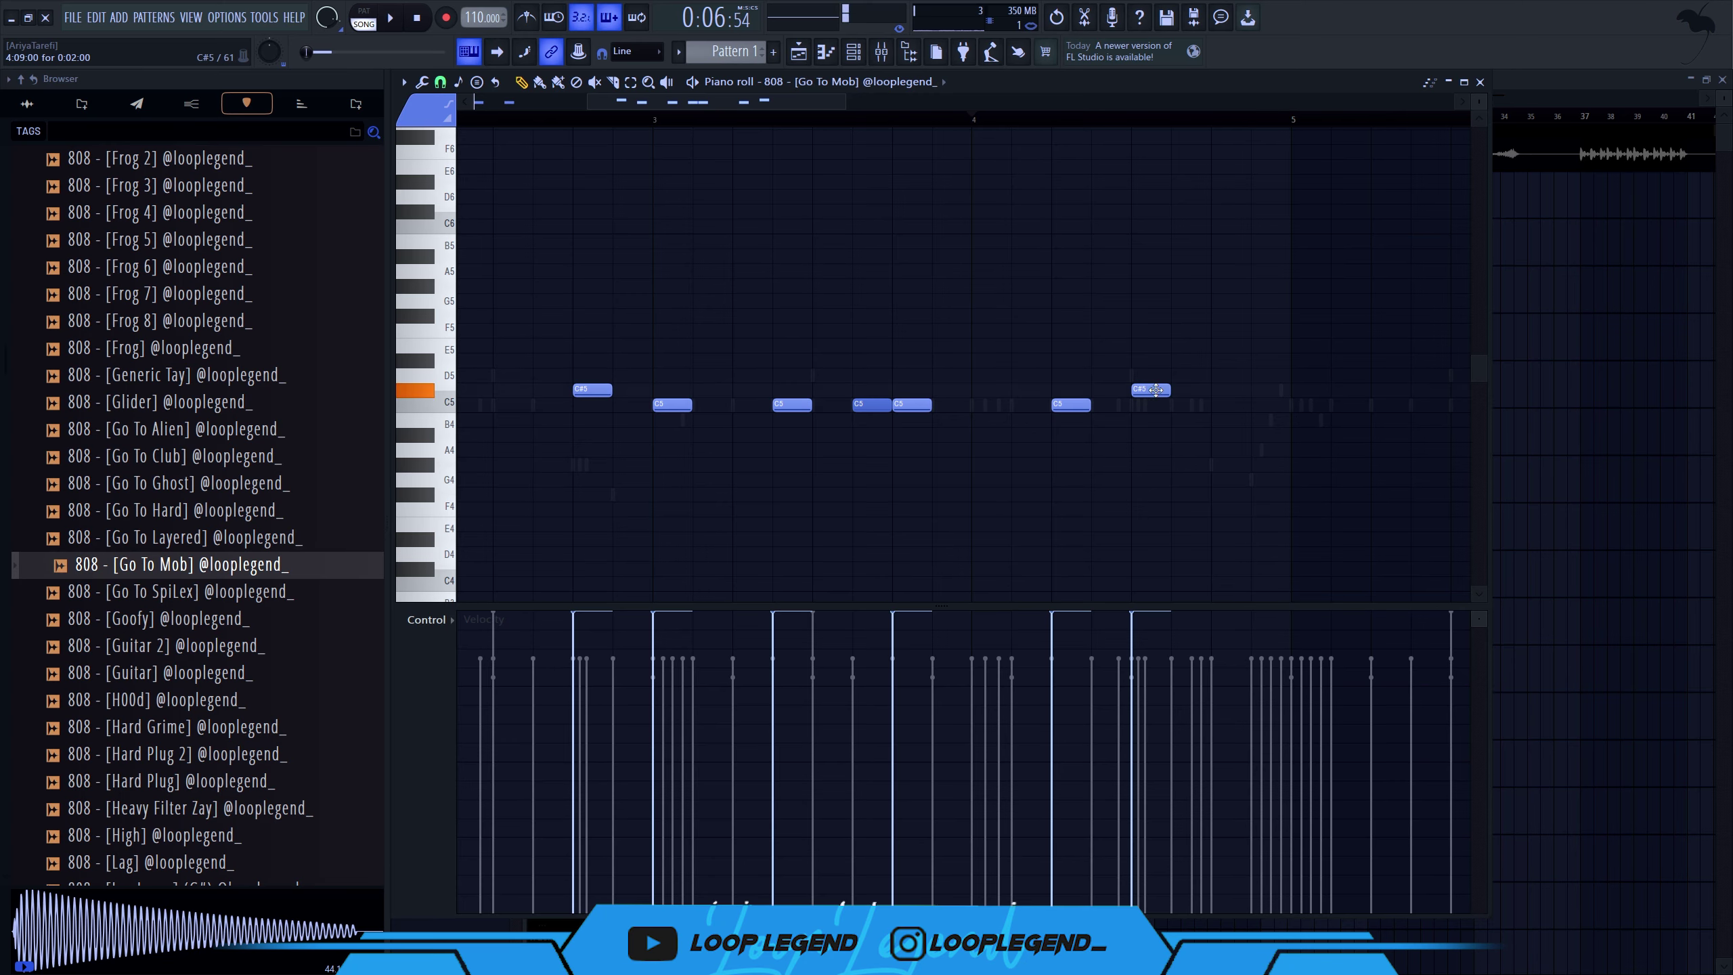
pyautogui.doubleClick(1156, 390)
pyautogui.press('Return')
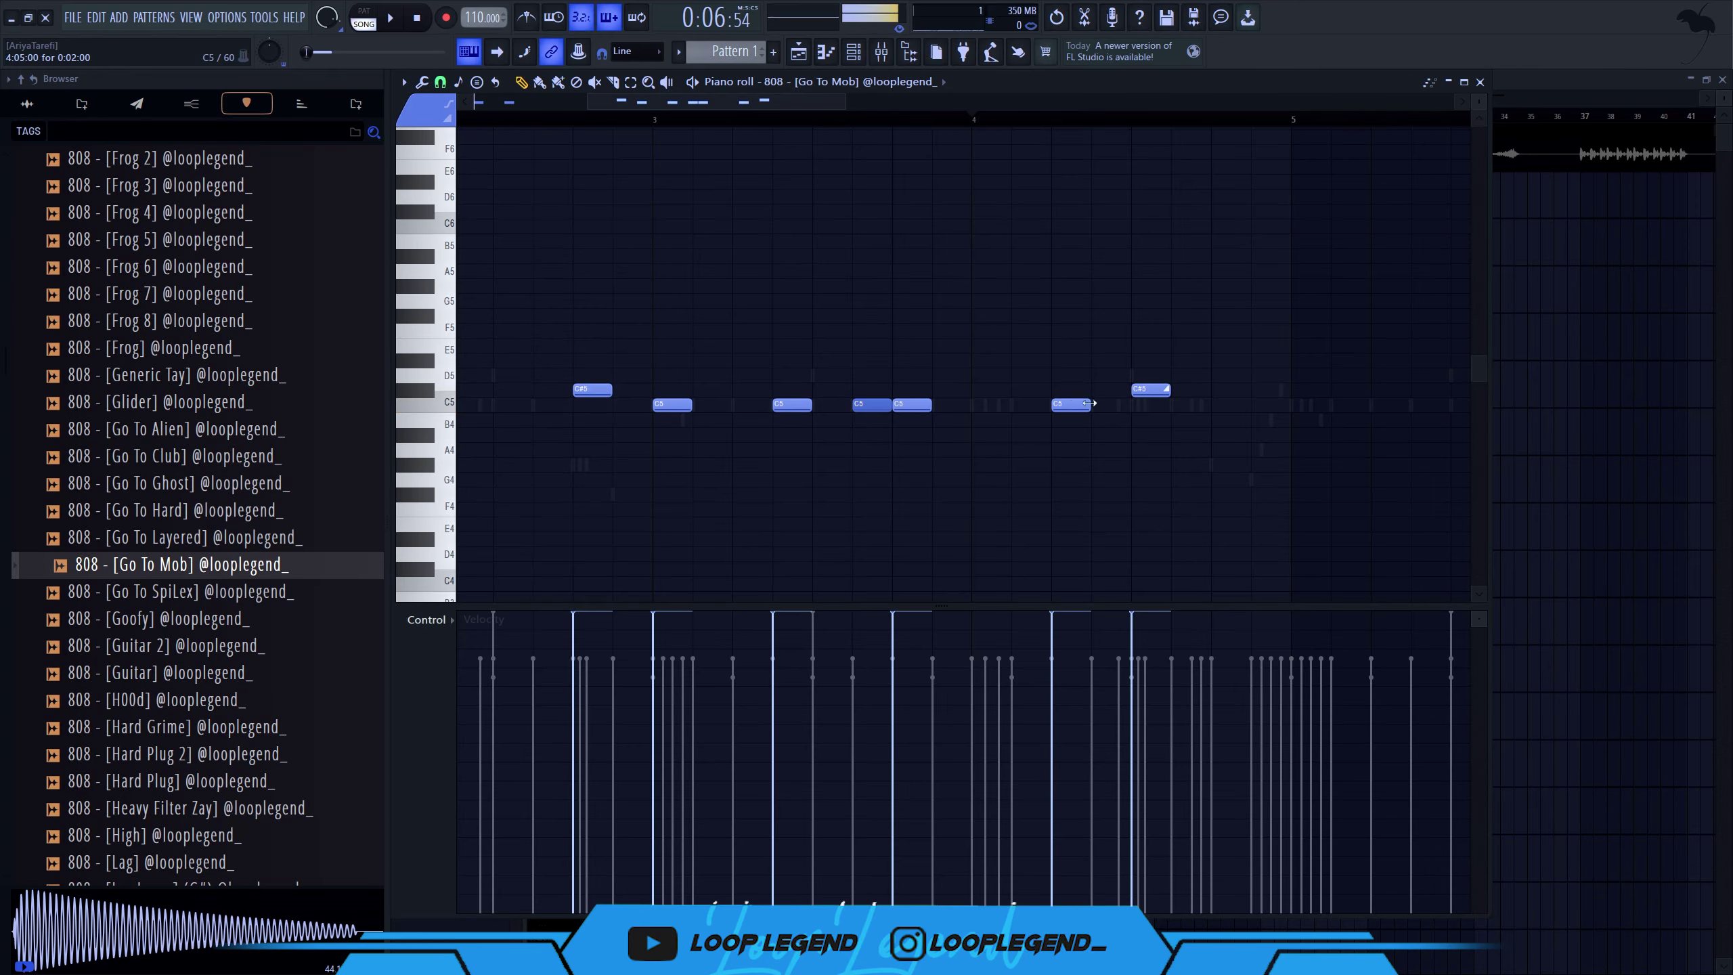
pyautogui.click(1191, 390)
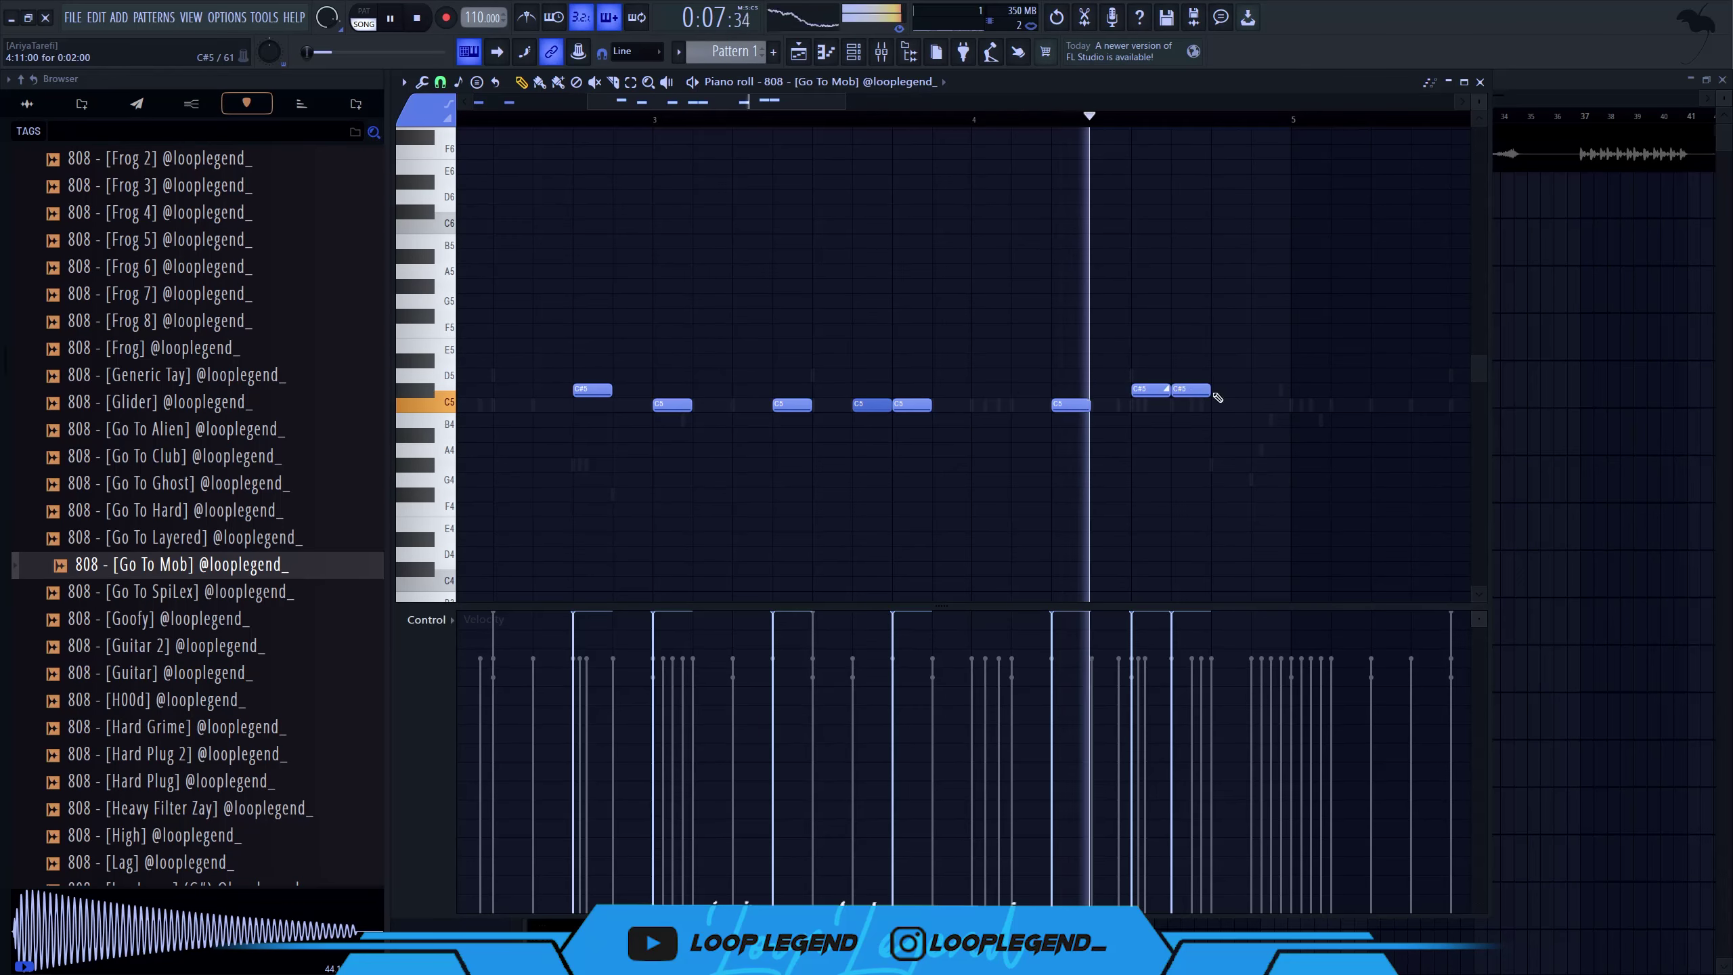
pyautogui.press('space')
pyautogui.click(1252, 392)
# - Duplicate the four-bar 808 pattern into bars 5 to 8 and deselect the copied notes
pyautogui.scroll(-3, 1257, 433)
pyautogui.hotkey('ctrl', 'b')
pyautogui.scroll(-3, 1238, 445)
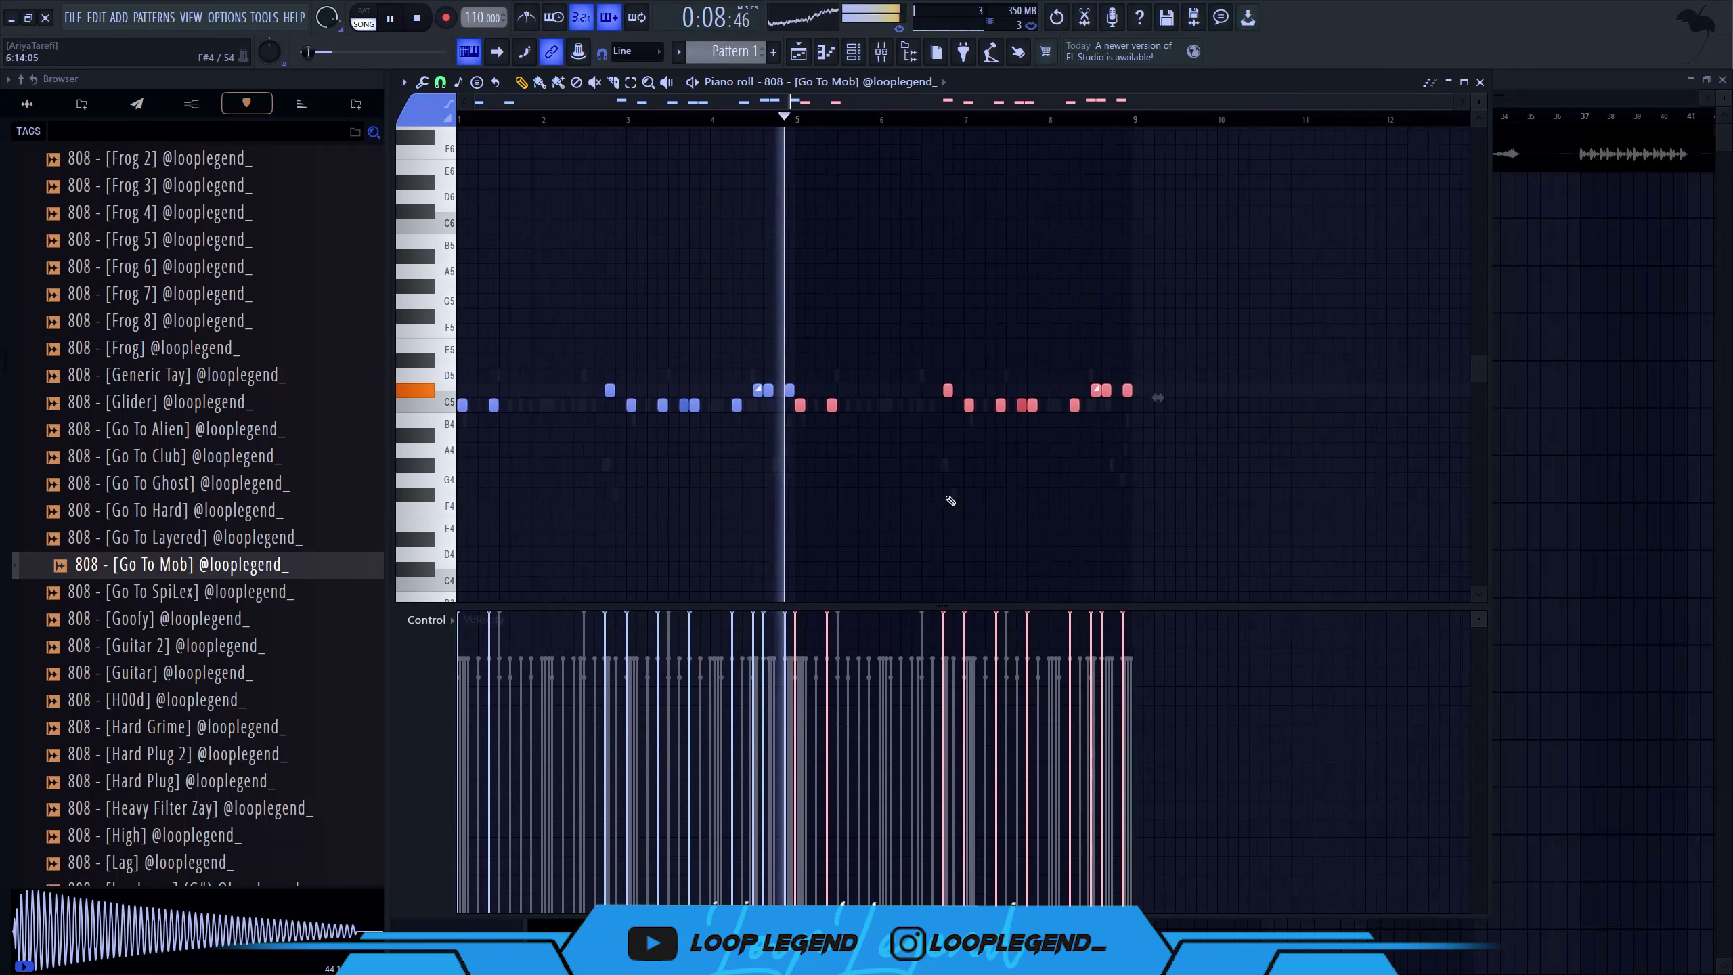
pyautogui.hotkey('ctrl', 'd')
pyautogui.scroll(5, 958, 494)
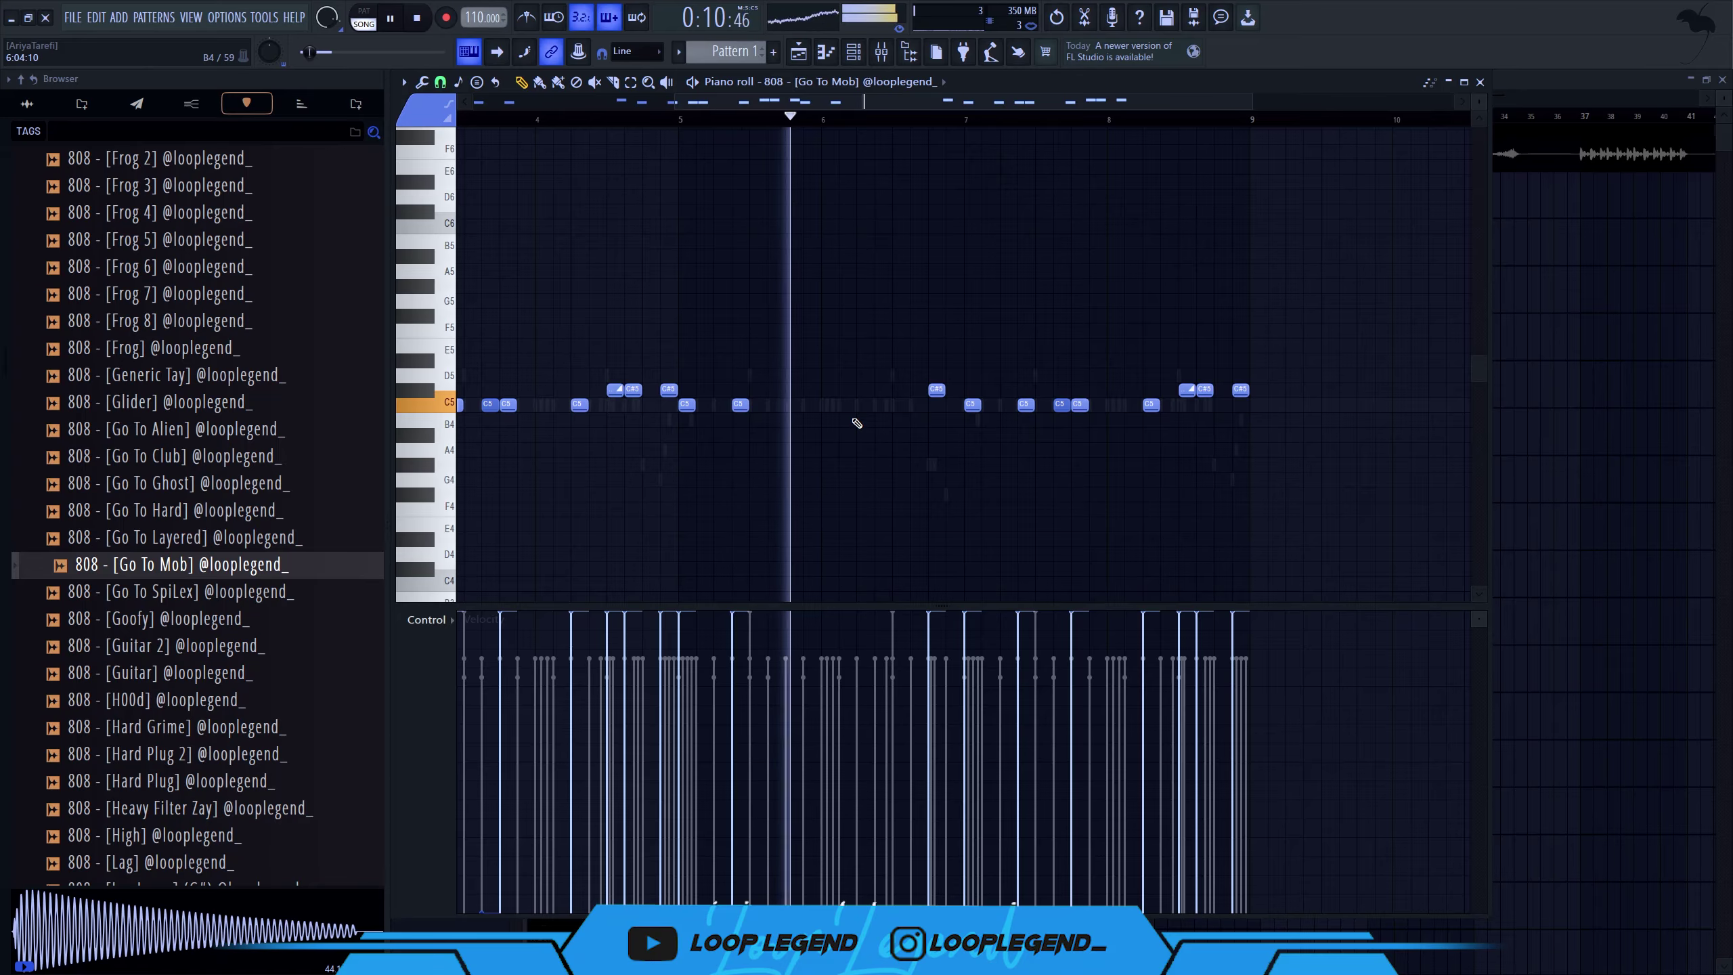
# - Add a one-beat C5 808 note on beat 3 of bar 6 and copy it to the start of bar 8
pyautogui.click(907, 406)
pyautogui.press('space')
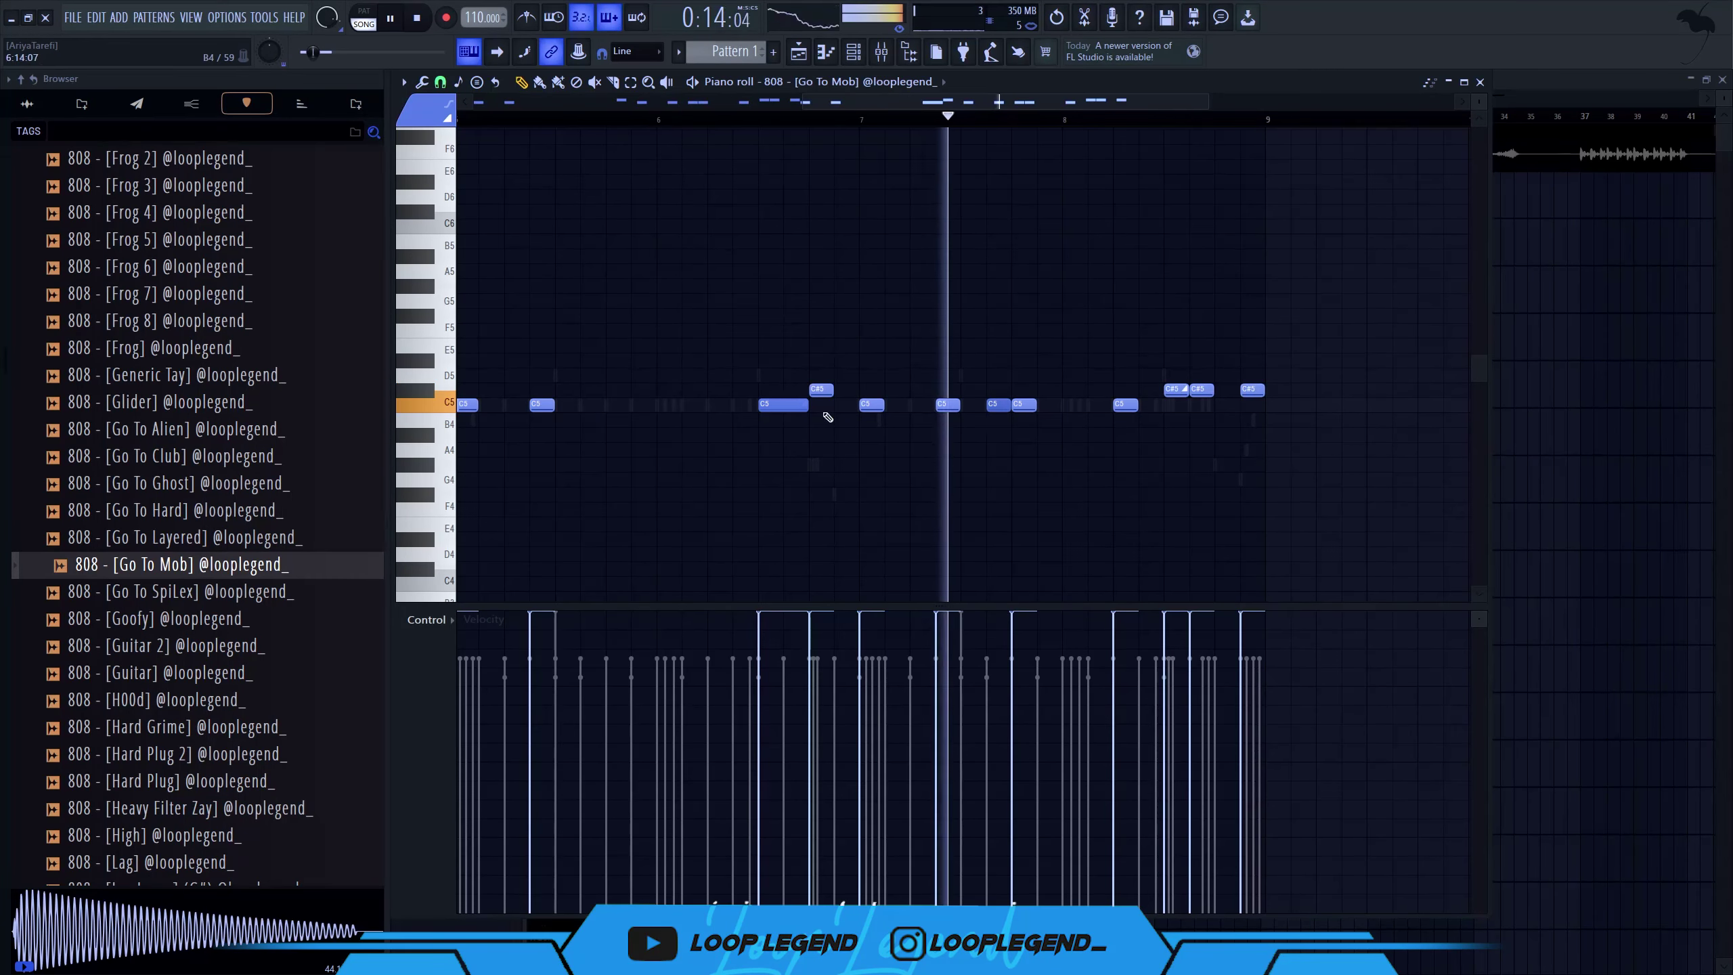
pyautogui.keyDown('shift'); pyautogui.moveTo(786, 407); pyautogui.dragTo(1091, 396); pyautogui.keyUp('shift')
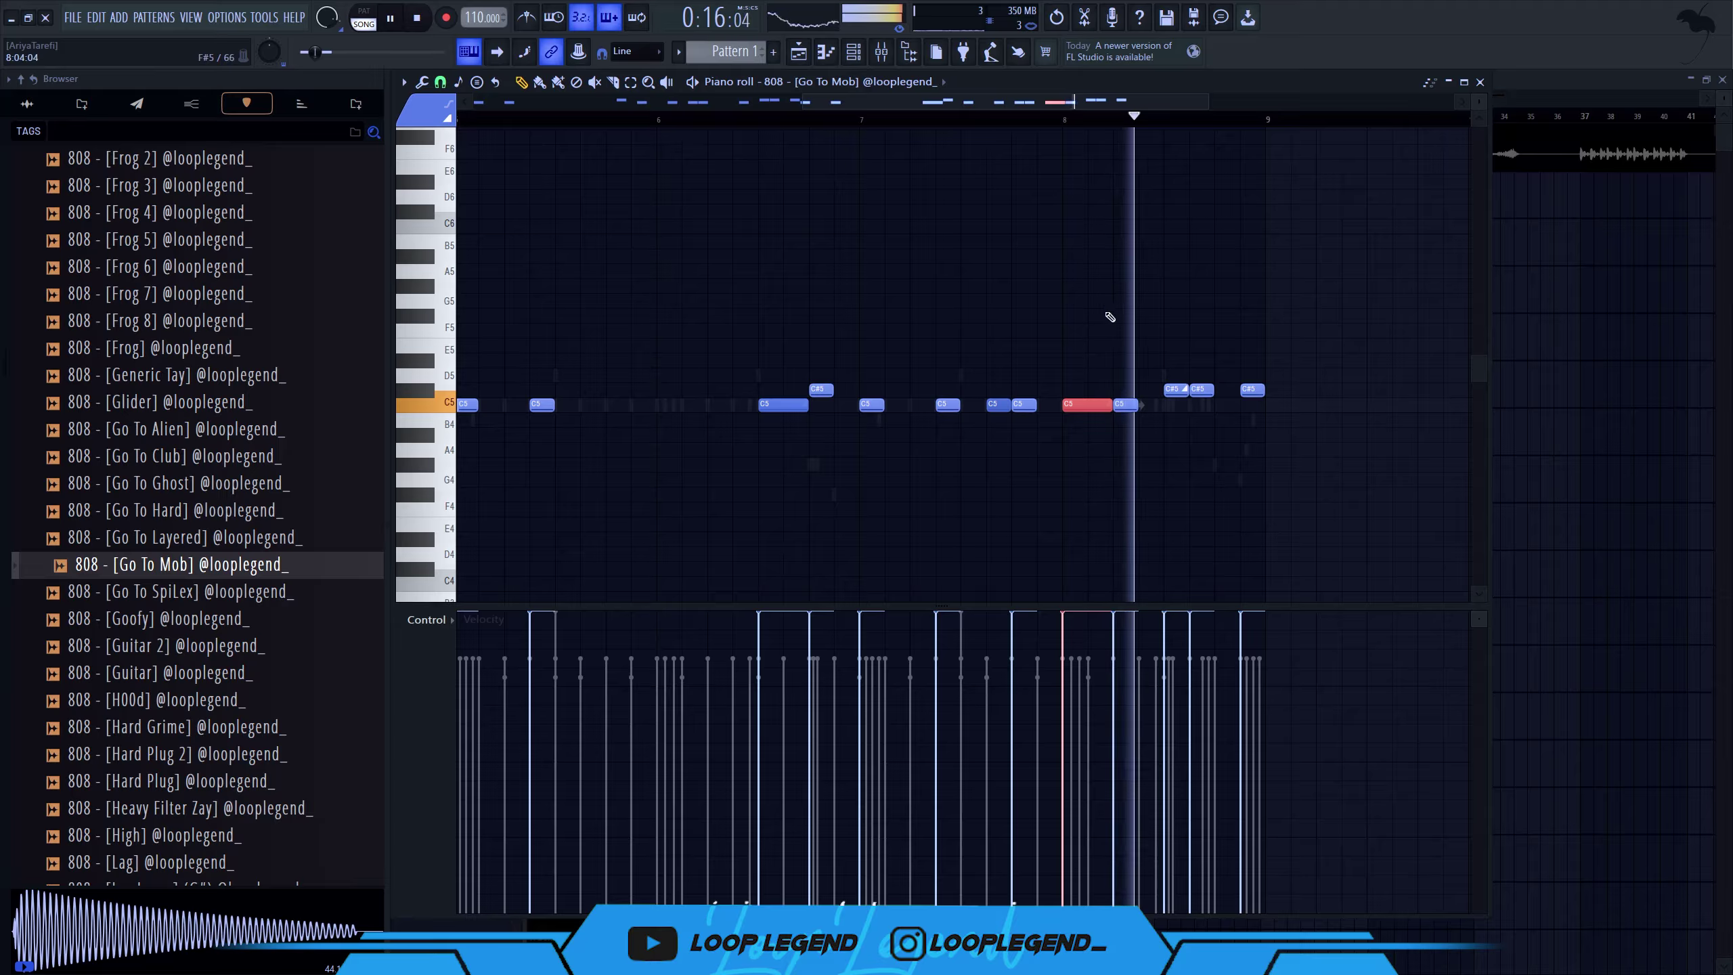
pyautogui.keyDown('ctrl'); pyautogui.scroll(4, 1122, 233); pyautogui.keyUp('ctrl')
pyautogui.press('space')
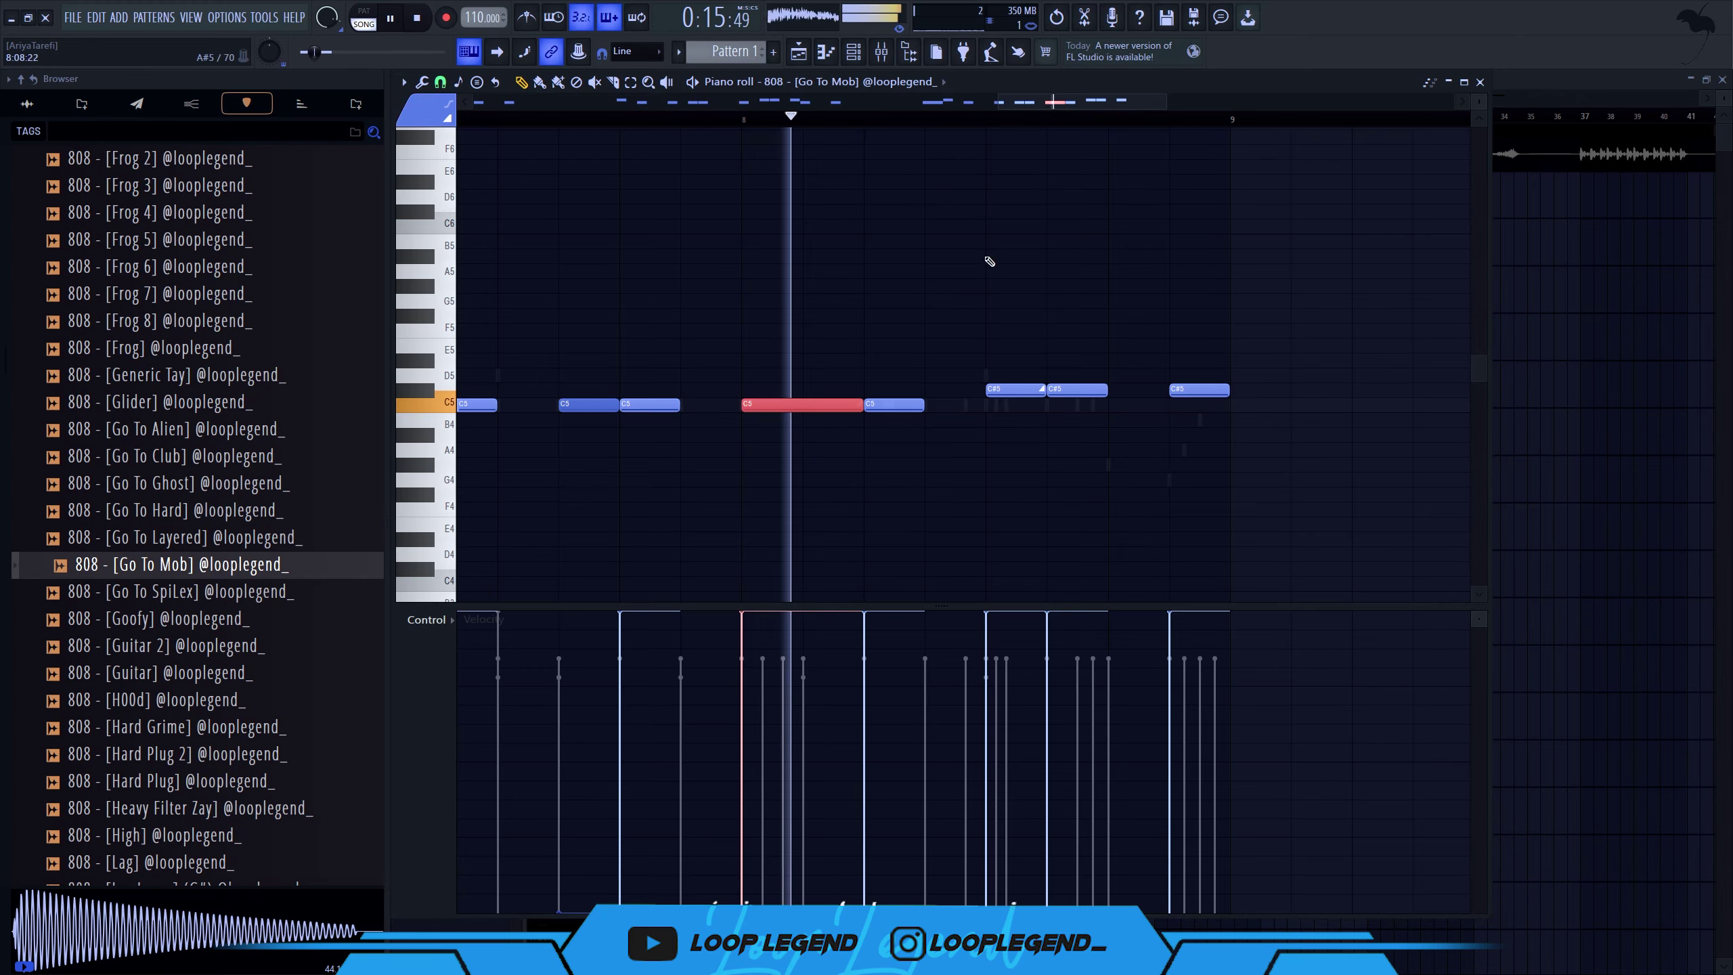
# - Copy a C#5 808 note to beat 4 of bar 8 and set the piano roll snap to 1/2 step
pyautogui.keyDown('shift'); pyautogui.moveTo(1084, 391); pyautogui.dragTo(1148, 393); pyautogui.keyUp('shift')
pyautogui.click(440, 81)
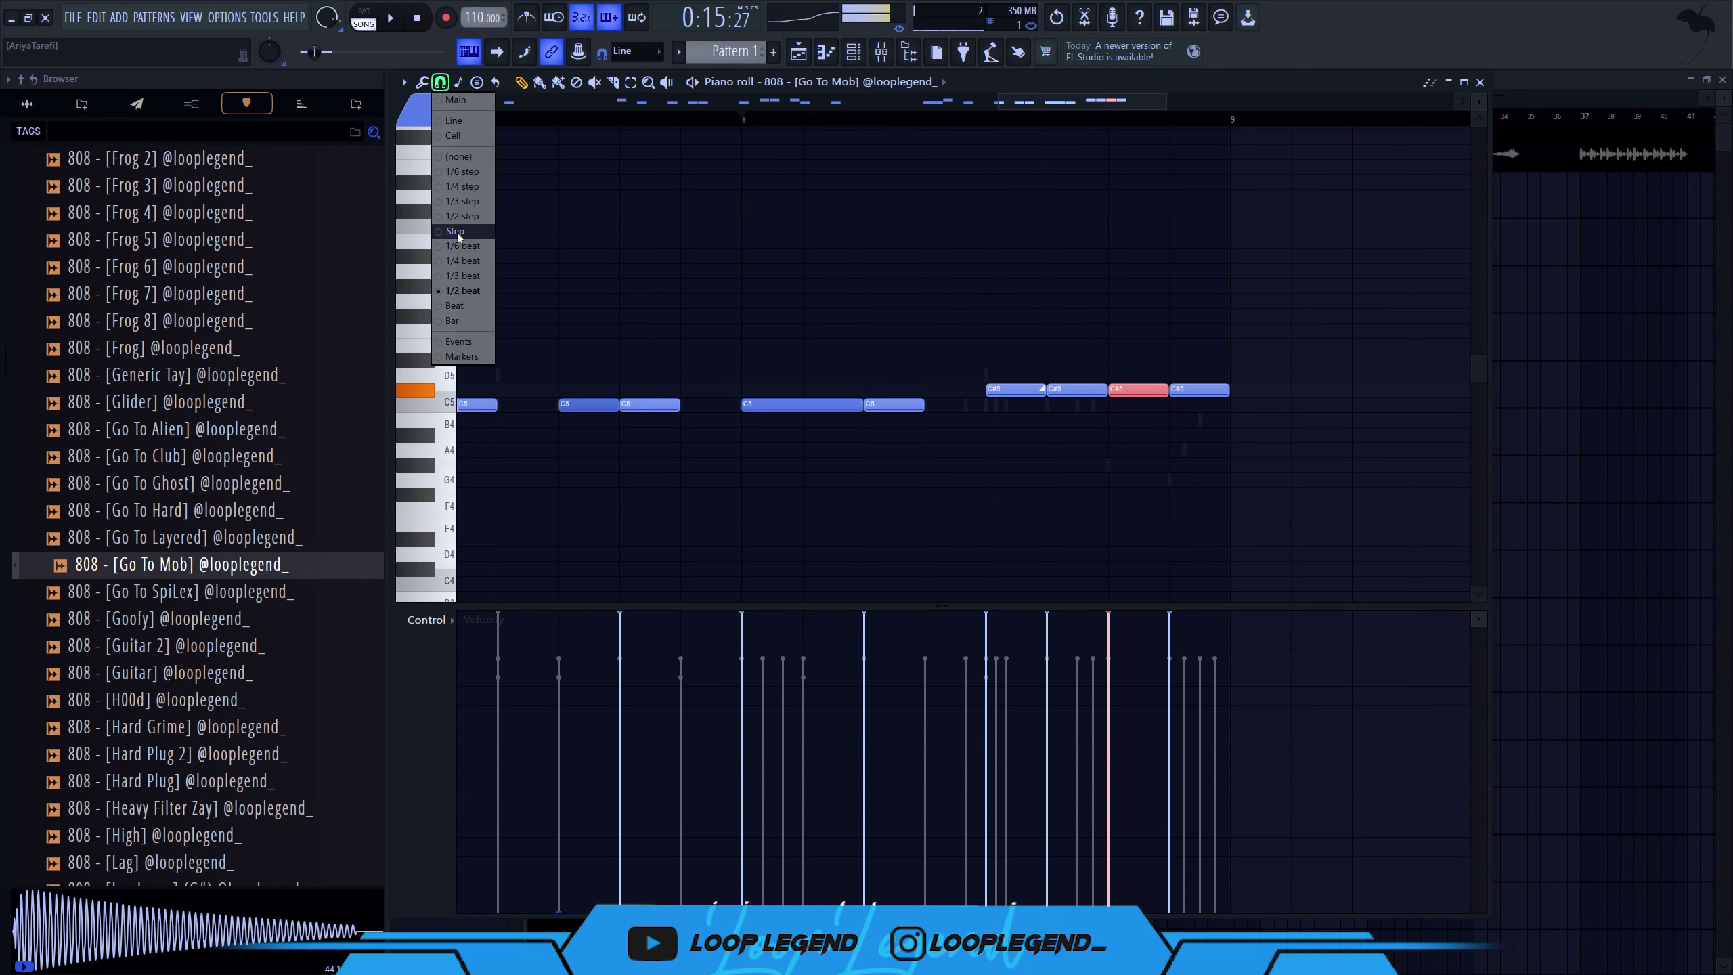
pyautogui.click(489, 214)
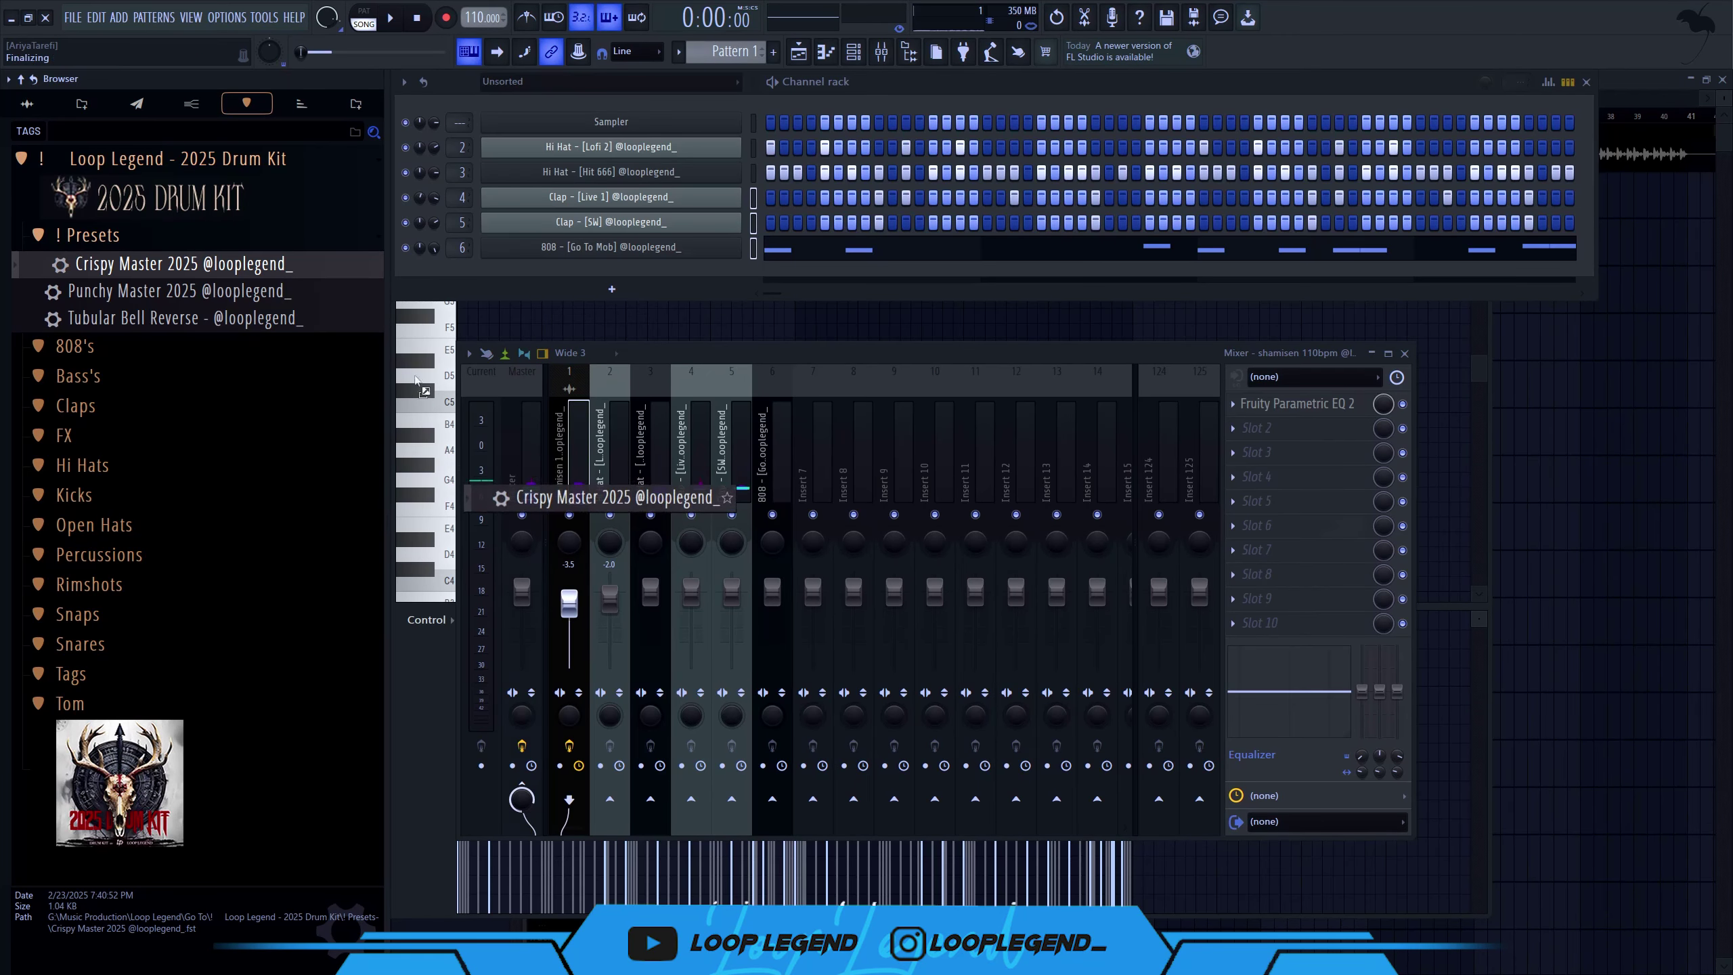
# - Audition the Crispy Master 2025 preset on the Master track and replace it with the Punchy Master 2025 preset
pyautogui.press('space')
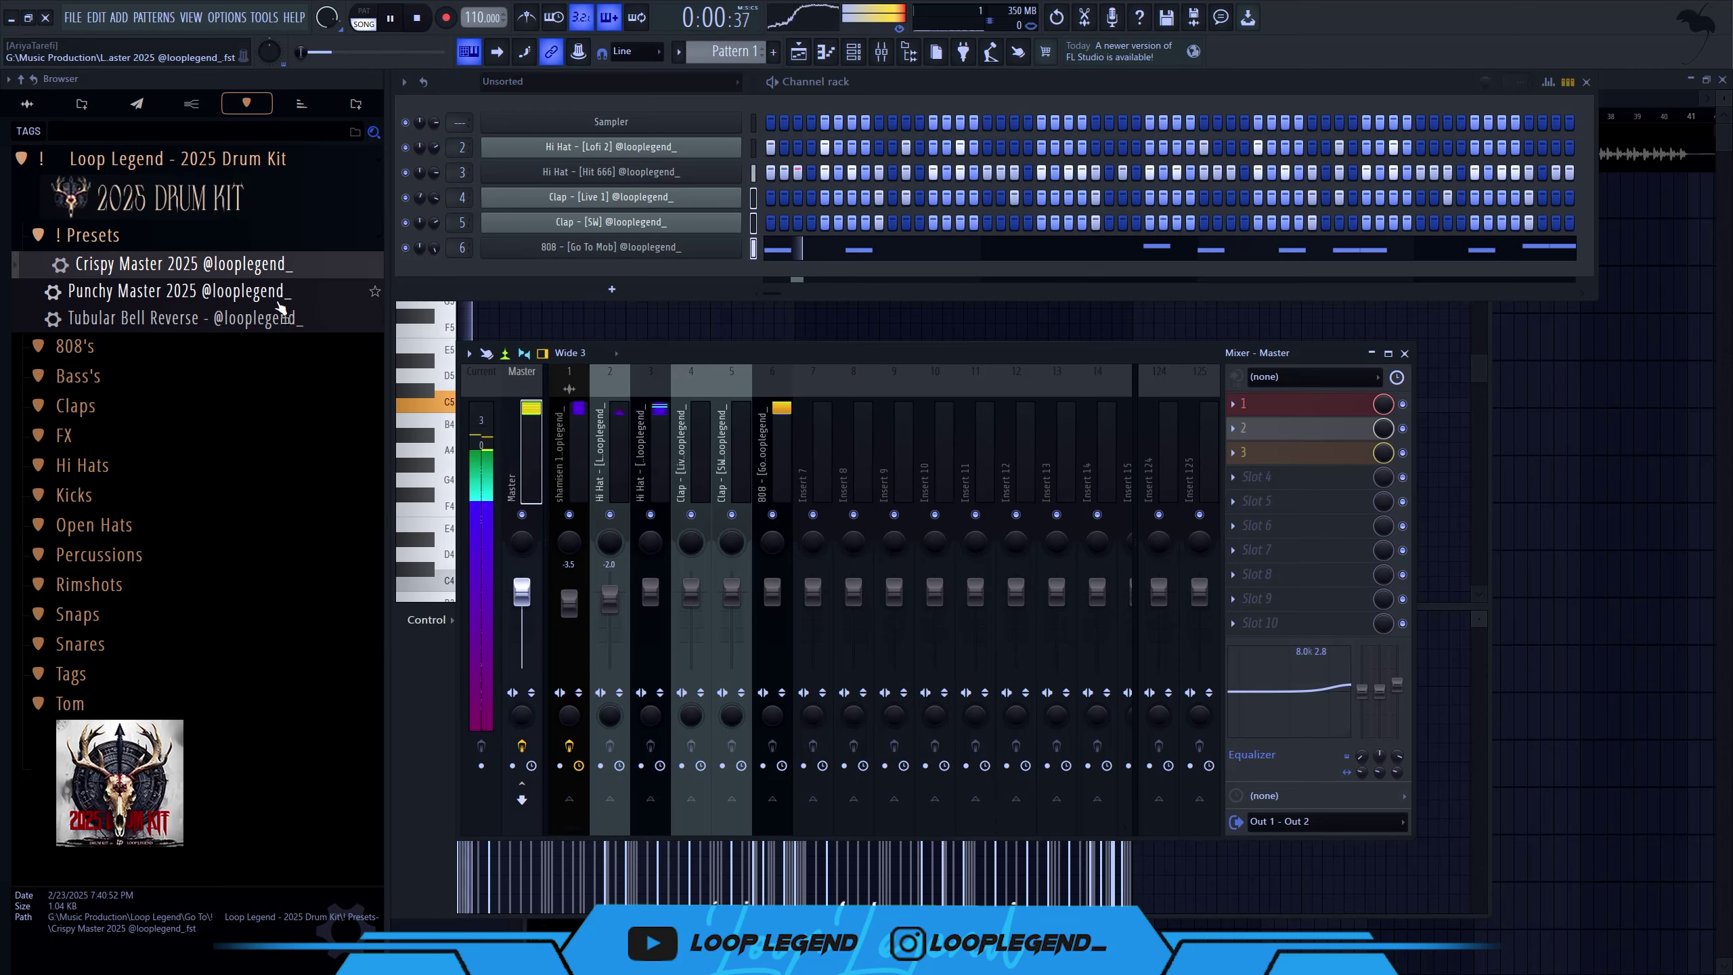
pyautogui.moveTo(272, 302); pyautogui.dragTo(522, 478)
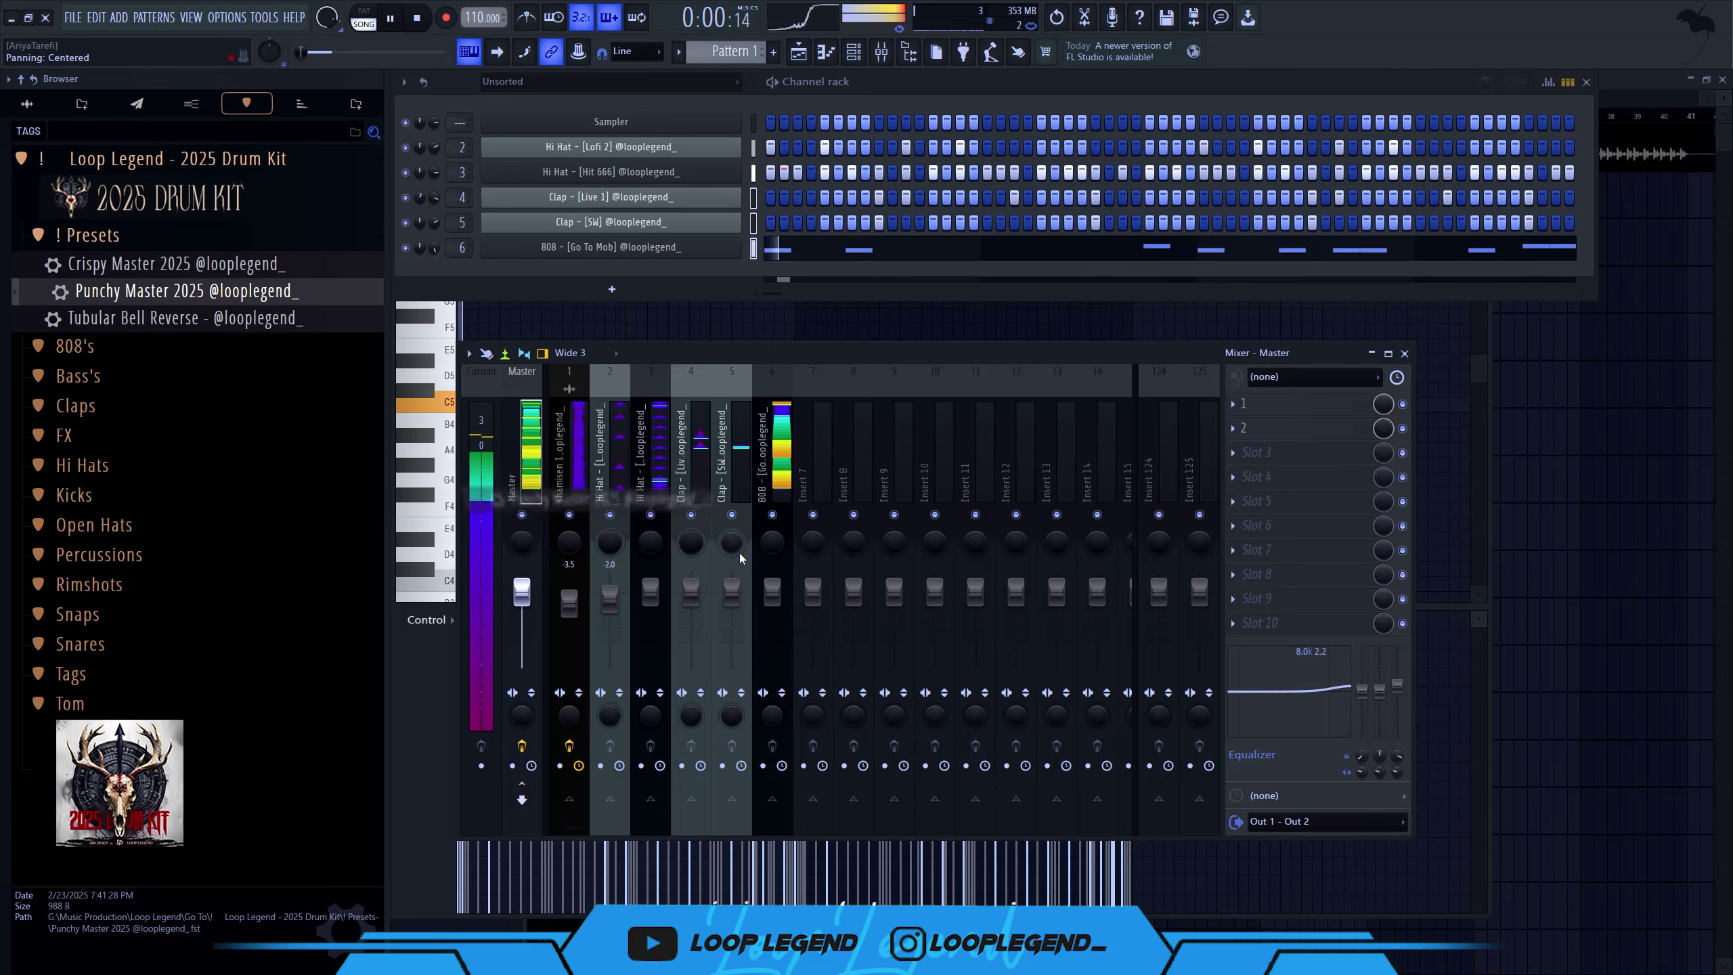
# - Check the shamisen track's Fruity Parametric EQ 2 and solo the 808 mixer track
pyautogui.click(570, 488)
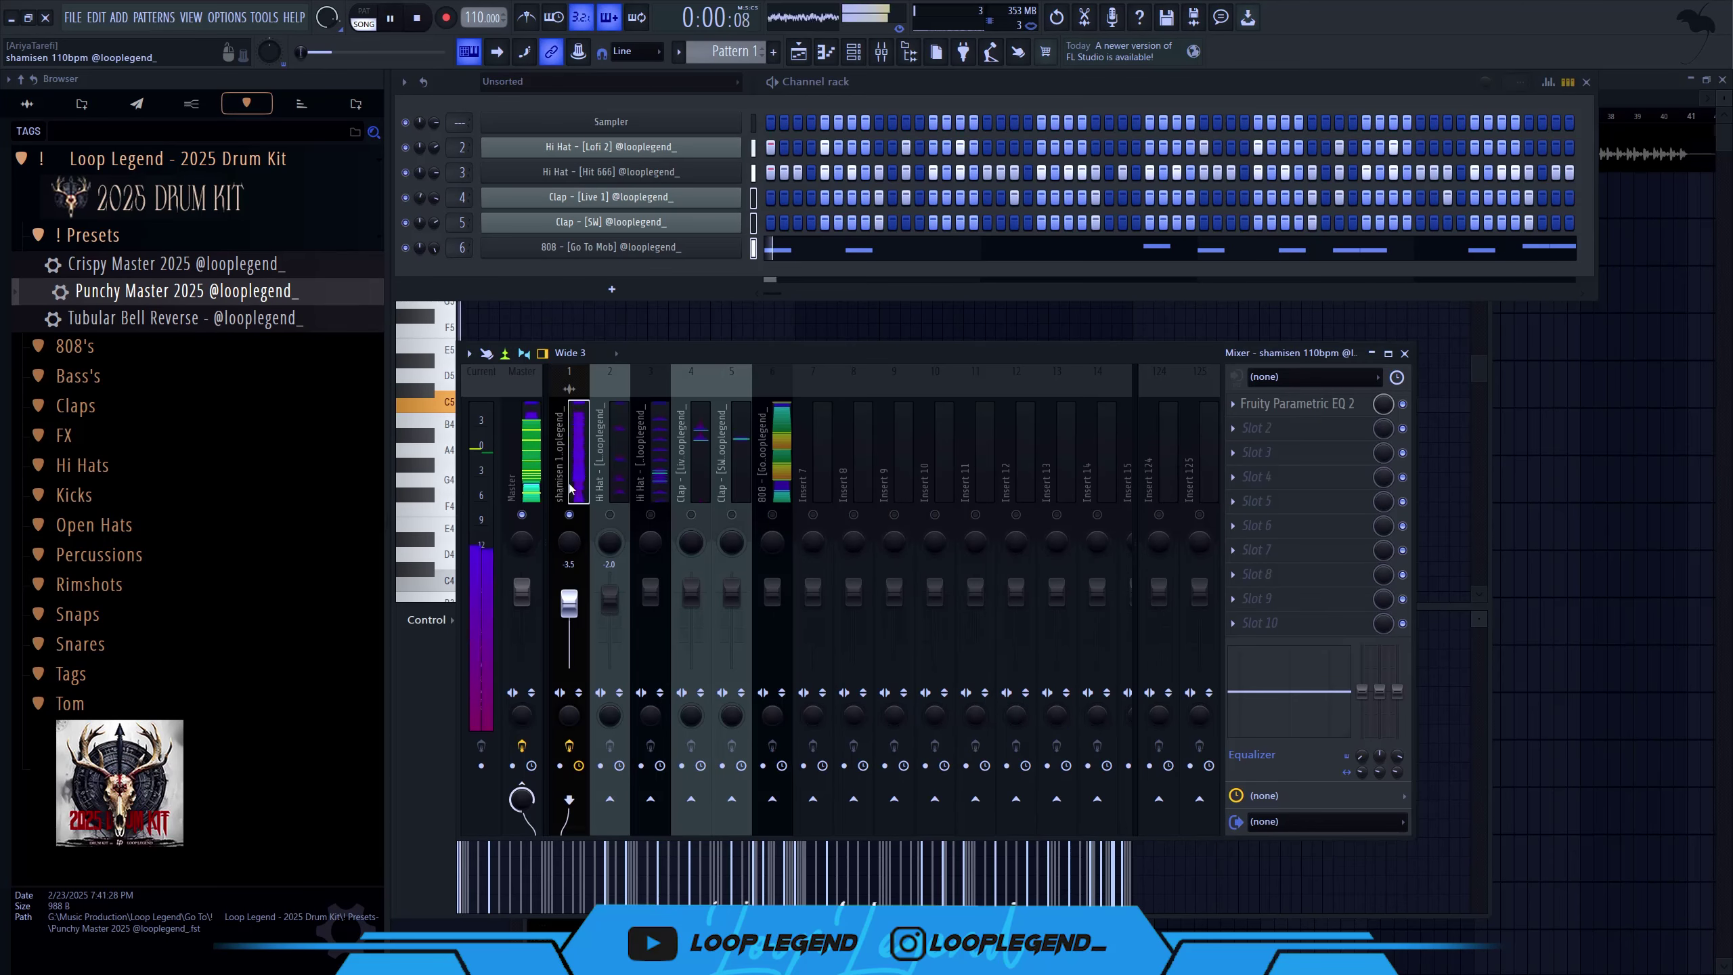
pyautogui.click(1355, 404)
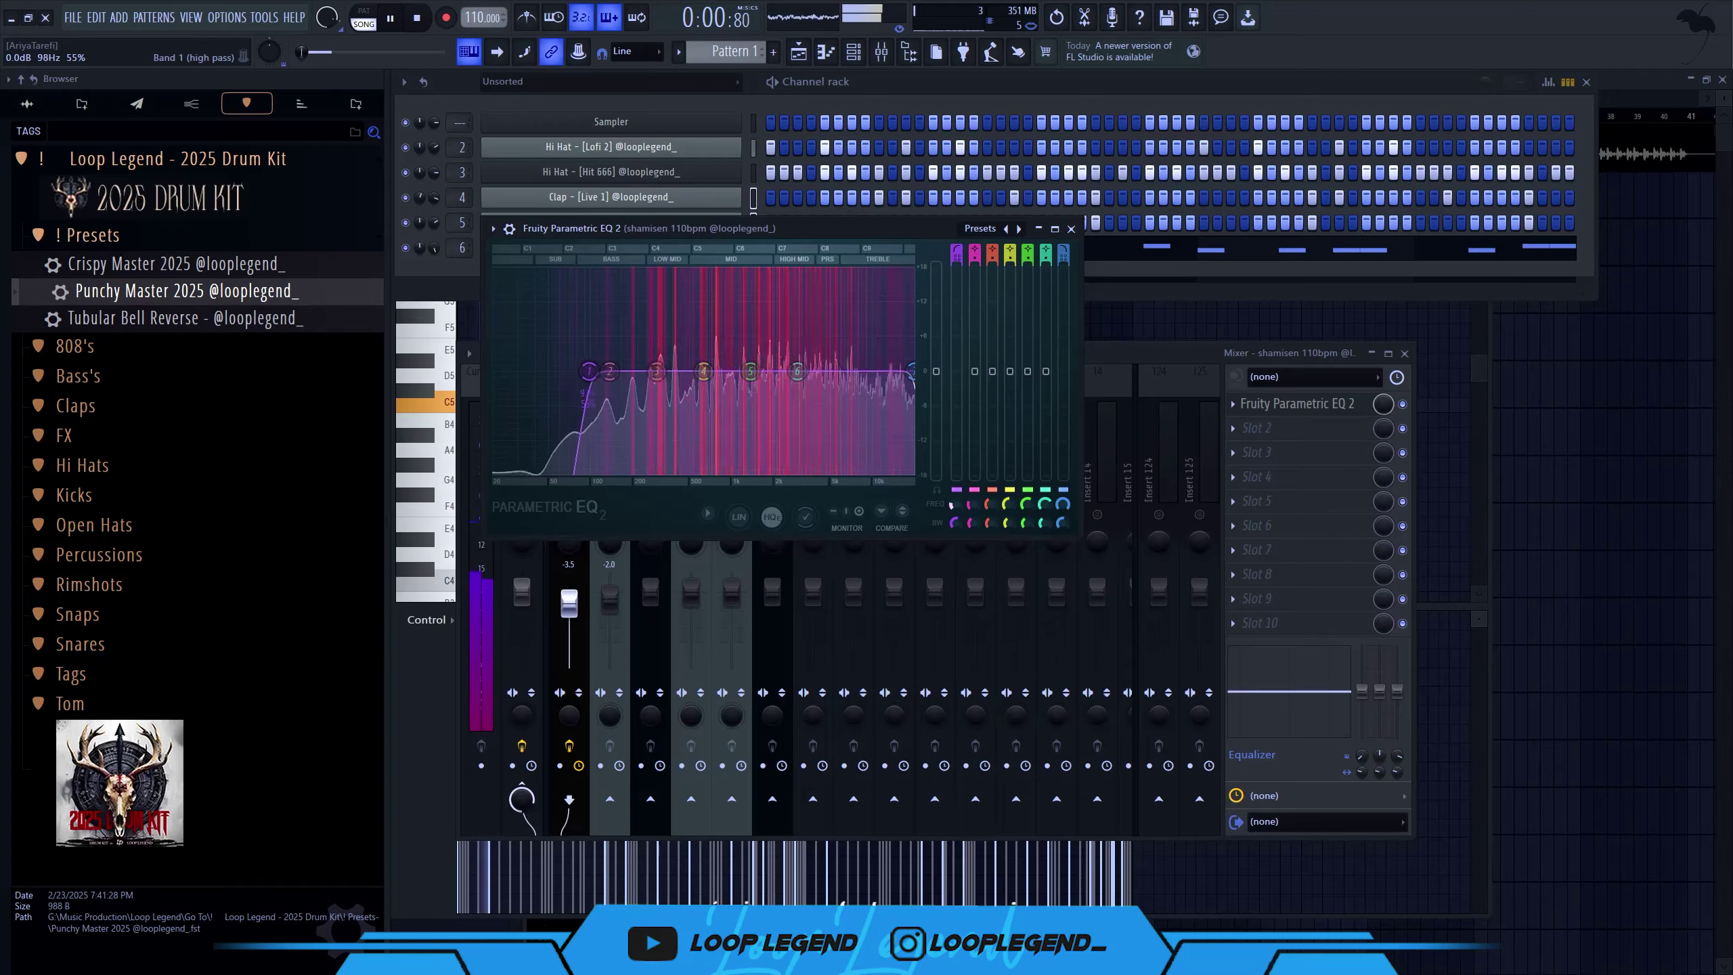
pyautogui.press('Escape')
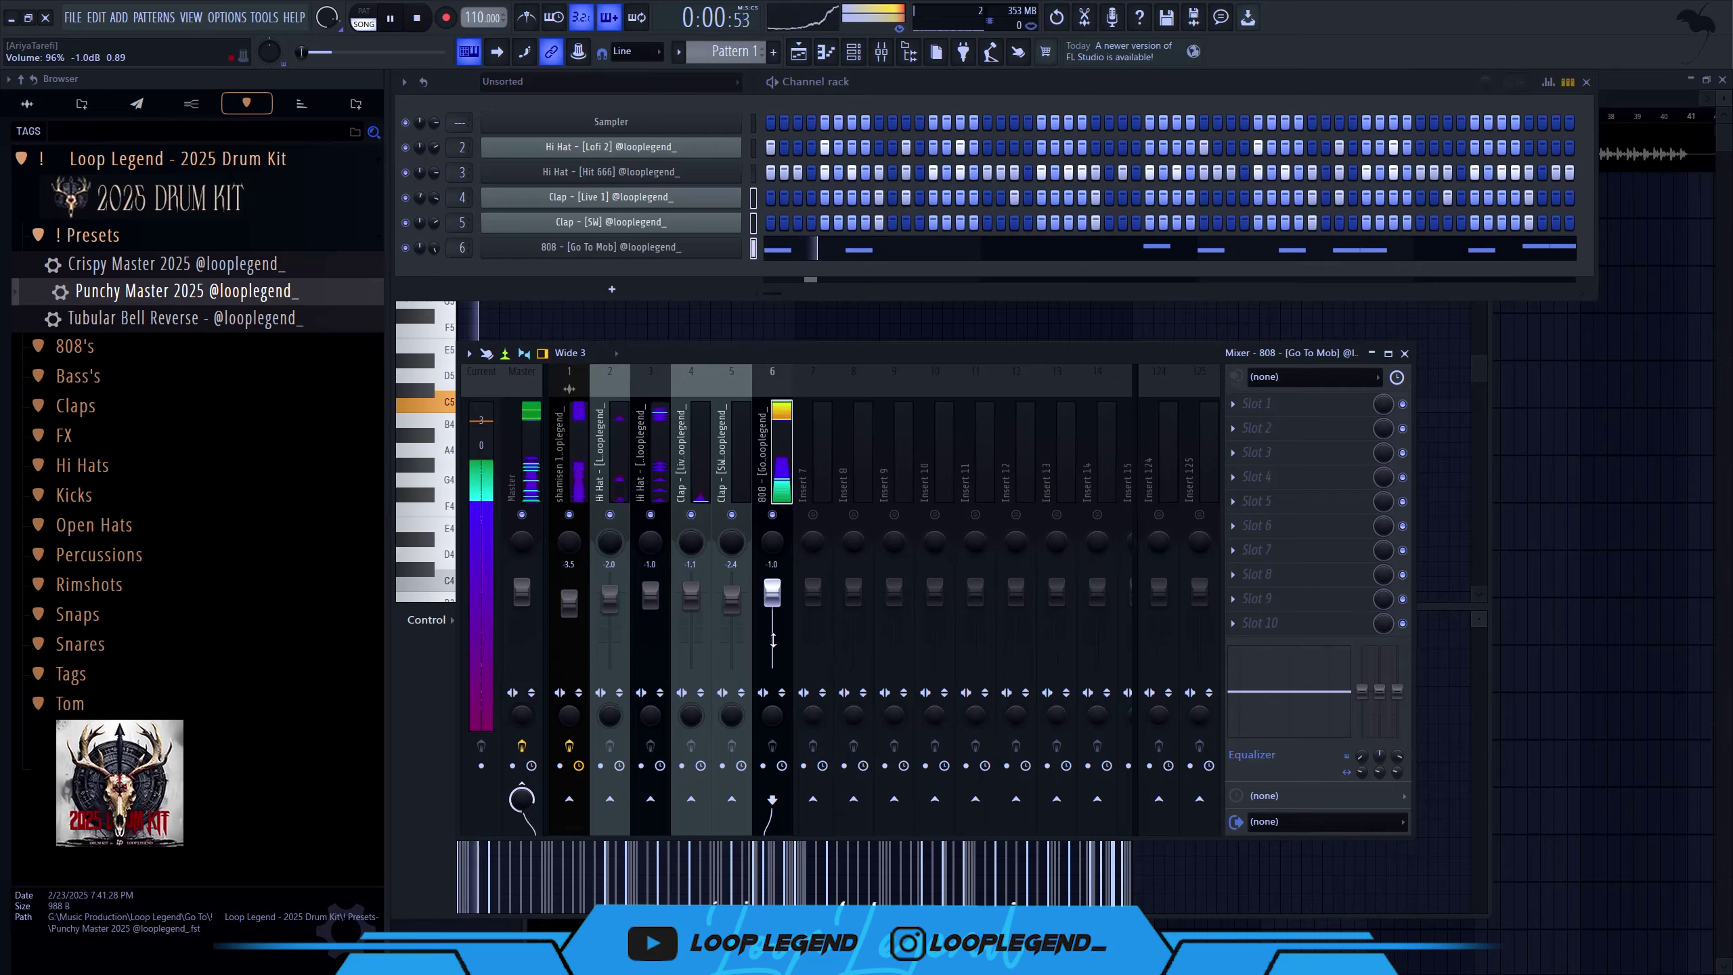
pyautogui.rightClick(772, 514)
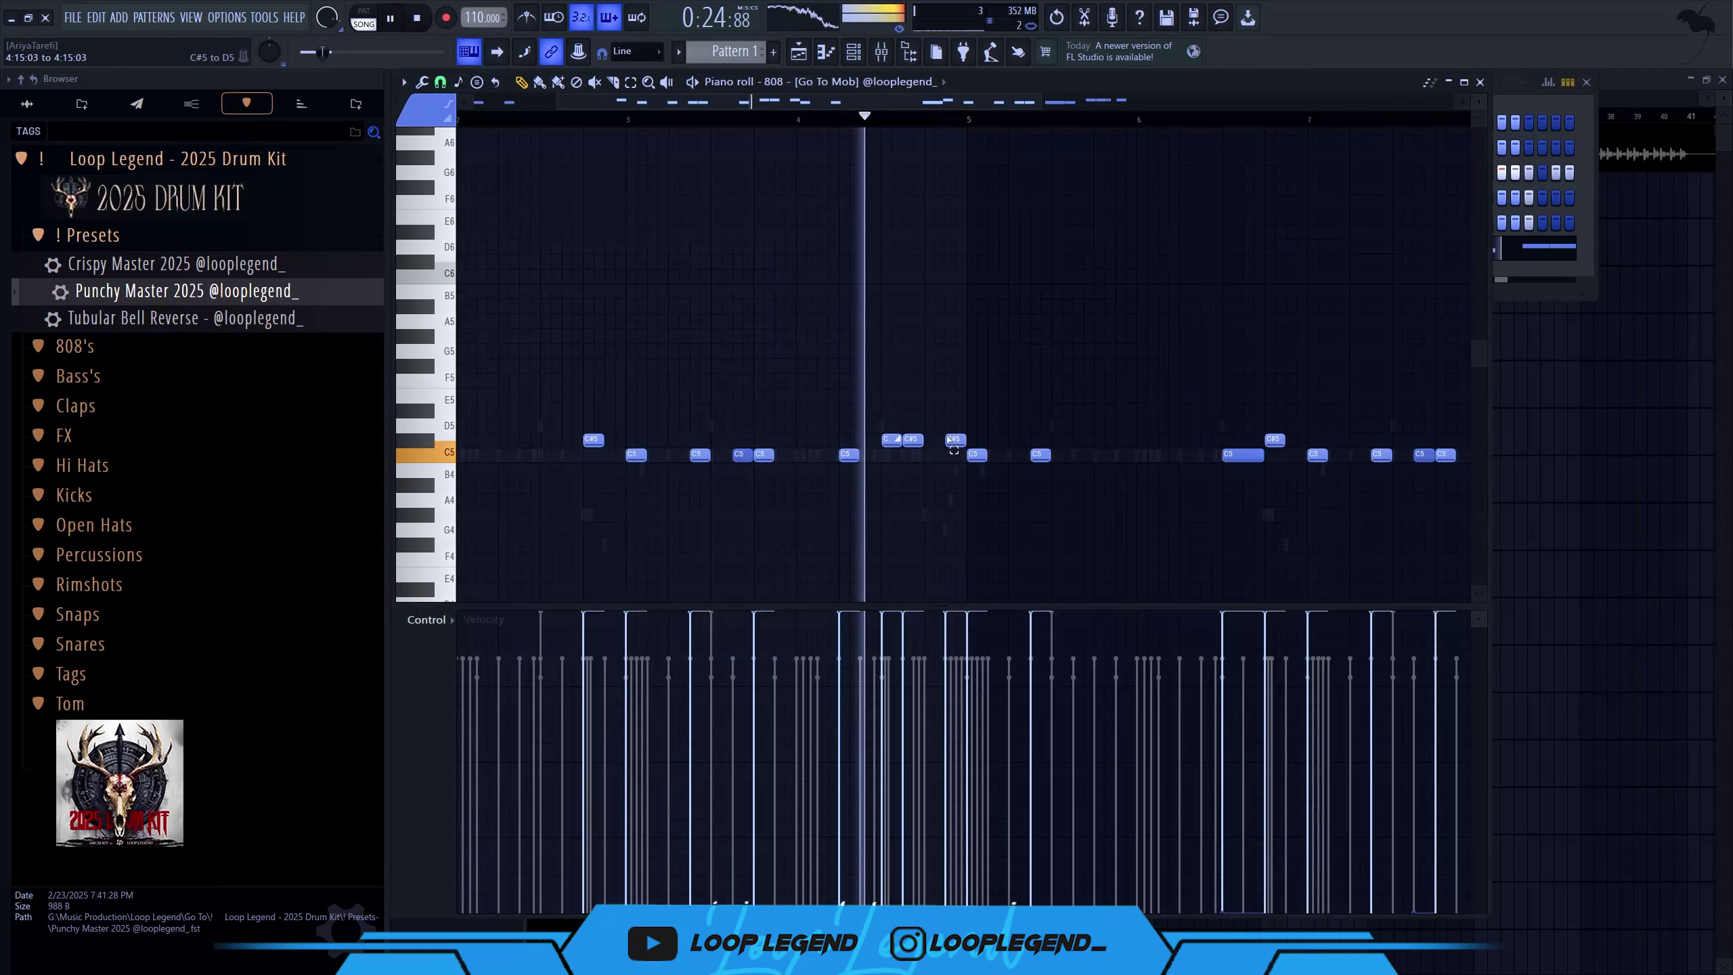
# - Raise the last C#5 808 note of bar 4 by one octave to C#6
pyautogui.click(952, 260)
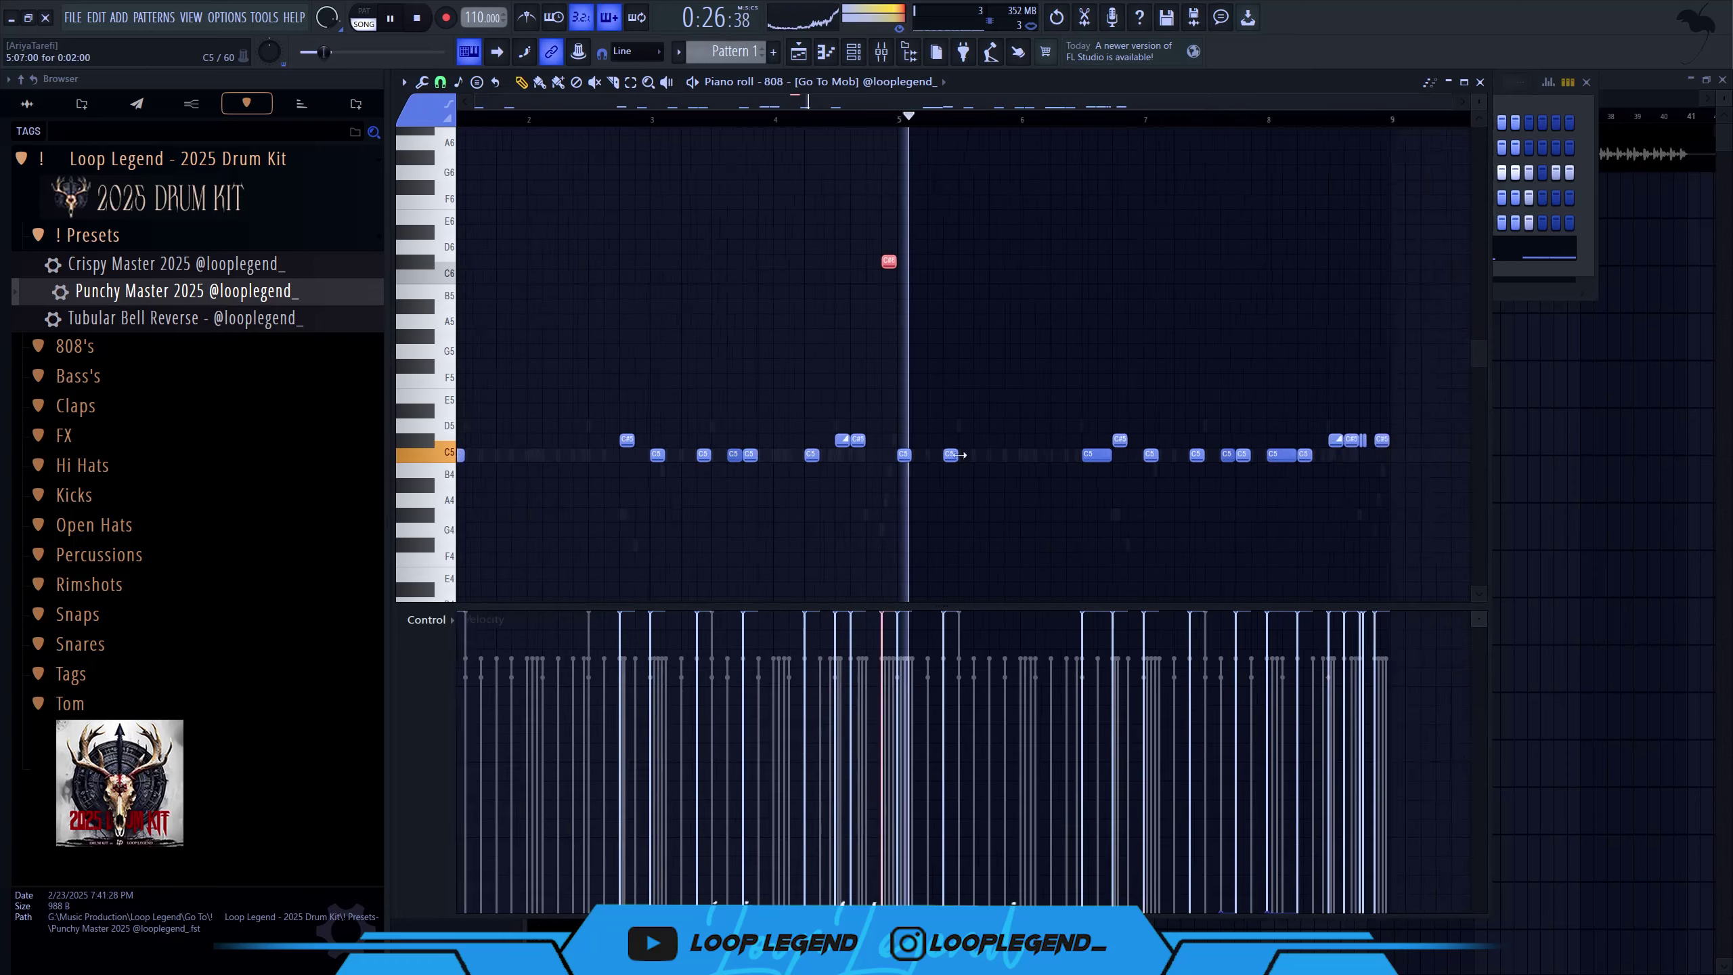
pyautogui.scroll(-2, 955, 455)
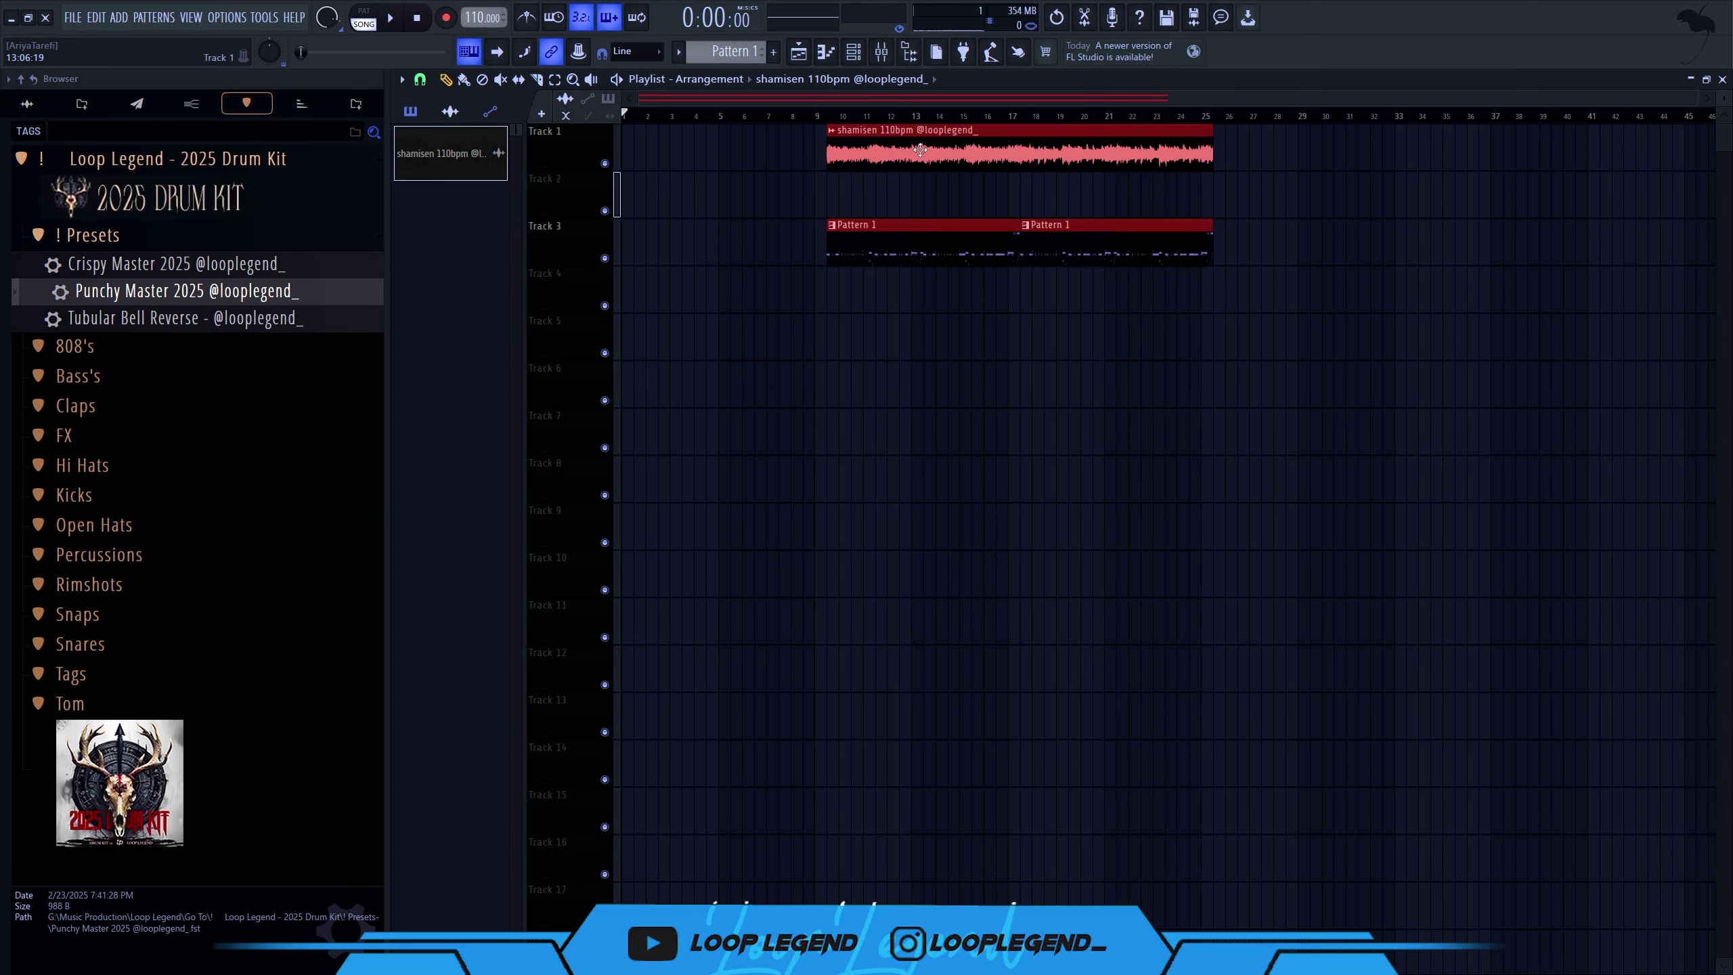
# - Build a stuttered intro by repeating half-bar slices of the shamisen loop and Pattern 1 four times across bars 7 and 8
pyautogui.moveTo(921, 149); pyautogui.dragTo(672, 453)
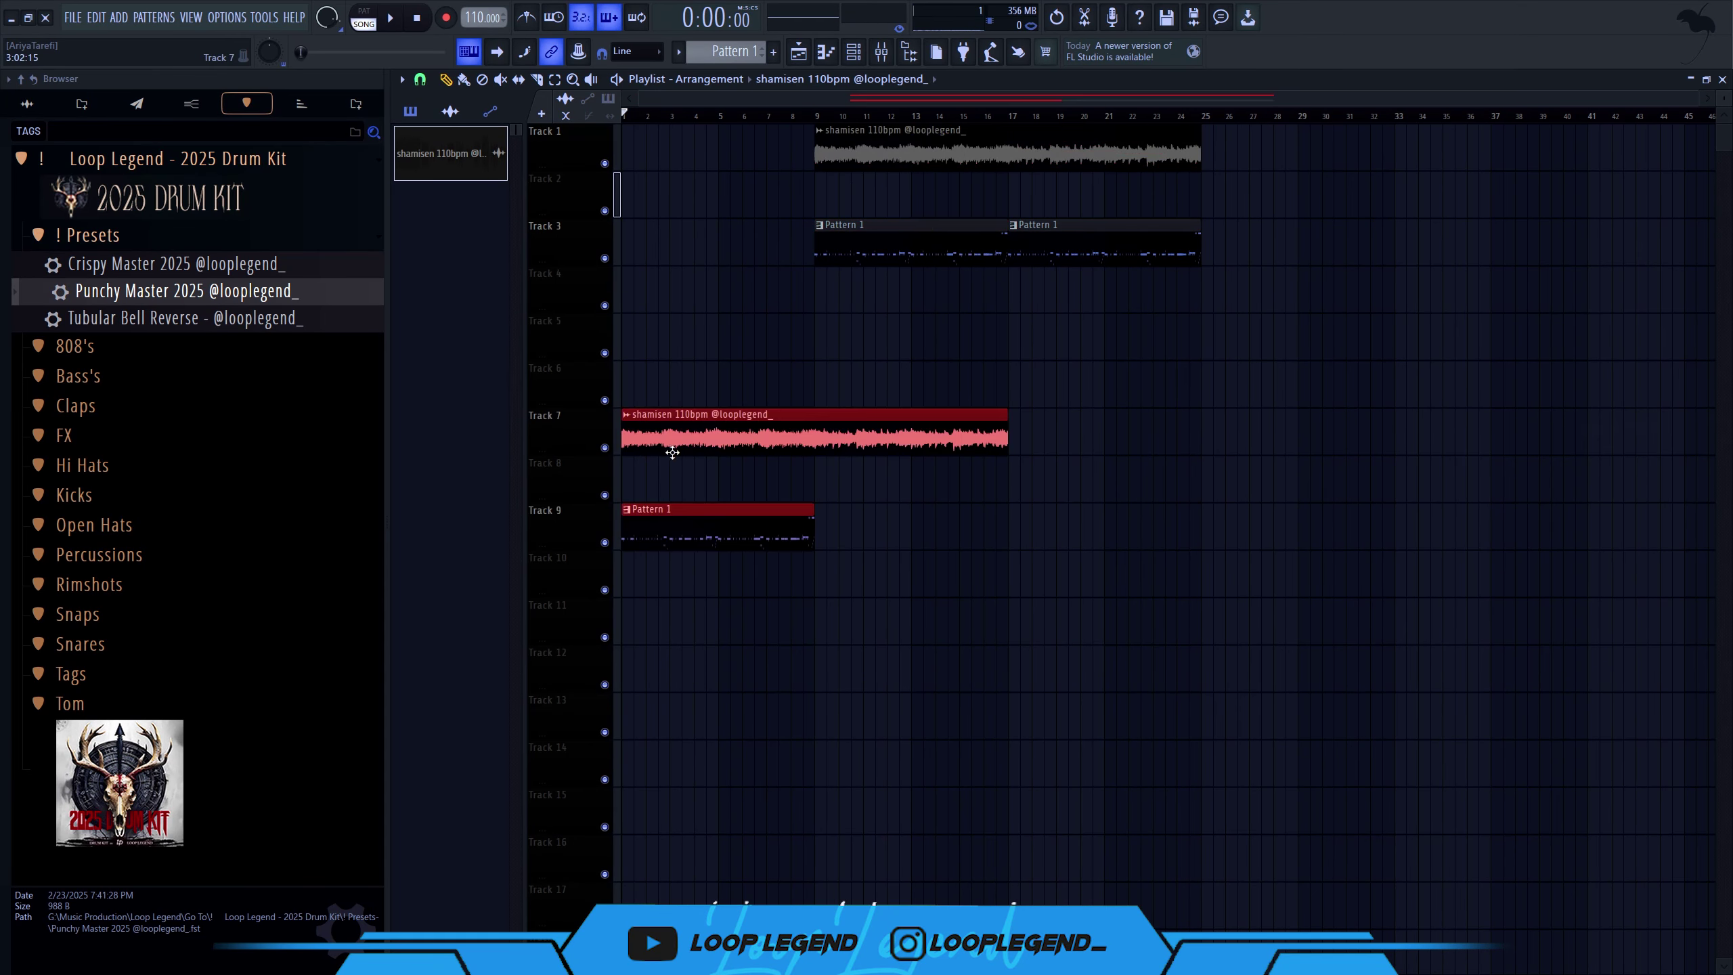
pyautogui.hotkey('ctrl', 'z')
pyautogui.scroll(4, 613, 537)
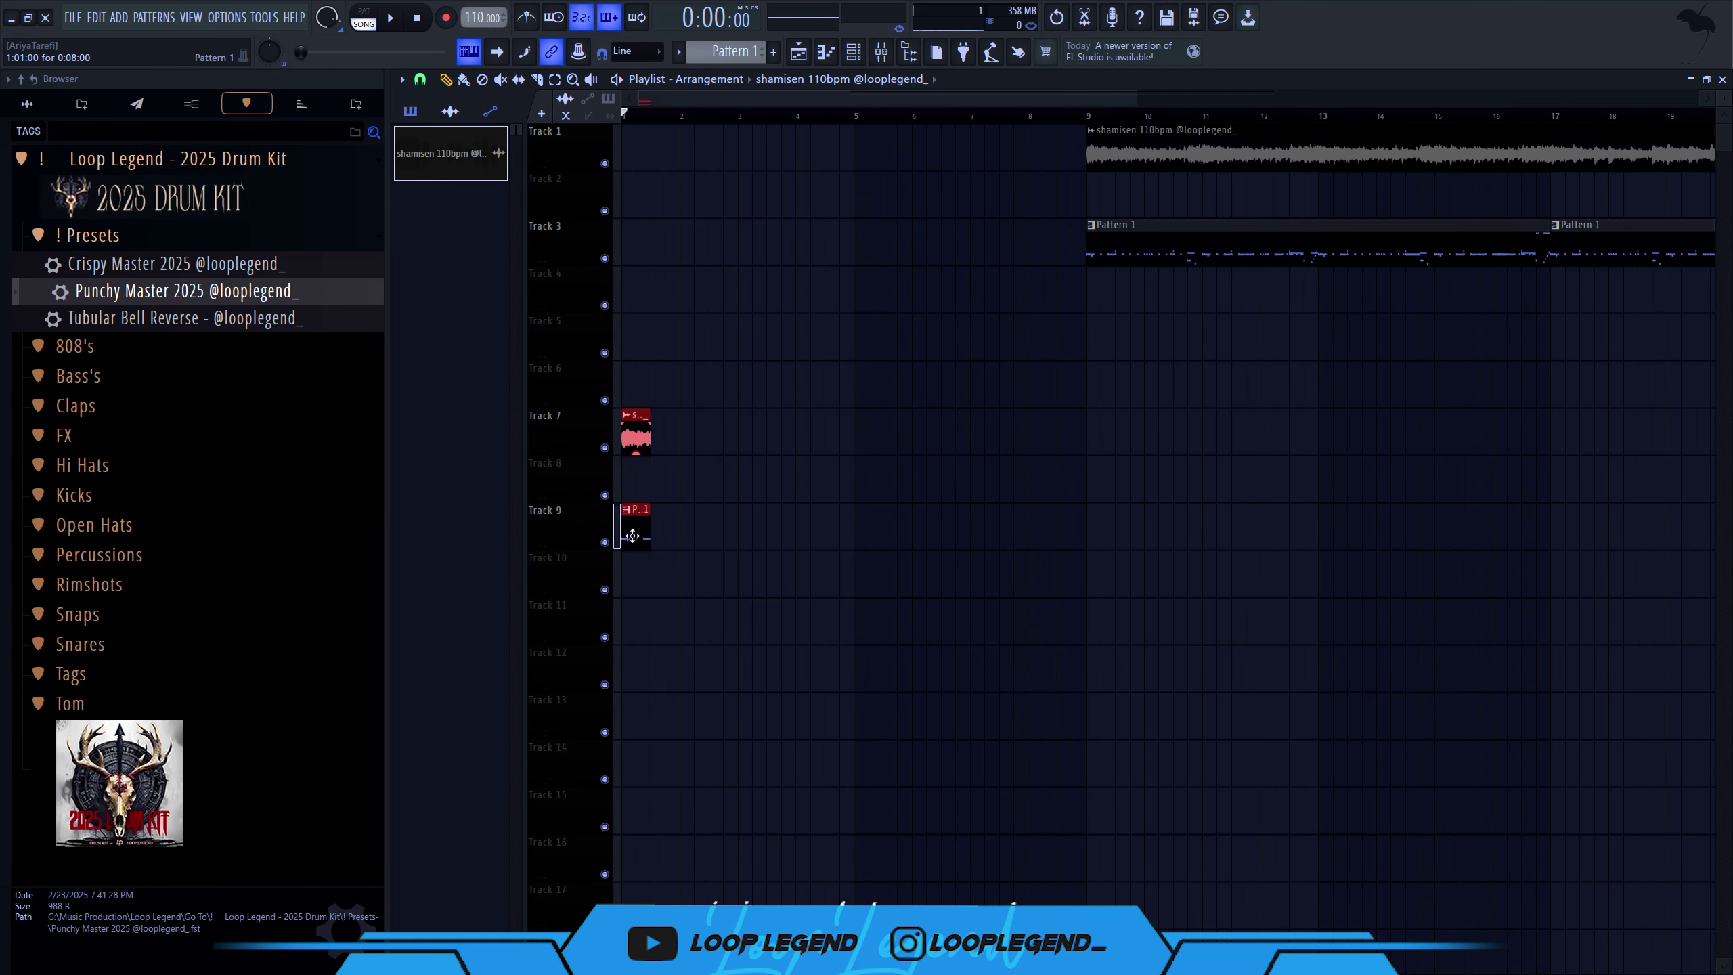
pyautogui.hotkey('ctrl', 'b')
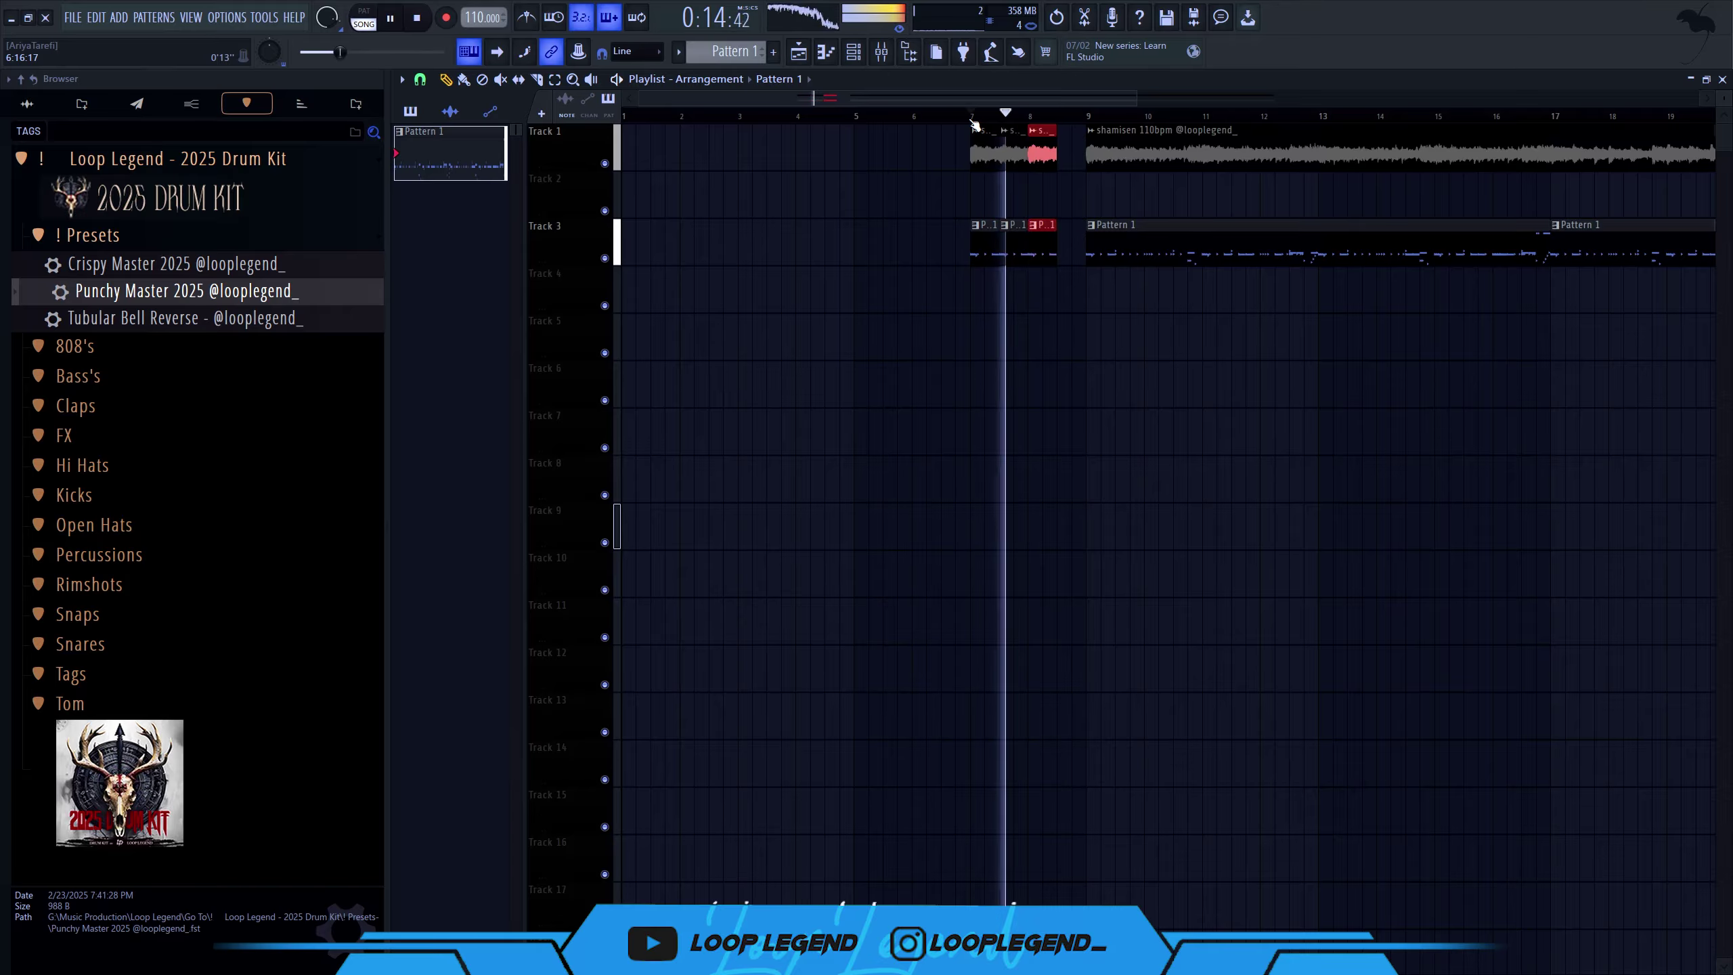
pyautogui.hotkey('ctrl', 'b')
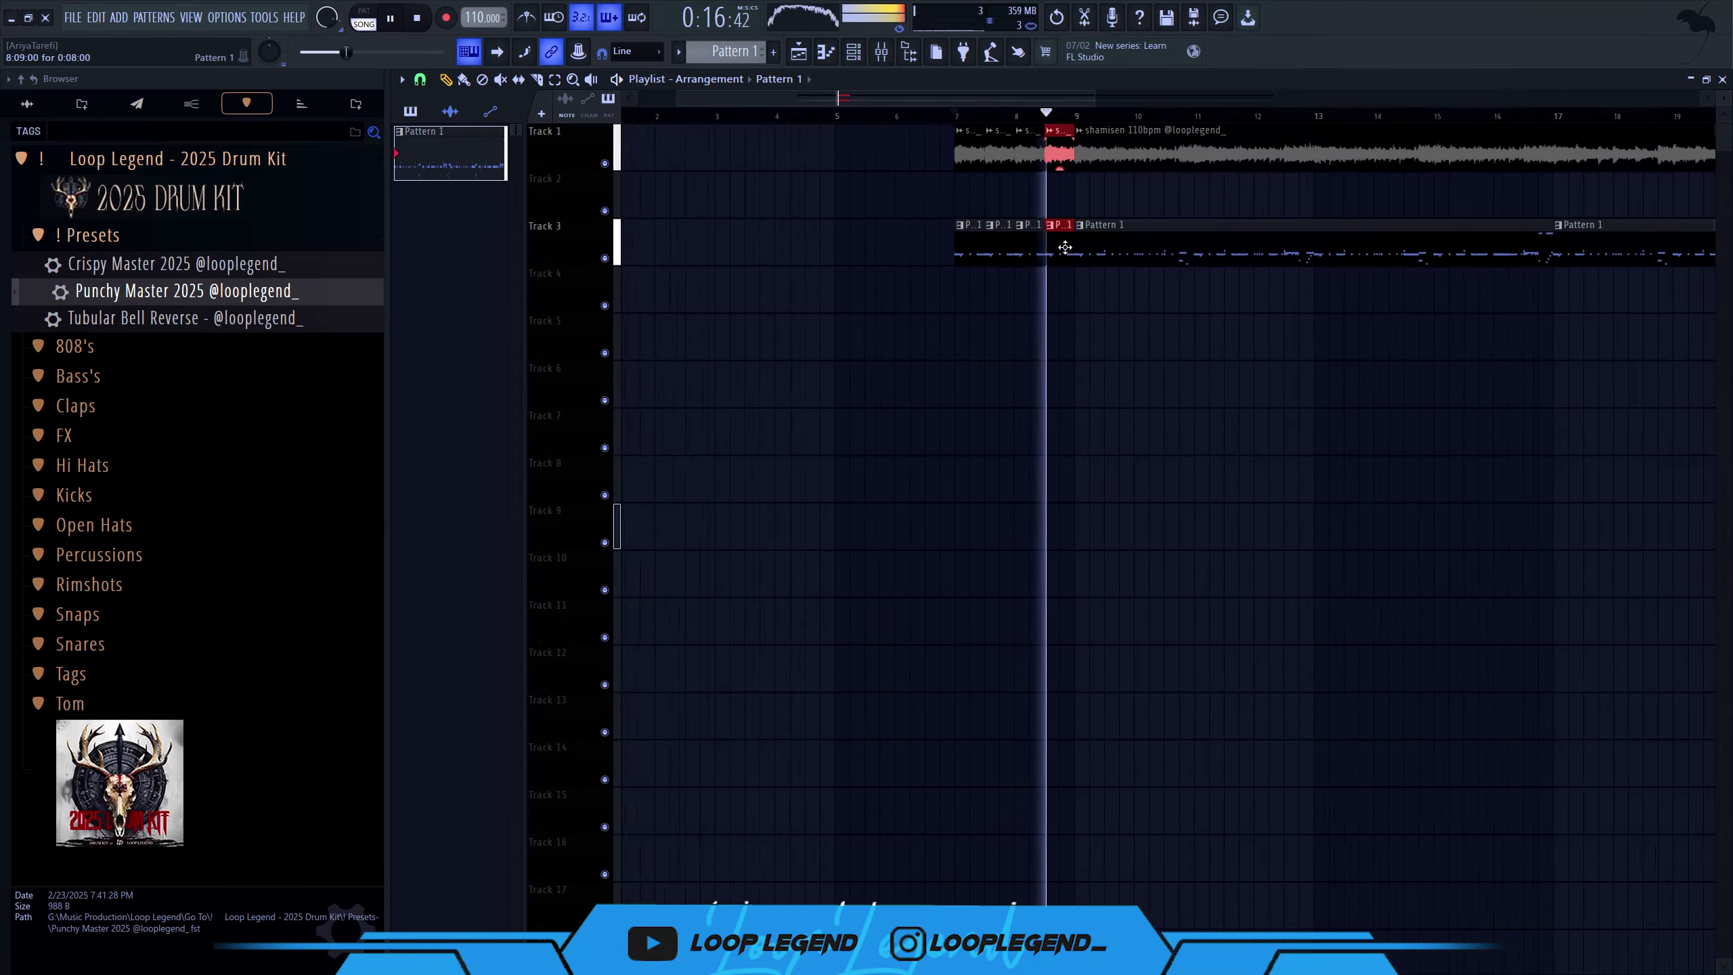
pyautogui.scroll(2, 1064, 247)
pyautogui.scroll(-3, 1064, 248)
pyautogui.keyDown('ctrl'); pyautogui.click(1075, 444); pyautogui.keyUp('ctrl')
# - Slice off and delete bar 16 of the Pattern 1 clip on Track 3
pyautogui.click(798, 51)
pyautogui.click(798, 51)
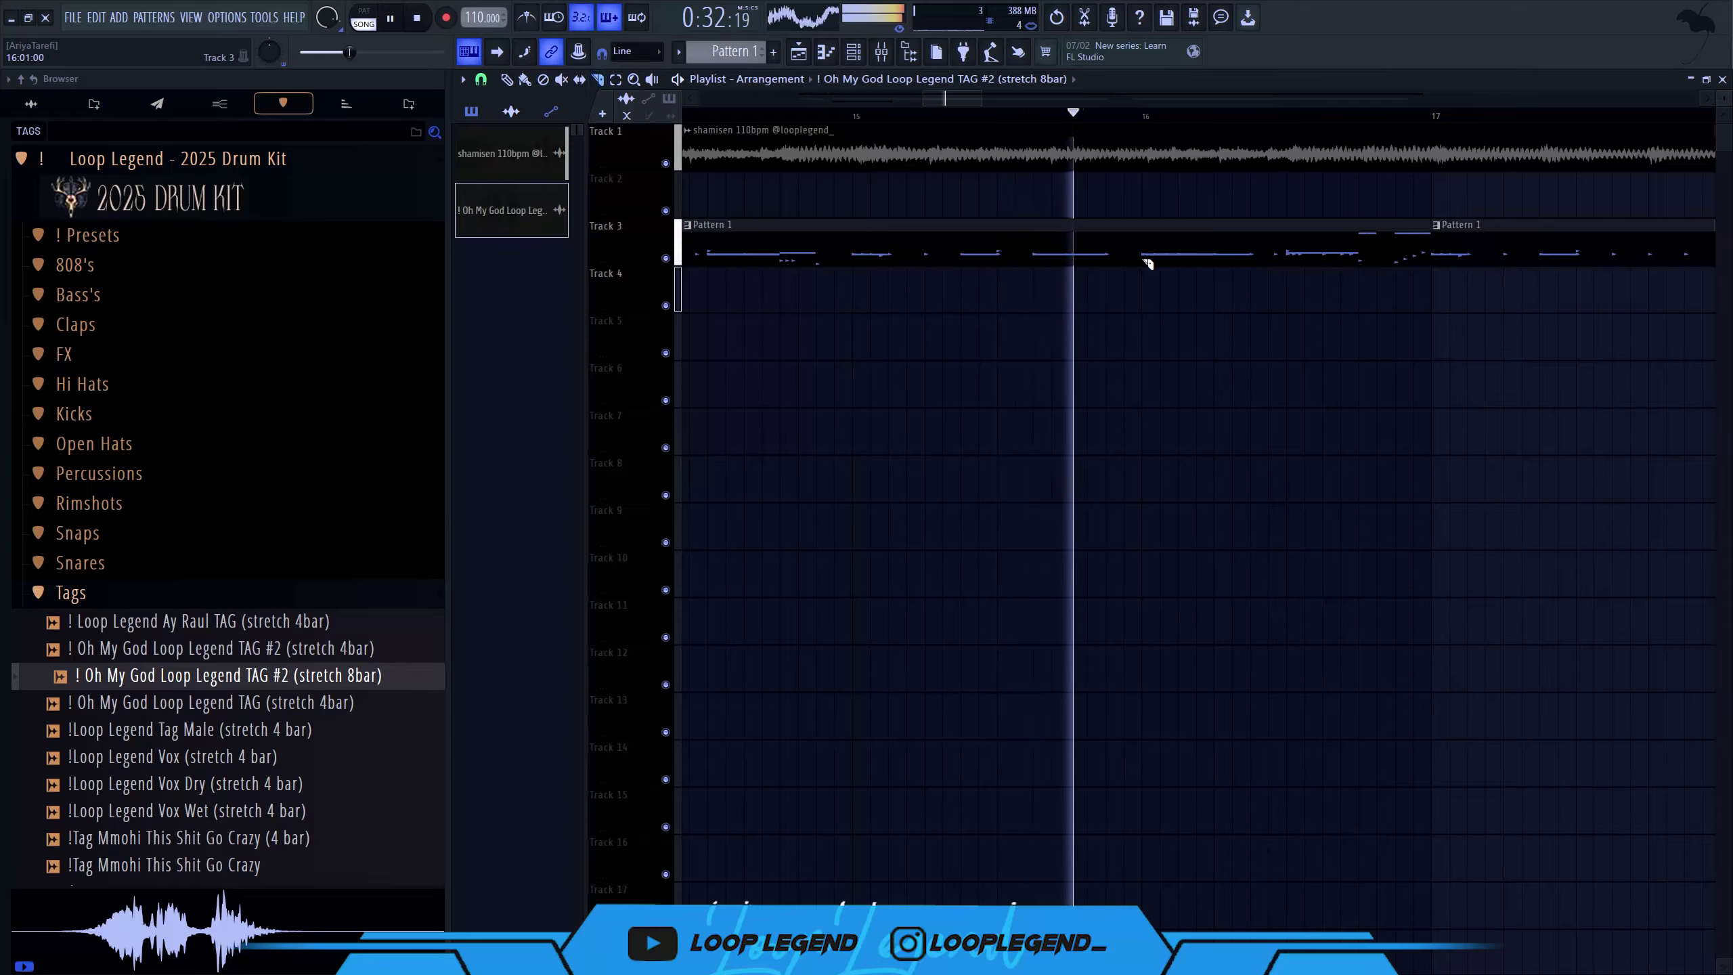
pyautogui.rightClick(1149, 264)
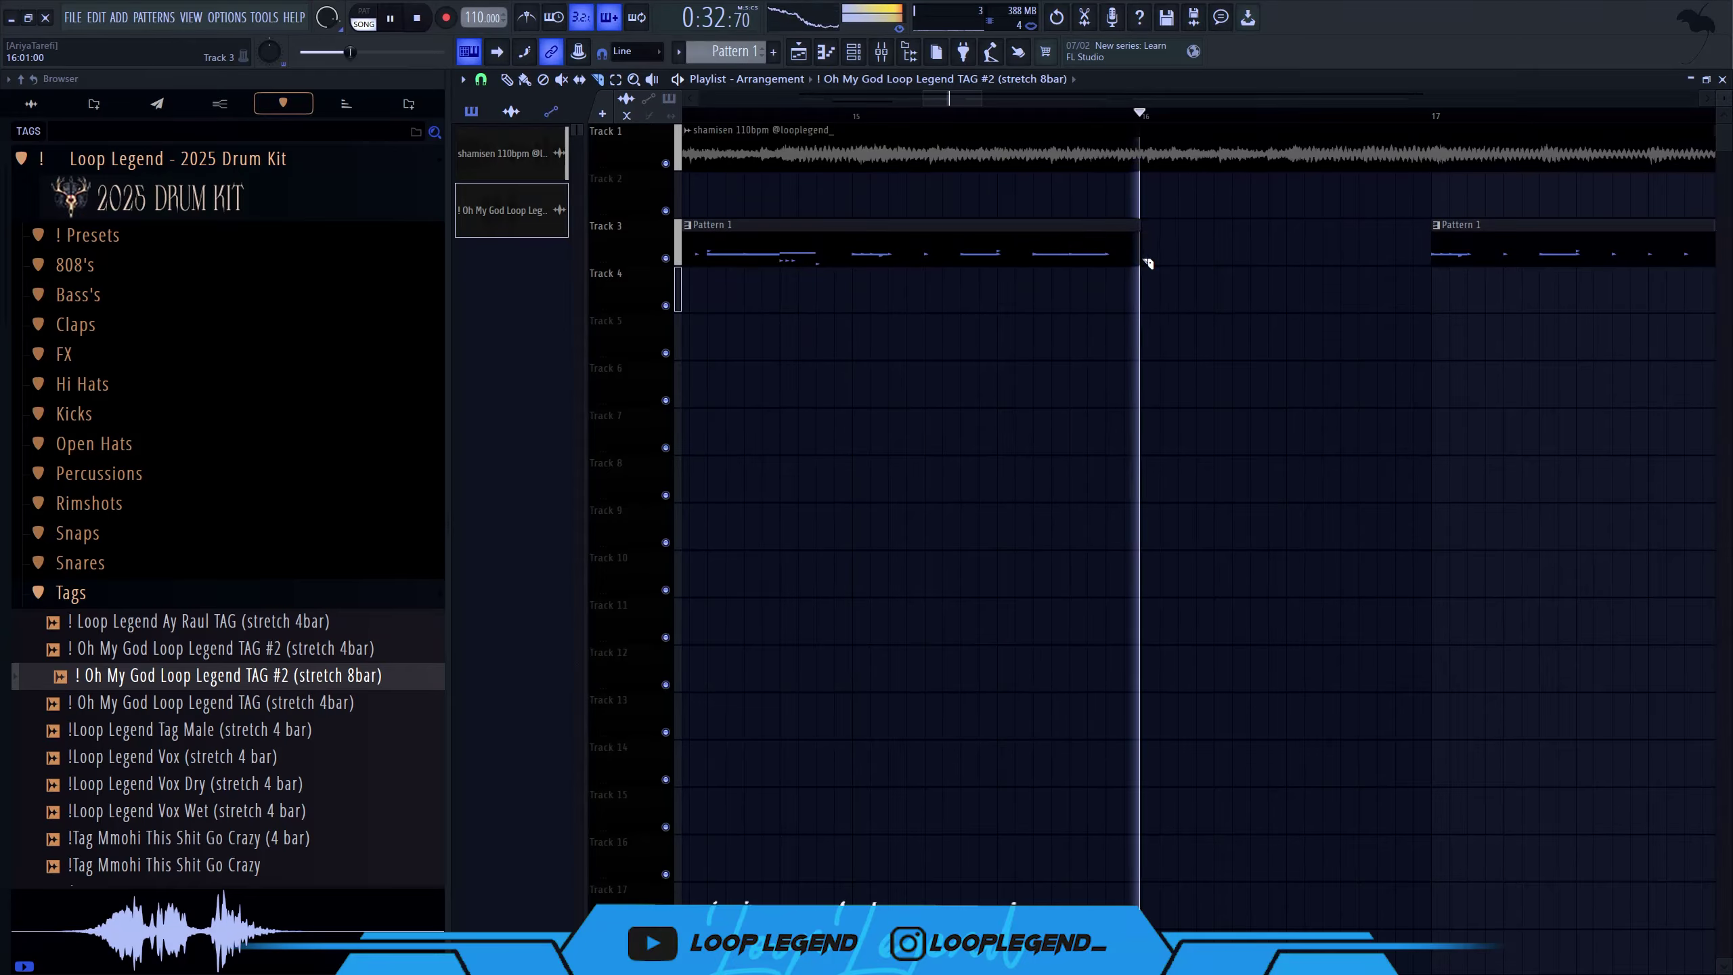
pyautogui.scroll(-6, 1119, 271)
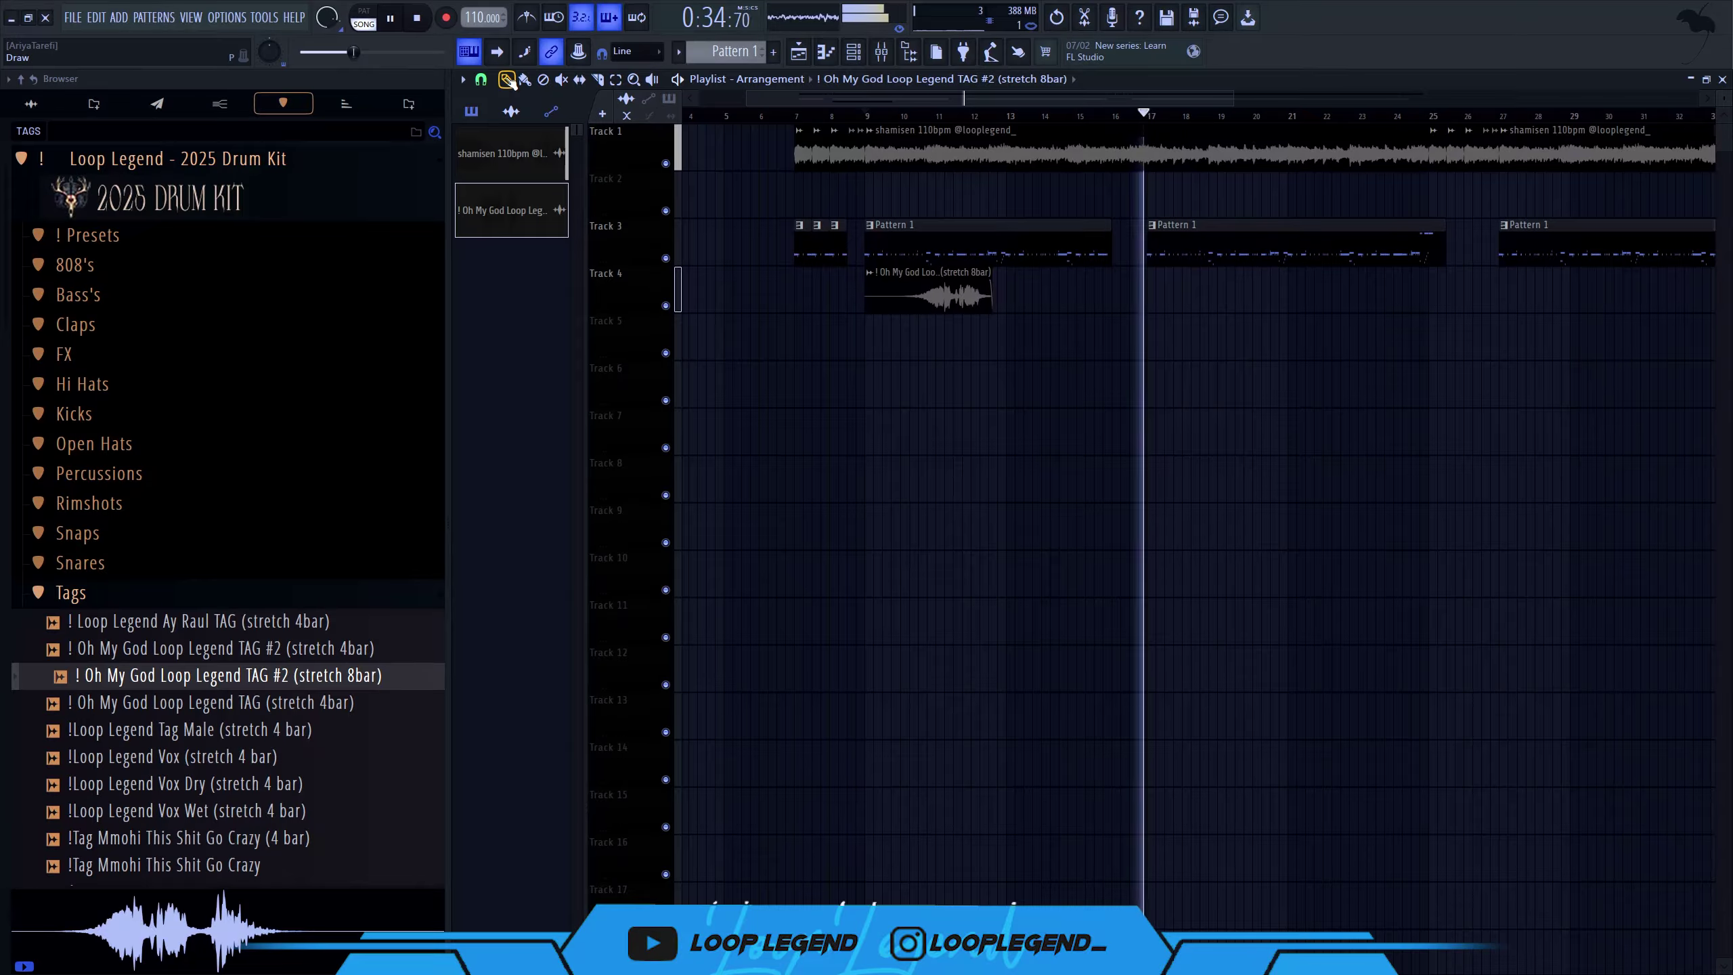
# - Make the Pattern 1 clip at bar 17 unique as Pattern 2 and place the playhead at its start
pyautogui.scroll(-3, 1071, 333)
pyautogui.click(968, 225)
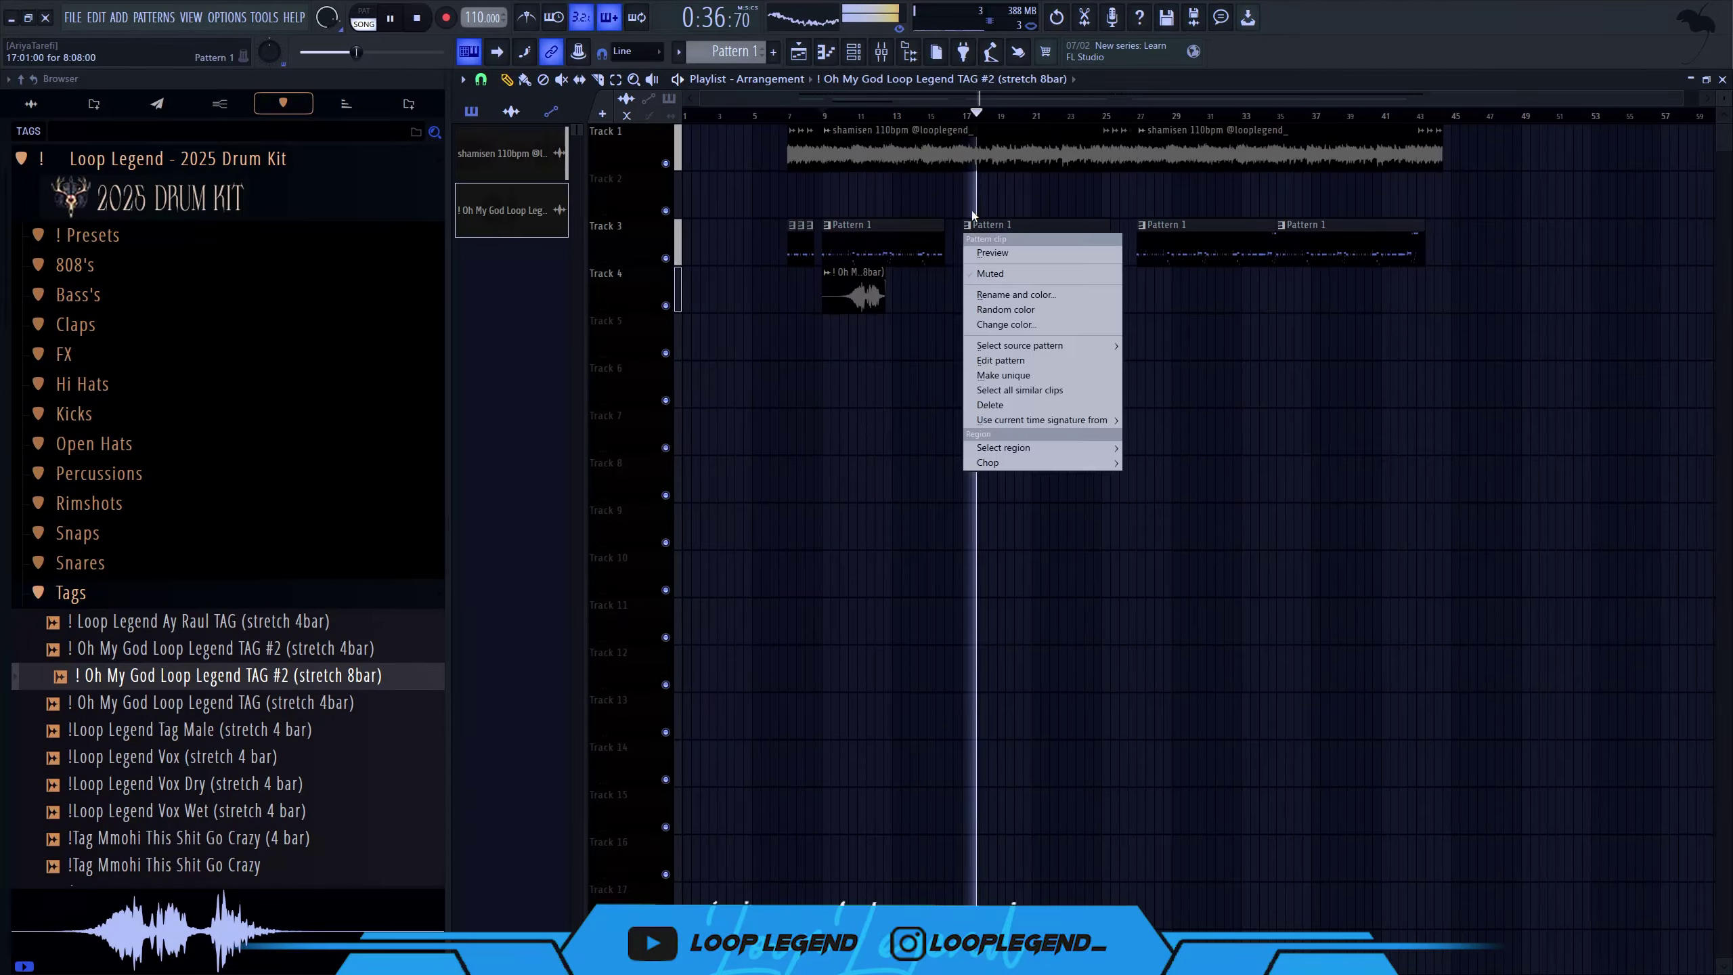
pyautogui.click(992, 436)
pyautogui.click(965, 117)
pyautogui.press('space')
# - Add the 808 - [Go To Layered] sample from the kit's 808's folder as a new channel
pyautogui.click(75, 264)
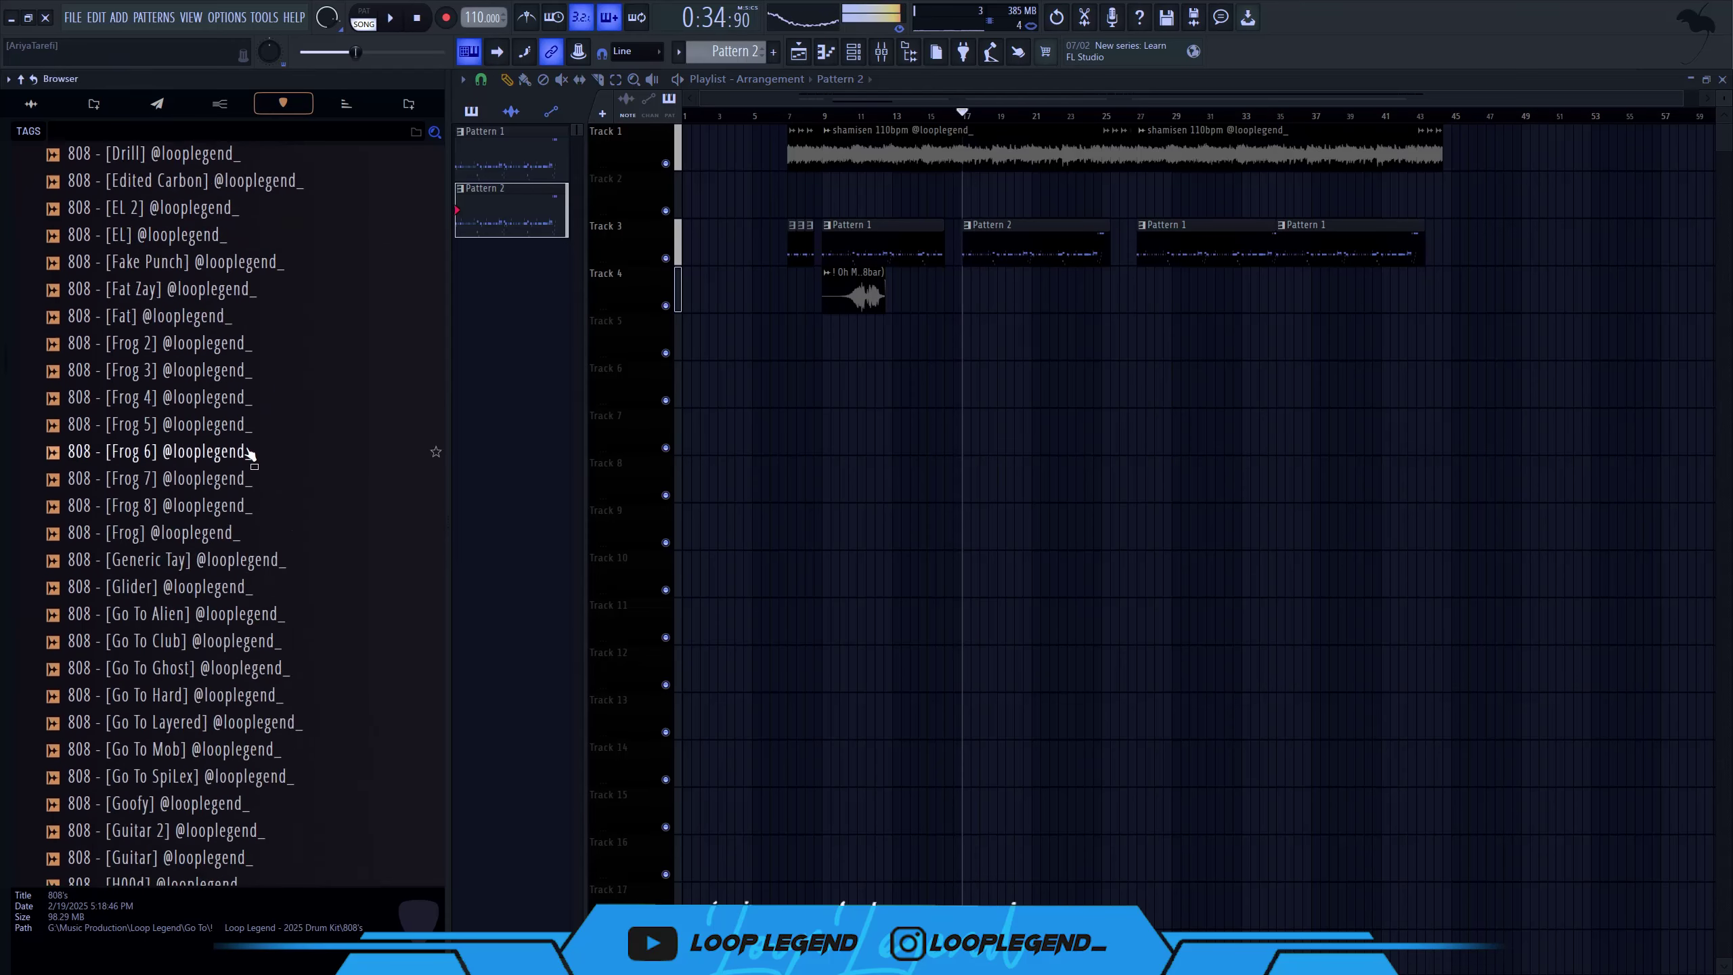
pyautogui.scroll(-4, 293, 478)
pyautogui.click(182, 543)
pyautogui.rightClick(204, 540)
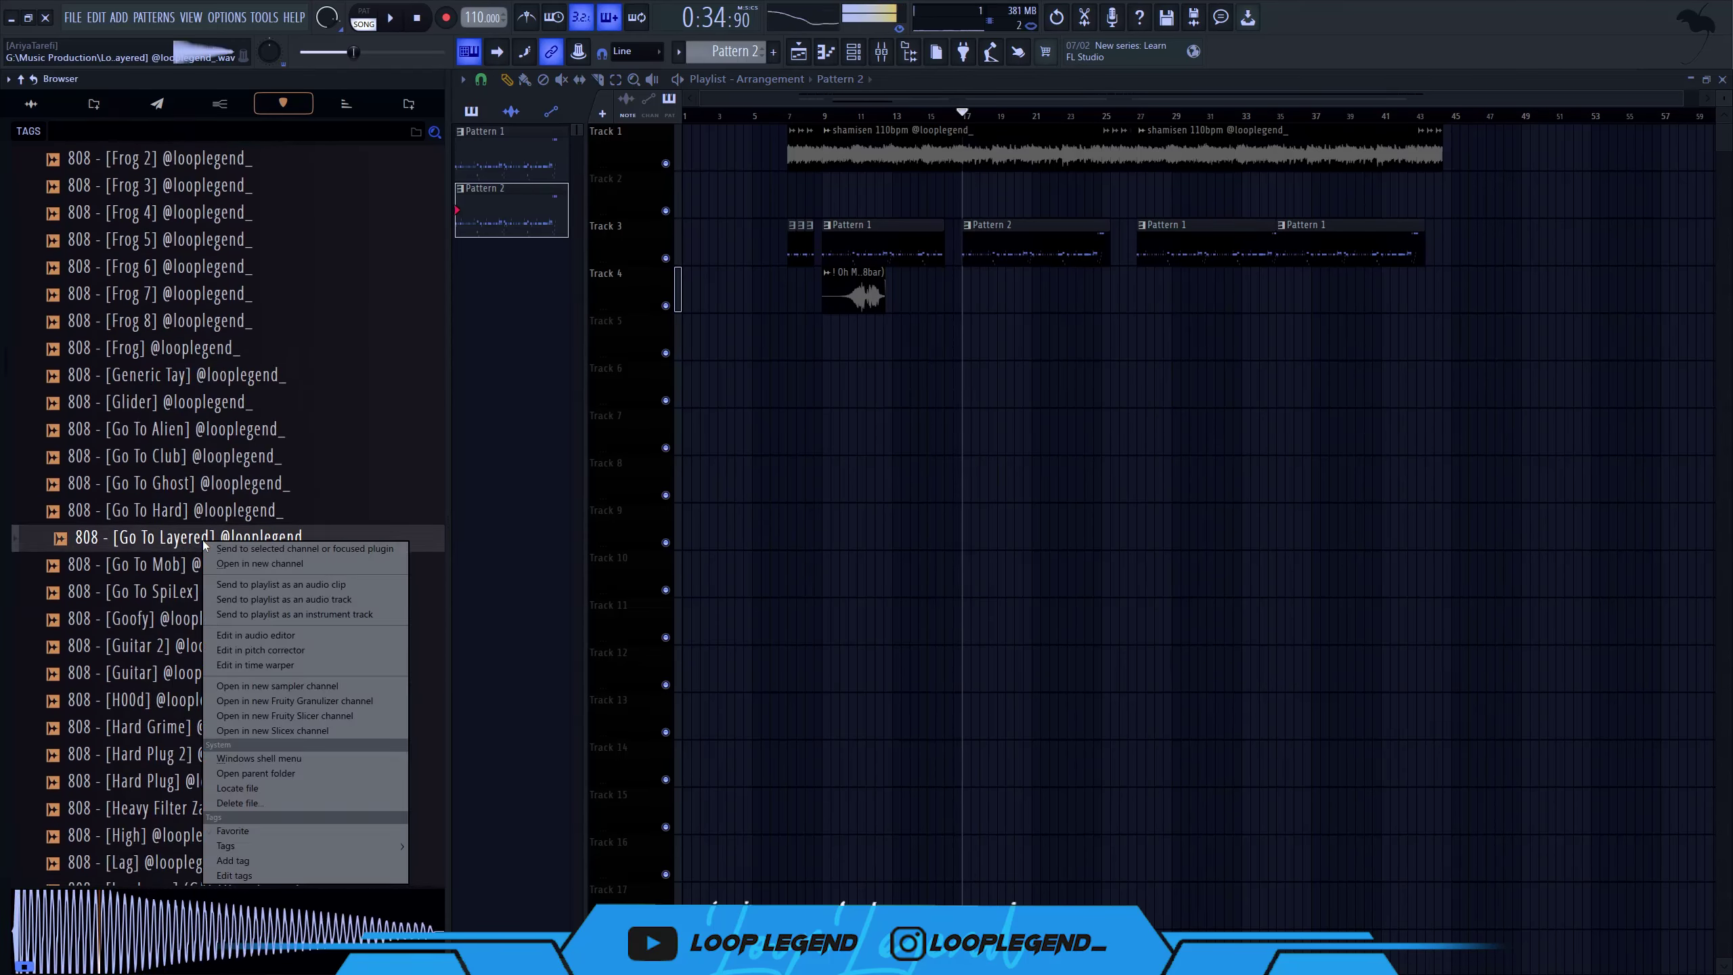
pyautogui.click(297, 564)
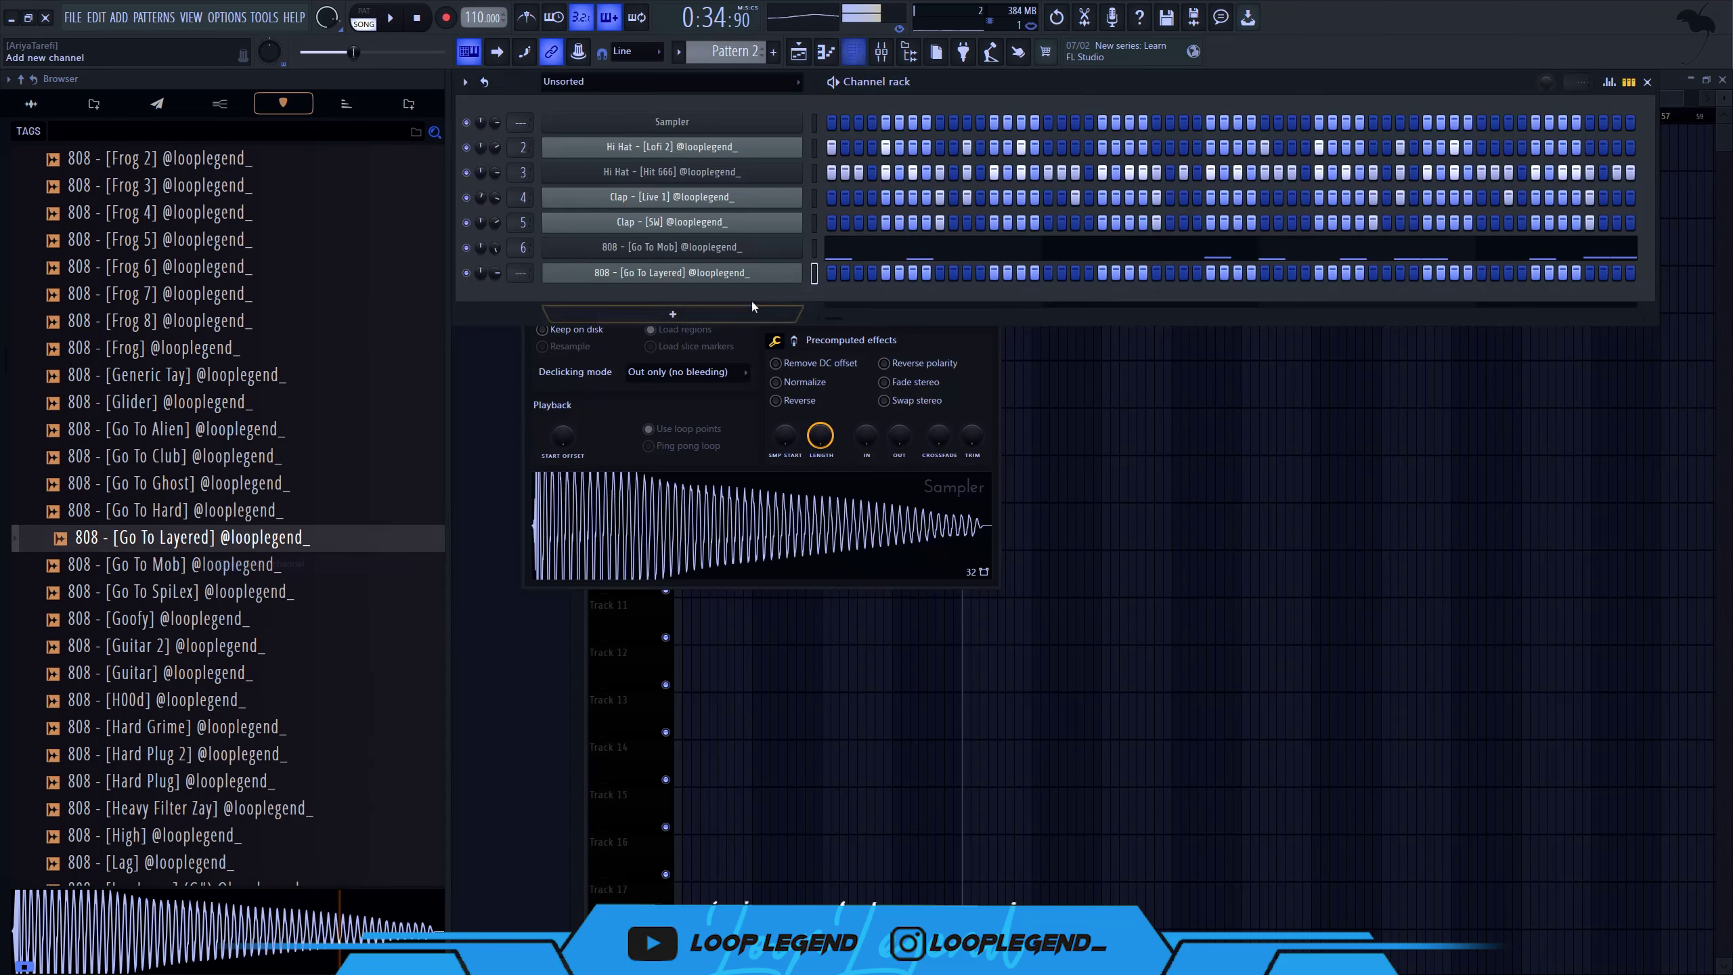
# - Move the Pattern 2 808 notes from Go To Mob to Go To Layered and set the new channel to cut itself
pyautogui.click(784, 272)
pyautogui.click(617, 238)
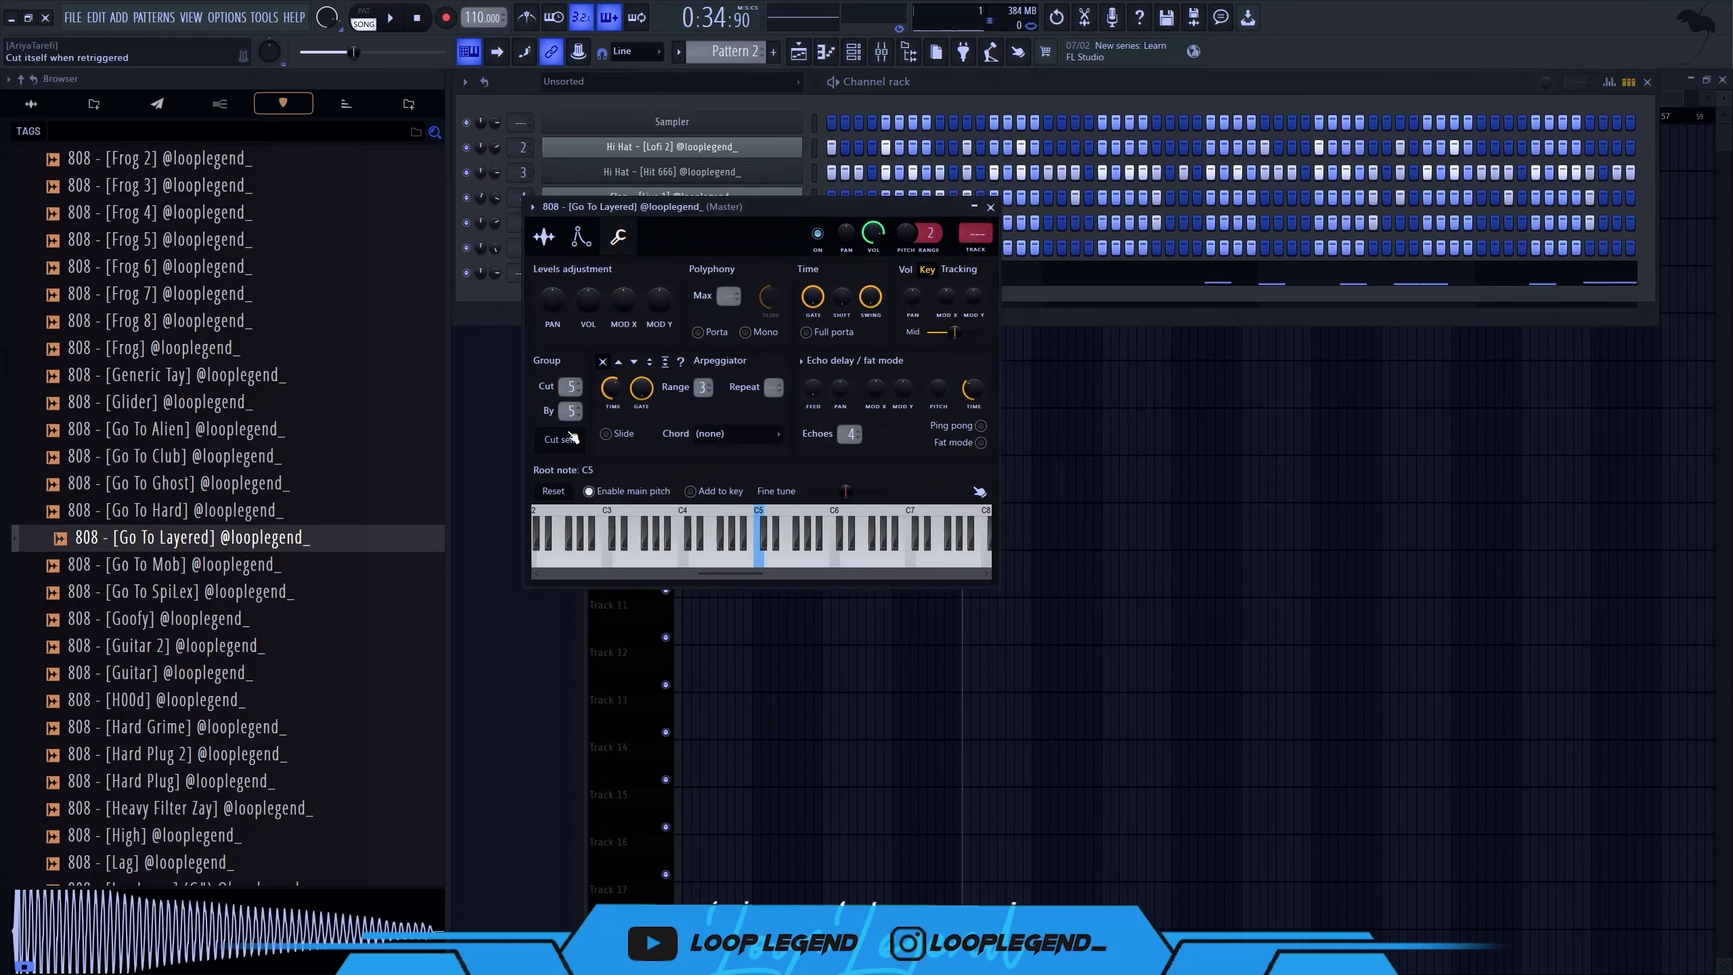
pyautogui.press('Escape')
# - Check the miscellaneous settings of the Go To Mob 808 channel while playing the section from bar 17
pyautogui.click(681, 252)
pyautogui.press('space')
pyautogui.click(703, 324)
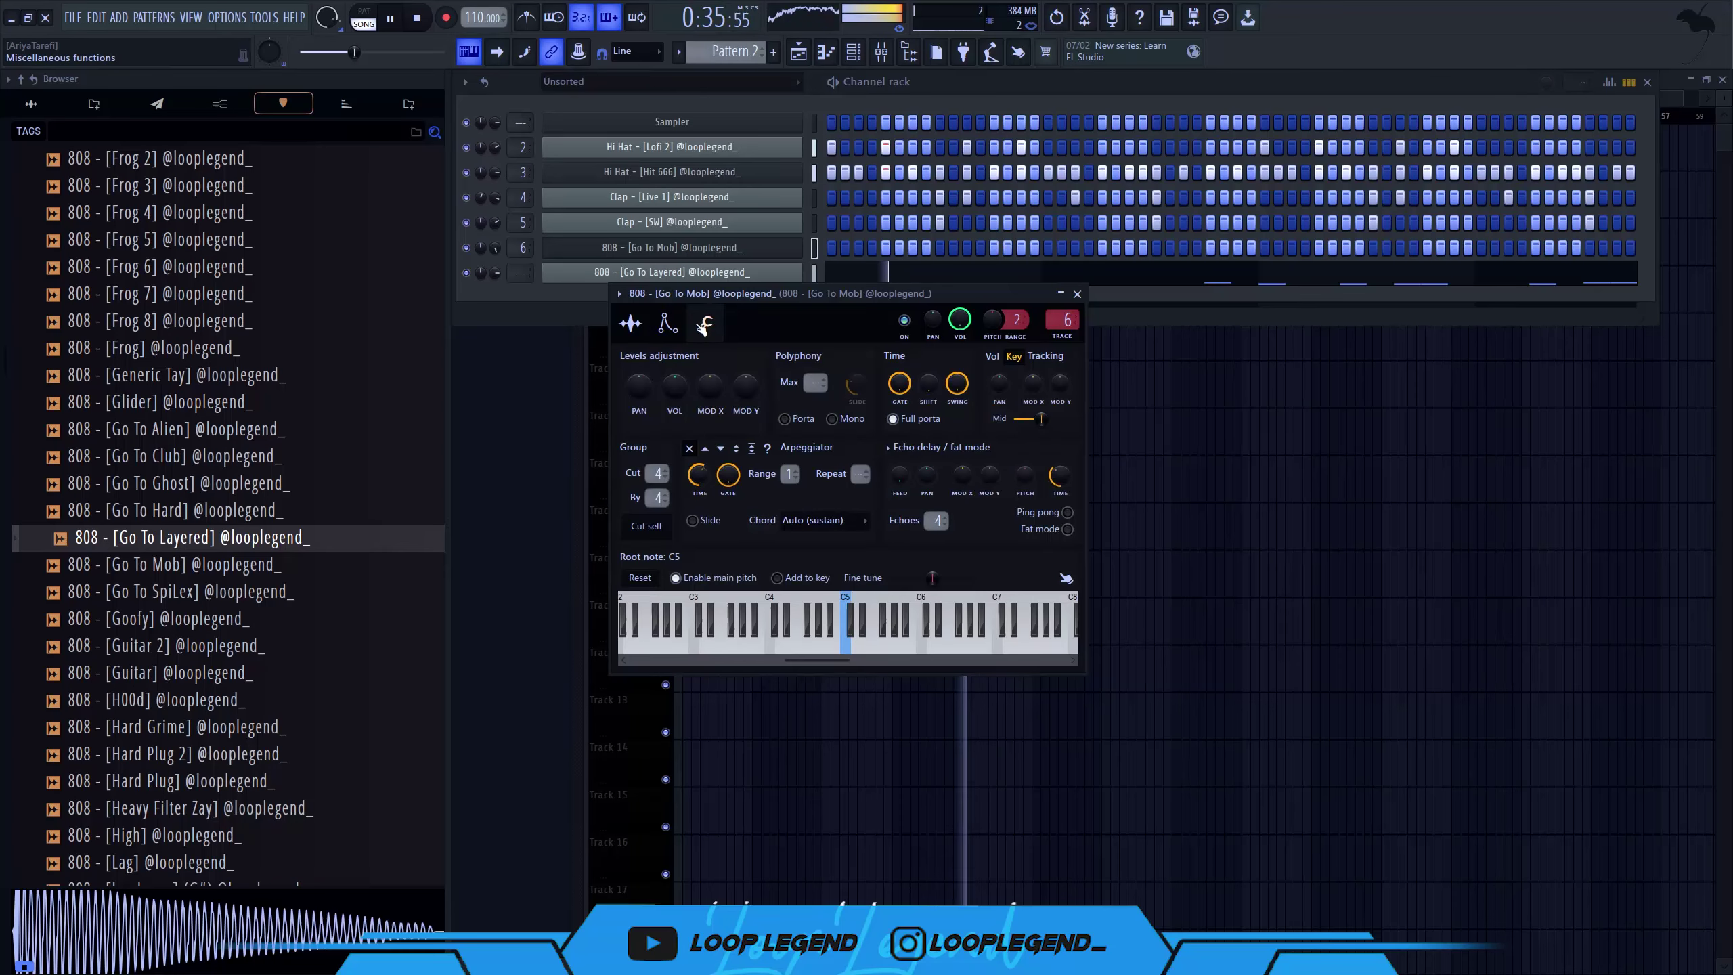
pyautogui.press('Escape')
# - Find the 808 - [Zaytoven] sample in the 808's folder and add it as a new channel
pyautogui.scroll(-20, 211, 396)
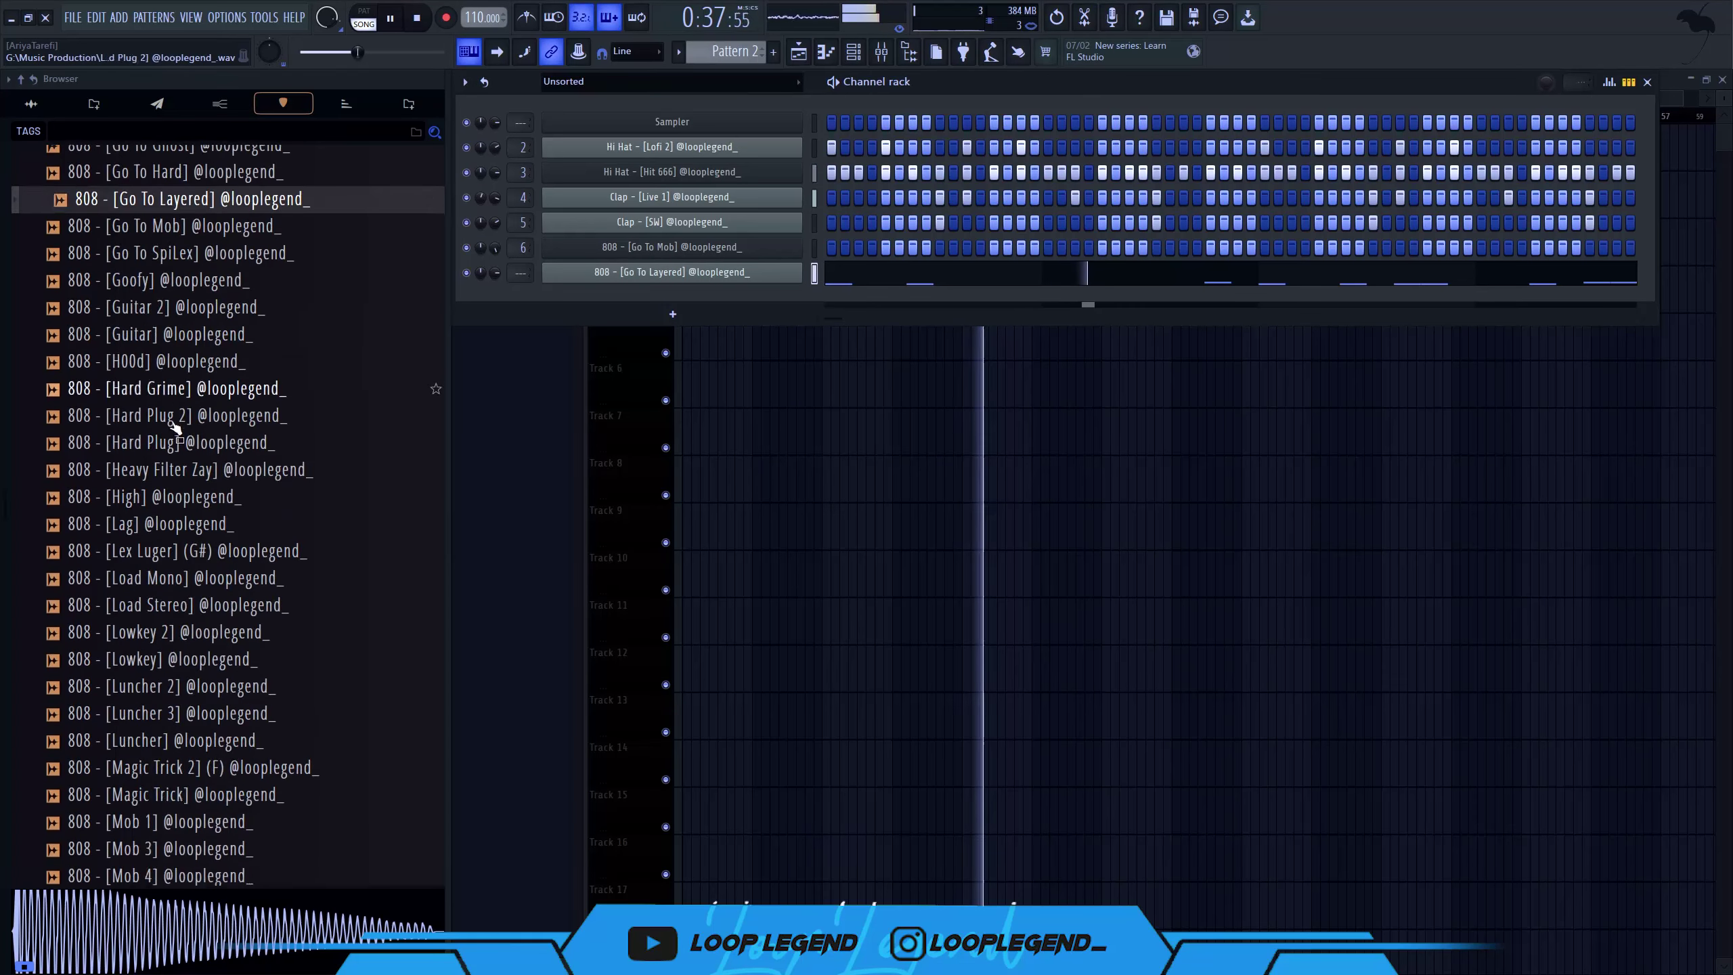
pyautogui.press('space')
pyautogui.press('space')
pyautogui.moveTo(212, 396); pyautogui.dragTo(751, 309)
pyautogui.rightClick(753, 304)
pyautogui.click(751, 307)
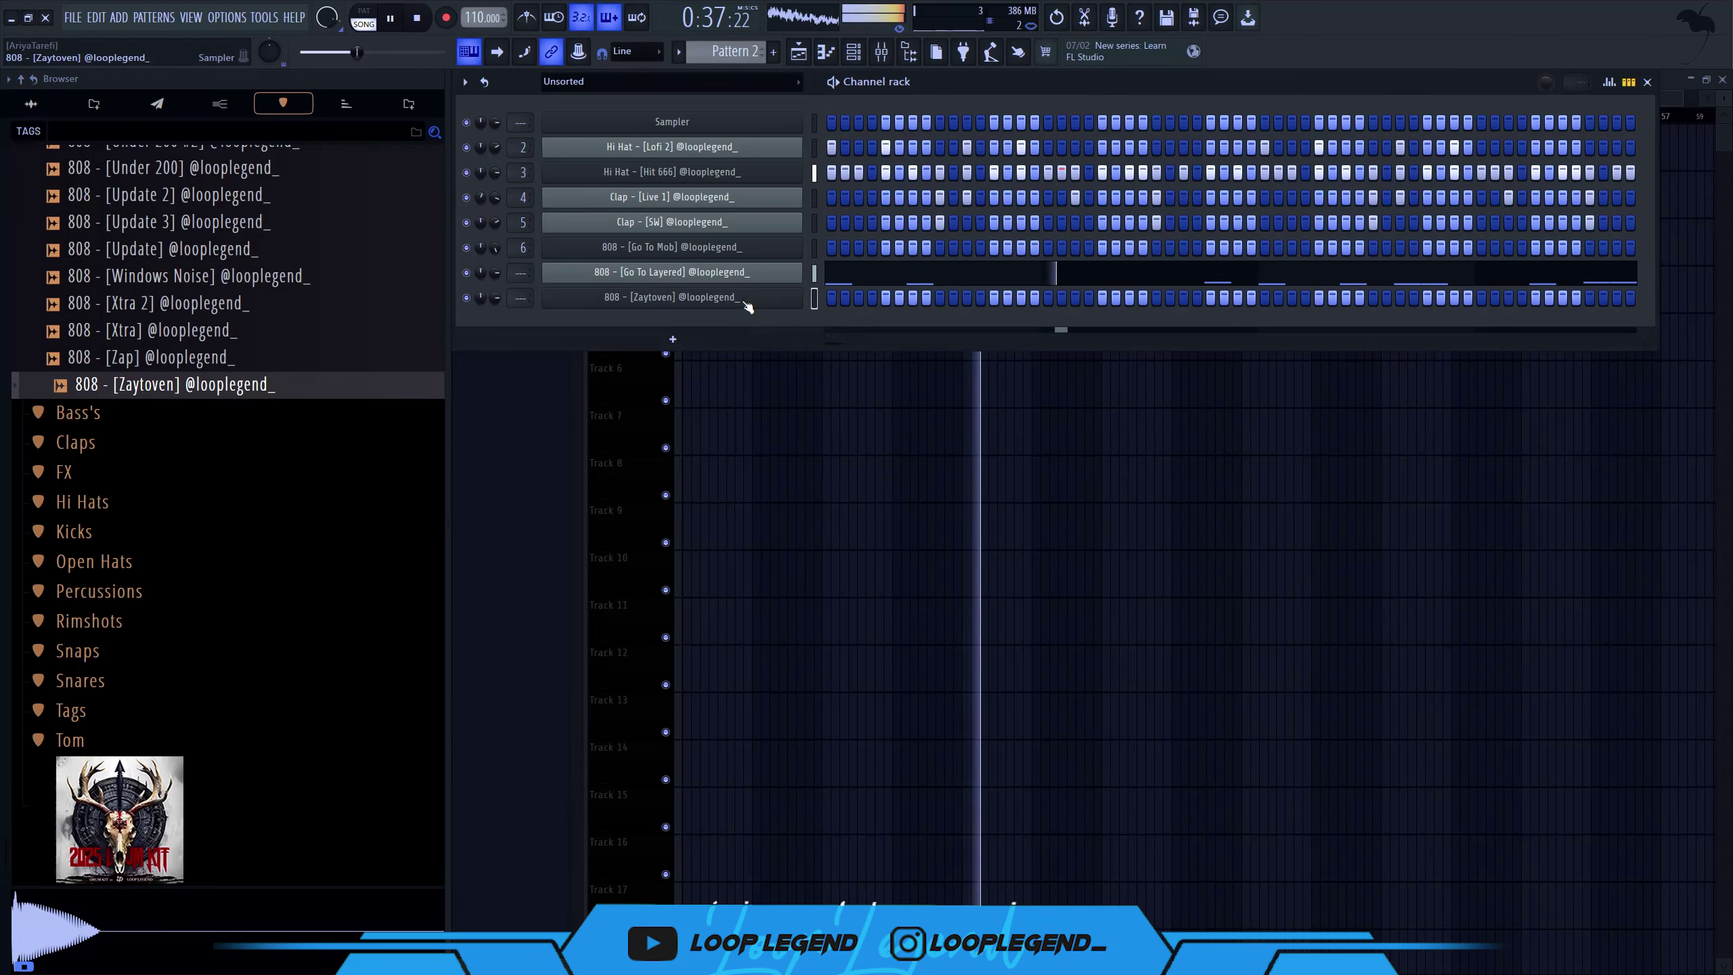
# - Set the Zaytoven 808 channel's cut group to Cut 4 and By 4, and replay the section from bar 17
pyautogui.click(746, 303)
pyautogui.click(642, 260)
pyautogui.press('space')
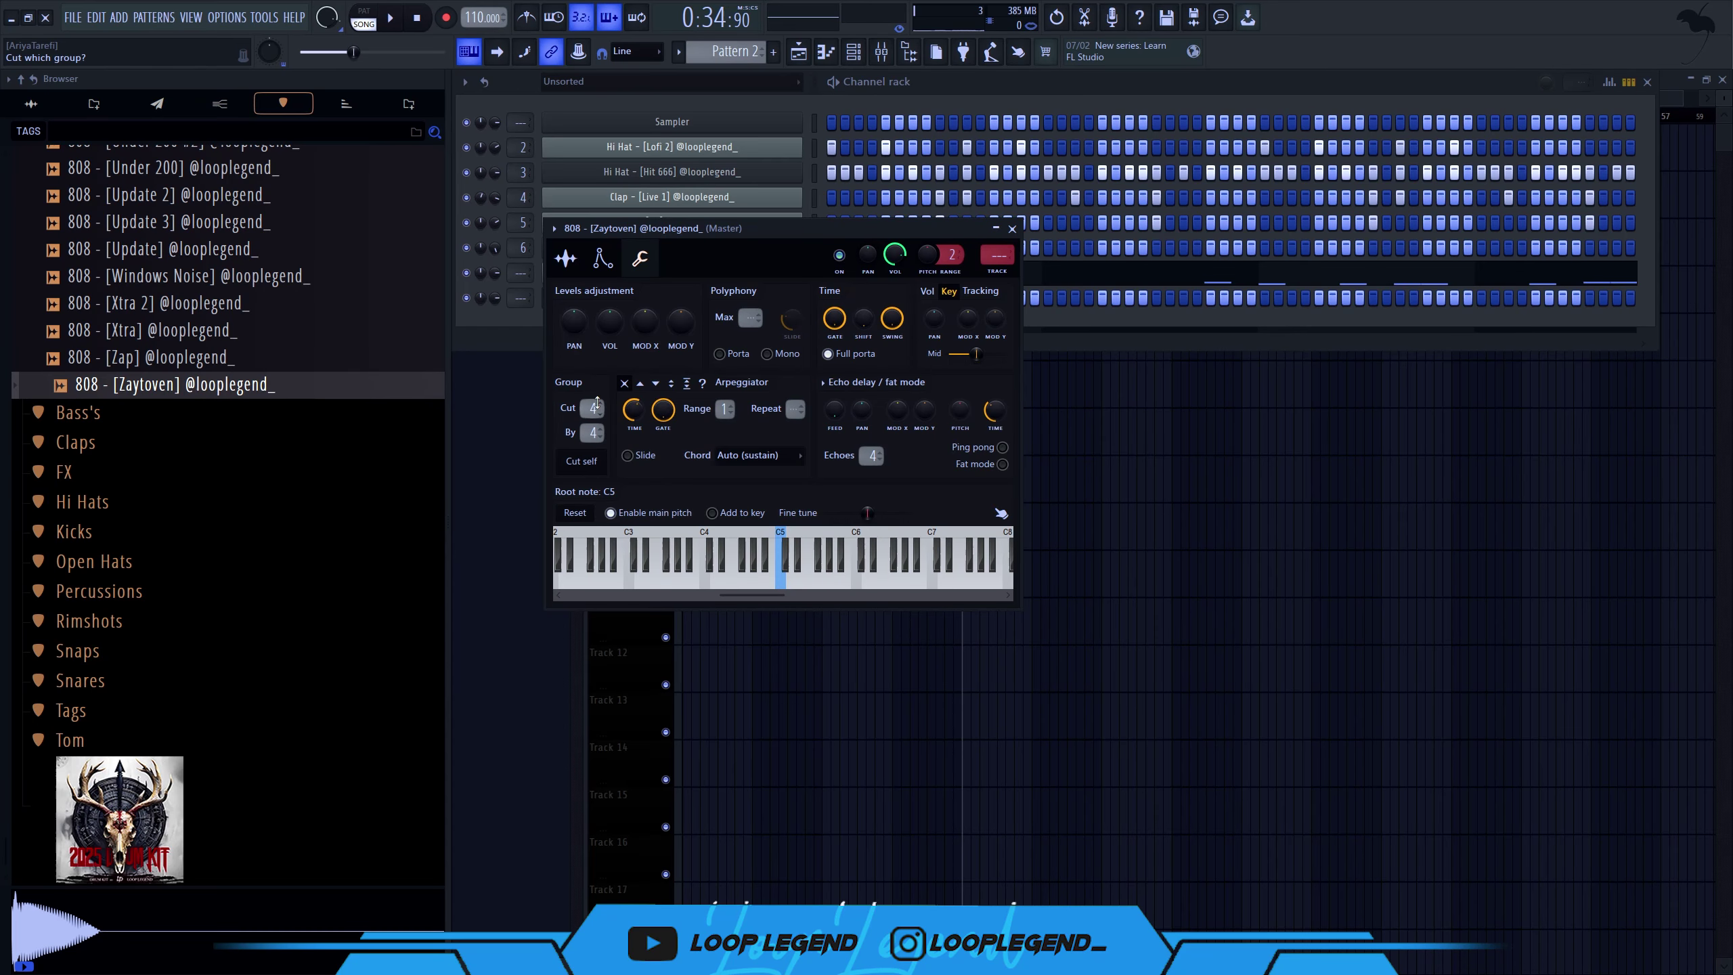
pyautogui.press('Escape')
pyautogui.press('space')
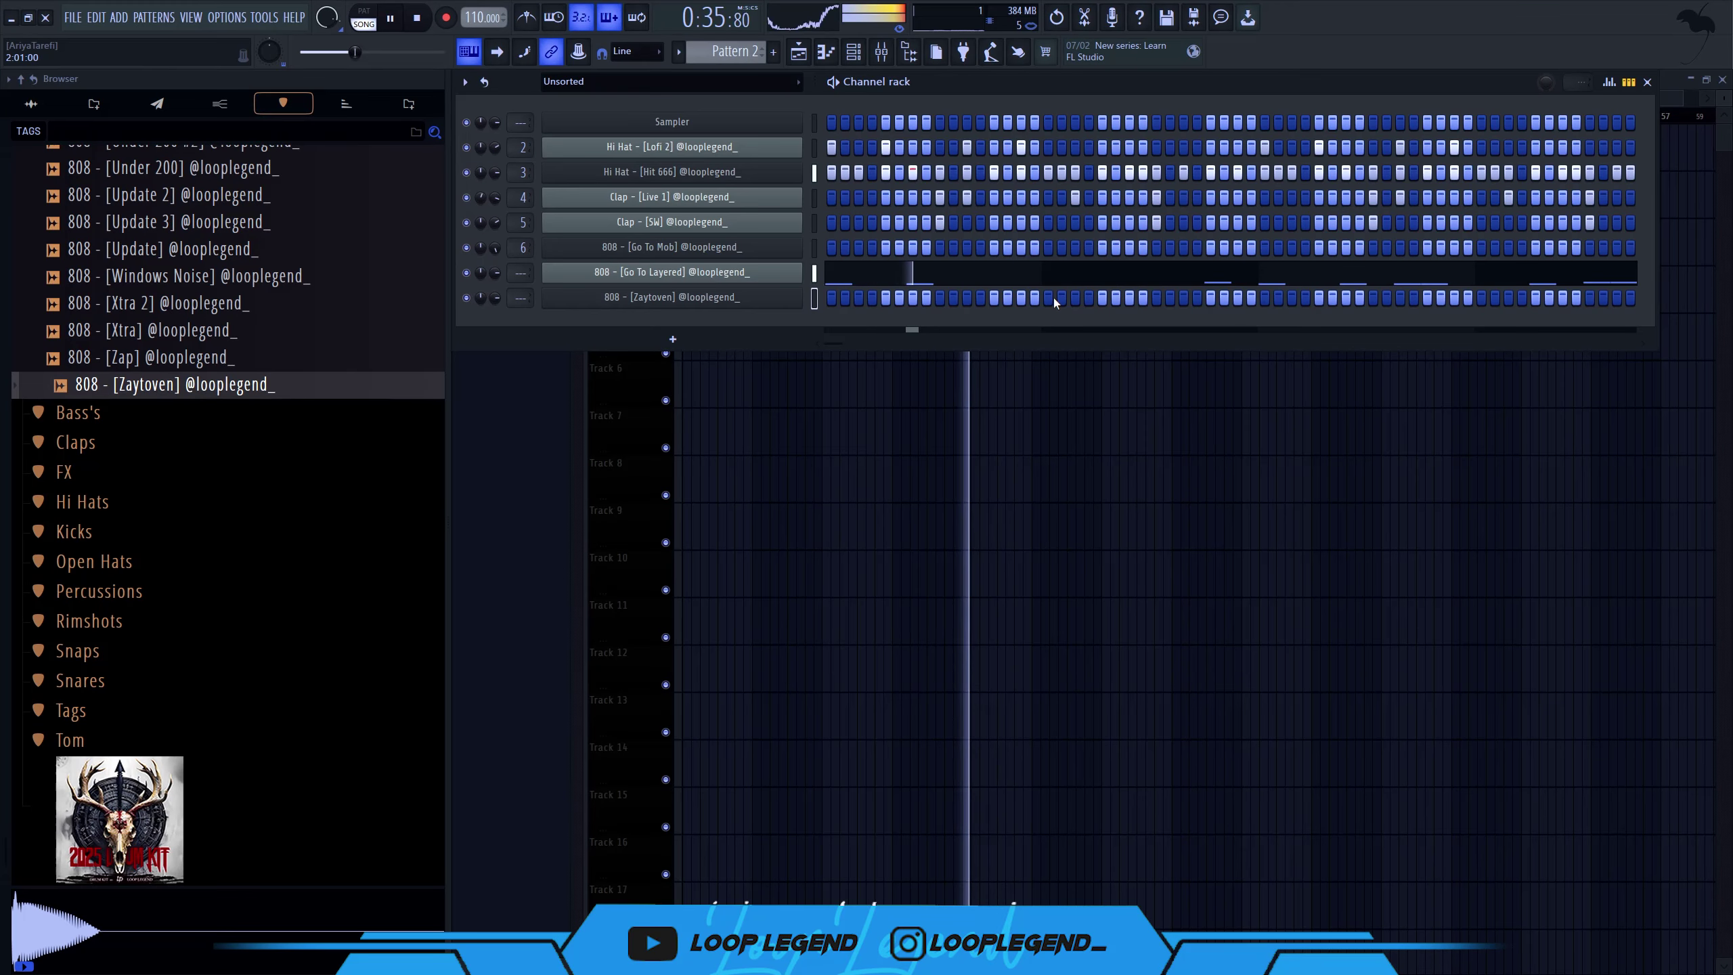
# - Add two C5 hits for the Zaytoven 808 in Pattern 2 and route its channel to mixer track 8
pyautogui.press('F7')
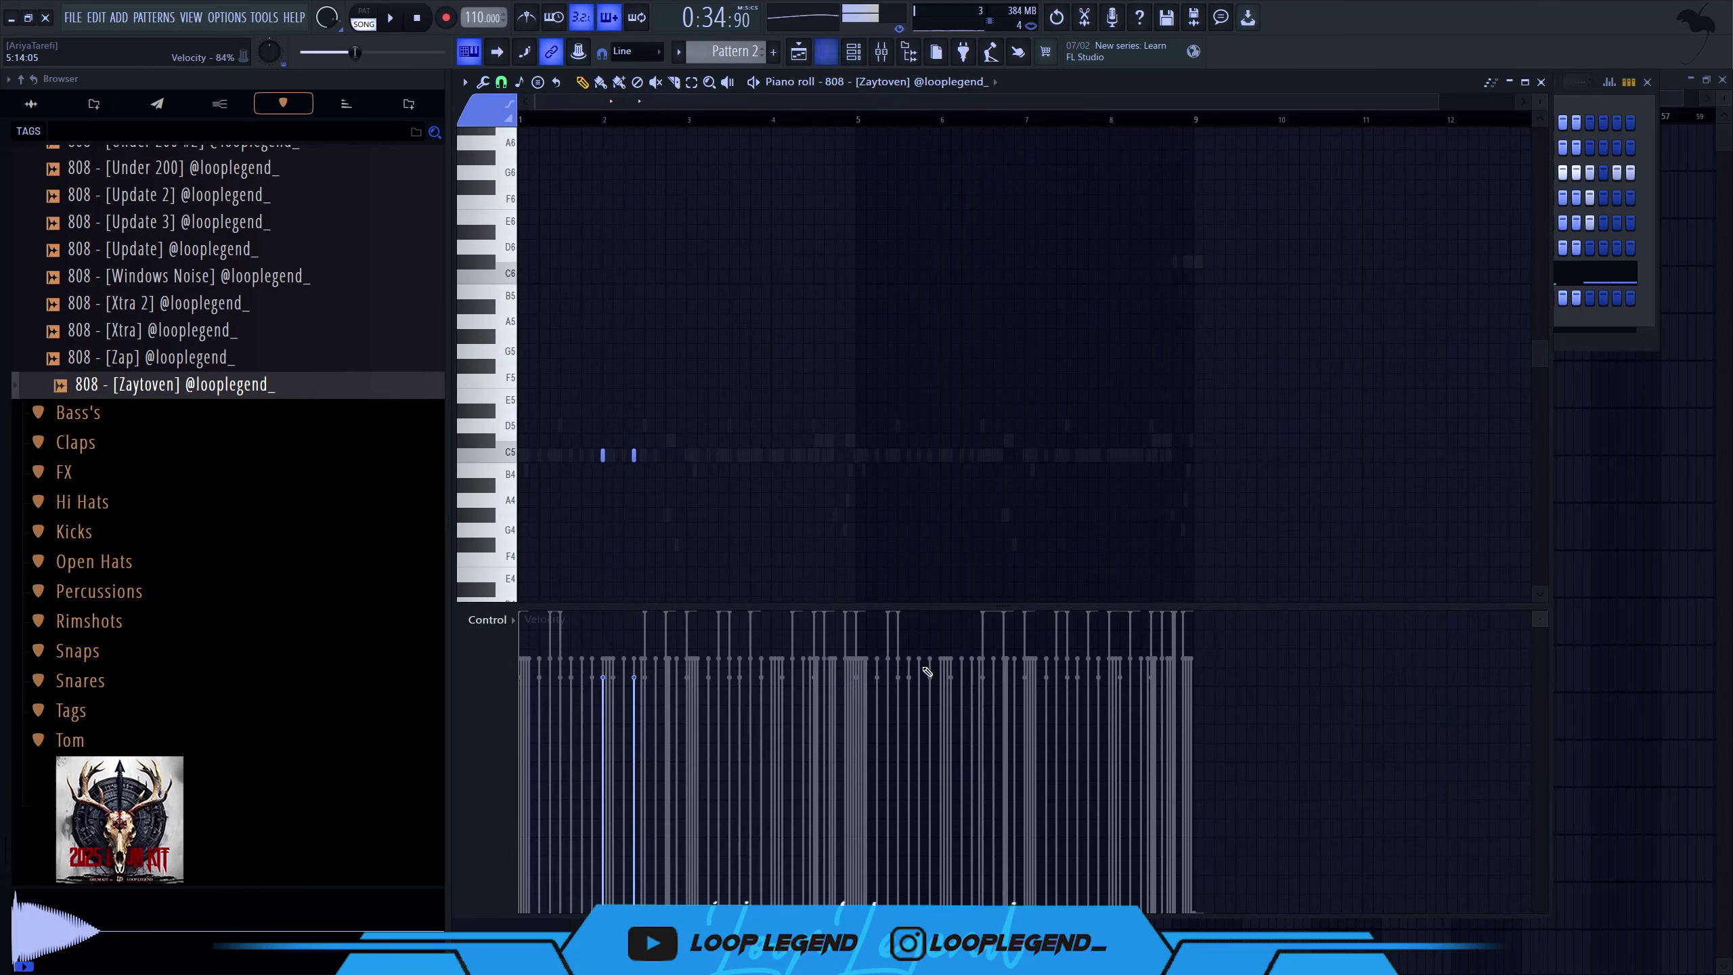
pyautogui.press('Escape')
pyautogui.click(655, 272)
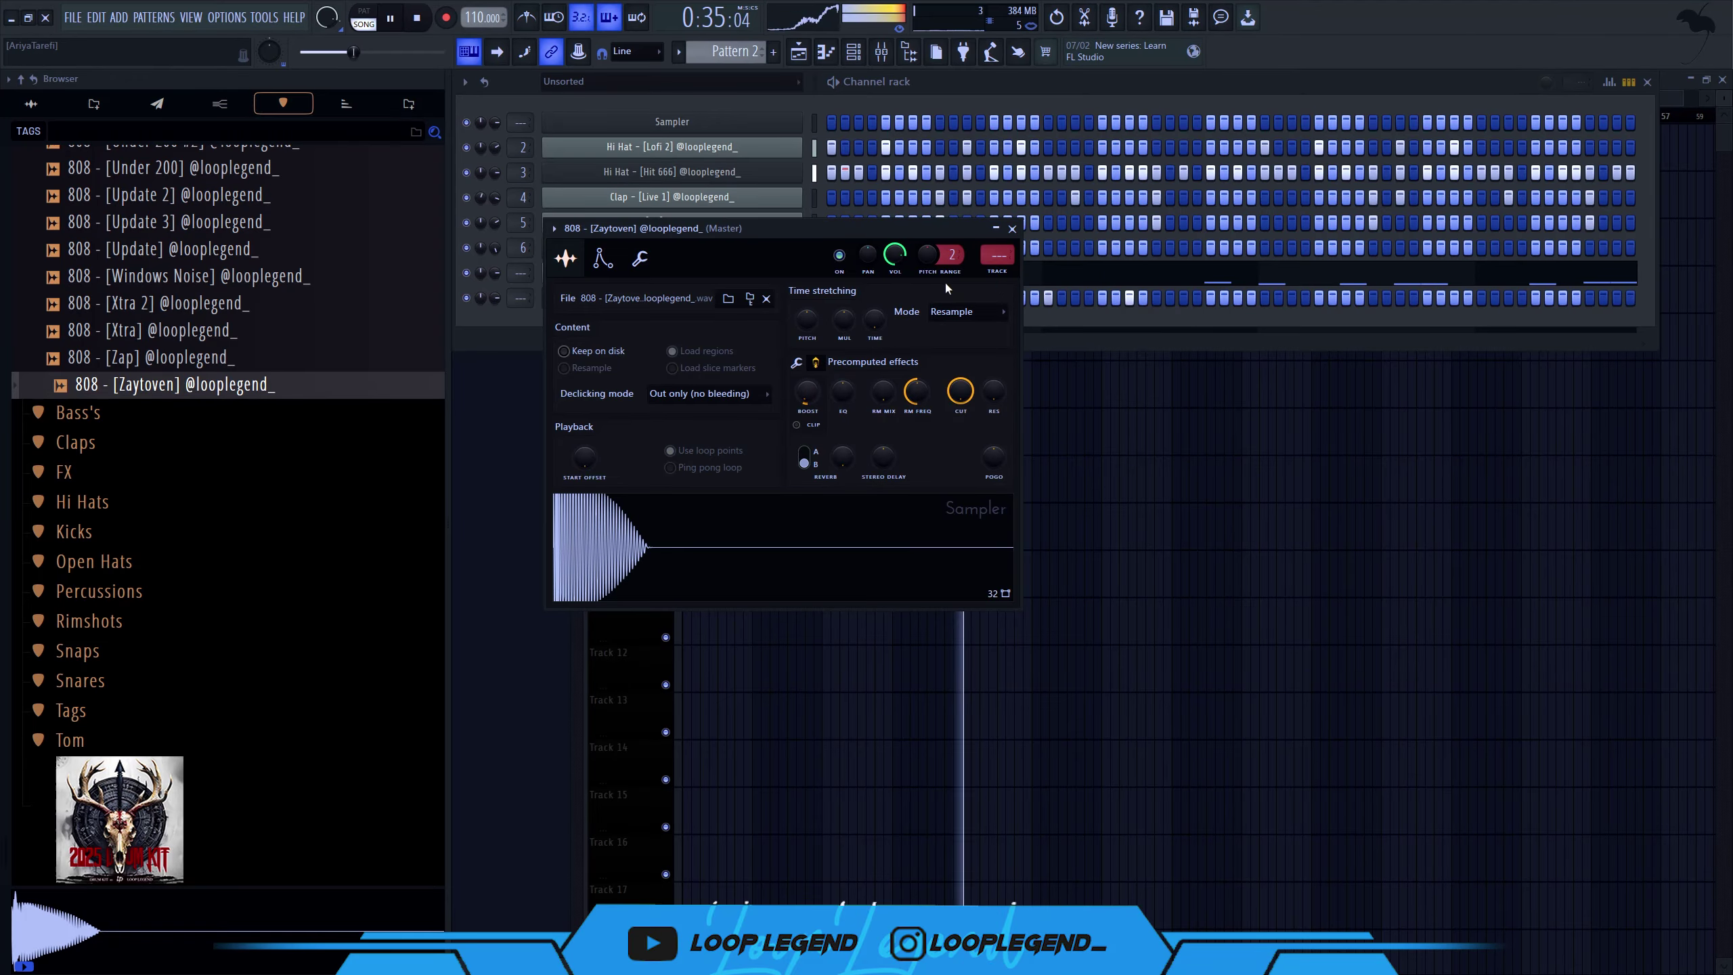
pyautogui.doubleClick(997, 258)
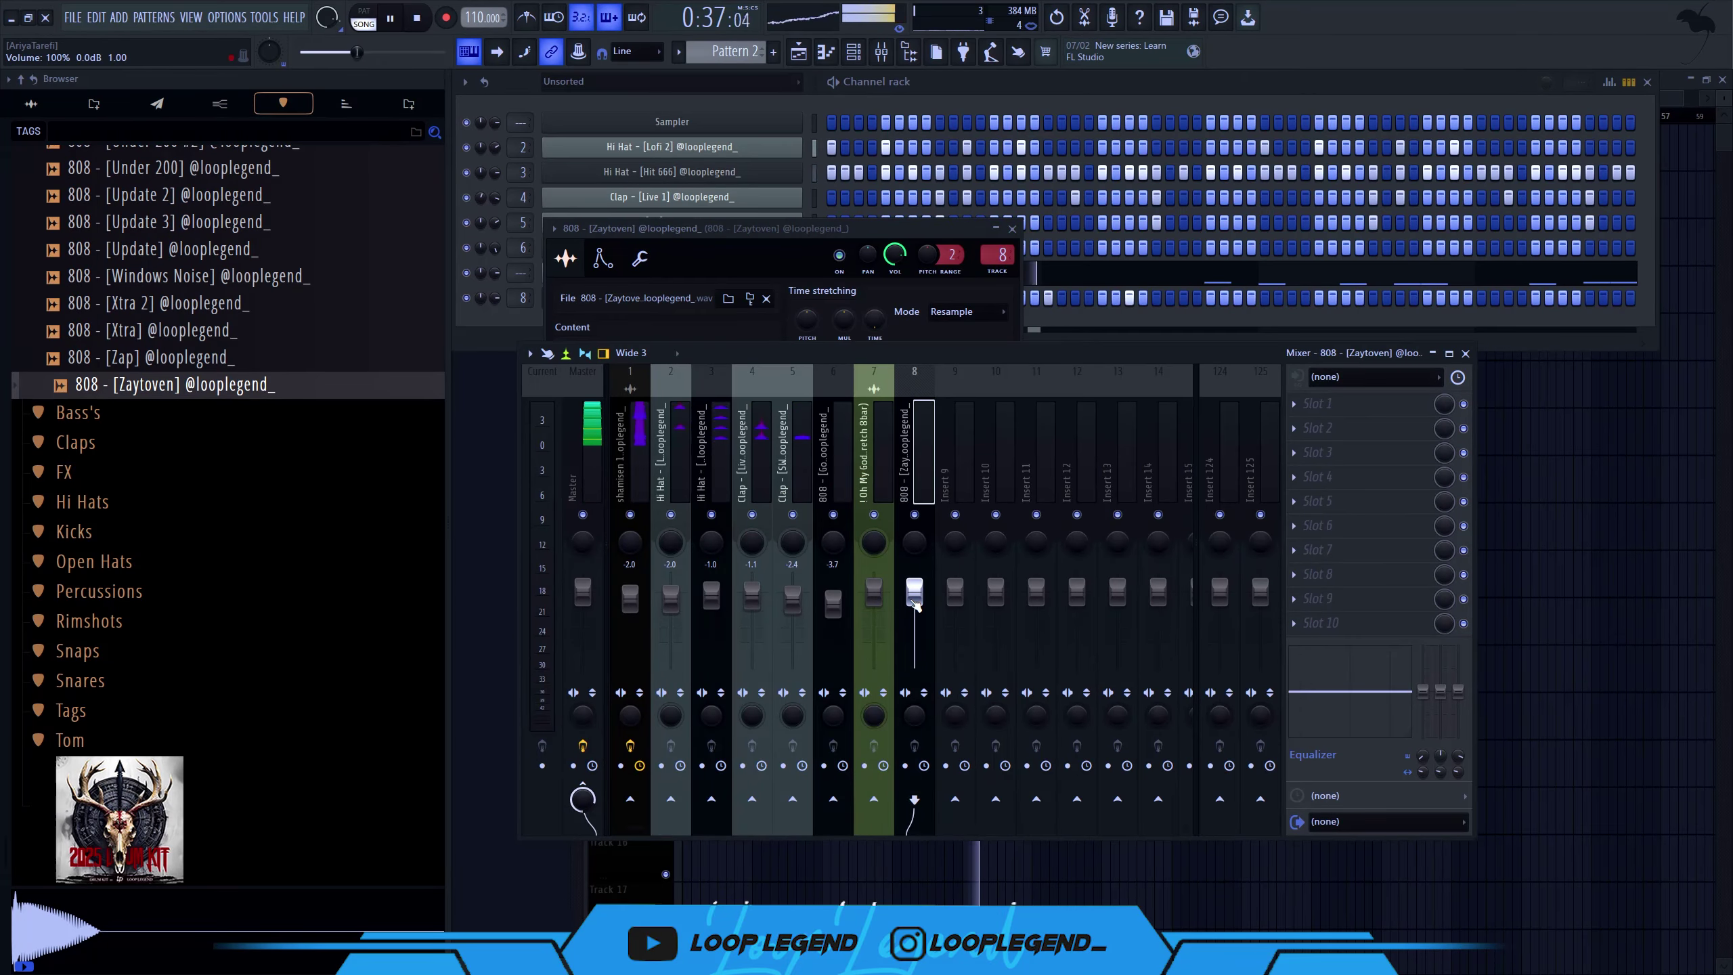
# - Set the Zaytoven 808's mixer level to -1.0 dB, and route the Go To Layered 808 to mixer track 8 ahead of it
pyautogui.click(869, 343)
pyautogui.hotkey('ctrl', 'l')
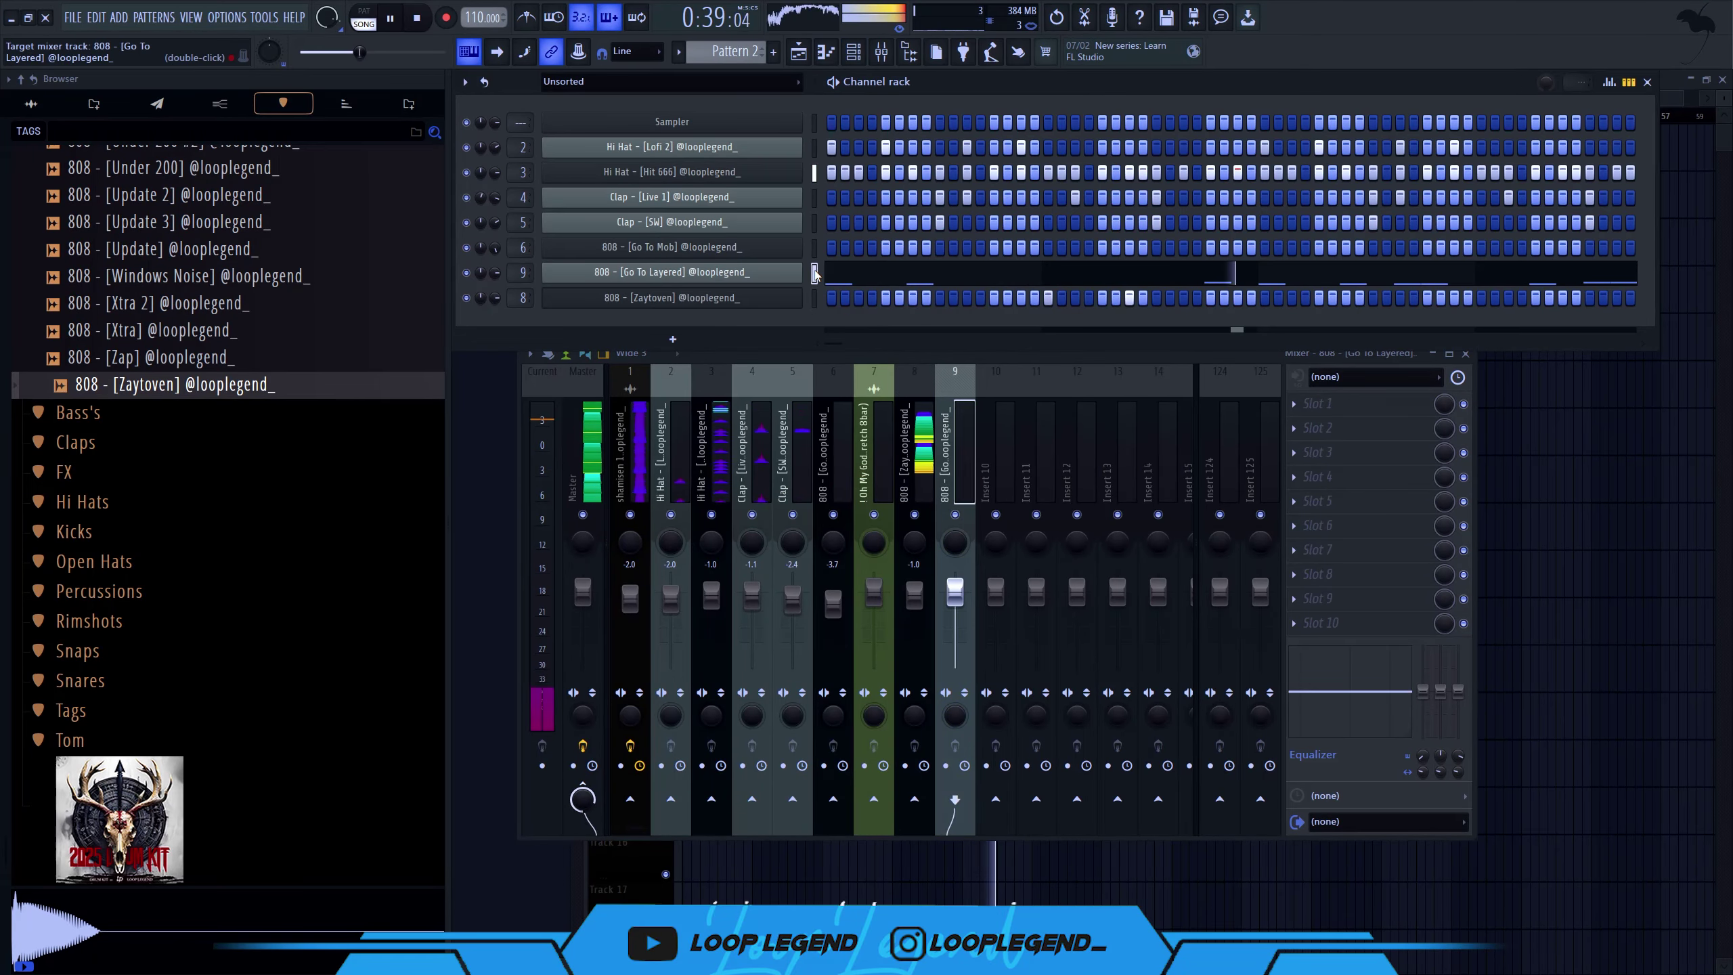
pyautogui.press('F6')
pyautogui.hotkey('alt', 'Left')
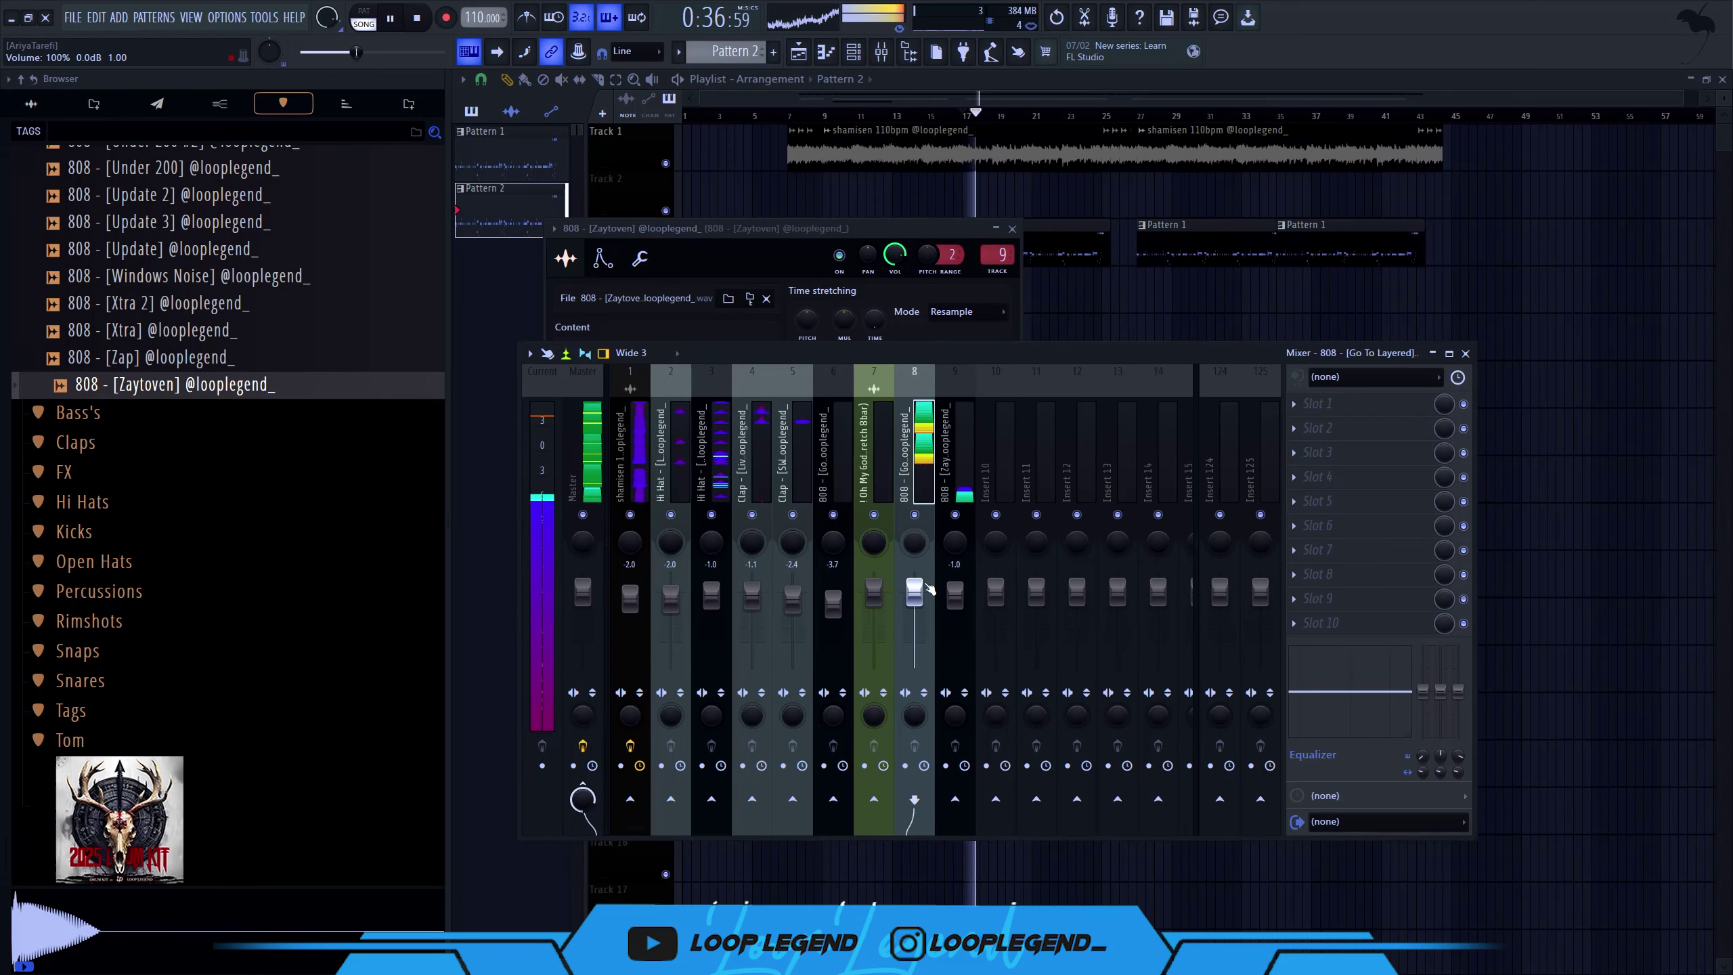
pyautogui.press('F9')
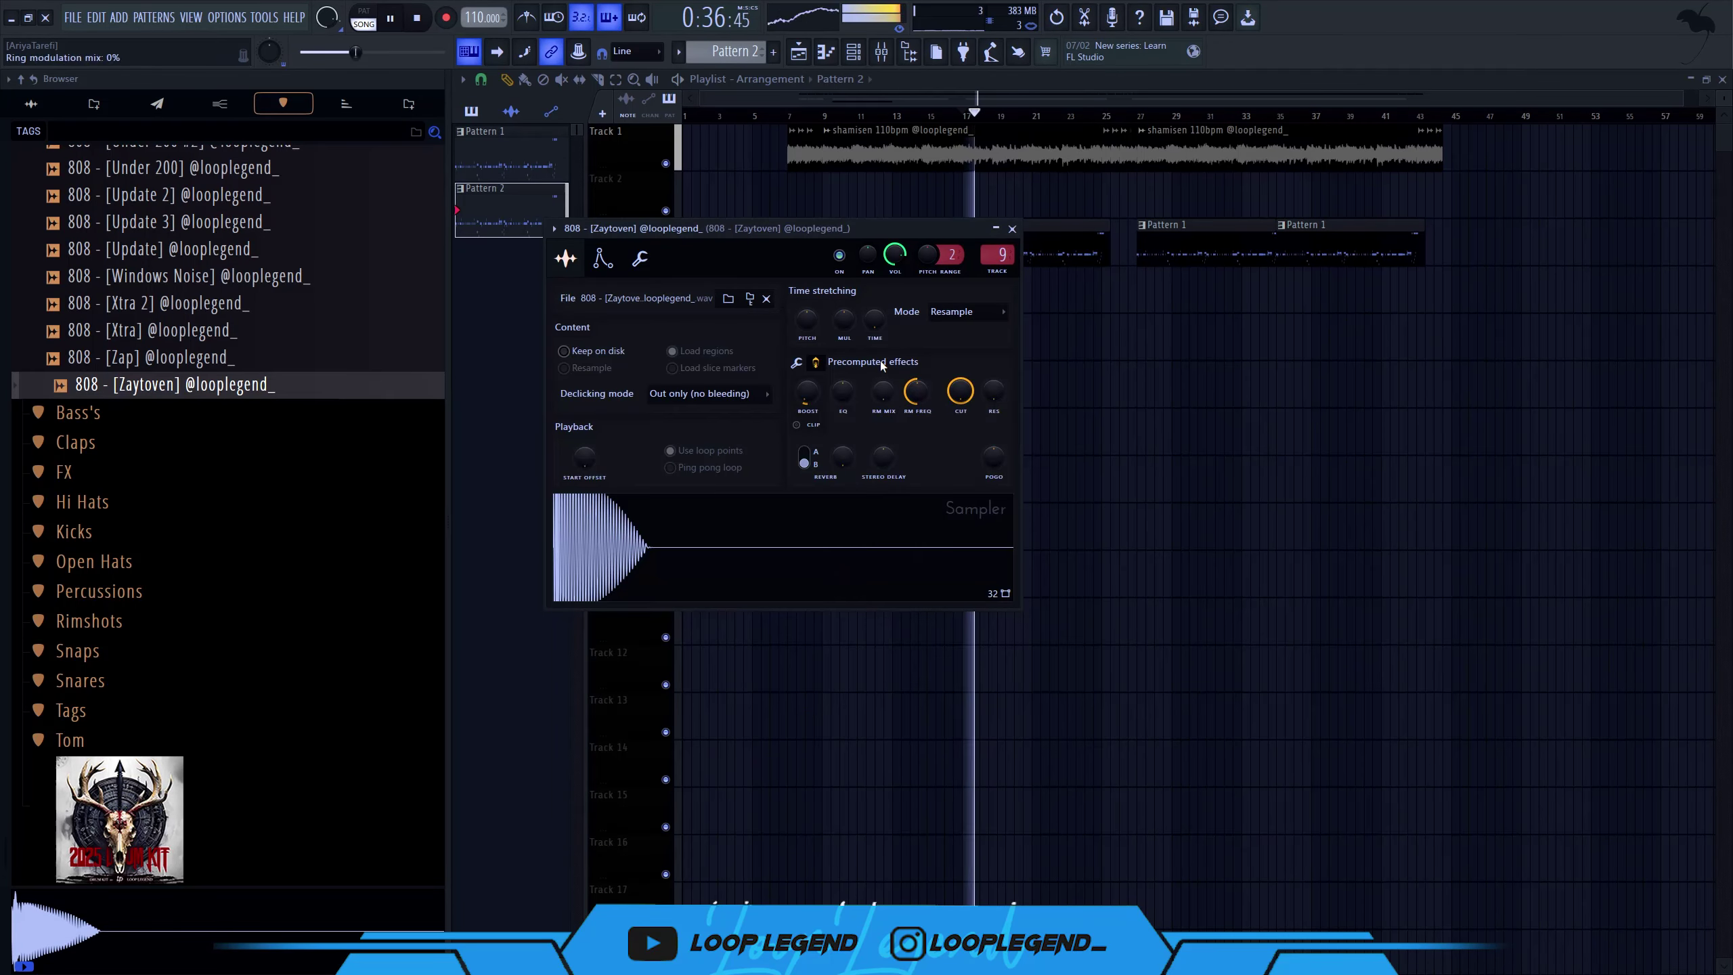
# - Lengthen the two Zaytoven 808 notes and add a shorter C5 note directly before the second one in Pattern 2
pyautogui.press('F7')
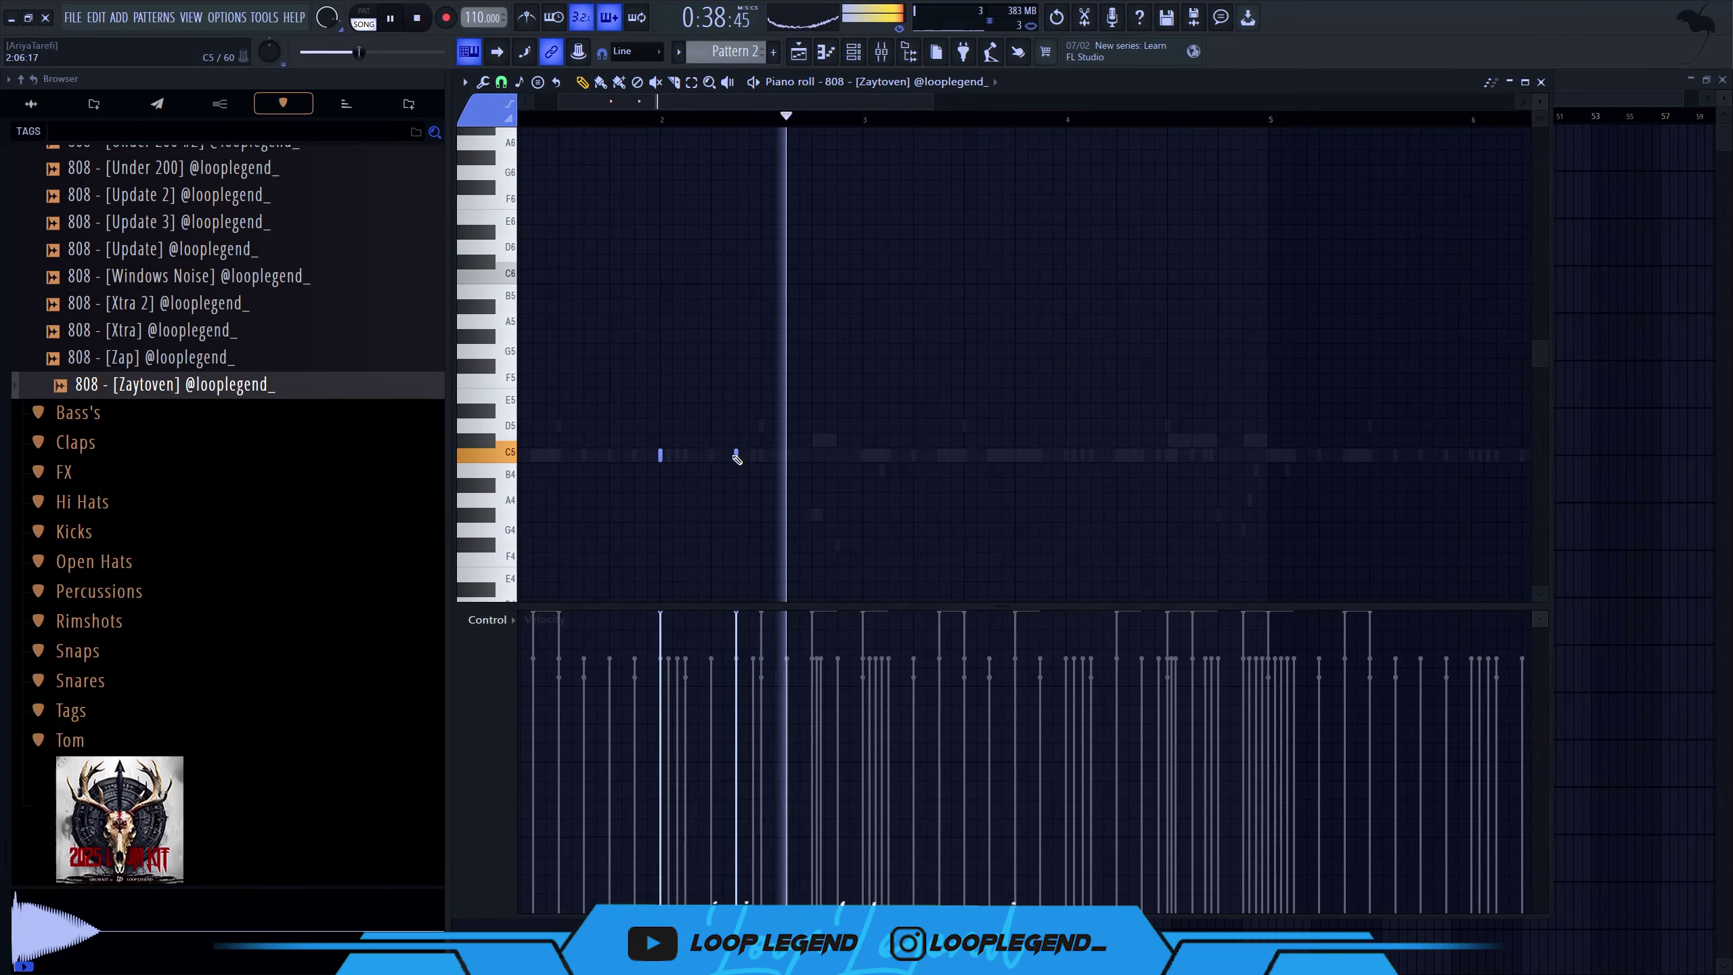
pyautogui.press('space')
pyautogui.scroll(6, 805, 471)
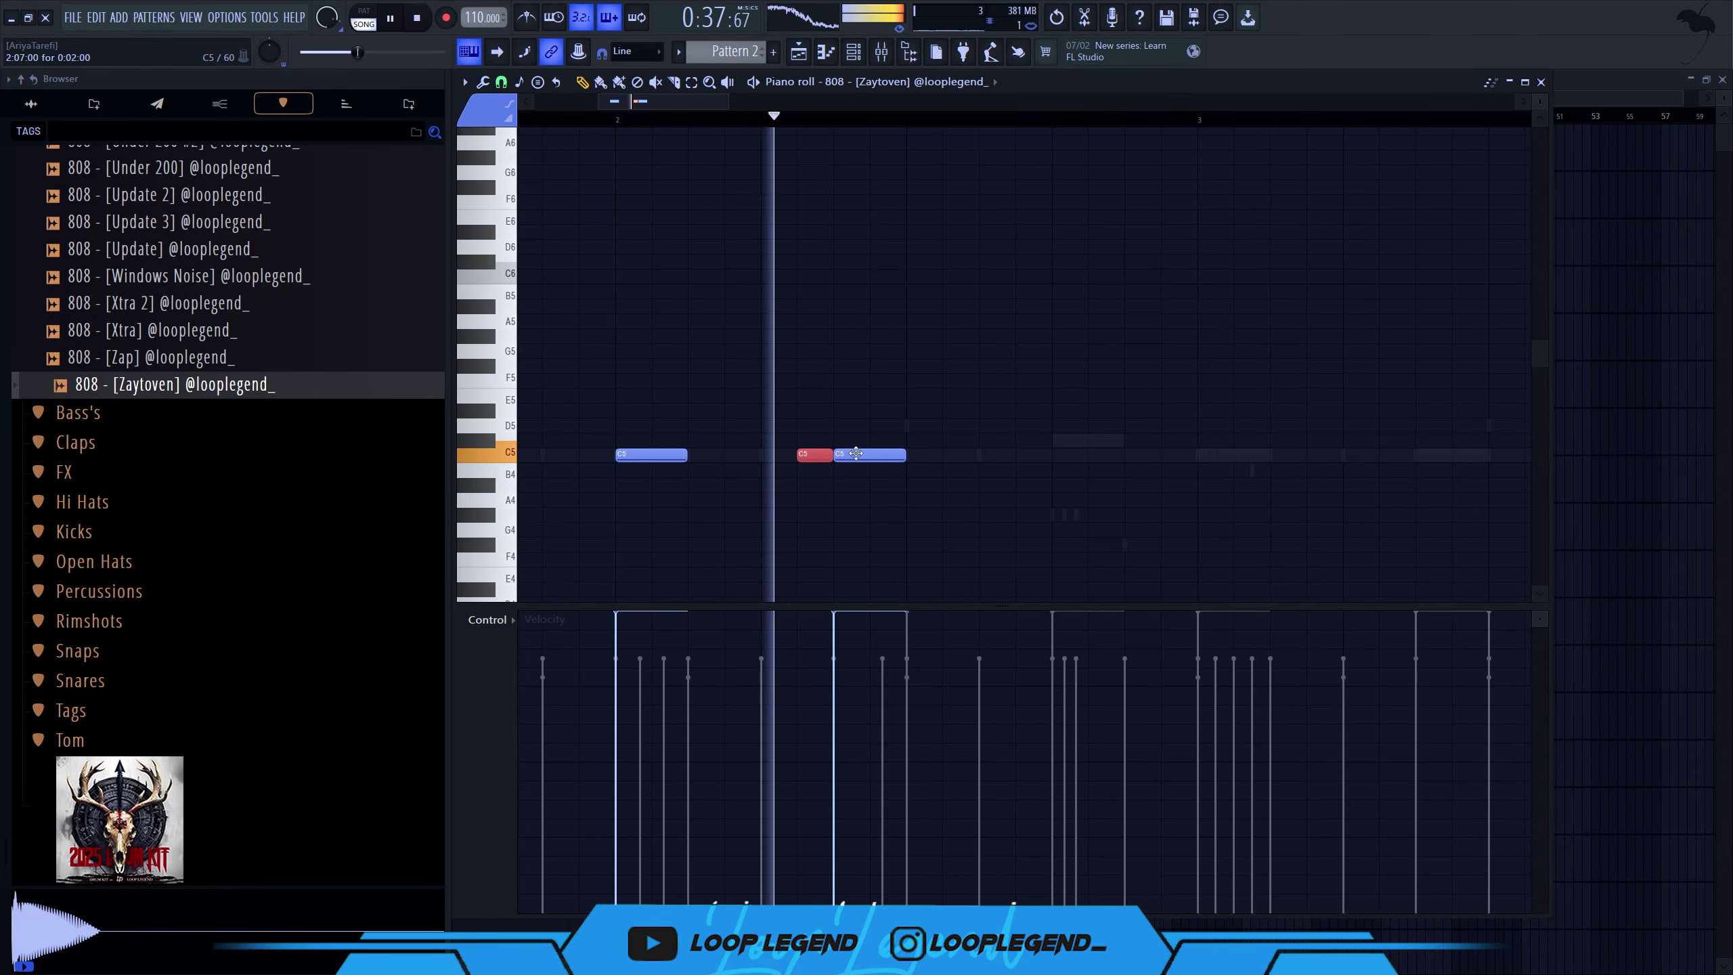
pyautogui.press('space')
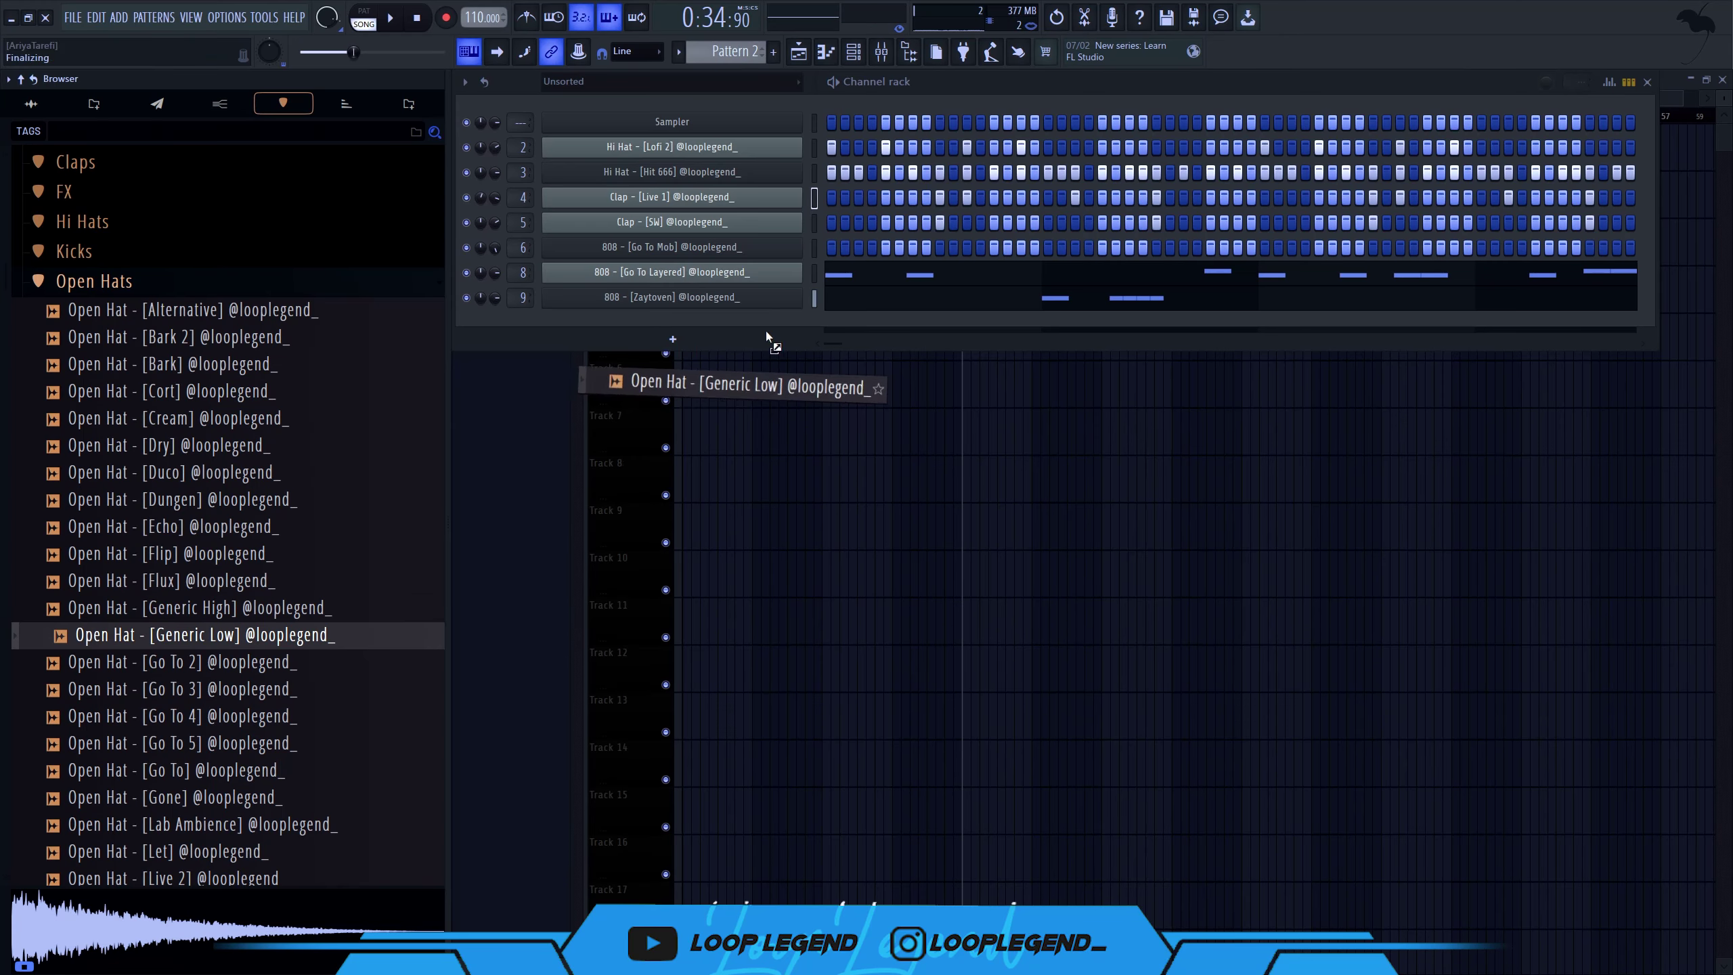
# - Add Open Hat - [Generic Low] as a new channel in Pattern 2 and fill every 8 steps
pyautogui.moveTo(767, 330); pyautogui.dragTo(791, 325)
pyautogui.rightClick(804, 321)
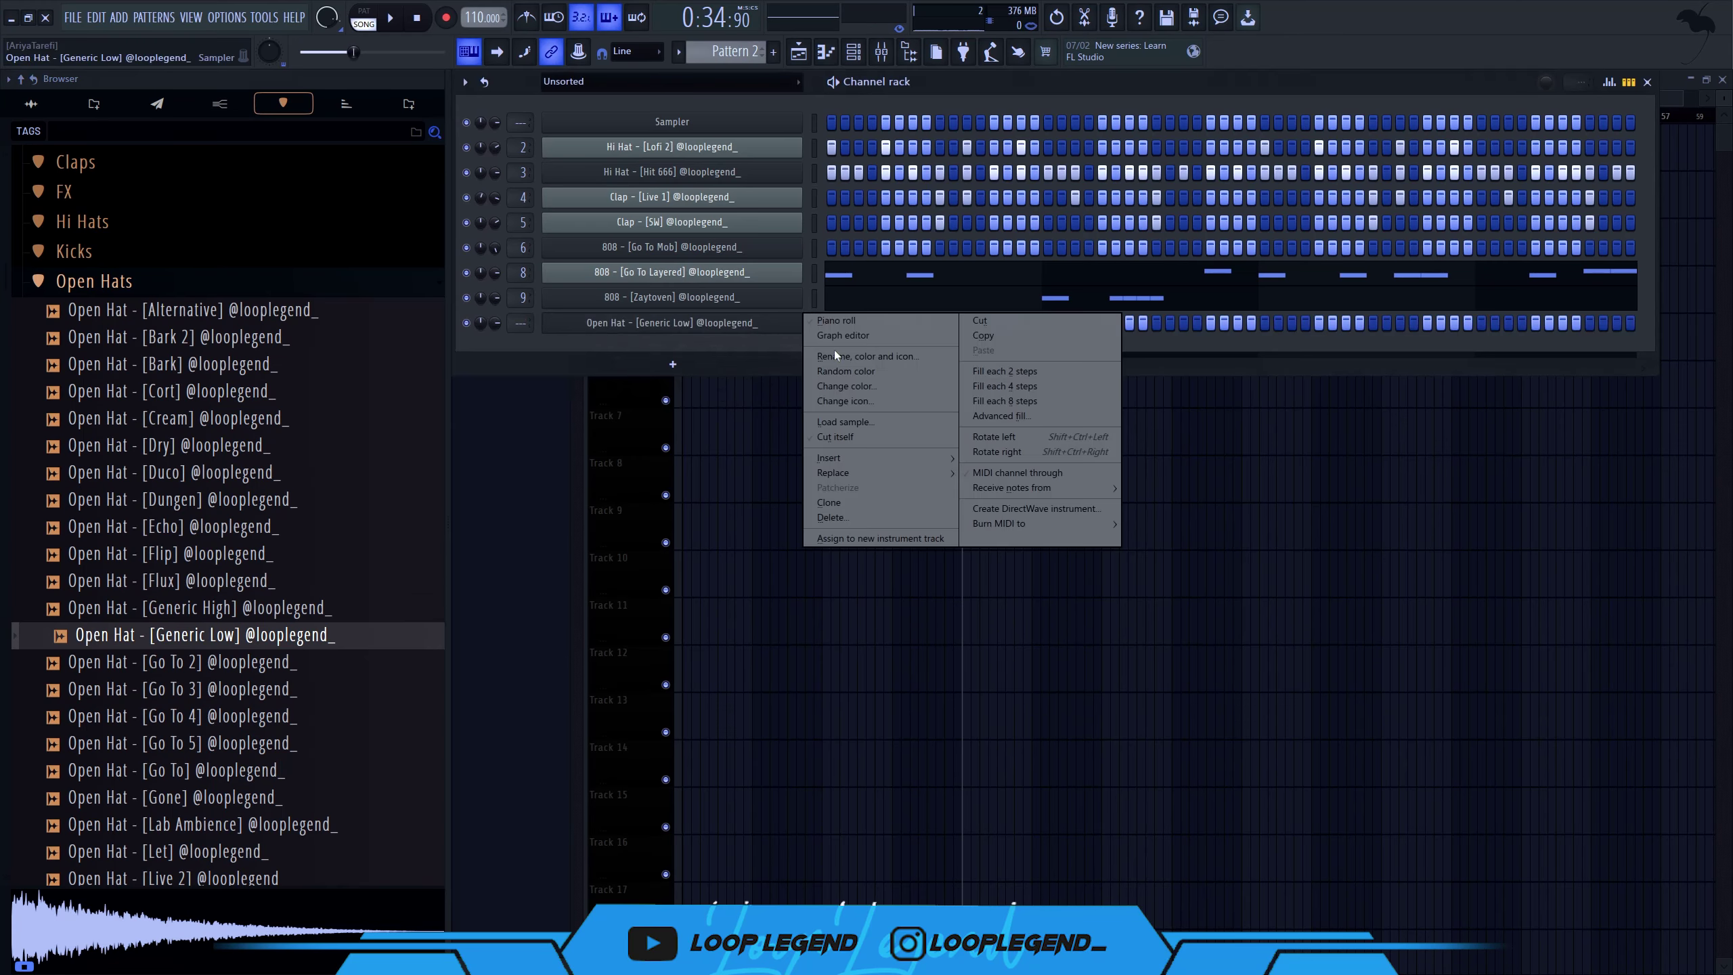
pyautogui.click(980, 401)
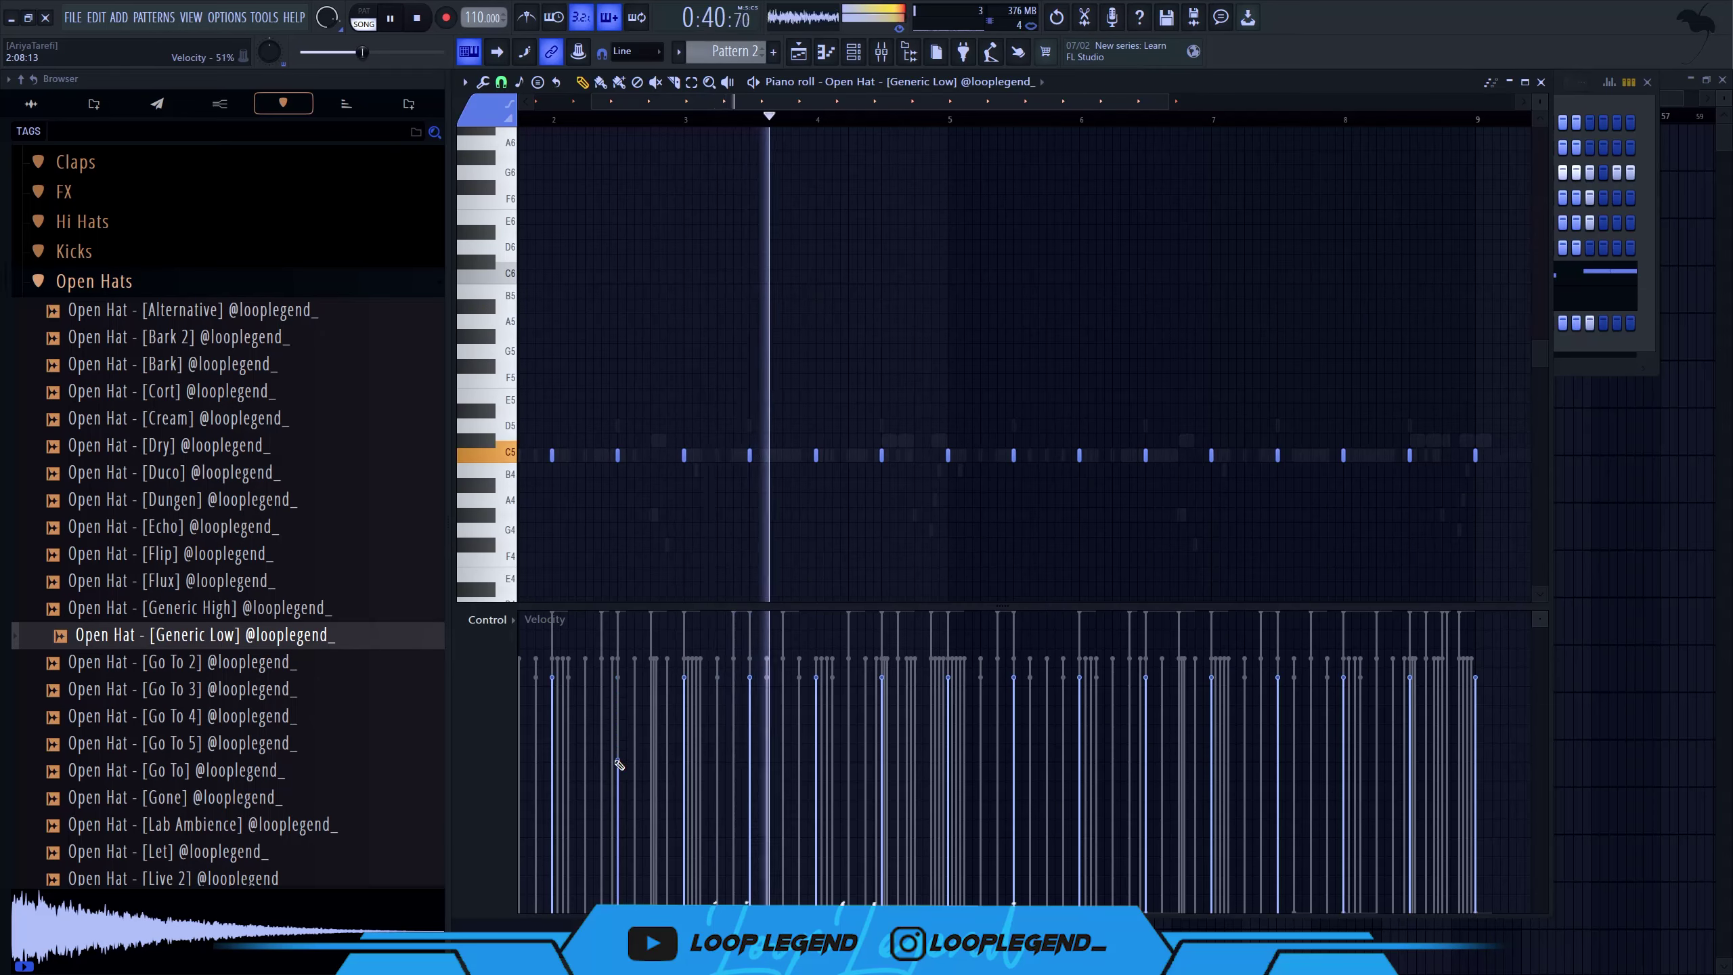
# - Lower the velocity of the open hat hits halfway through bars 2 and 4
pyautogui.click(892, 797)
pyautogui.scroll(-3, 921, 545)
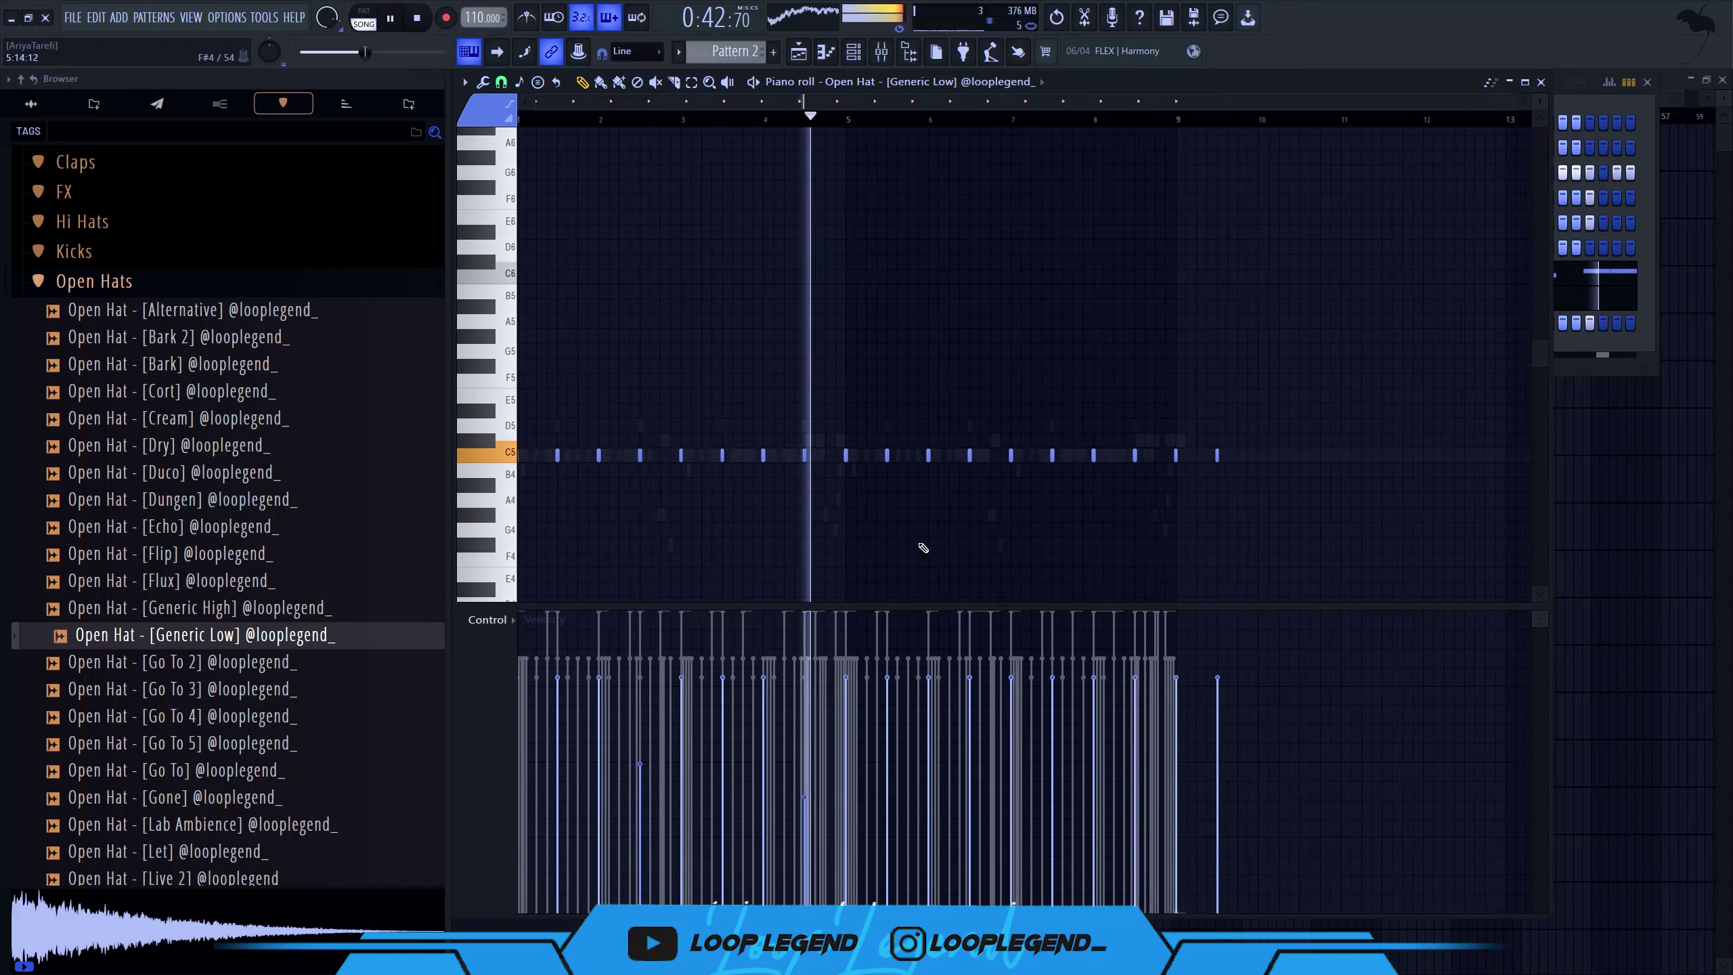
pyautogui.scroll(1, 1092, 543)
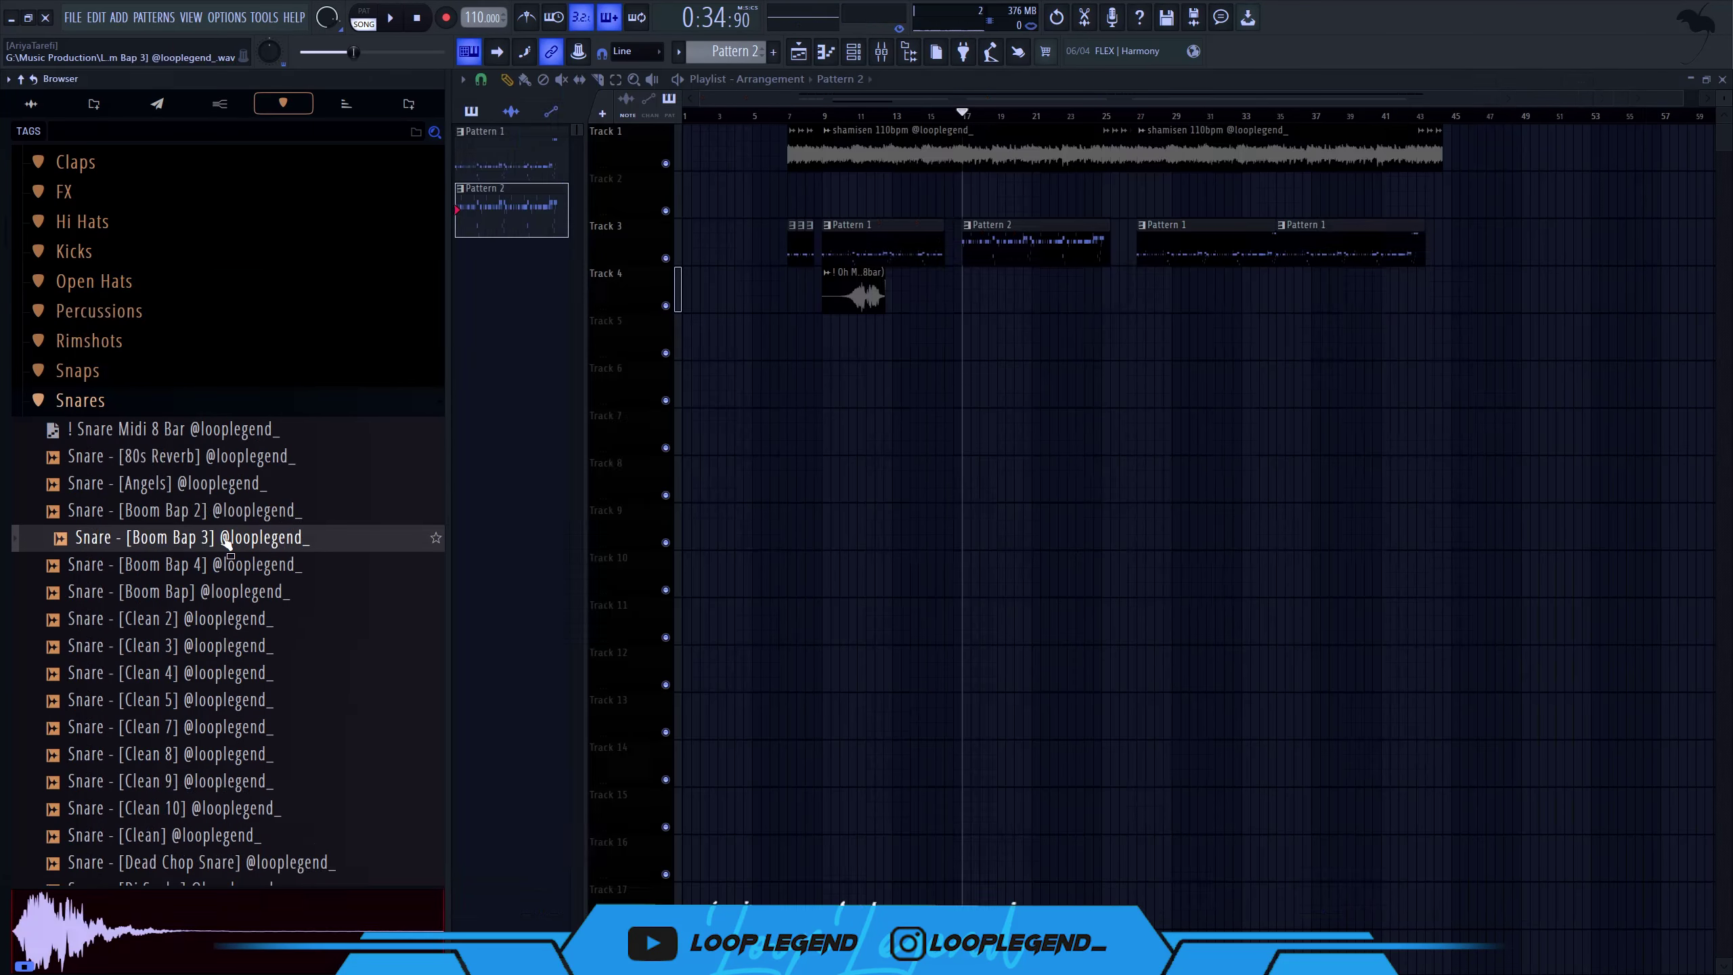
# - Compare the Boom Bap snares, add Snare - [Boom Bap 3] as a new channel, and place hits on steps 15 and 19 of Pattern 2
pyautogui.click(221, 510)
pyautogui.click(228, 566)
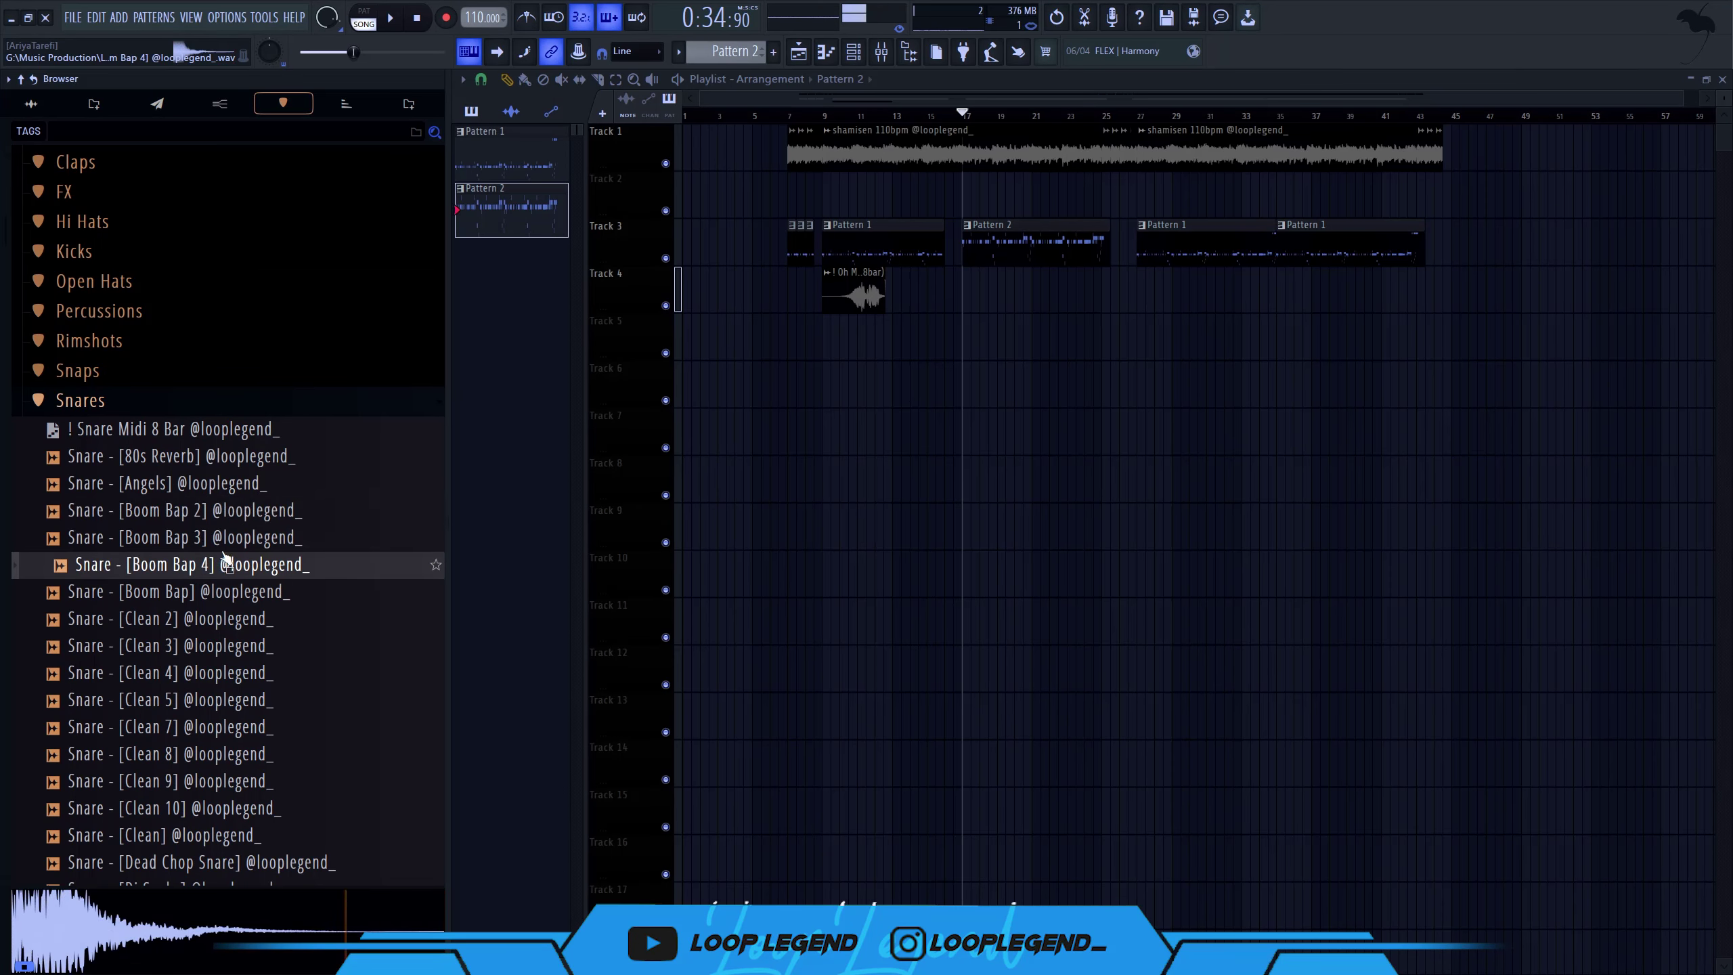
pyautogui.rightClick(230, 538)
pyautogui.click(250, 559)
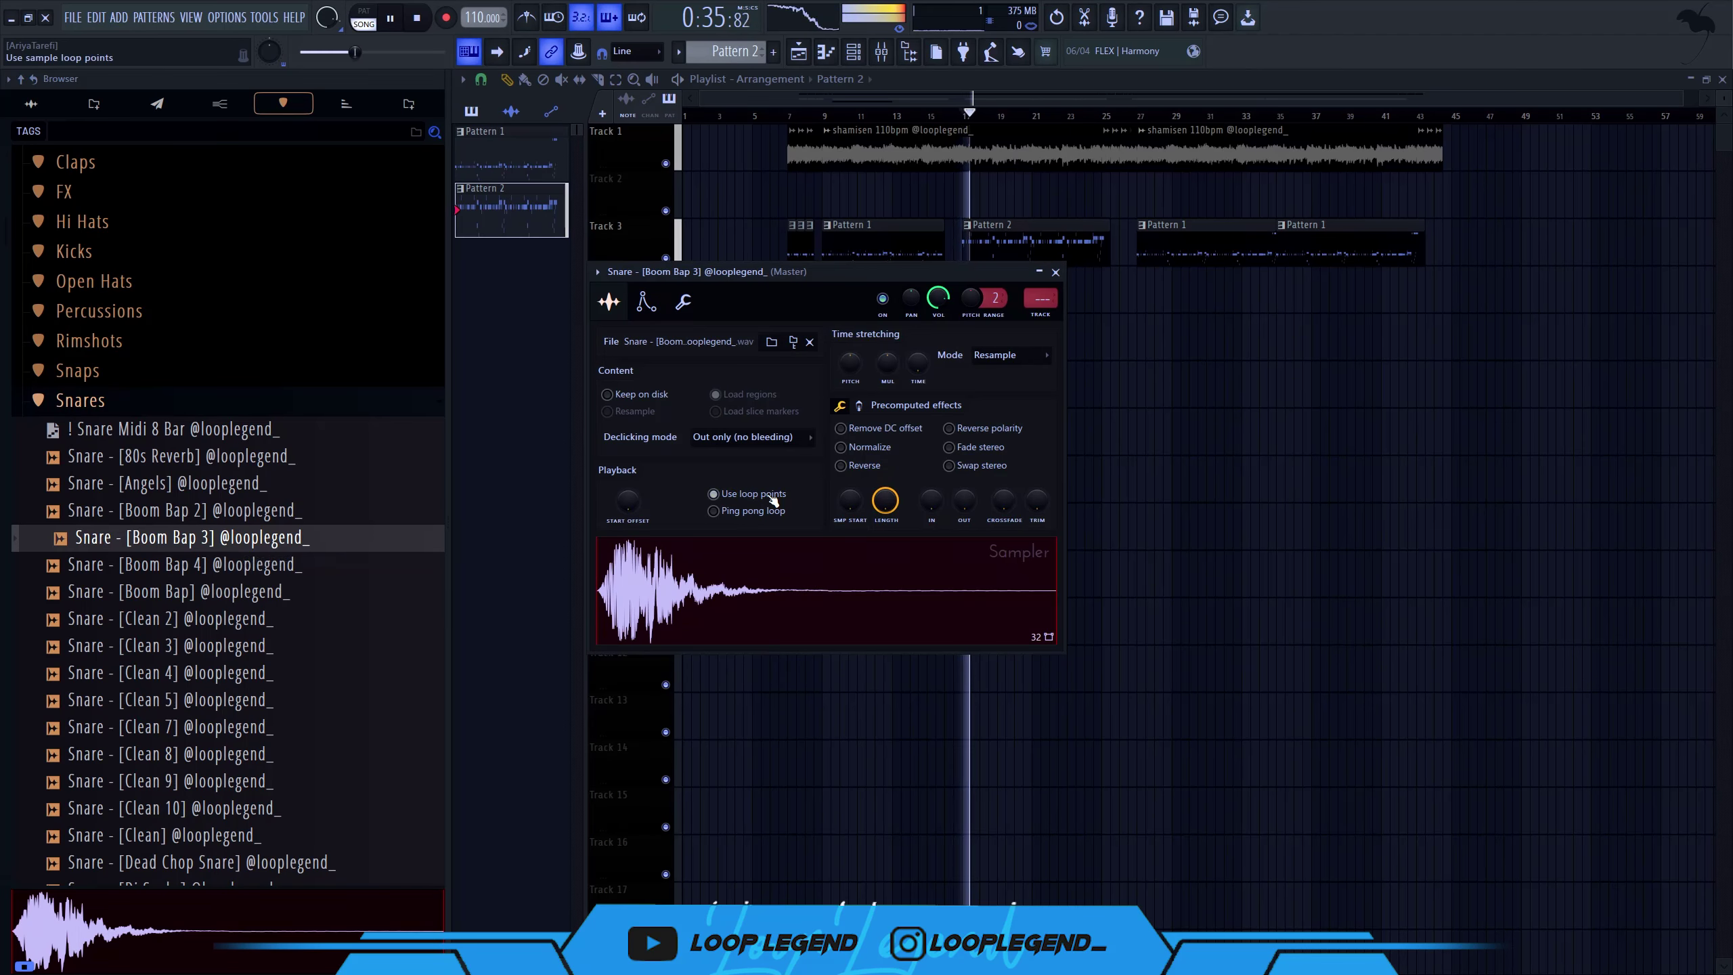
pyautogui.press('F6')
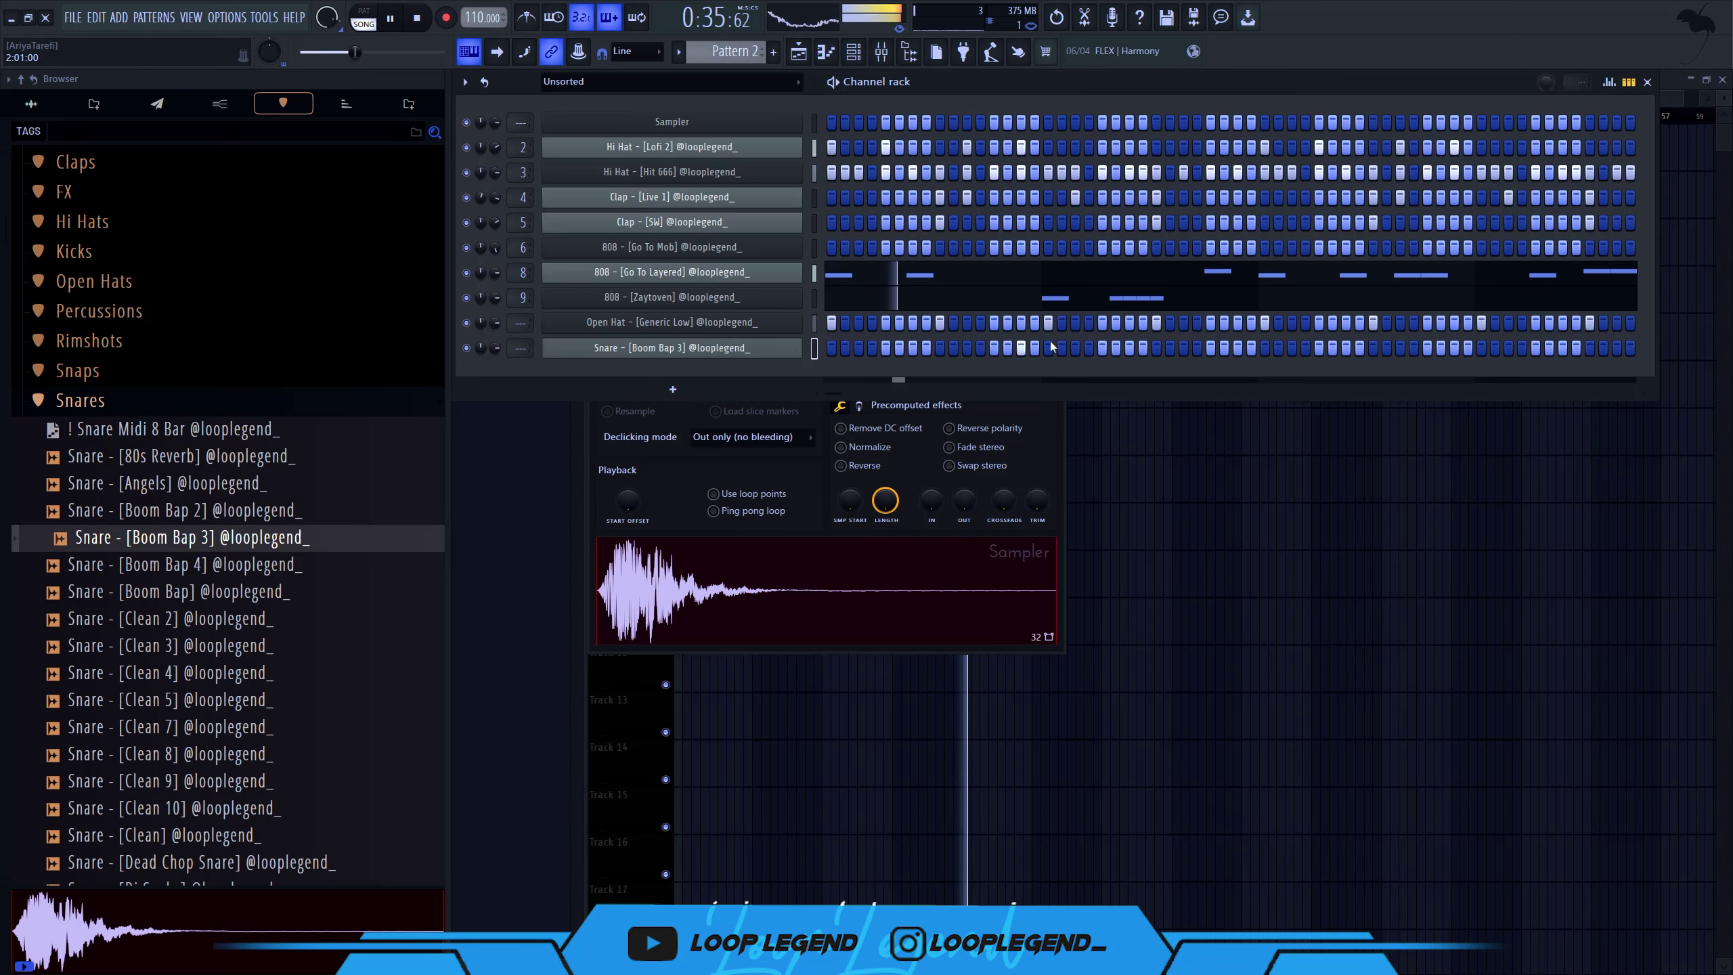
pyautogui.click(1075, 348)
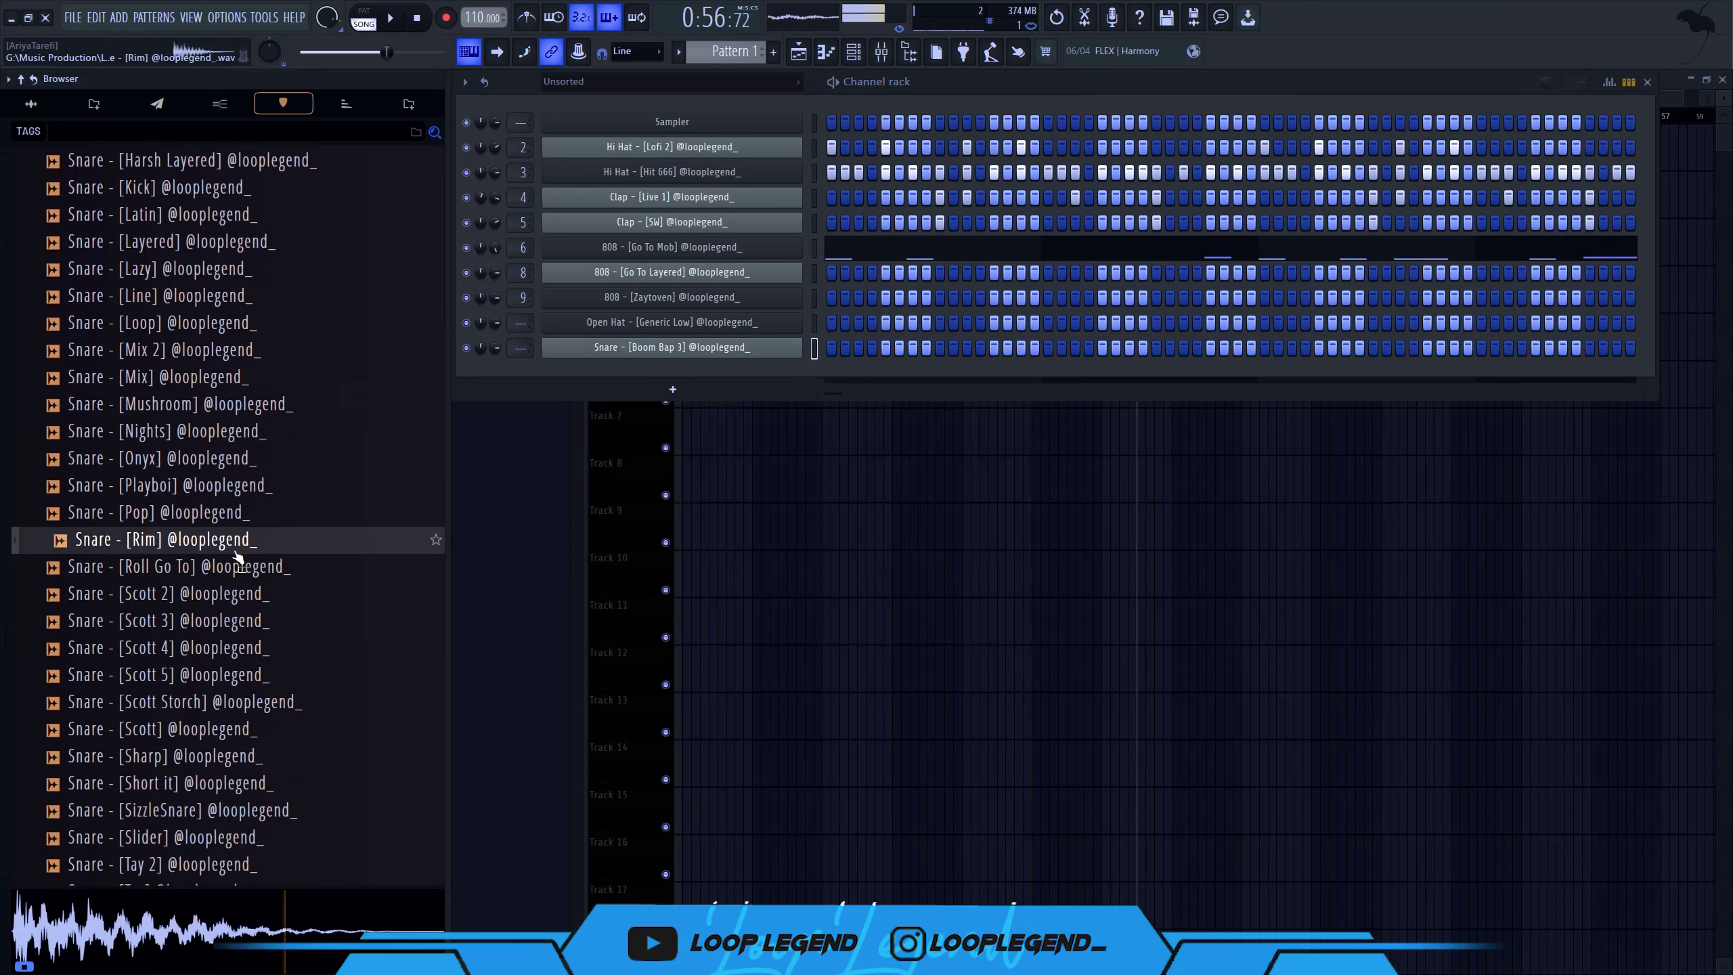
# - Add Snare - [Roll Go To] as a new channel in Pattern 1 and load the 2025 Midi Kit - Snare 129bpm notes into it
pyautogui.click(235, 564)
pyautogui.moveTo(633, 377); pyautogui.dragTo(633, 378)
pyautogui.click(409, 104)
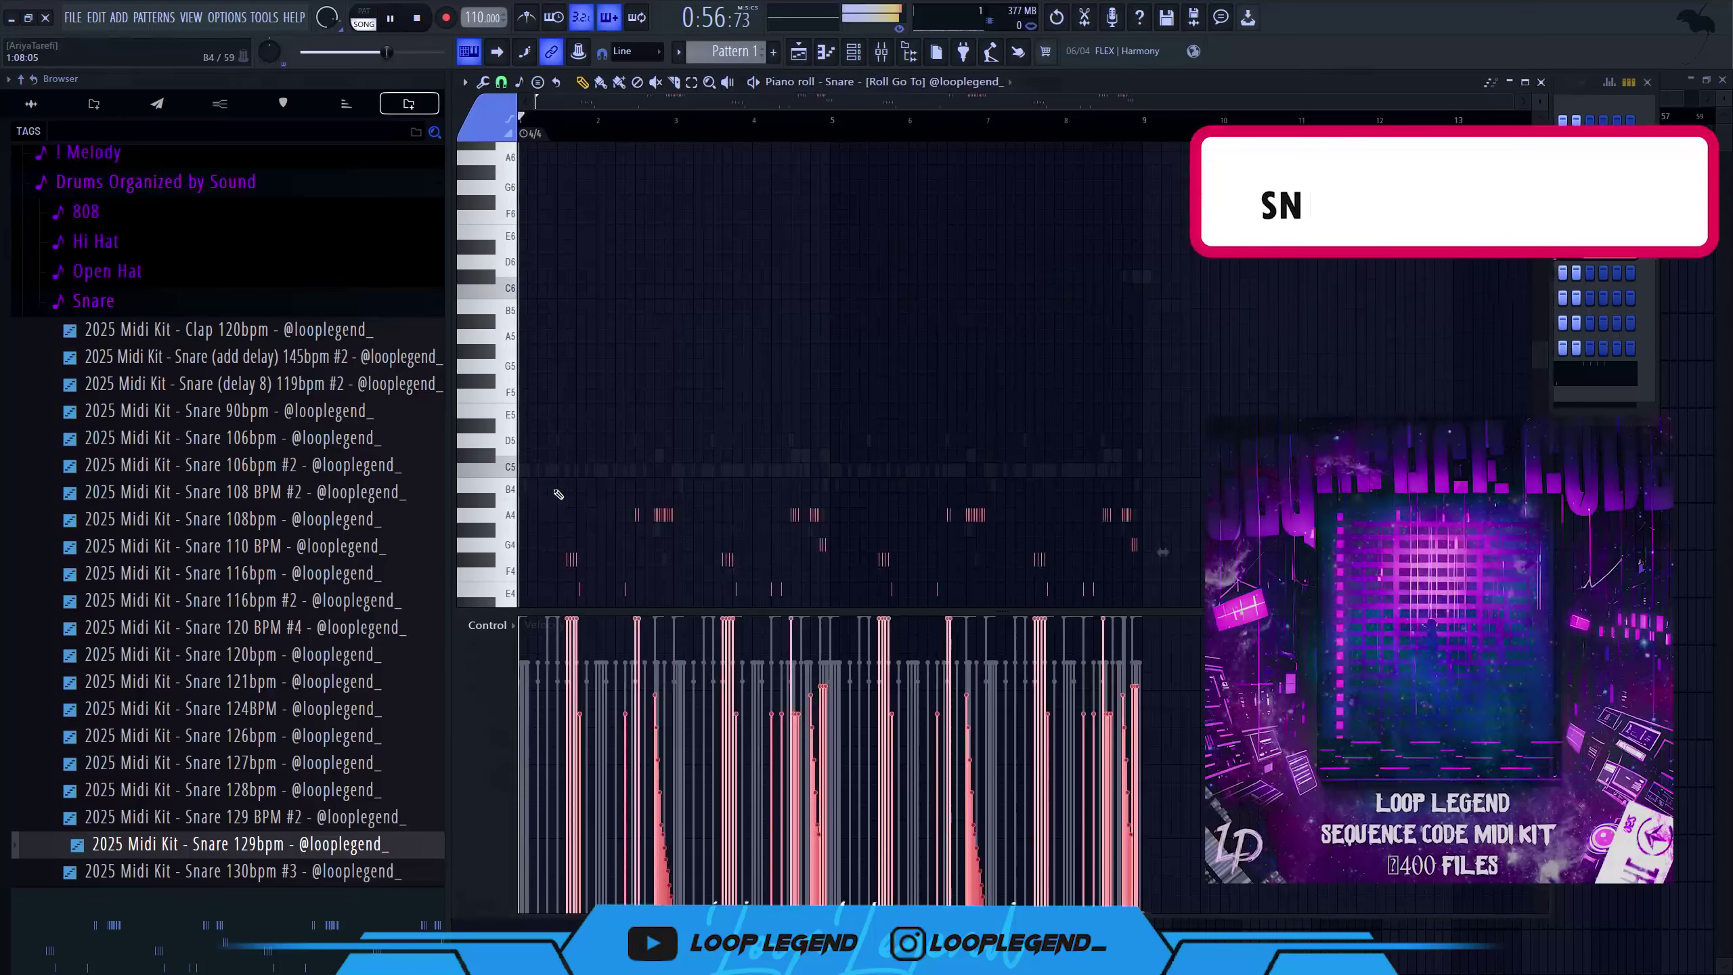
# - Play the imported snare MIDI and transpose all its notes up by one semitone
pyautogui.press('space')
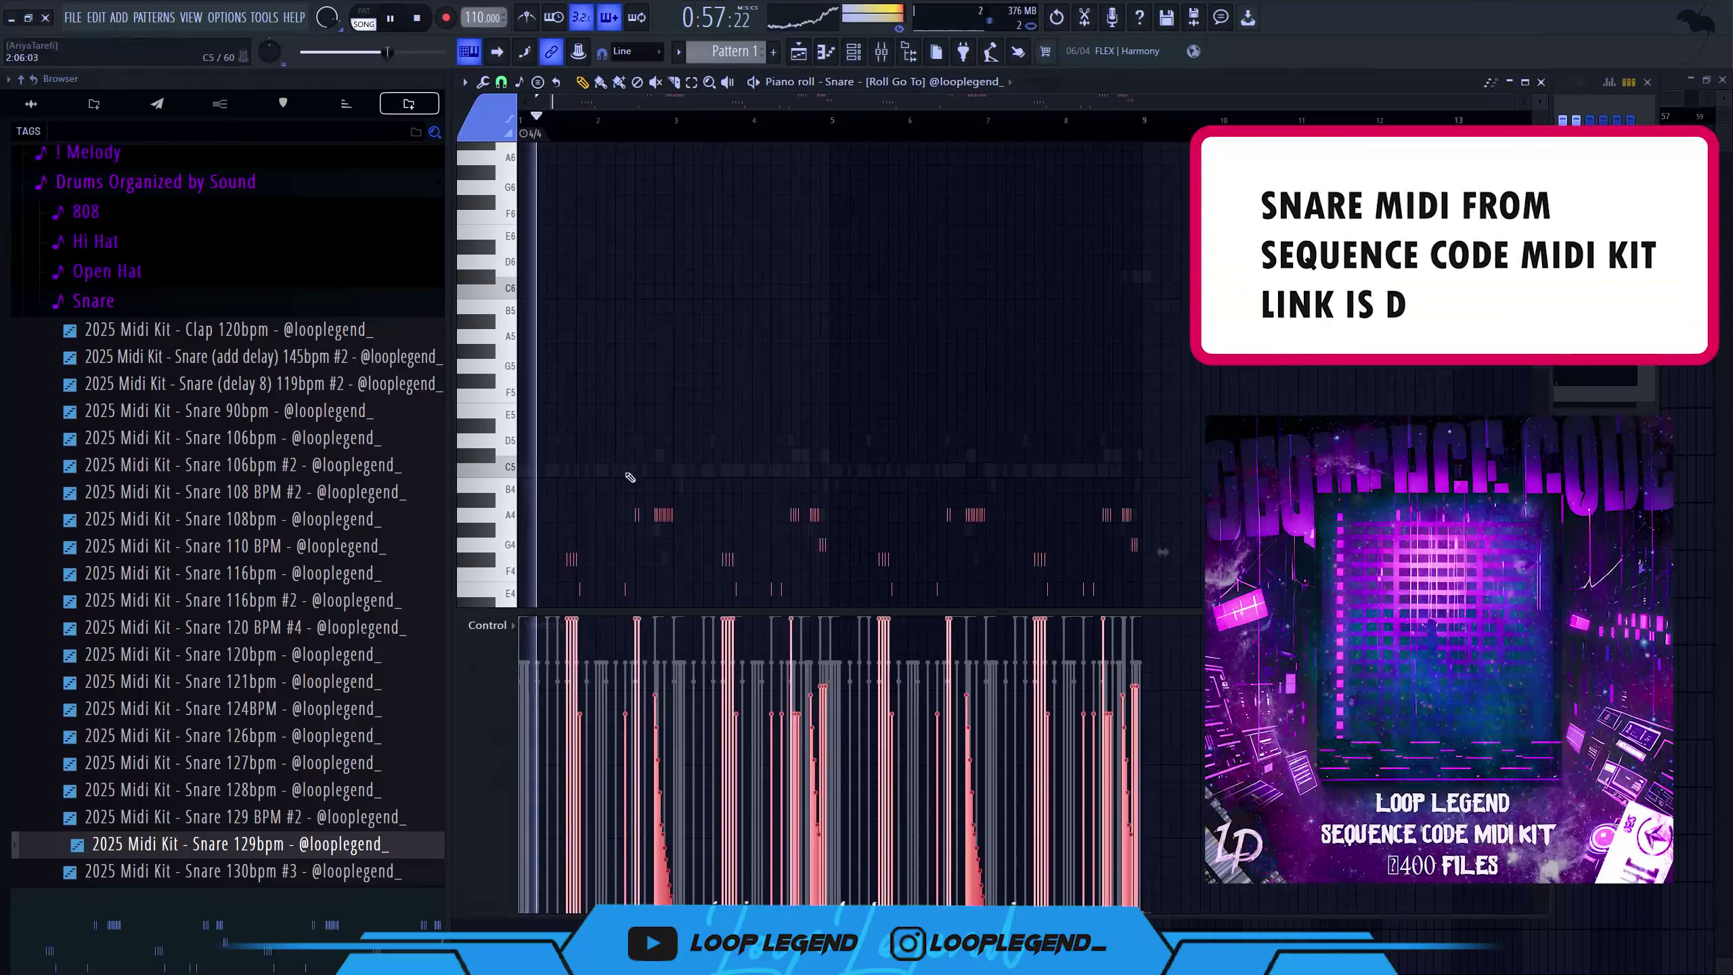
pyautogui.moveTo(650, 476); pyautogui.dragTo(713, 488)
pyautogui.hotkey('ctrl', 'Up')
pyautogui.hotkey('shift', 'Down')
pyautogui.hotkey('shift', 'Down')
pyautogui.hotkey('shift', 'Down')
pyautogui.hotkey('shift', 'Down')
pyautogui.hotkey('shift', 'Down')
pyautogui.hotkey('shift', 'Down')
pyautogui.hotkey('shift', 'Down')
pyautogui.hotkey('shift', 'Down')
pyautogui.hotkey('shift', 'Down')
pyautogui.hotkey('shift', 'Down')
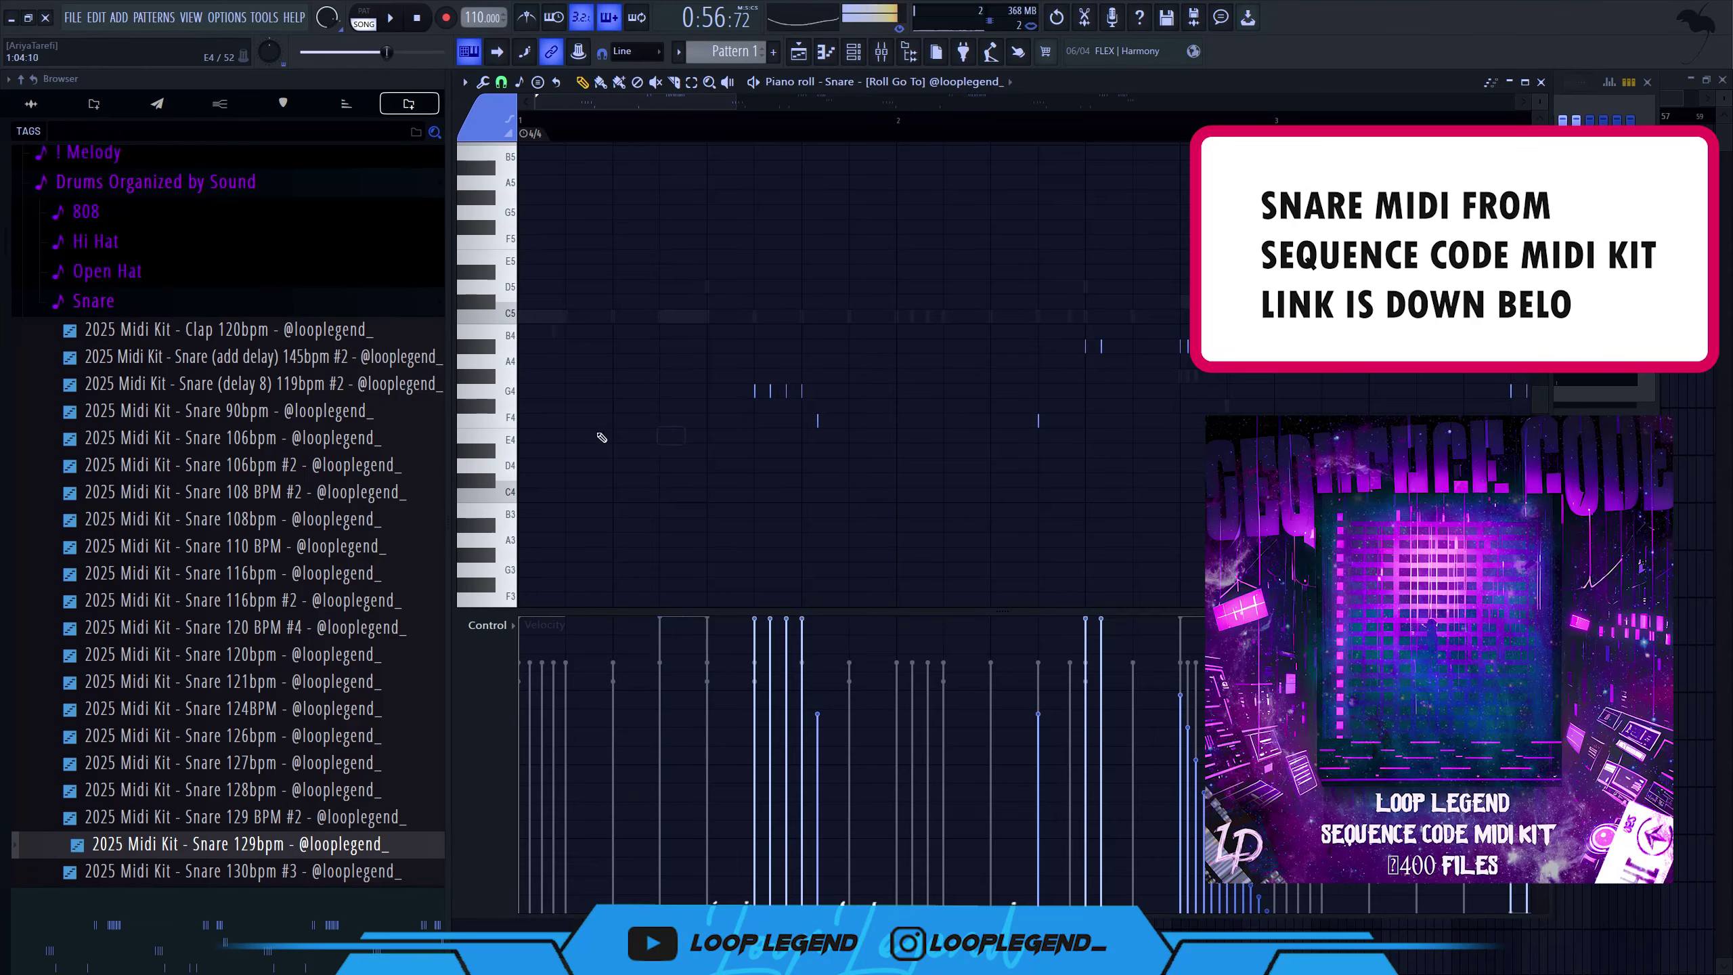
# - Add F4 snare notes at step 3 of bars 1 and 2 while Pattern 1 plays
pyautogui.press('space')
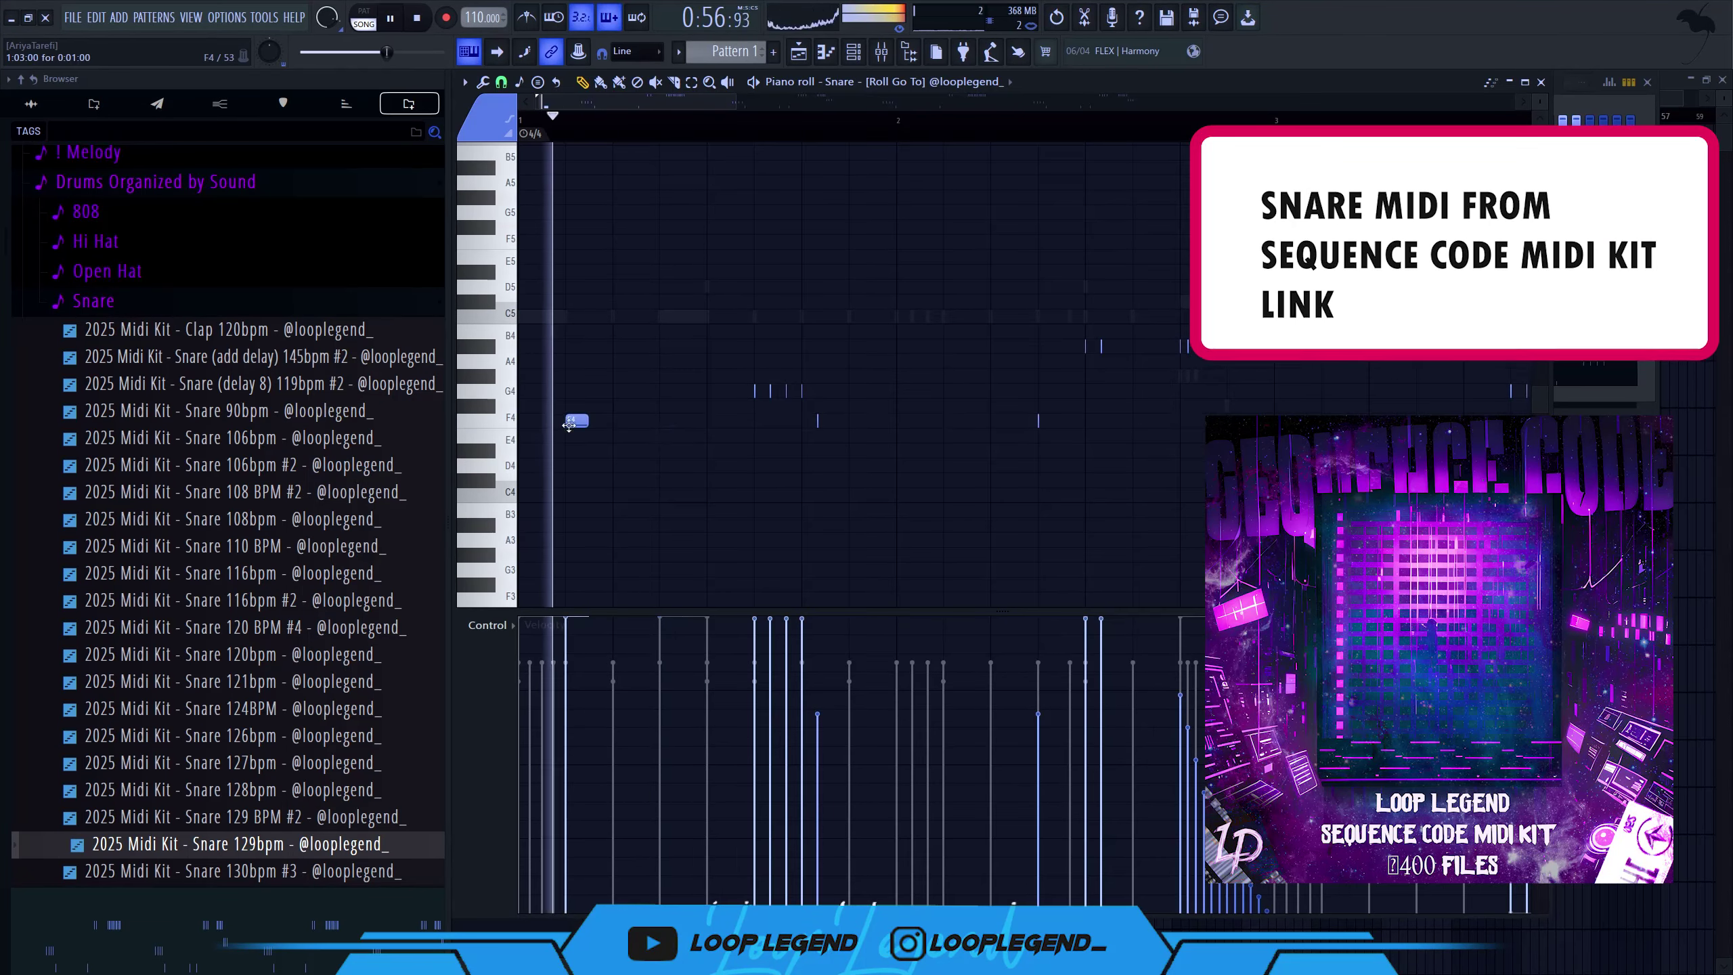
pyautogui.click(574, 420)
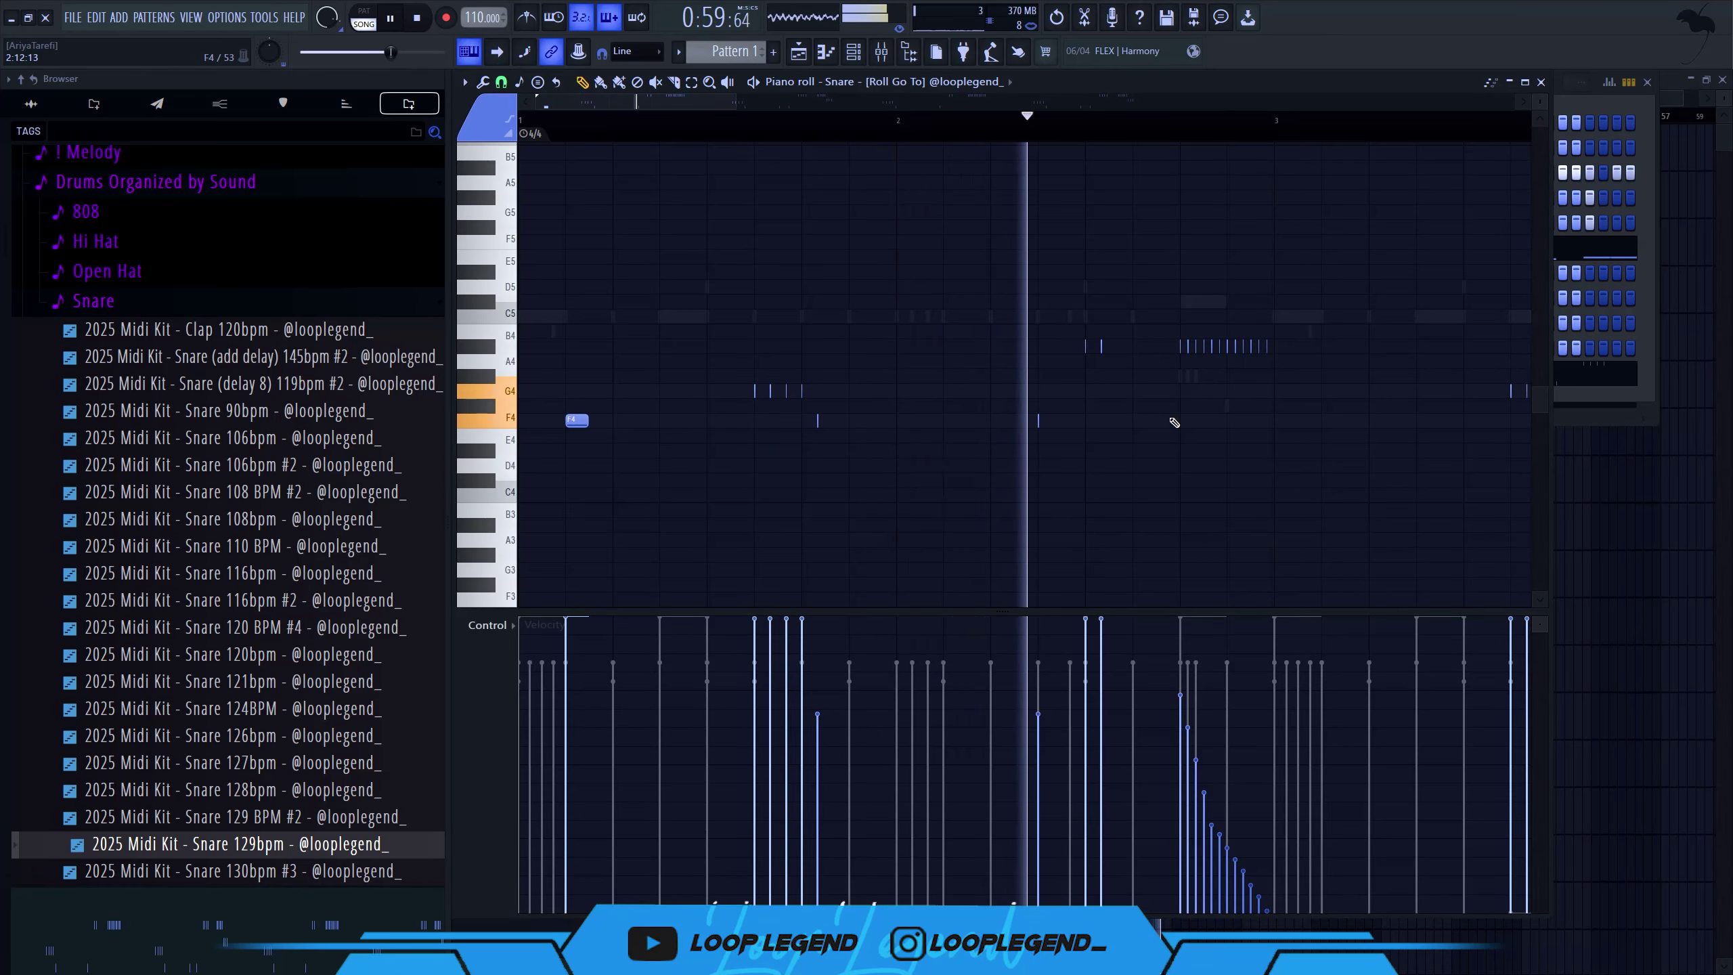
pyautogui.scroll(-3, 1175, 423)
pyautogui.click(803, 421)
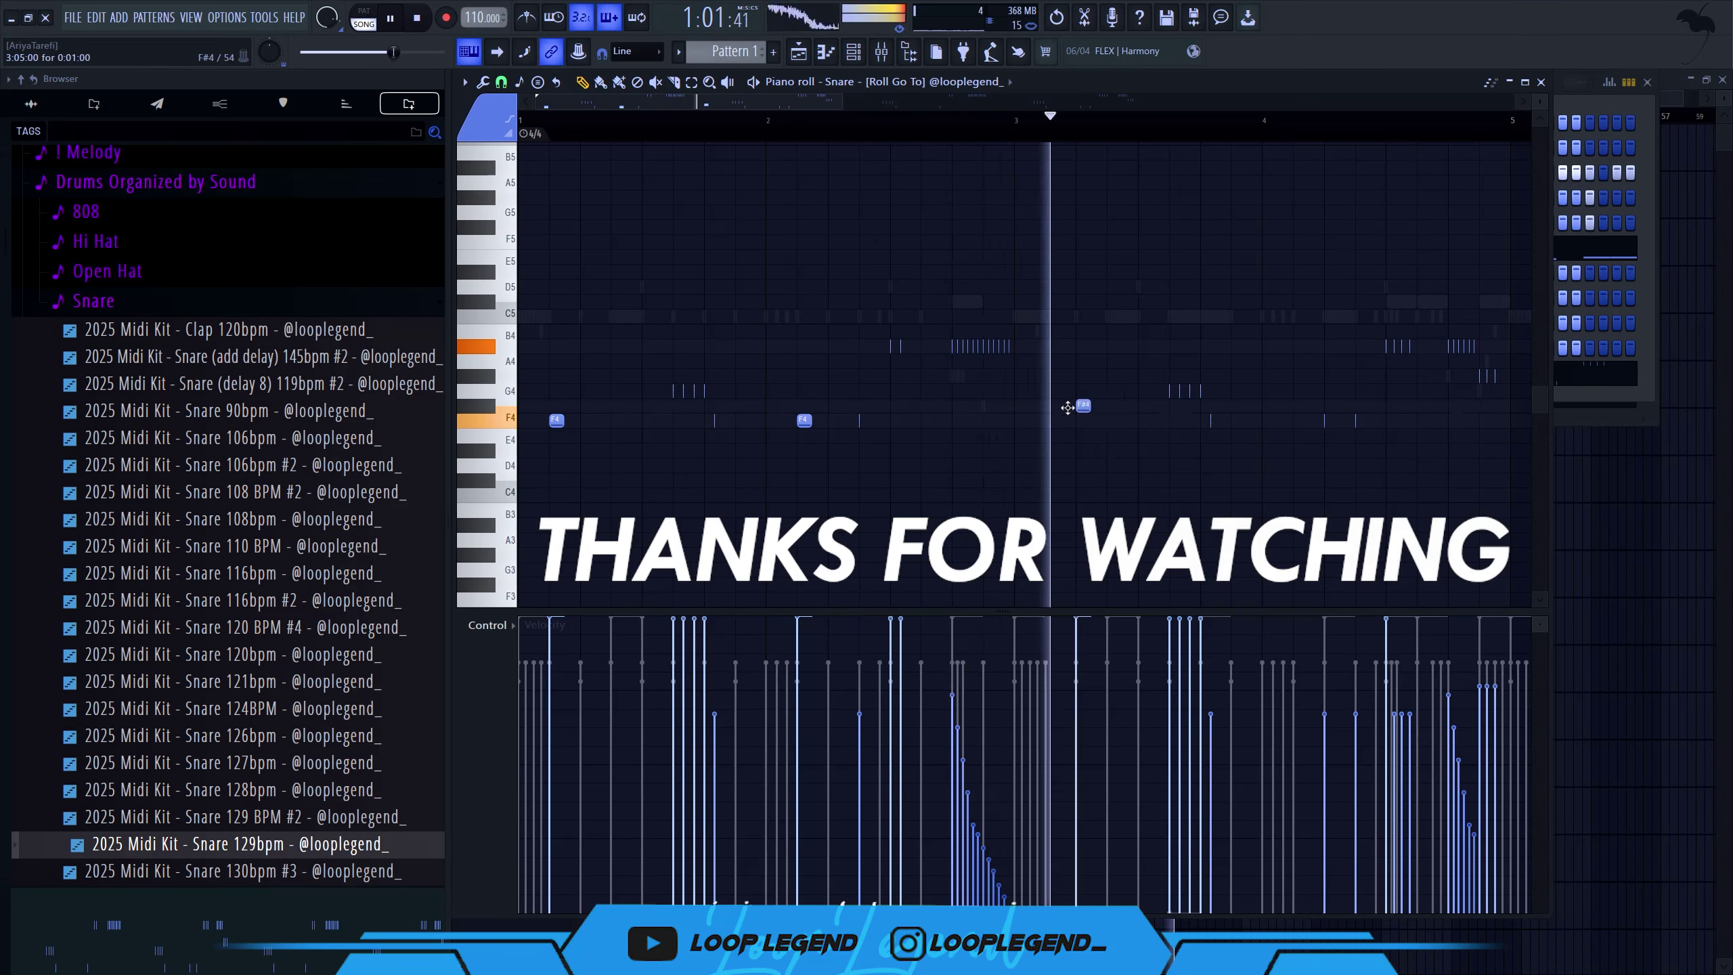
# - Add E4 snare notes at step 3 of bars 3 and 4 in the Roll Go To part
pyautogui.click(1027, 434)
pyautogui.moveTo(1029, 431); pyautogui.dragTo(1061, 431)
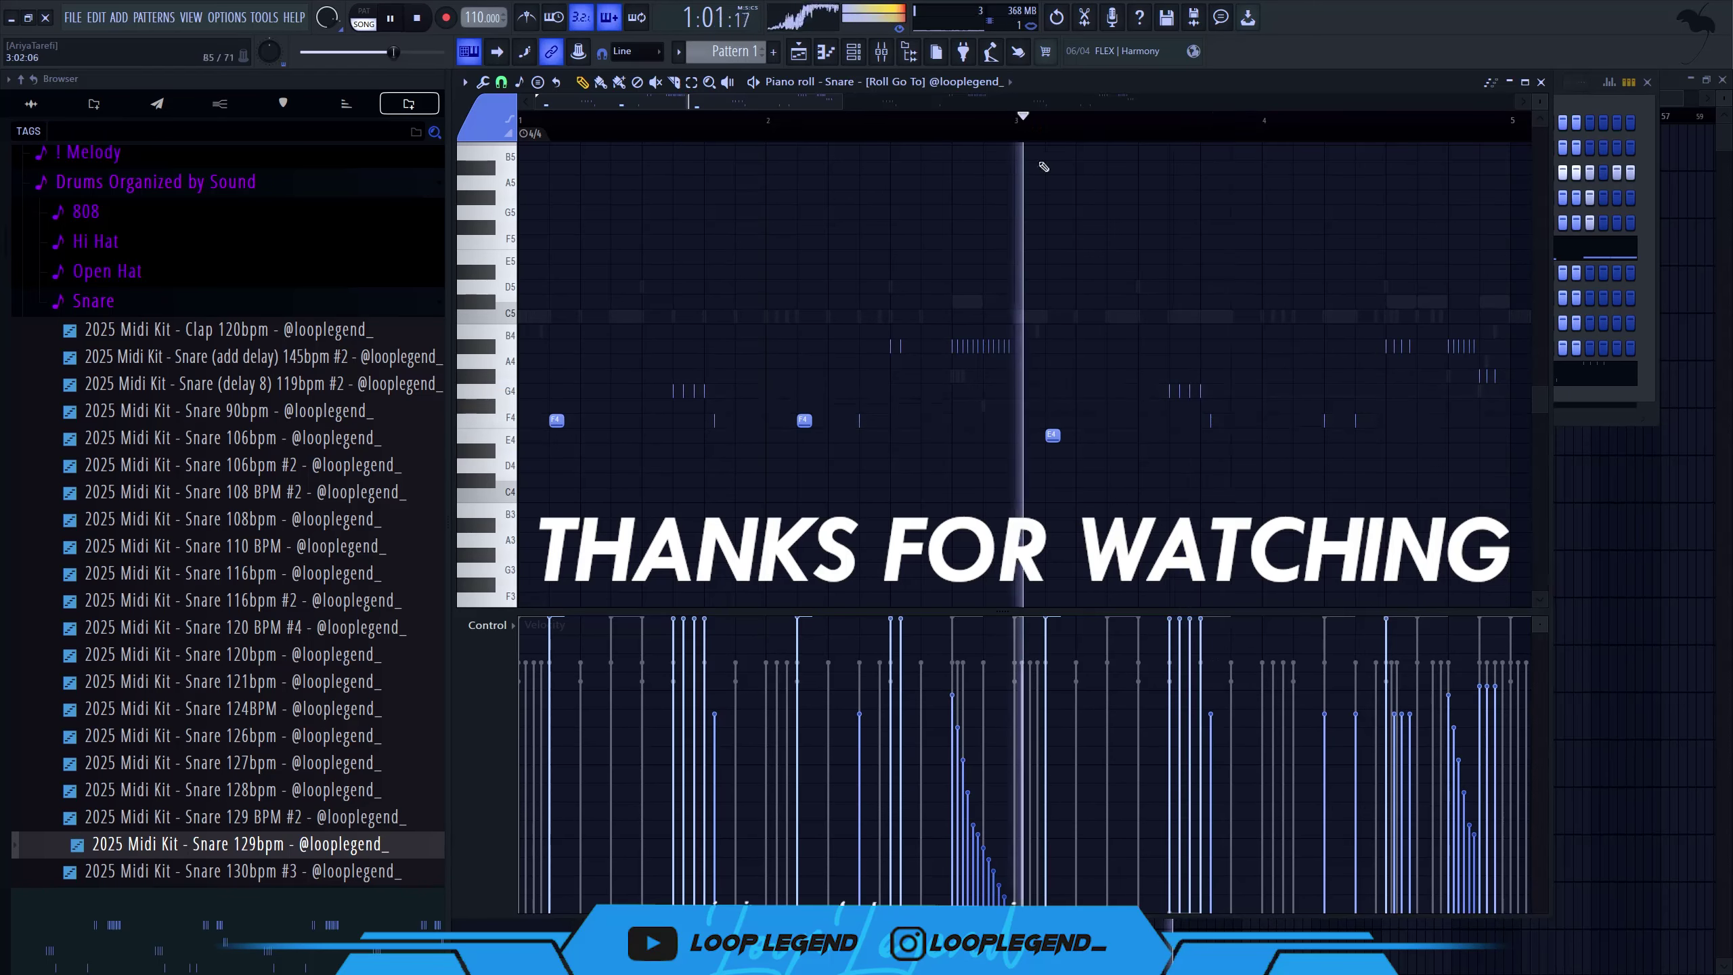
pyautogui.scroll(-3, 1118, 403)
pyautogui.scroll(4, 1117, 403)
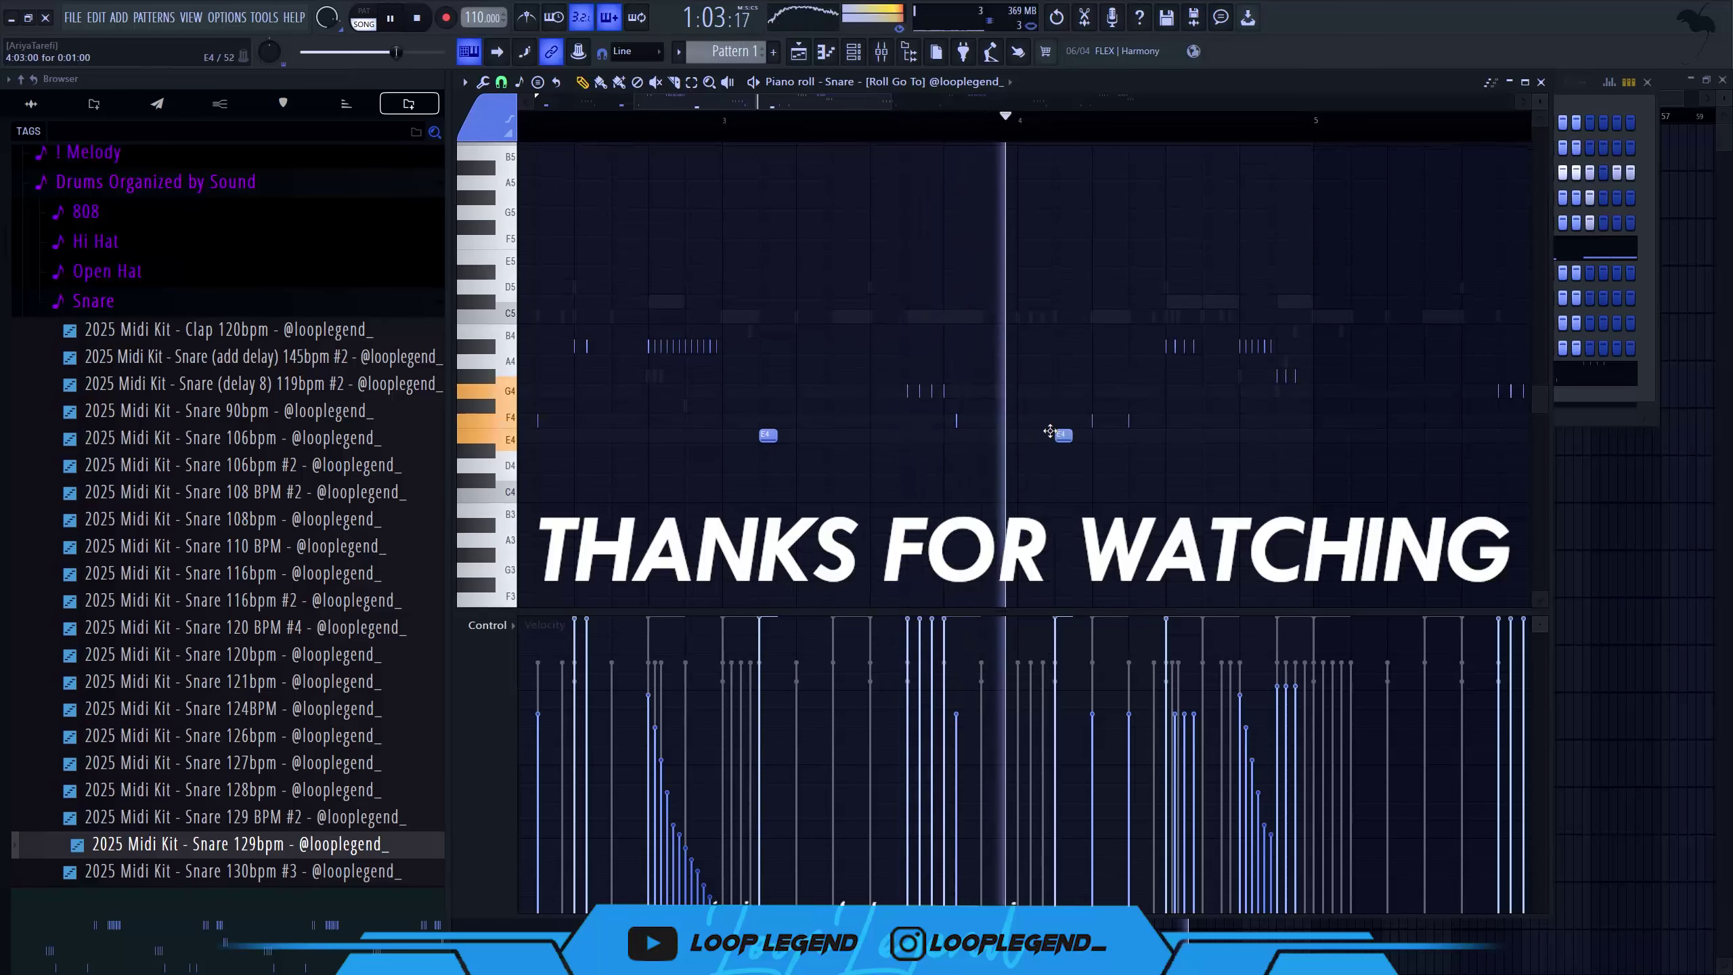
pyautogui.scroll(-4, 1050, 431)
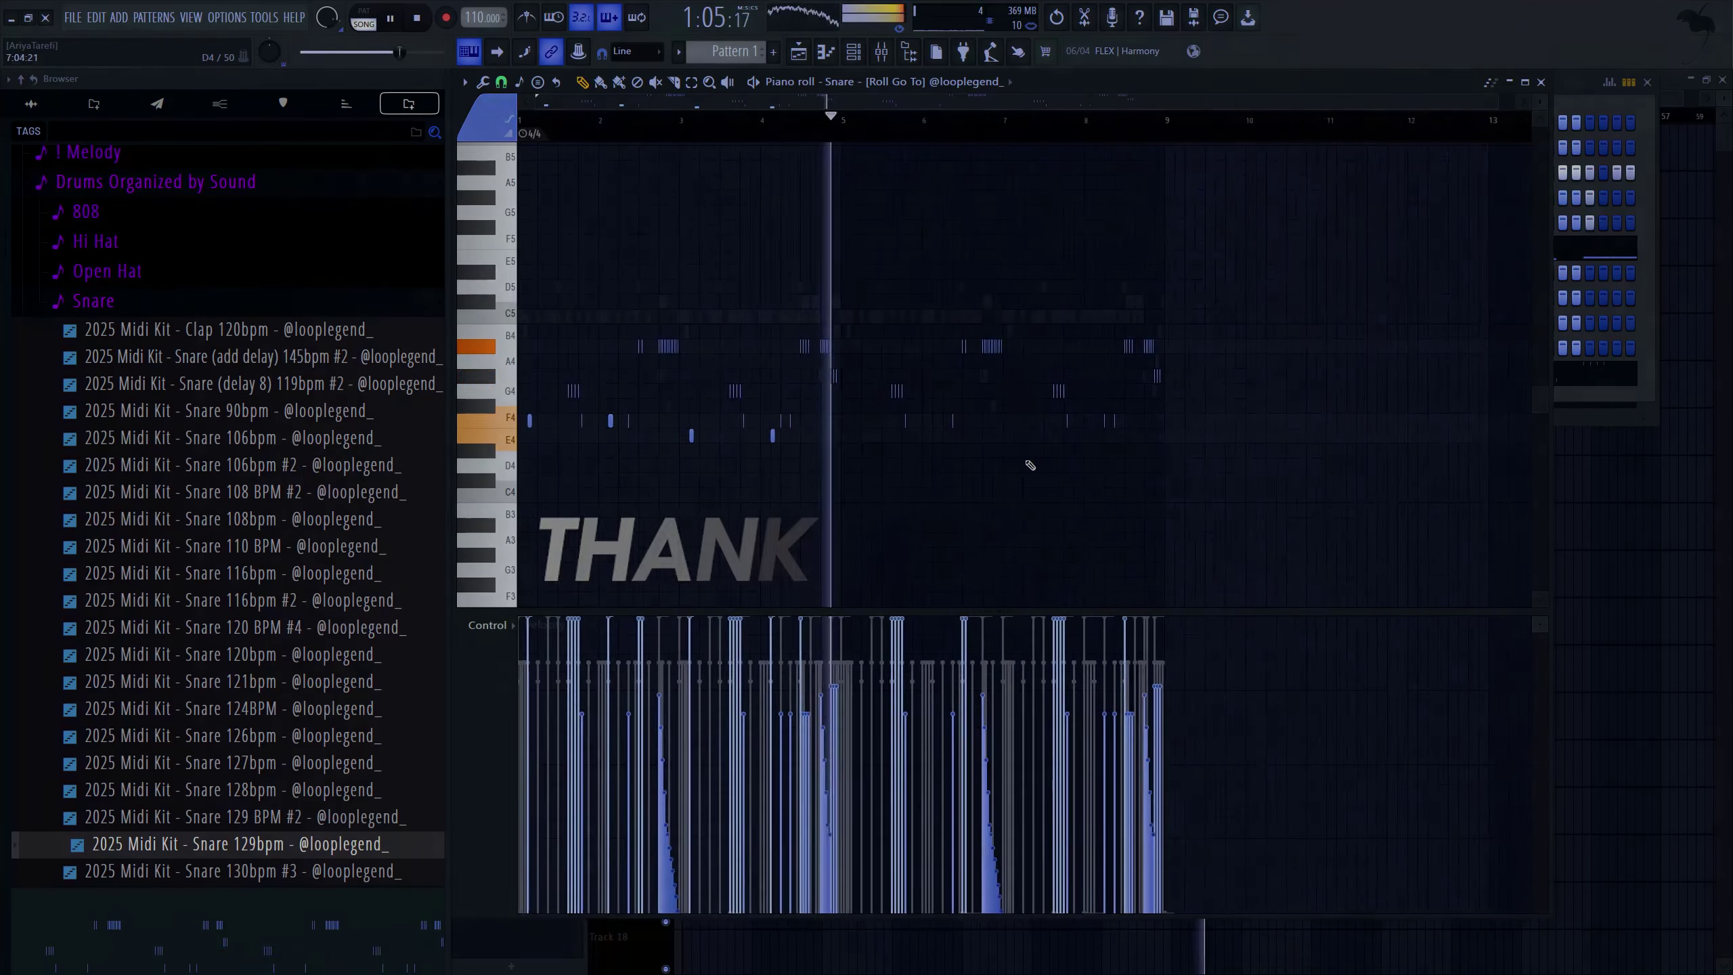